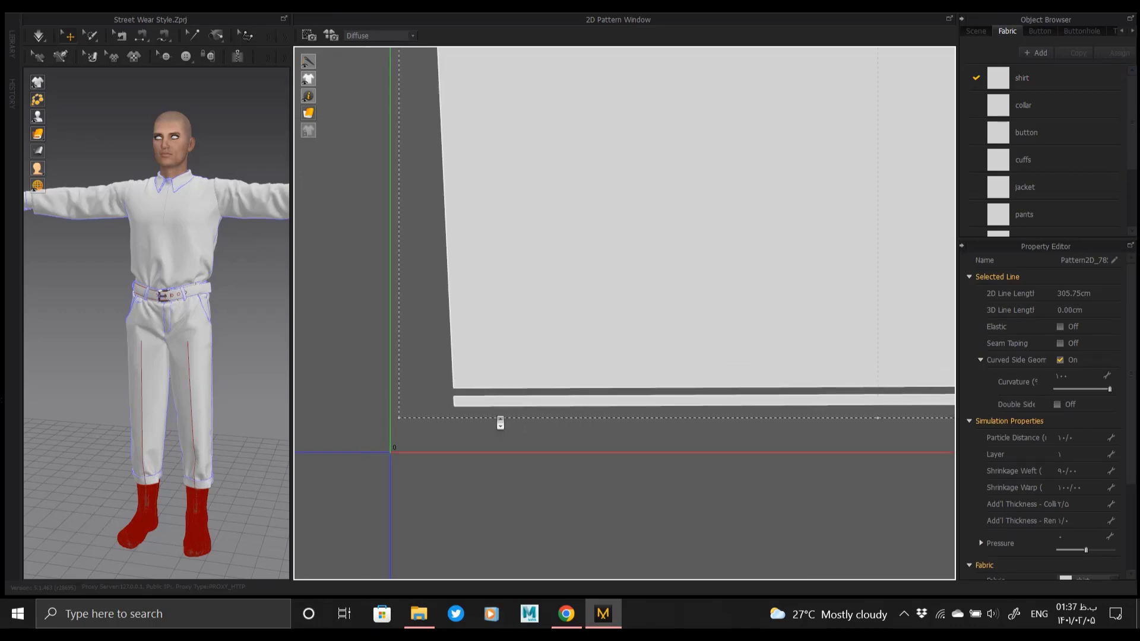
- Align the shirt's back panel and its hem strip with the lower-left corner of the first UV tile
scroll(499, 422, down, 4)
click(549, 365)
scroll(549, 365, up, 3)
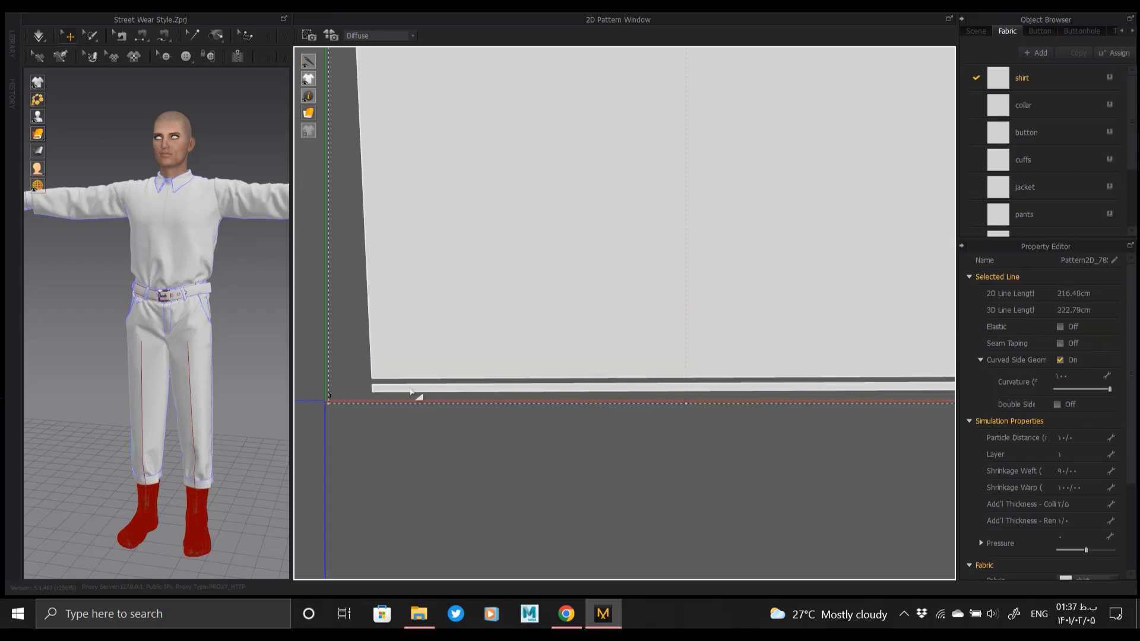
scroll(527, 344, down, 1)
scroll(555, 443, down, 8)
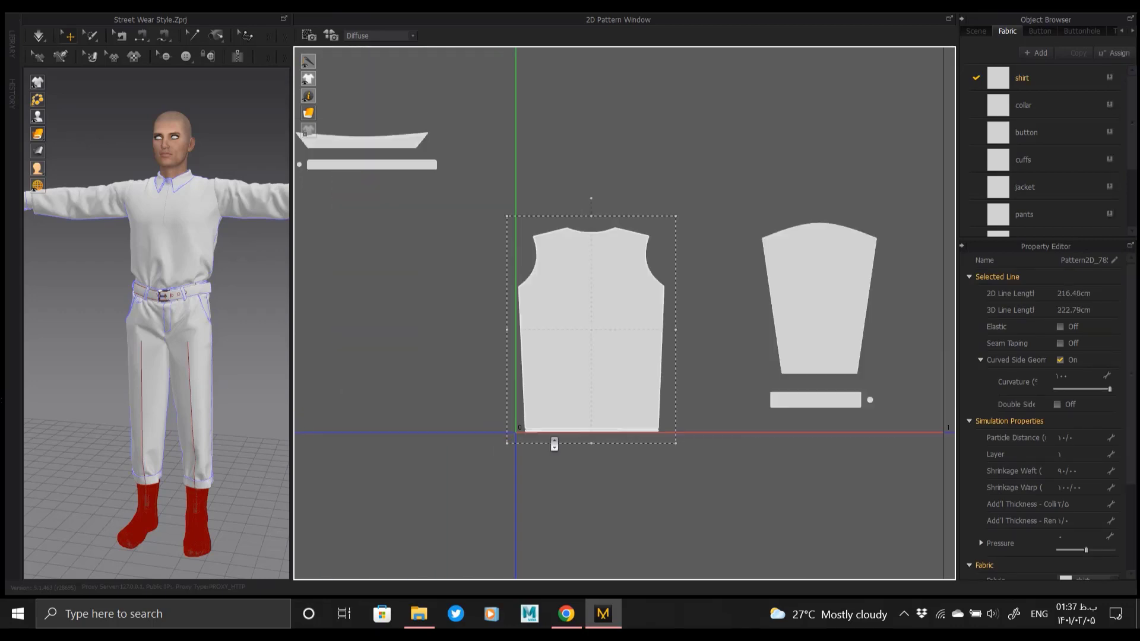
- Move the nearby sleeve and cuff clear of the tile and place the shirt's front pieces beside the back panel
middle_drag(458, 373, 576, 347)
drag(551, 436, 405, 286)
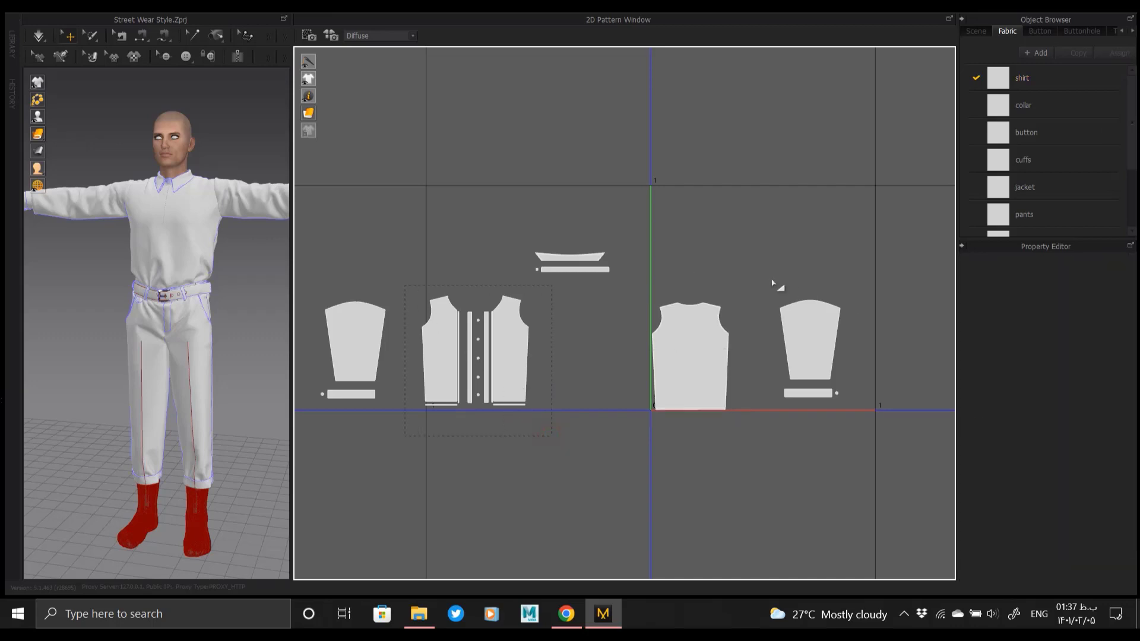
drag(825, 368, 794, 235)
click(402, 280)
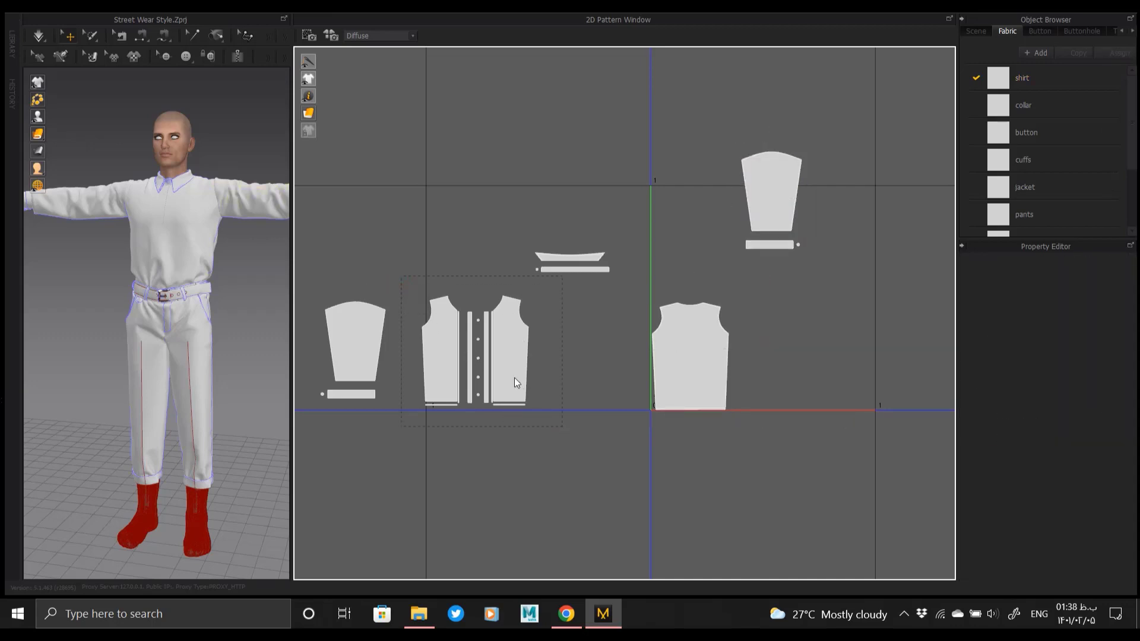
drag(514, 378, 815, 368)
click(807, 451)
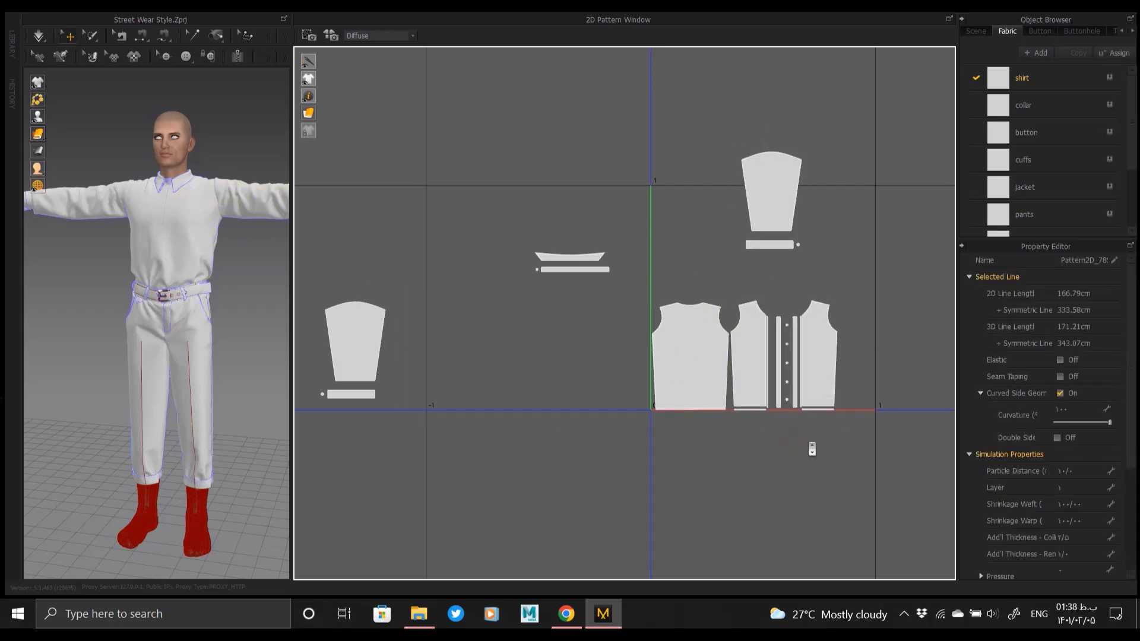
- Nudge the shirt's front pieces close to the back panel and just above the tile's bottom edge
scroll(807, 451, up, 5)
drag(621, 353, 552, 316)
scroll(570, 328, up, 5)
drag(572, 354, 573, 327)
scroll(573, 328, down, 8)
drag(812, 84, 601, 300)
scroll(556, 151, up, 7)
scroll(611, 268, down, 7)
scroll(615, 475, up, 4)
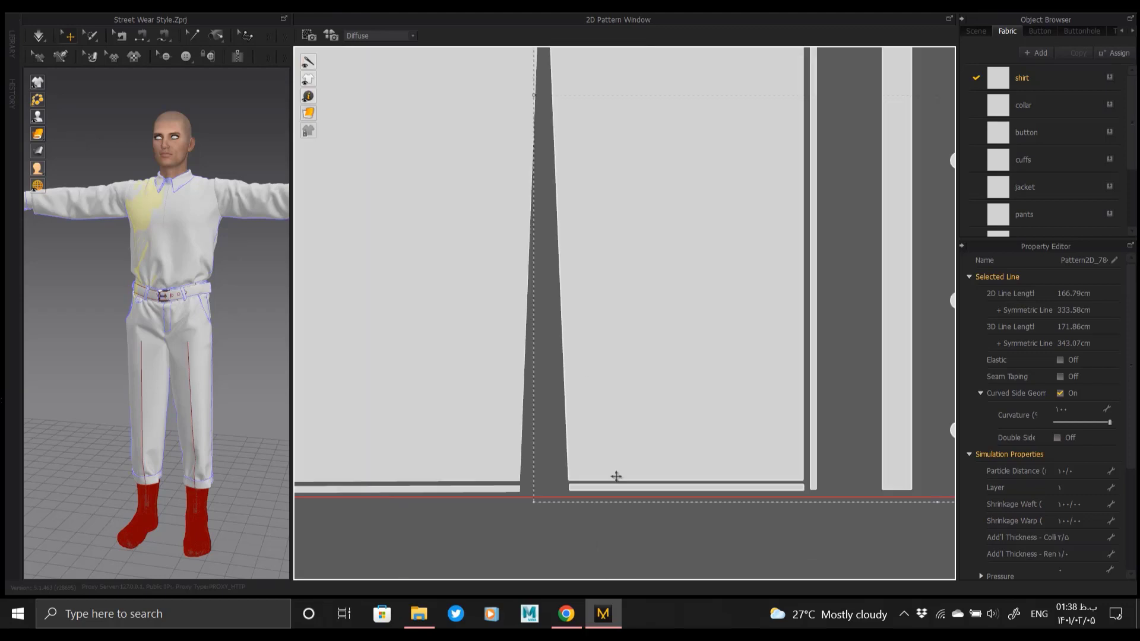
scroll(570, 528, down, 4)
- Shift the right-hand front panel, placket strips and buttons together toward the left front panel
click(896, 132)
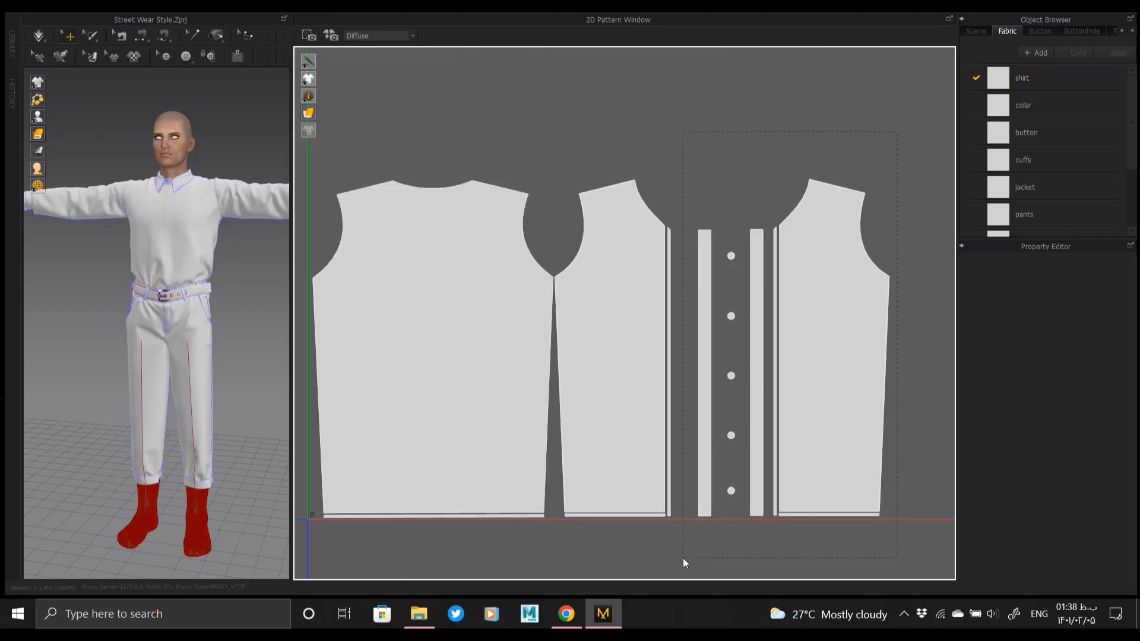
drag(683, 558, 682, 558)
scroll(711, 285, up, 6)
drag(702, 294, 641, 295)
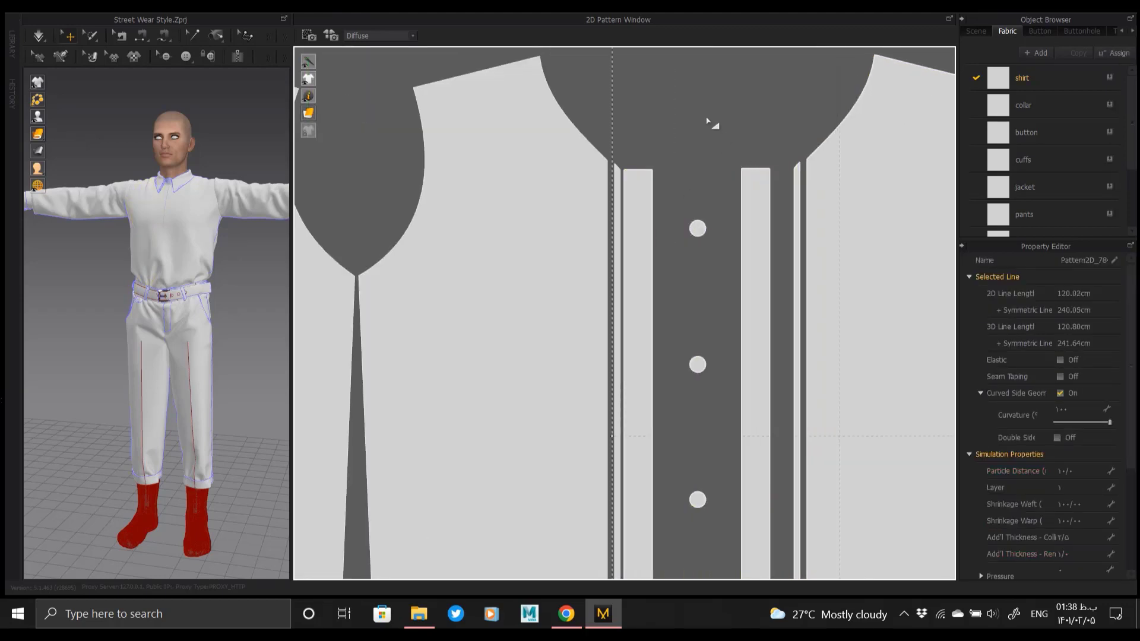
- Pull the shirt's front buttons out from between the placket strips and park them beyond the right front panel
click(709, 123)
scroll(712, 152, down, 3)
drag(676, 520, 676, 525)
scroll(700, 364, down, 2)
drag(700, 356, 924, 331)
- Close the gaps between the two placket strips and the right front panel
mouse_move(876, 180)
mouse_down()
mouse_move(795, 315)
mouse_move(698, 526)
mouse_up()
scroll(710, 231, up, 5)
click(633, 227)
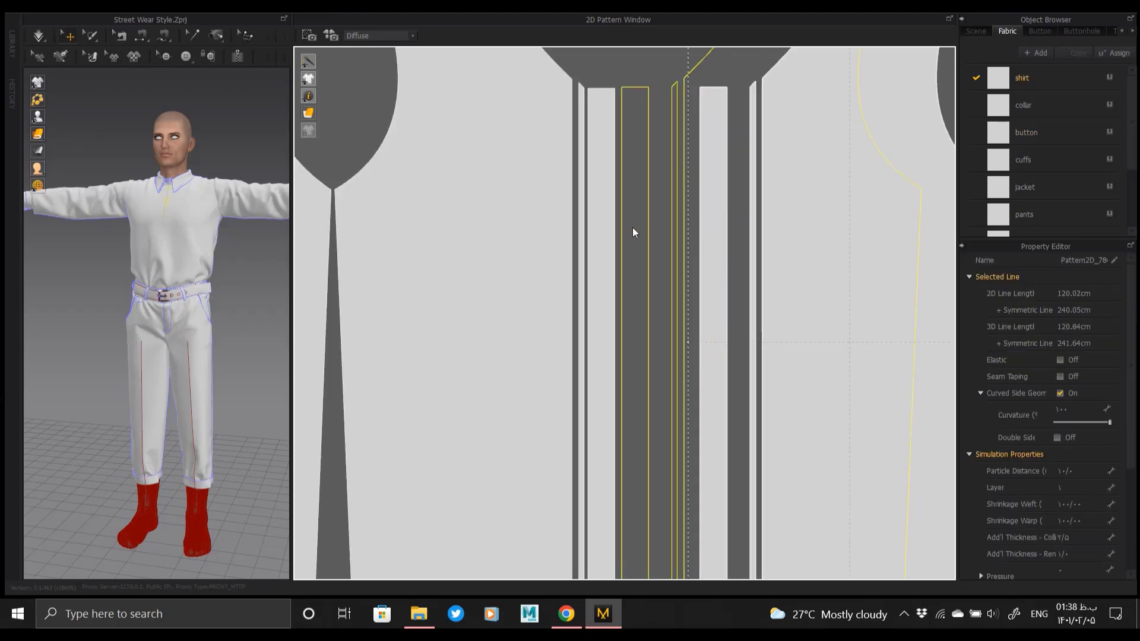
scroll(631, 222, down, 5)
drag(763, 84, 652, 354)
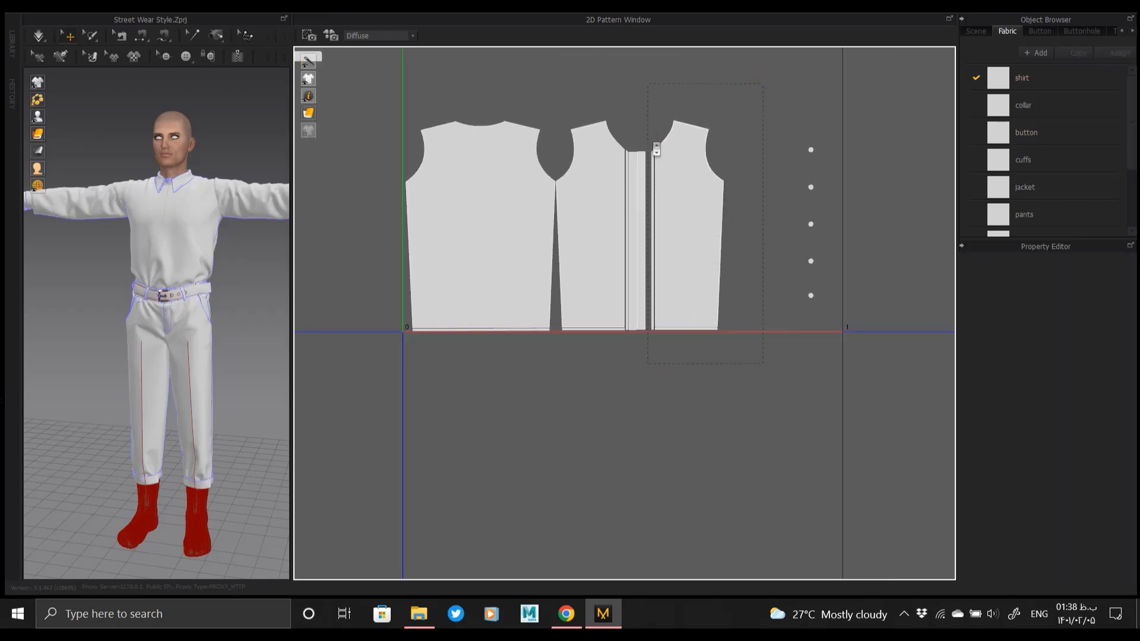
scroll(654, 150, up, 5)
drag(712, 187, 668, 187)
scroll(658, 211, down, 6)
- Move the button of the cuff above the front panels over to the parked front buttons
middle_drag(802, 197, 772, 260)
scroll(815, 260, down, 2)
click(748, 255)
scroll(744, 253, up, 5)
drag(719, 257, 829, 357)
- Add the collar button to the parked buttons and shift the whole button group farther from the shirt pieces
middle_drag(669, 278, 900, 276)
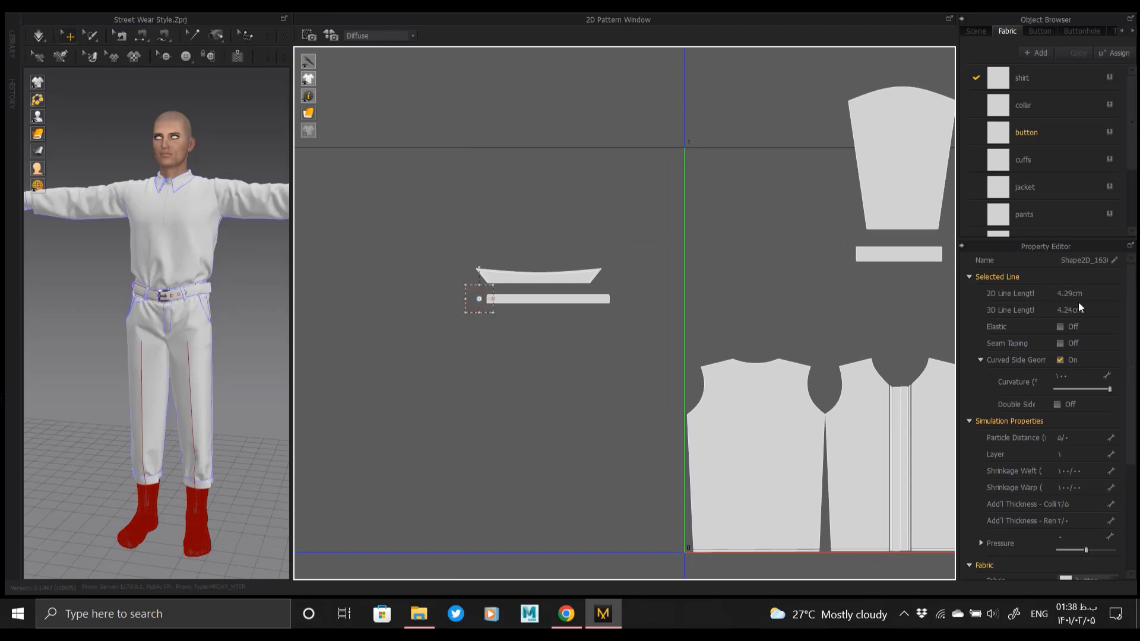
middle_drag(814, 307, 553, 303)
middle_drag(675, 295, 738, 301)
scroll(738, 302, down, 4)
drag(876, 280, 792, 442)
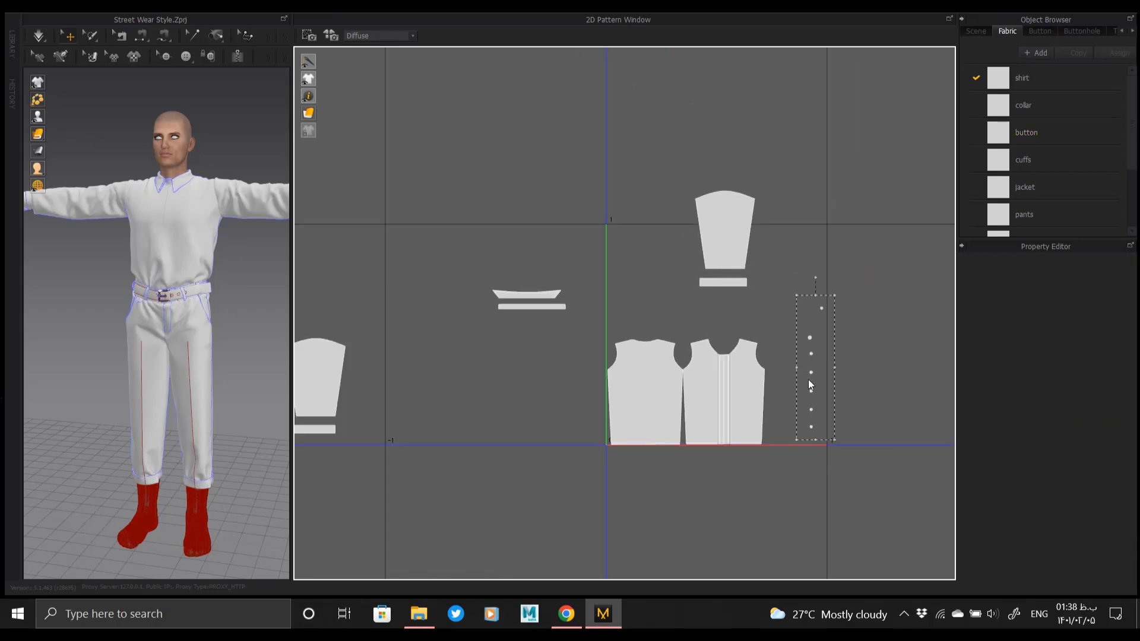
drag(809, 373, 862, 365)
- Place the remaining sleeve and cuff beside the other sleeve and move its cuff button to the button group
middle_drag(440, 345, 599, 319)
drag(552, 286, 406, 450)
drag(483, 354, 971, 206)
middle_drag(751, 266, 535, 263)
scroll(715, 246, up, 4)
drag(704, 260, 891, 330)
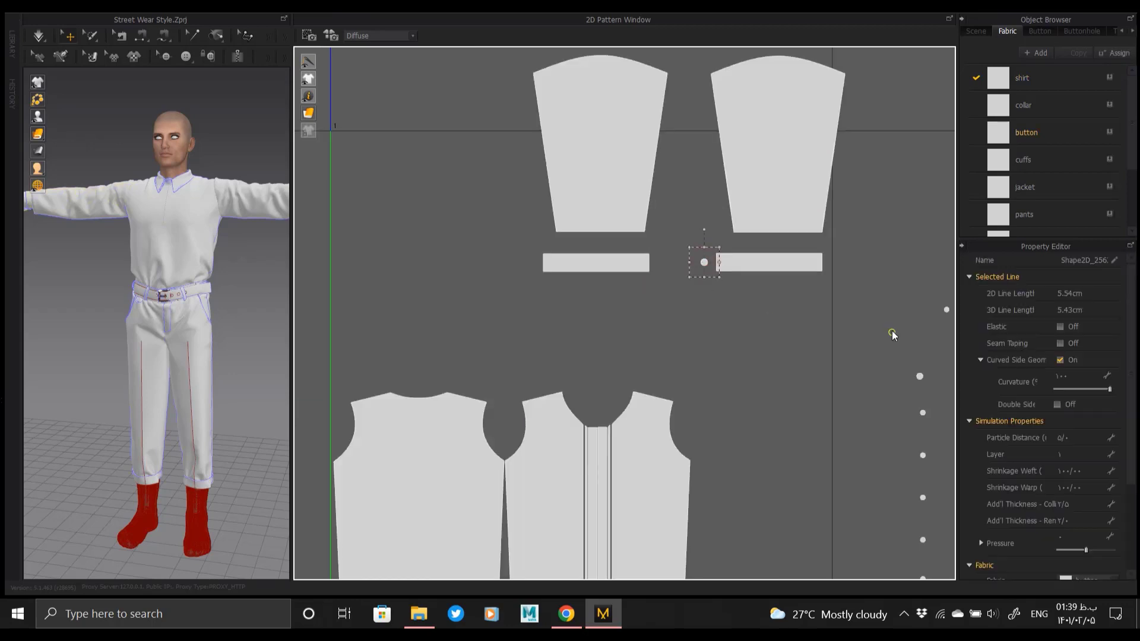
- Stack the two cuffs above the back panel and place both sleeves side by side above the front panels
scroll(732, 290, down, 3)
drag(563, 327, 508, 347)
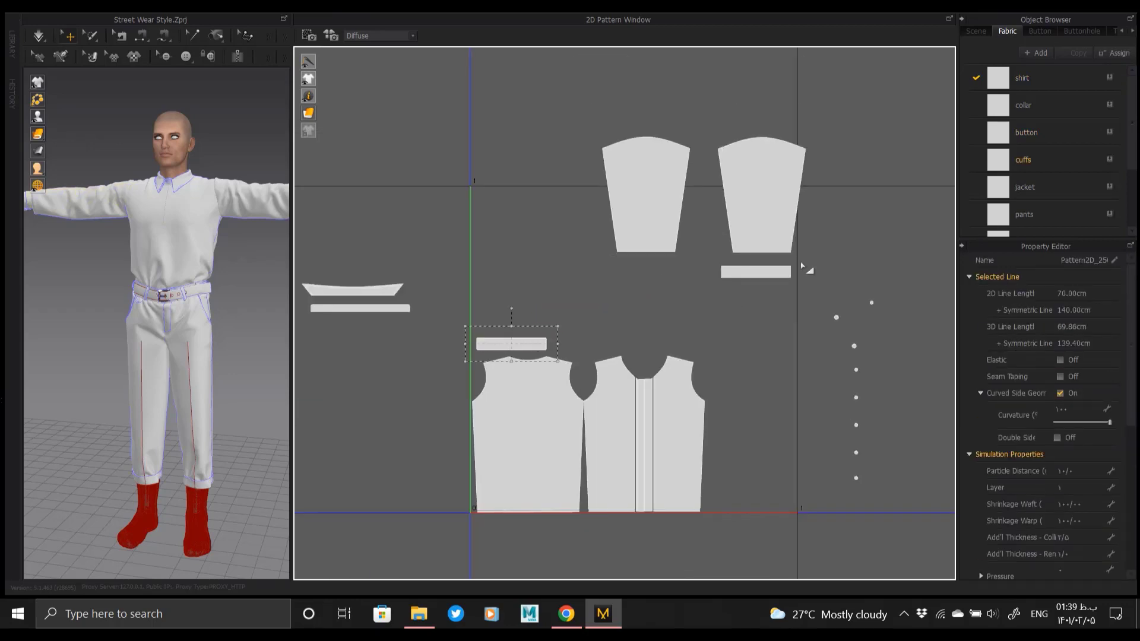
drag(780, 275, 537, 333)
drag(674, 208, 609, 305)
drag(753, 237, 664, 336)
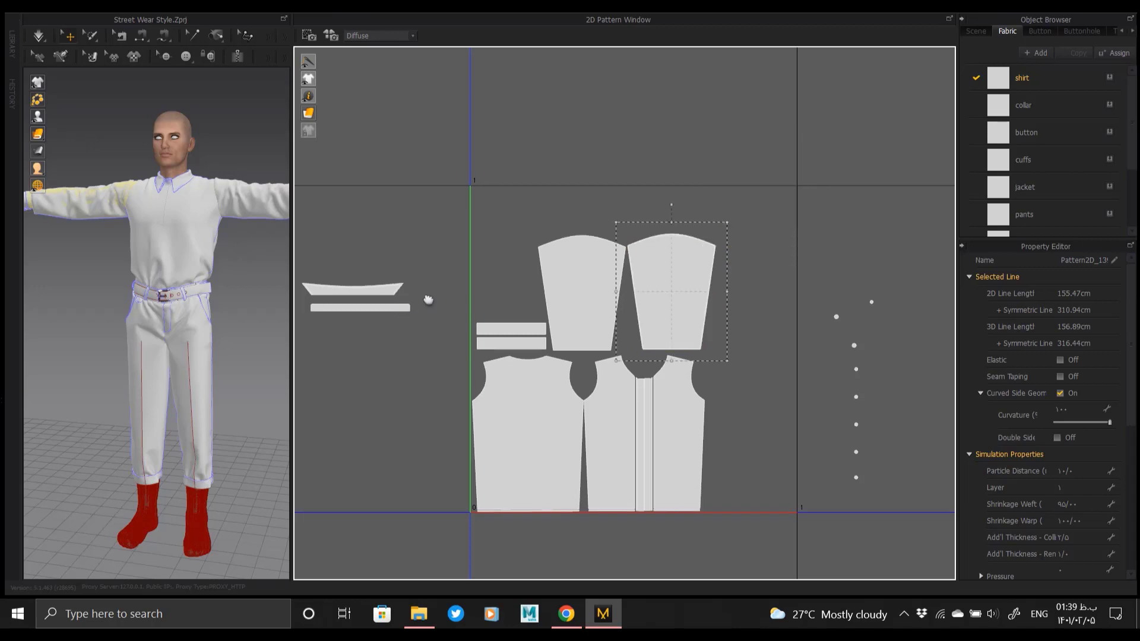
right_drag(428, 300, 521, 290)
drag(473, 281, 646, 222)
key(ctrl+z)
- Move the collar and collar stand into the upper-left area of the first UV tile
click(373, 252)
scroll(405, 273, up, 10)
middle_drag(405, 273, 378, 293)
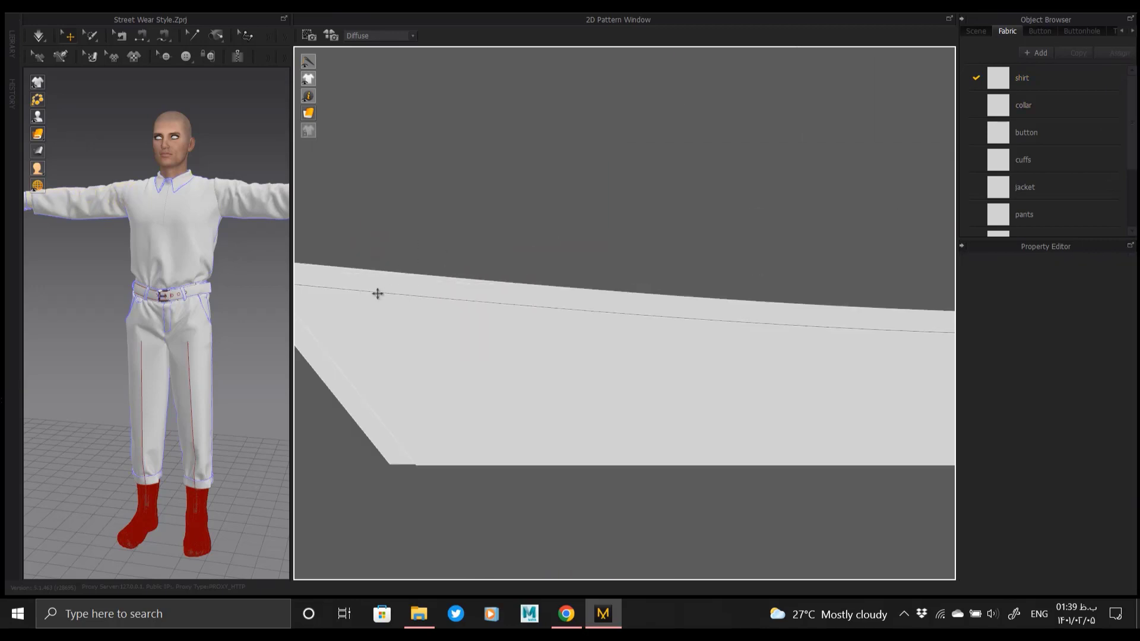
scroll(377, 293, down, 10)
drag(762, 392, 766, 398)
scroll(561, 374, down, 4)
drag(579, 370, 854, 234)
- Select all the shirt pieces except the buttons and scale them up together from the tile's lower-left corner
middle_drag(639, 300, 445, 306)
scroll(469, 183, down, 3)
drag(468, 184, 763, 564)
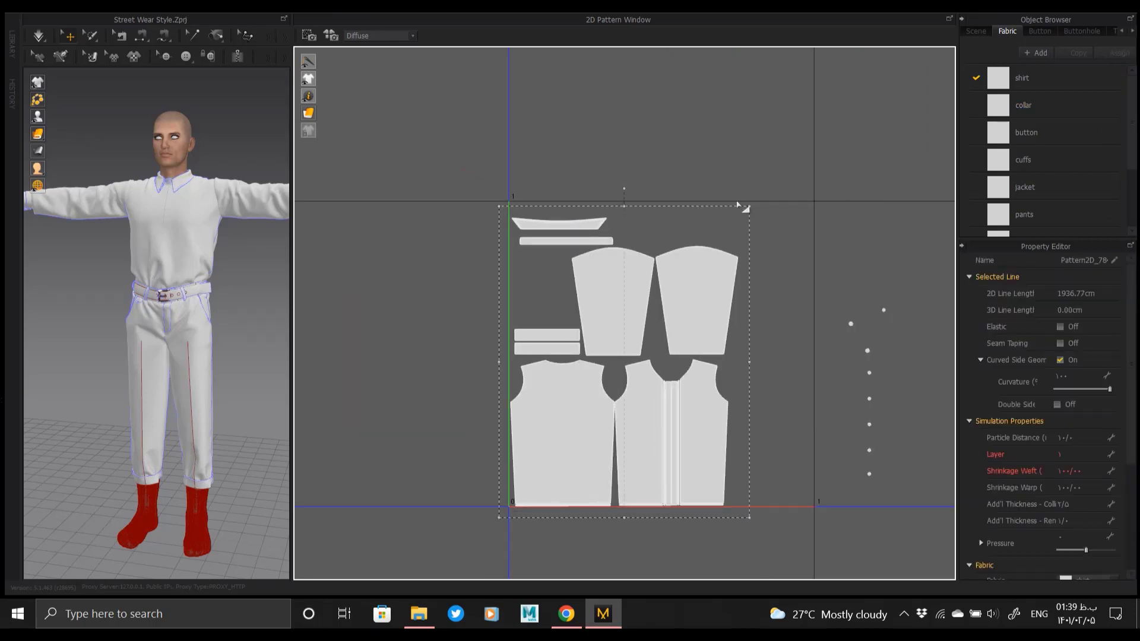
drag(749, 207, 852, 158)
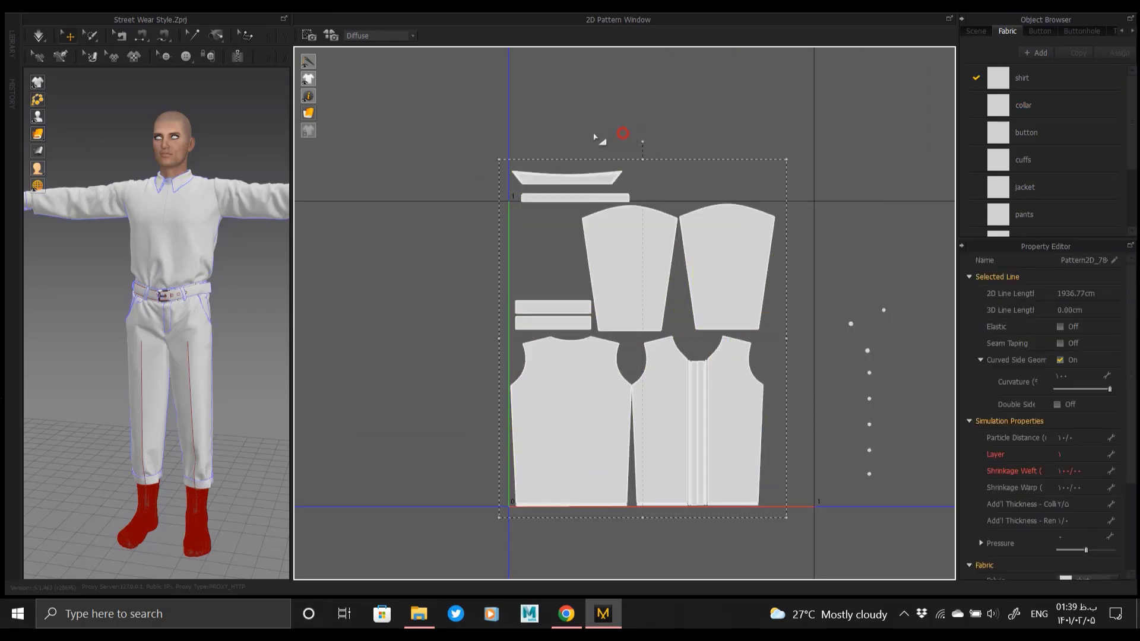
- Shift both sleeves together toward the right edge of the UV tile
drag(503, 148, 674, 219)
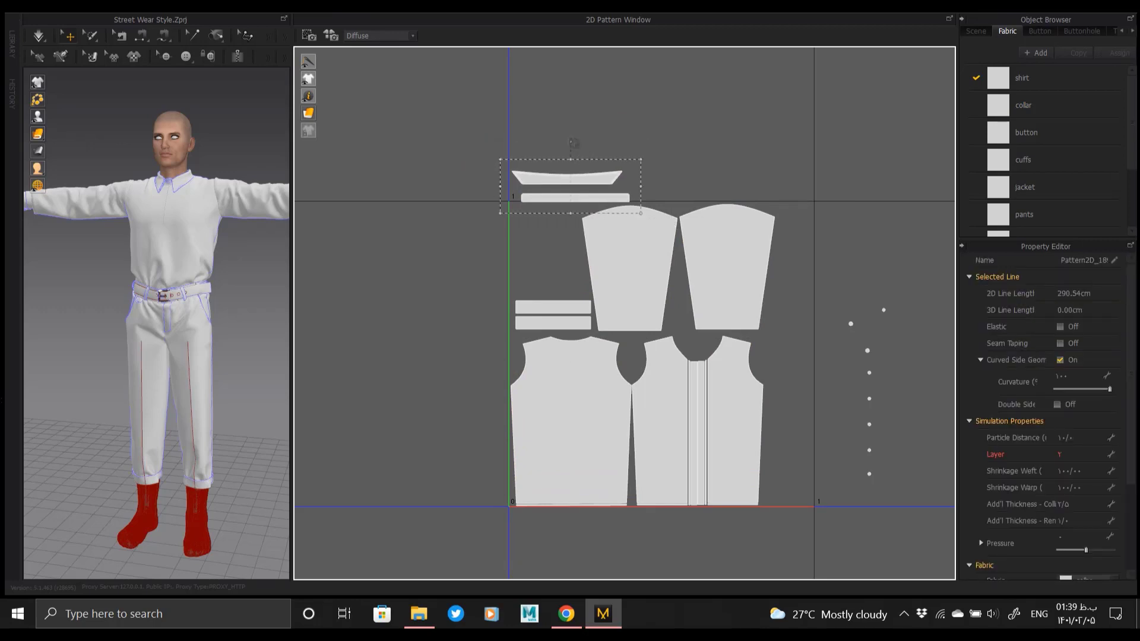
click(440, 203)
drag(568, 350, 567, 351)
scroll(801, 228, up, 5)
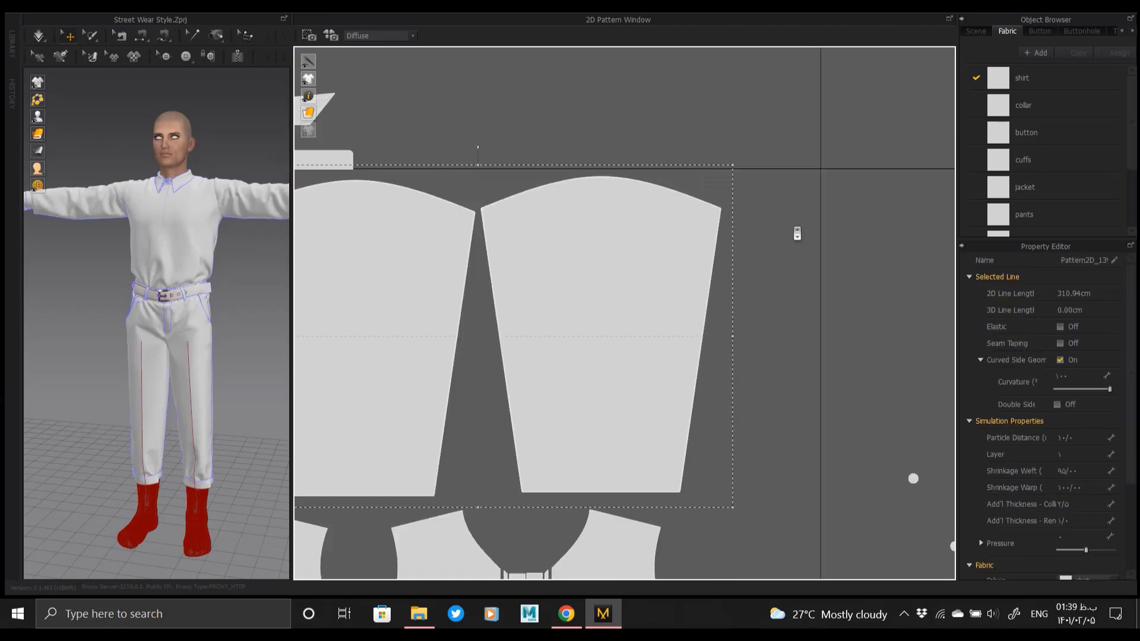
drag(645, 278, 739, 277)
scroll(739, 278, down, 5)
middle_drag(643, 184, 671, 179)
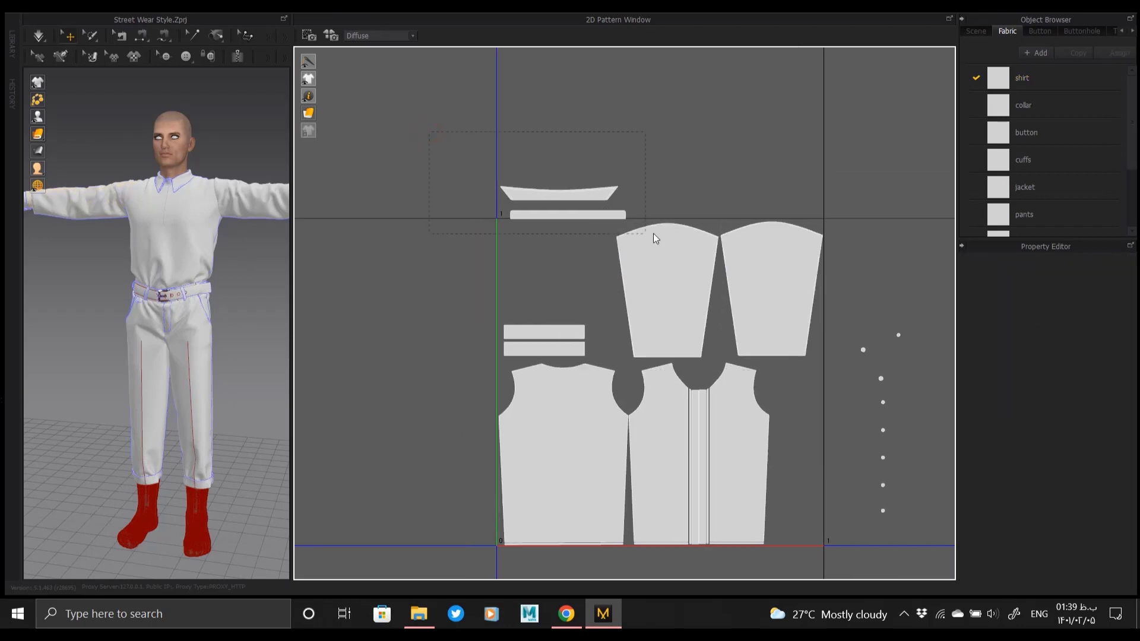
- Lower the collar pieces to just above the cuffs and bring the collar closer to its stand
drag(587, 215, 583, 313)
click(439, 253)
scroll(440, 253, up, 2)
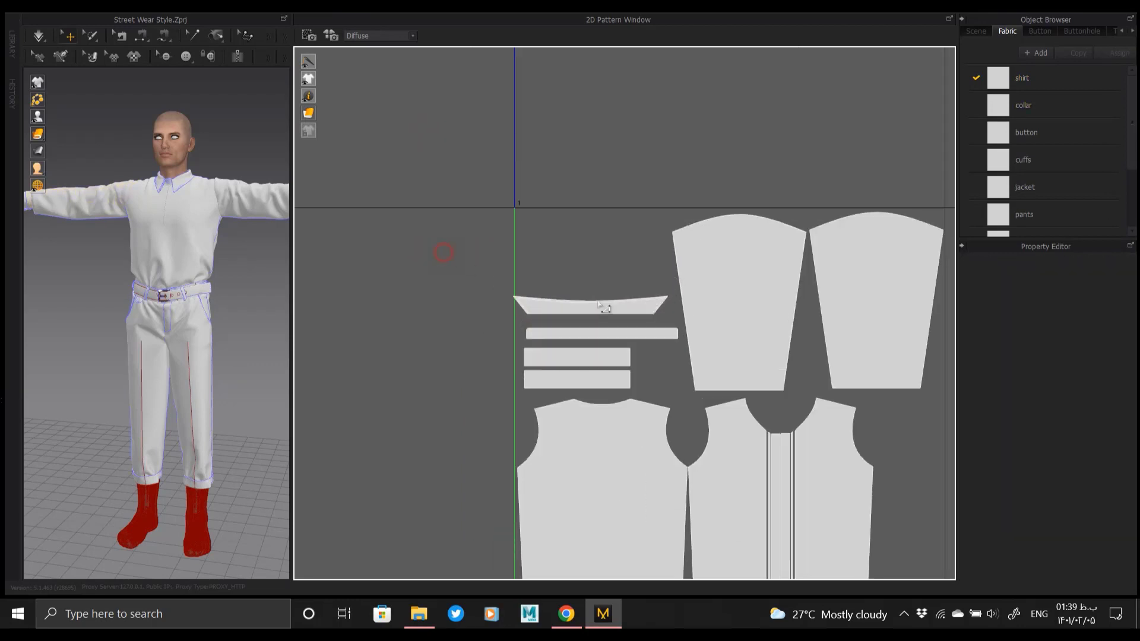
drag(669, 325, 666, 325)
scroll(645, 324, up, 5)
drag(574, 279, 596, 312)
scroll(596, 311, down, 7)
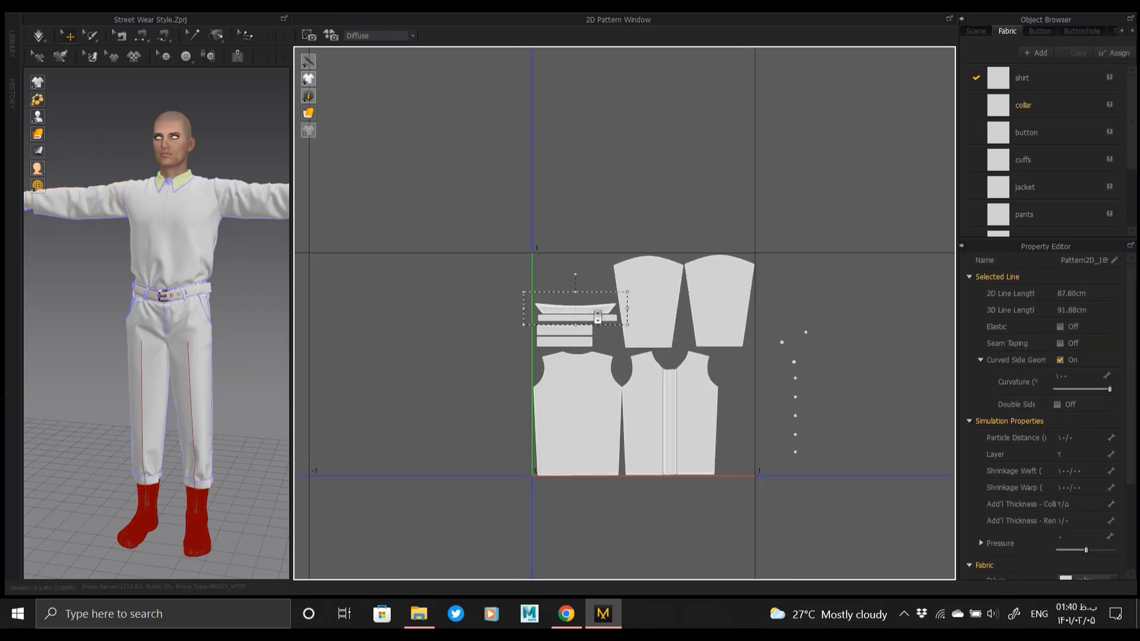
- Lower both sleeves to sit just above the shirt's front panels
scroll(701, 334, up, 3)
drag(813, 172, 549, 390)
scroll(548, 389, up, 5)
drag(731, 278, 725, 297)
scroll(724, 297, down, 5)
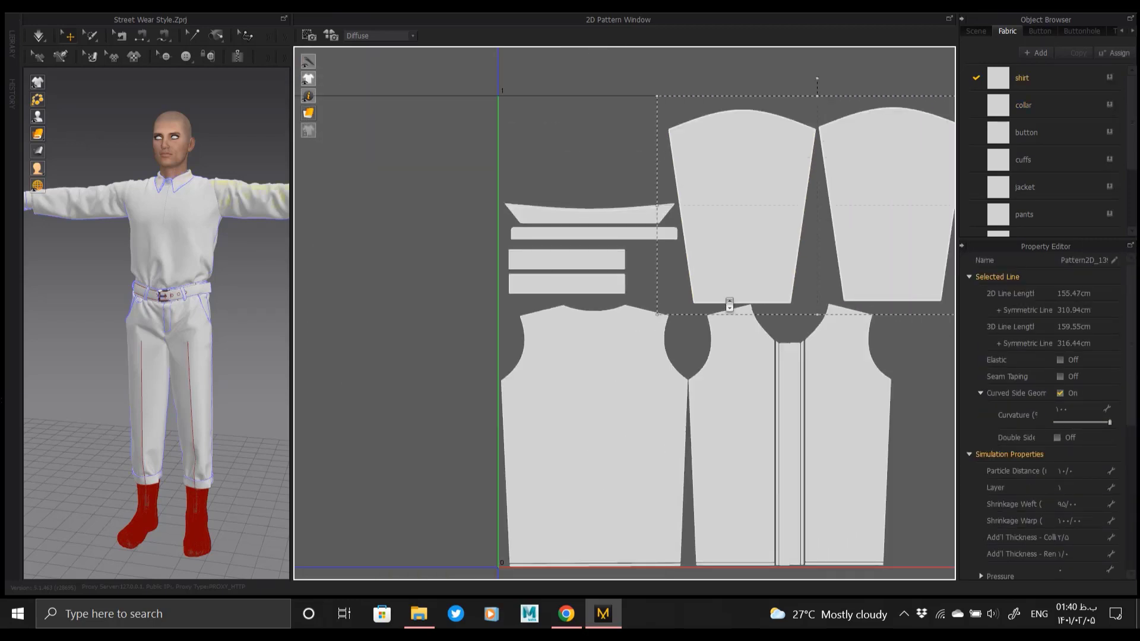
scroll(615, 272, up, 7)
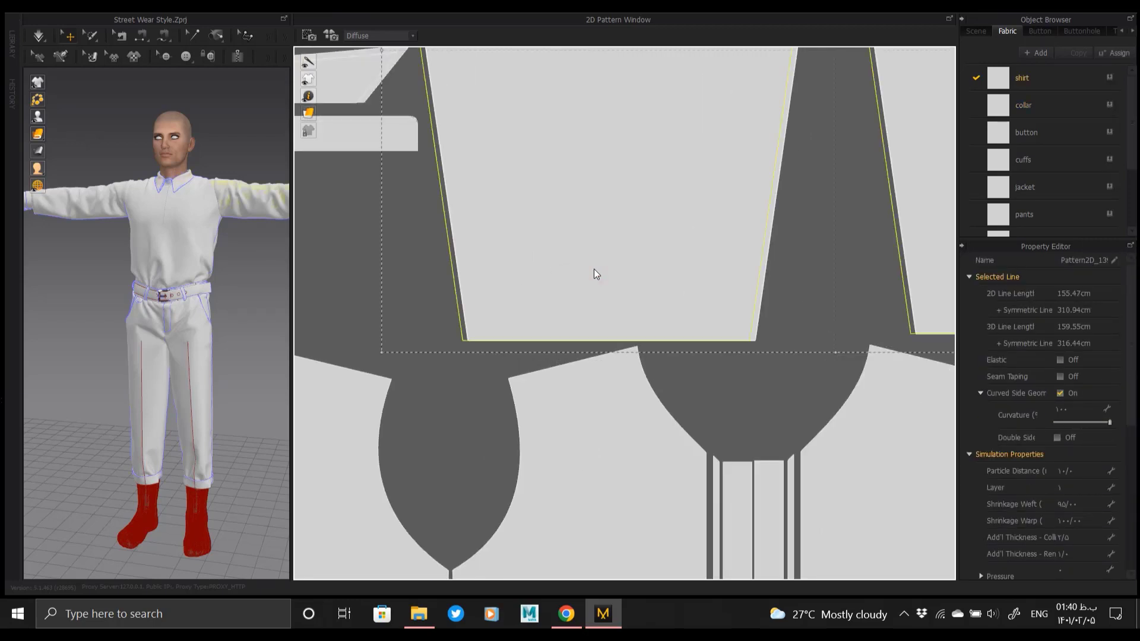
scroll(597, 276, down, 5)
- Enlarge all the shirt pieces except the buttons slightly to fill the first UV tile's width
drag(839, 91, 798, 117)
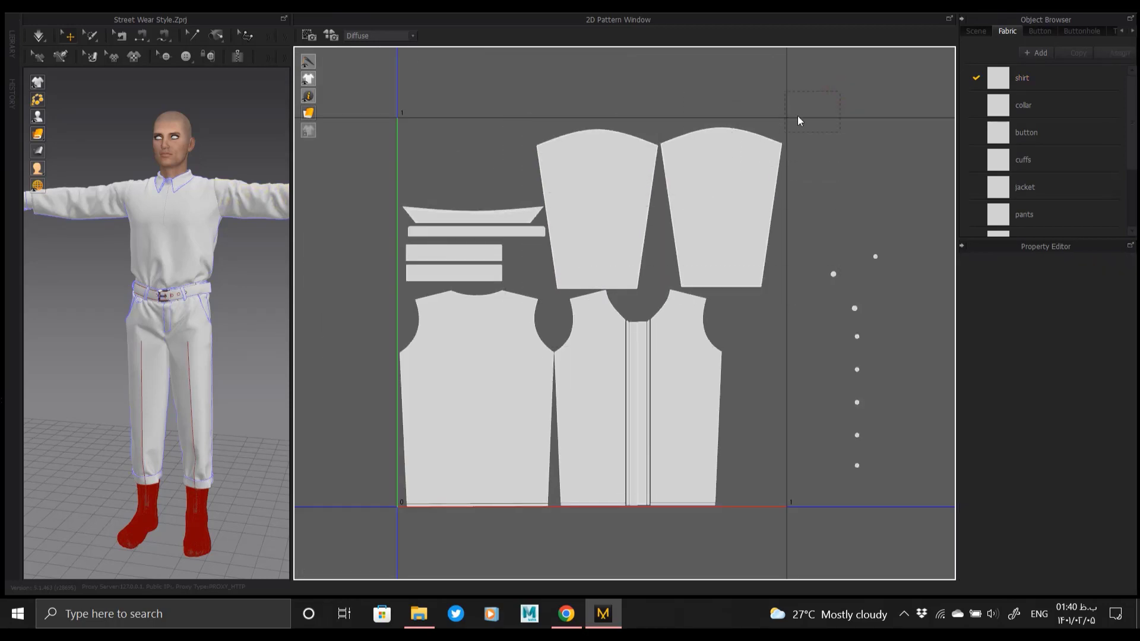
scroll(788, 130, up, 4)
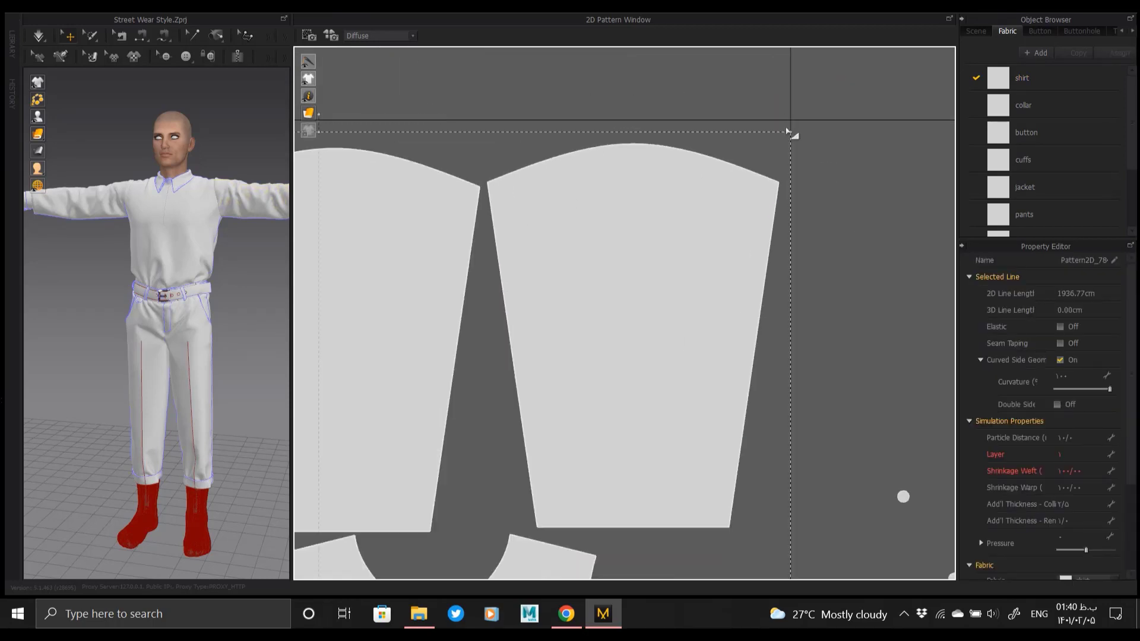
drag(796, 127, 805, 121)
scroll(801, 150, up, 4)
scroll(779, 172, down, 8)
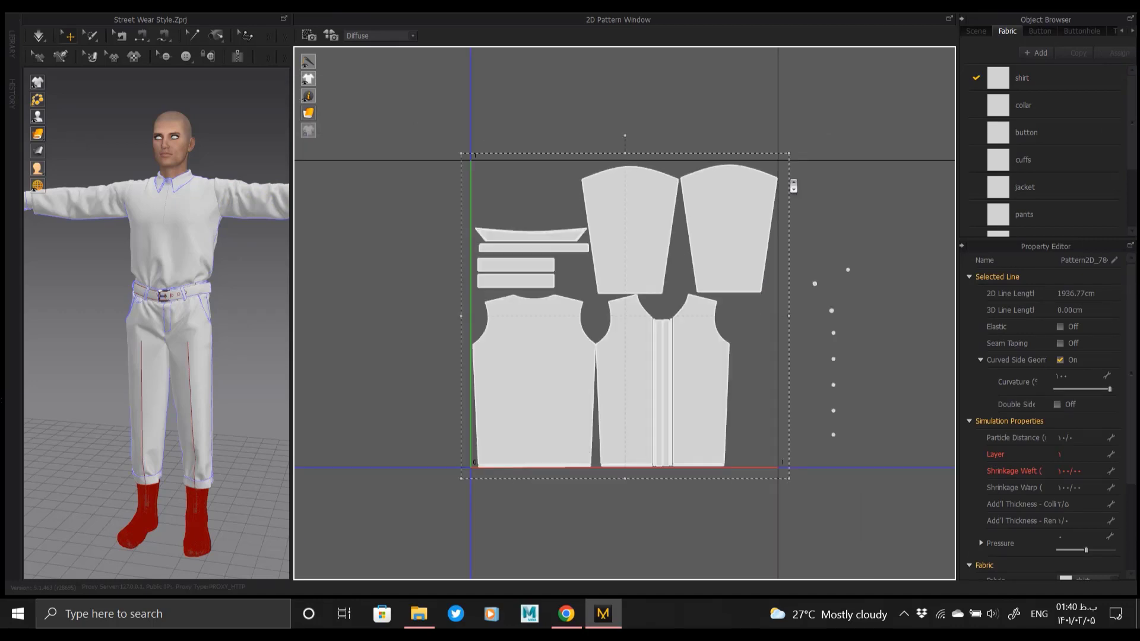
- Gather the scattered buttons into a tighter cluster and scale them all up together
middle_drag(791, 184, 732, 116)
drag(820, 293, 746, 403)
drag(774, 338, 781, 259)
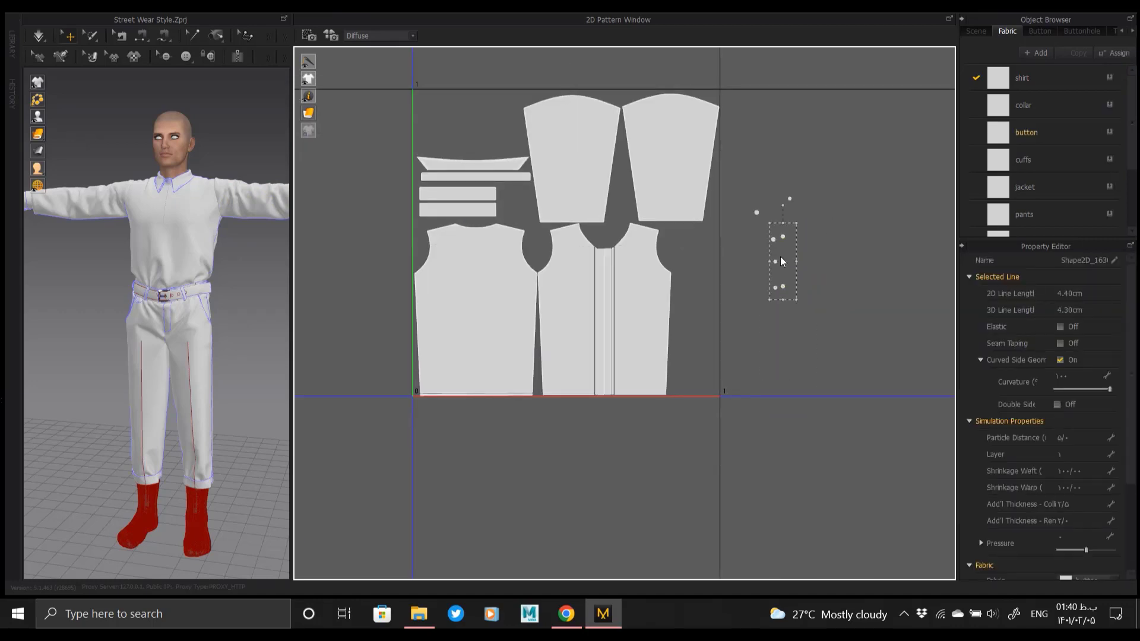
drag(808, 180, 776, 207)
drag(789, 199, 677, 428)
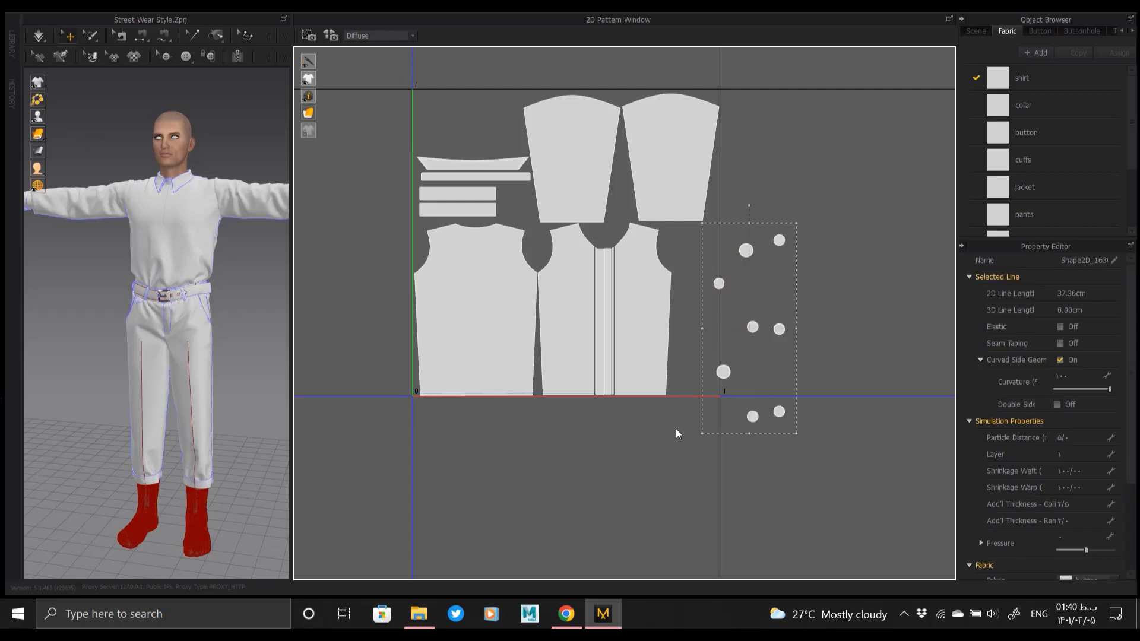
- Arrange the eight enlarged buttons in pairs inside the first UV tile, beside the right front panel
click(852, 254)
scroll(727, 255, up, 3)
drag(756, 247, 640, 232)
drag(722, 454, 678, 235)
drag(718, 308, 672, 289)
drag(815, 234, 669, 321)
click(769, 380)
drag(817, 383, 698, 321)
drag(771, 534, 676, 359)
drag(817, 526, 701, 359)
scroll(728, 418, down, 5)
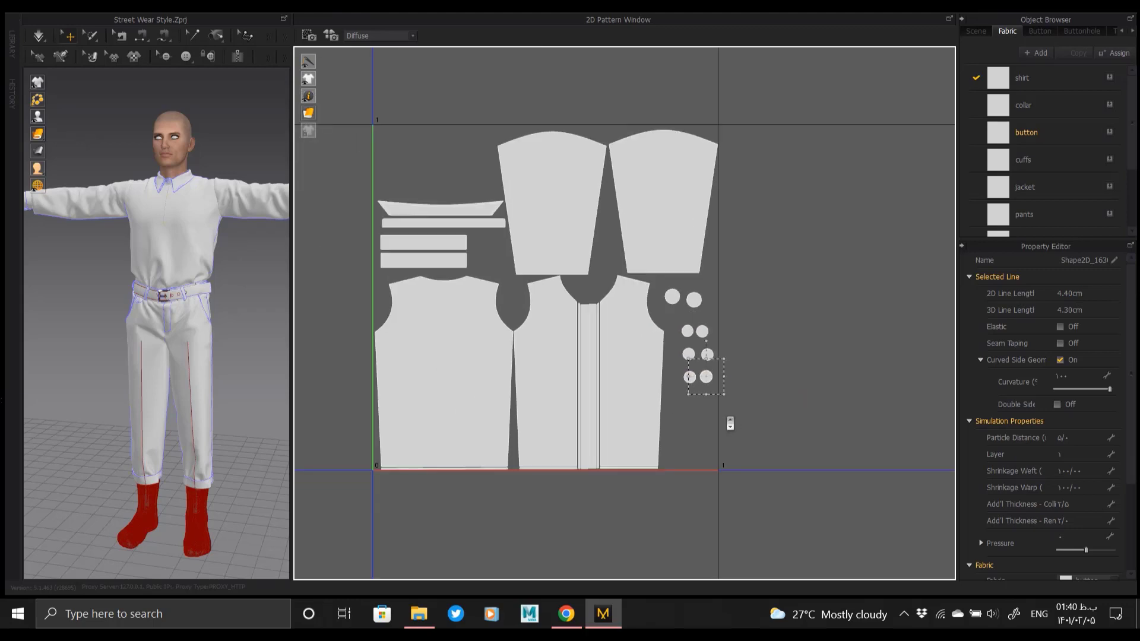
- Bring the jacket's pattern pieces down beside the first UV tile
scroll(629, 403, down, 7)
middle_drag(752, 210, 715, 286)
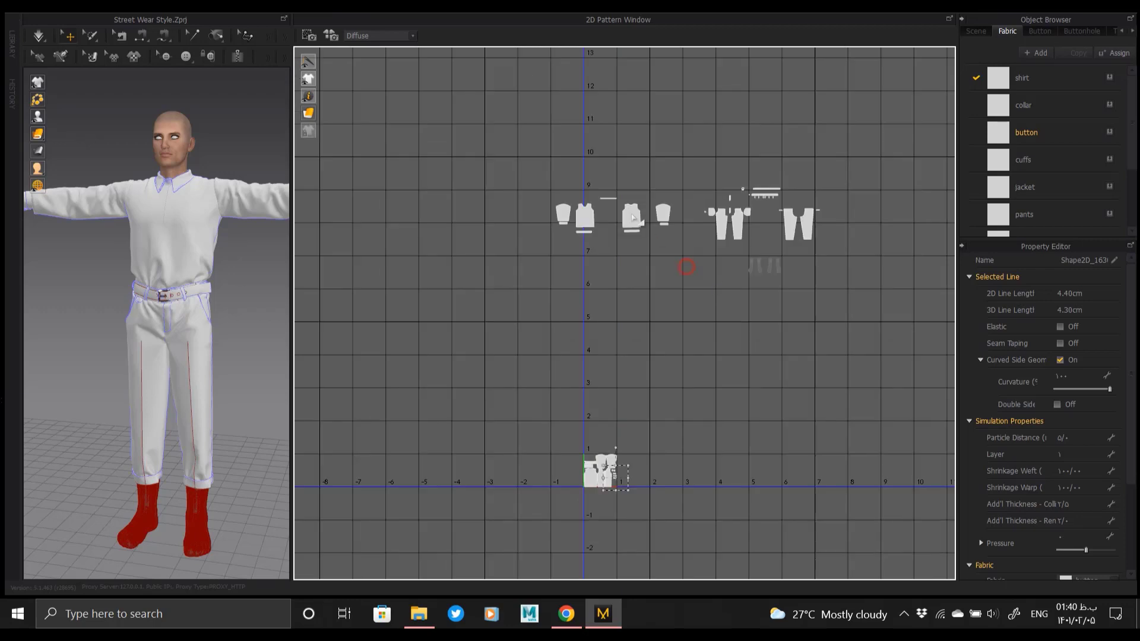
drag(686, 266, 553, 189)
drag(665, 216, 737, 468)
middle_drag(731, 382, 683, 239)
- Place the two jacket sleeves with their cuffs next to each other beyond the jacket's body panels
scroll(623, 335, up, 5)
drag(856, 231, 745, 265)
drag(484, 272, 536, 344)
drag(513, 309, 760, 307)
- Separate the jacket's front panel from its hem band and align it with the second UV tile's lower-left corner
click(584, 368)
click(564, 321)
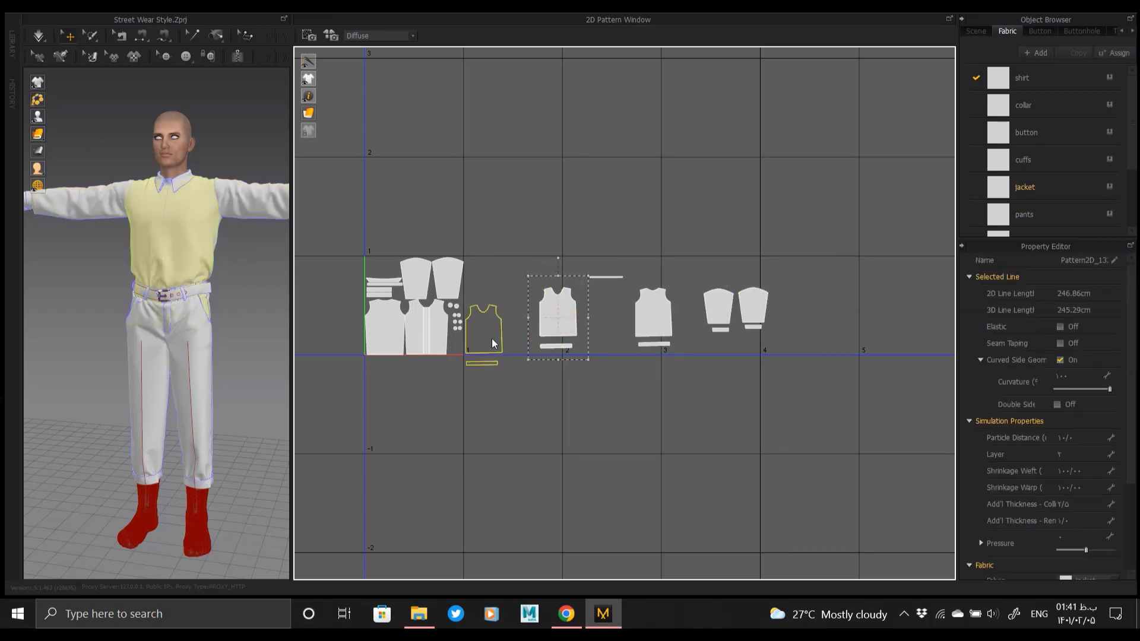
scroll(488, 356, up, 5)
drag(492, 343, 554, 66)
click(608, 241)
scroll(451, 314, up, 5)
drag(502, 258, 488, 268)
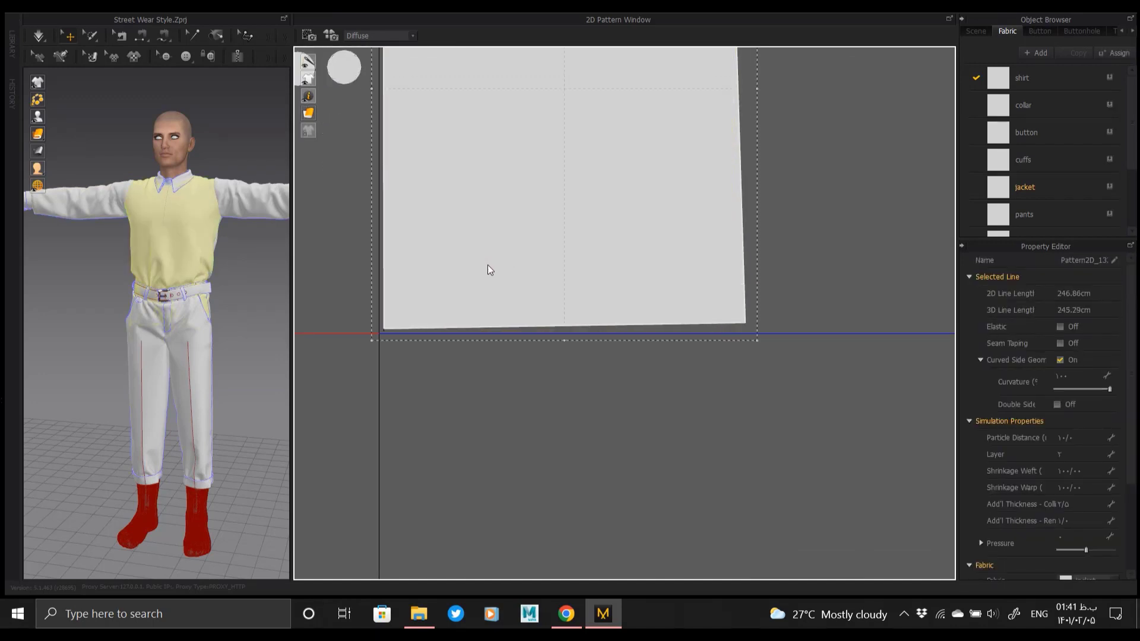
- Place the jacket's back panel directly beside its front panel along the bottom of the second UV tile
scroll(490, 270, down, 6)
drag(795, 212, 557, 244)
scroll(541, 266, up, 7)
middle_drag(541, 266, 585, 221)
scroll(582, 217, up, 4)
drag(639, 237, 615, 252)
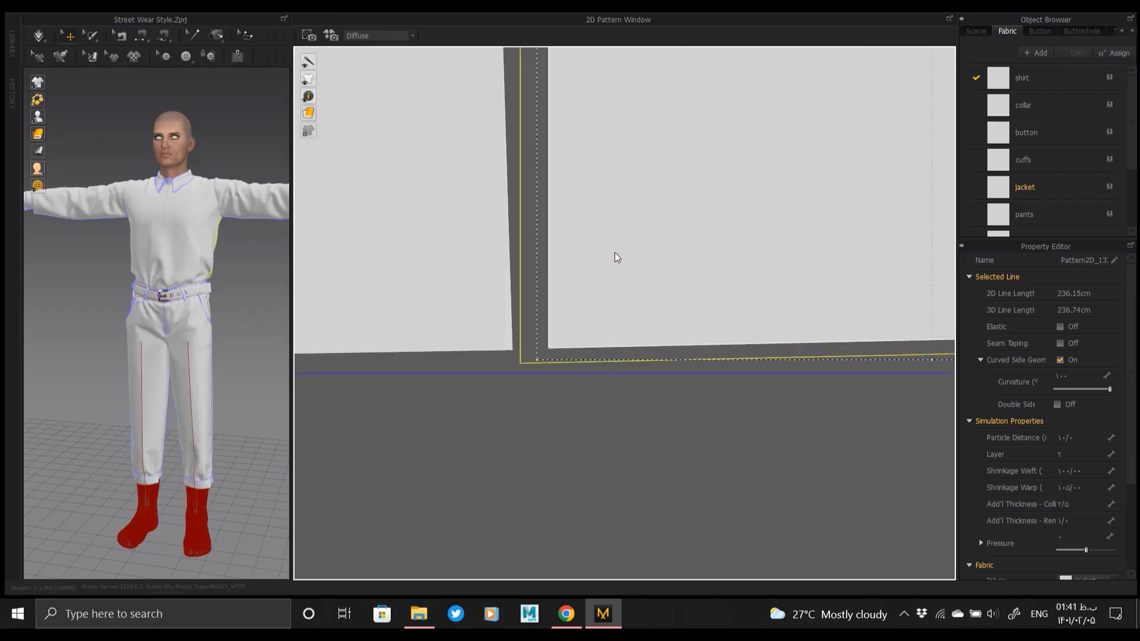
- Bring the jacket's sleeves and its small bands and cuffs close to the body panels at the second UV tile
scroll(615, 256, down, 6)
scroll(619, 259, down, 2)
drag(901, 241, 585, 147)
middle_drag(801, 155, 646, 235)
drag(503, 171, 661, 247)
scroll(678, 255, down, 4)
drag(774, 215, 885, 299)
drag(864, 256, 758, 232)
- Align the two jacket sleeves side by side just above the front and back panels
click(492, 250)
scroll(491, 244, up, 5)
drag(662, 231, 775, 202)
drag(518, 189, 497, 243)
scroll(480, 250, up, 5)
middle_drag(527, 168, 636, 341)
middle_drag(777, 313, 537, 233)
drag(737, 171, 686, 290)
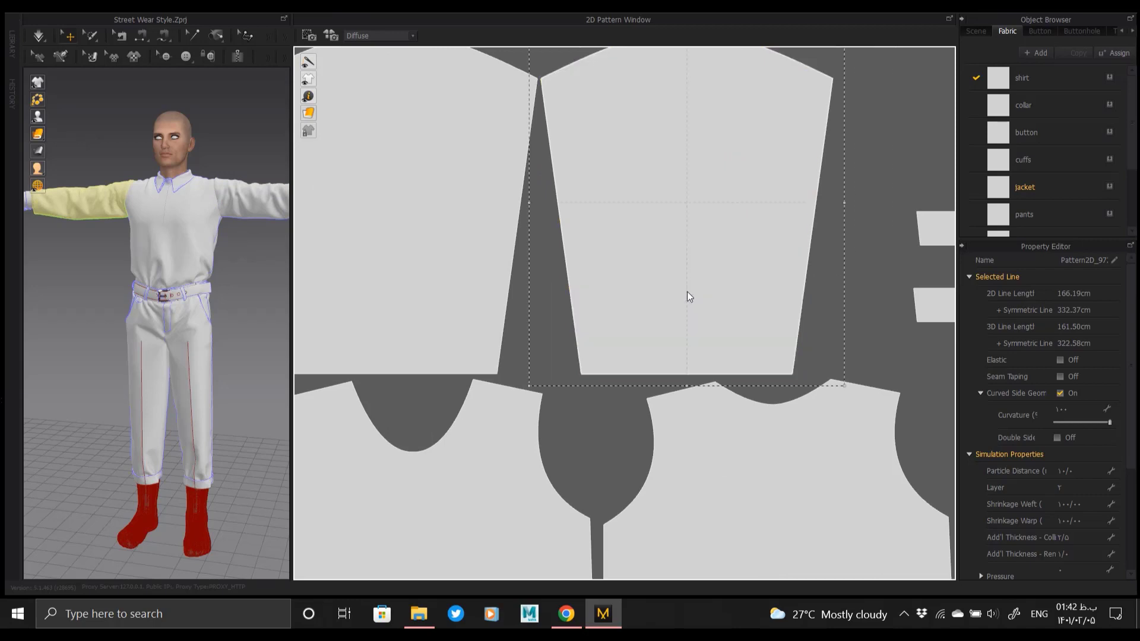
- Move the jacket's bands and cuffs nearer the sleeves and enlarge the whole jacket set to the second UV tile's height
scroll(686, 291, down, 5)
drag(867, 231, 771, 308)
drag(819, 260, 693, 226)
drag(765, 170, 548, 407)
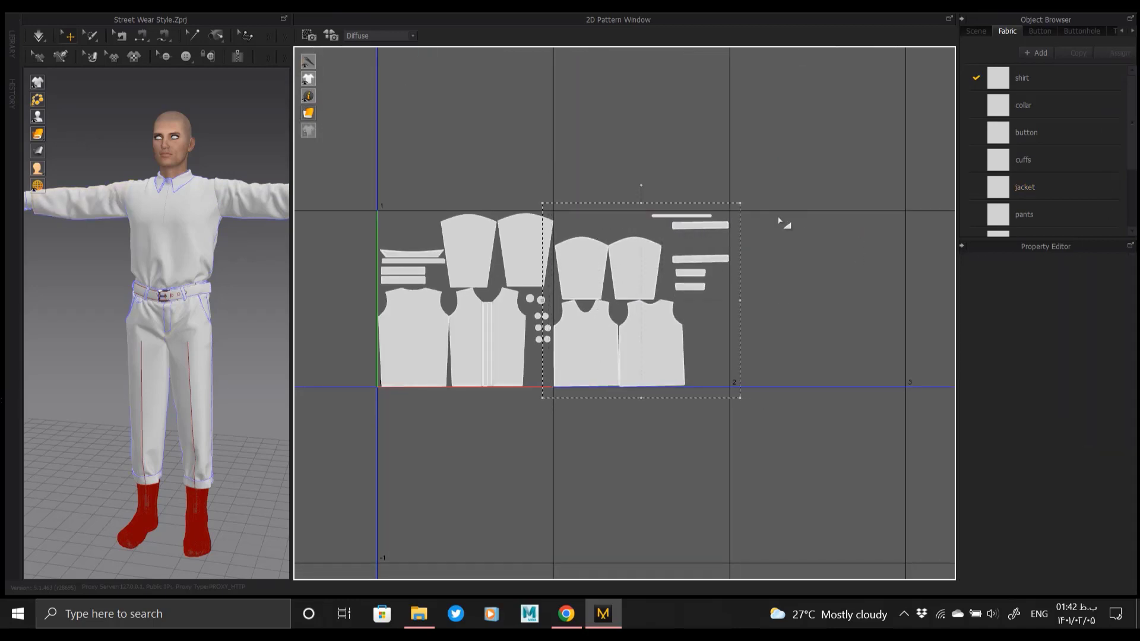
drag(740, 203, 790, 174)
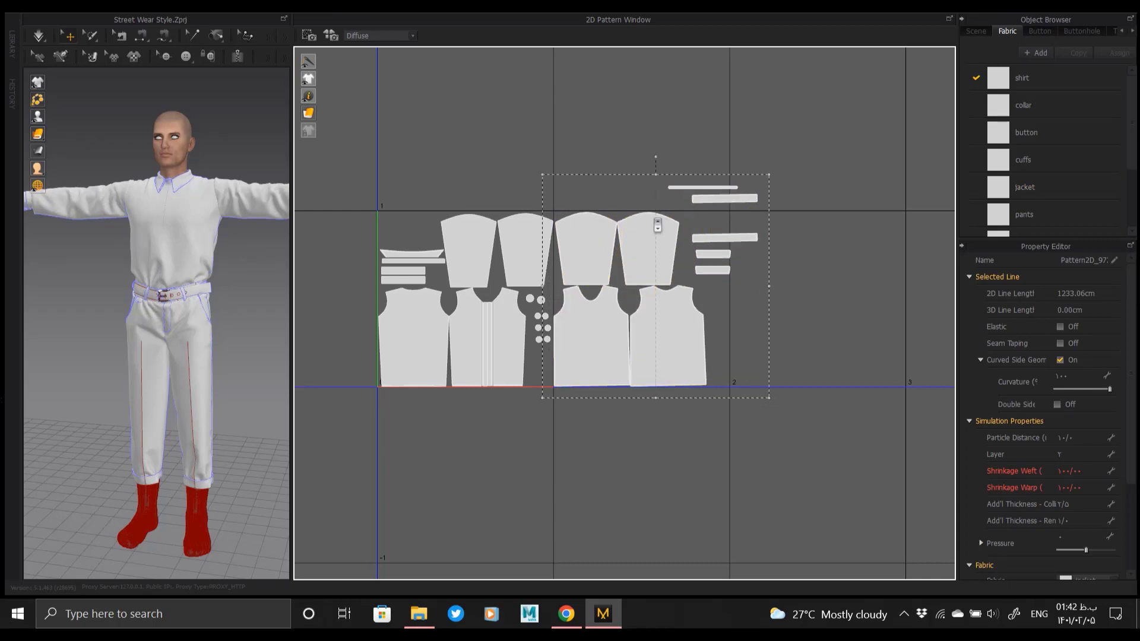
- Move the two jacket cuffs out past the second UV tile's right edge
scroll(653, 219, up, 3)
click(903, 153)
drag(771, 280, 849, 281)
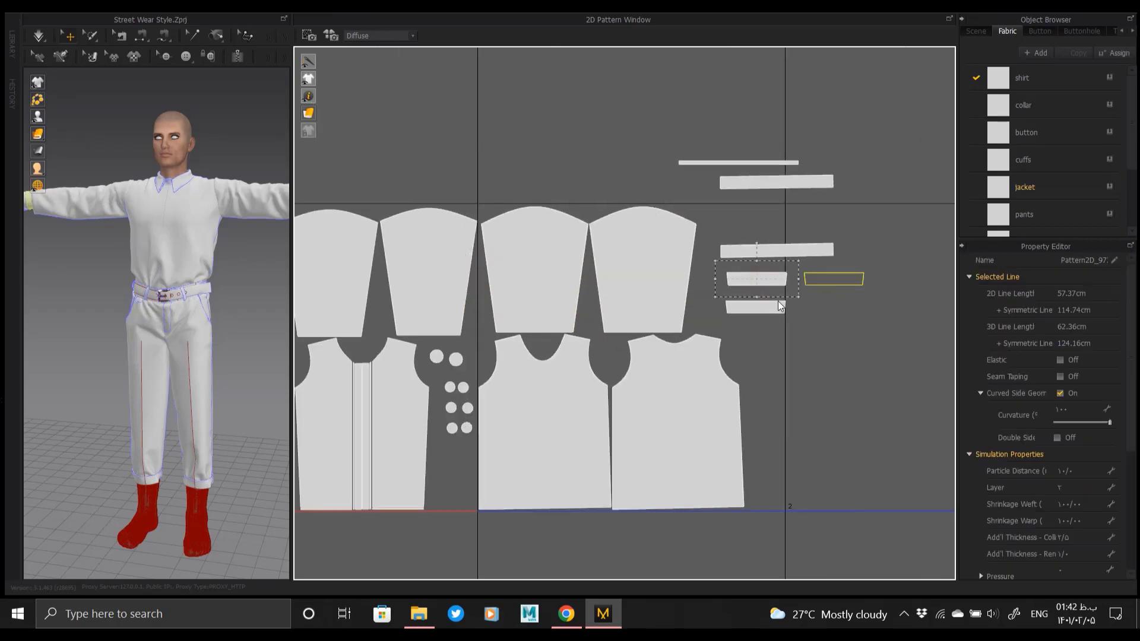
drag(777, 306, 873, 310)
- Stand the jacket's two hem bands upright next to each other in the second UV tile's upper-right corner
drag(799, 250, 757, 320)
right_drag(257, 272, 285, 282)
drag(763, 296, 767, 319)
drag(740, 308, 773, 256)
click(803, 186)
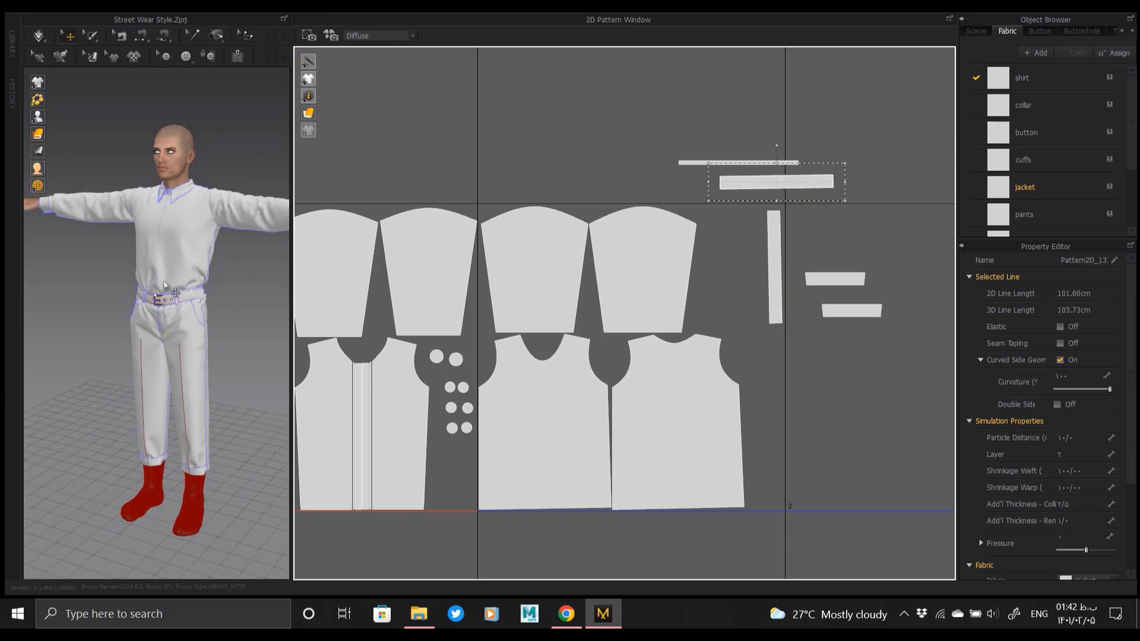
right_drag(131, 287, 312, 289)
drag(781, 145, 810, 179)
click(757, 272)
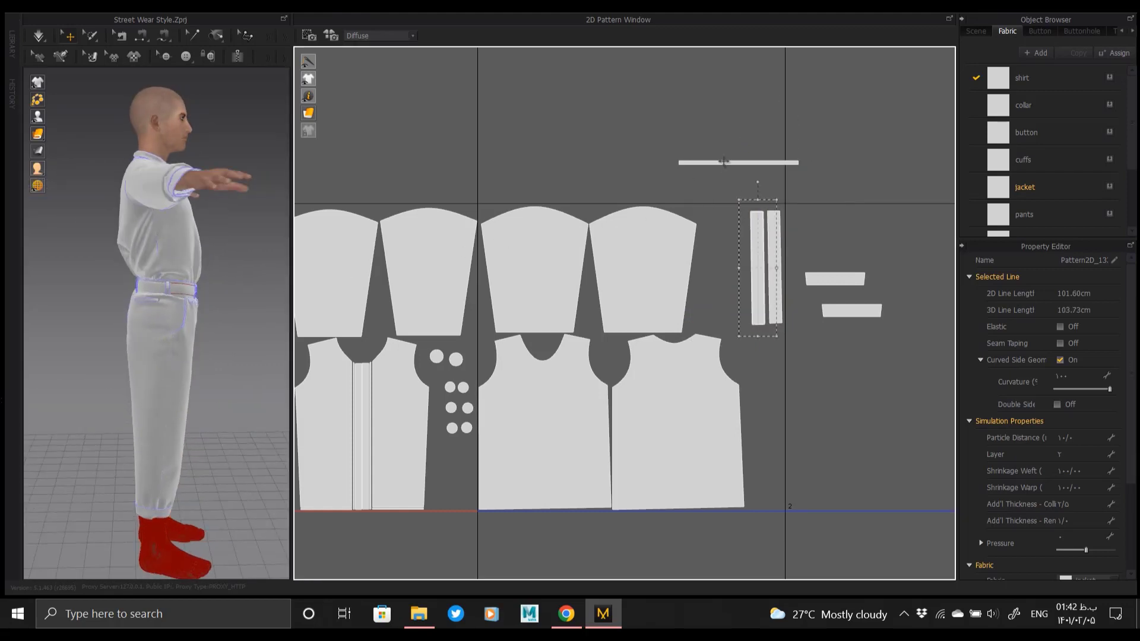
- Stand the jacket's thin neckband upright beside the two vertical hem bands
click(749, 162)
right_drag(234, 319, 51, 318)
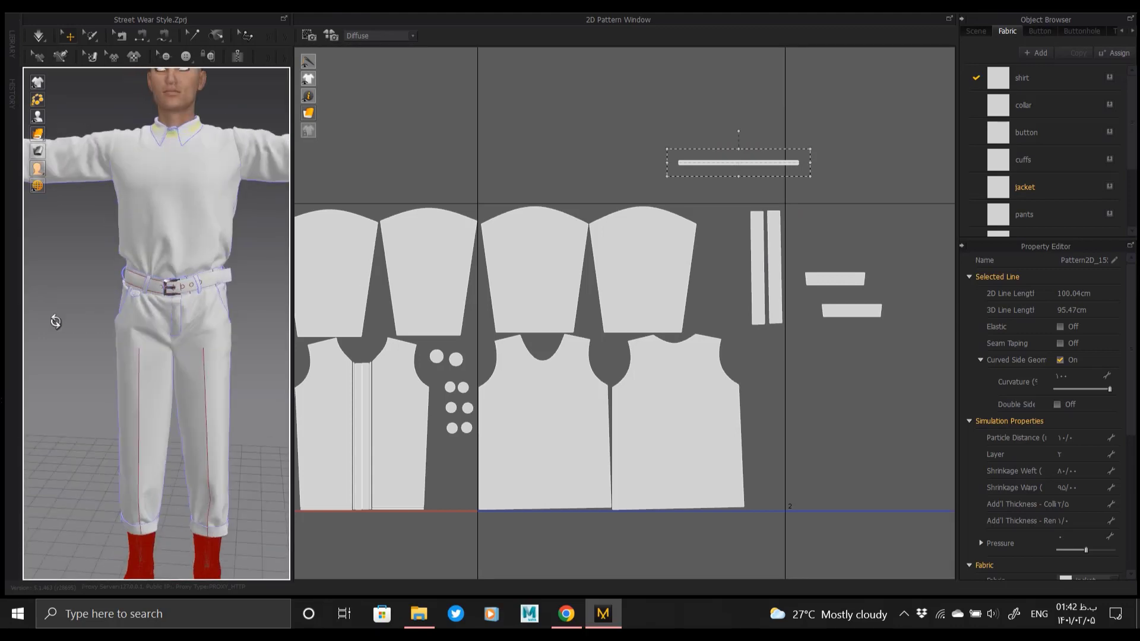
scroll(166, 238, up, 3)
scroll(181, 267, up, 3)
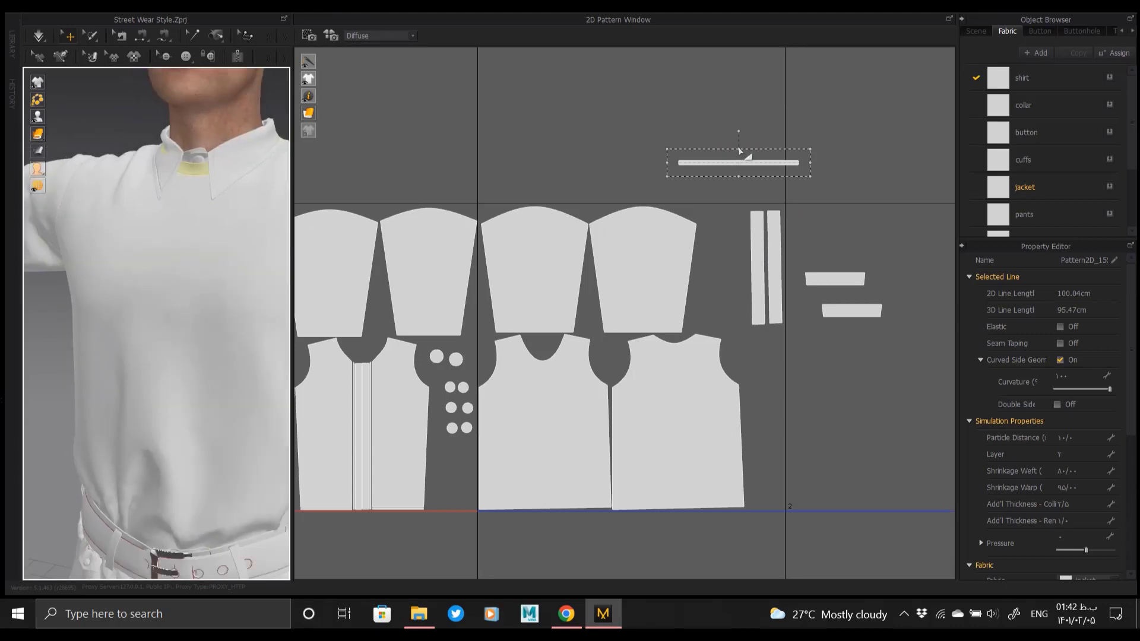
key(ctrl+z)
drag(742, 258, 742, 256)
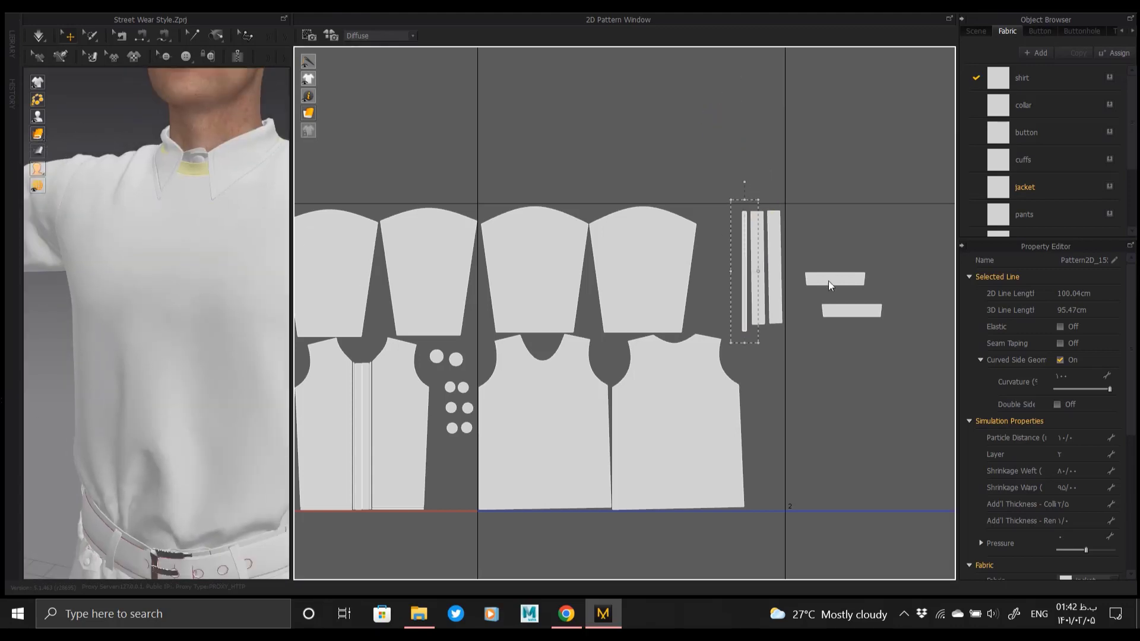
- Lower the neckband and one hem band beside the back panel, and stack the two cuffs next to the sleeve
drag(839, 281, 715, 320)
drag(746, 269, 756, 423)
drag(722, 317, 741, 319)
drag(849, 315, 731, 306)
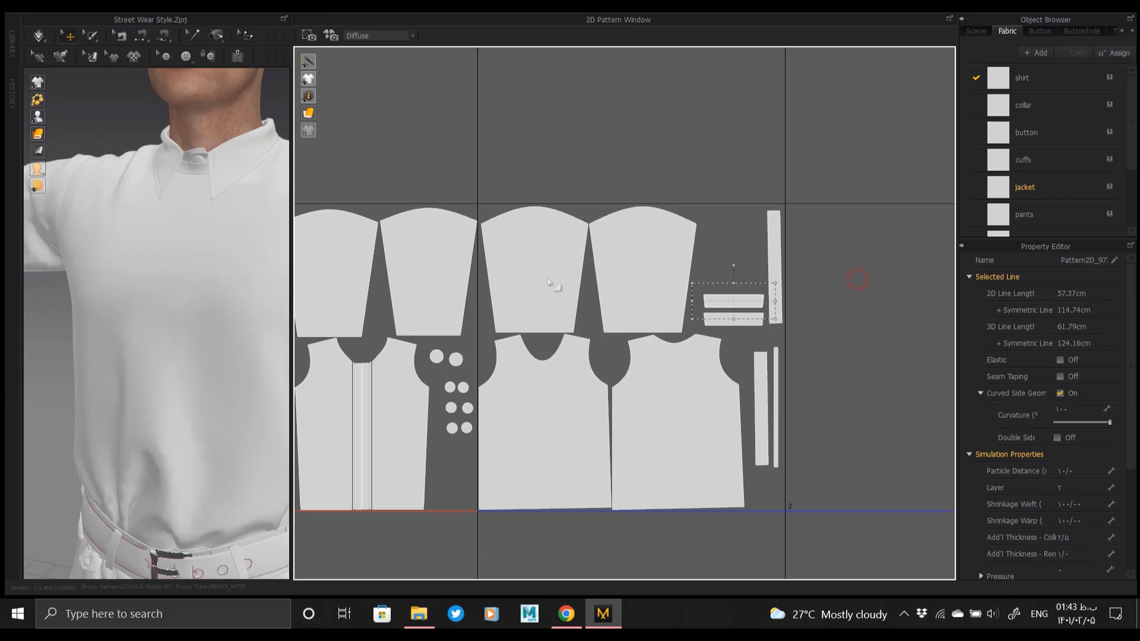
- Bring the pants, belt and sock pieces down near the UV tile row and scale them down together so the legs fit one tile
scroll(163, 271, down, 5)
scroll(171, 272, down, 8)
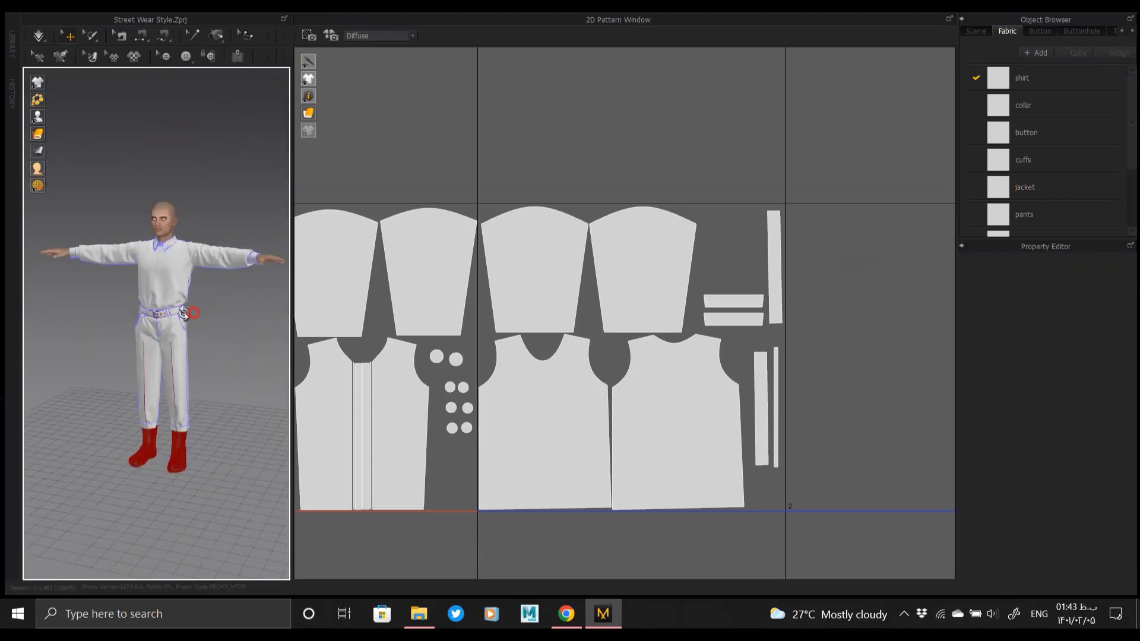
scroll(518, 321, down, 10)
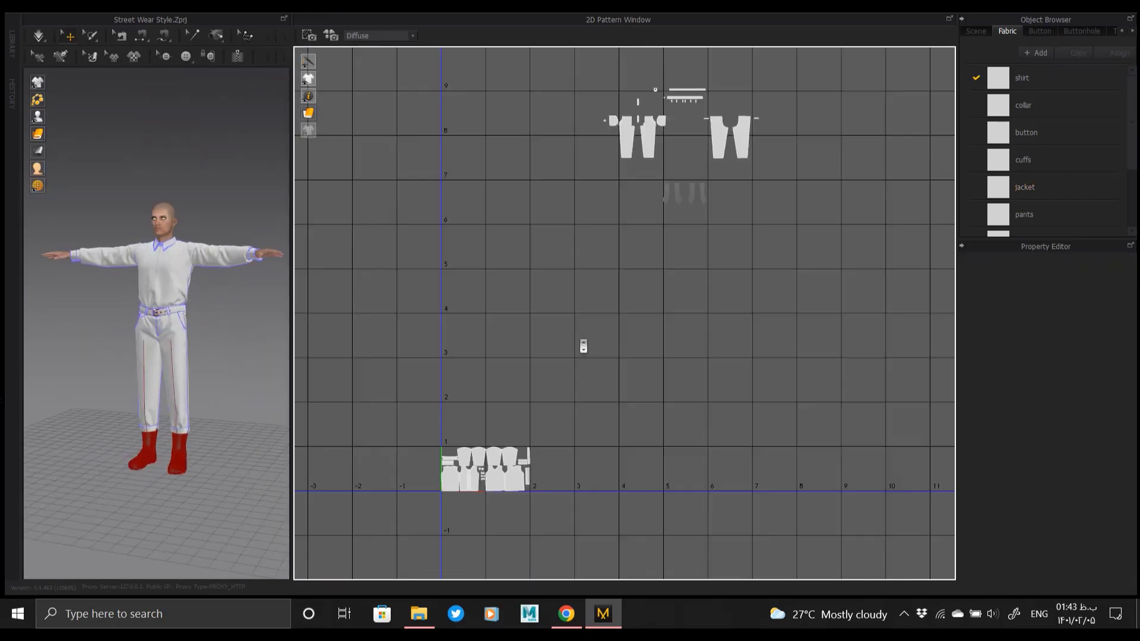
drag(519, 316, 519, 315)
drag(588, 216, 563, 520)
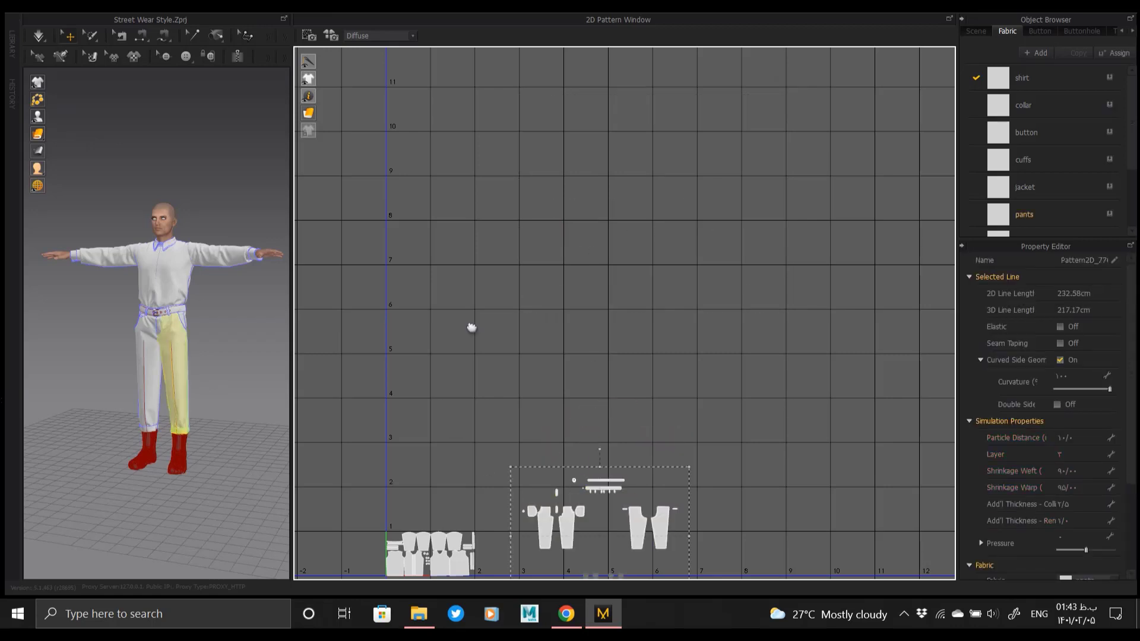
middle_drag(470, 326, 482, 275)
scroll(610, 385, up, 5)
drag(843, 224, 746, 273)
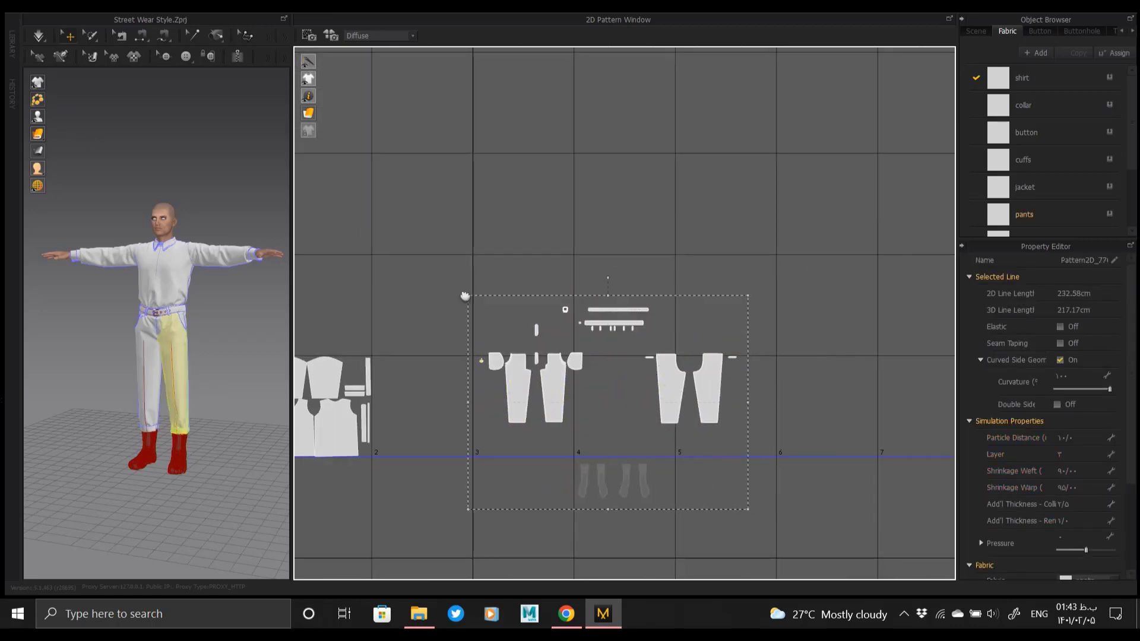
- Place the two front leg panels of the pants side by side along the bottom of the third UV tile
scroll(530, 327, up, 2)
drag(620, 330, 459, 368)
drag(664, 323, 571, 341)
scroll(495, 361, up, 6)
scroll(572, 342, down, 6)
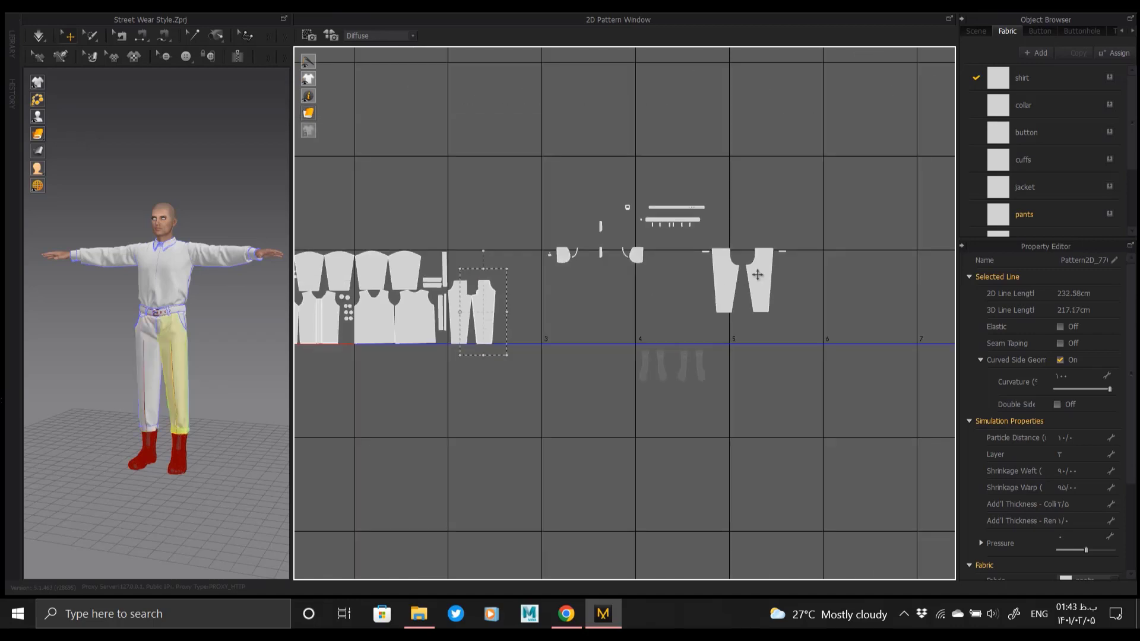
- Move the two back leg panels into the third UV tile, one beside the front legs and one in the upper-right corner
drag(760, 281, 593, 302)
scroll(491, 327, up, 5)
scroll(492, 327, up, 2)
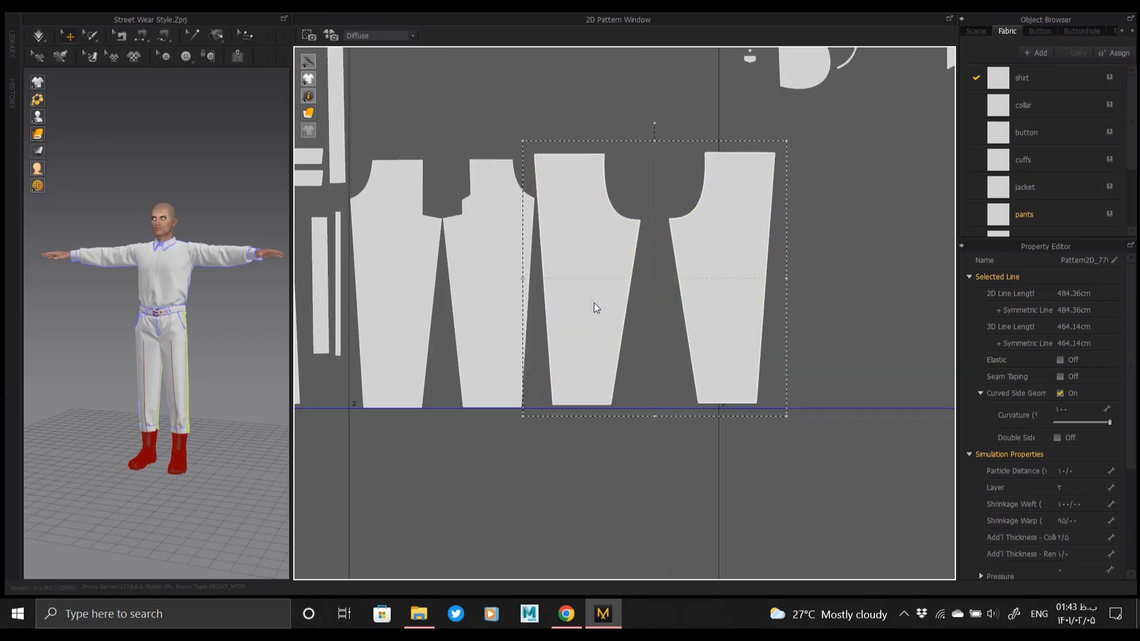
middle_drag(670, 326, 741, 313)
drag(741, 313, 715, 312)
middle_drag(736, 309, 761, 459)
drag(730, 403, 699, 292)
scroll(574, 299, down, 6)
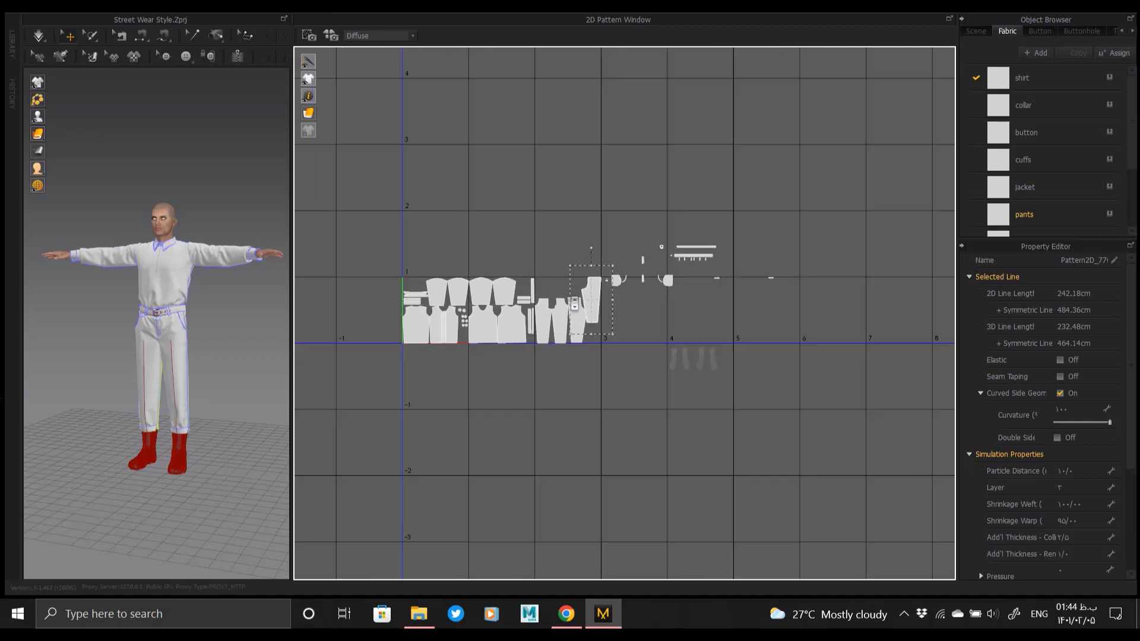
scroll(575, 295, up, 2)
drag(897, 204, 592, 386)
drag(520, 446, 520, 446)
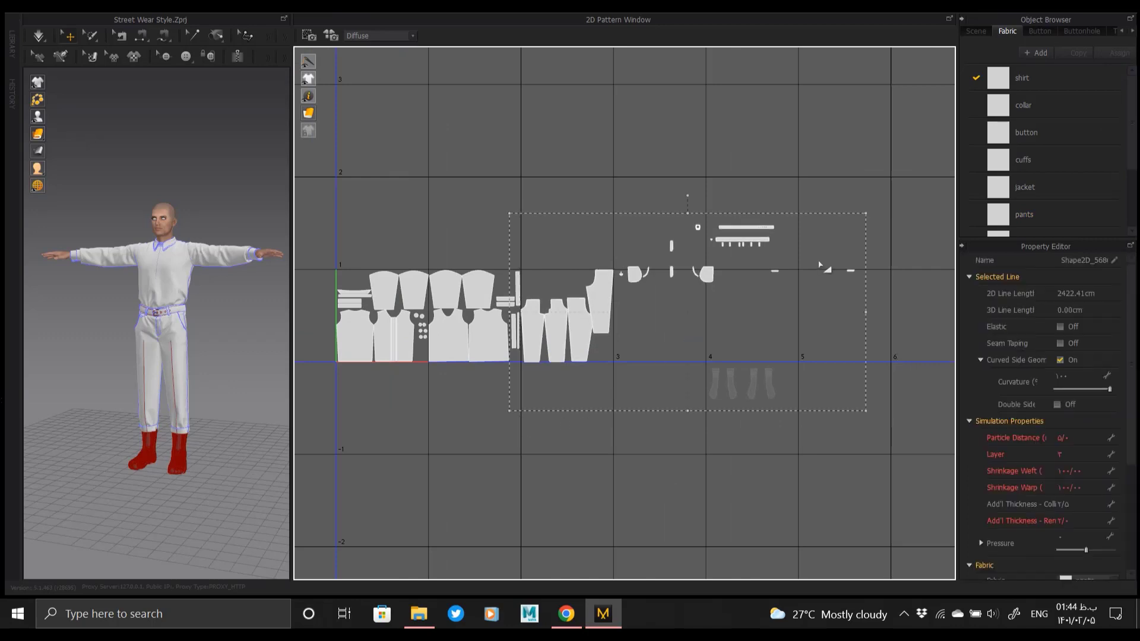
scroll(594, 308, up, 6)
middle_drag(382, 360, 734, 258)
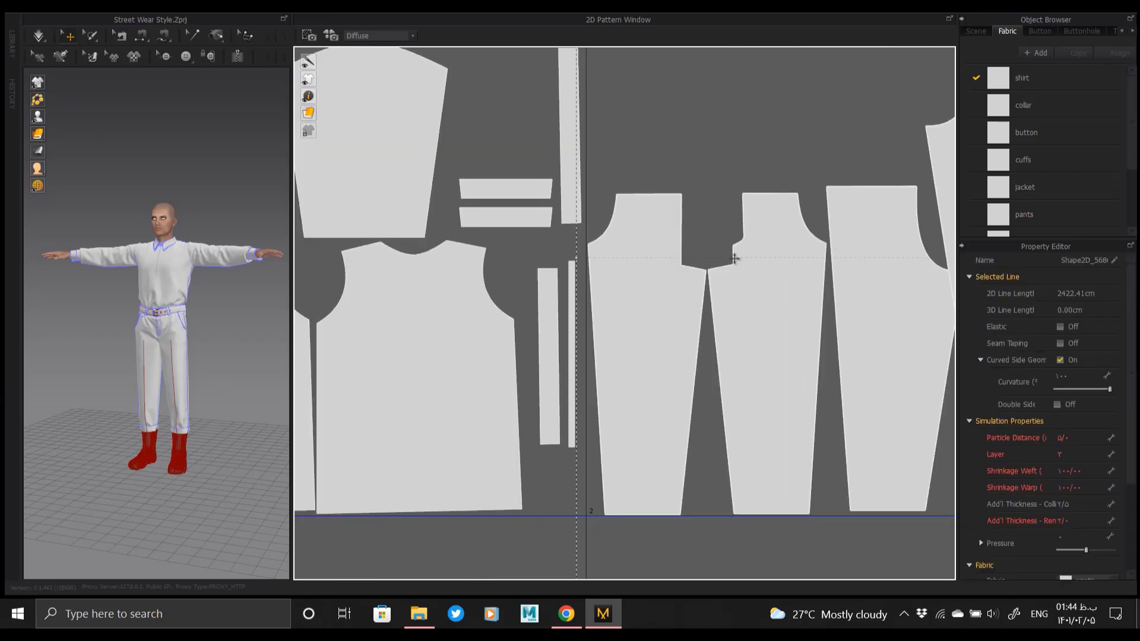
scroll(641, 285, down, 5)
scroll(618, 198, up, 2)
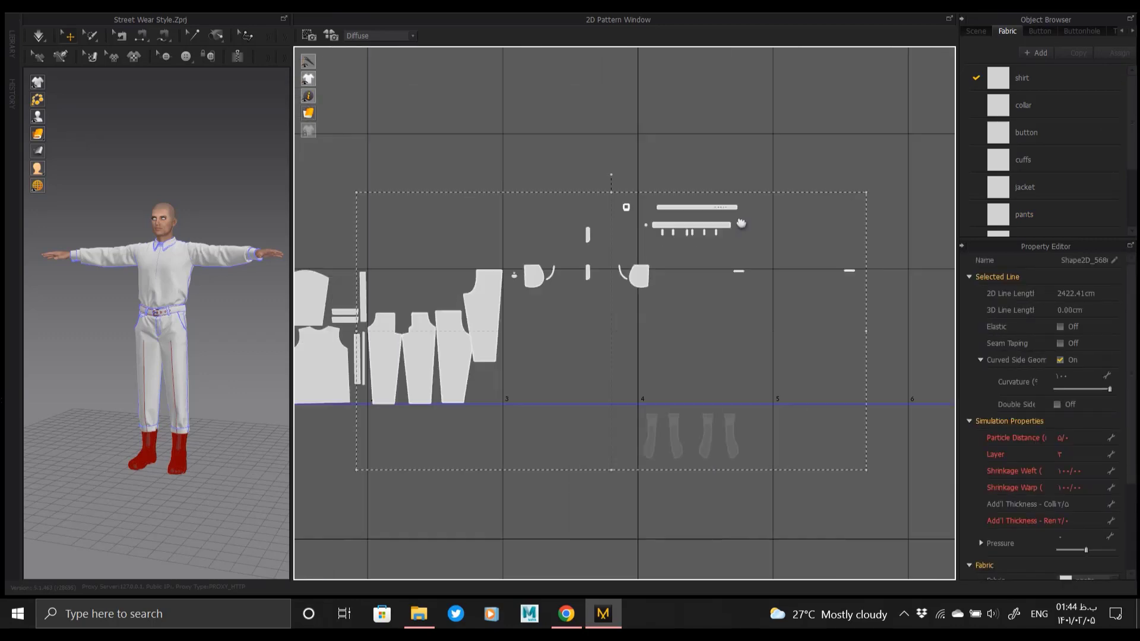
- Move the four sock pieces up above the baseline into the fifth UV tile
drag(755, 494, 626, 398)
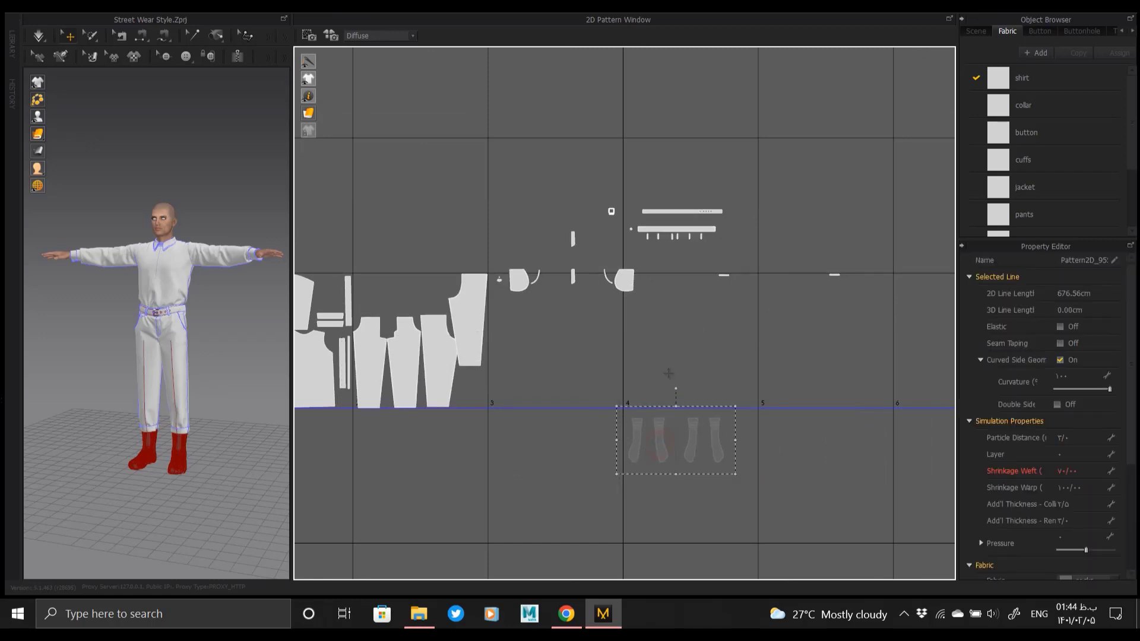
drag(659, 445, 677, 352)
- Raise the second front leg panel to the third tile's top edge and seat the lower back leg panel beside it at the bottom
middle_drag(618, 342, 752, 317)
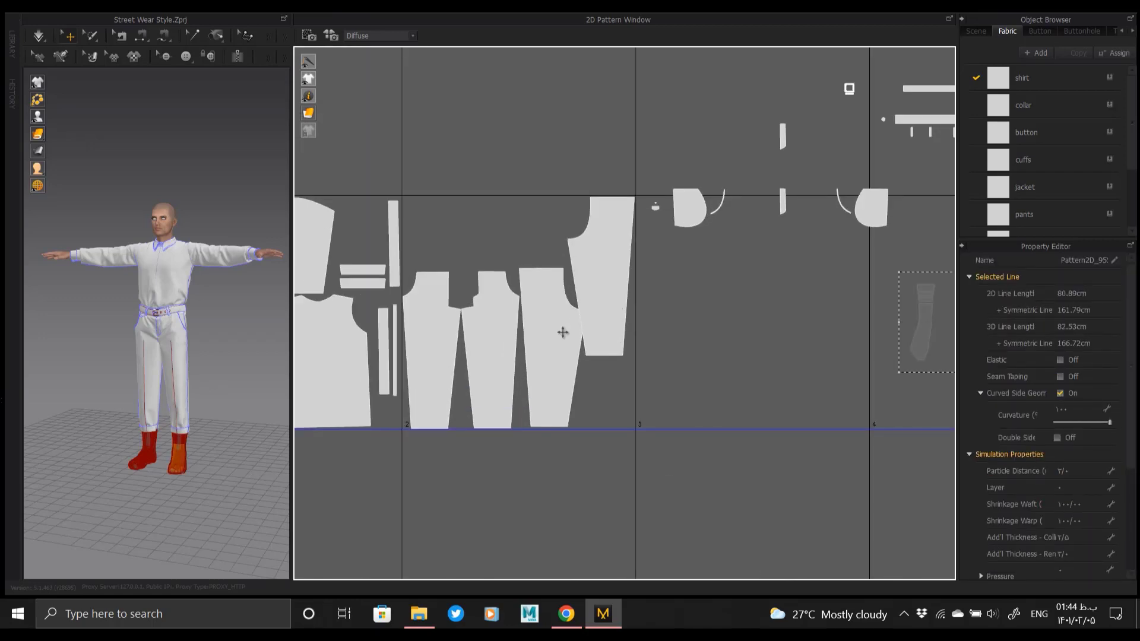
click(544, 275)
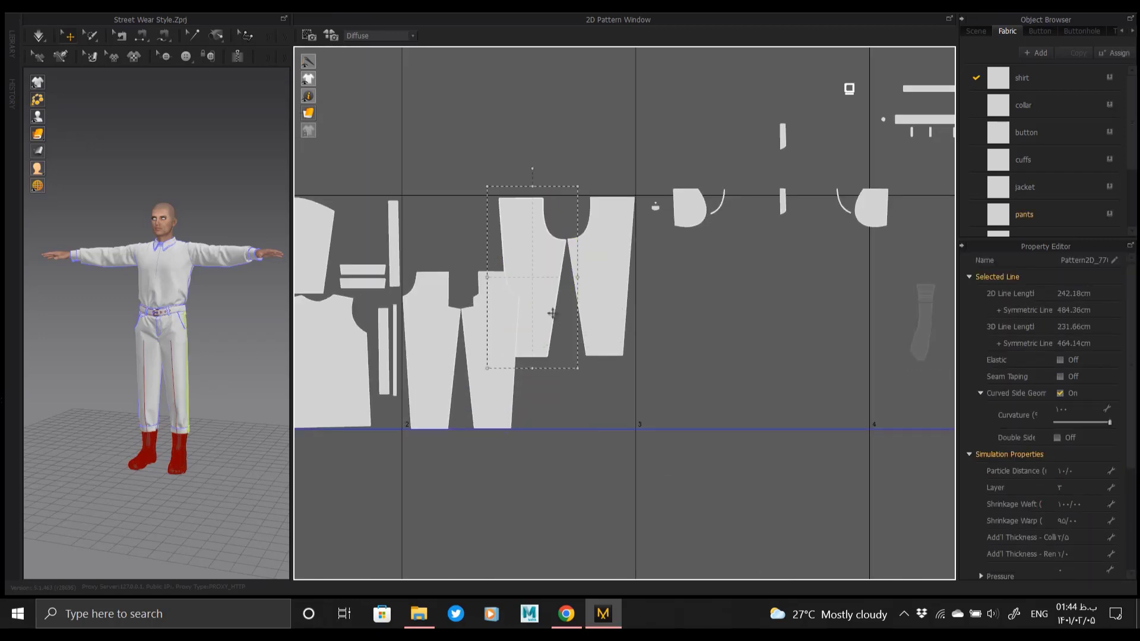
drag(491, 345, 483, 273)
click(553, 338)
scroll(546, 374, up, 3)
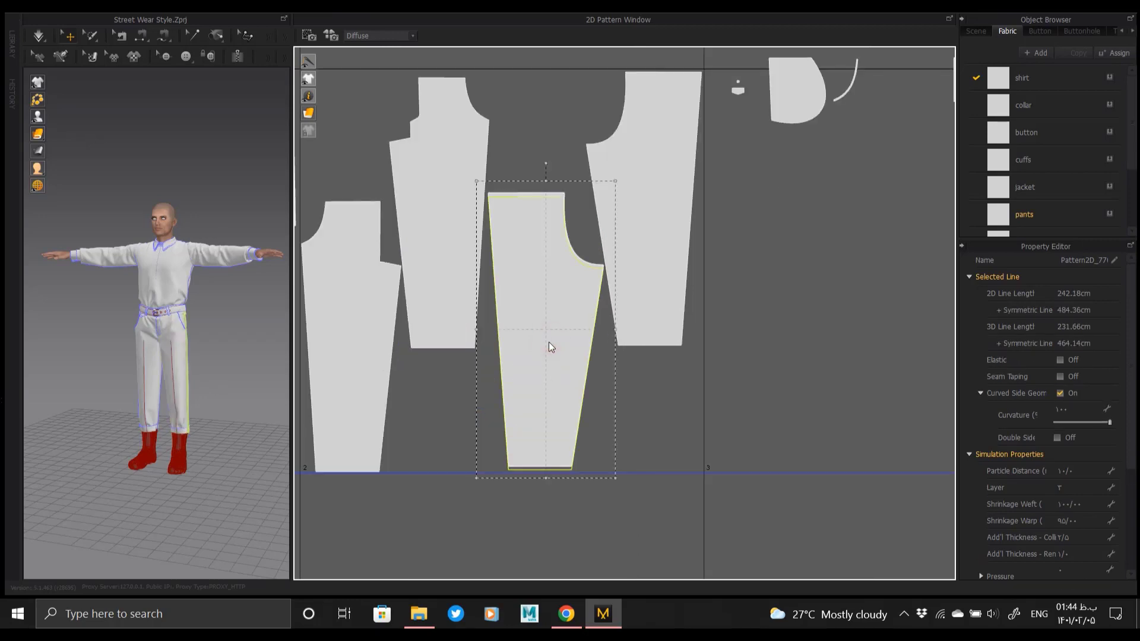
drag(549, 339, 549, 343)
- Place the two rounded pocket pieces together between the upper leg panels in the third UV tile
scroll(546, 344, down, 3)
drag(637, 249, 552, 255)
drag(772, 238, 525, 256)
scroll(534, 249, up, 5)
scroll(558, 247, down, 4)
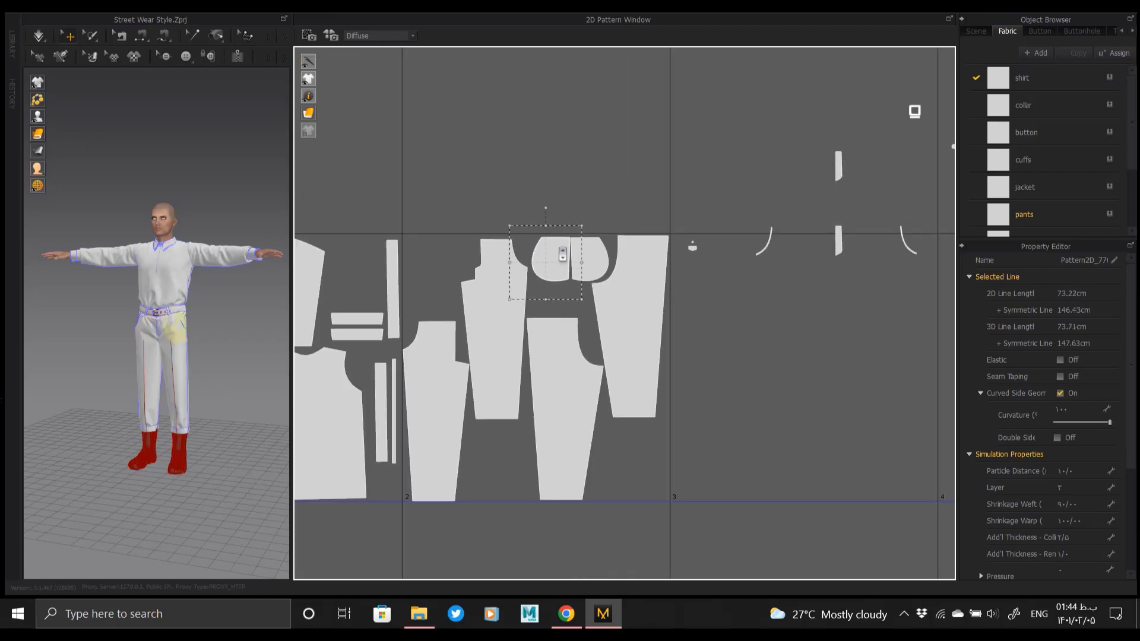
- Place the two small fly strips side by side next to the top of the raised front leg panel
drag(740, 243, 504, 251)
mouse_move(740, 194)
mouse_down()
mouse_move(493, 255)
mouse_move(511, 243)
mouse_up()
scroll(493, 255, up, 5)
scroll(511, 243, down, 8)
scroll(661, 248, up, 4)
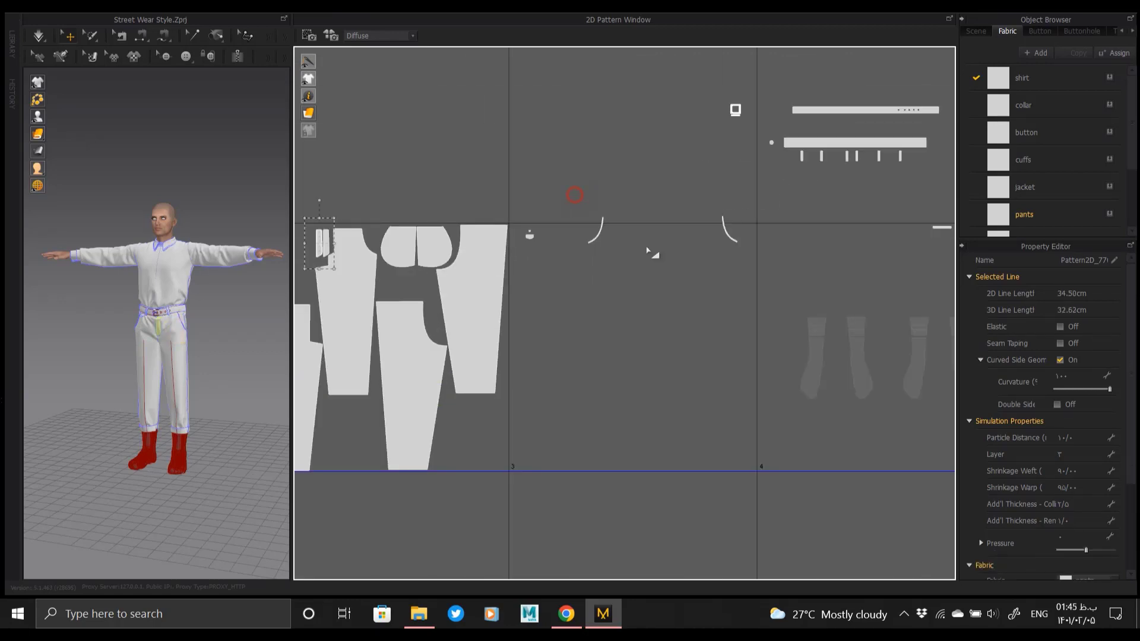
- Bring both curved pocket trims into the third UV tile and fit one against the lower front leg panel's curved edge
drag(575, 194, 794, 262)
drag(728, 235, 544, 450)
middle_drag(540, 427, 807, 365)
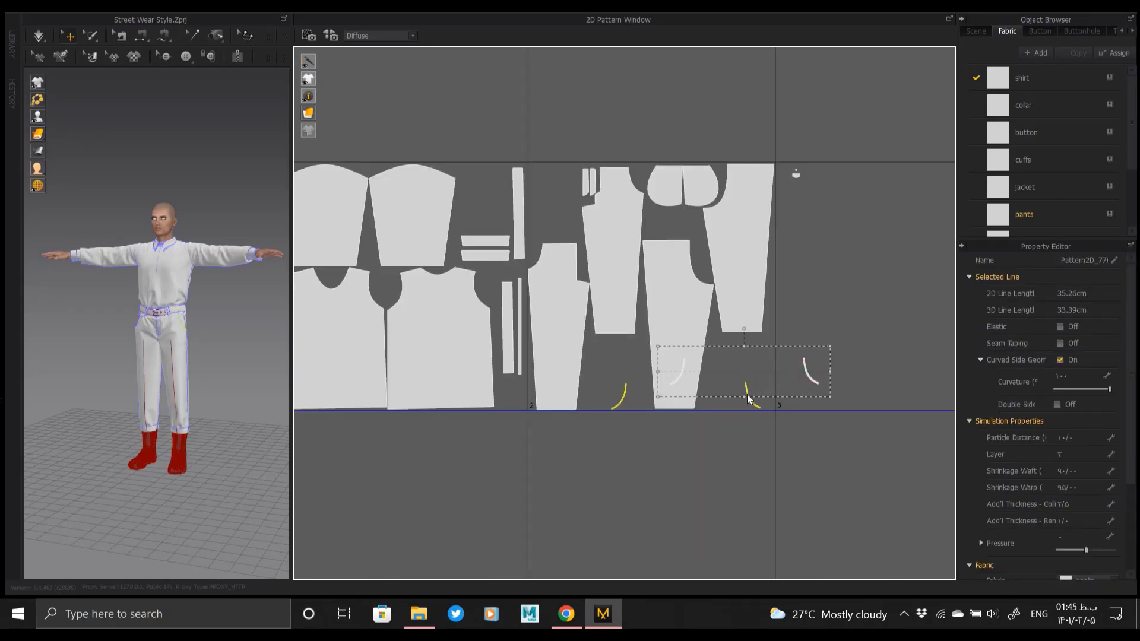
click(617, 406)
scroll(535, 257, up, 7)
drag(535, 256, 540, 329)
scroll(540, 328, down, 6)
middle_drag(702, 344, 647, 307)
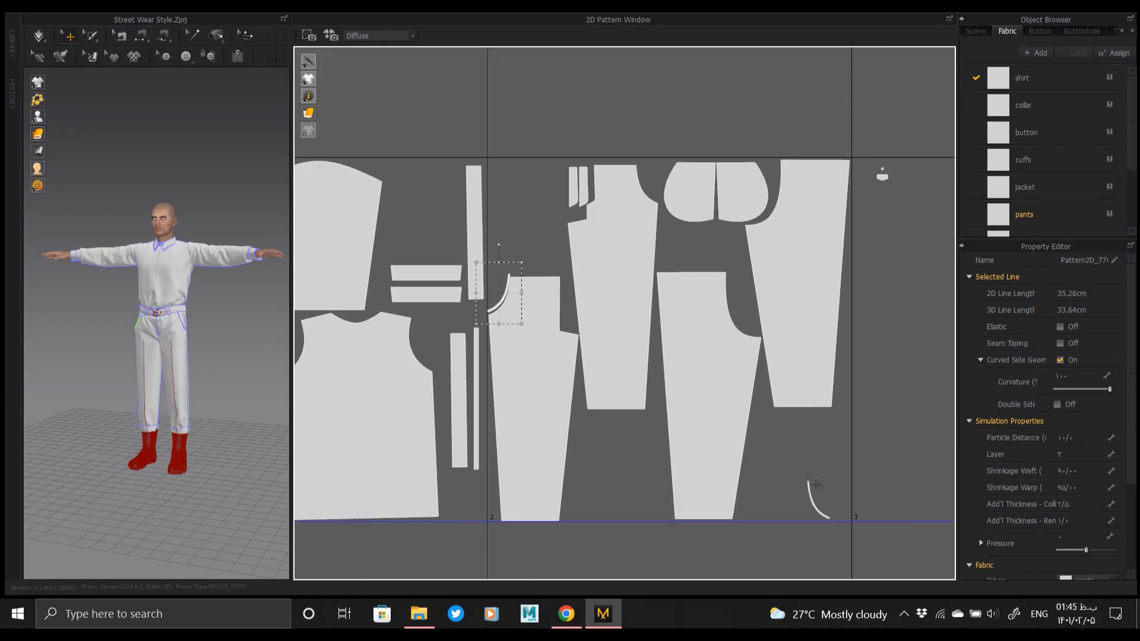
- Fit the other curved pocket trim against the raised front leg panel's curved edge
drag(813, 481, 635, 183)
scroll(636, 184, up, 6)
scroll(635, 178, down, 8)
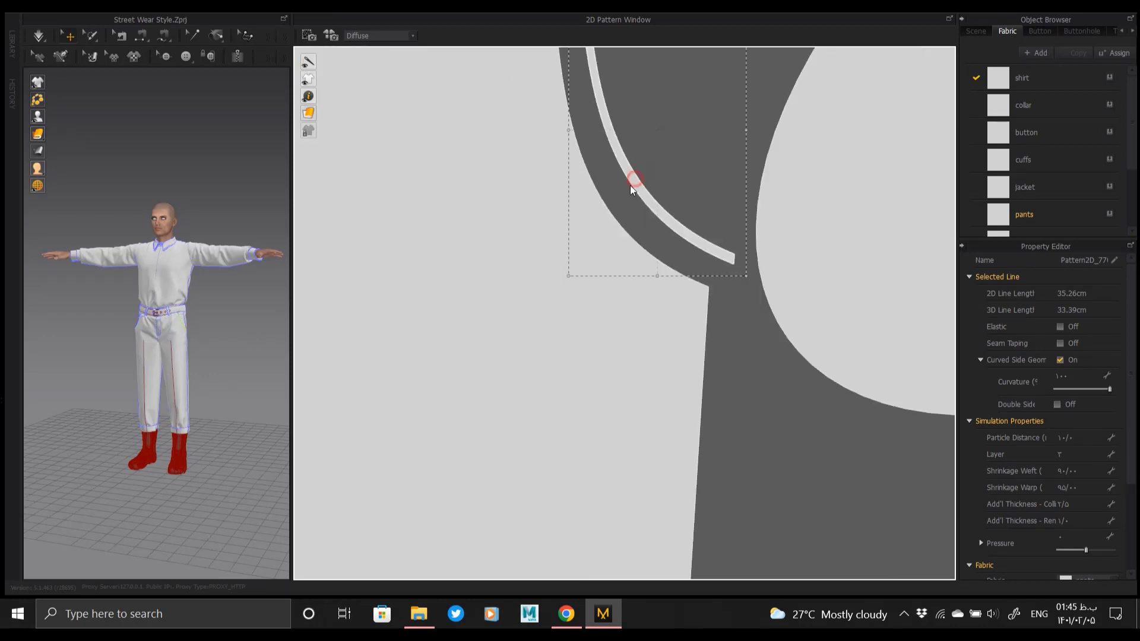
- Move the small pointed tab with its button just above the lower back leg panel in the third UV tile
middle_drag(708, 230, 662, 212)
drag(778, 139, 739, 177)
drag(751, 161, 542, 358)
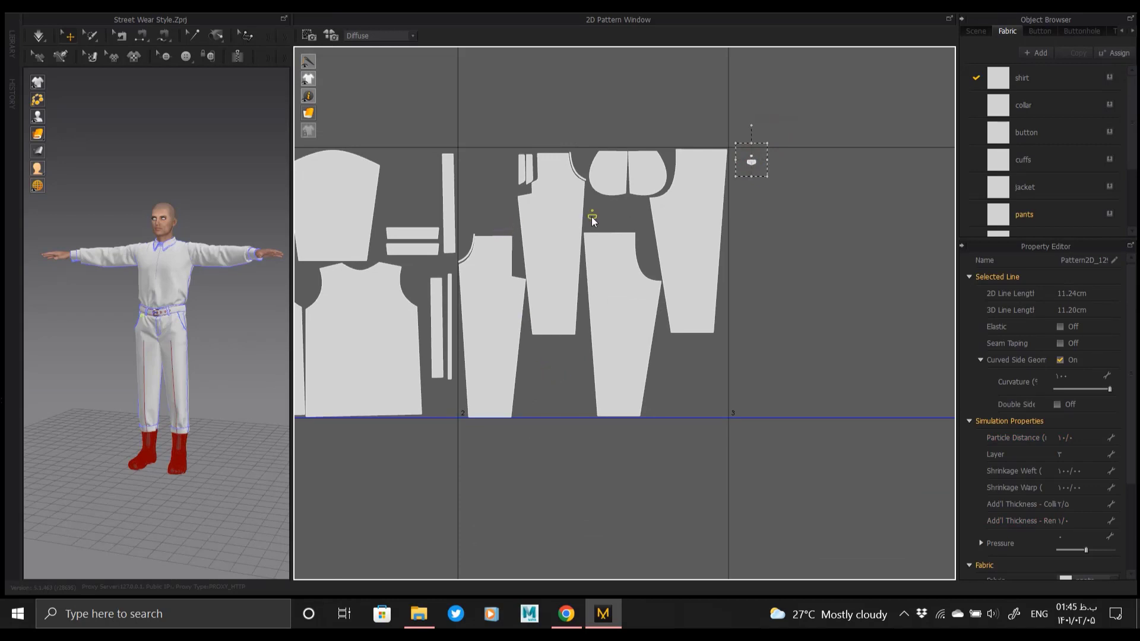
scroll(591, 226, up, 6)
- Gather the tab's small button, the belt buckle and the round belt piece close together in the fourth UV tile
click(617, 229)
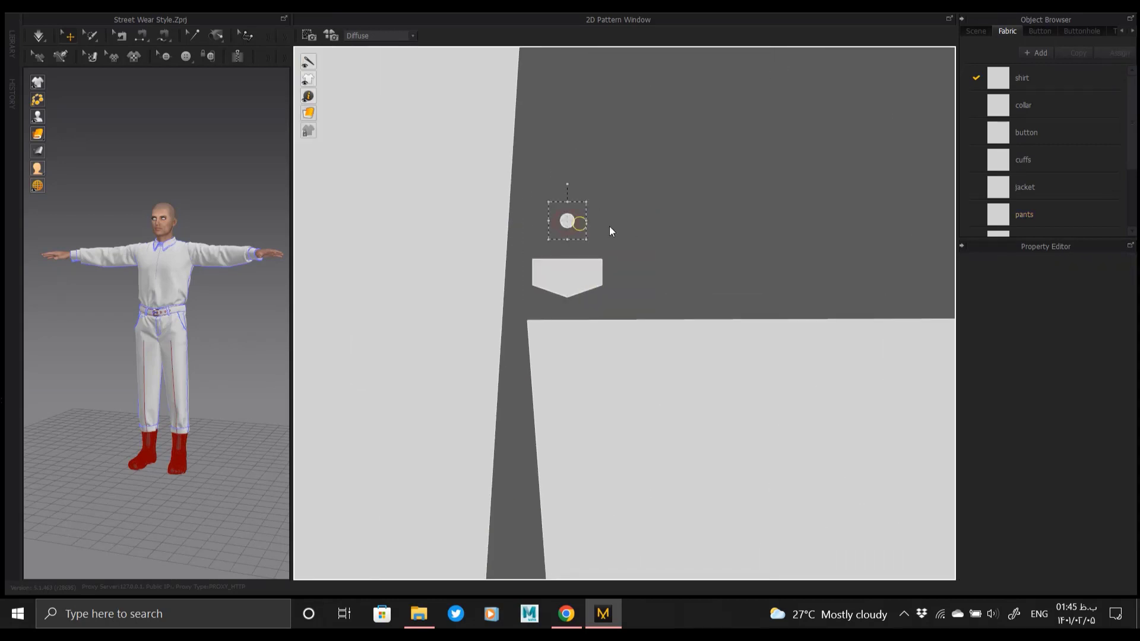
scroll(623, 238, down, 6)
scroll(933, 264, down, 10)
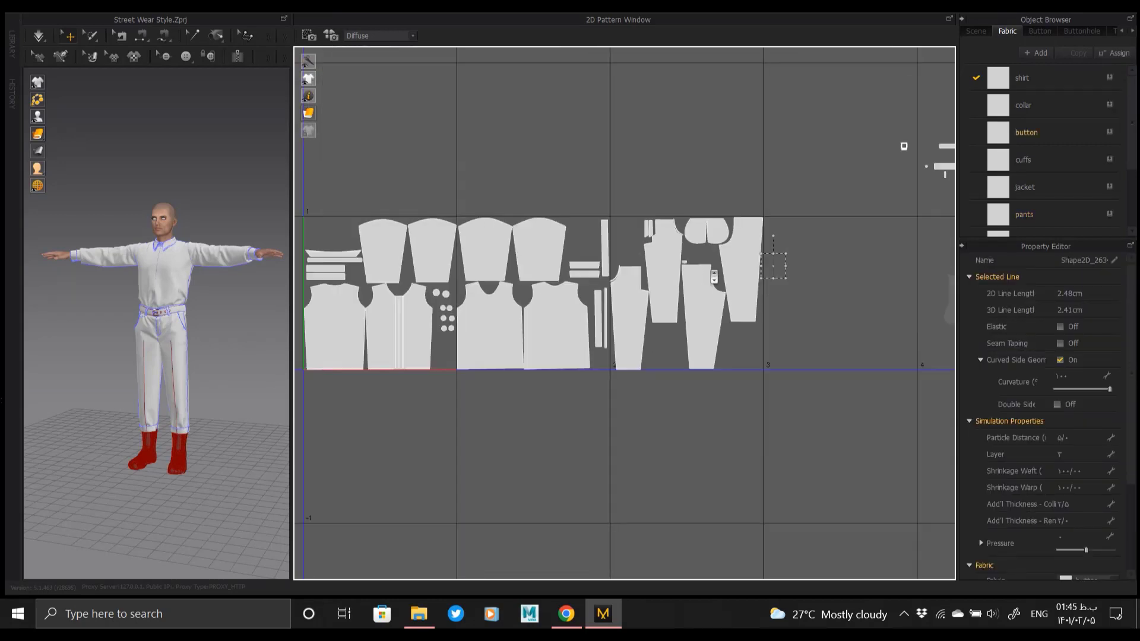
scroll(808, 200, up, 8)
click(733, 216)
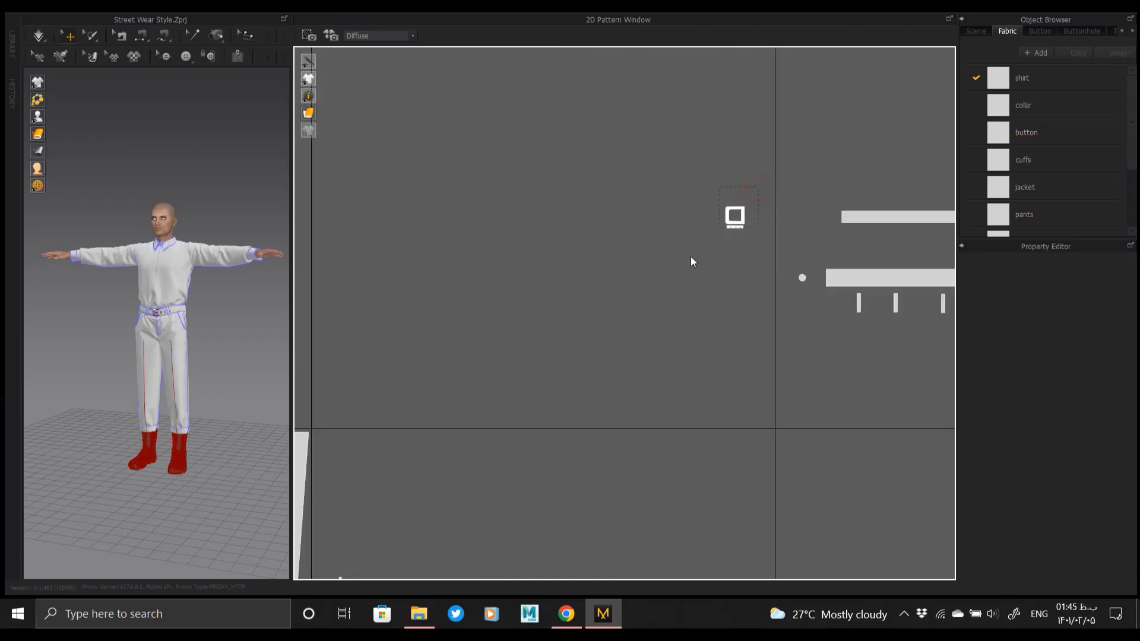
scroll(697, 246, down, 4)
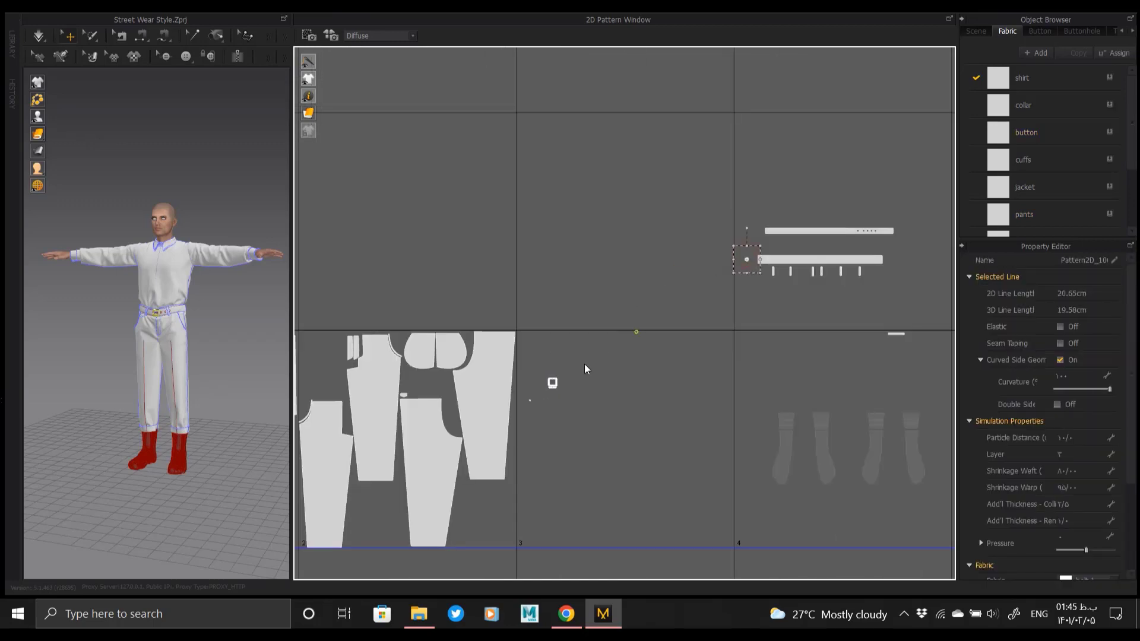
- Move one short strip just above the pointed tab in the third UV tile, and both belt strips with the loops into the fourth
middle_drag(896, 329, 821, 320)
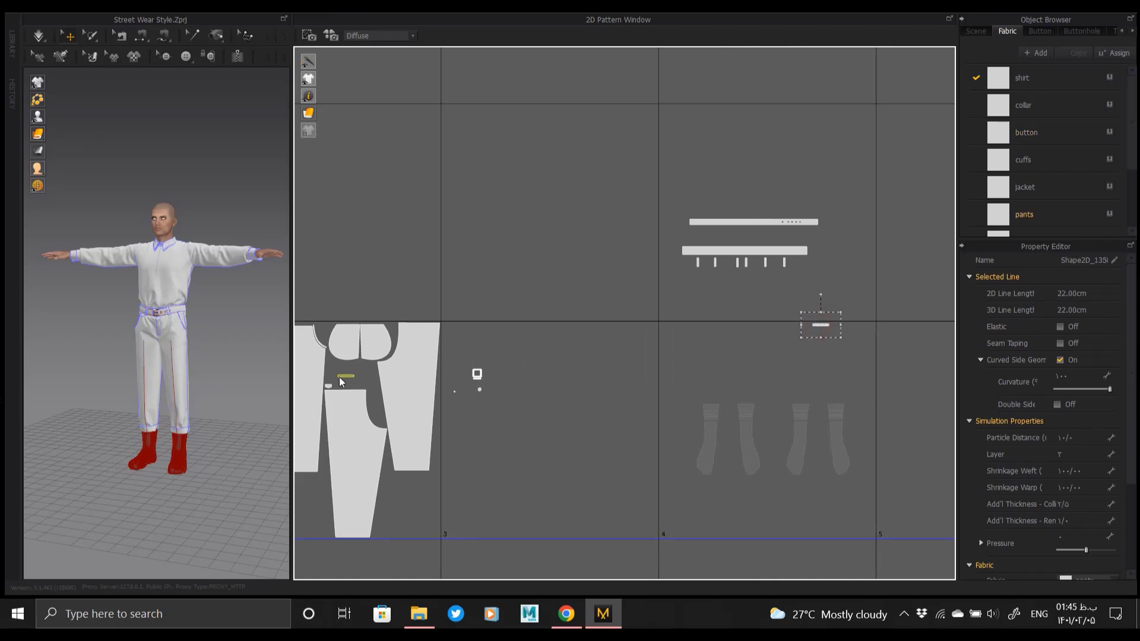
middle_drag(648, 298, 759, 265)
drag(774, 167, 946, 258)
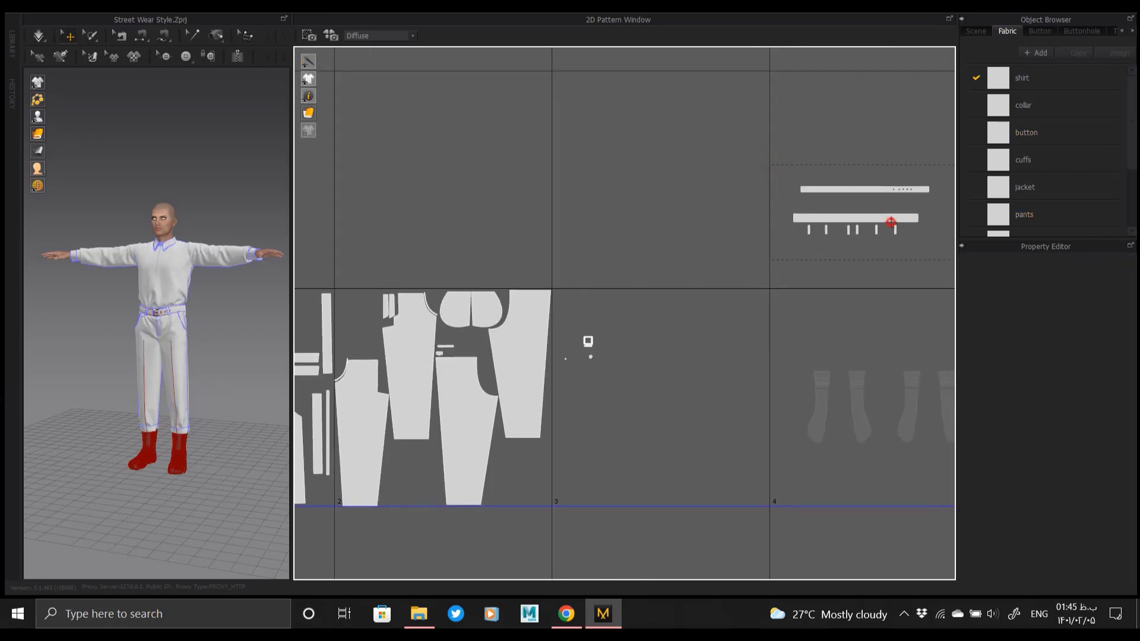
drag(883, 220, 664, 445)
middle_drag(701, 364, 825, 308)
click(882, 310)
scroll(584, 317, up, 3)
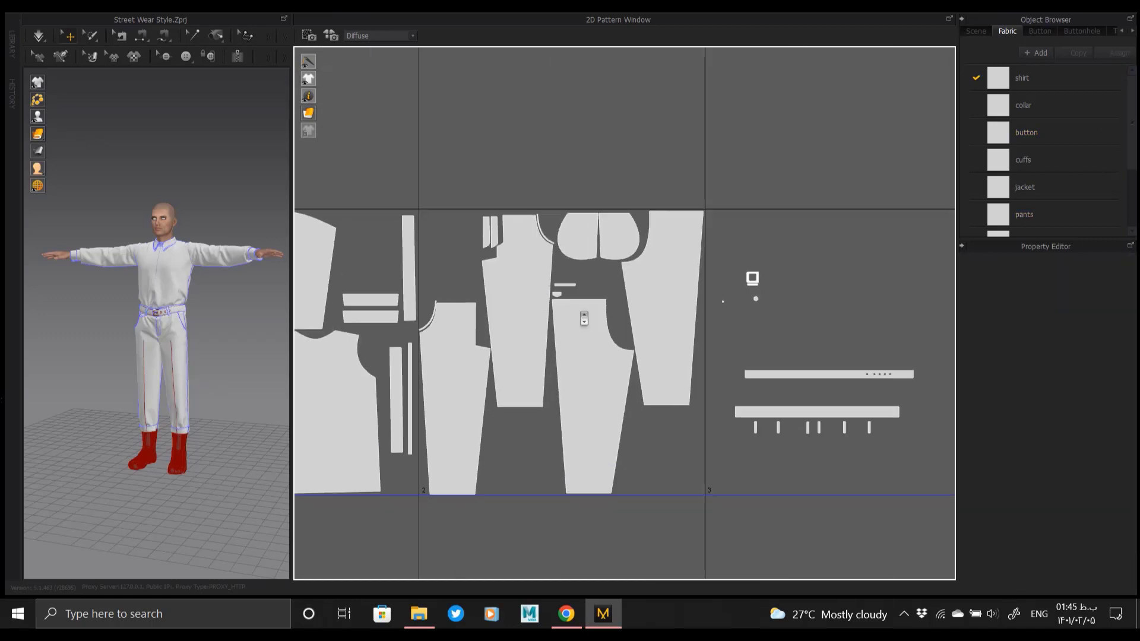
- Bring the second, far-off short strip into the third UV tile and place it against the matching strip above the pointed tab
scroll(569, 319, down, 4)
click(882, 282)
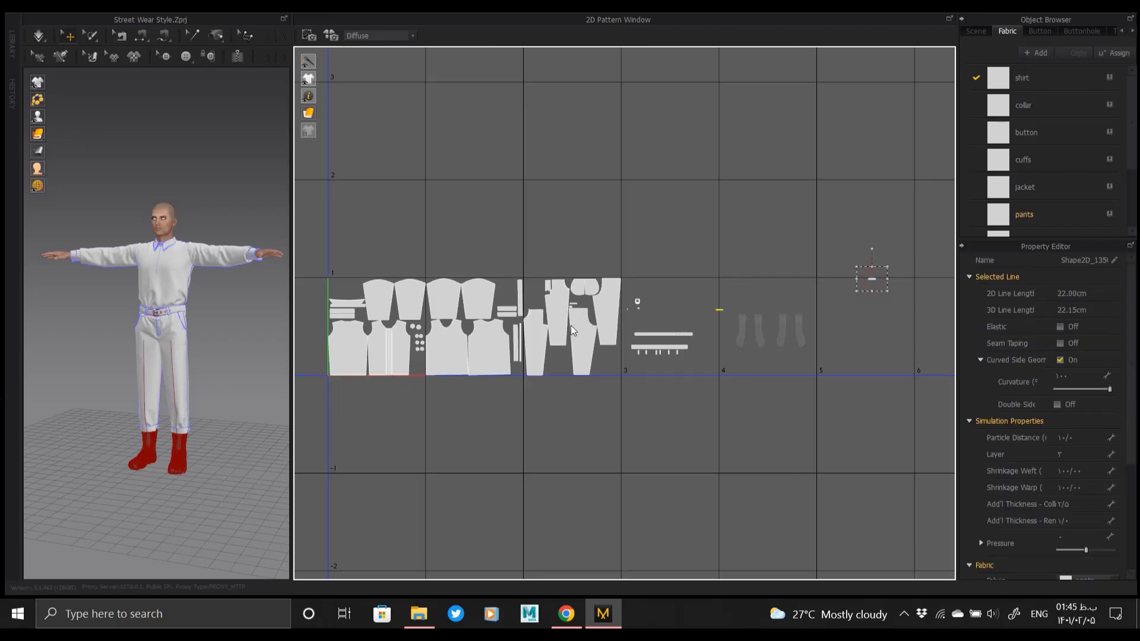
scroll(576, 306, up, 5)
scroll(653, 347, down, 3)
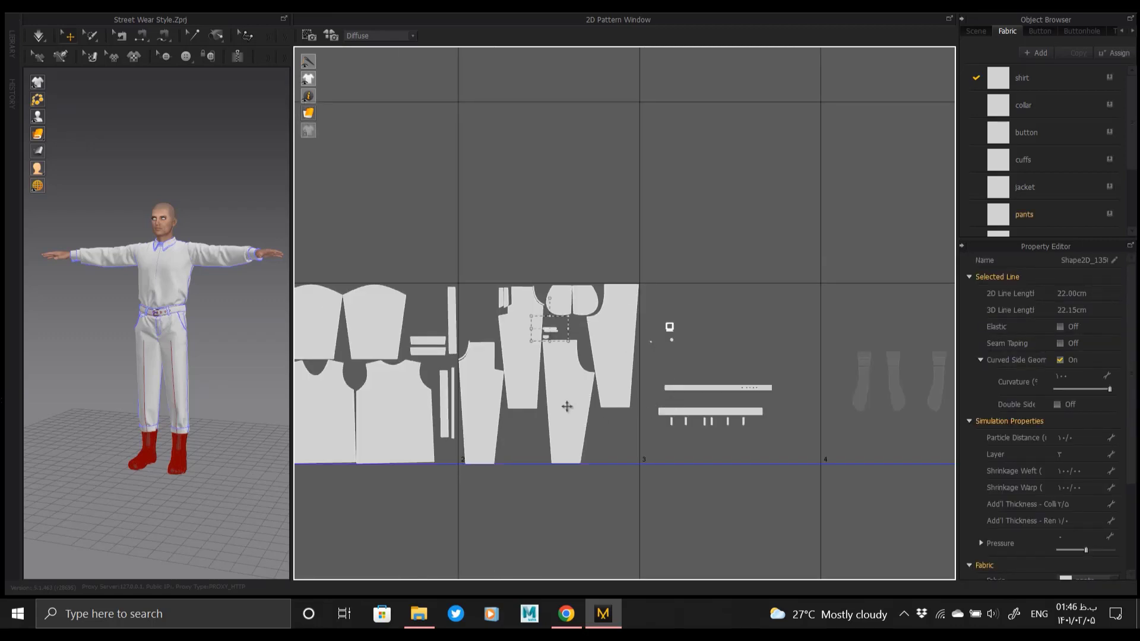
- Select the pants pieces together with the belt and buckle pieces and scale them down slightly as one group
scroll(568, 405, down, 3)
drag(721, 292, 496, 487)
scroll(556, 430, up, 4)
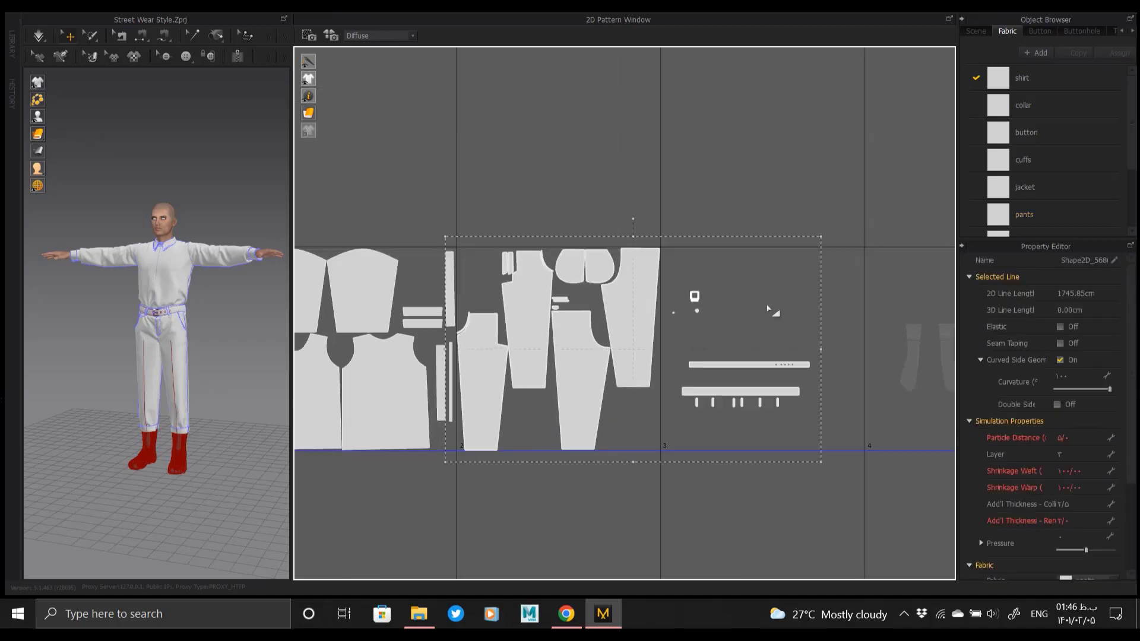
drag(821, 236, 813, 239)
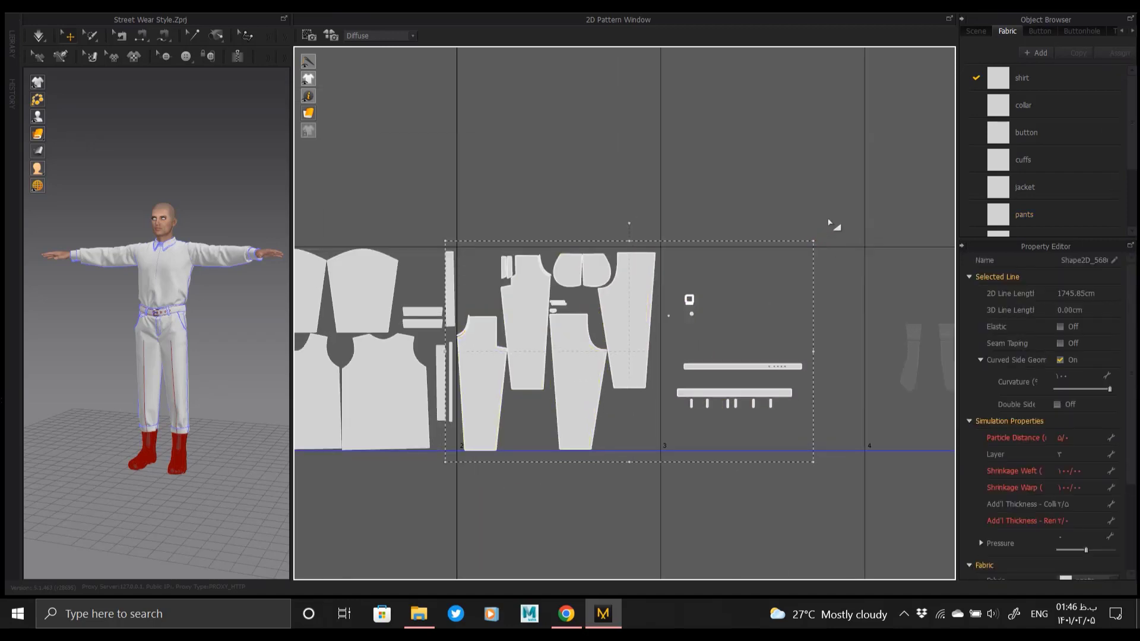
click(829, 223)
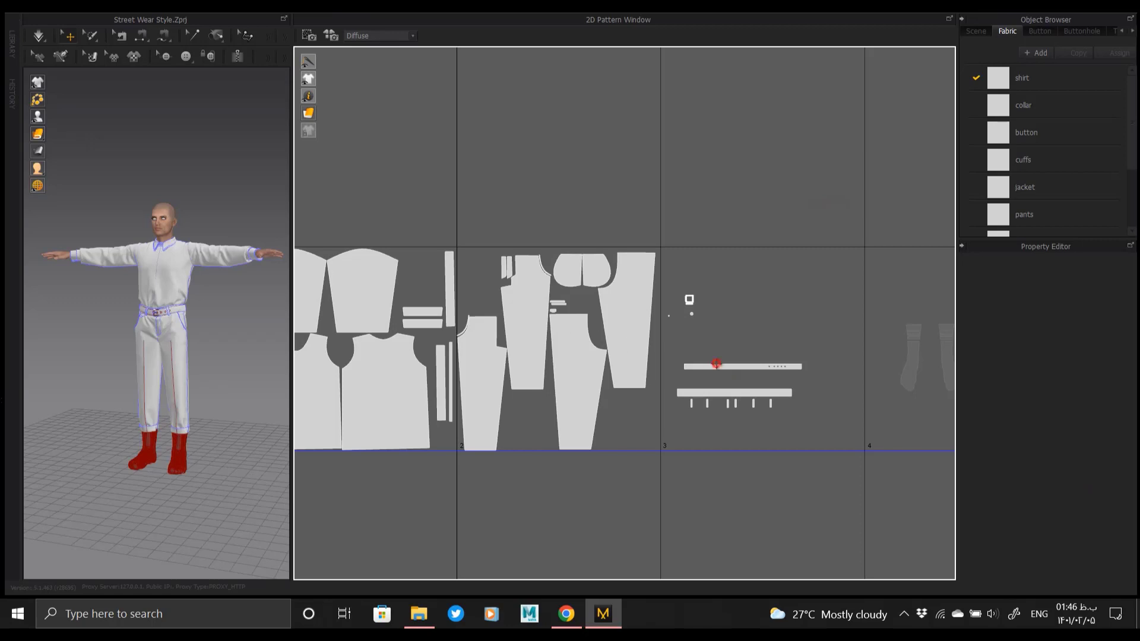
- Stand both belt strips upright, the holed one at the third tile's right edge and the plain one left of the lower back leg panel
drag(717, 364, 640, 491)
drag(553, 397, 551, 380)
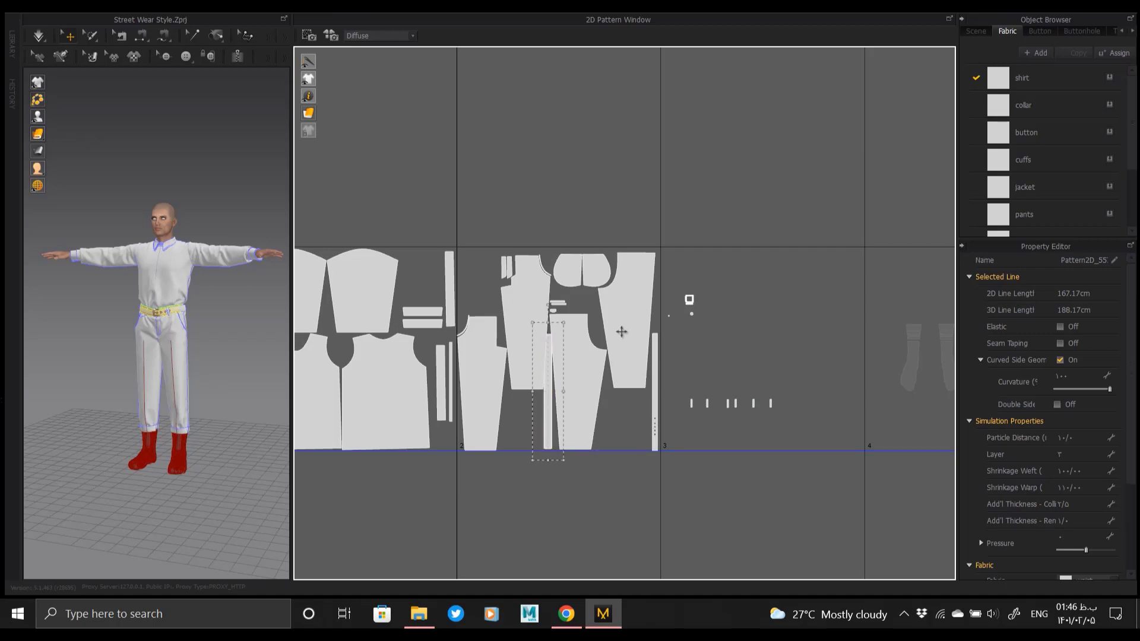
- Nudge the raised back leg panel sideways toward the holed belt strip and the third UV tile's right edge
scroll(621, 331, up, 3)
click(657, 330)
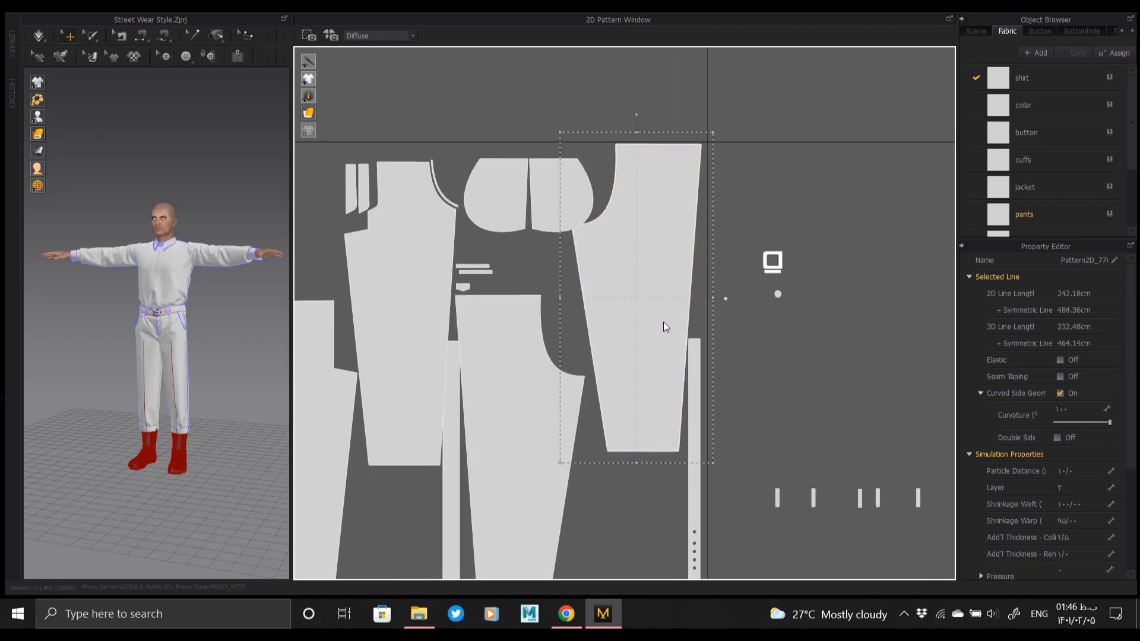
scroll(663, 325, up, 5)
click(645, 333)
drag(651, 331, 657, 331)
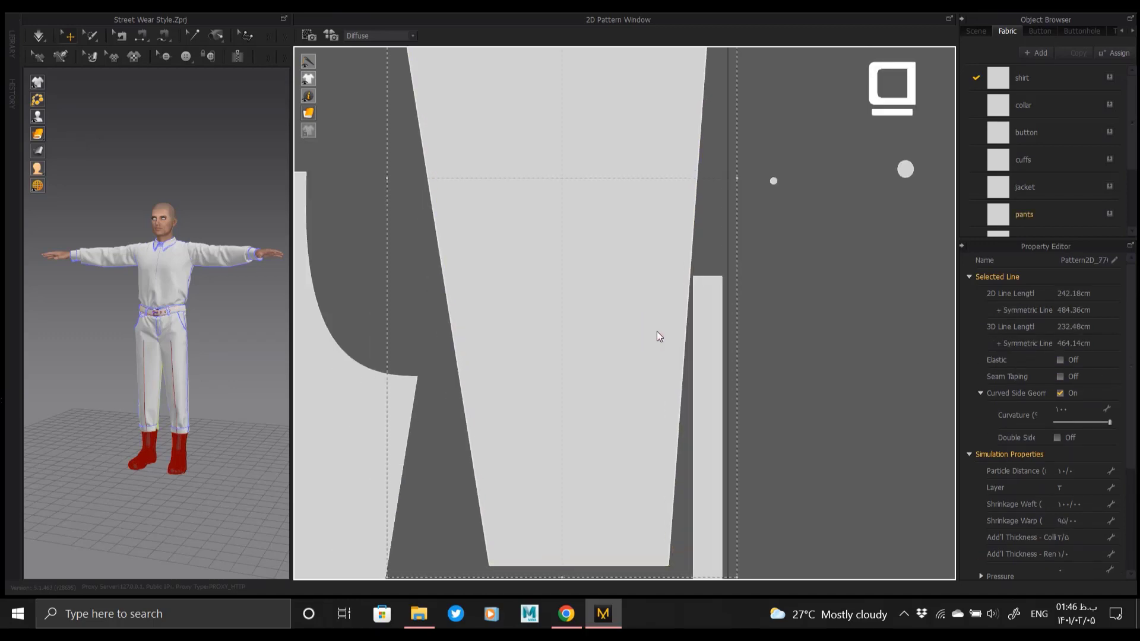
- Shift the lower back leg panel to the right and fit the plain belt strip into the gap beside it
scroll(656, 331, down, 3)
drag(520, 365, 541, 364)
click(433, 372)
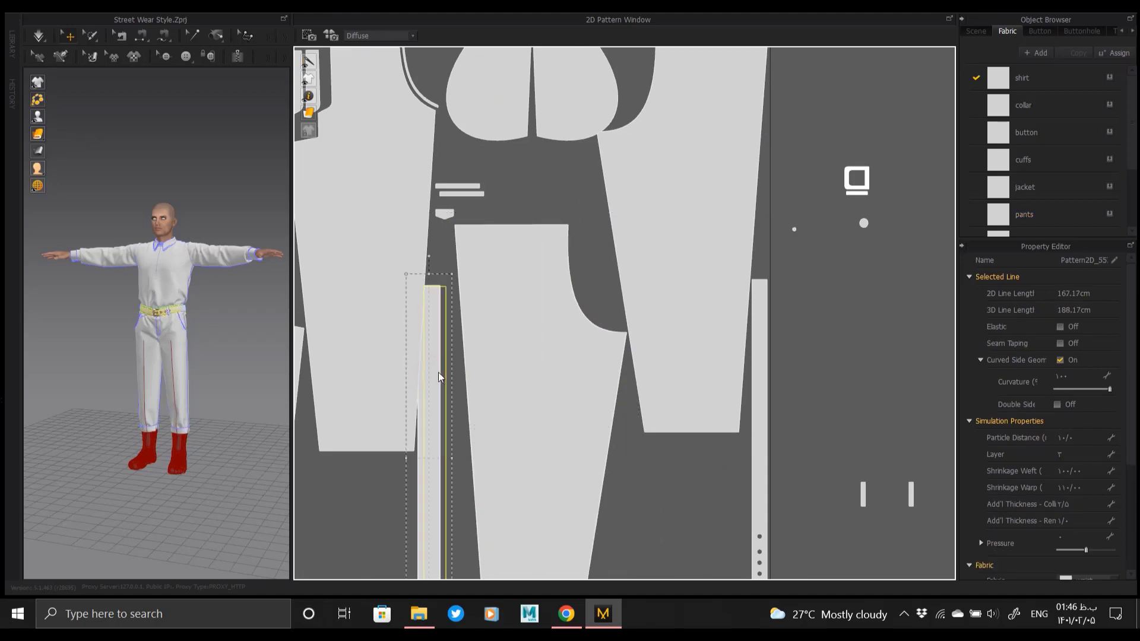
- Move the six belt loops as a group to just below the third UV tile
scroll(445, 372, down, 5)
scroll(631, 399, up, 3)
drag(640, 393, 323, 504)
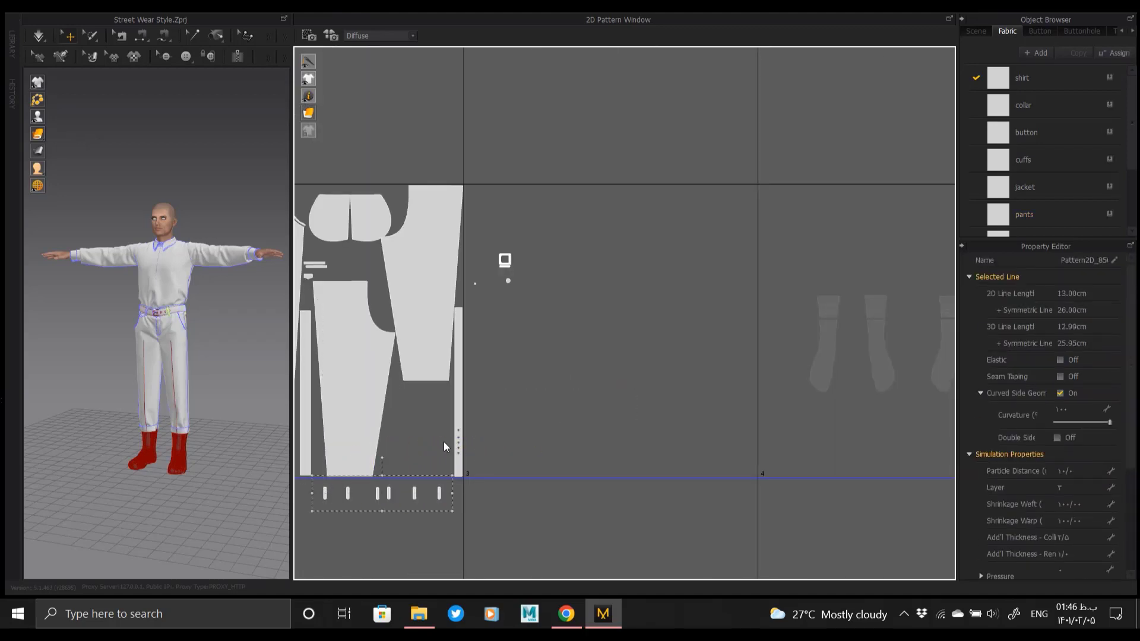
- Place the belt loops pair by pair in a tight row beneath the raised back leg panel
scroll(401, 494, up, 3)
middle_drag(402, 494, 582, 448)
drag(660, 496, 613, 290)
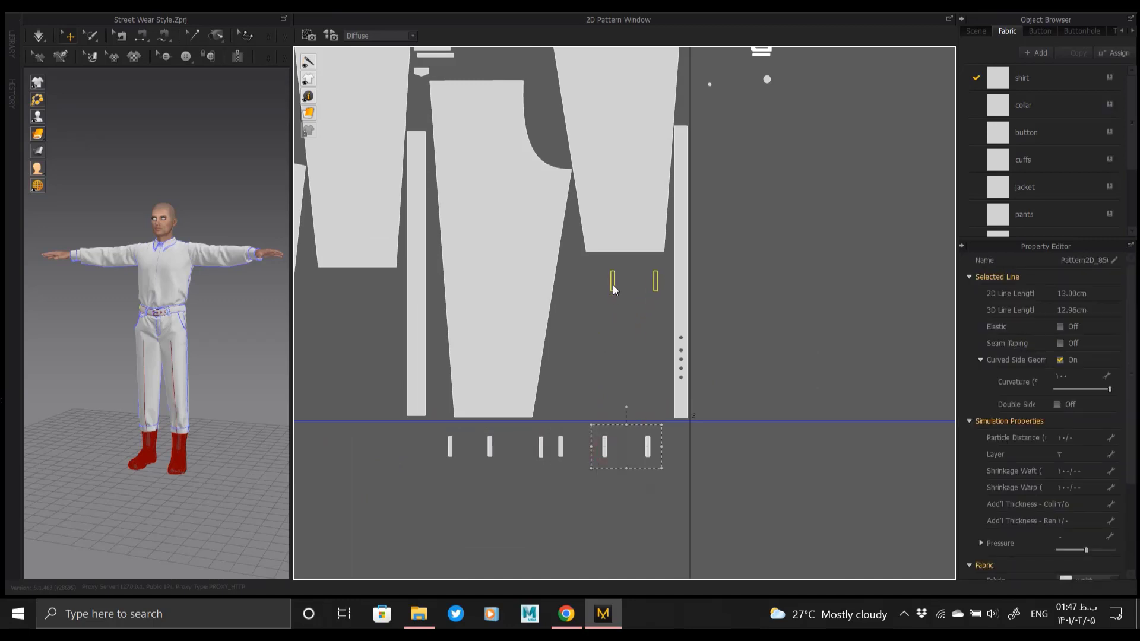
drag(524, 426, 523, 424)
drag(541, 447, 621, 284)
drag(509, 480, 584, 306)
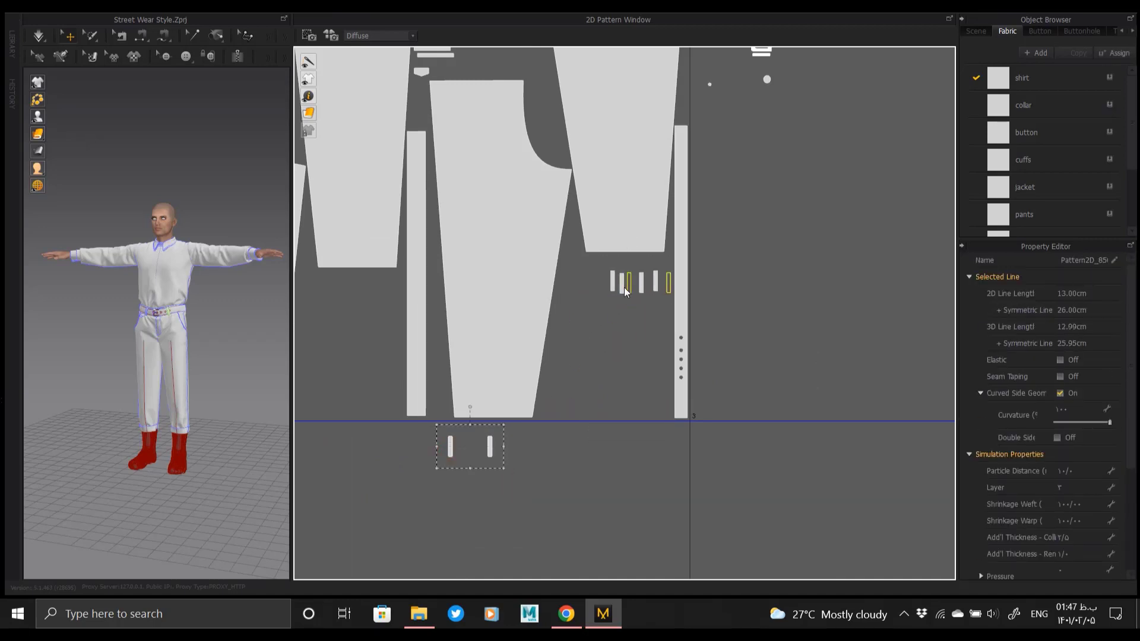
click(656, 321)
- Move the four sock pieces together to just below the third UV tile
scroll(656, 322, down, 5)
middle_drag(847, 214, 714, 213)
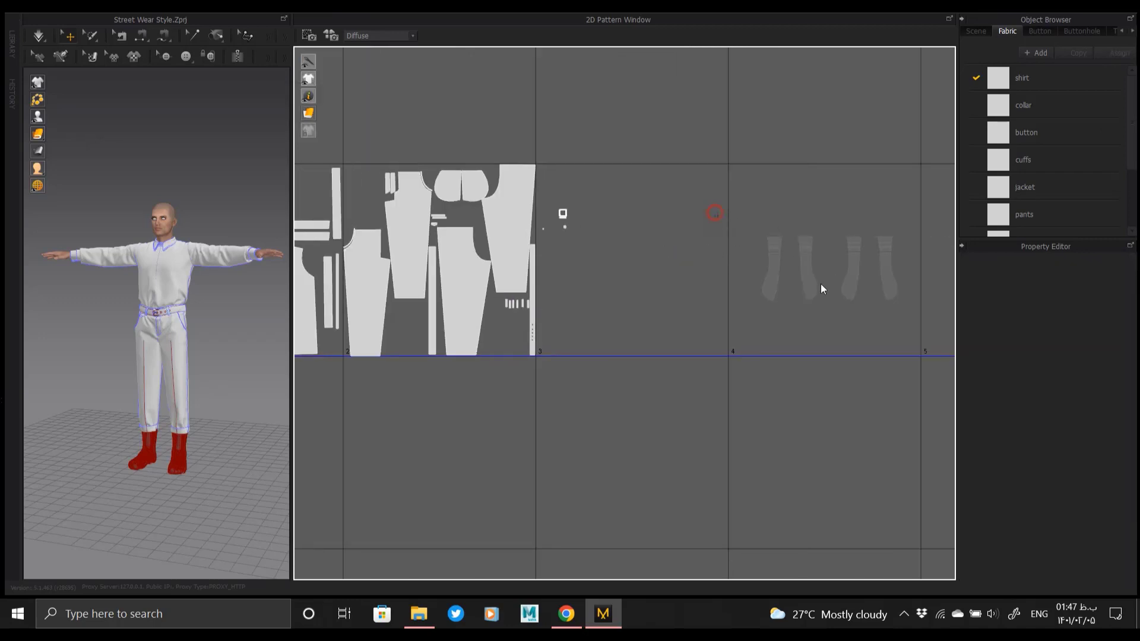
drag(886, 272, 479, 405)
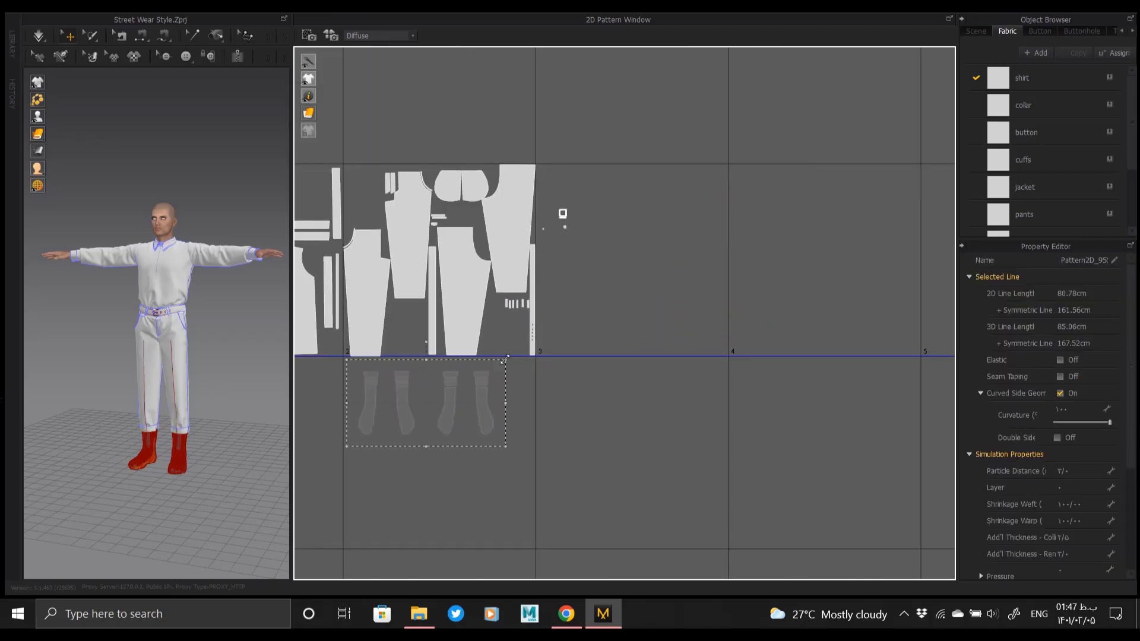
click(532, 381)
- Move the row of belt loops from beneath the raised back leg panel to just above the two short strips
scroll(493, 382, up, 3)
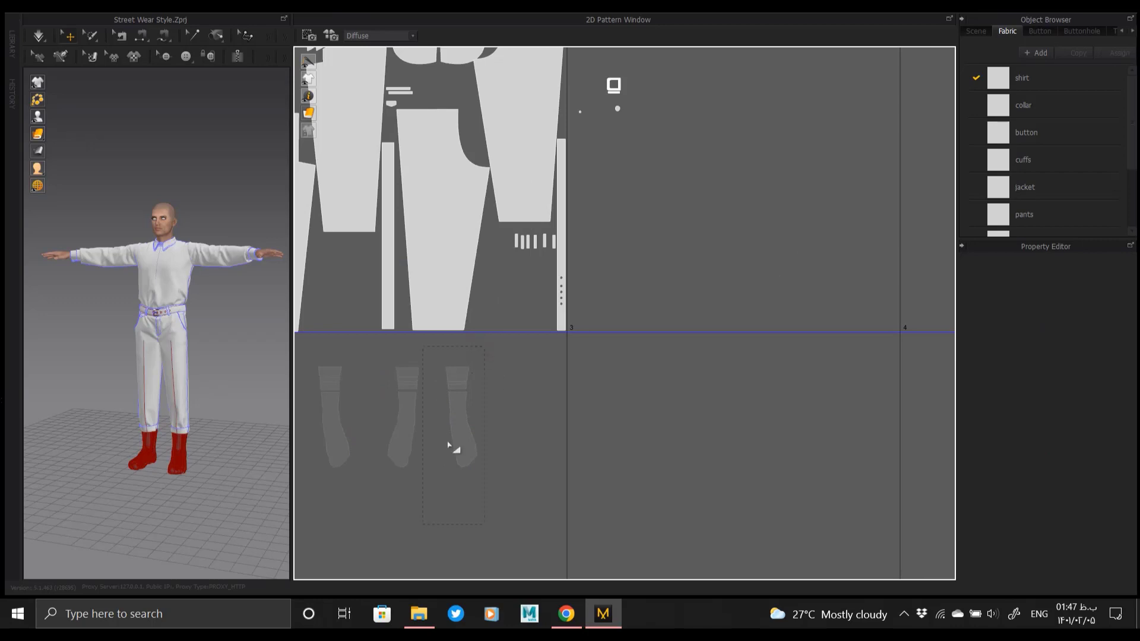
drag(449, 442, 507, 398)
drag(577, 229, 402, 76)
- Fit two sock pieces side by side beneath the raised back leg panel
drag(491, 435, 547, 310)
drag(513, 399, 530, 305)
drag(441, 505, 369, 351)
drag(397, 444, 499, 297)
- Fit the remaining two sock pieces side by side beneath the raised front leg panel
right_drag(366, 354, 544, 357)
drag(504, 427, 542, 292)
drag(460, 415, 515, 277)
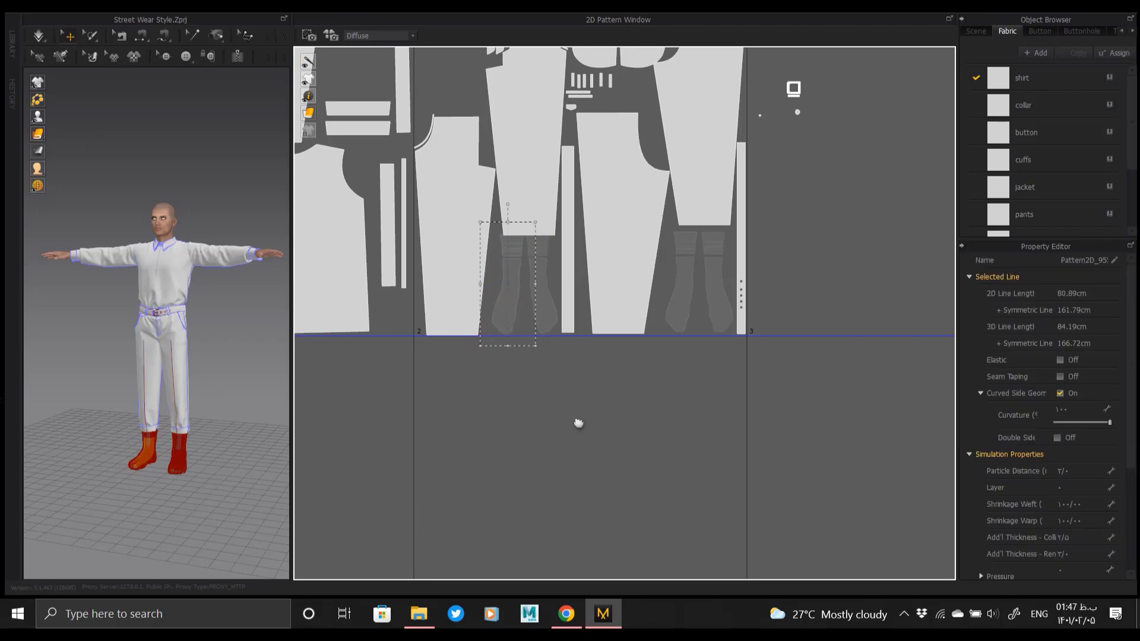
- Nudge the raised front leg panel upward, closer to the top edge of the third UV tile
scroll(515, 248, up, 5)
scroll(514, 247, up, 3)
click(549, 233)
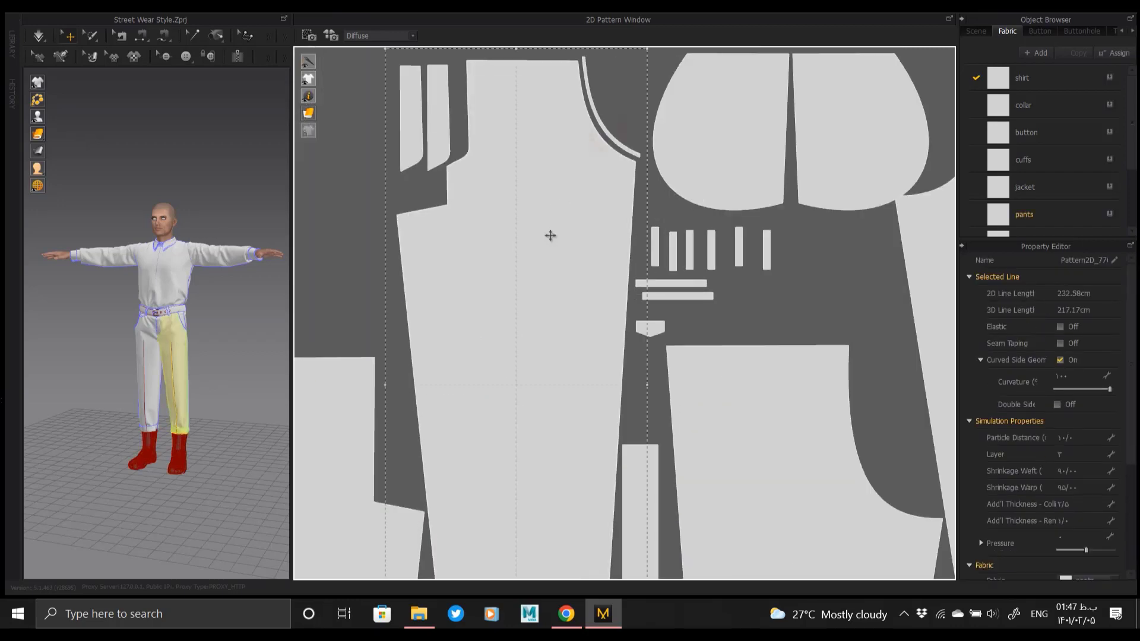
scroll(558, 187, up, 2)
drag(558, 184, 558, 184)
middle_drag(578, 169, 559, 303)
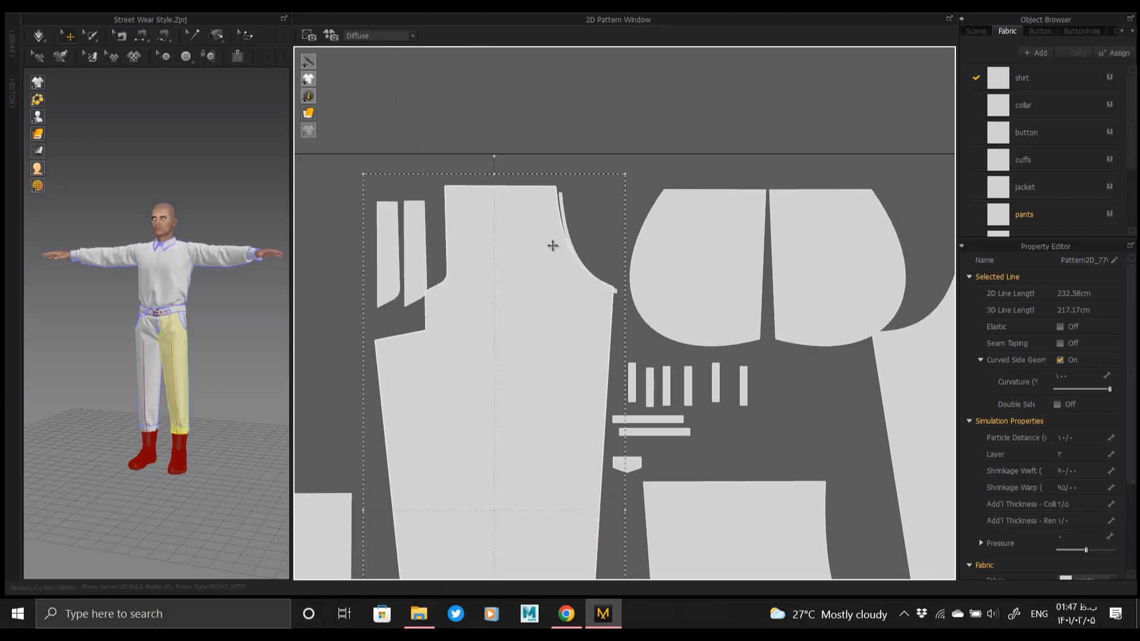
- Move the curved pocket trim and the adjacent fly strip clear of the raised front leg panel's edges
scroll(555, 246, up, 3)
drag(570, 201, 576, 141)
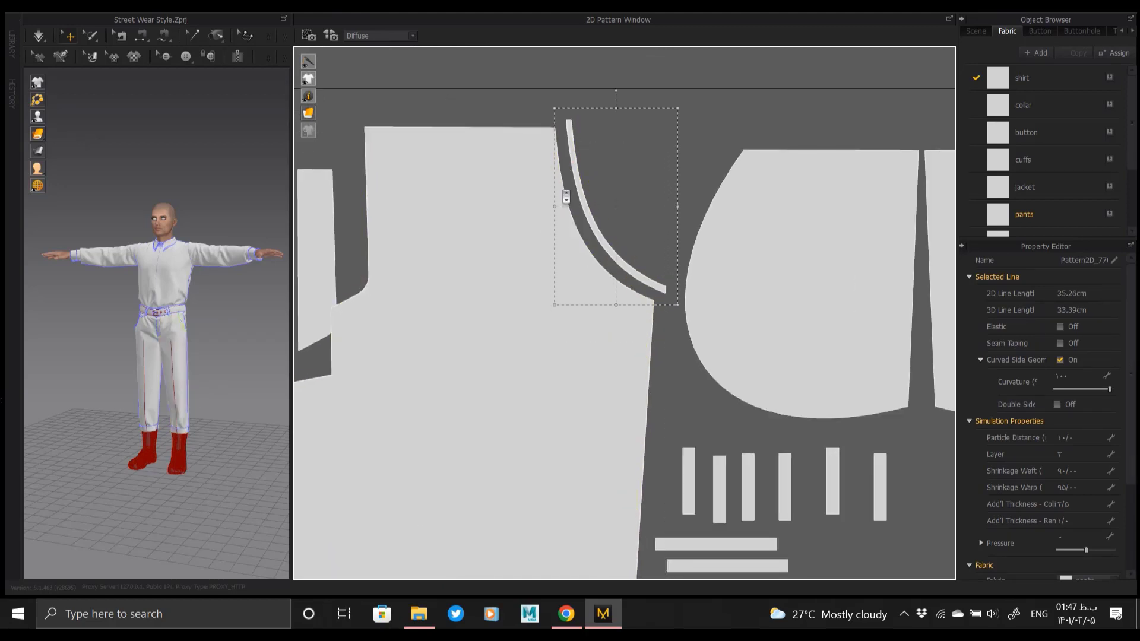
scroll(664, 195, down, 2)
click(450, 213)
scroll(534, 221, down, 8)
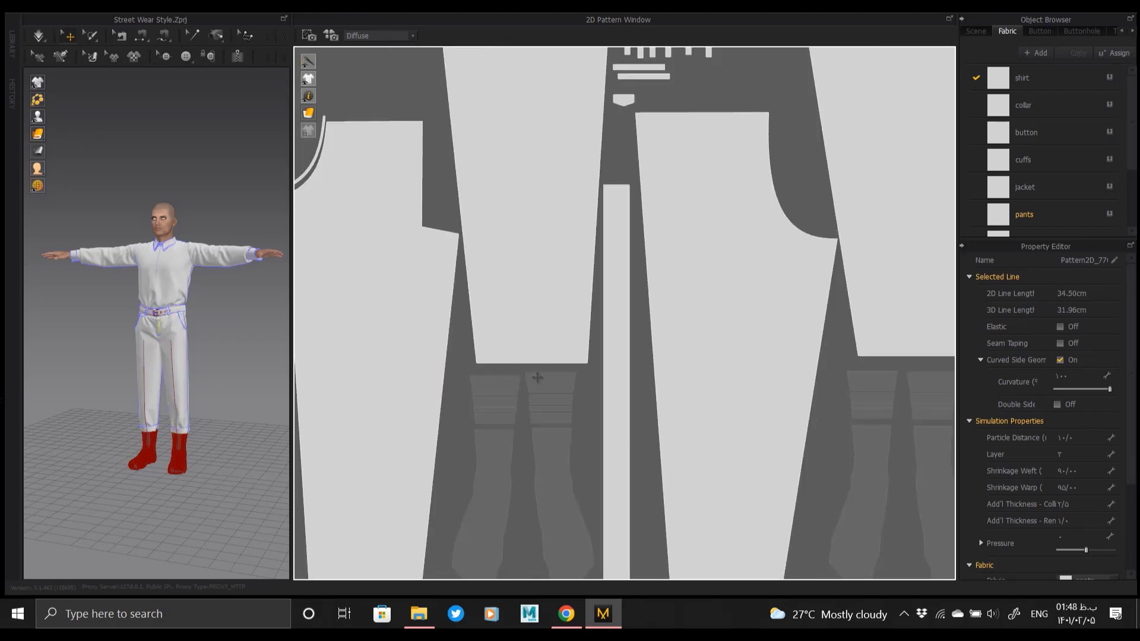
- Select the belt buckle, round piece and small button together and scale them up
click(720, 285)
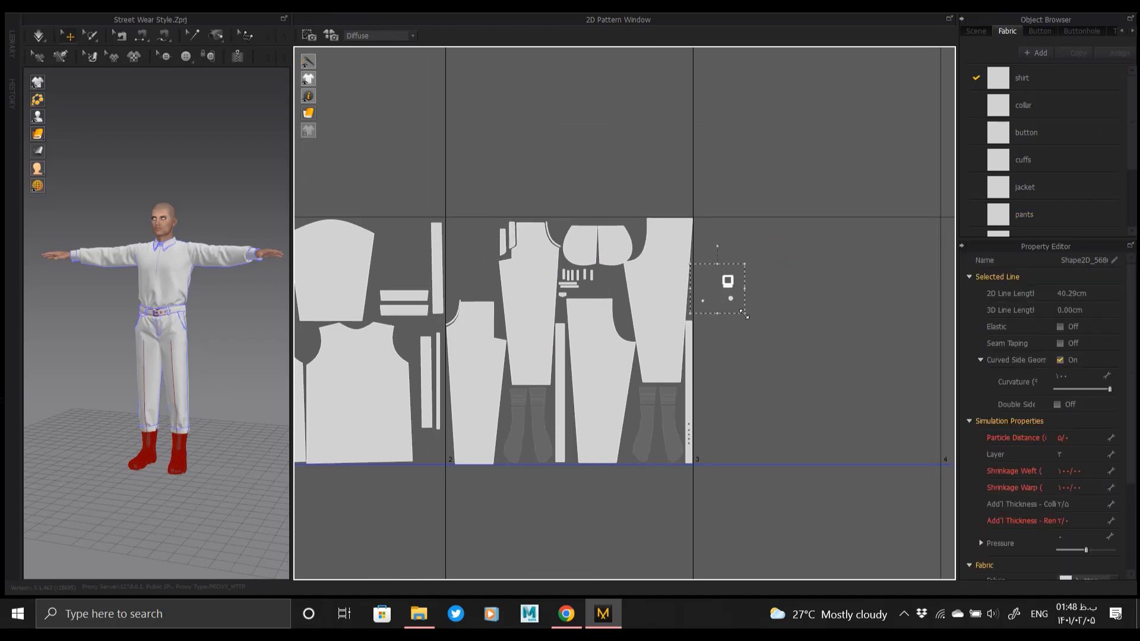
drag(813, 395, 809, 443)
click(831, 332)
- Place the buckle above the lower front leg panel in the third tile, with the round piece inside it and the small button above
drag(802, 317, 456, 291)
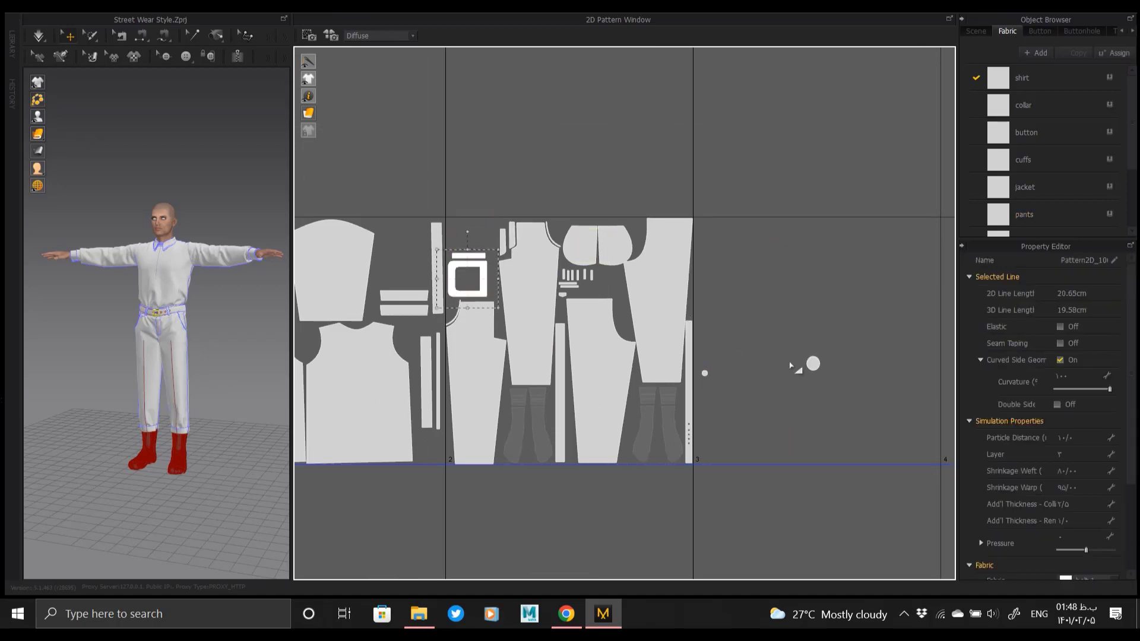
drag(811, 359, 467, 275)
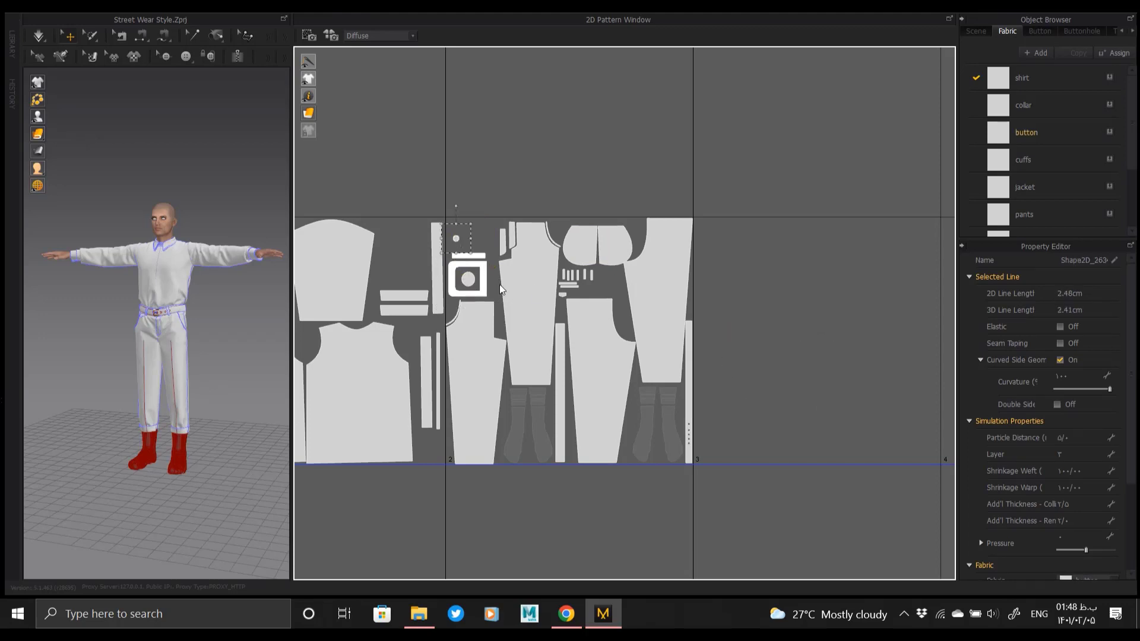
middle_drag(653, 261, 617, 287)
- Nudge the two rounded pocket bag pieces upward, closer to the third UV tile's top edge
scroll(619, 288, up, 3)
scroll(560, 276, up, 3)
drag(559, 287, 558, 271)
drag(461, 282, 460, 269)
scroll(540, 324, down, 6)
scroll(605, 374, up, 8)
scroll(575, 356, down, 7)
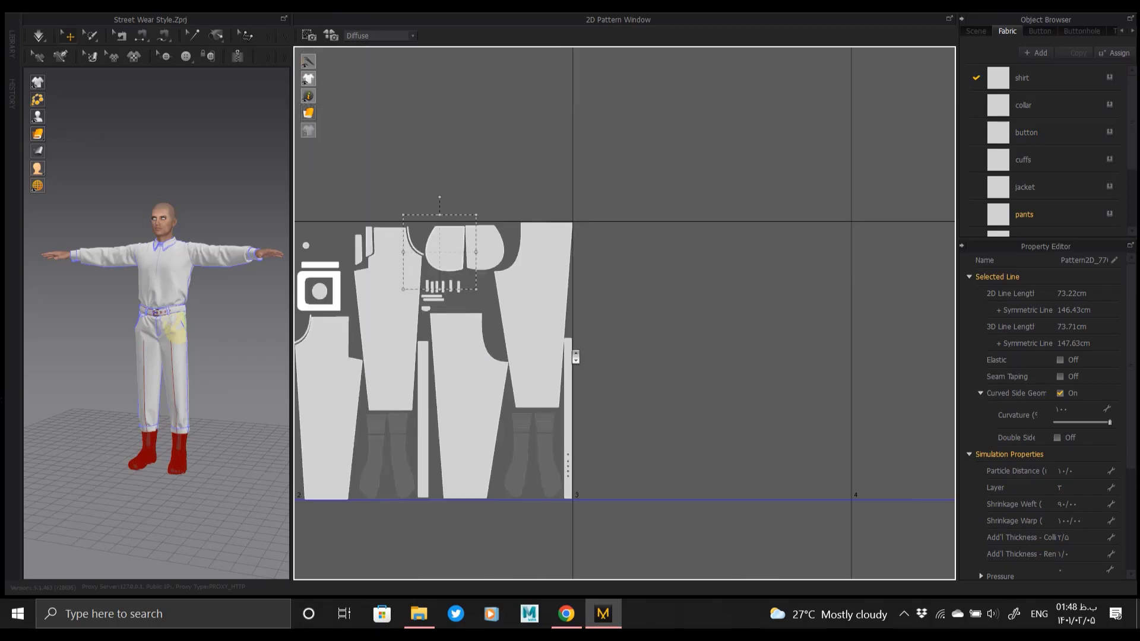
- Check the finished UV arrangement, return to the regular 2D pattern layout and bring all the garment pieces into view
scroll(575, 357, up, 6)
scroll(488, 411, down, 5)
scroll(570, 258, up, 6)
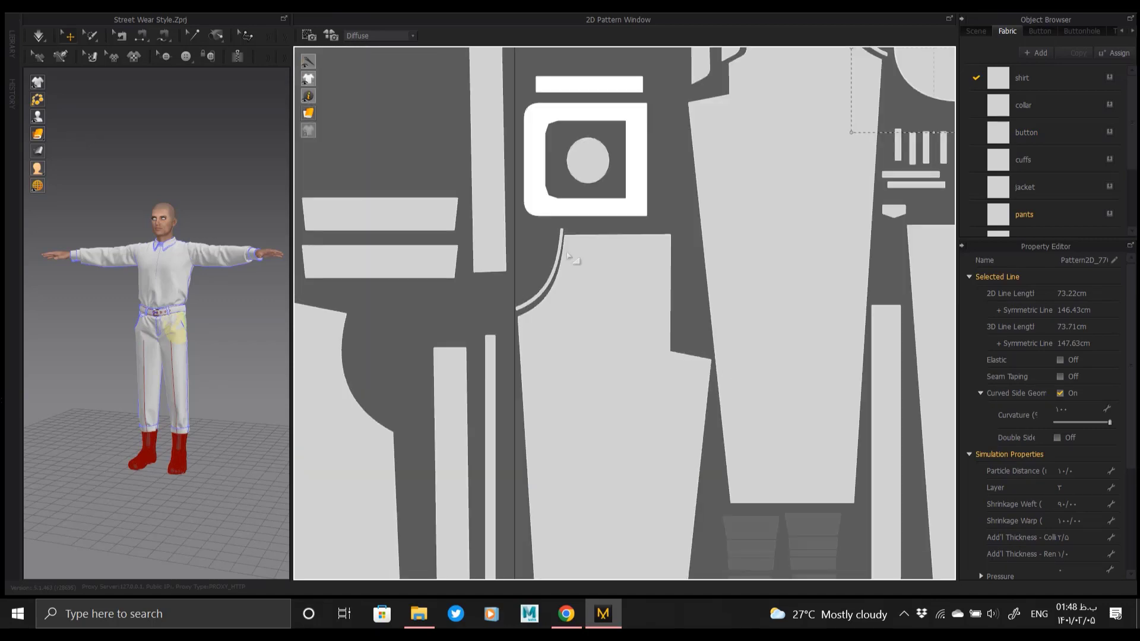
scroll(568, 256, down, 4)
scroll(693, 351, down, 4)
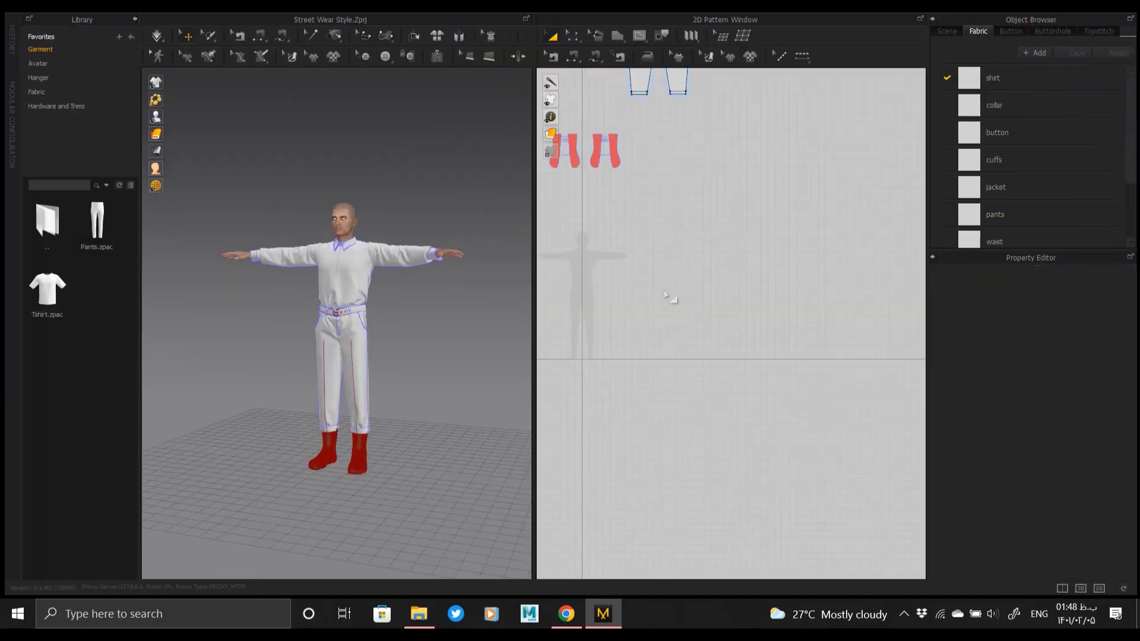
scroll(672, 297, down, 3)
middle_drag(757, 334, 785, 401)
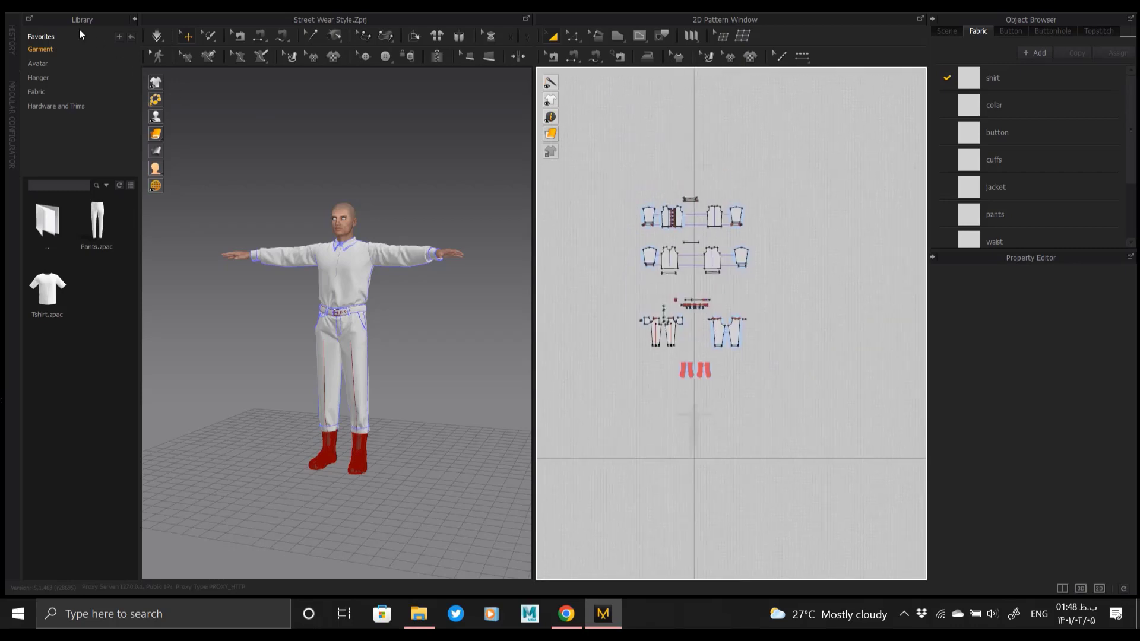
click(37, 8)
click(66, 74)
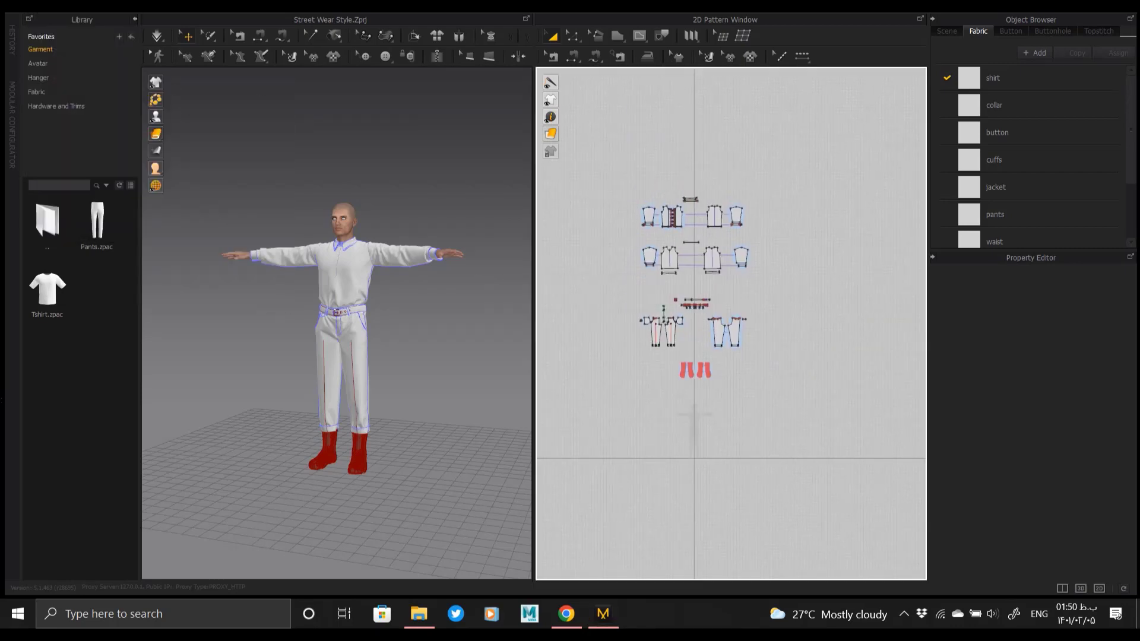
- Select all the garment pieces in the 2D layout and begin an OBJ export into the No.1 folder on the Desktop
drag(611, 170, 765, 425)
click(36, 8)
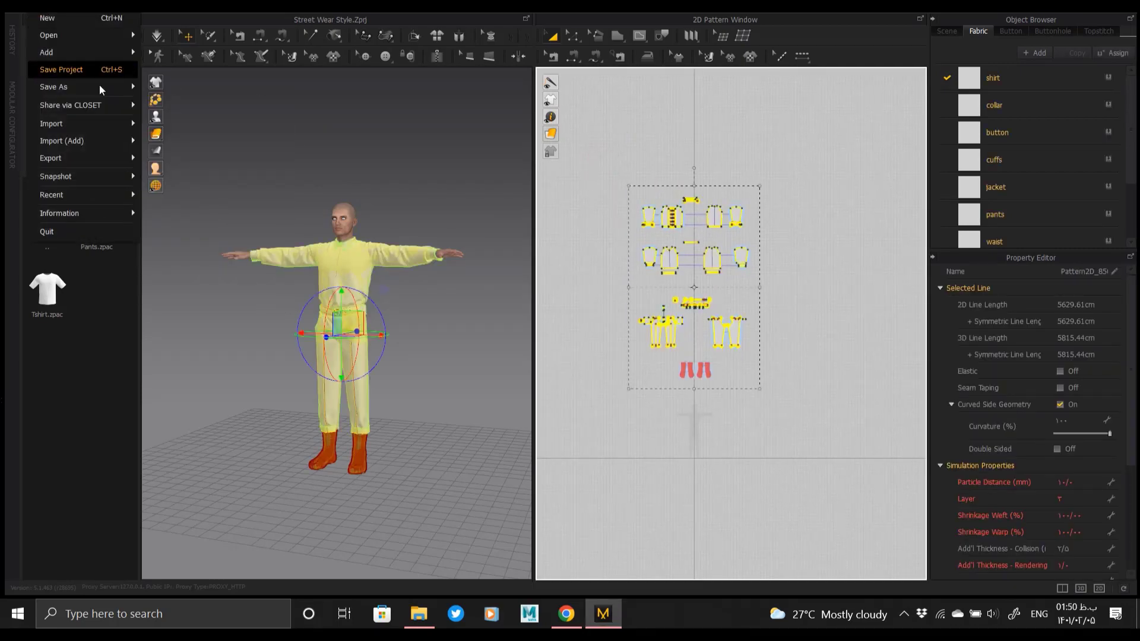
mouse_move(89, 158)
click(190, 172)
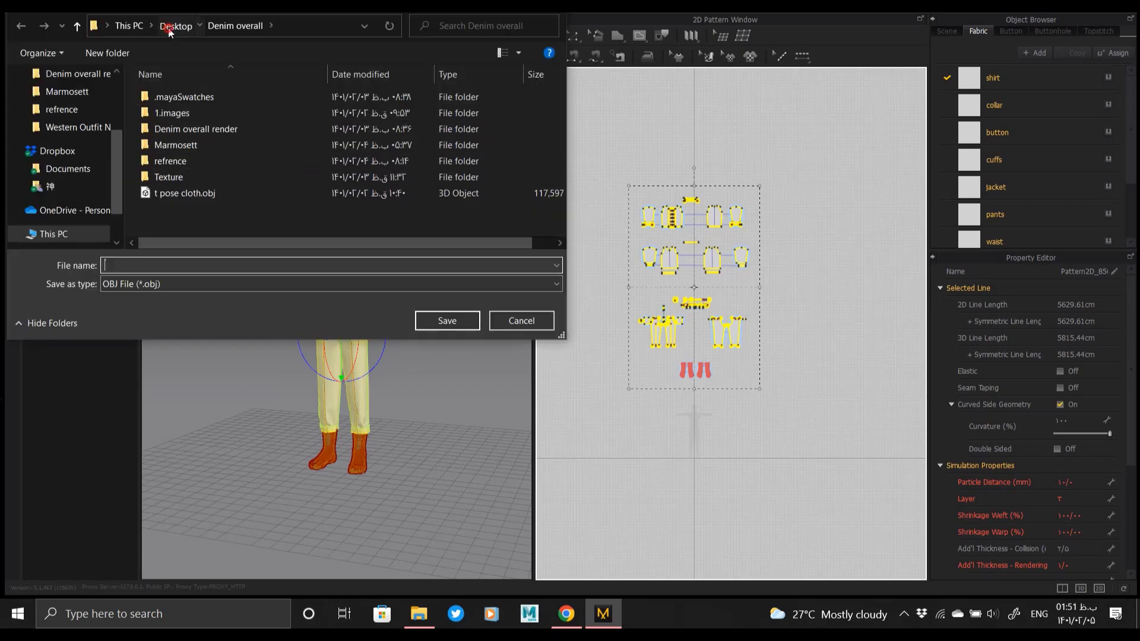
click(169, 30)
click(229, 122)
key(n)
double_click(468, 117)
click(200, 195)
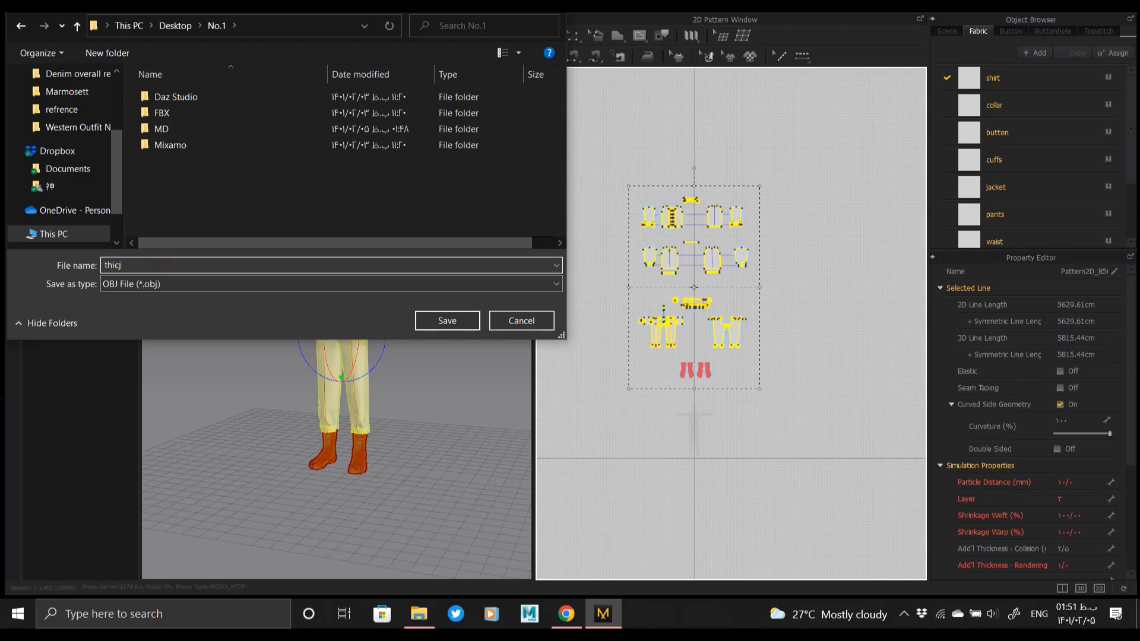
key(Return)
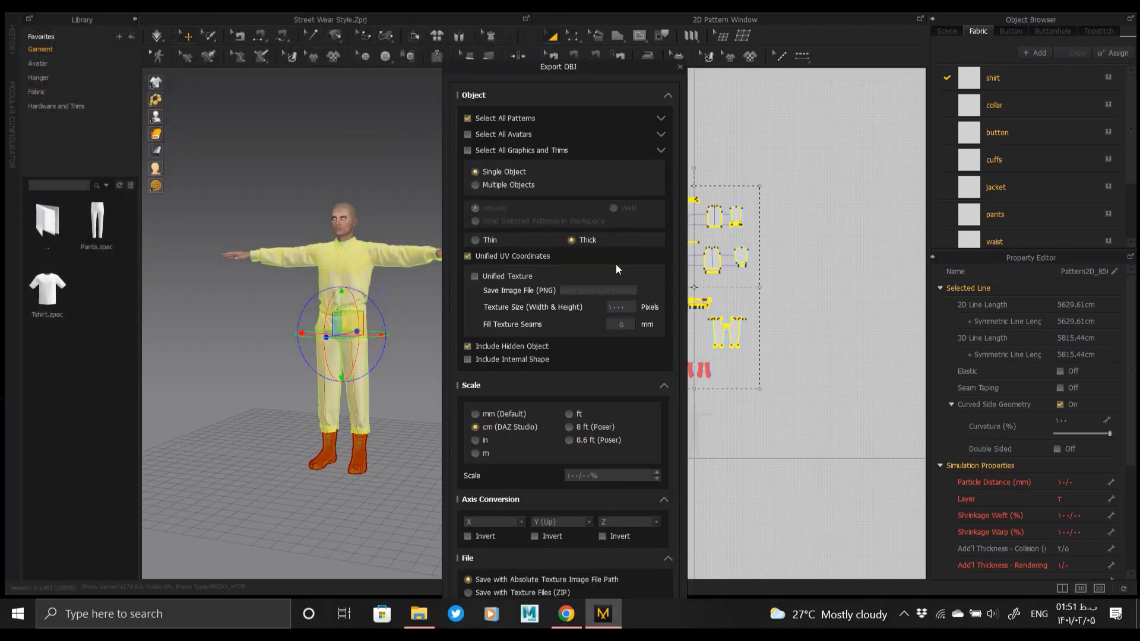
drag(610, 68, 606, 22)
click(676, 19)
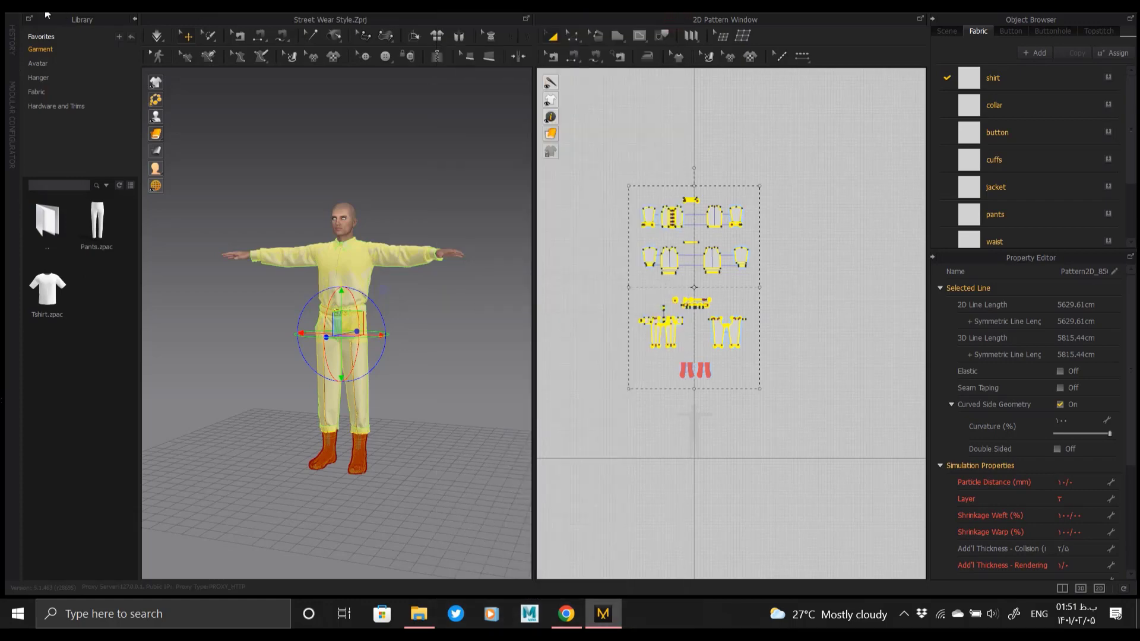
- Export the selected garment as thick.obj, as a single thick object with unified UV coordinates in centimetre scale
click(38, 7)
mouse_move(89, 159)
click(197, 178)
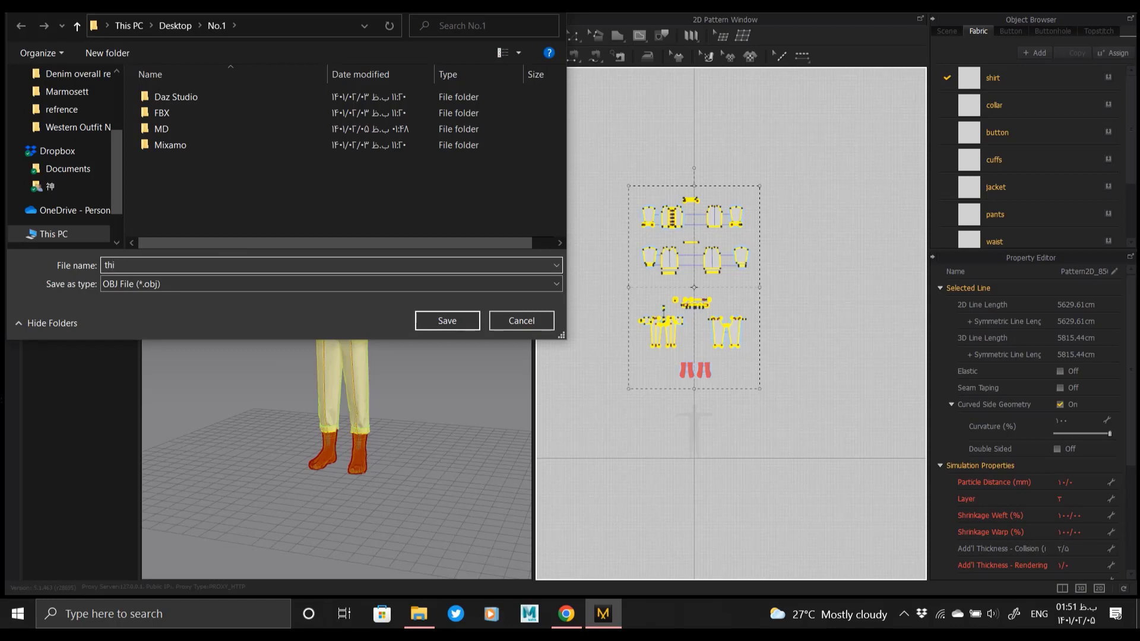
key(Return)
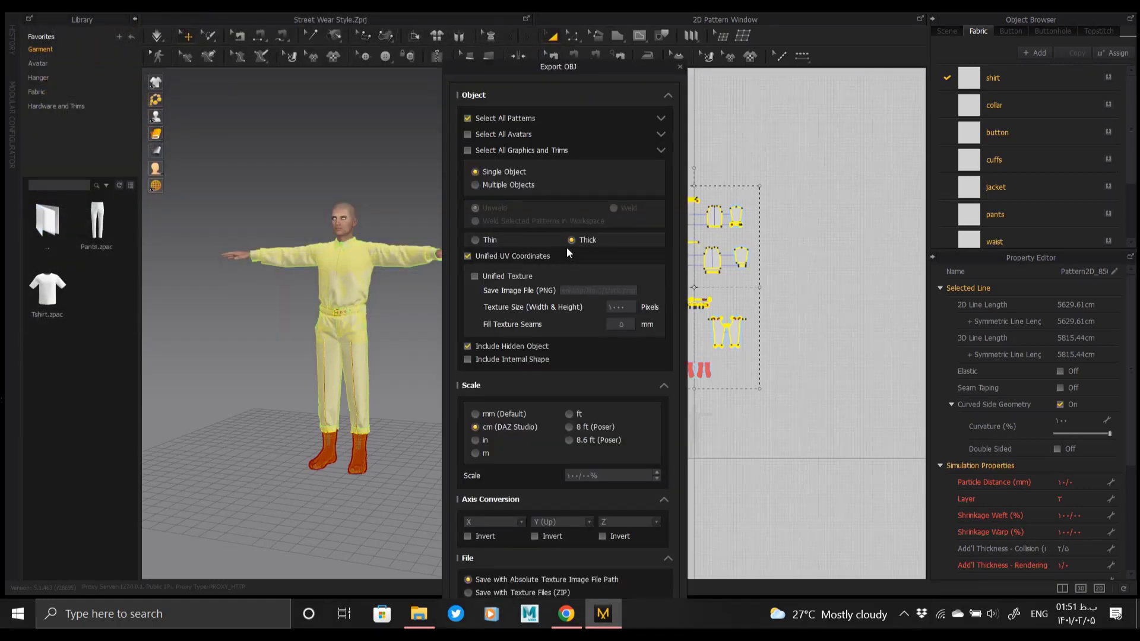
click(669, 96)
click(611, 397)
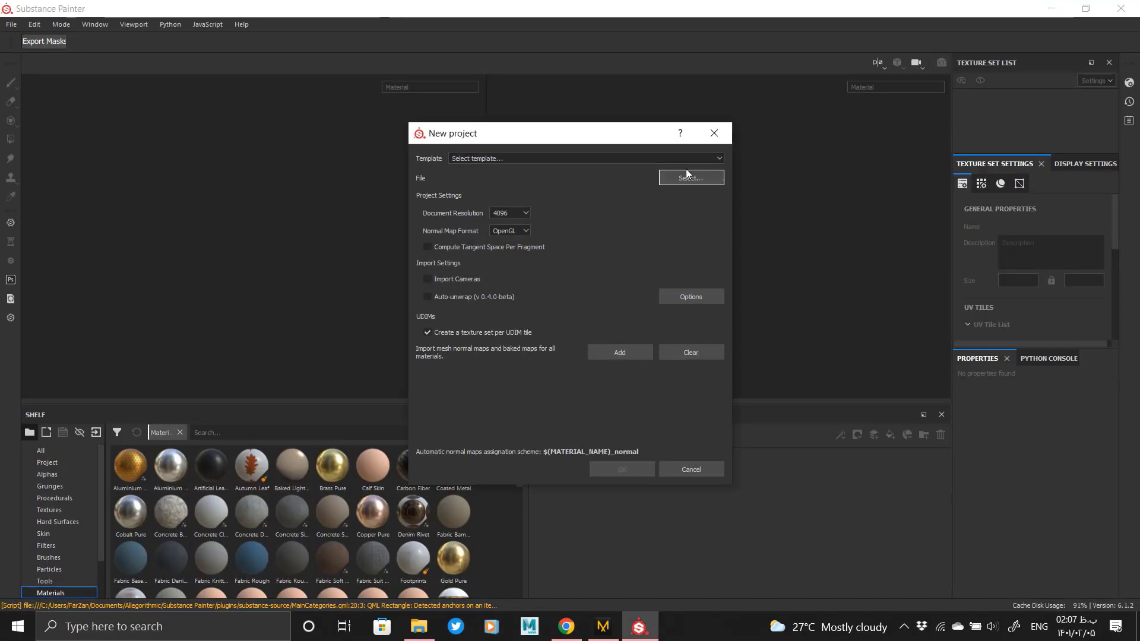
- In Substance Painter, create a 4096 OpenGL project from thick.obj in the No.1 folder, with a texture set per UDIM tile
click(686, 175)
scroll(460, 255, up, 3)
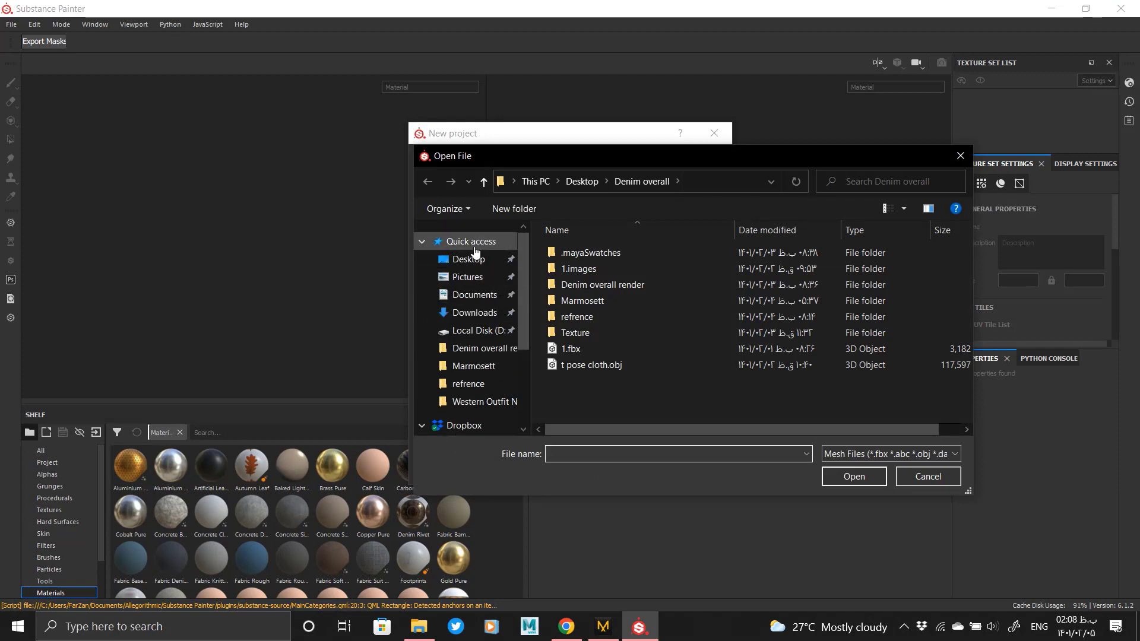
click(468, 259)
scroll(573, 285, down, 3)
double_click(877, 275)
double_click(579, 320)
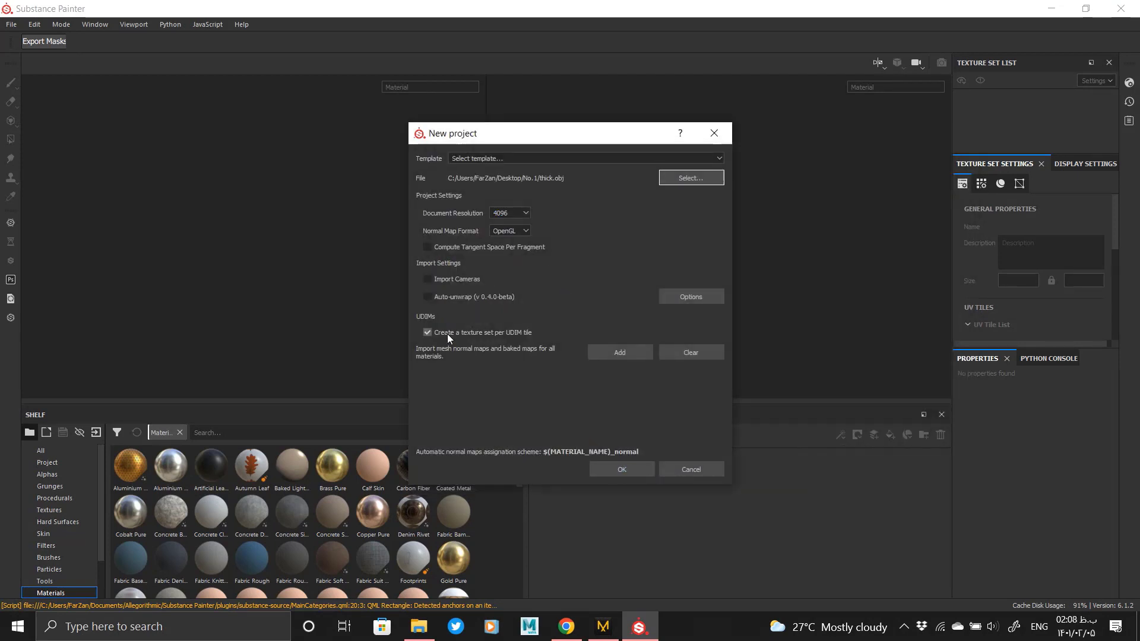
click(616, 466)
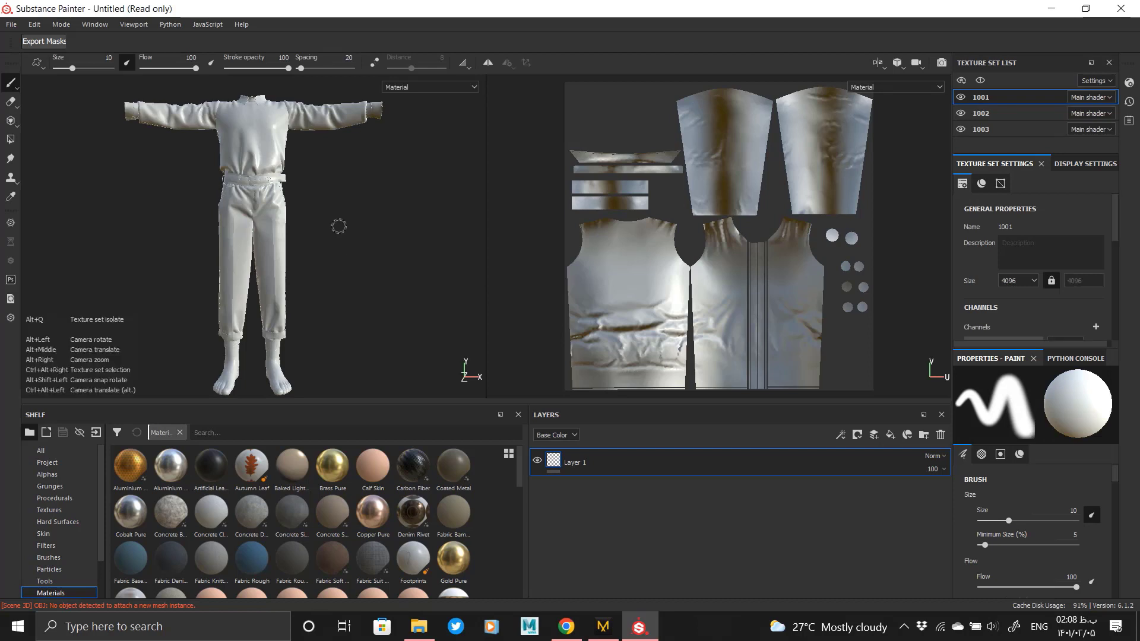
- Hide texture sets 1002 and 1003 and inspect the shirt alone
scroll(315, 227, up, 5)
click(960, 113)
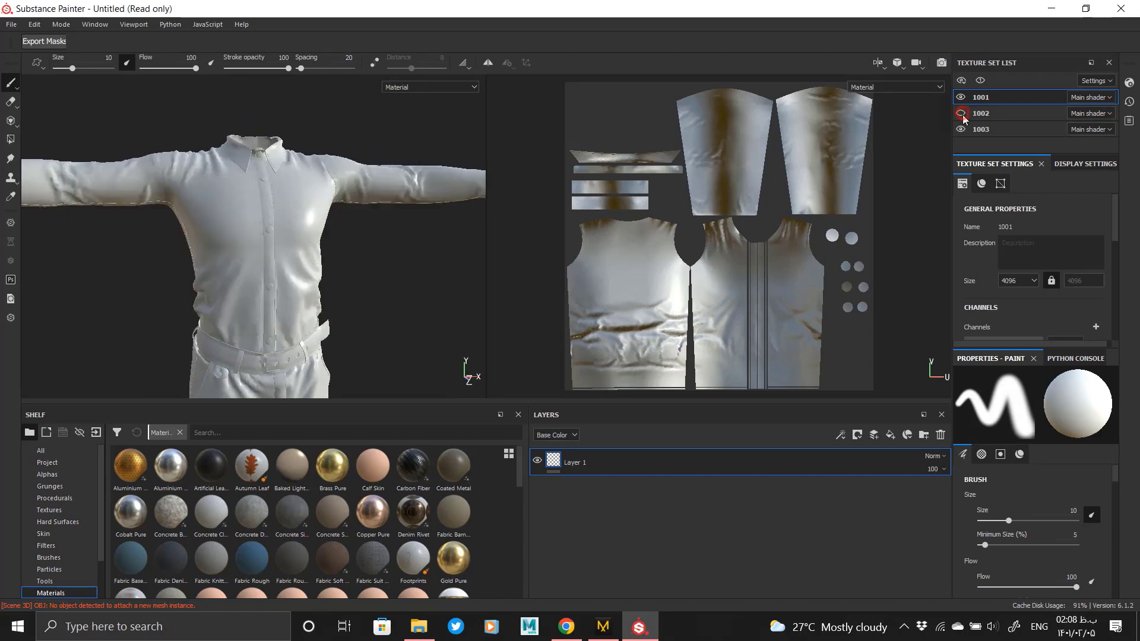
click(961, 129)
alt+drag(463, 247, 35, 238)
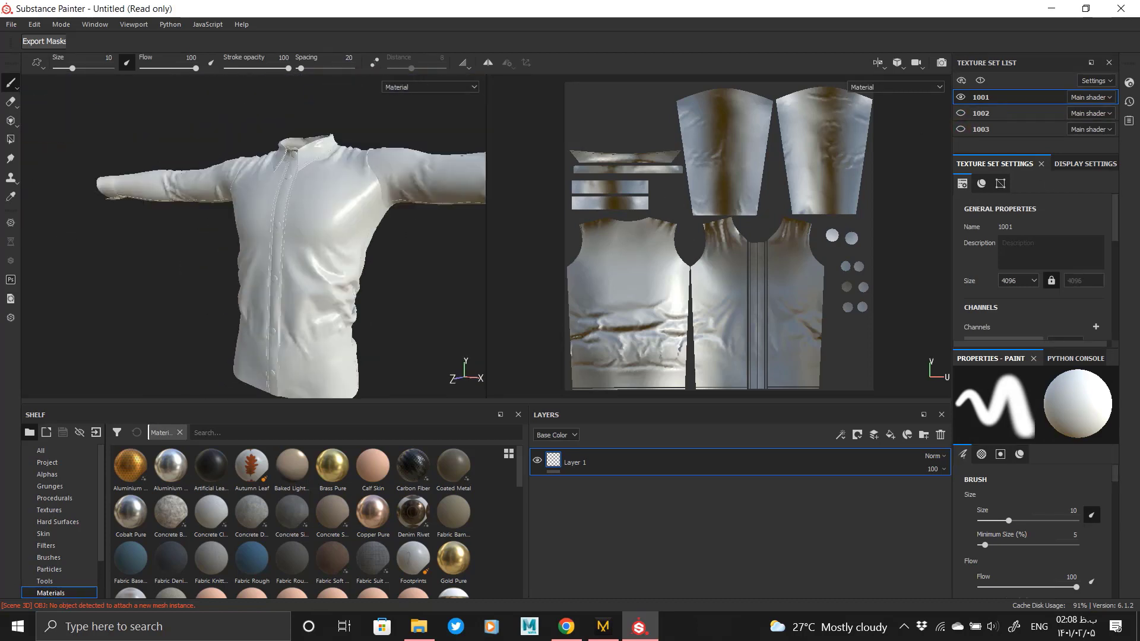
scroll(232, 176, up, 5)
alt+drag(233, 176, 321, 192)
- Show only texture set 1002 and inspect the jacket
click(962, 112)
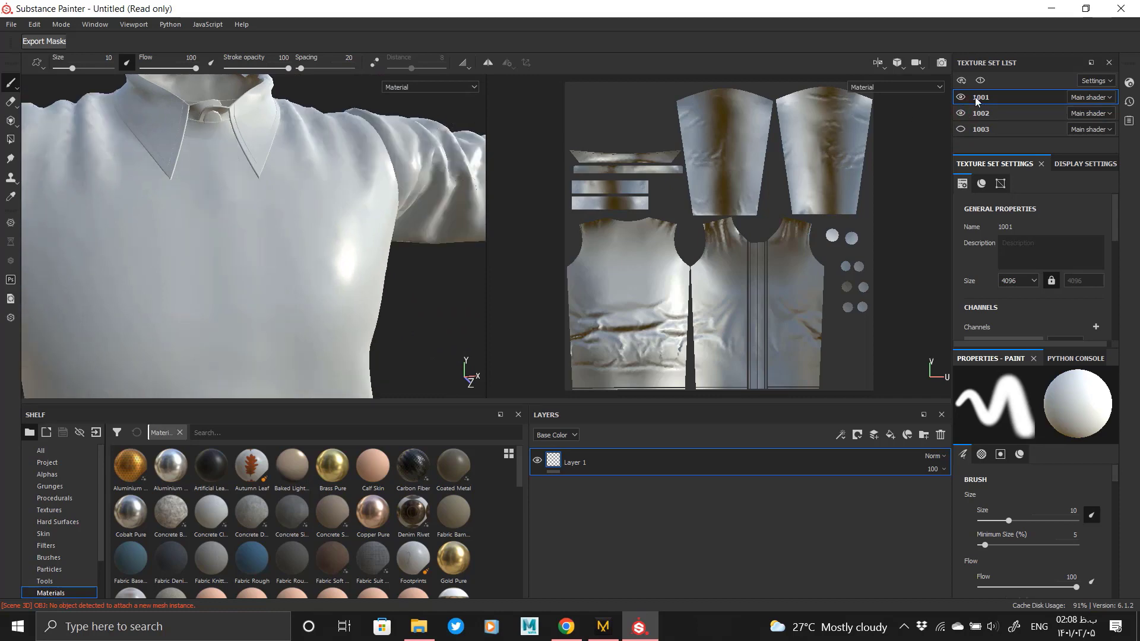
click(960, 97)
scroll(409, 154, down, 4)
mouse_move(410, 154)
alt+mouse_down()
mouse_move(53, 155)
mouse_move(155, 201)
mouse_move(299, 194)
mouse_move(289, 337)
alt+mouse_up()
scroll(299, 194, up, 3)
- Show only texture set 1003 and inspect the pants and belt
click(959, 114)
click(960, 129)
alt+drag(255, 237, 384, 232)
scroll(385, 232, up, 2)
scroll(385, 232, down, 3)
- Make all three texture sets visible again and view the complete outfit
click(960, 114)
click(960, 98)
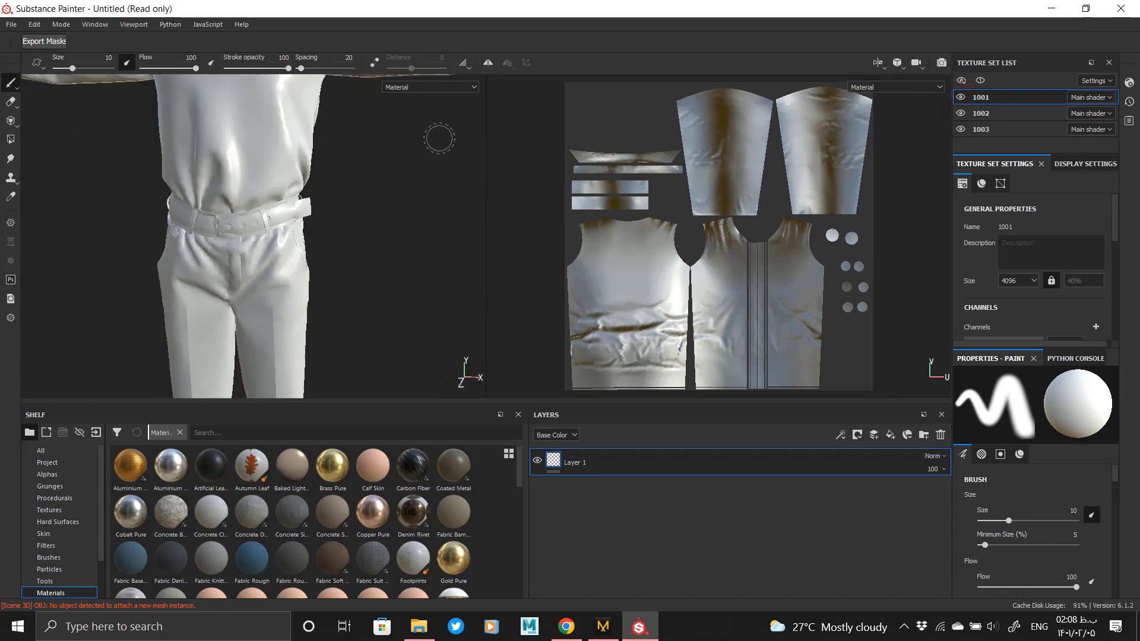
scroll(438, 138, down, 3)
alt+middle_drag(305, 165, 321, 125)
scroll(321, 125, down, 3)
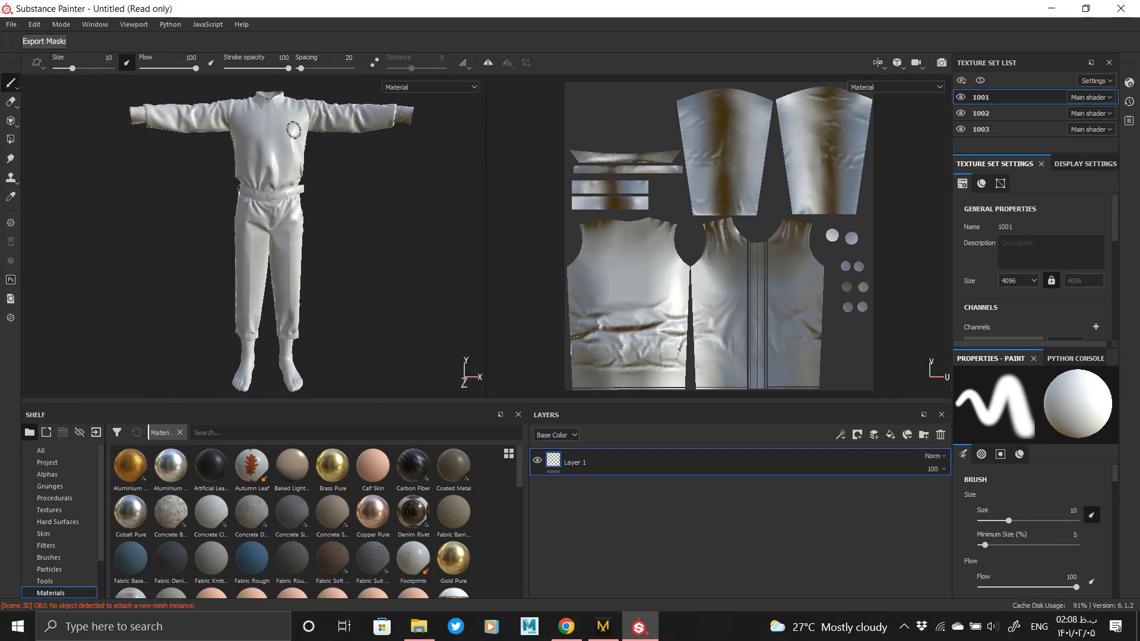
click(643, 12)
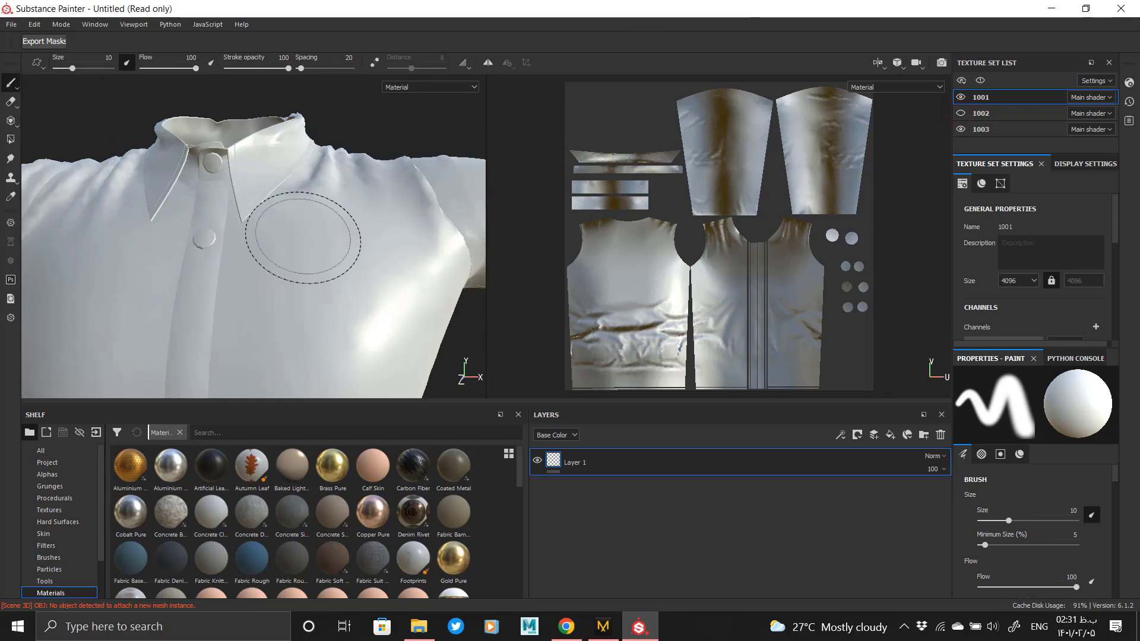
- Replace the shirt's default paint layer in texture set 1001 with a fill layer and set its base color to very light grey
alt+drag(311, 224, 356, 223)
click(939, 436)
click(886, 435)
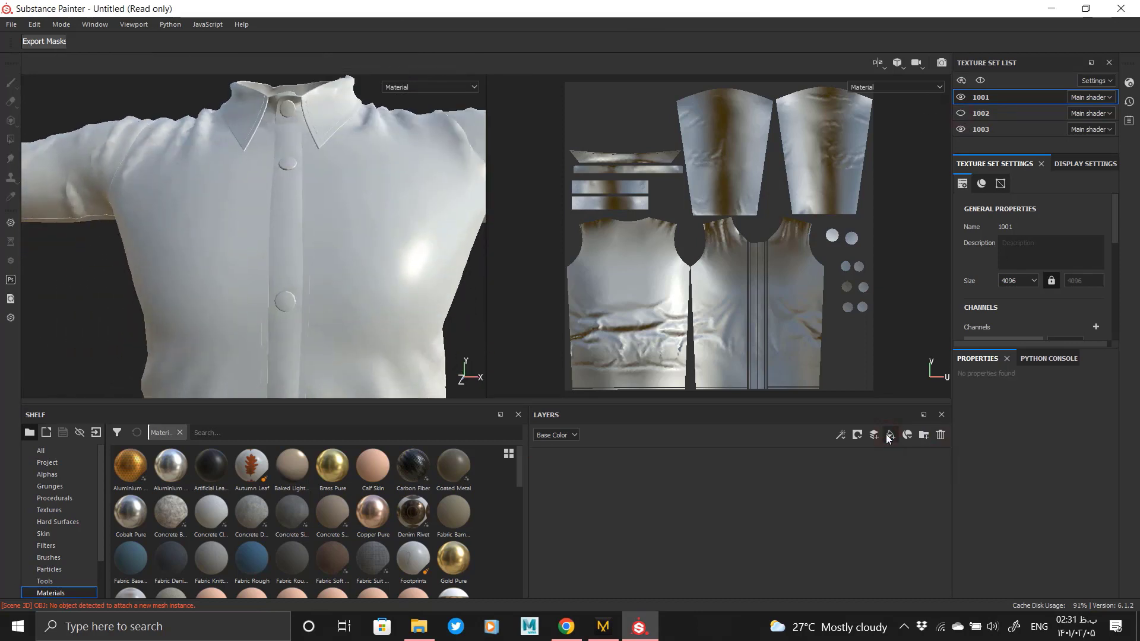
click(886, 435)
scroll(1075, 527, down, 4)
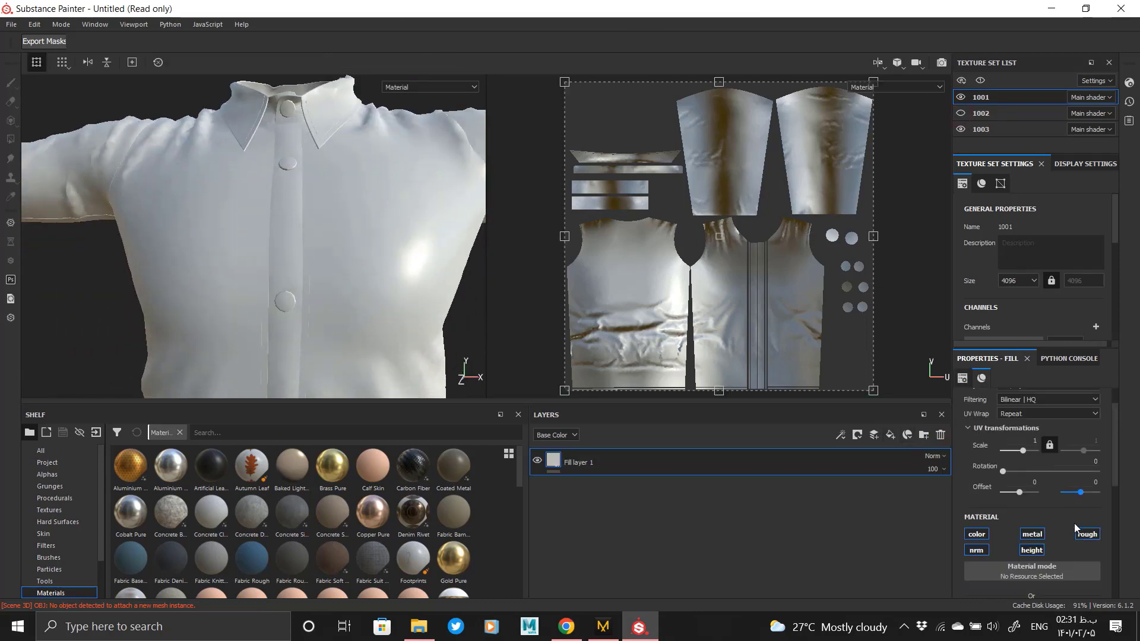
click(1003, 526)
drag(985, 420, 972, 422)
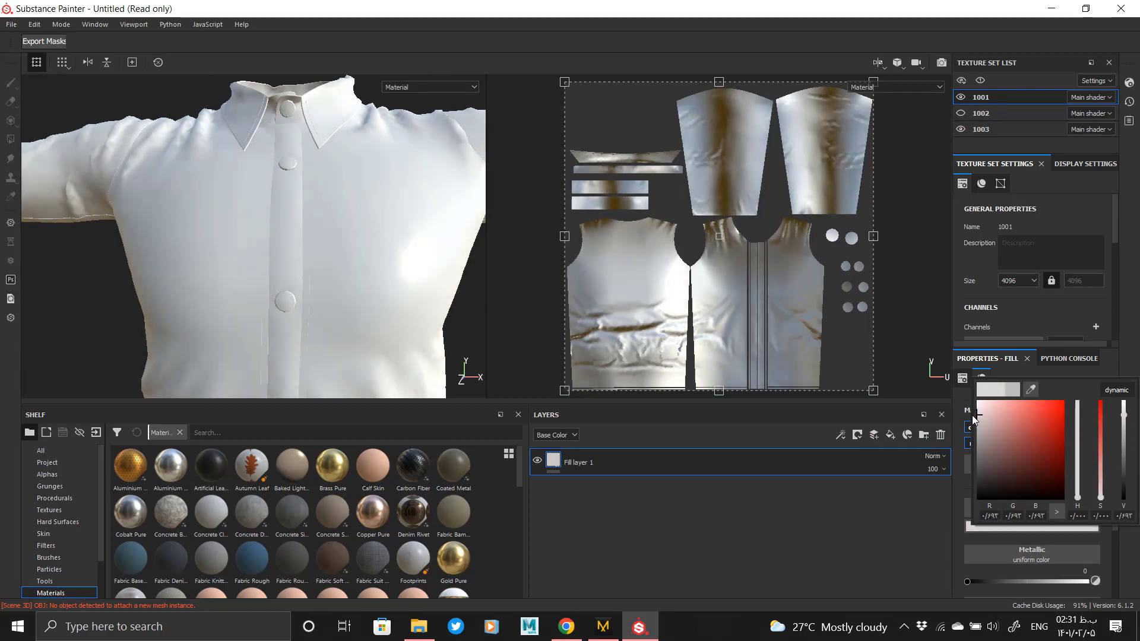
- Disable the metal, normal and height channels on the light grey fill layer and raise its roughness close to the maximum
click(871, 525)
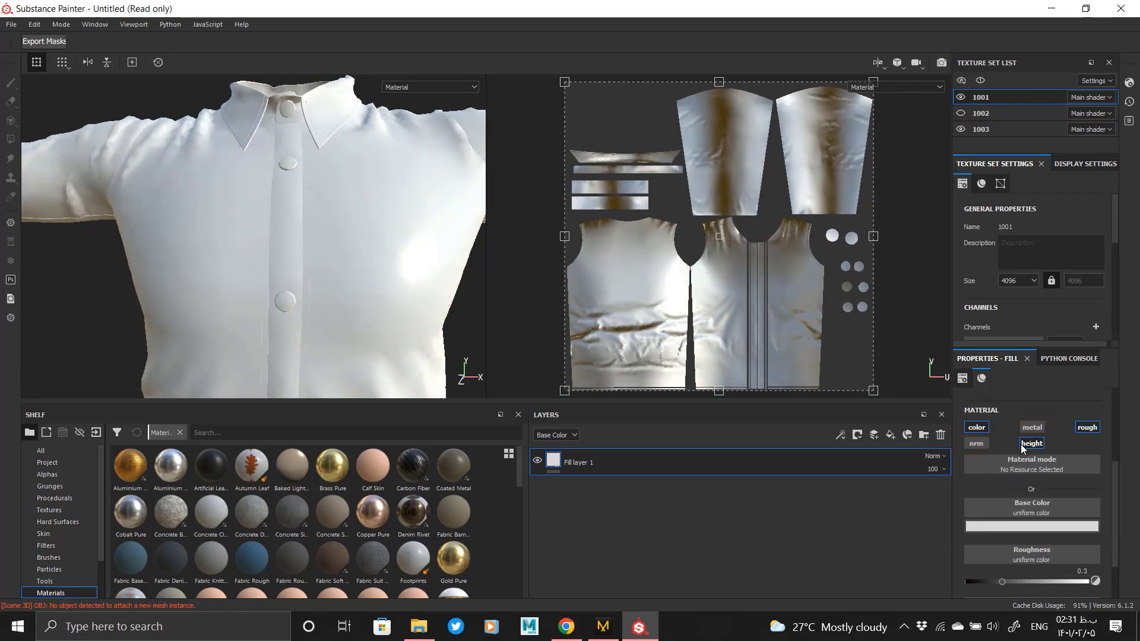
scroll(1024, 546, down, 1)
drag(1027, 565, 1106, 568)
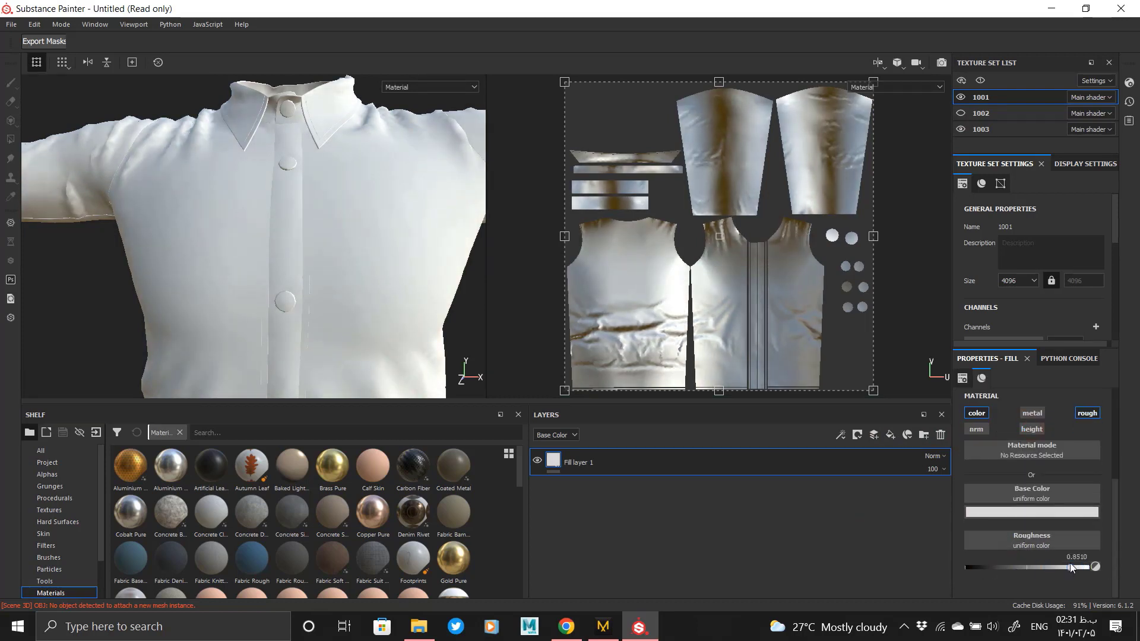
- Add a second fill layer with a black mask and fill that mask with the Stripes procedural texture
click(890, 434)
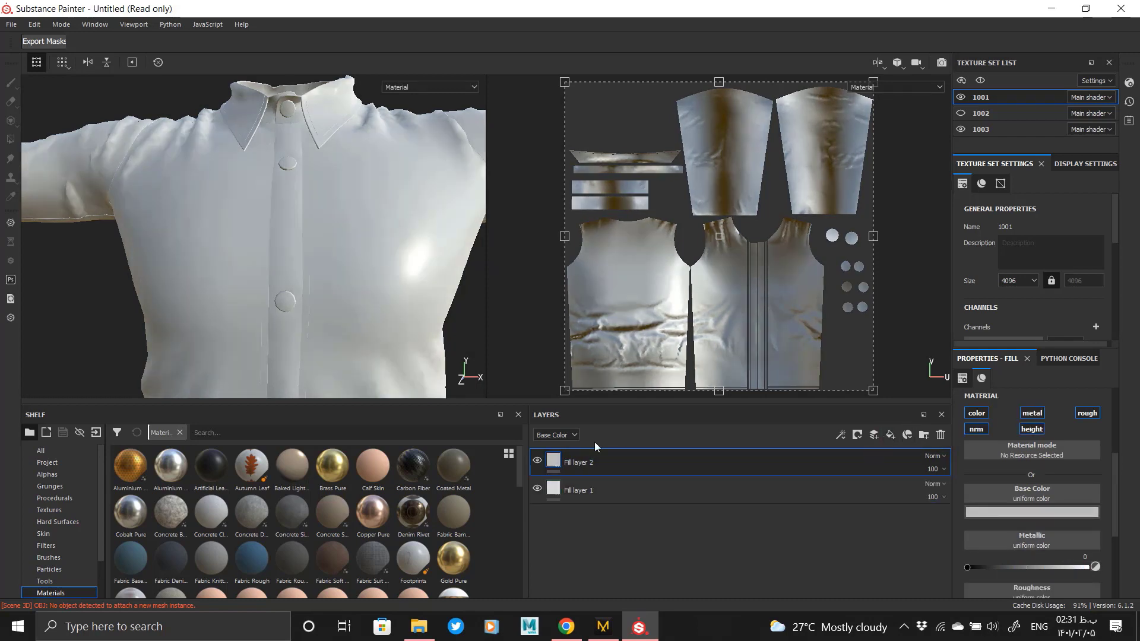
right_click(570, 462)
click(707, 20)
right_click(572, 461)
click(627, 367)
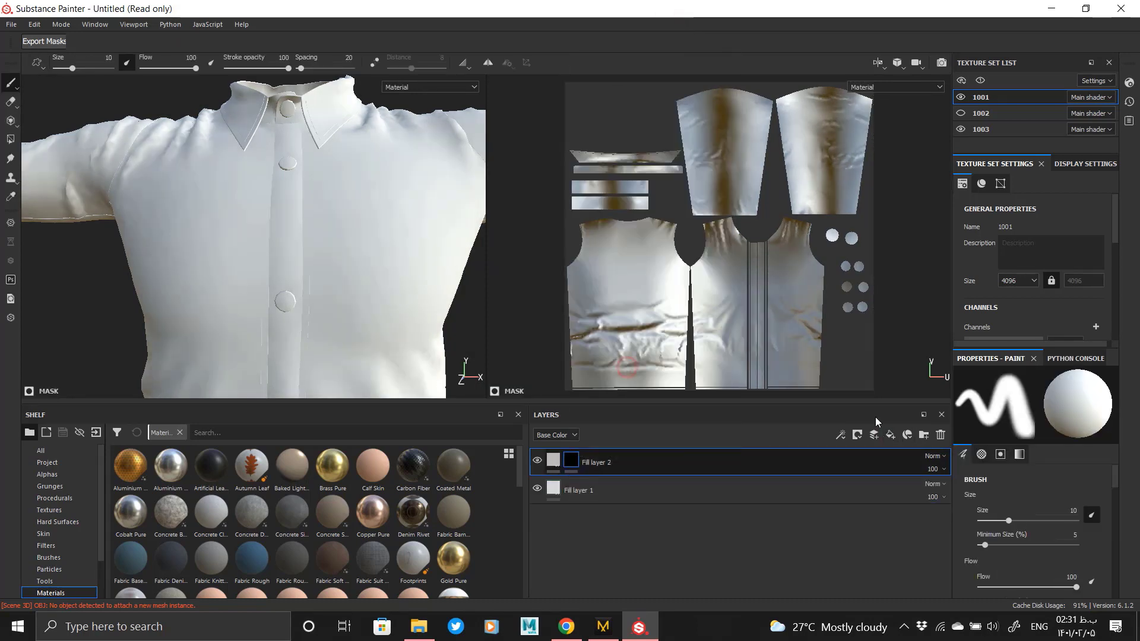
click(1032, 413)
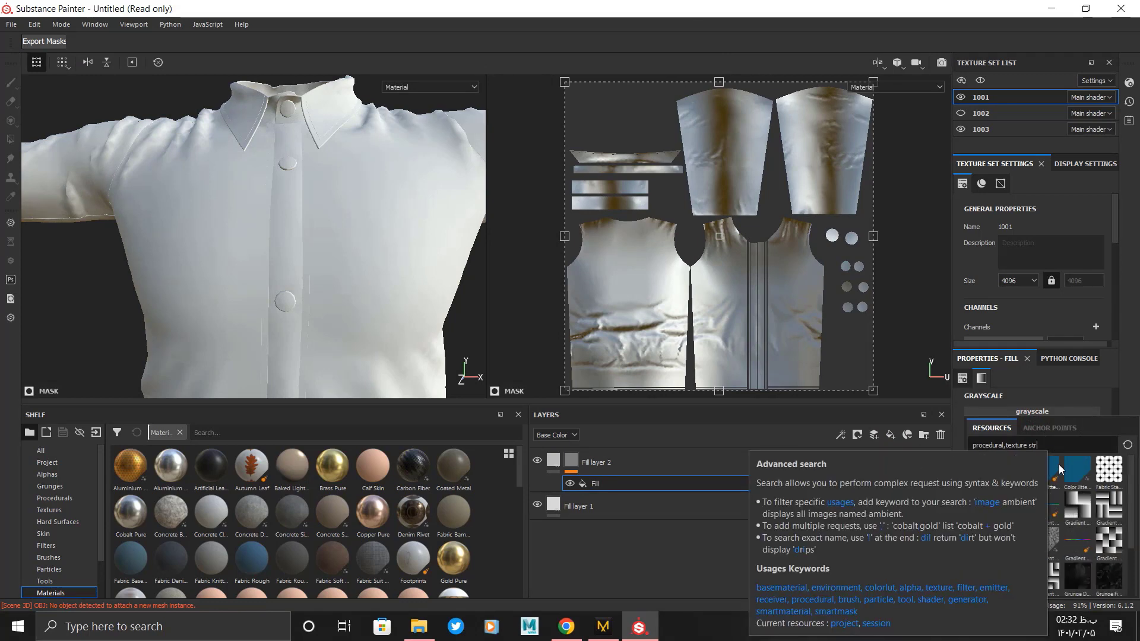
click(984, 578)
- Set Fill layer 2's base color to black and disable its metal, roughness, normal and height channels
click(555, 467)
click(1015, 515)
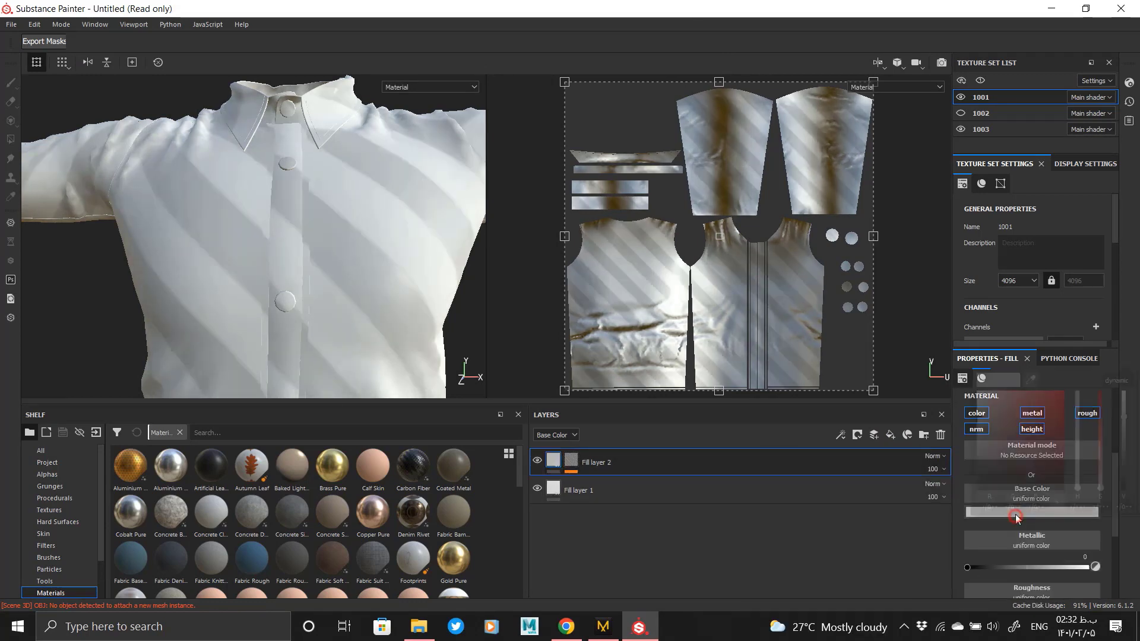
drag(1014, 469, 876, 493)
click(1040, 411)
click(1081, 414)
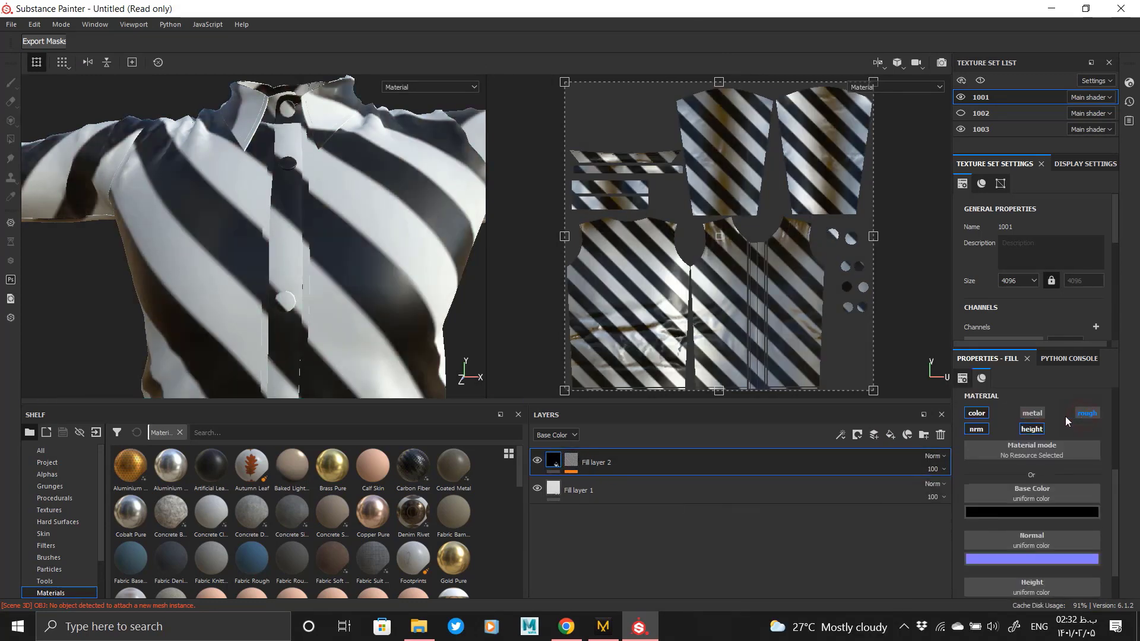
click(980, 429)
click(1022, 432)
- Set the mask's Stripes pattern to 100 stripes with a shift of 0 and a width of 0.11
click(572, 461)
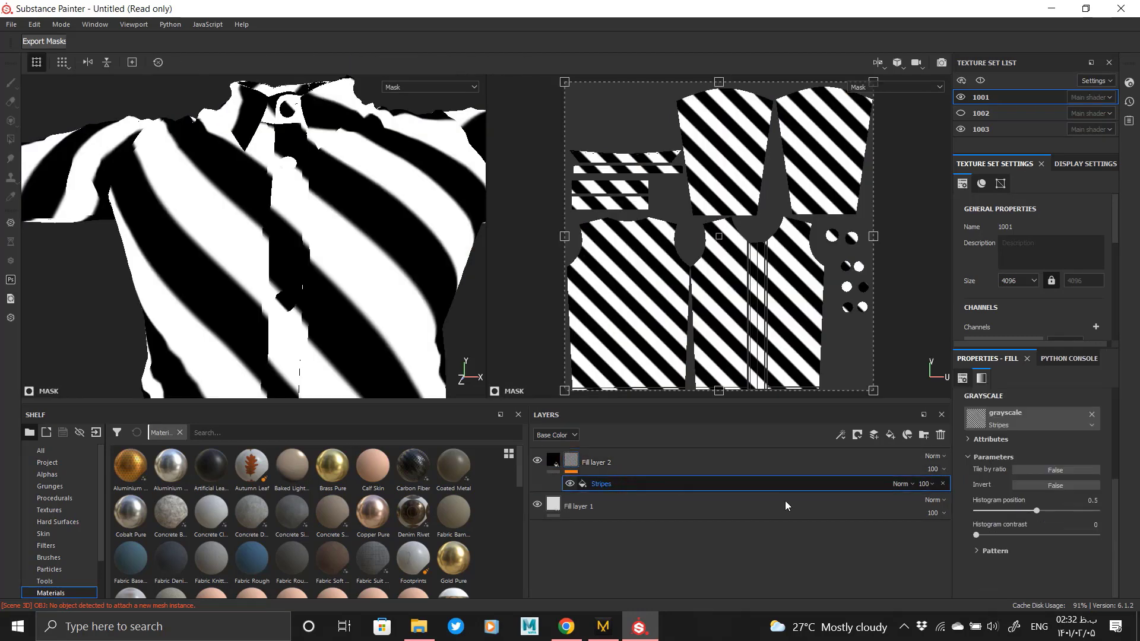
click(611, 484)
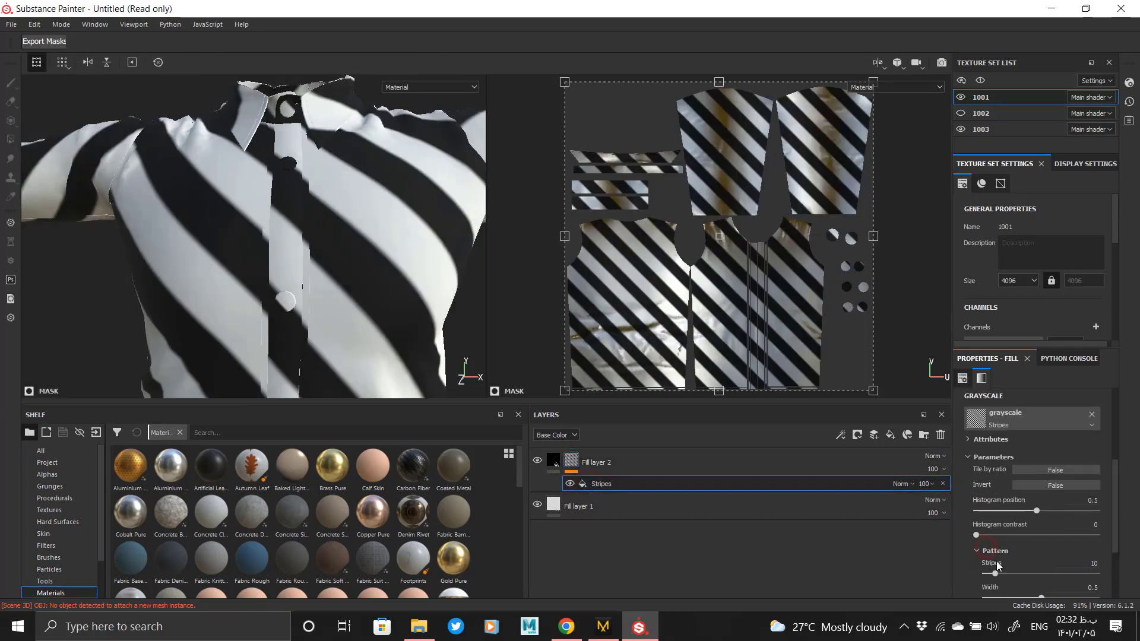
scroll(997, 566, down, 2)
drag(995, 502, 1098, 502)
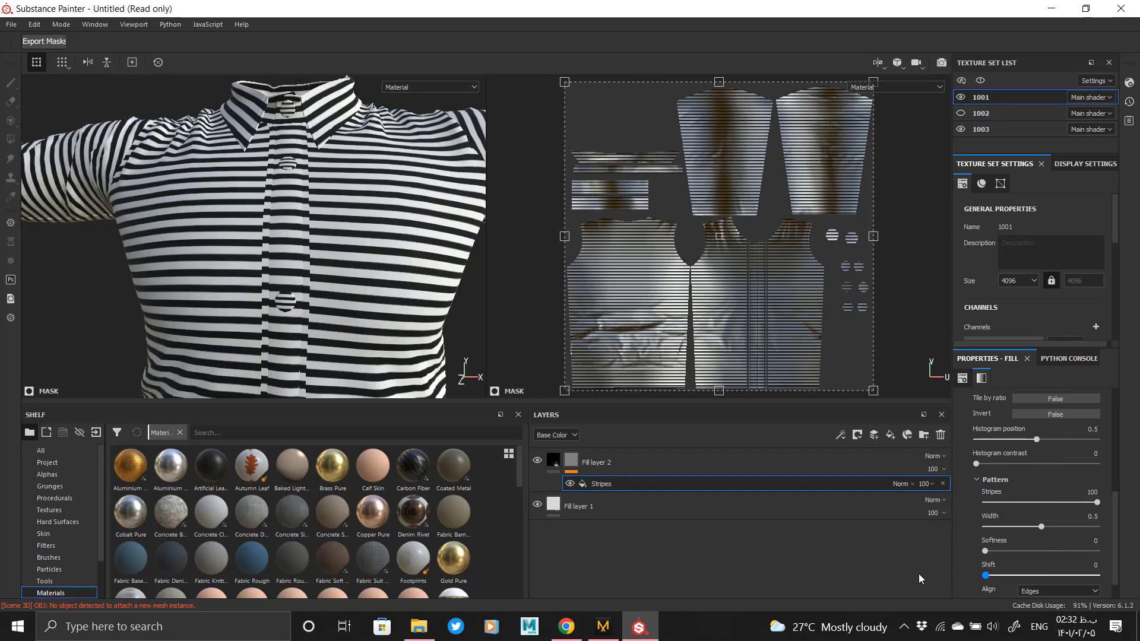
drag(1018, 530, 1000, 530)
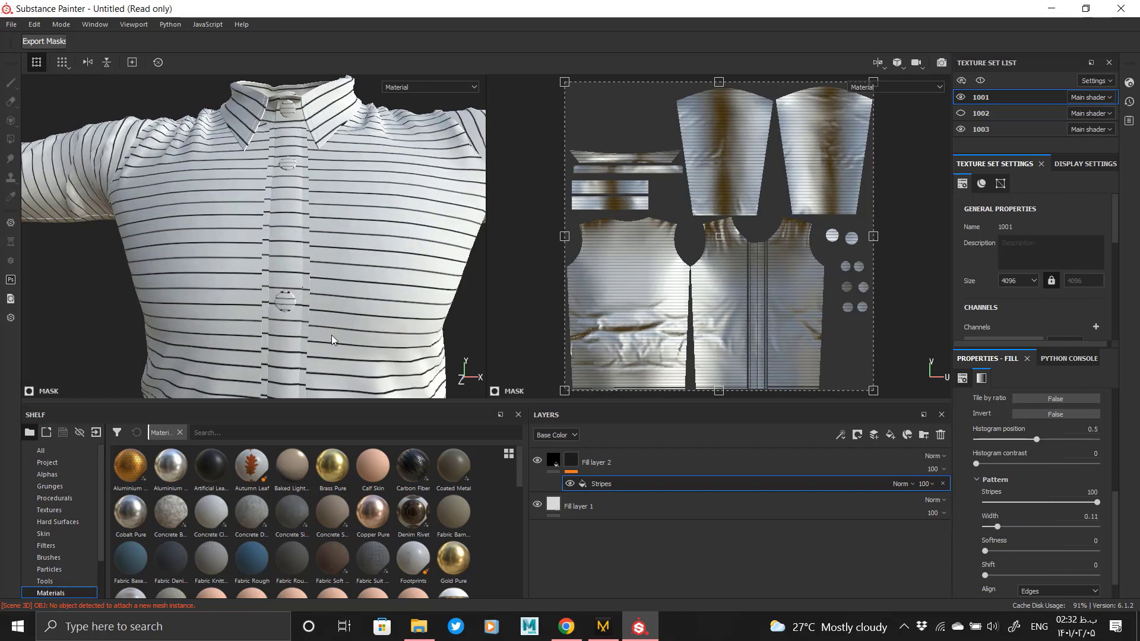
- Thin the shirt's stripes to a width of 0.02 and reduce the stripe count to 71
alt+right_drag(333, 340, 332, 380)
mouse_move(332, 308)
alt+mouse_down()
mouse_move(101, 288)
mouse_move(399, 247)
mouse_move(343, 297)
alt+mouse_up()
alt+right_drag(285, 229, 286, 451)
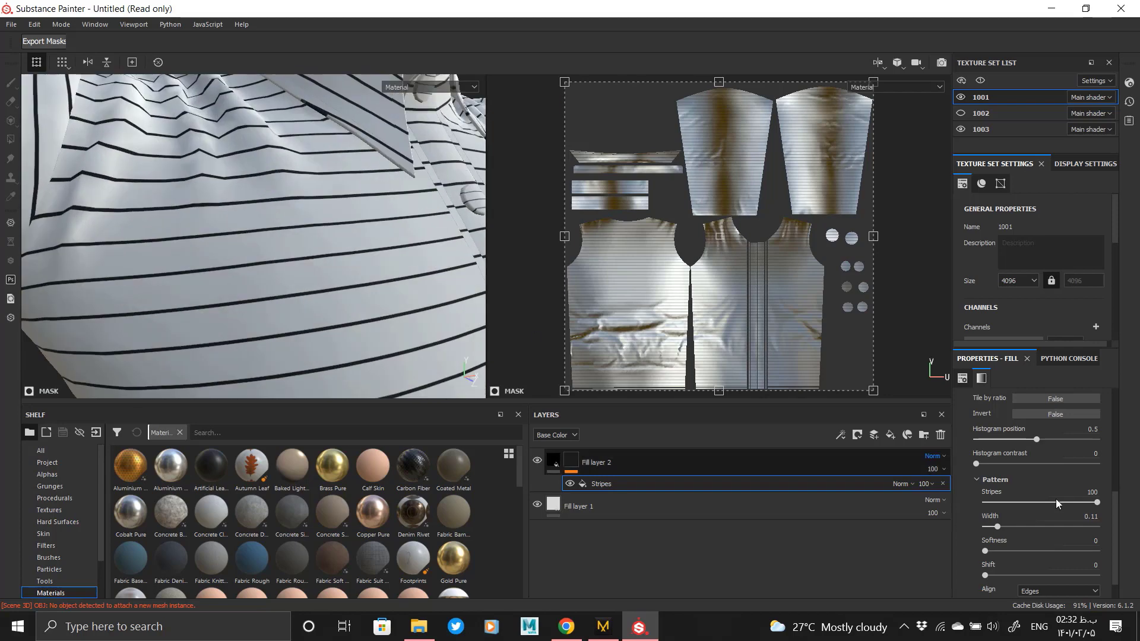
click(987, 527)
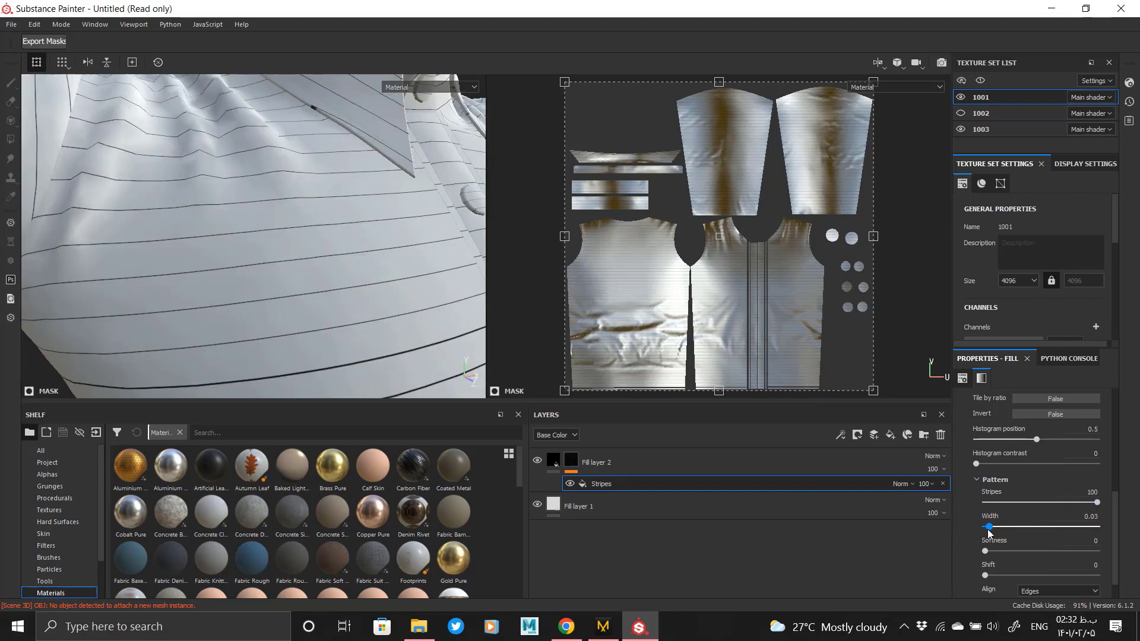
scroll(379, 249, down, 4)
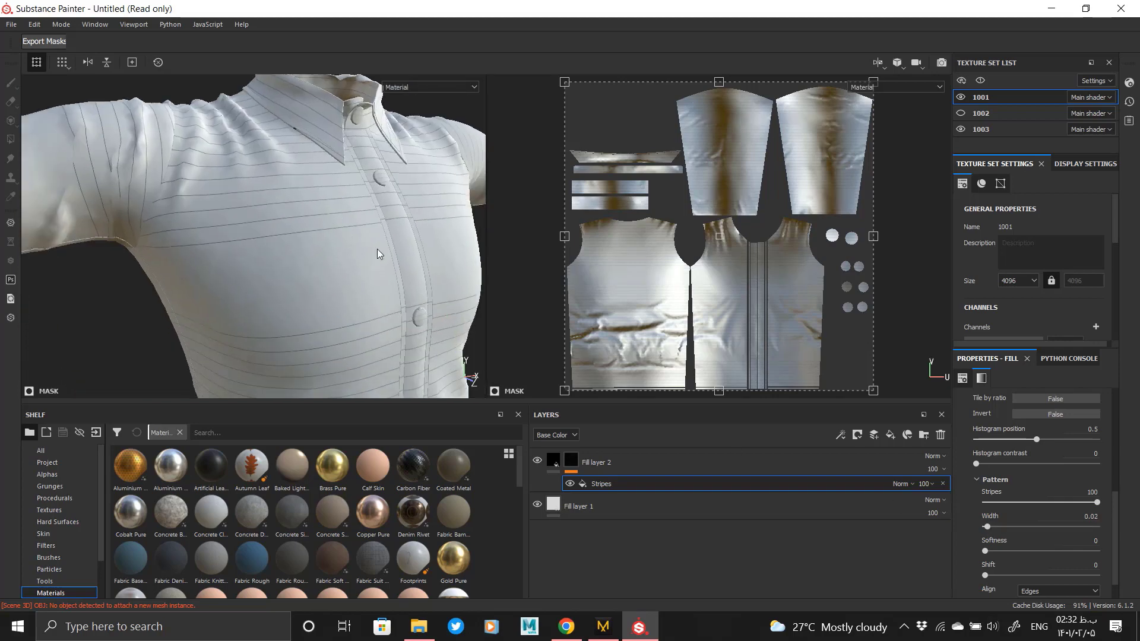
click(1077, 502)
click(1064, 502)
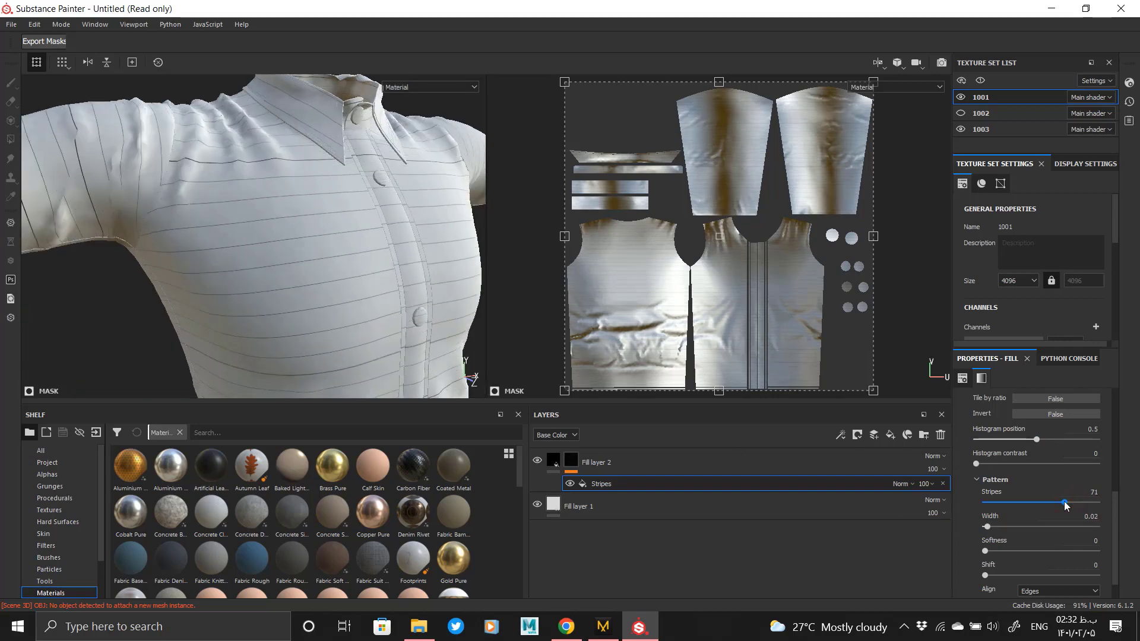
- Retune the mask's Stripes fill to 33 stripes with a width of 0.02 and a larger UV scale
drag(1062, 503, 1058, 505)
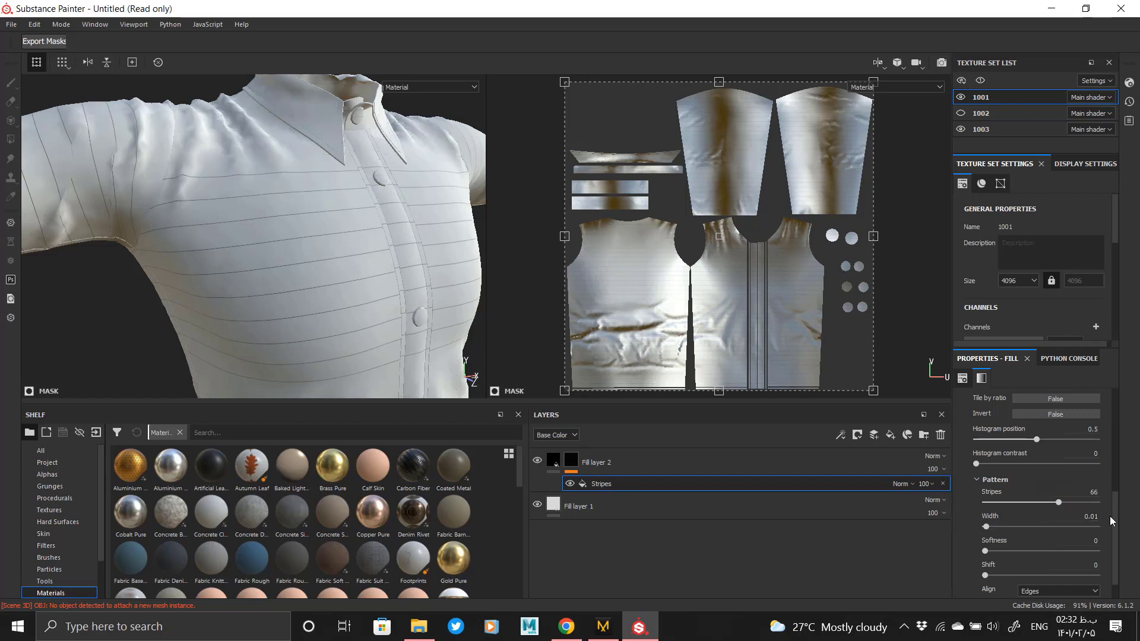
click(1036, 503)
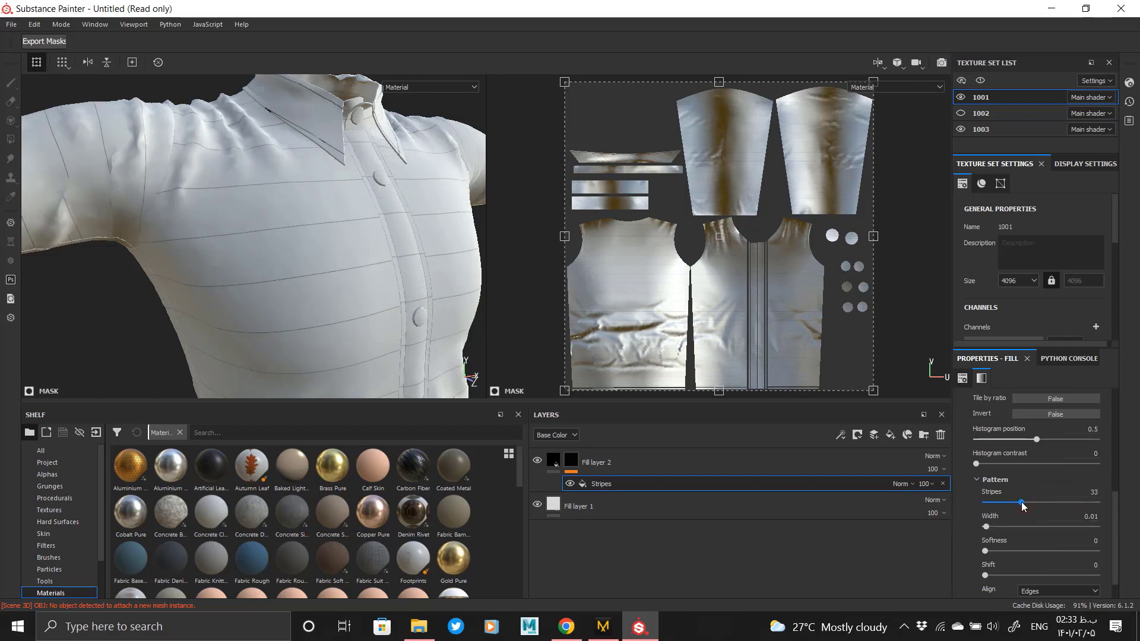
scroll(1021, 500, up, 5)
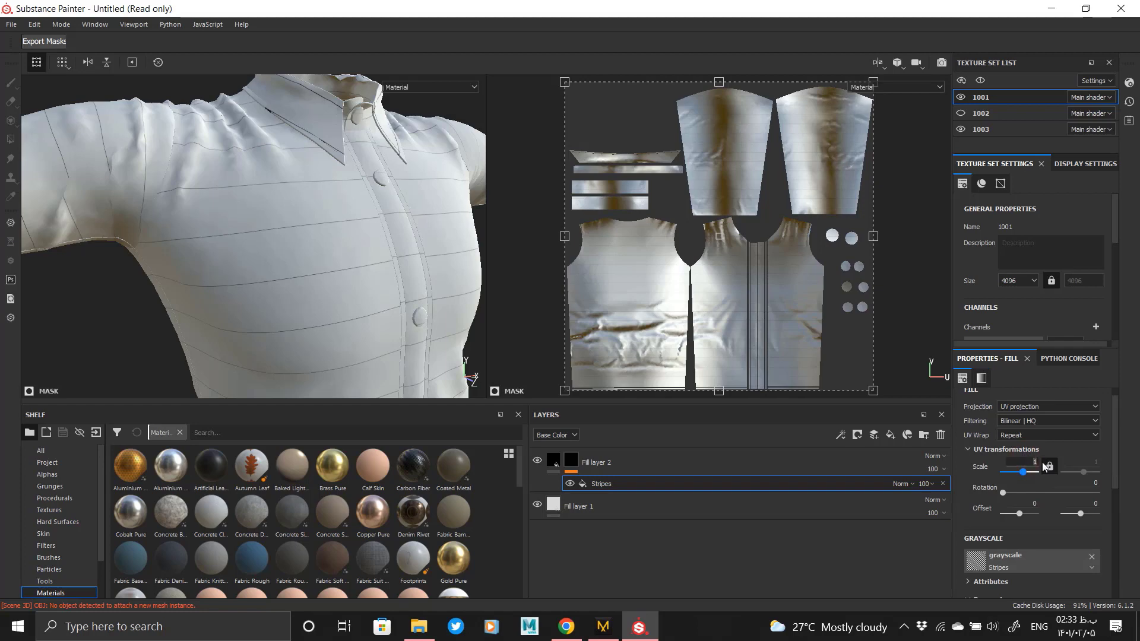
alt+drag(267, 275, 435, 377)
scroll(1022, 526, down, 5)
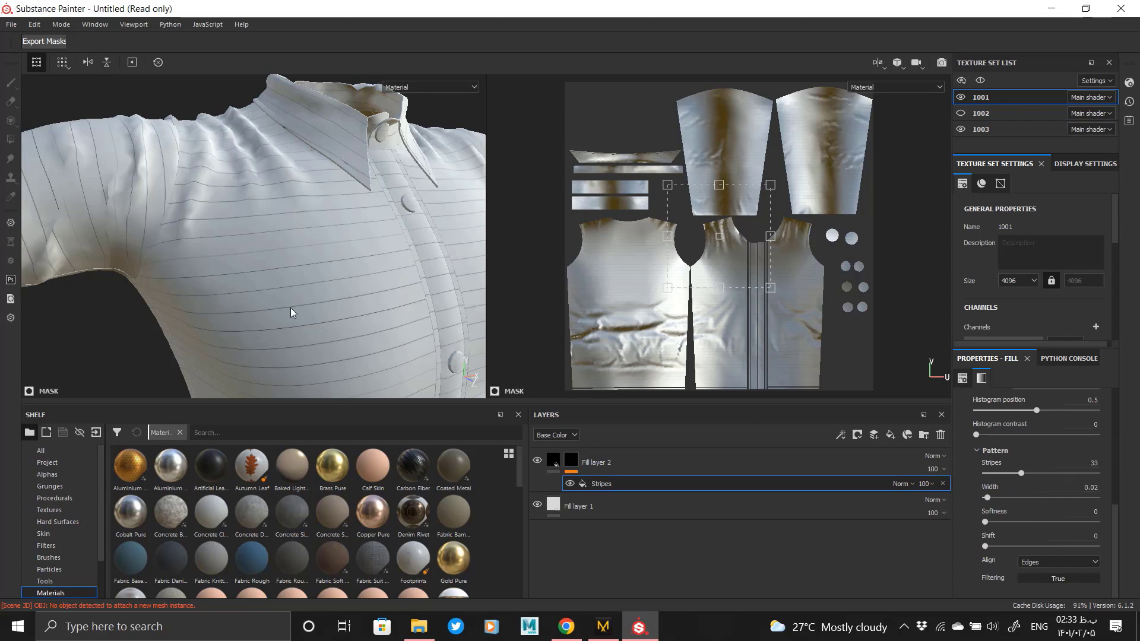
- Examine the horizontal stripes up close on the shirt's chest, sleeves and collar
alt+right_drag(290, 312, 390, 223)
alt+drag(390, 223, 240, 261)
alt+middle_drag(240, 261, 206, 168)
alt+right_drag(259, 219, 280, 323)
alt+drag(268, 272, 233, 216)
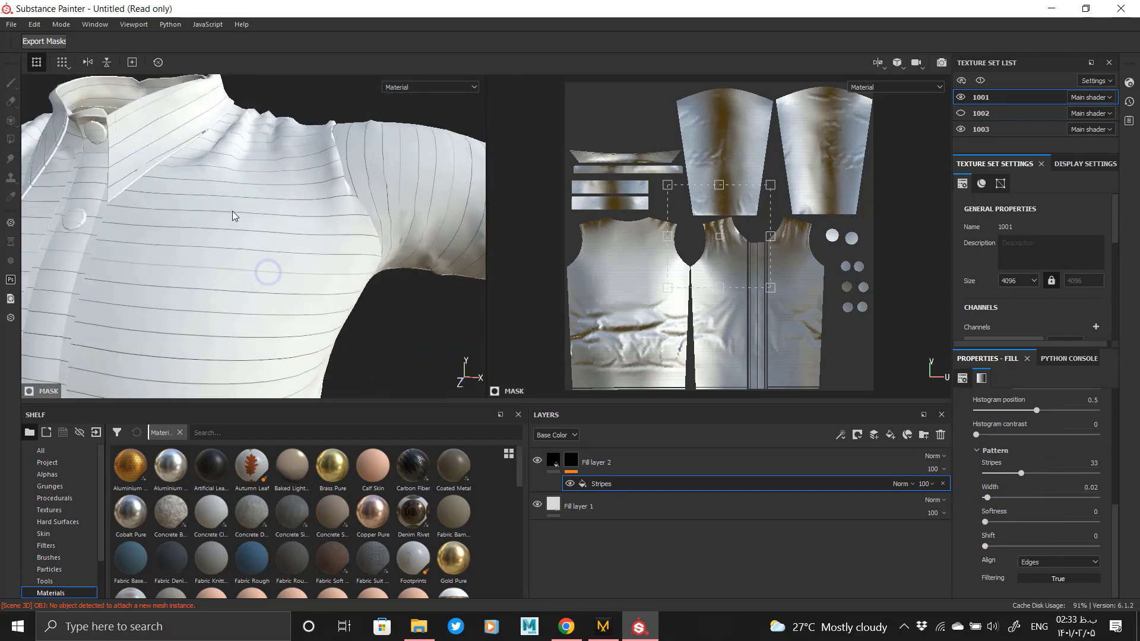
alt+right_drag(233, 216, 325, 234)
alt+drag(325, 234, 38, 156)
alt+middle_drag(209, 261, 285, 219)
alt+right_drag(285, 219, 290, 279)
alt+drag(283, 217, 237, 183)
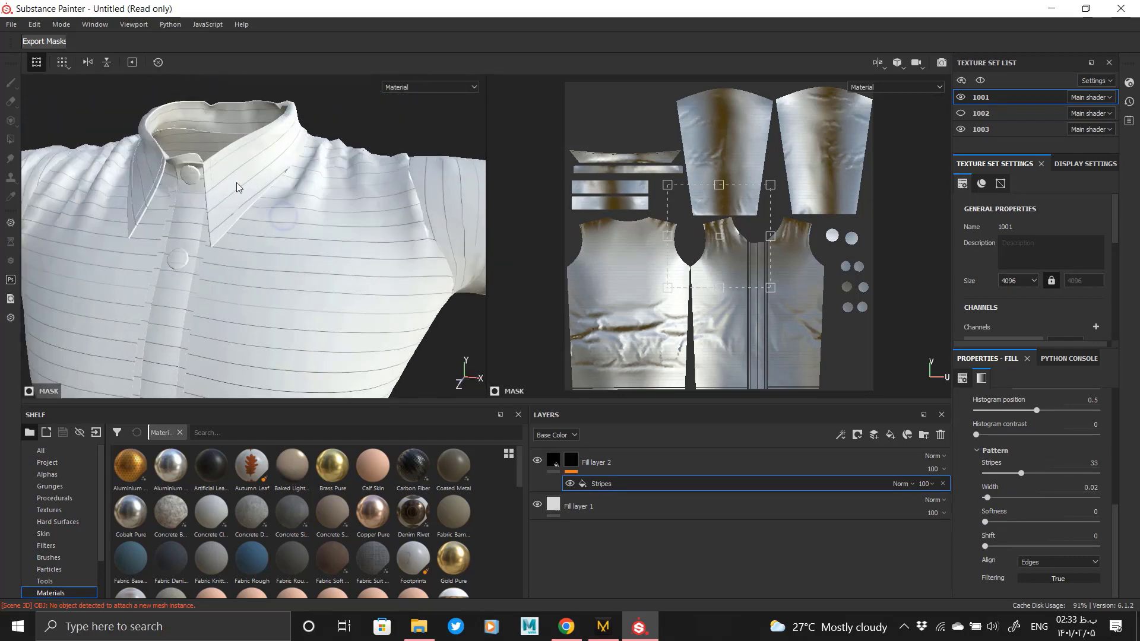
alt+middle_drag(236, 183, 257, 229)
alt+right_drag(257, 229, 255, 300)
alt+drag(255, 301, 216, 279)
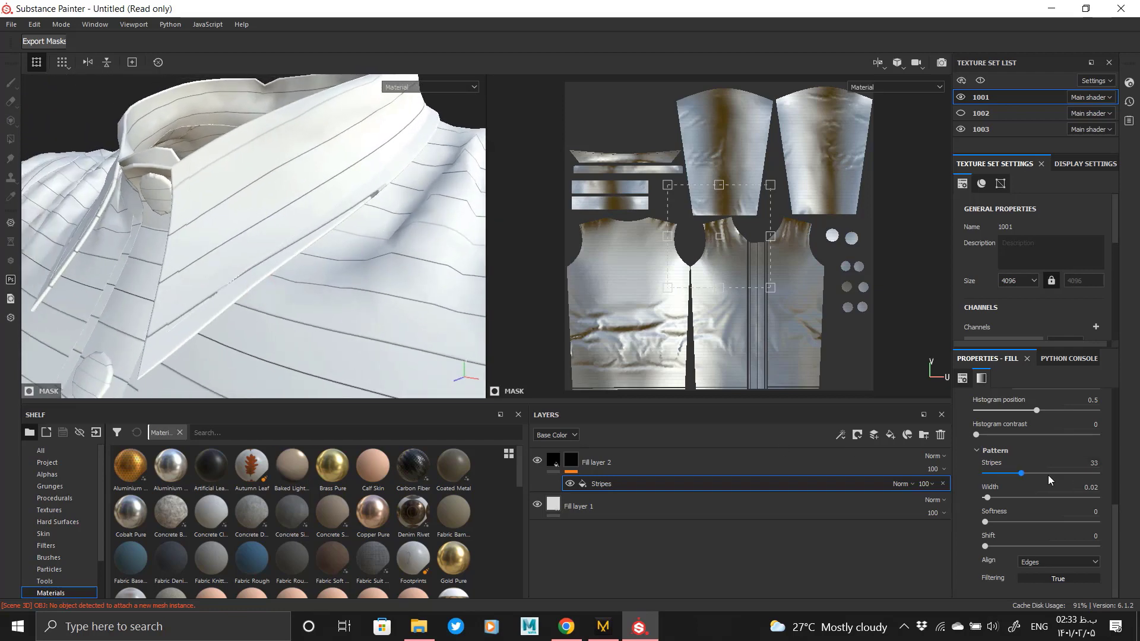
- Reduce the stripe count to 31 and set the Stripes fill's UV scale to 4
drag(1048, 479, 1019, 476)
alt+right_drag(267, 297, 250, 267)
alt+middle_drag(250, 267, 312, 239)
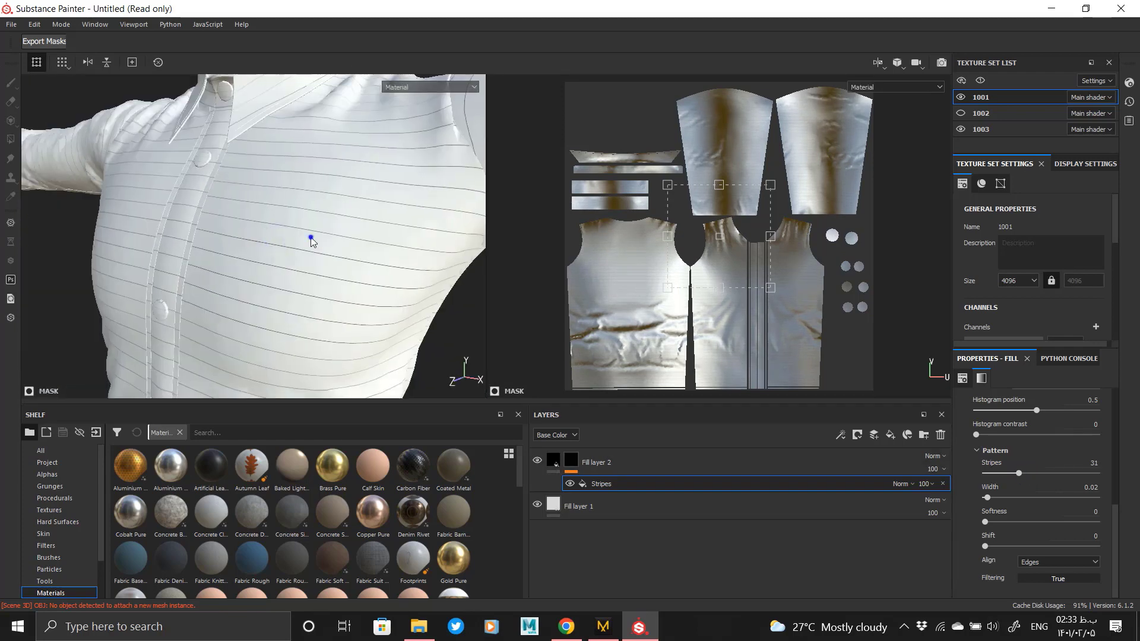
alt+right_drag(311, 238, 303, 196)
alt+drag(304, 196, 295, 211)
alt+right_drag(294, 211, 351, 243)
scroll(1032, 458, up, 3)
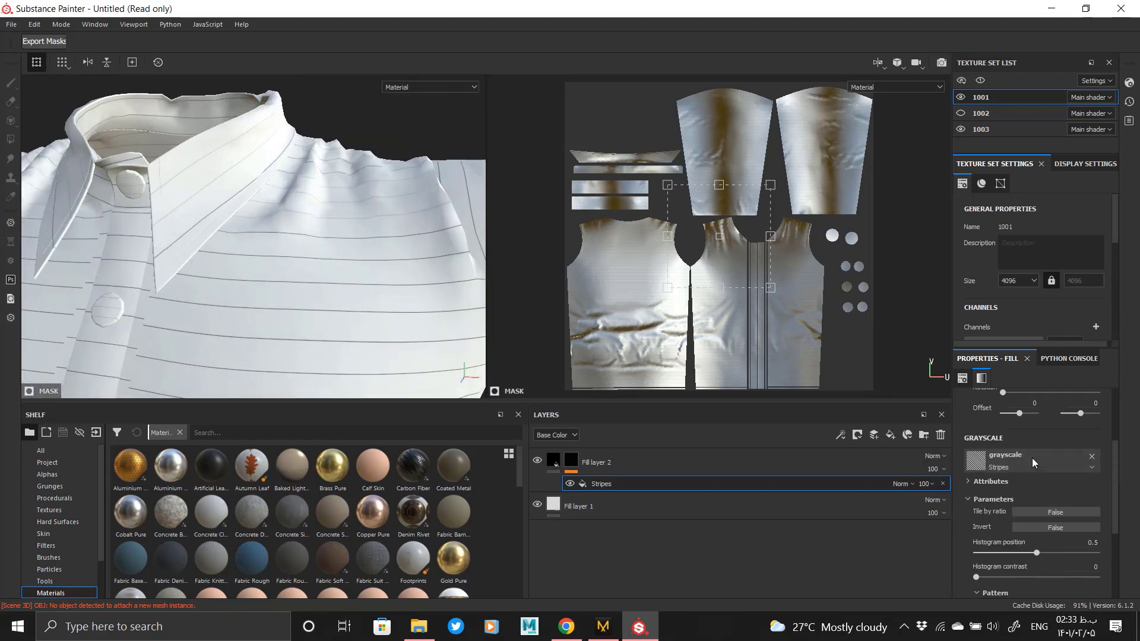
scroll(1032, 458, up, 3)
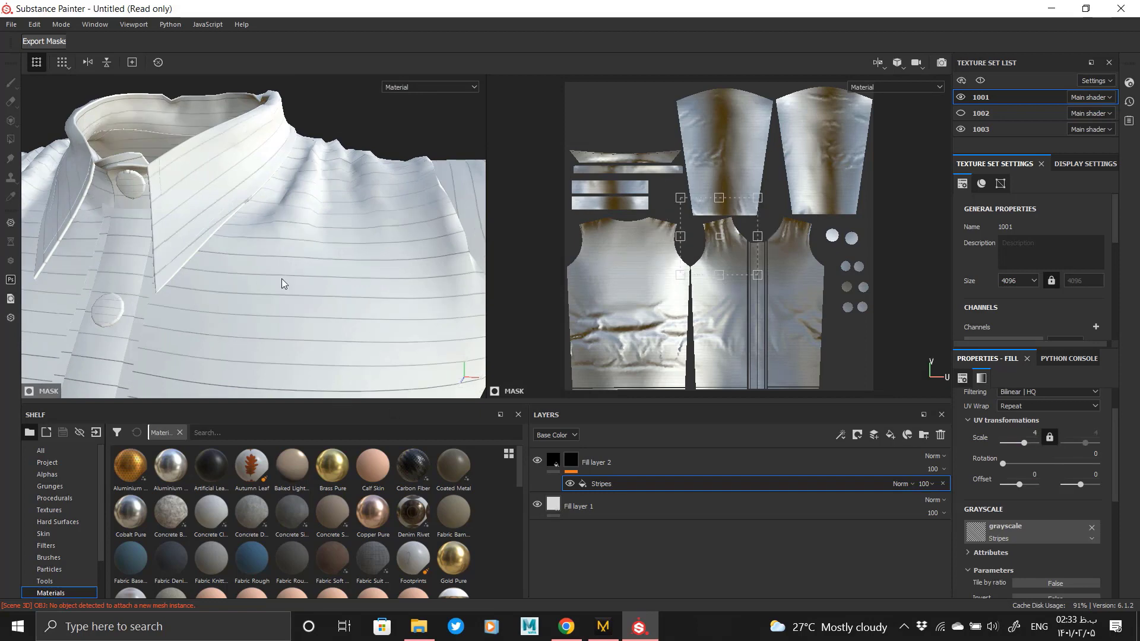
alt+right_drag(222, 228, 255, 250)
alt+middle_drag(256, 250, 246, 107)
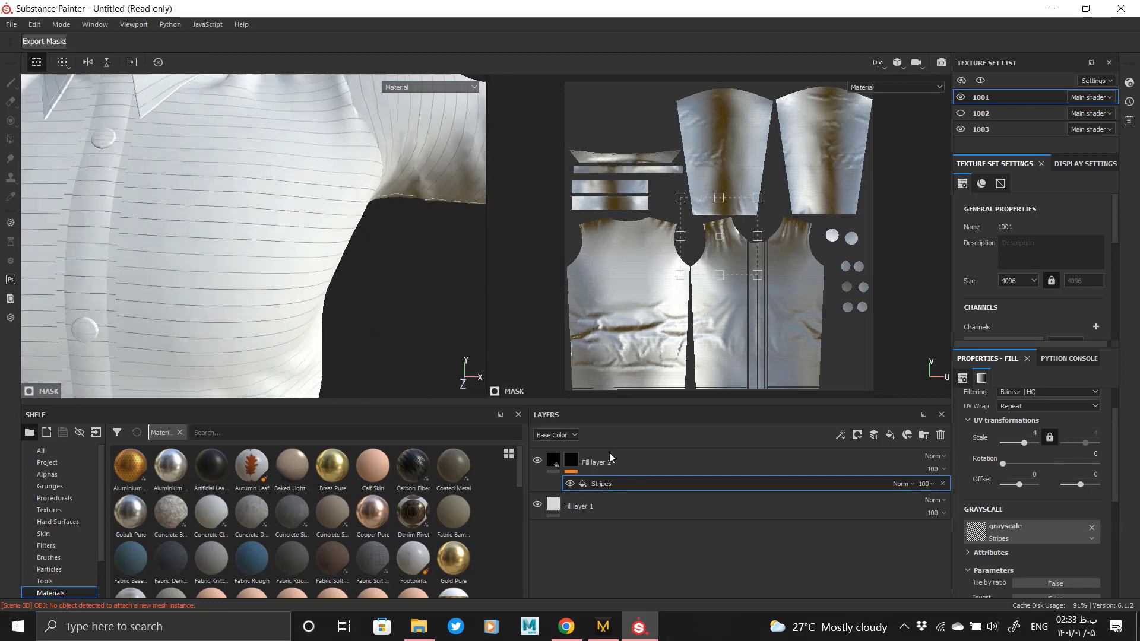
- Set the stripe width to 0.03 and rotate the Stripes fill by 90 degrees
scroll(1041, 511, down, 5)
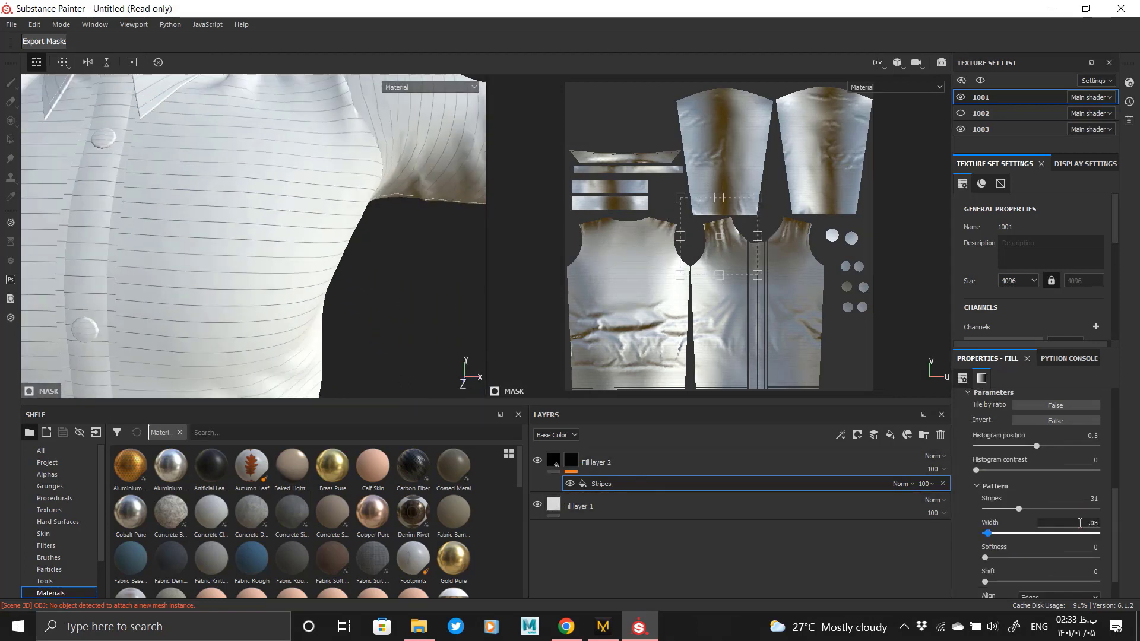
alt+right_drag(176, 196, 179, 238)
alt+drag(180, 238, 262, 260)
alt+right_drag(262, 260, 83, 155)
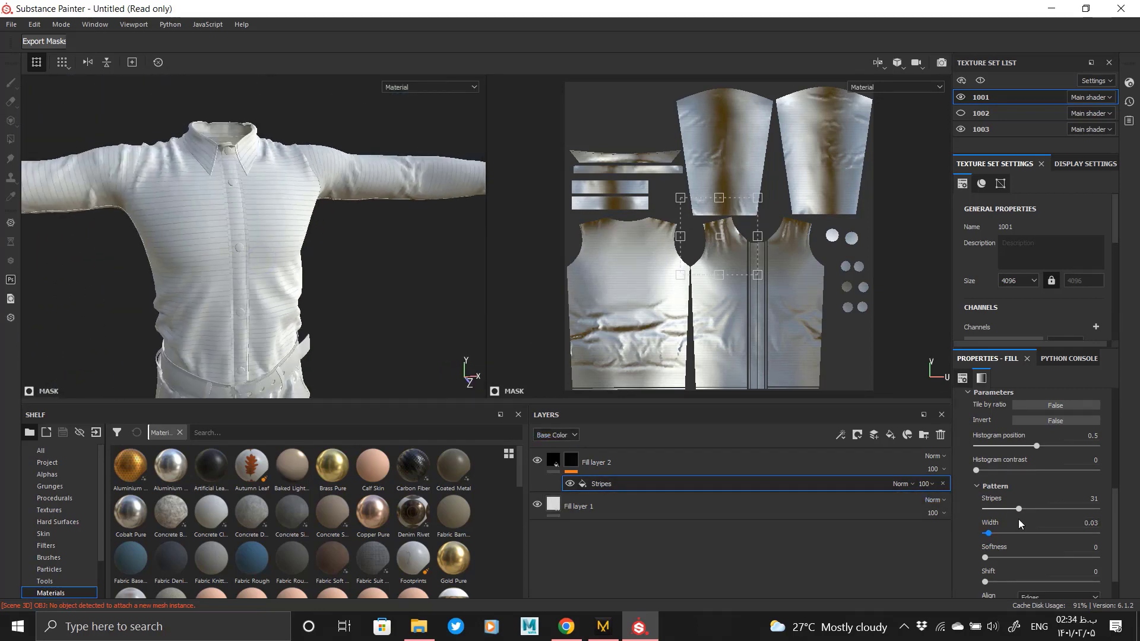
scroll(1017, 519, up, 5)
text(90)
key(Return)
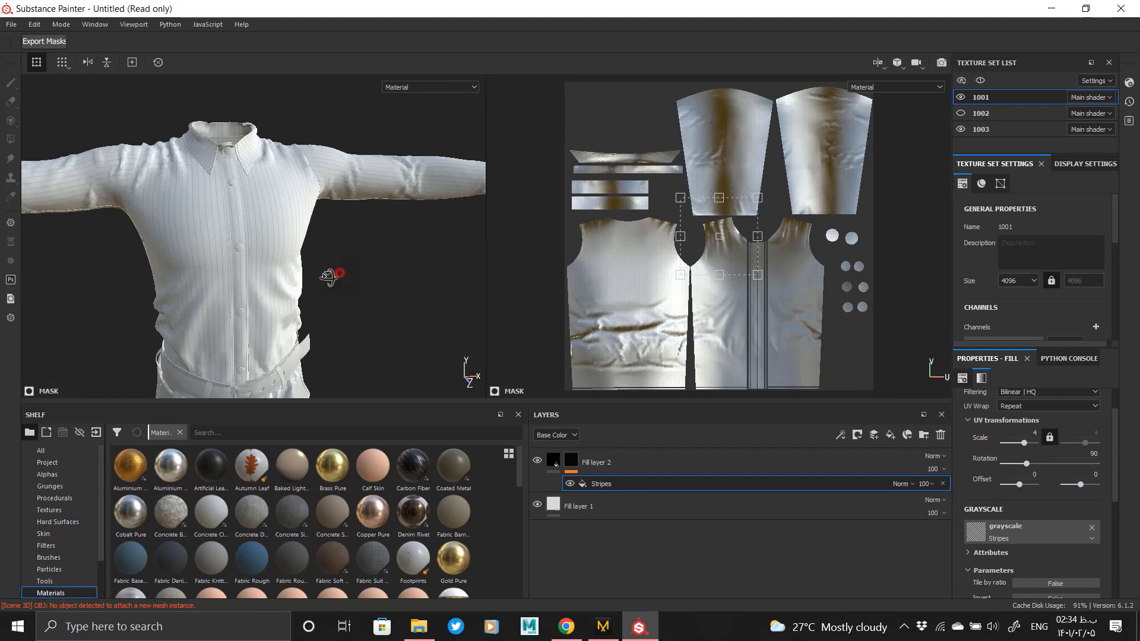
- Inspect the rotated stripes around the shirt and review the Stripes fill's parameters
alt+drag(328, 277, 302, 208)
alt+right_drag(302, 208, 279, 172)
alt+drag(280, 173, 423, 237)
alt+right_drag(423, 237, 199, 227)
alt+drag(199, 227, 326, 221)
alt+right_drag(326, 222, 278, 173)
alt+middle_drag(277, 173, 244, 173)
alt+drag(244, 173, 277, 175)
alt+right_drag(278, 175, 311, 242)
scroll(1045, 507, down, 5)
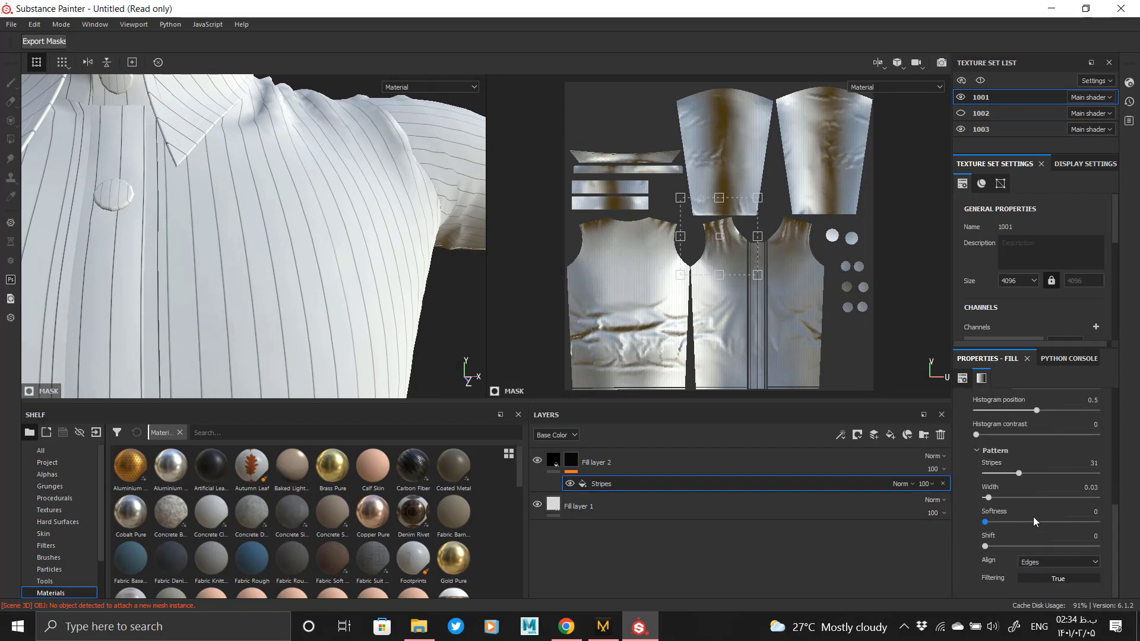
scroll(1003, 555, up, 5)
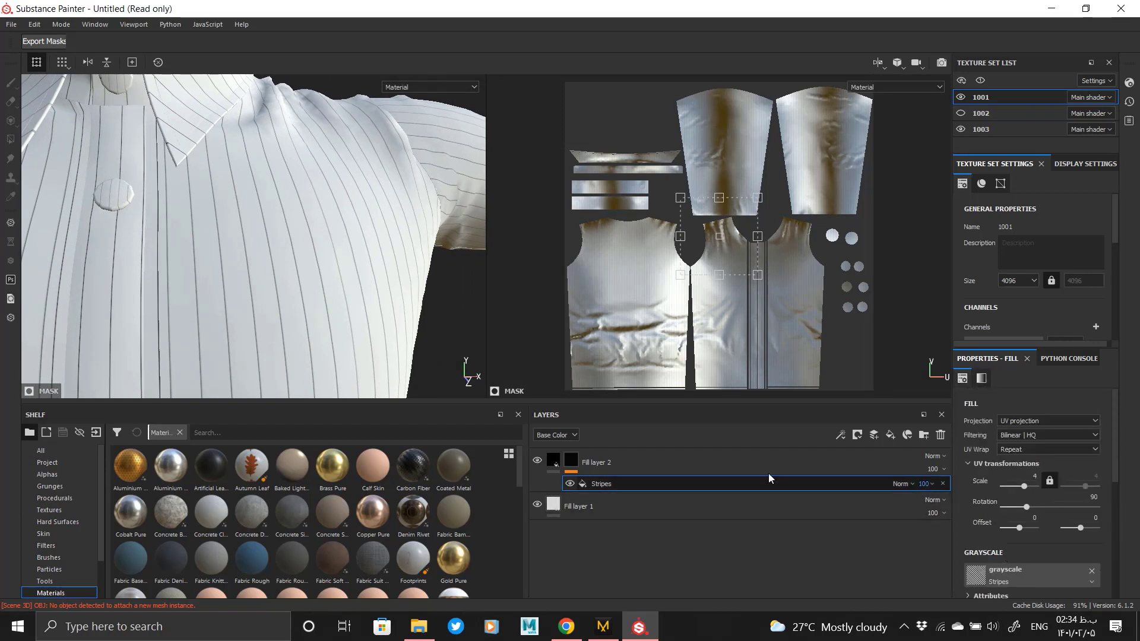
- Enable the roughness channel on Fill layer 2 and set its roughness to 0.4712
click(556, 463)
click(556, 463)
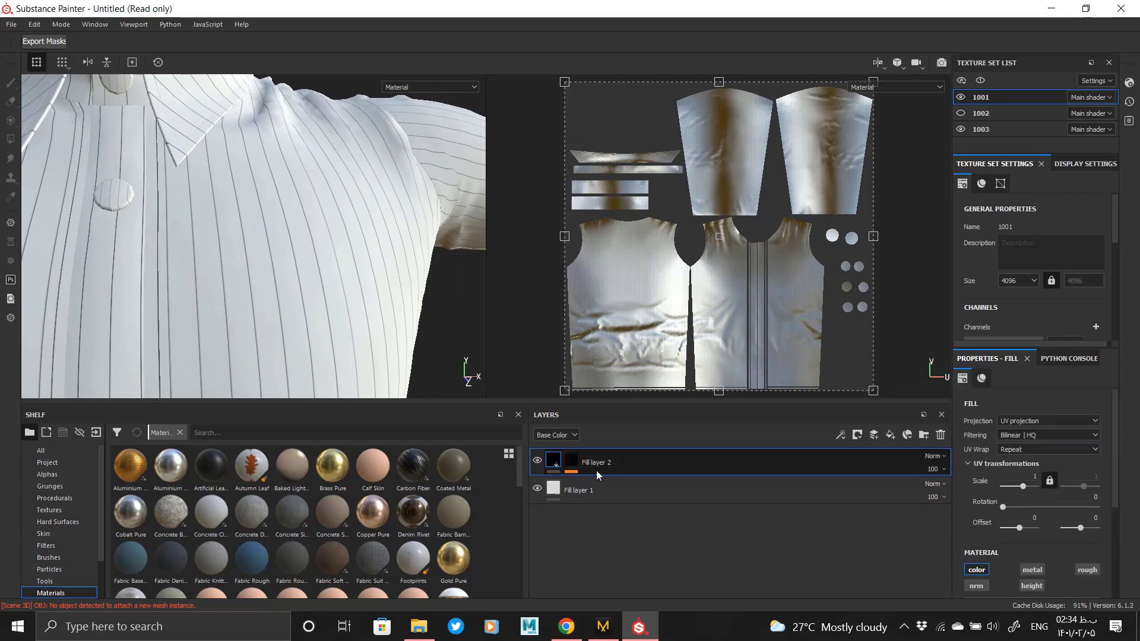
scroll(1038, 588, down, 2)
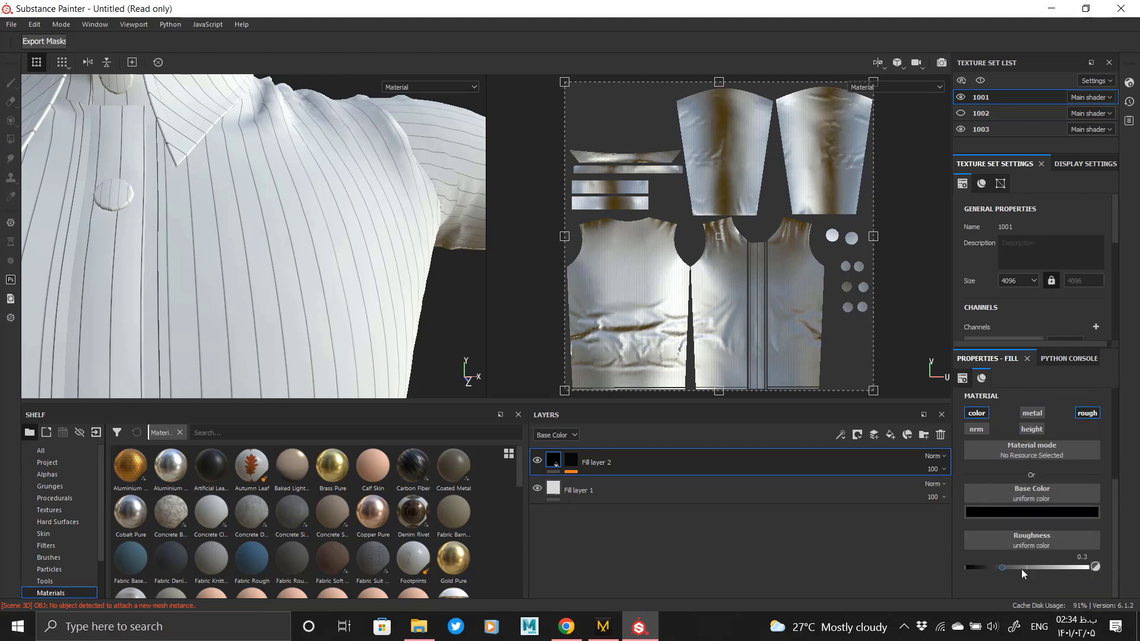
mouse_move(1020, 568)
mouse_down()
mouse_move(946, 559)
mouse_move(1023, 568)
mouse_up()
scroll(283, 237, down, 4)
alt+drag(322, 231, 348, 288)
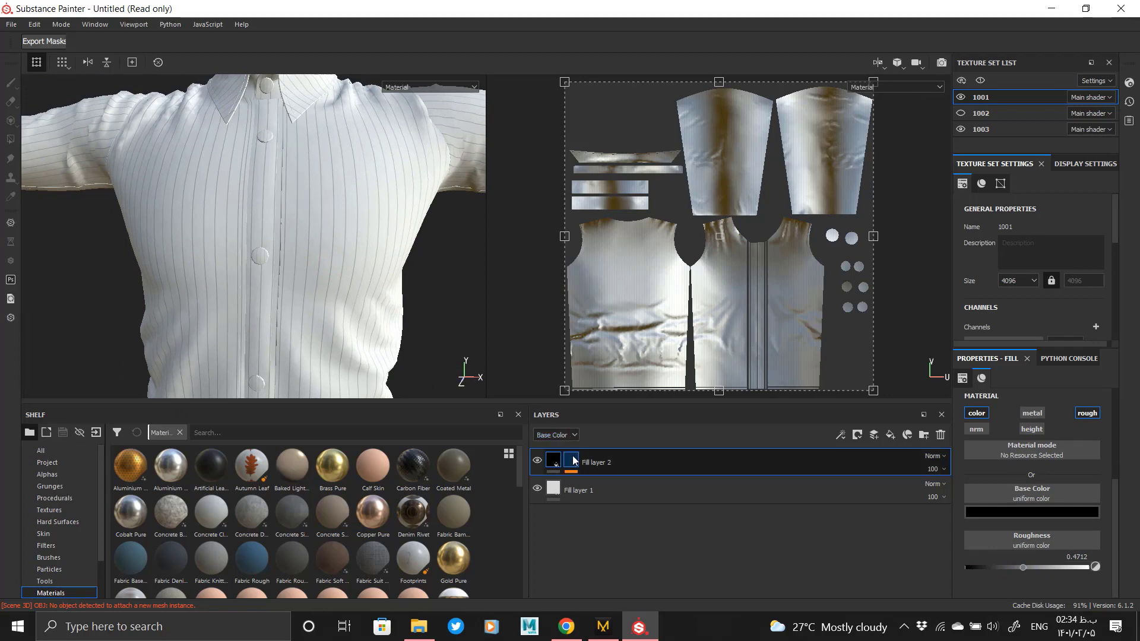
- Duplicate Fill layer 2 and shift the copy's Stripes fill to an offset of 0.004046 by 0.000245, between the original stripes
right_click(629, 462)
click(700, 236)
click(616, 484)
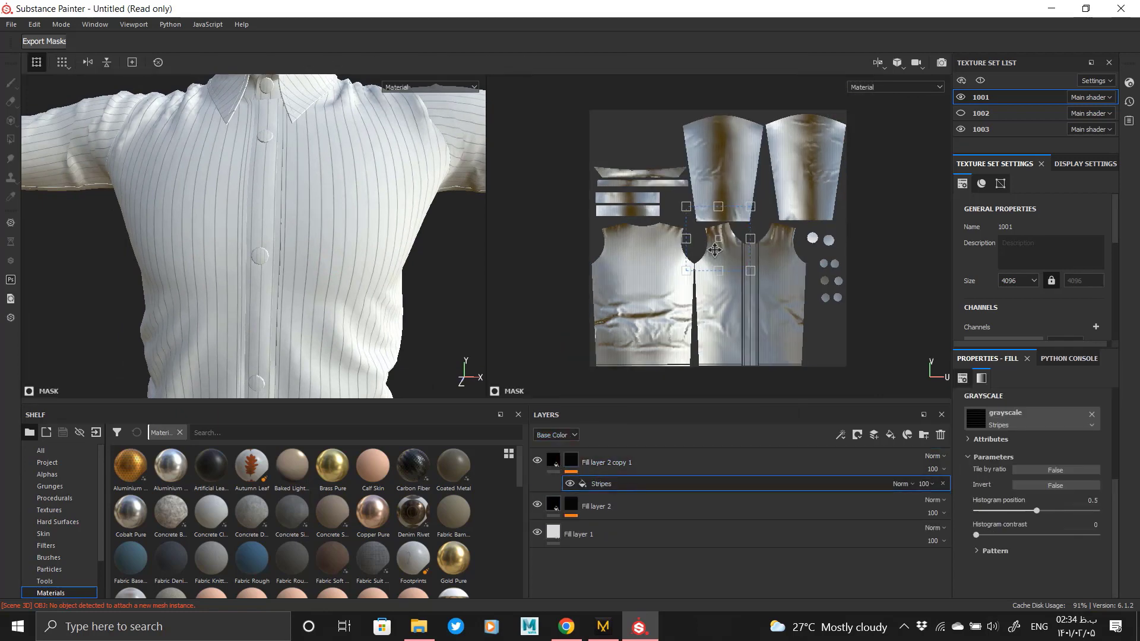
scroll(717, 268, up, 8)
drag(717, 267, 735, 264)
scroll(346, 375, up, 5)
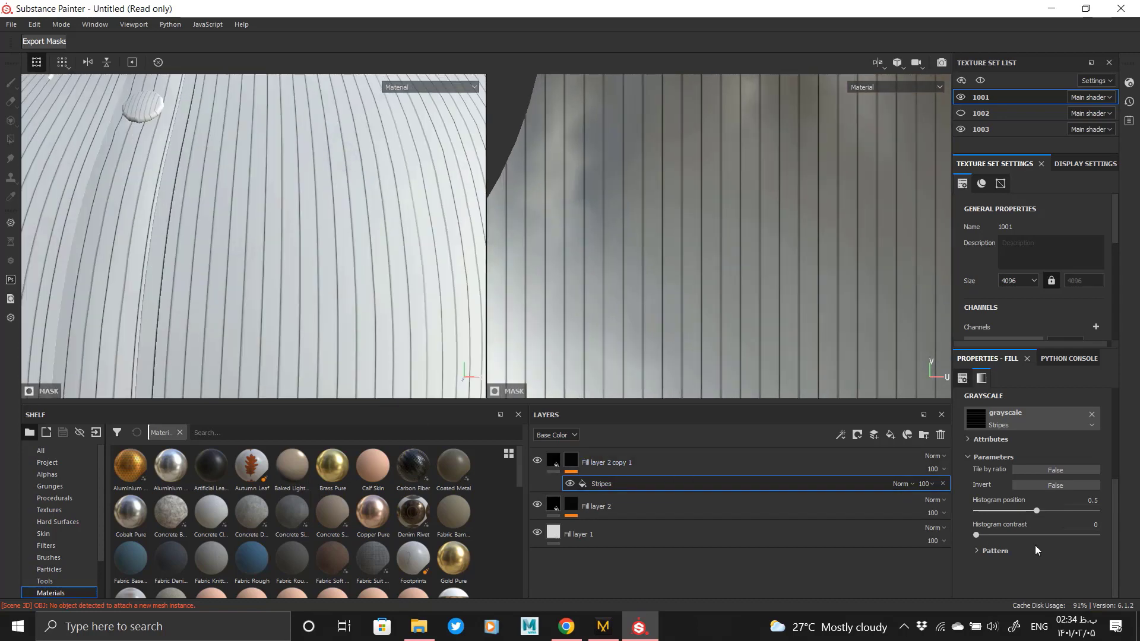
- Widen the stripes in the mask of Fill layer 2 copy 1 to 0.08
click(556, 461)
click(621, 484)
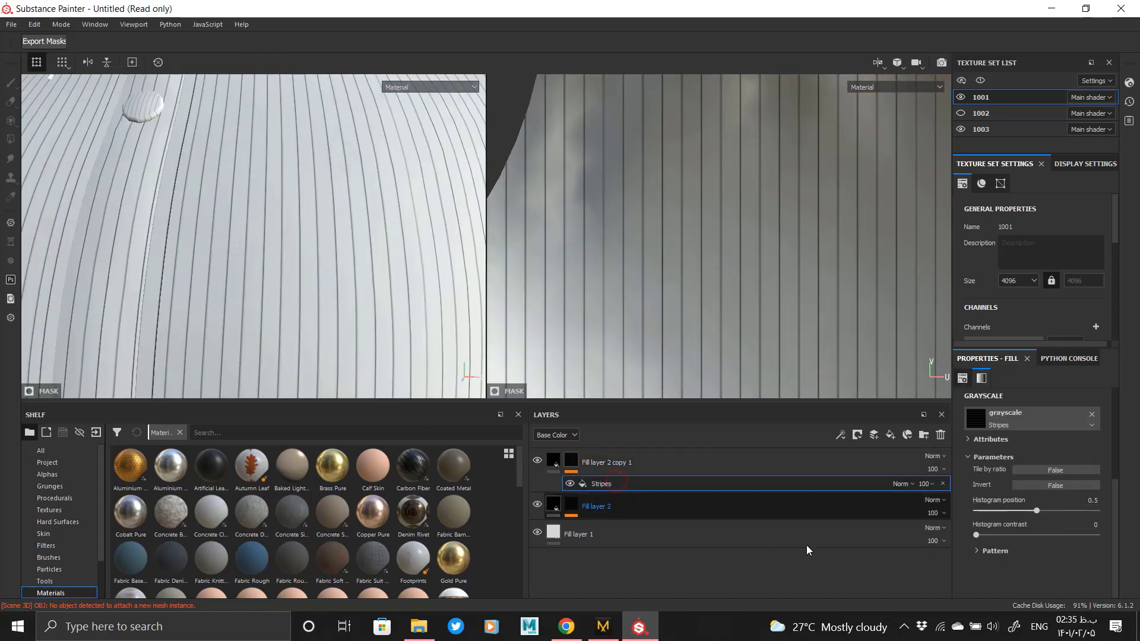
click(995, 550)
scroll(1016, 565, down, 2)
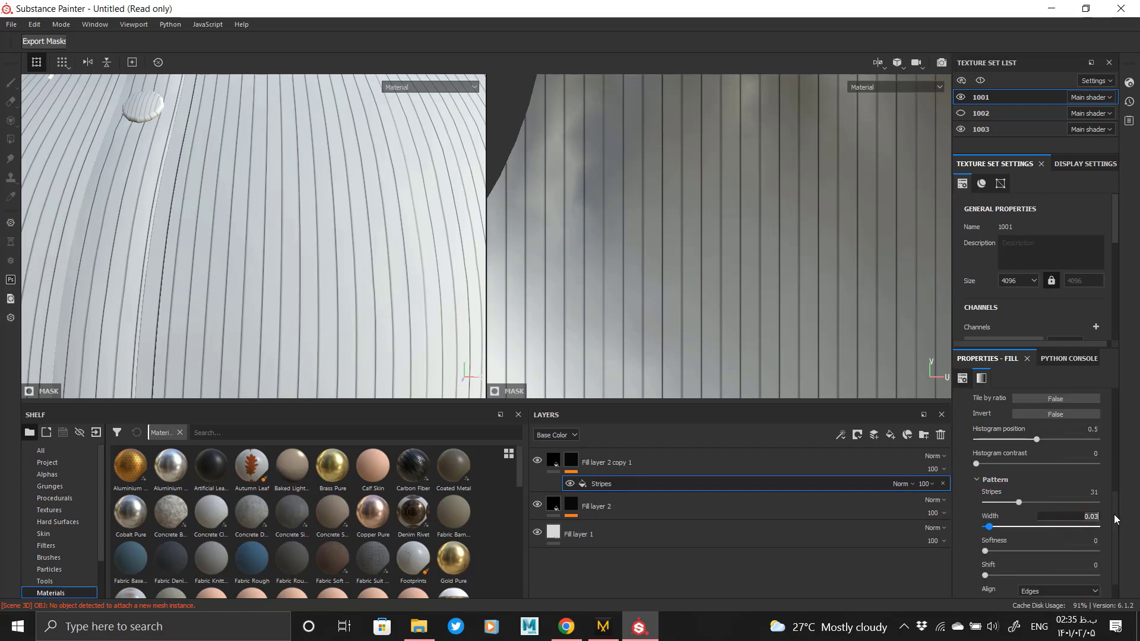
text(.05)
key(Return)
text(.)
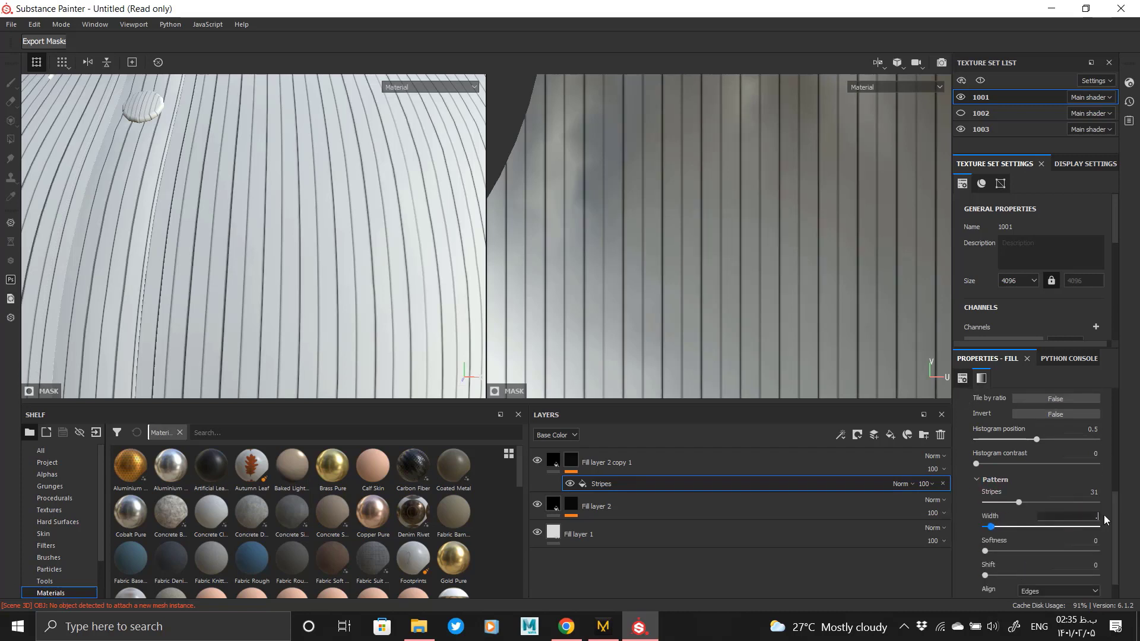
text(08)
key(Return)
- Examine the alternating thin and thick stripes across the front of the shirt
alt+right_drag(404, 268, 212, 137)
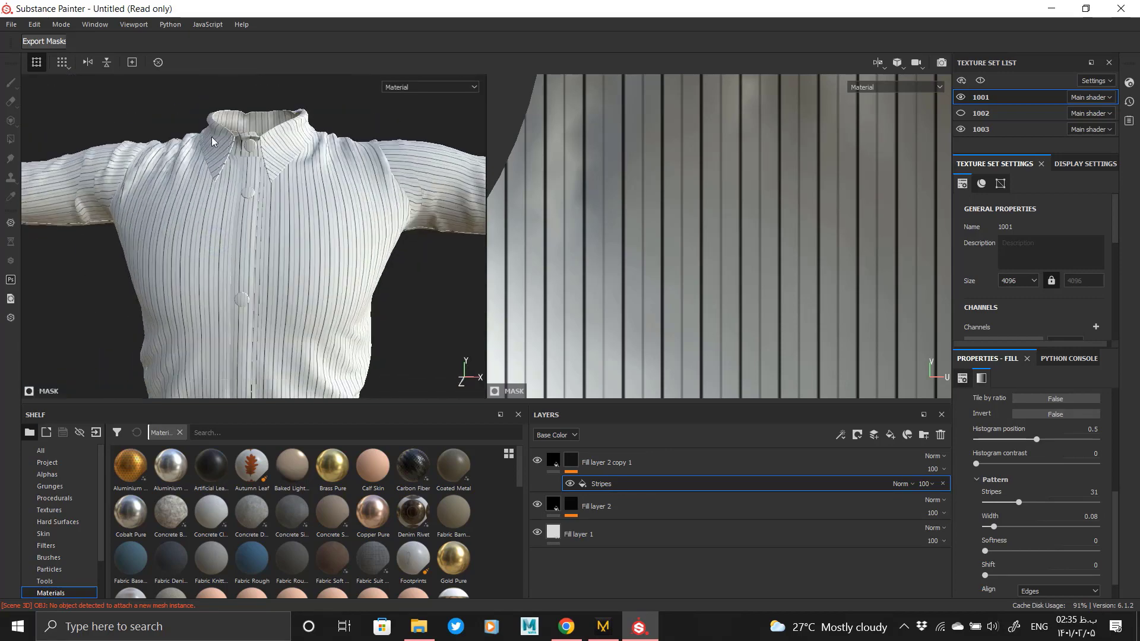
alt+drag(212, 143, 275, 229)
alt+right_drag(222, 142, 255, 189)
alt+middle_drag(254, 189, 277, 273)
alt+drag(173, 285, 238, 289)
alt+right_drag(238, 289, 308, 332)
scroll(996, 551, up, 3)
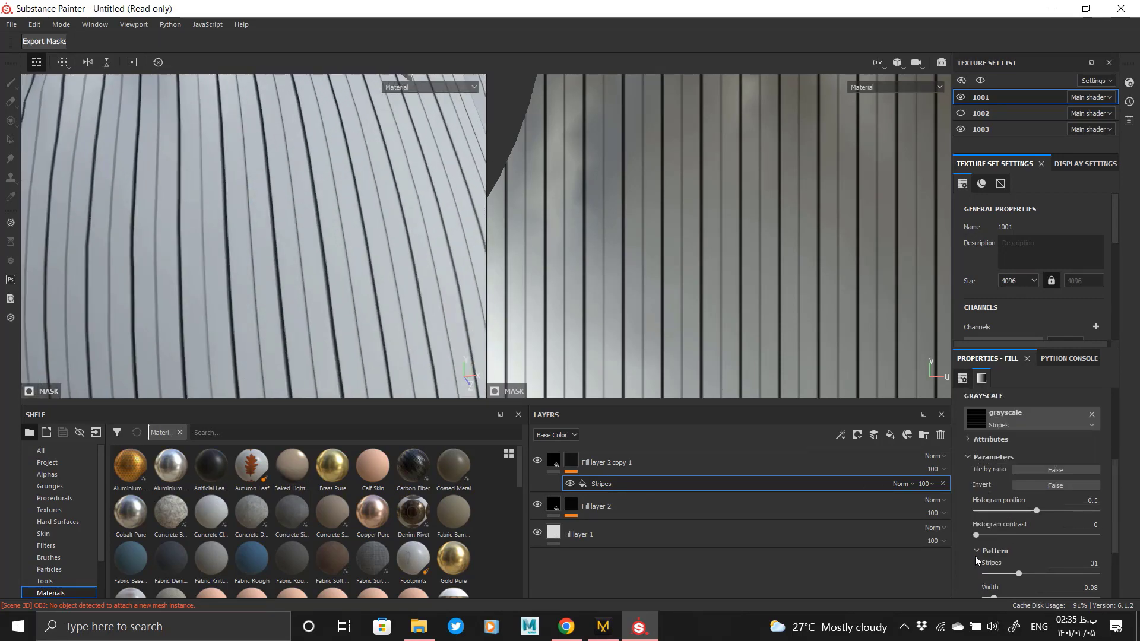
alt+right_drag(226, 246, 346, 355)
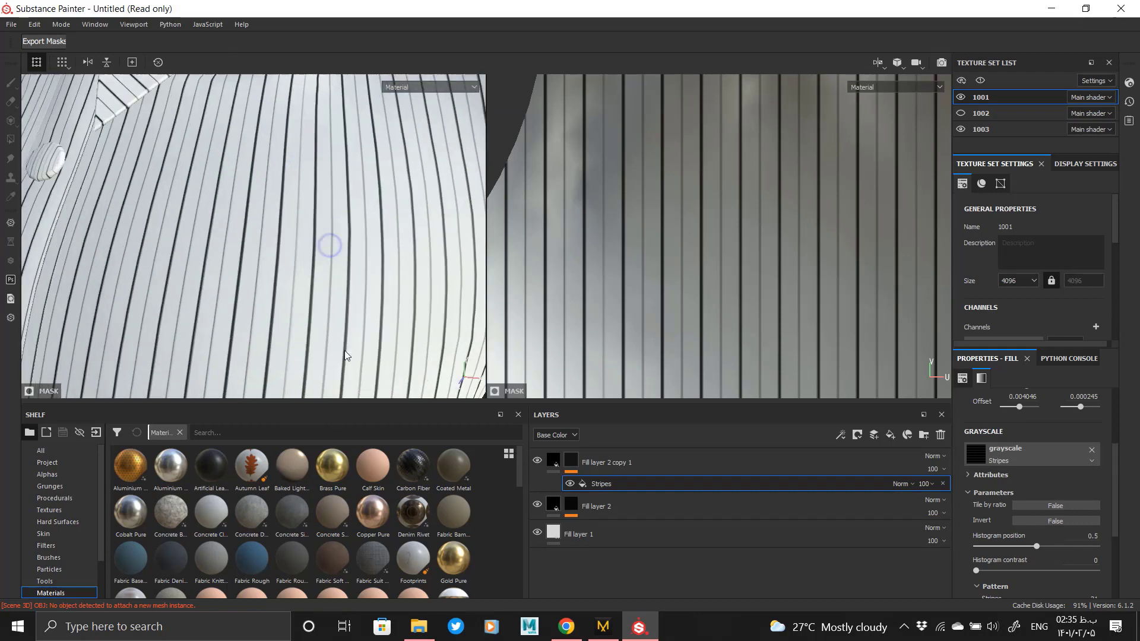
alt+right_drag(324, 313, 483, 287)
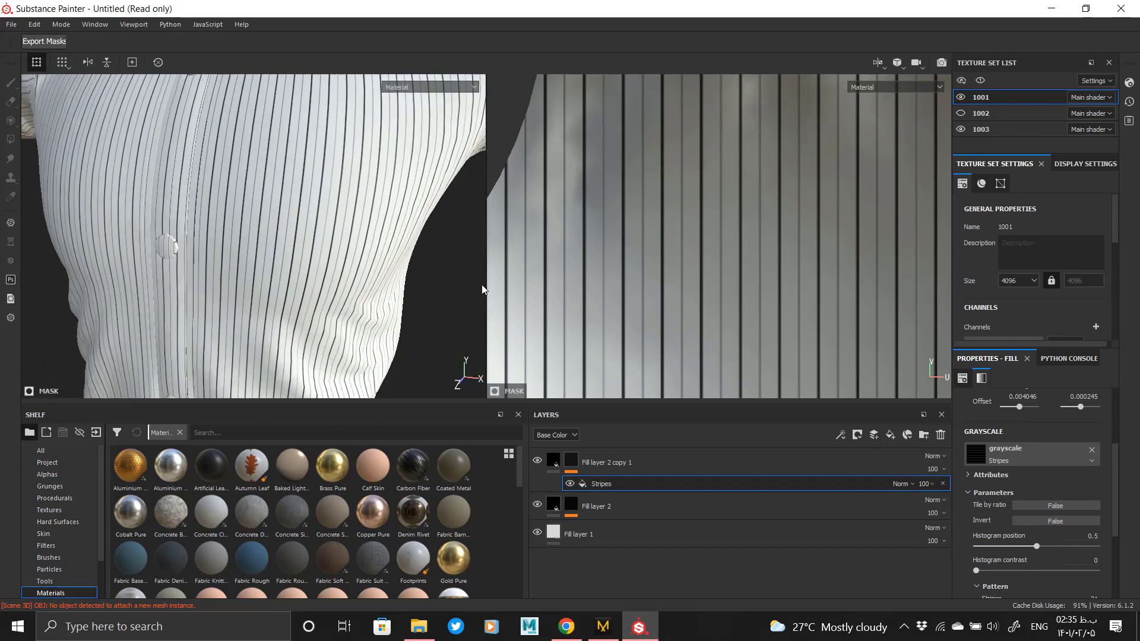
- Try a white base color on Fill layer 2 copy 1 and restore it to black
click(559, 468)
click(1027, 543)
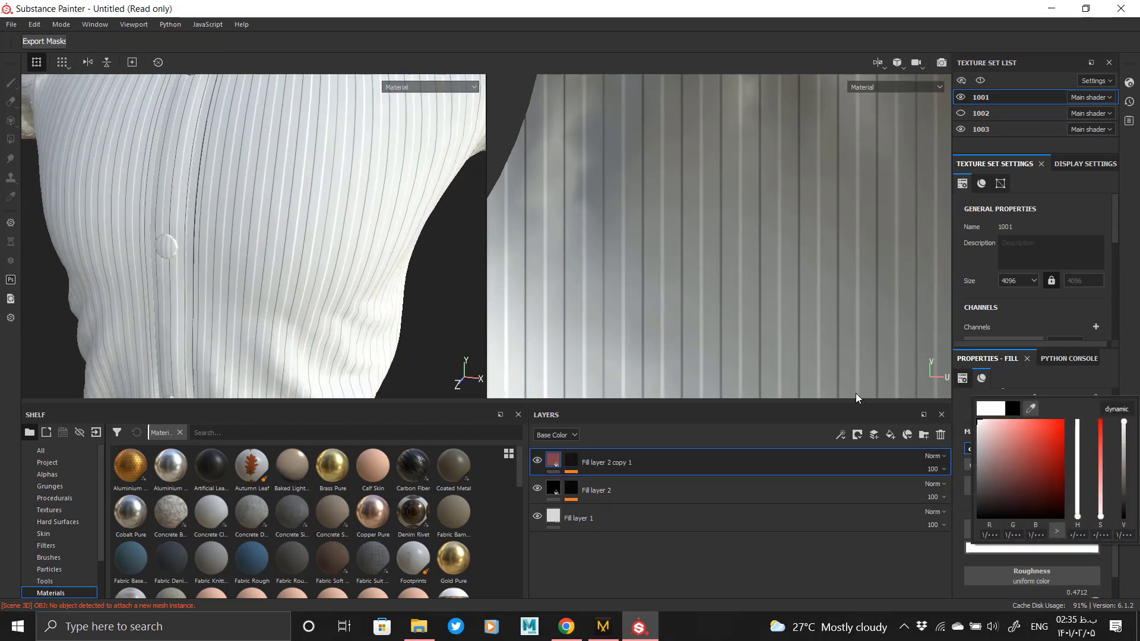
click(862, 556)
alt+right_drag(407, 285, 267, 231)
alt+middle_drag(267, 231, 318, 207)
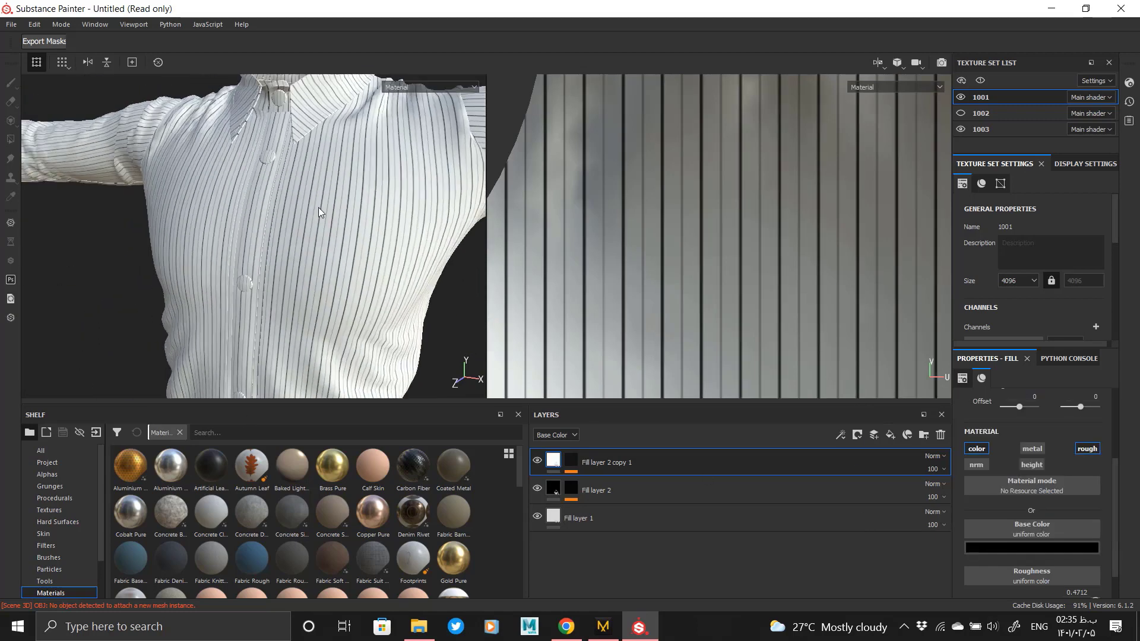
alt+right_drag(318, 208, 322, 265)
alt+drag(322, 266, 349, 264)
alt+right_drag(348, 265, 326, 241)
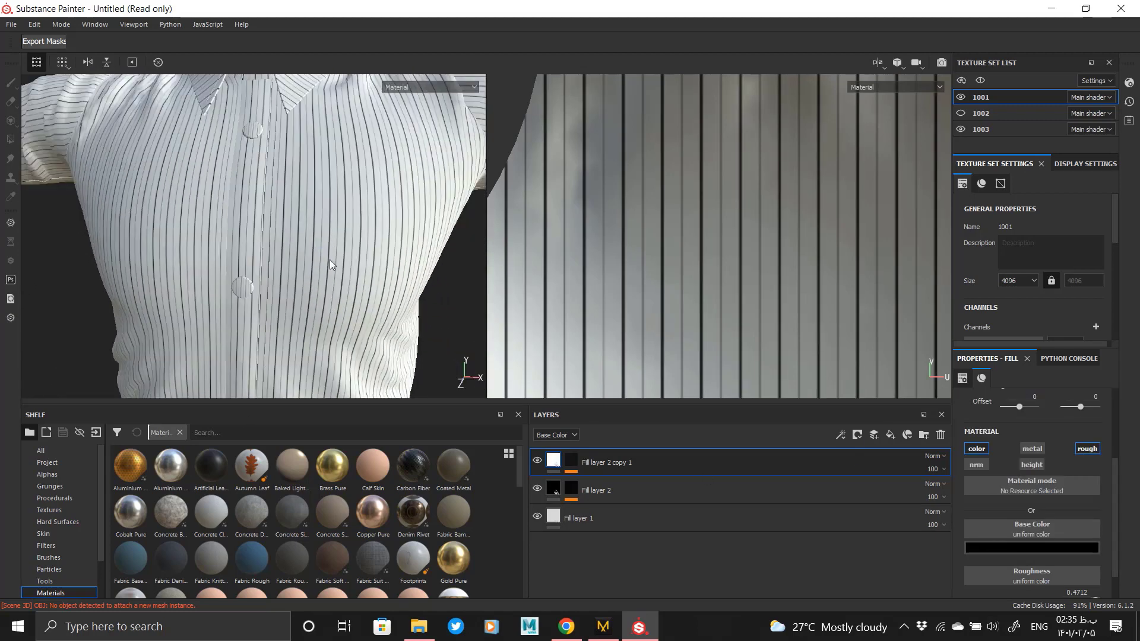
right_click(688, 472)
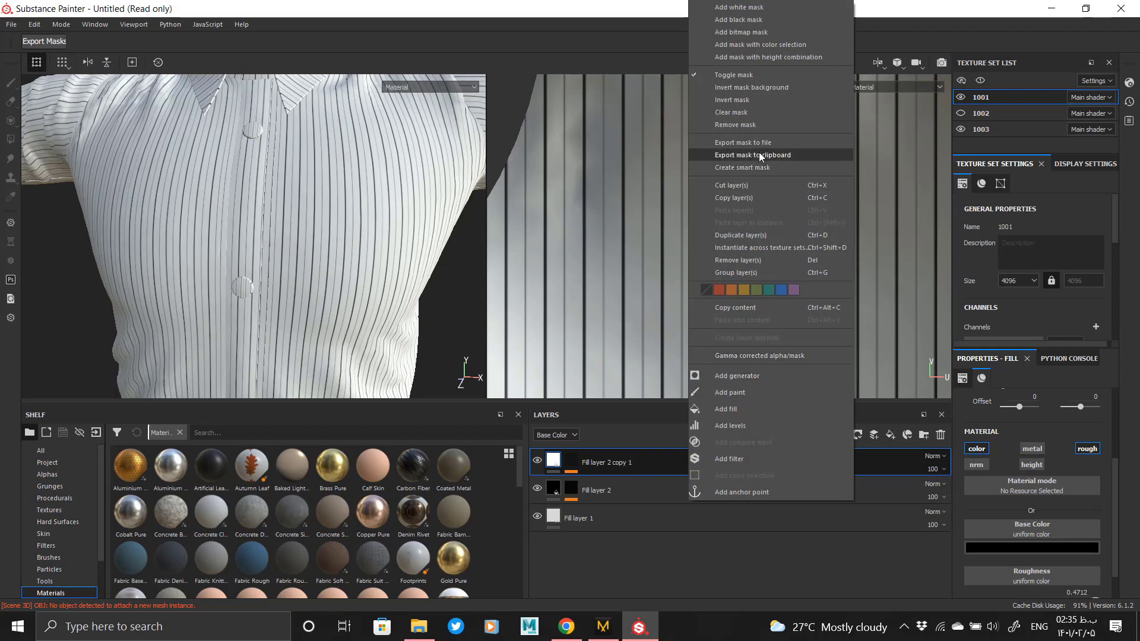
click(741, 242)
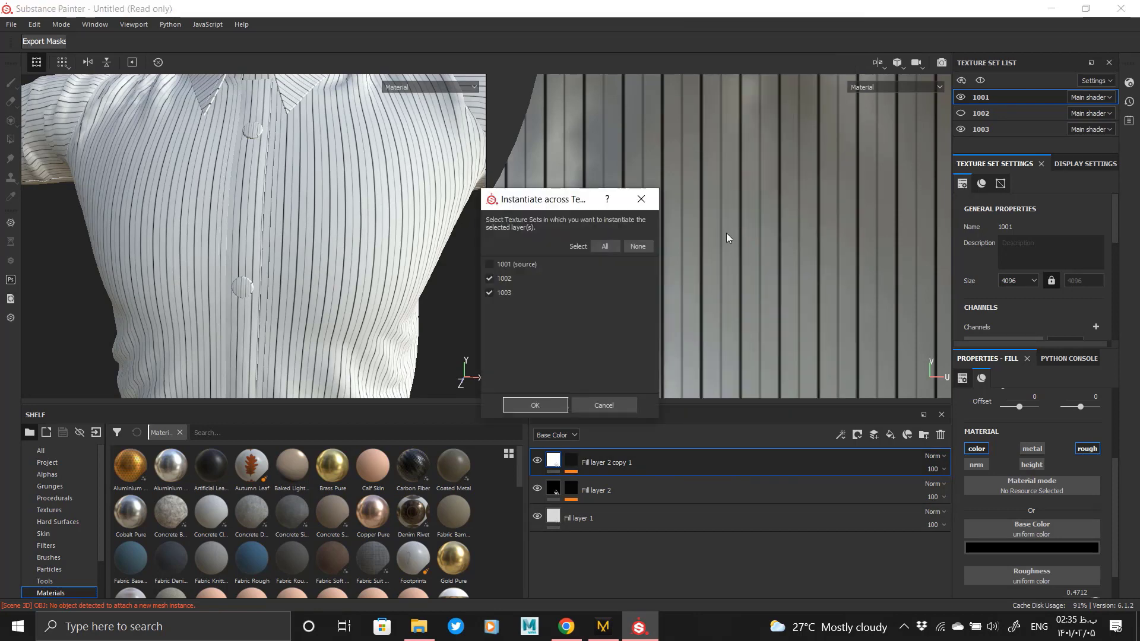
click(653, 198)
- Duplicate Fill layer 2 copy 1 and view only the duplicate's mask on the shirt
right_click(675, 464)
click(757, 237)
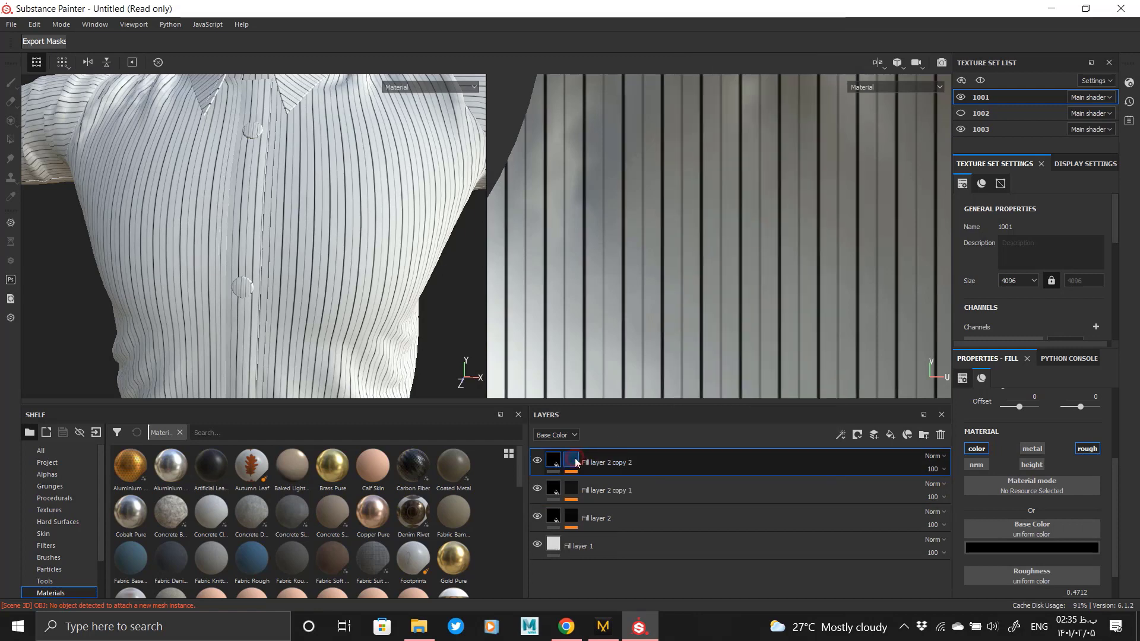
alt+click(574, 461)
scroll(431, 336, down, 4)
alt+drag(279, 243, 308, 246)
alt+middle_drag(398, 192, 341, 287)
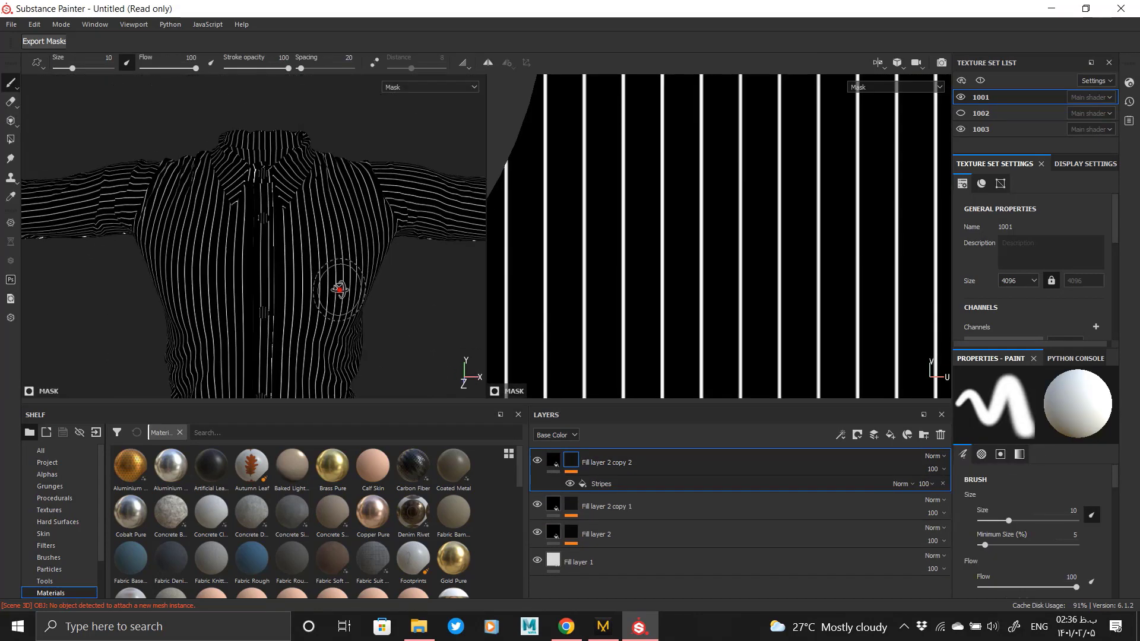
- Set the width of the stripes in the mask of Fill layer 2 copy 2 to 0.54
alt+drag(340, 287, 296, 293)
click(556, 464)
click(573, 463)
click(621, 482)
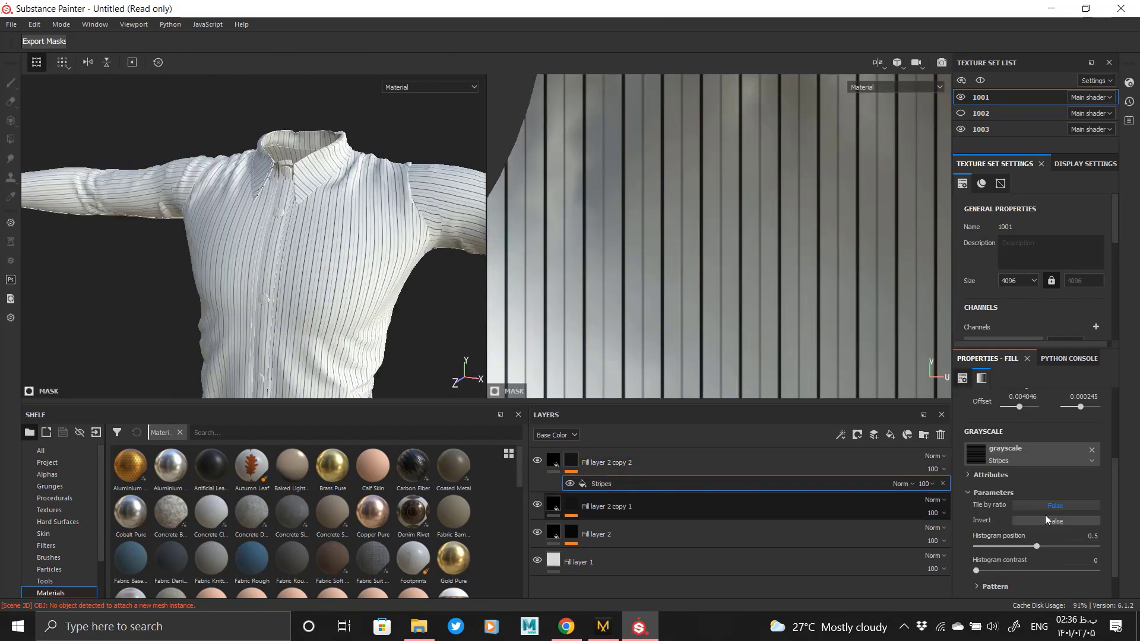
scroll(1040, 526, up, 1)
scroll(1037, 532, down, 2)
click(995, 550)
scroll(999, 529, down, 3)
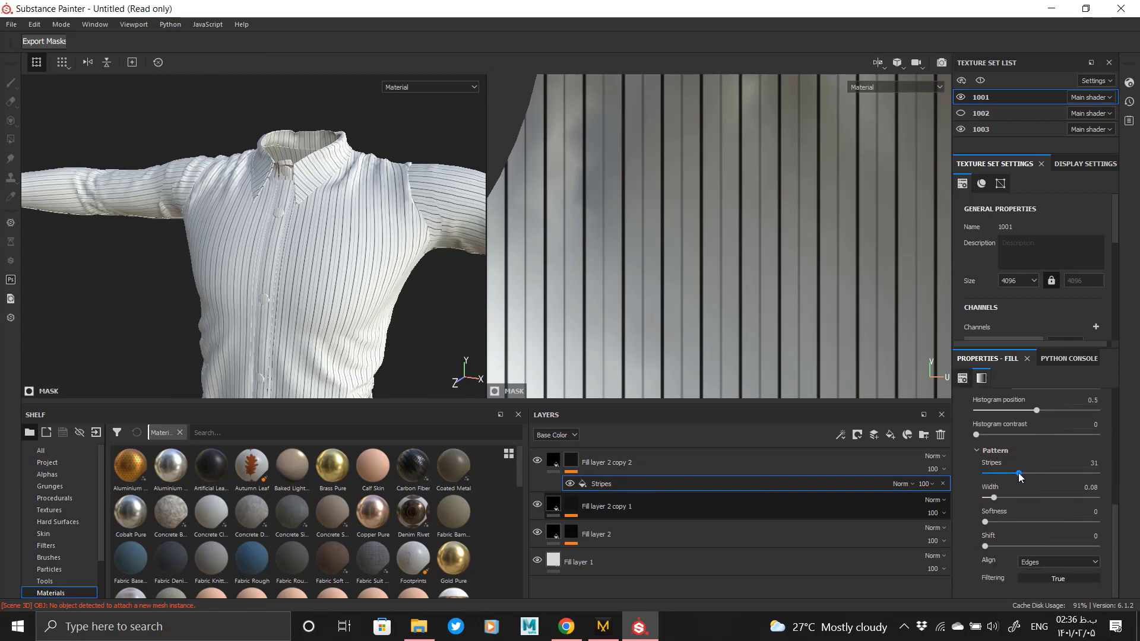
drag(1018, 499, 1046, 502)
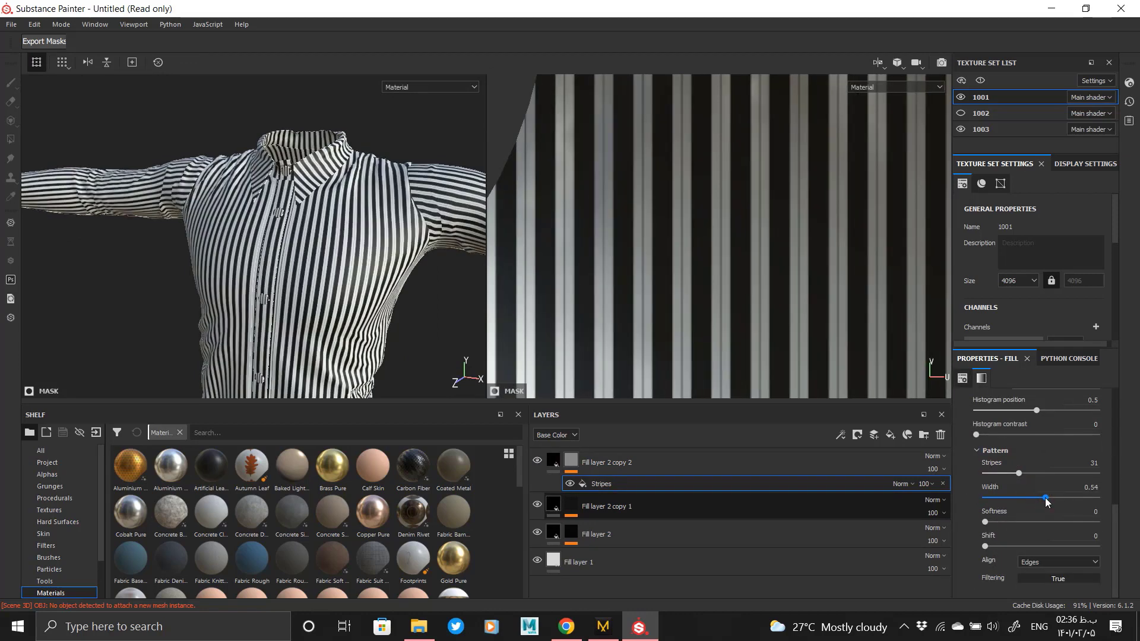
- Reduce the stripes in the mask of Fill layer 2 copy 2 to 5 and set their width to 0.18
alt+middle_drag(355, 314, 333, 250)
alt+right_drag(333, 249, 380, 262)
alt+drag(380, 261, 401, 255)
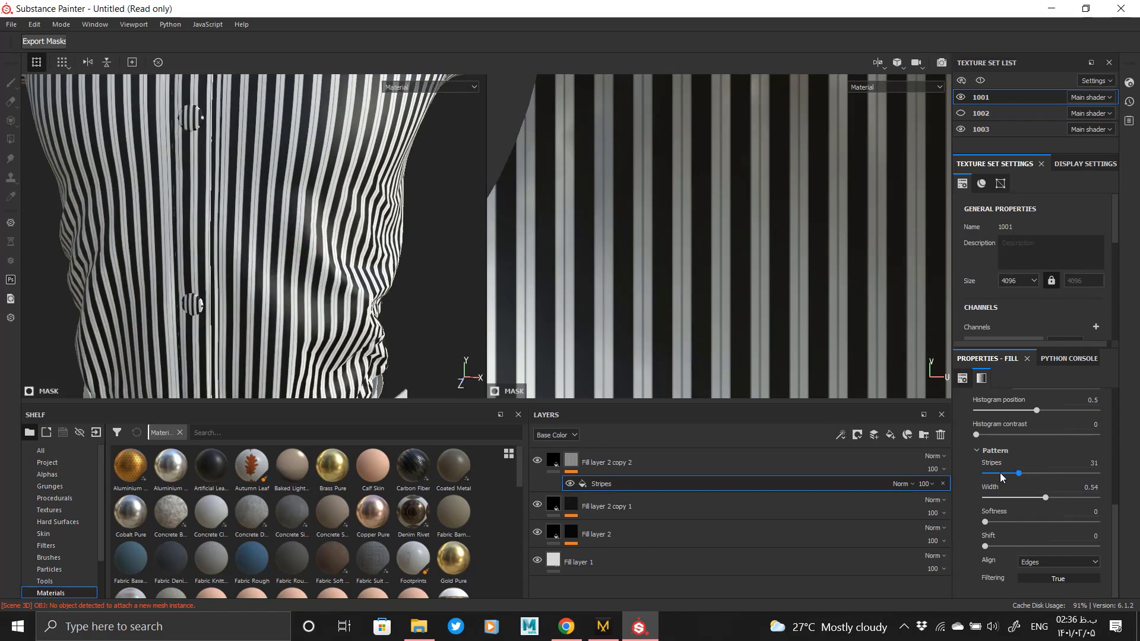
drag(1000, 472, 989, 473)
drag(1046, 498, 1004, 497)
scroll(407, 242, down, 5)
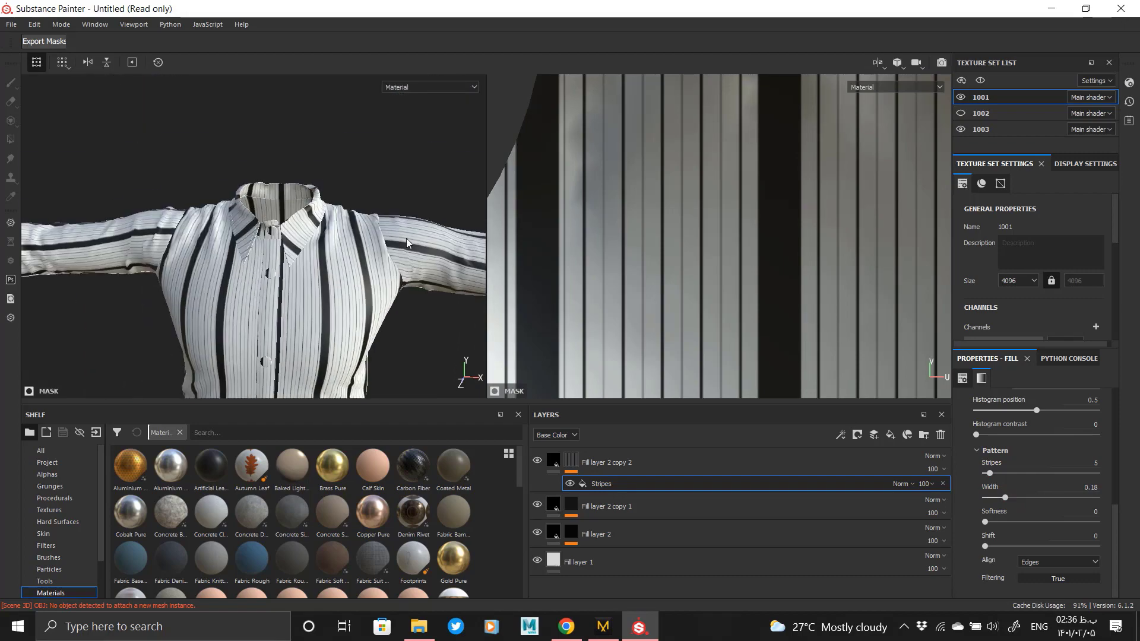
- Examine the wide black stripes between the thin ones on the shirt model and across its UV pieces
alt+drag(406, 242, 338, 174)
scroll(338, 174, up, 5)
alt+drag(368, 220, 374, 246)
alt+middle_drag(267, 315, 311, 119)
scroll(633, 241, down, 8)
alt+middle_drag(617, 321, 739, 208)
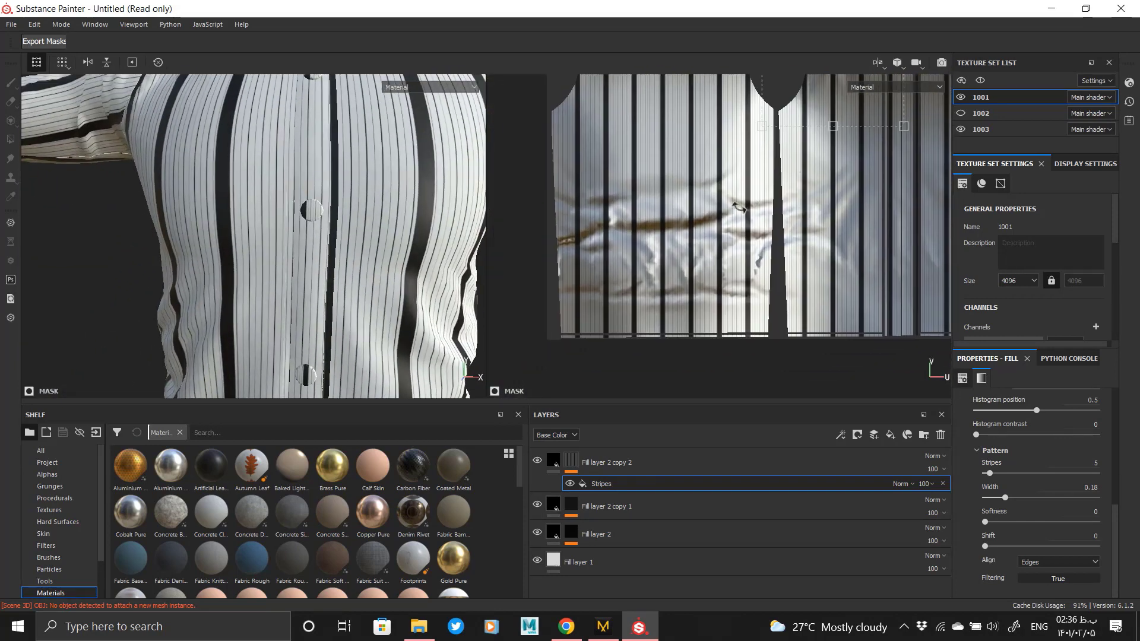
scroll(739, 207, up, 6)
alt+middle_drag(699, 295, 583, 414)
alt+middle_drag(807, 169, 697, 263)
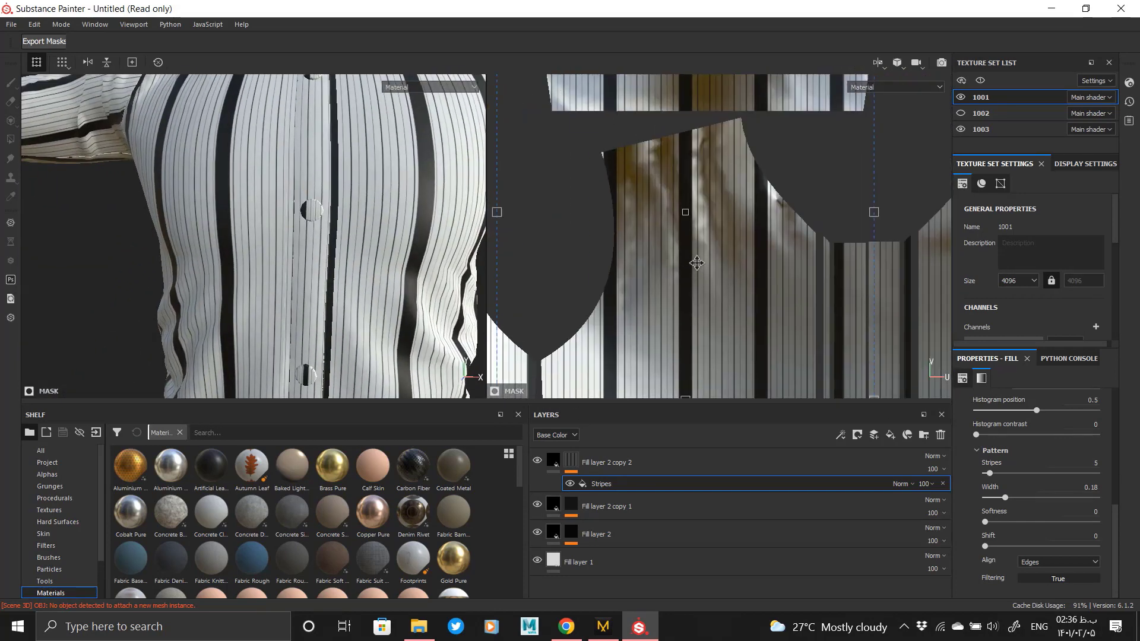
scroll(696, 262, up, 3)
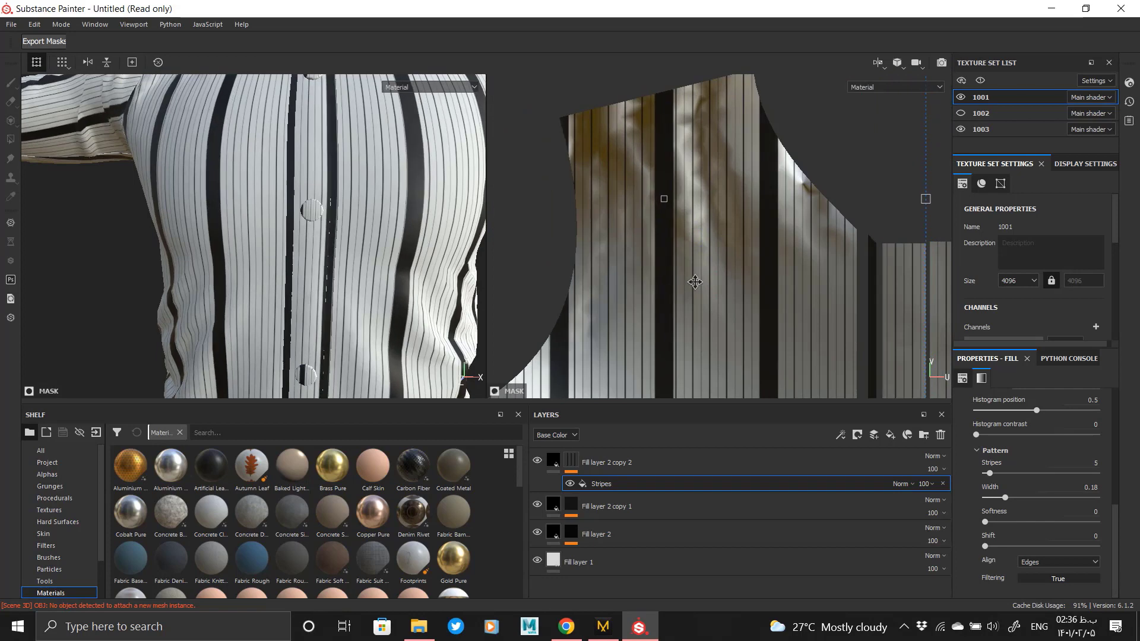
alt+right_drag(376, 229, 375, 97)
alt+drag(323, 208, 267, 219)
alt+middle_drag(312, 237, 314, 344)
alt+right_drag(319, 197, 320, 386)
alt+middle_drag(324, 357, 306, 279)
- Change the base color of Fill layer 2 copy 2 from black to a light grey
click(553, 461)
click(1001, 514)
drag(983, 430, 977, 430)
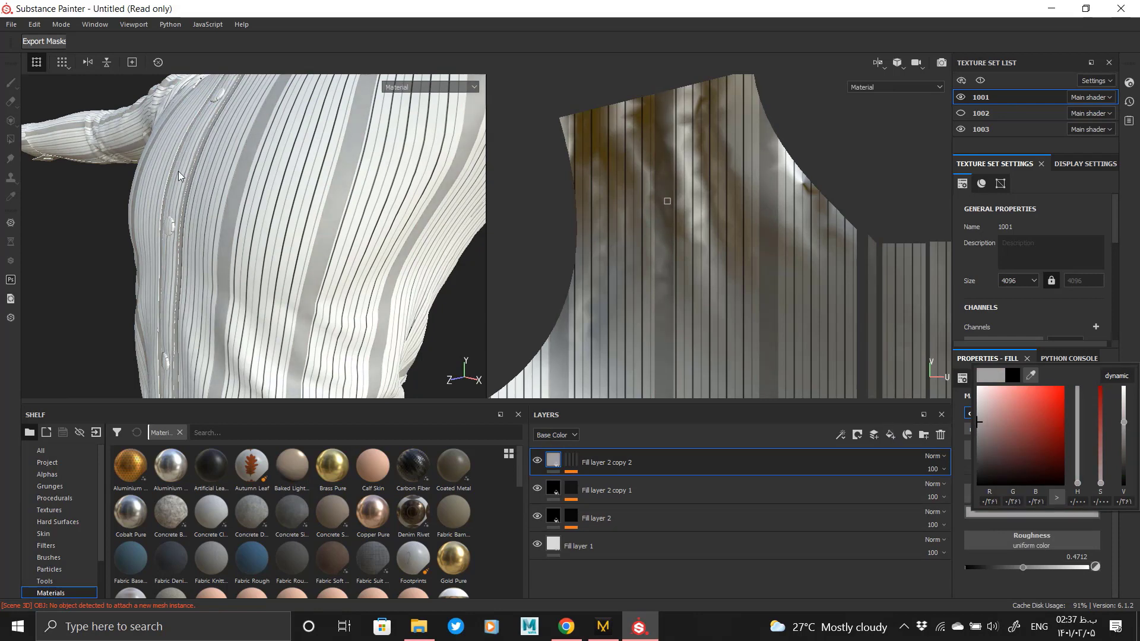
- Examine the wide grey stripes on the shirt's front, shoulder and collar from several angles
alt+drag(178, 171, 289, 198)
alt+right_drag(290, 198, 377, 208)
alt+middle_drag(376, 207, 351, 178)
alt+drag(351, 178, 198, 262)
alt+right_drag(198, 262, 276, 194)
alt+middle_drag(277, 195, 307, 204)
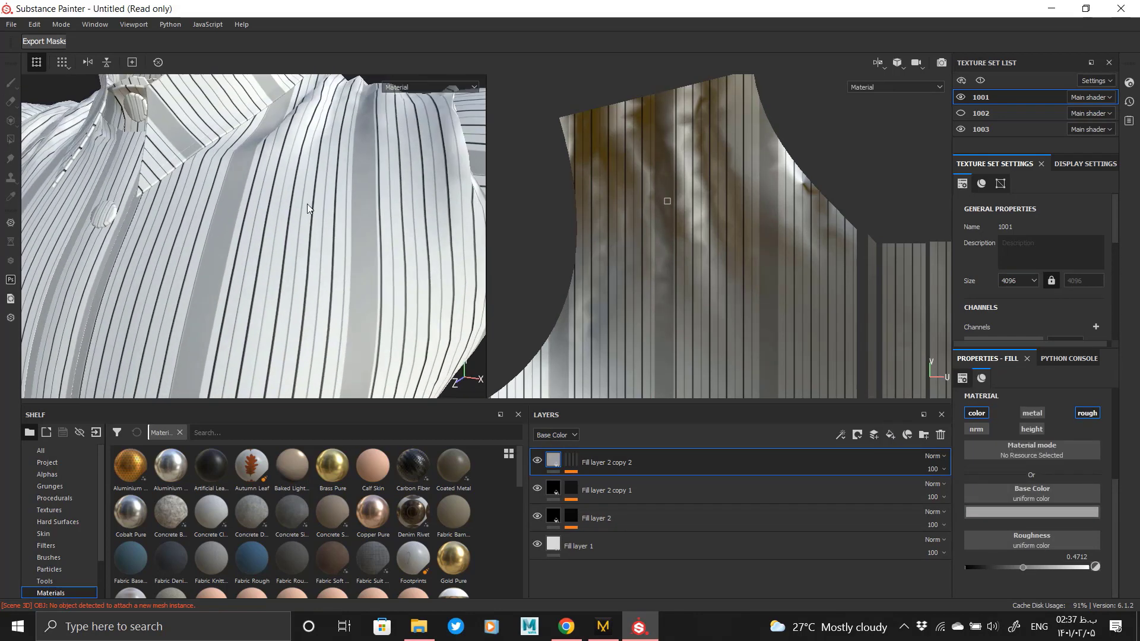
alt+drag(343, 280, 333, 204)
alt+right_drag(333, 204, 298, 94)
alt+middle_drag(330, 237, 338, 181)
alt+drag(338, 180, 315, 179)
mouse_move(315, 179)
alt+right_down()
mouse_move(334, 230)
mouse_move(306, 193)
alt+right_up()
alt+middle_drag(306, 193, 368, 320)
alt+right_drag(368, 321, 389, 344)
alt+middle_drag(388, 344, 383, 356)
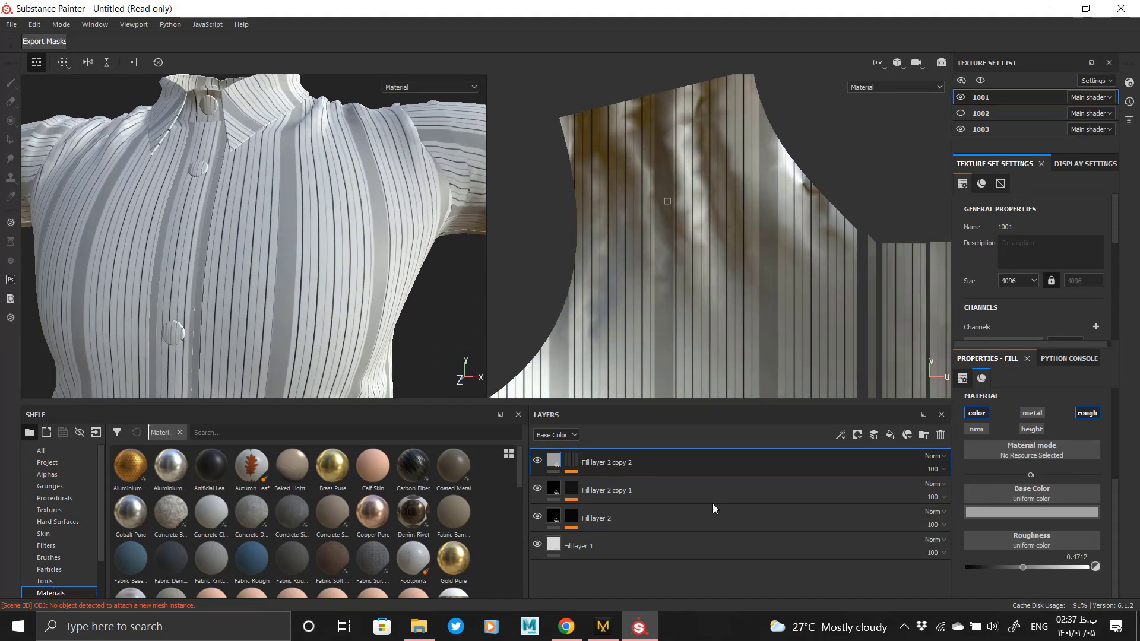
- Add a fill layer with a black mask above the stripe layers and apply the Fiber Glass Edge Wear generator to the mask
click(889, 435)
right_click(549, 462)
click(623, 289)
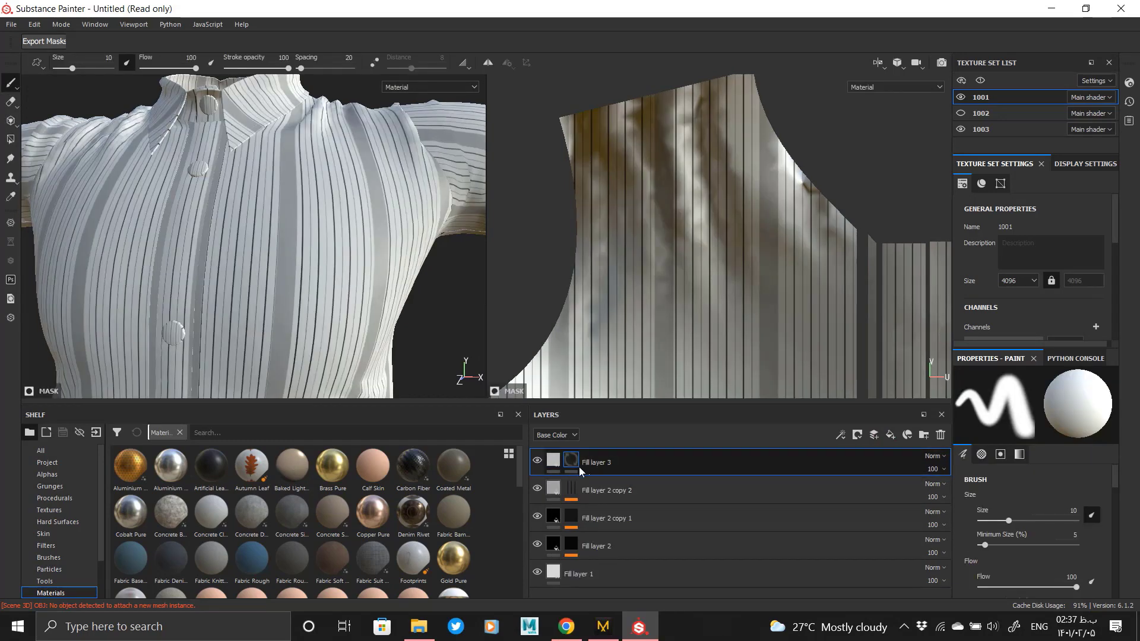
right_click(571, 460)
click(607, 337)
click(1036, 398)
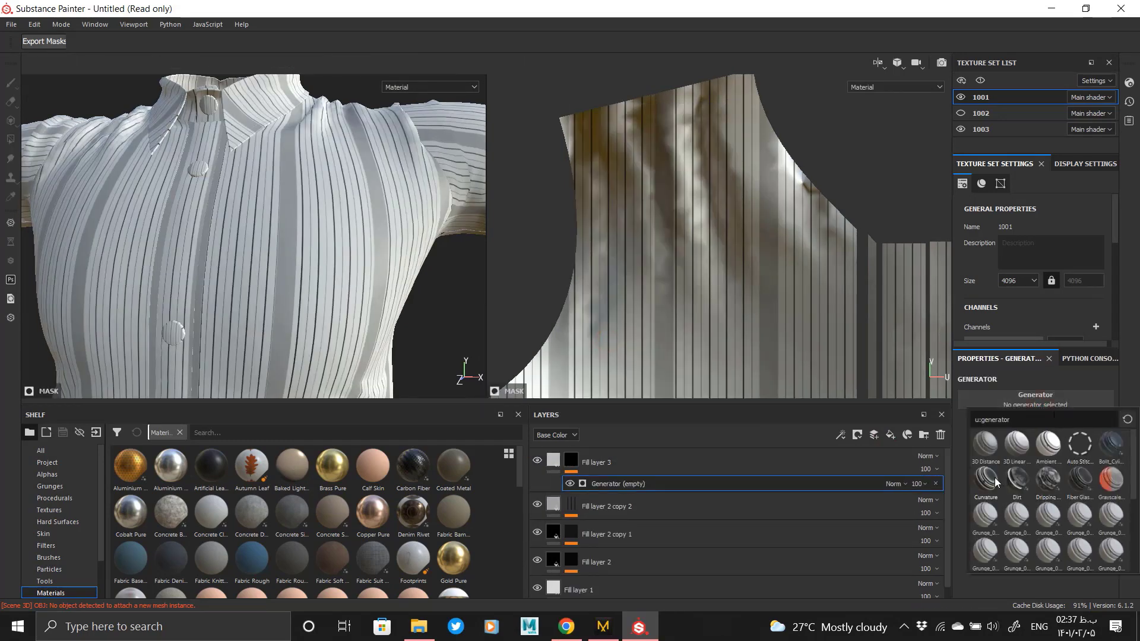
mouse_move(996, 481)
- View only the mask of Fill layer 3 and set the generator's Wear Level to 0.33
alt+click(573, 461)
click(622, 486)
drag(1063, 489, 1014, 491)
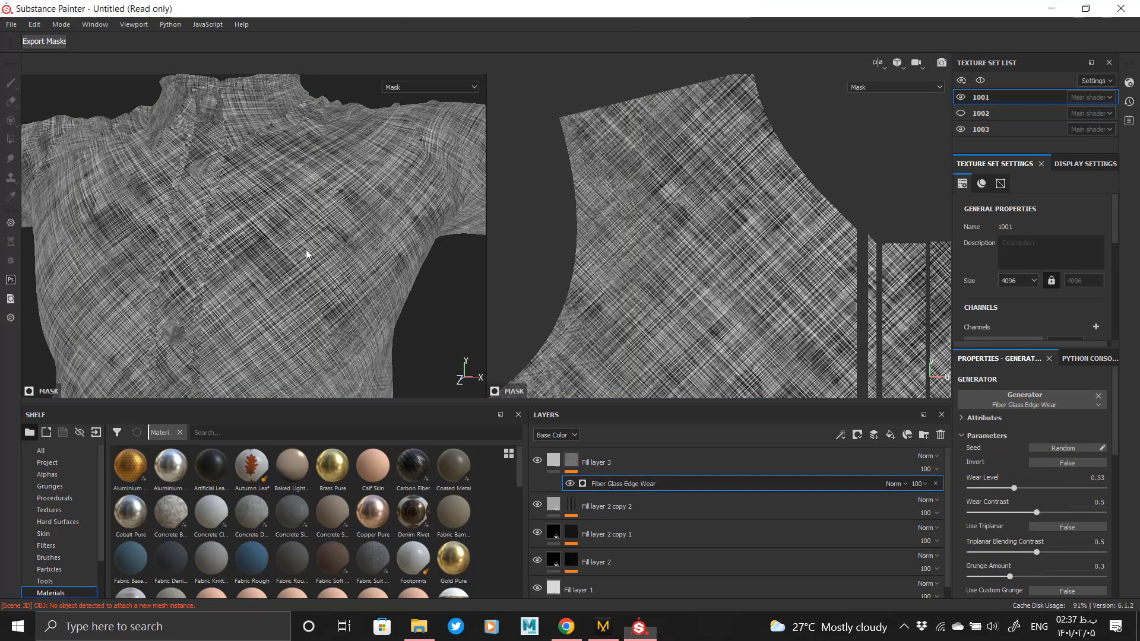
- Disable the metallic, roughness and normal channels of Fill layer 3 and set its base color to a mid grey
click(551, 462)
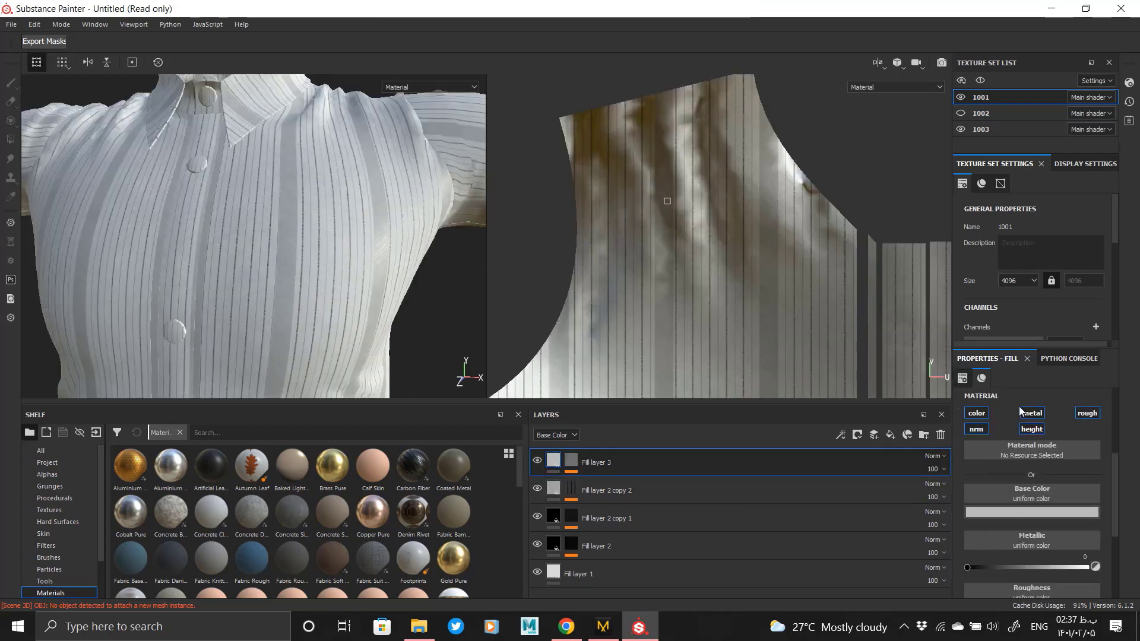
click(976, 429)
click(1018, 512)
drag(1000, 440, 863, 432)
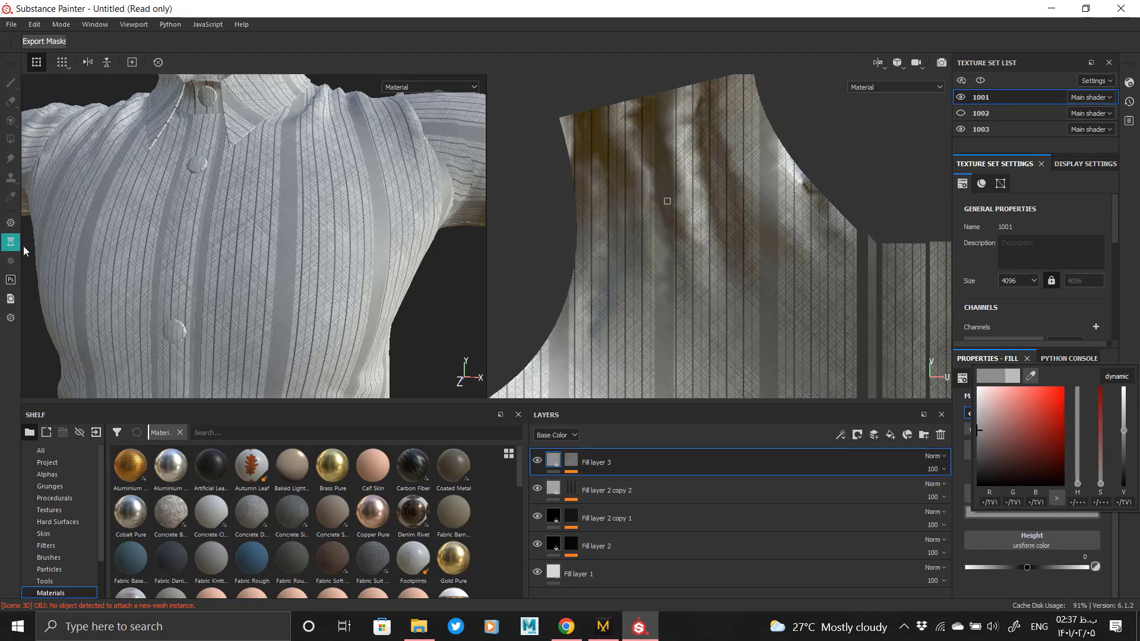
- Disable the color channel of Fill layer 3 and set its Height to -0.0288
click(990, 526)
click(976, 412)
drag(1026, 520, 1023, 523)
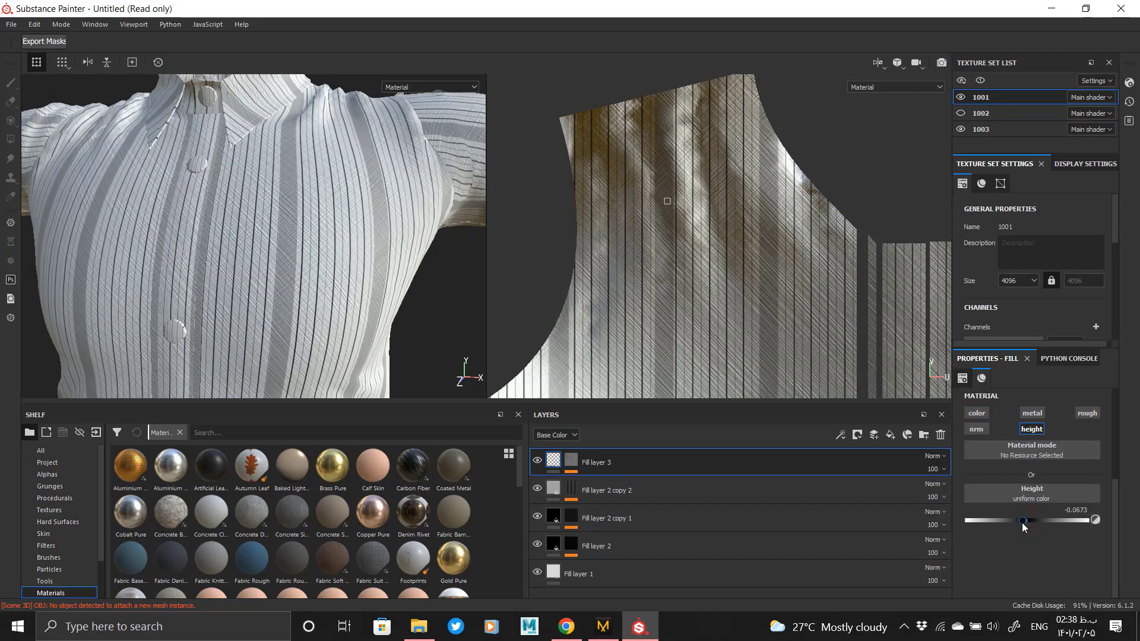
- View the mask of Fill layer 3 and set its generator's Wear Contrast to 0.15 and Wear Level to 0.17
alt+right_drag(265, 196, 266, 148)
alt+right_drag(330, 269, 330, 208)
alt+drag(331, 270, 309, 225)
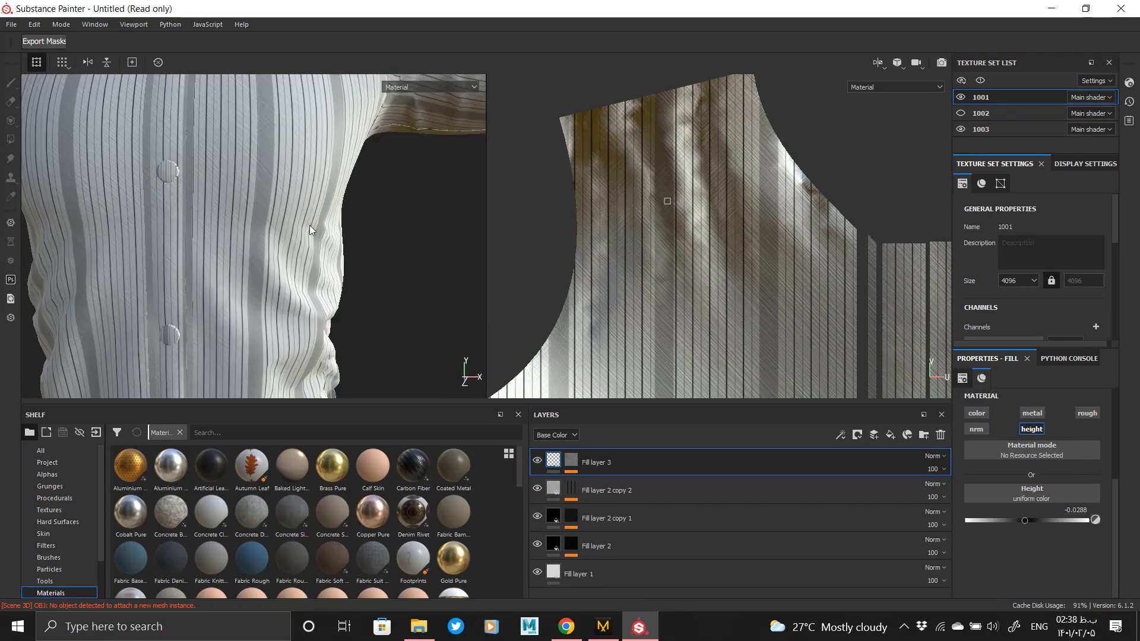
alt+right_drag(310, 237, 299, 297)
alt+drag(299, 267, 252, 241)
alt+right_drag(252, 241, 255, 190)
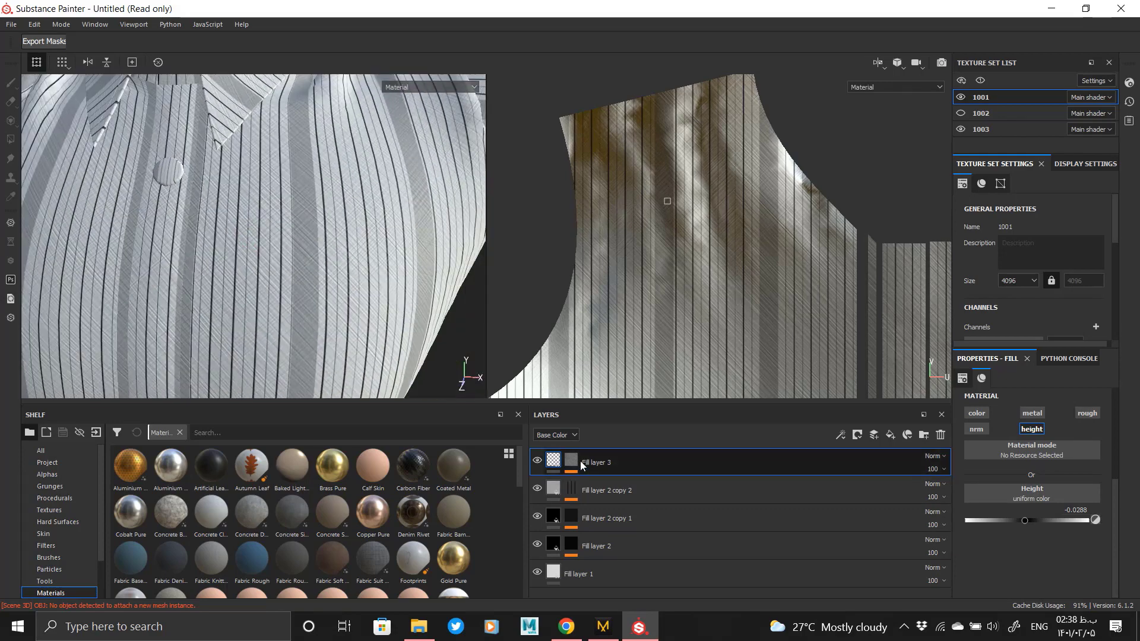
alt+click(572, 462)
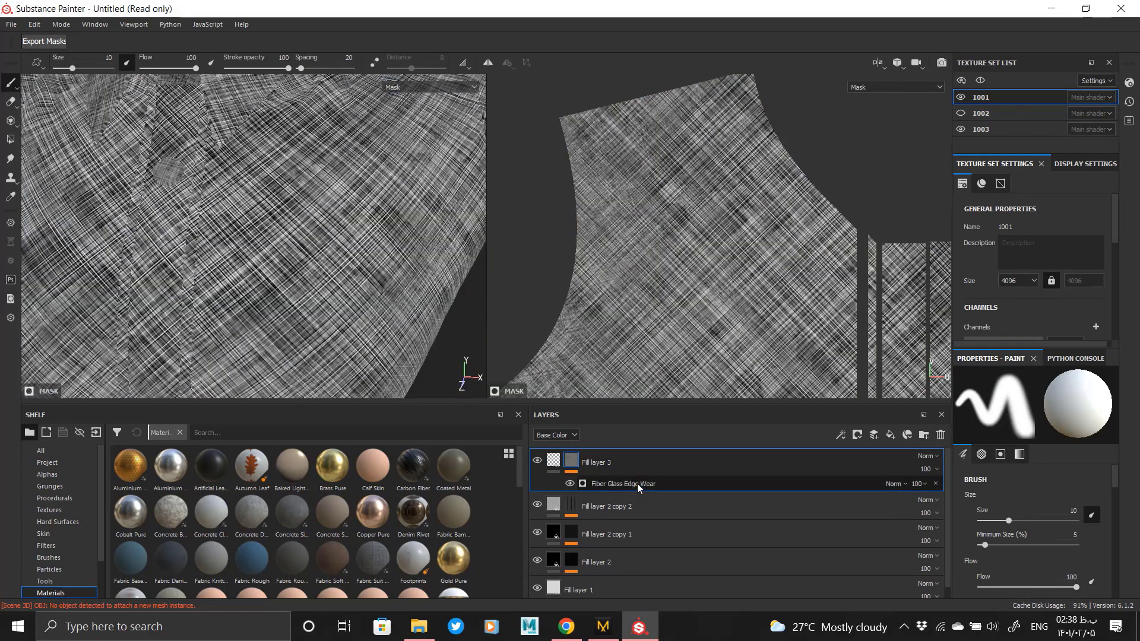
click(636, 483)
drag(1037, 511, 1132, 516)
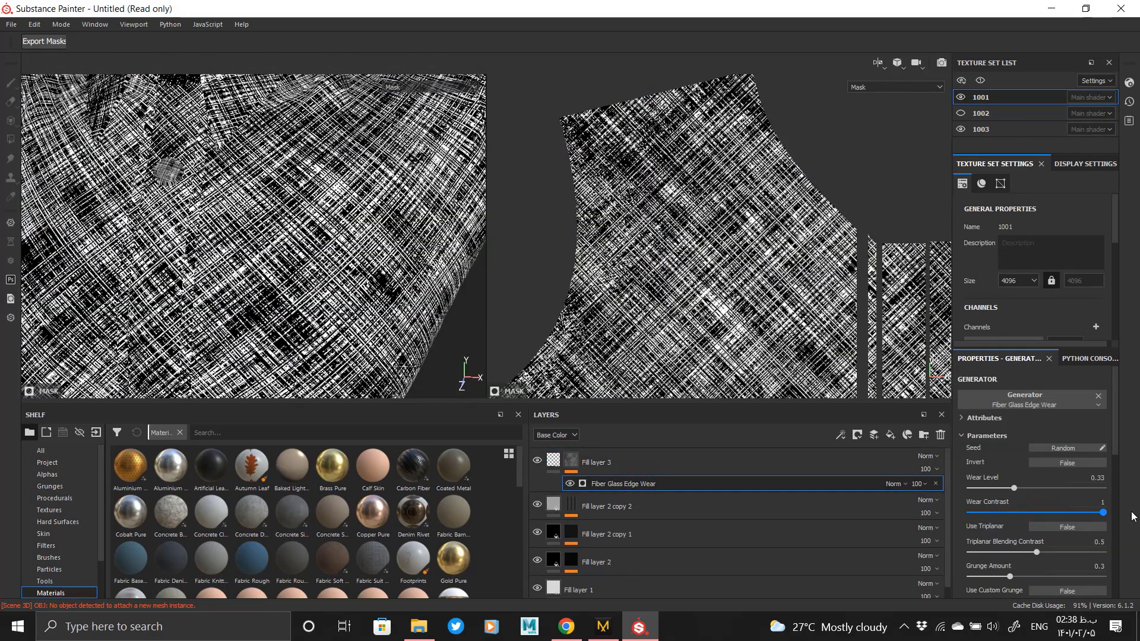
drag(930, 513, 993, 489)
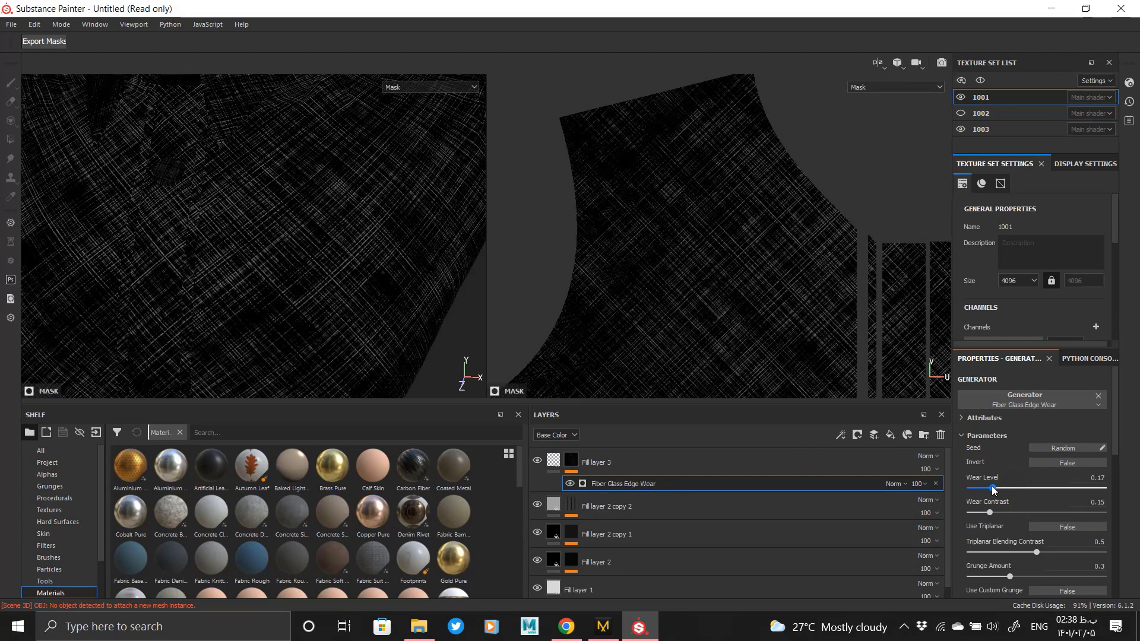
- Try other Grunge Amount, Ambient Occlusion Masking and Curvature Weight values on the generator and return them to 0.3, 0.5 and 0.25
scroll(341, 196, down, 6)
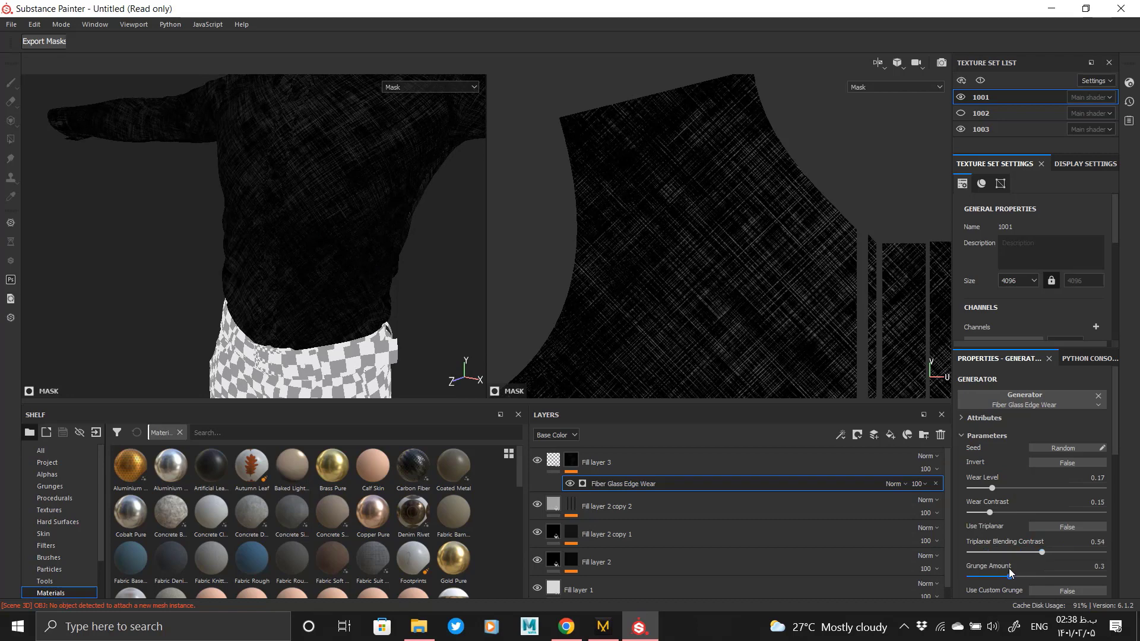
drag(1049, 577, 1007, 579)
scroll(1003, 541, down, 3)
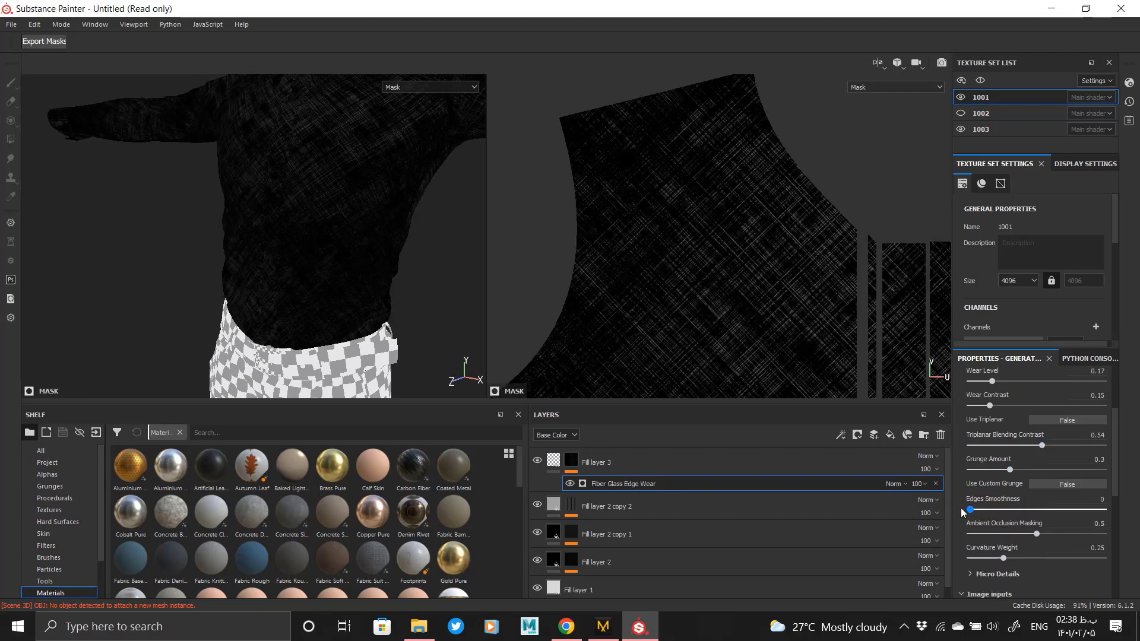
drag(1084, 532, 1015, 558)
drag(1004, 557, 1002, 557)
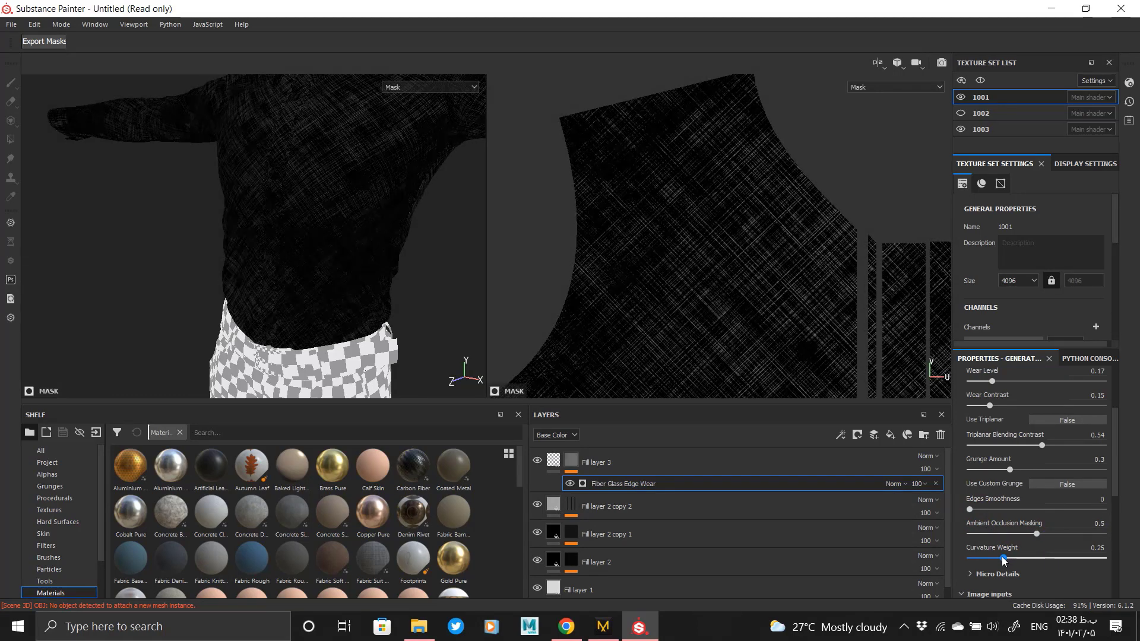
scroll(1002, 556, down, 2)
- Try a Height of -0.0962 on Fill layer 3 and check the fabric relief on the shirt
alt+drag(222, 201, 312, 252)
click(553, 460)
scroll(297, 232, up, 5)
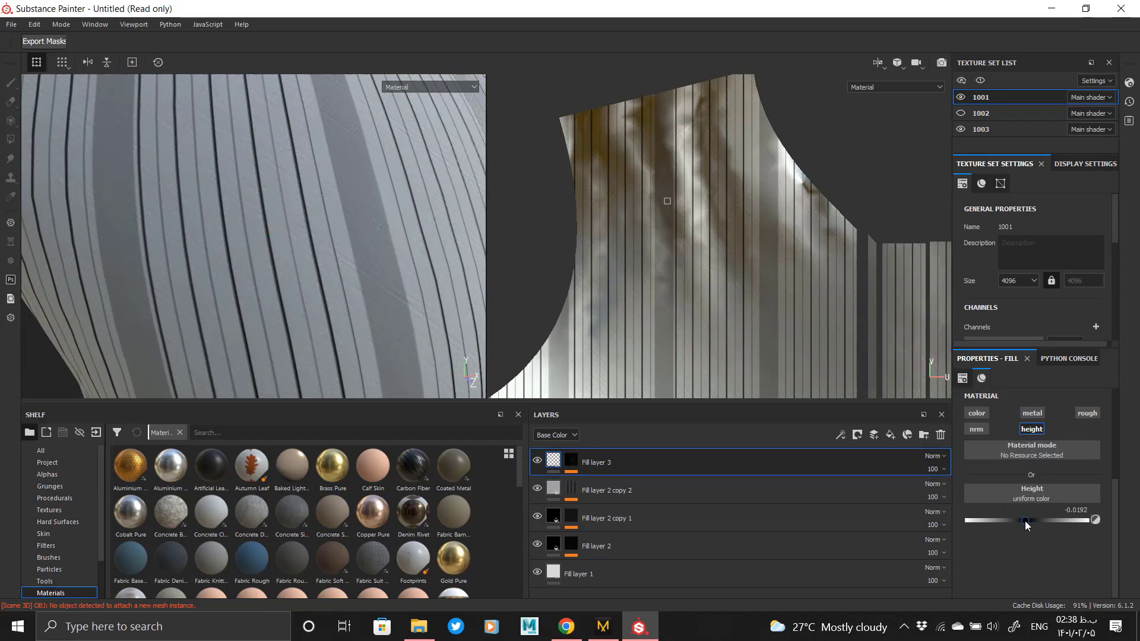
drag(1024, 521, 1021, 521)
scroll(352, 340, down, 5)
scroll(211, 181, up, 2)
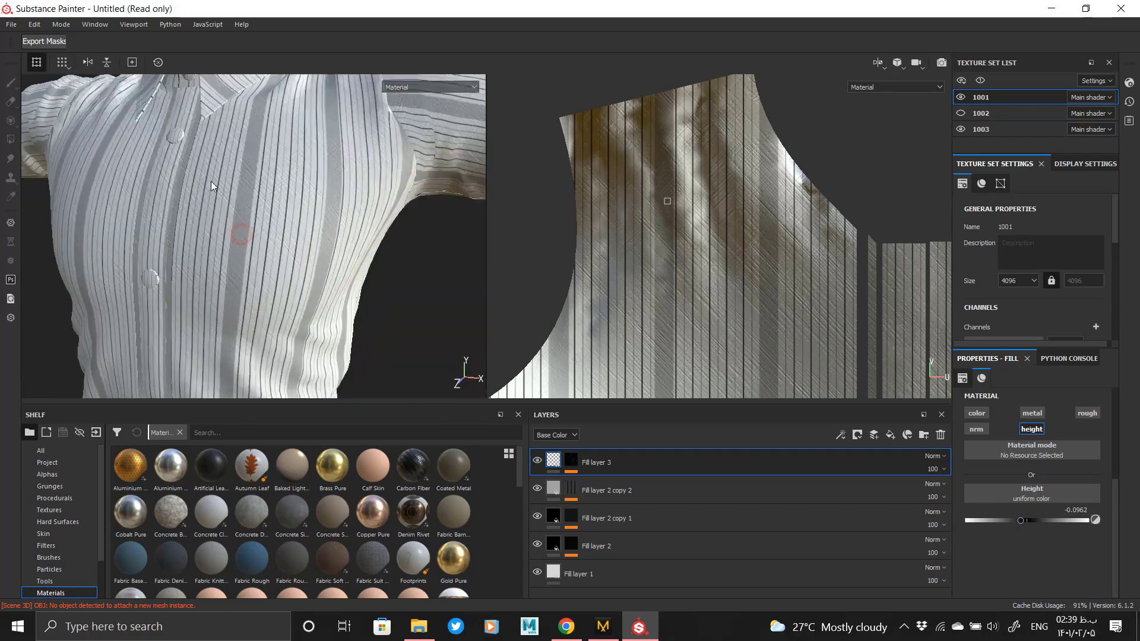
- Recheck the generator mask of Fill layer 3 and set the layer's Height to 0.0385
alt+drag(212, 181, 463, 345)
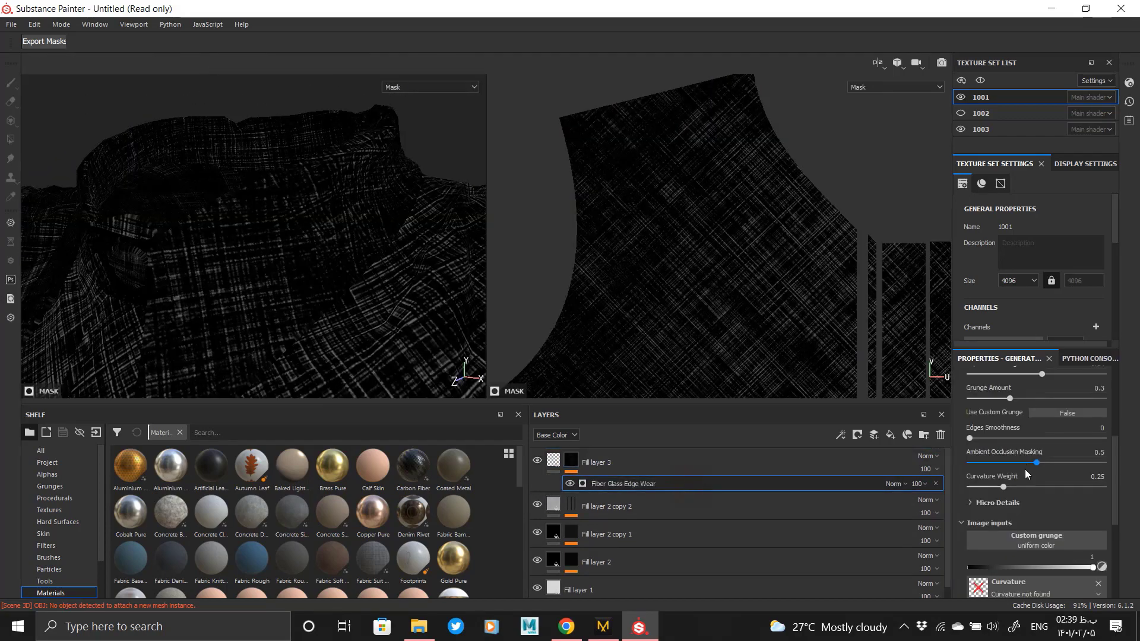
alt+drag(275, 327, 14, 37)
click(550, 460)
scroll(291, 249, up, 5)
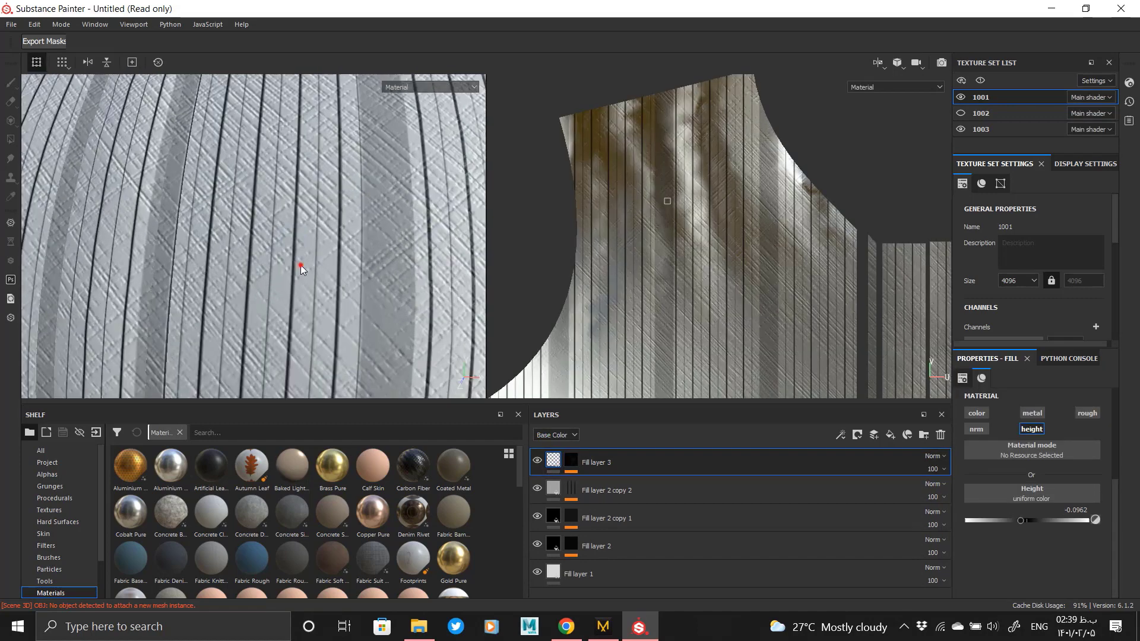
drag(1028, 522, 1030, 523)
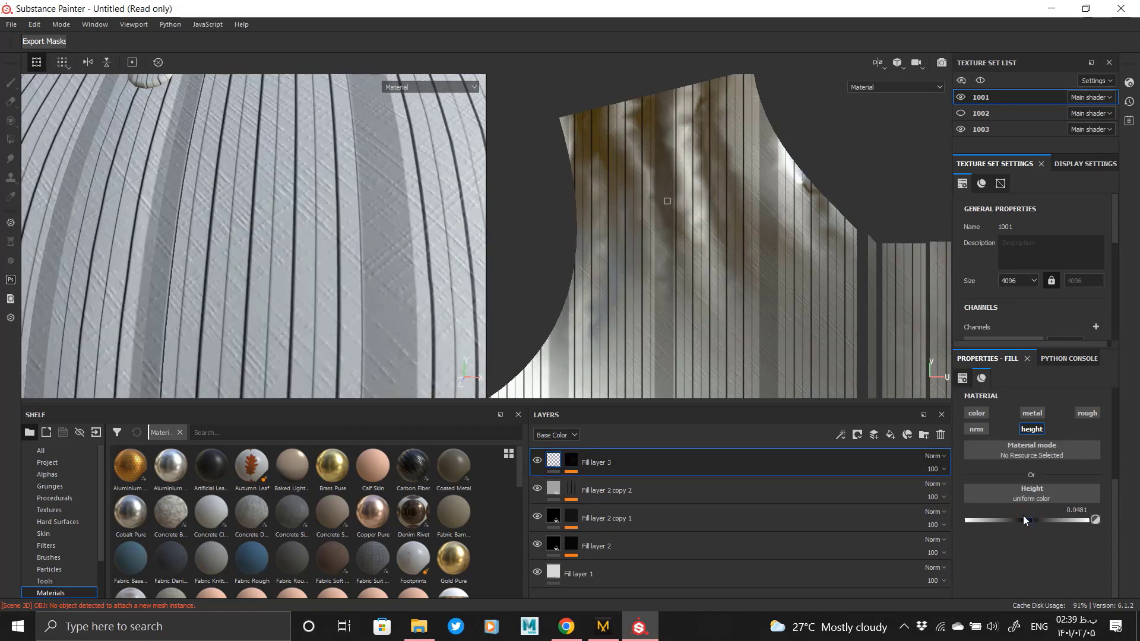
scroll(361, 266, down, 4)
alt+drag(358, 277, 275, 267)
scroll(275, 265, up, 3)
alt+drag(274, 265, 363, 266)
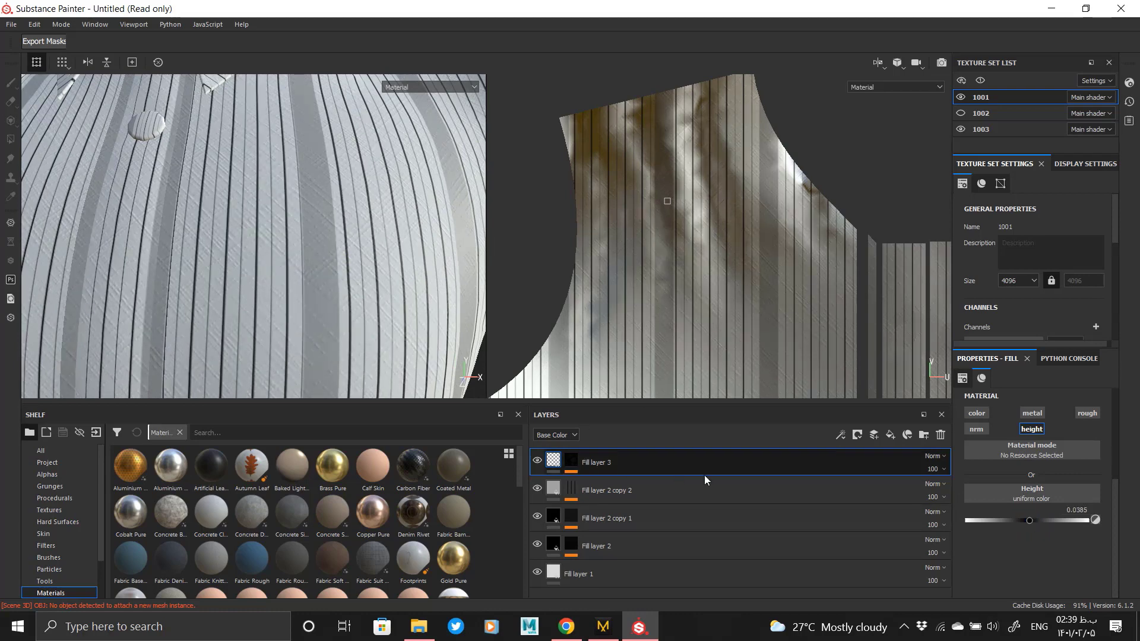
- Add another fill layer with a black mask on top of the stack and add a fill effect to its mask
click(890, 436)
right_click(563, 462)
click(644, 25)
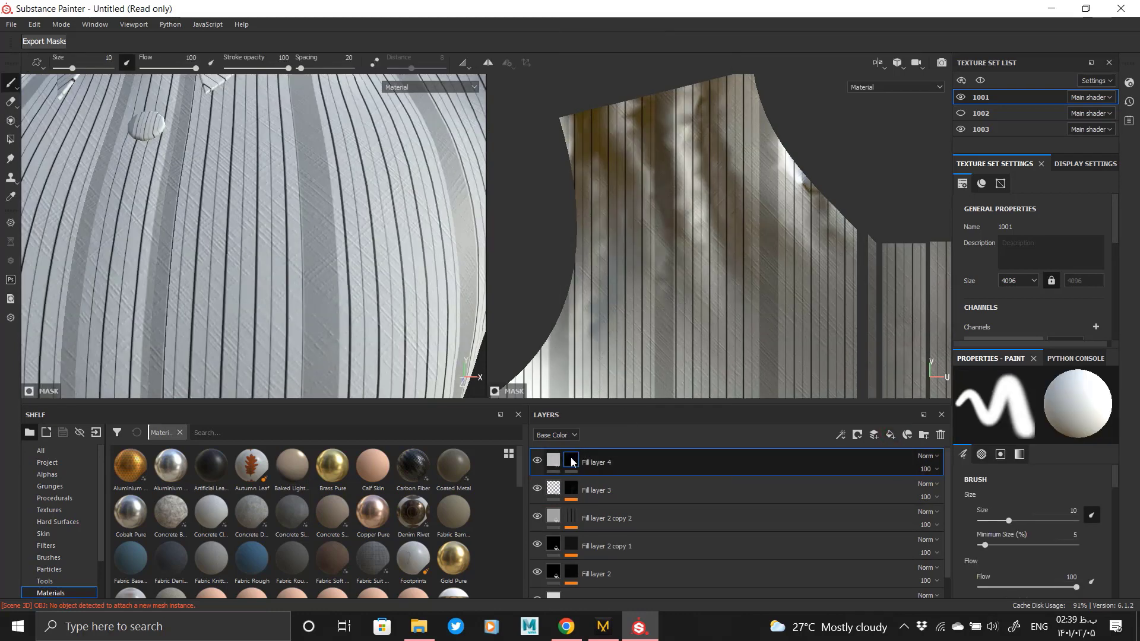
right_click(571, 460)
click(630, 366)
- Use the Circles procedural texture as the grayscale of the mask fill in Fill layer 4 and open the layer's material settings
click(1027, 419)
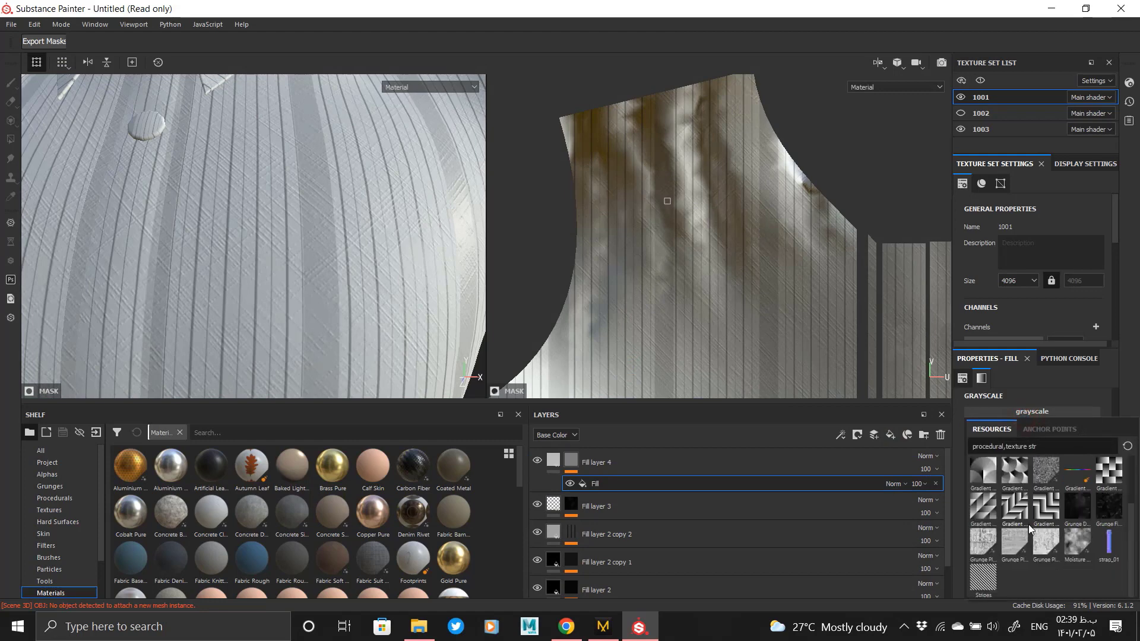
key(BackSpace)
key(BackSpace)
key(BackSpace)
key(BackSpace)
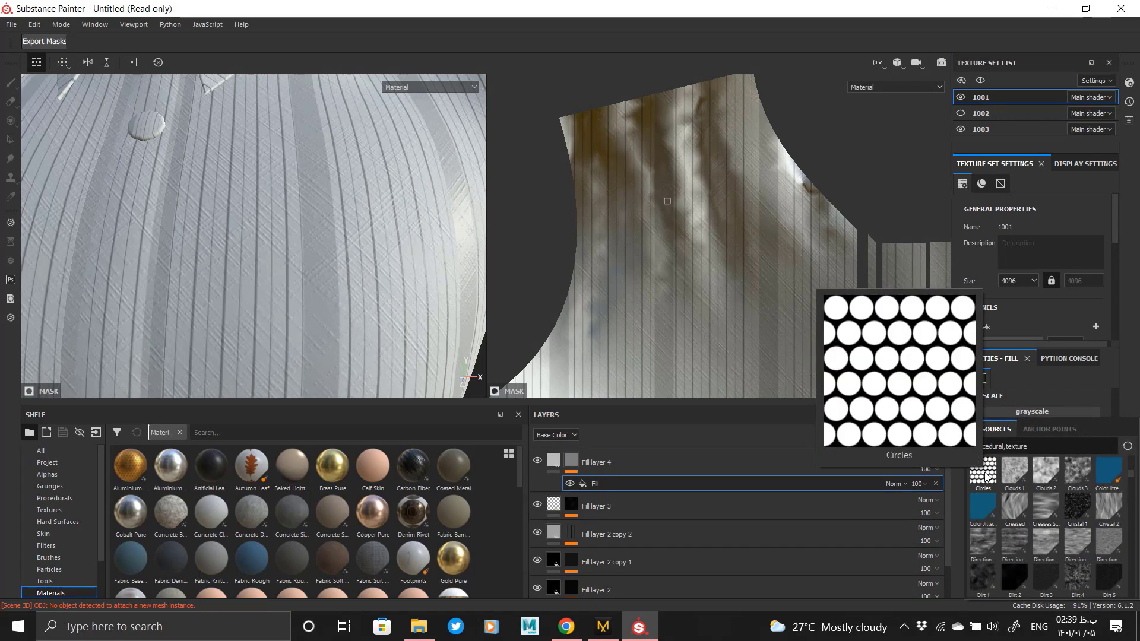
click(990, 476)
click(572, 467)
click(555, 461)
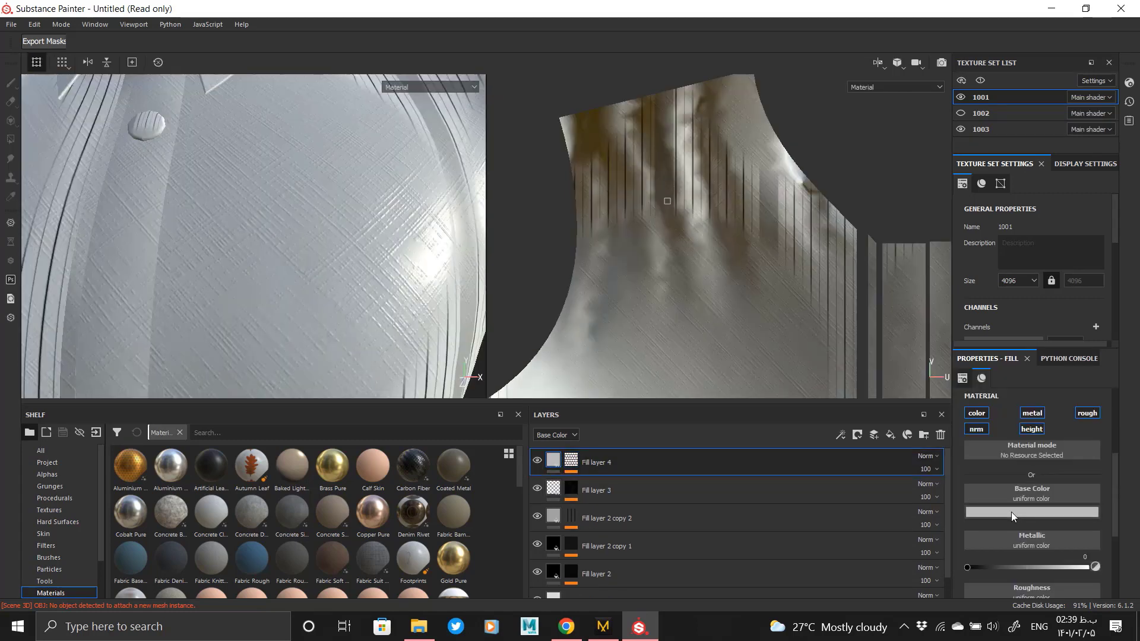
- Turn off the color, metal, rough and nrm channels of Fill layer 4 so that it drives only height
click(1025, 414)
click(1086, 414)
click(973, 431)
- Show the mask of Fill layer 4 and set its Circles texture to Tile 16 and Balance 0.69
alt+click(573, 463)
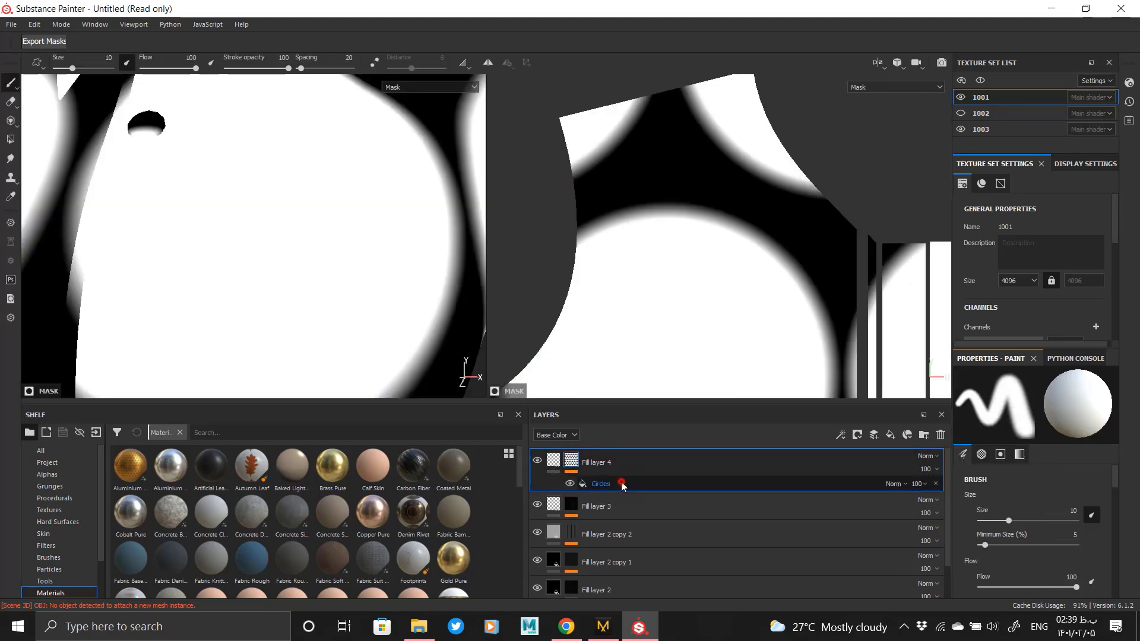
click(618, 483)
drag(993, 541, 1098, 544)
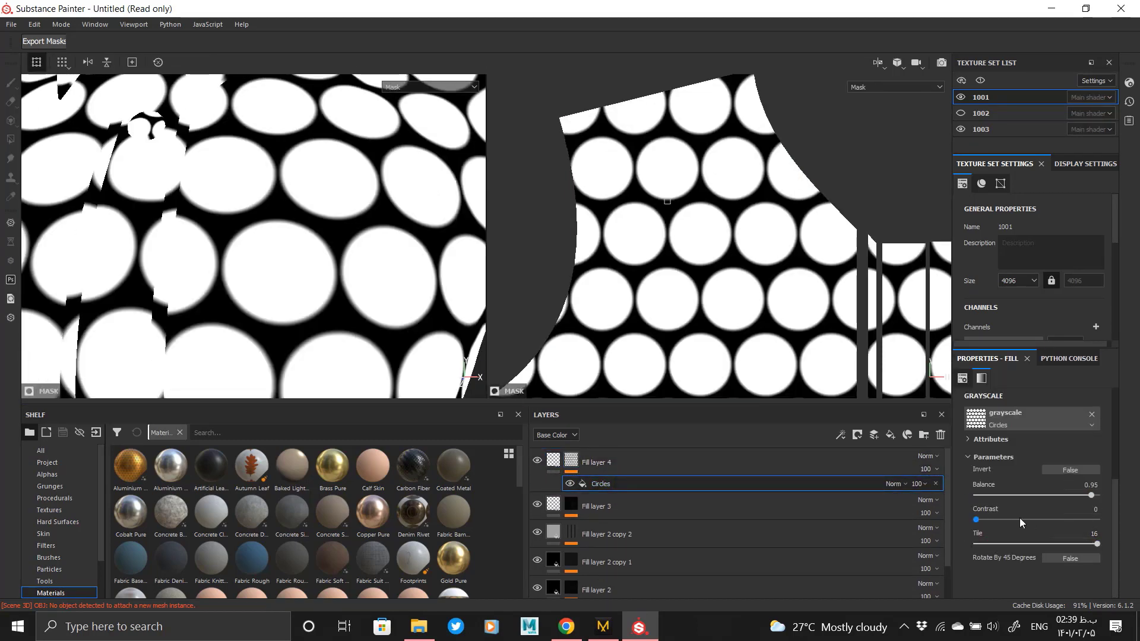
drag(1091, 495, 1036, 489)
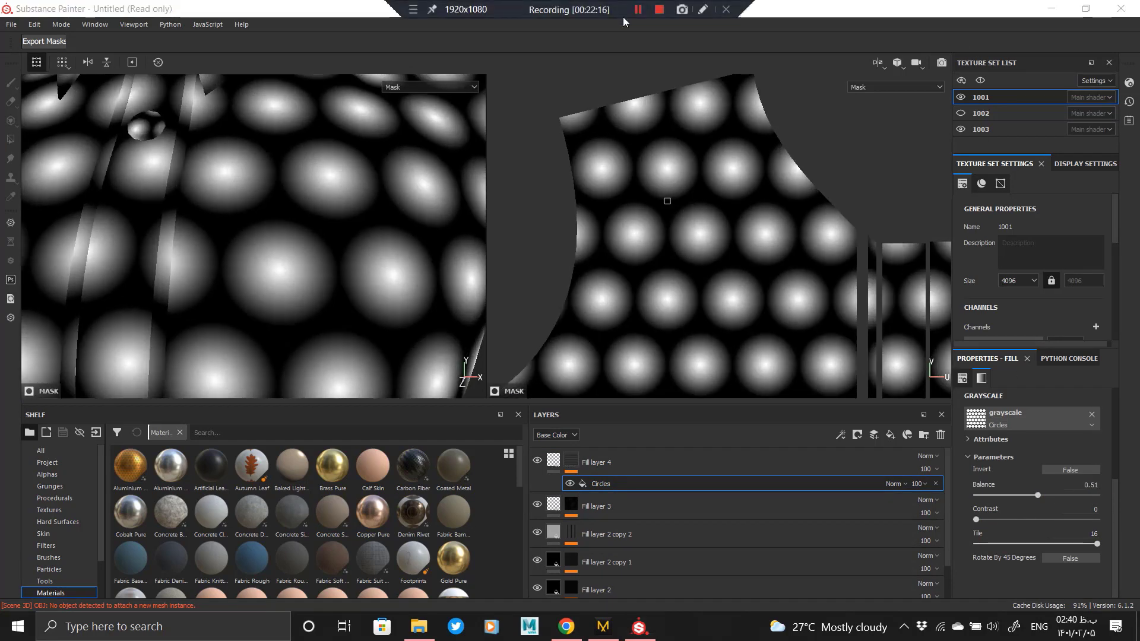
drag(1038, 501, 1060, 500)
- Raise the UV scale of the Circles mask fill in stages through 10 and 20 to 30
scroll(1009, 487, up, 3)
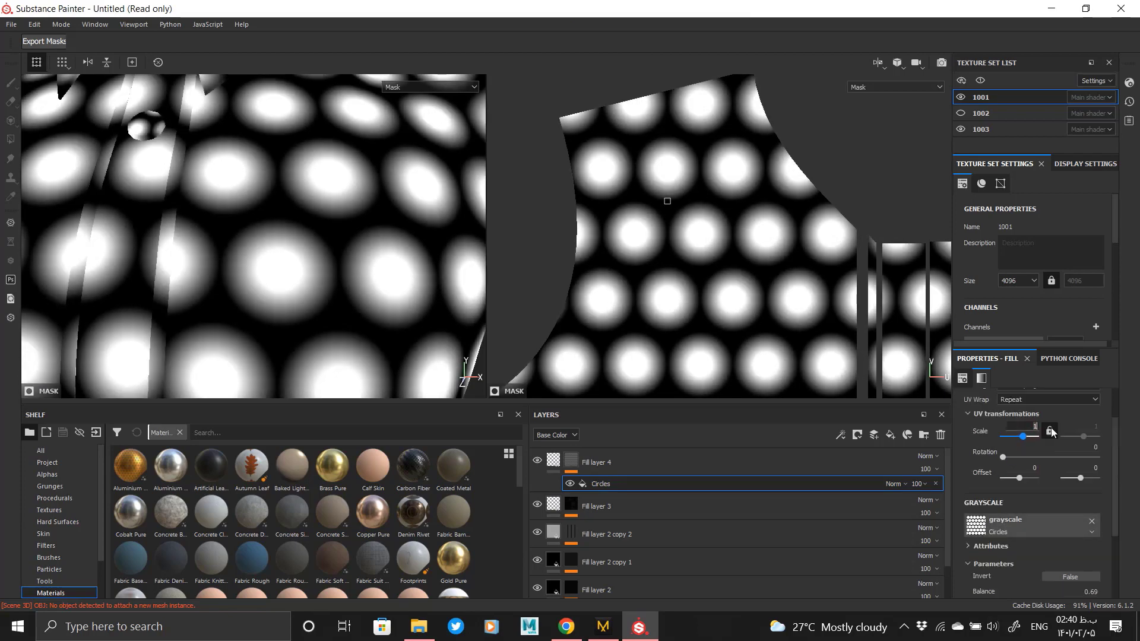
text(0)
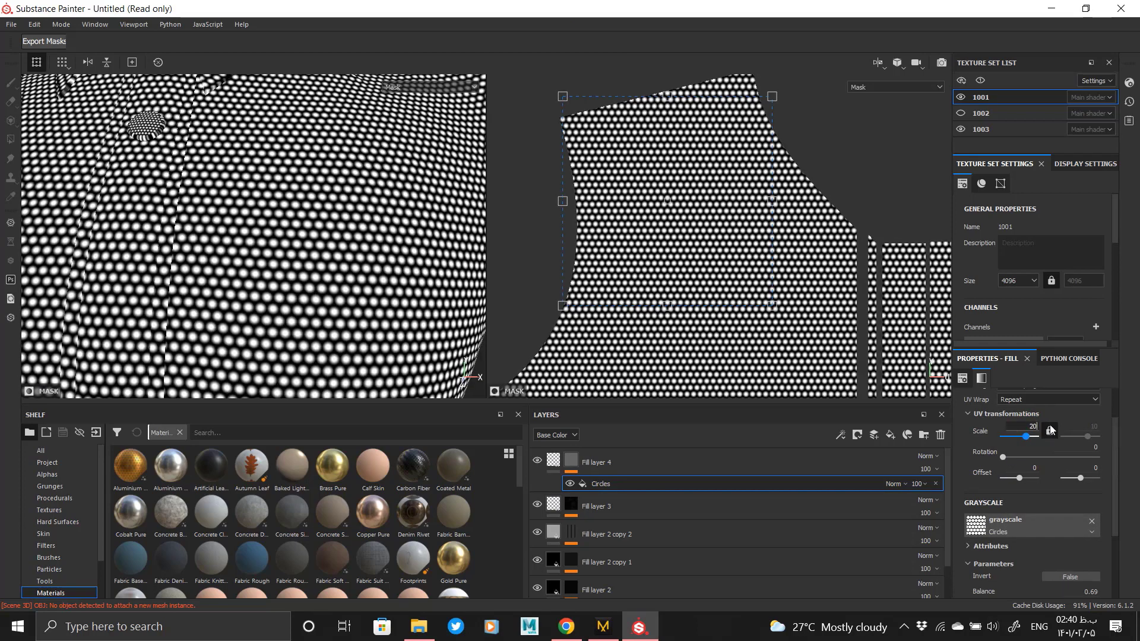
key(Return)
alt+right_drag(316, 247, 296, 295)
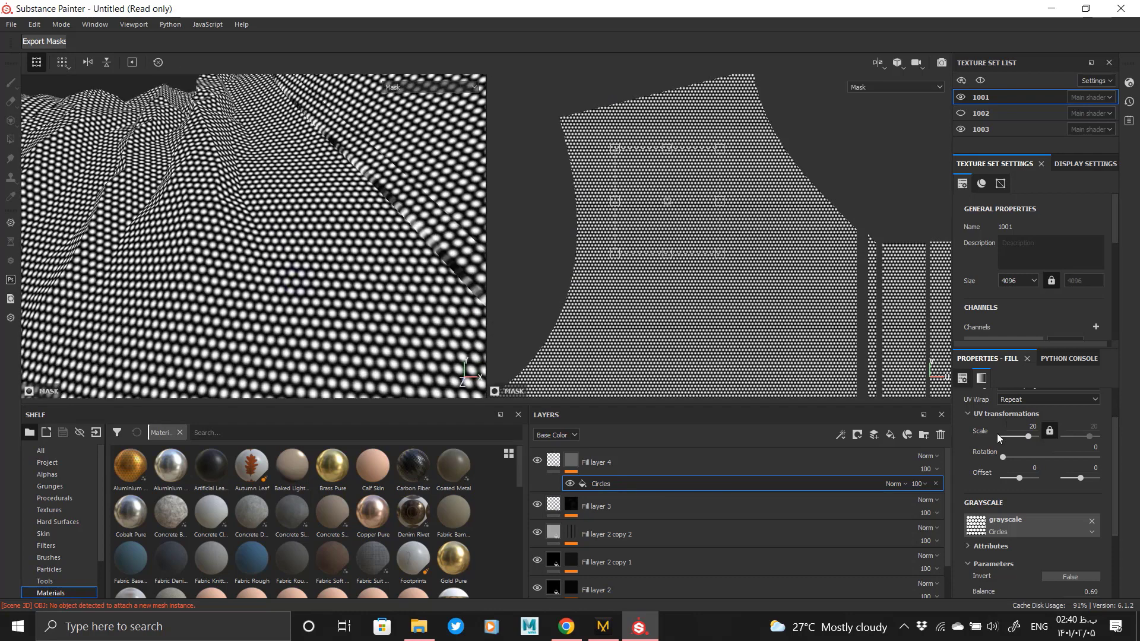
key(Return)
- Try a Balance of 1 on the Circles texture, settling on 0.65
scroll(1027, 532, down, 2)
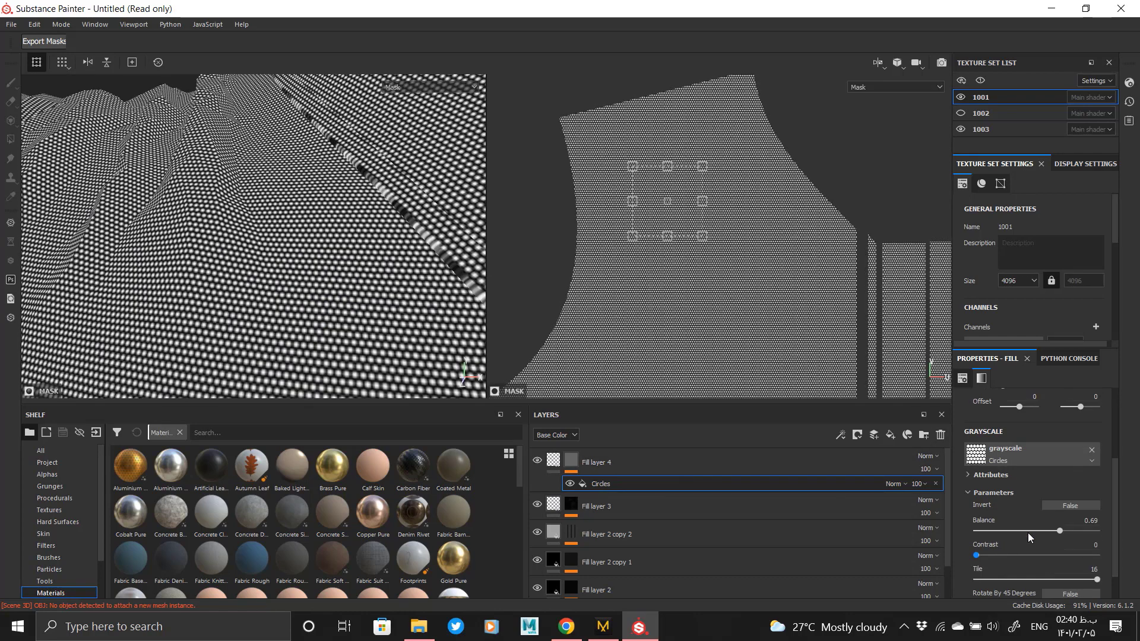
drag(1059, 530, 1110, 529)
alt+right_drag(279, 255, 332, 285)
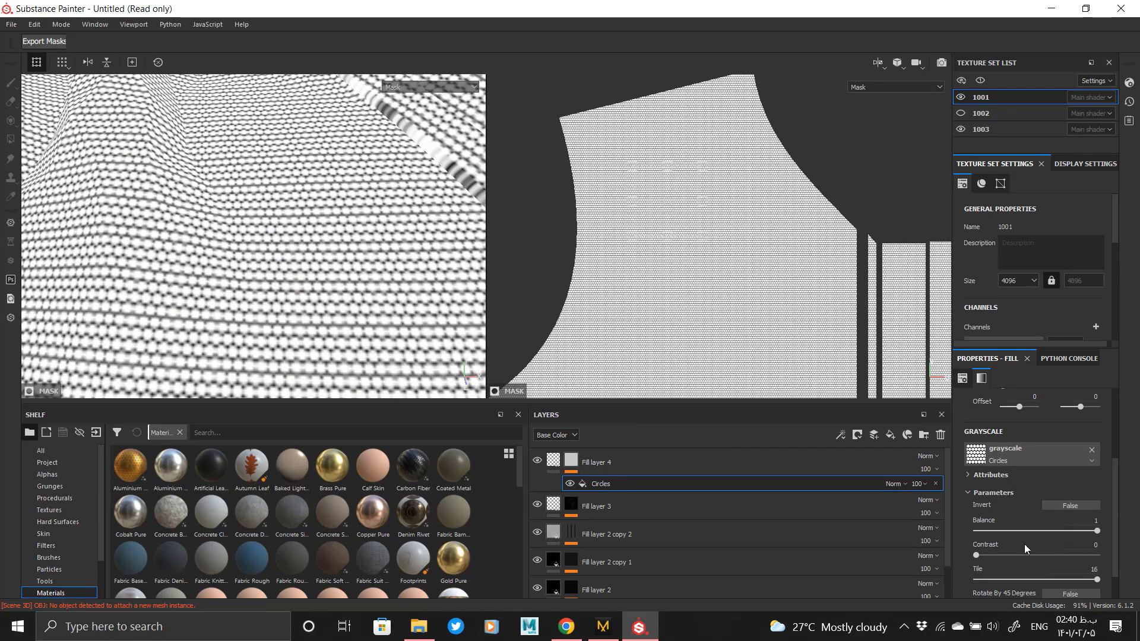
drag(1096, 530, 1054, 529)
- Try a UV scale of 40 on the Circles mask fill
scroll(1054, 528, up, 3)
click(1023, 462)
text(40)
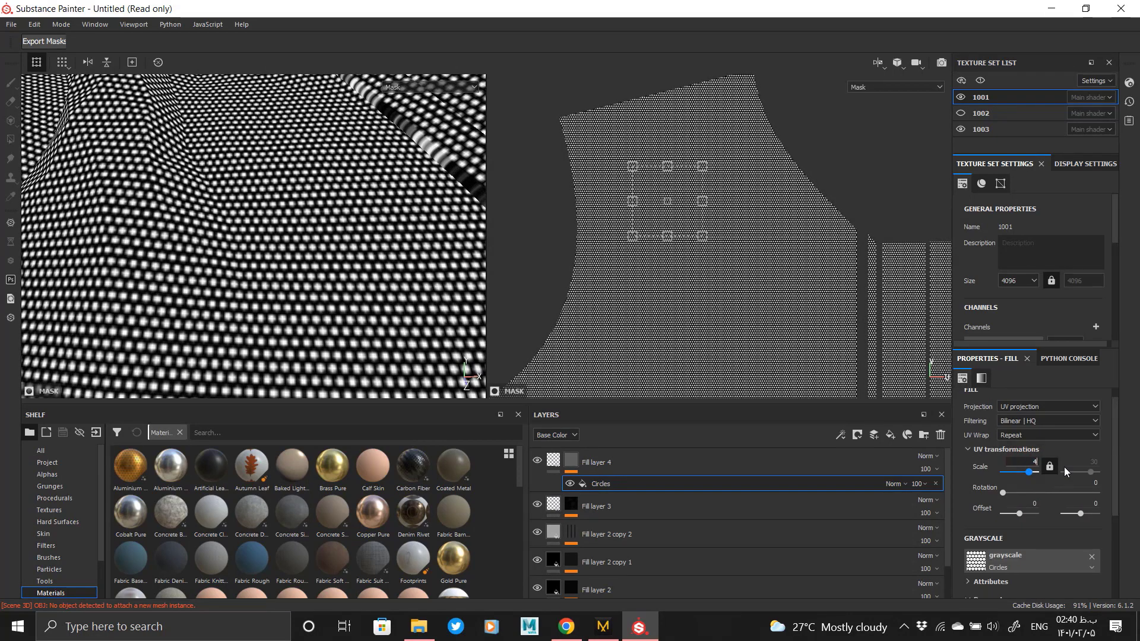
key(Return)
- Try a Height of 0.0865 on Fill layer 4 and check the fabric relief on the shirt from several angles
click(553, 460)
alt+drag(205, 301, 232, 285)
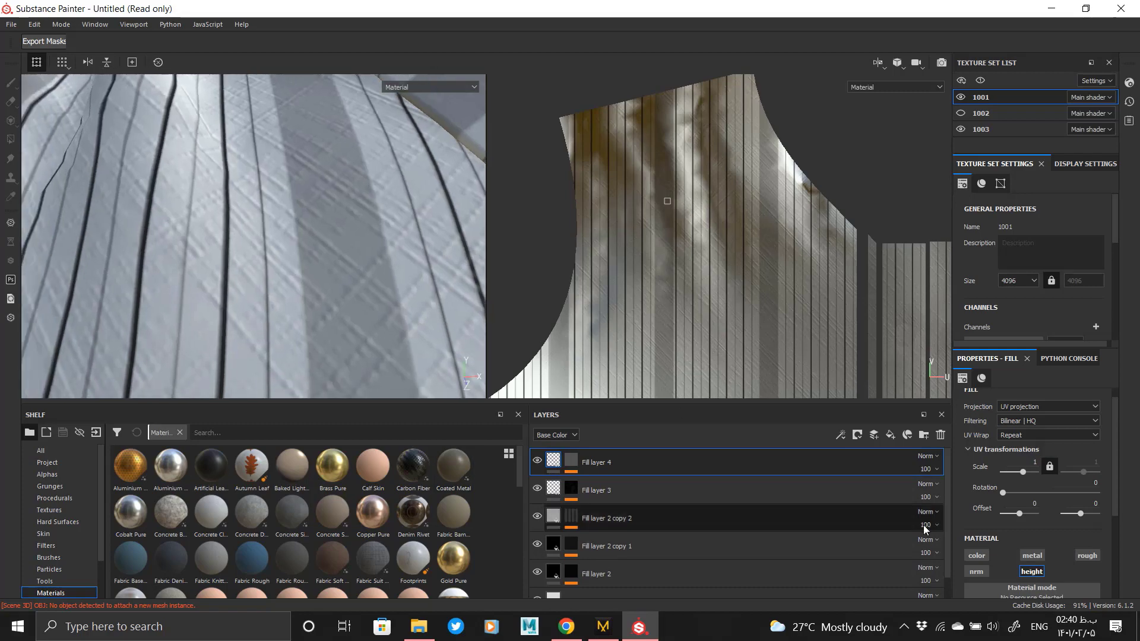
scroll(1031, 546, down, 3)
drag(1026, 556, 1033, 556)
alt+drag(349, 249, 290, 183)
alt+right_drag(291, 183, 9, 73)
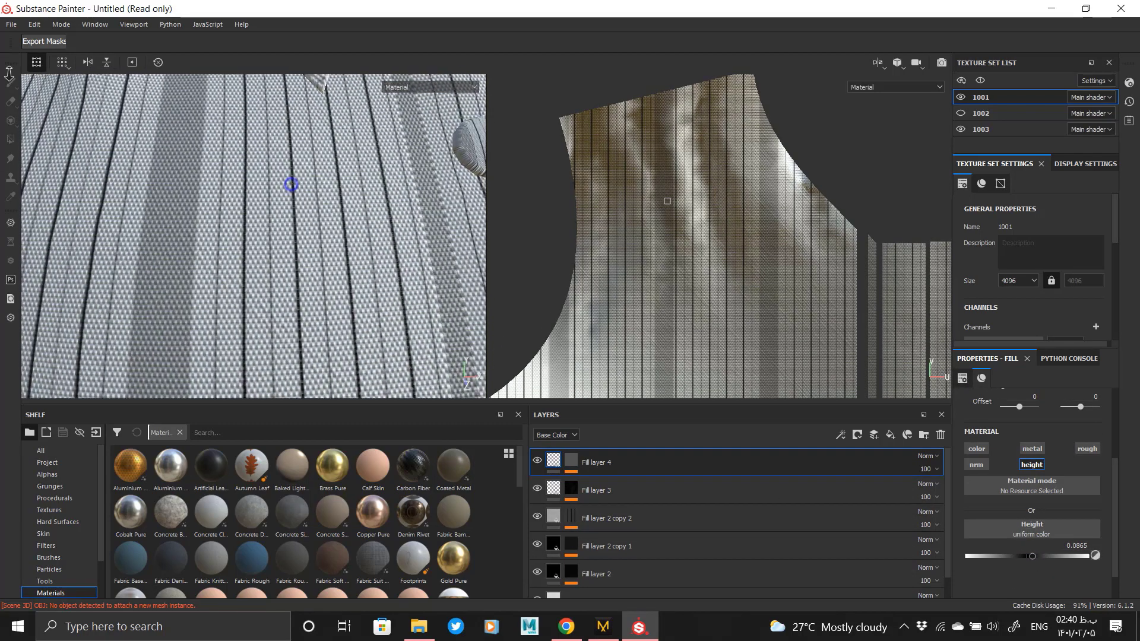
alt+drag(225, 237, 270, 295)
alt+right_drag(270, 295, 379, 238)
alt+right_drag(255, 237, 54, 193)
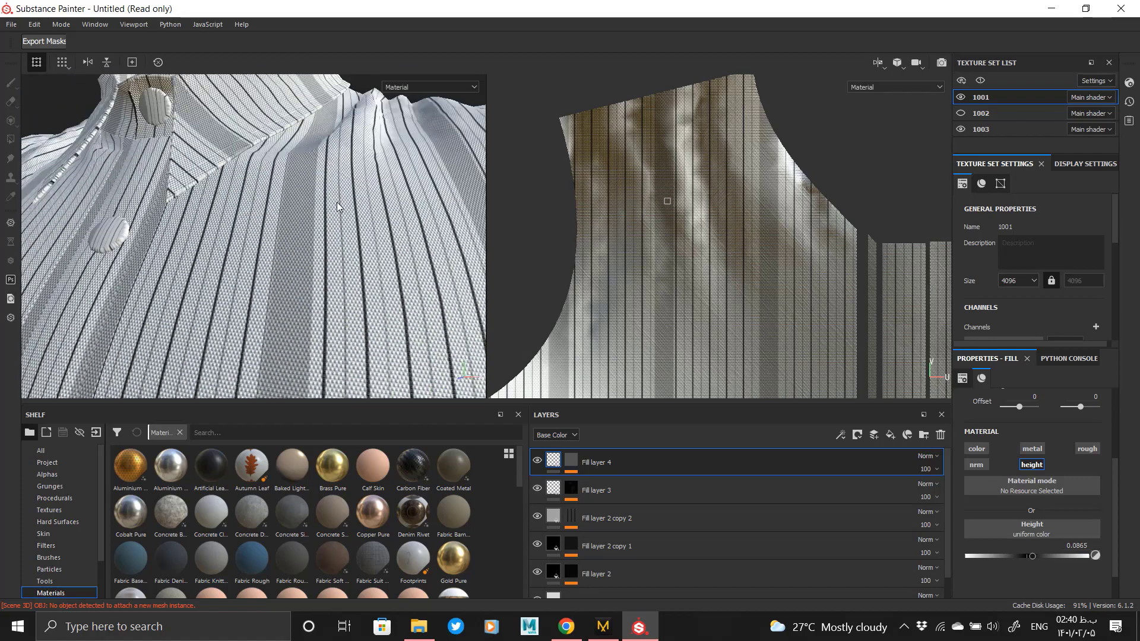
alt+drag(249, 237, 336, 270)
alt+right_drag(336, 270, 427, 261)
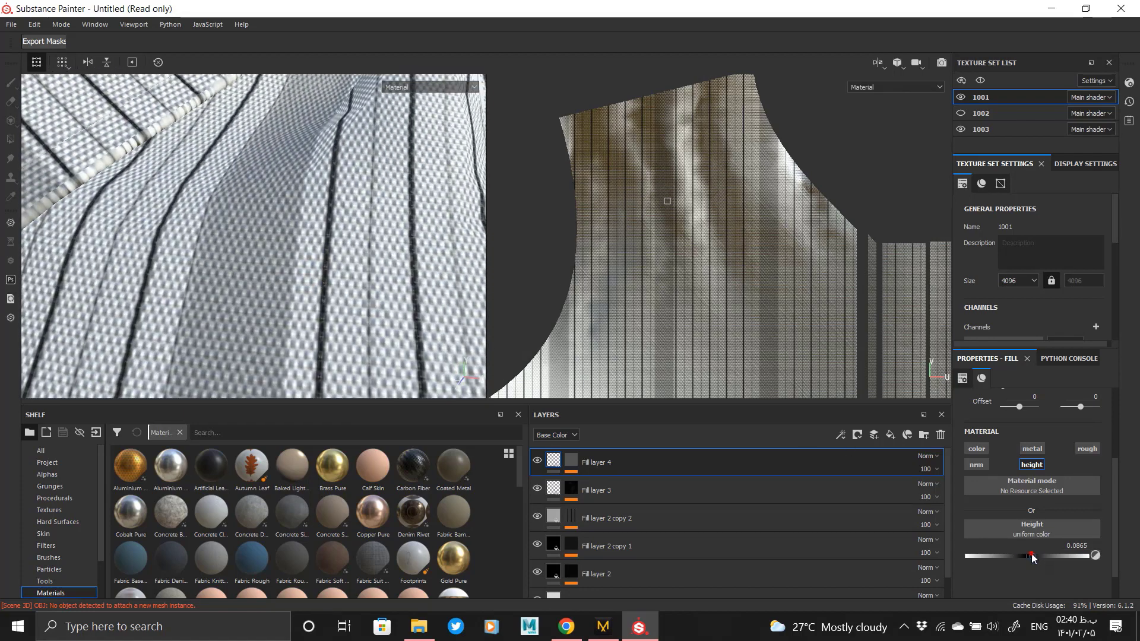
- Set the UV scale of the Circles fill in Fill layer 4's mask to 30 and check the weave on the shirt
click(572, 461)
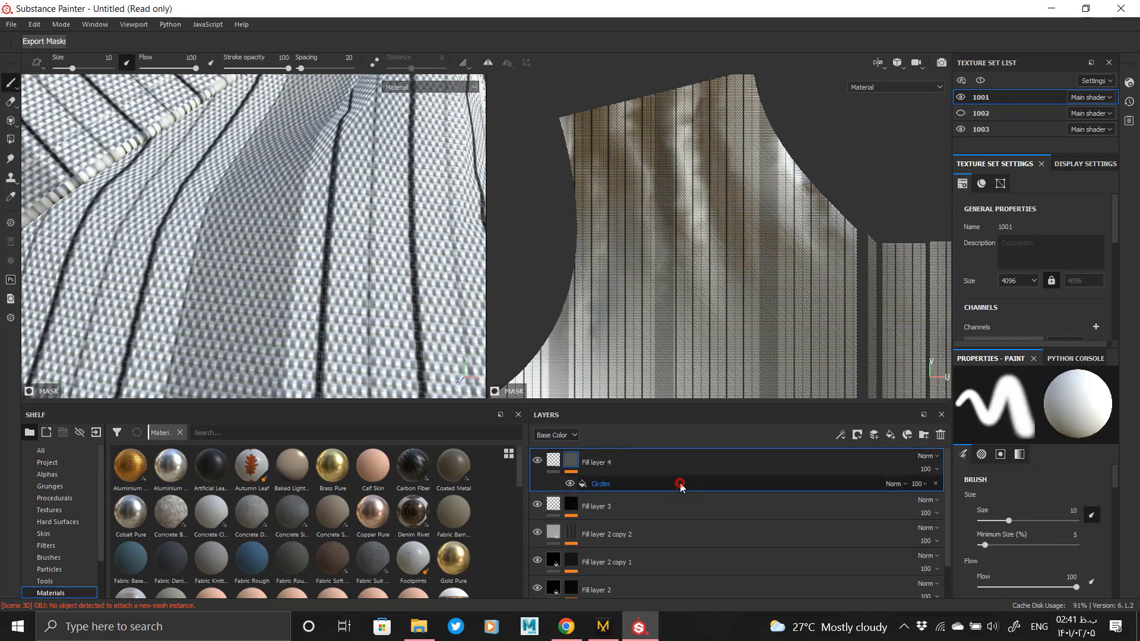
click(679, 484)
text(30)
key(Return)
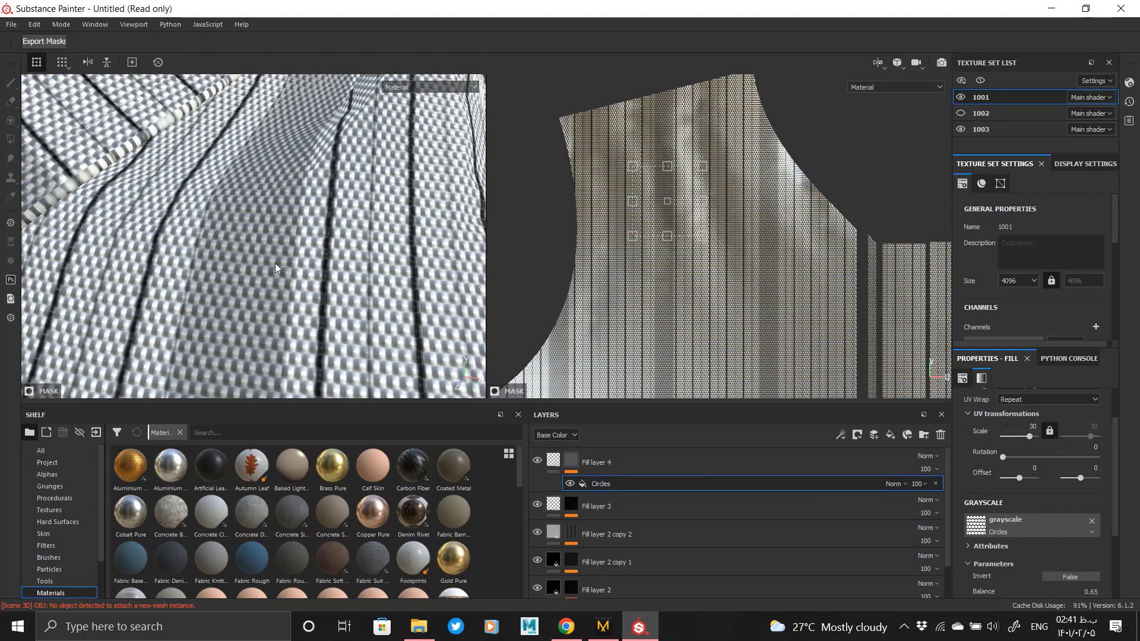
alt+right_drag(384, 273, 255, 243)
alt+drag(255, 243, 276, 188)
alt+right_drag(276, 192, 328, 267)
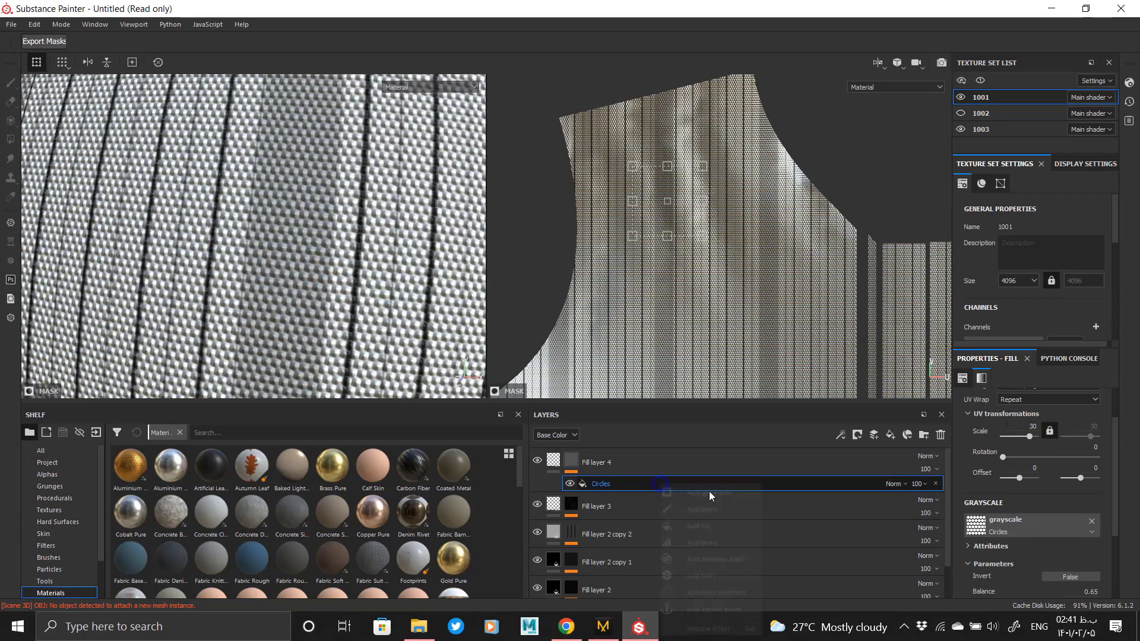
- Add a Warp filter above Circles in Fill layer 4's mask and set its Intensity to 0.1
right_click(660, 484)
click(688, 580)
click(1013, 403)
click(1106, 546)
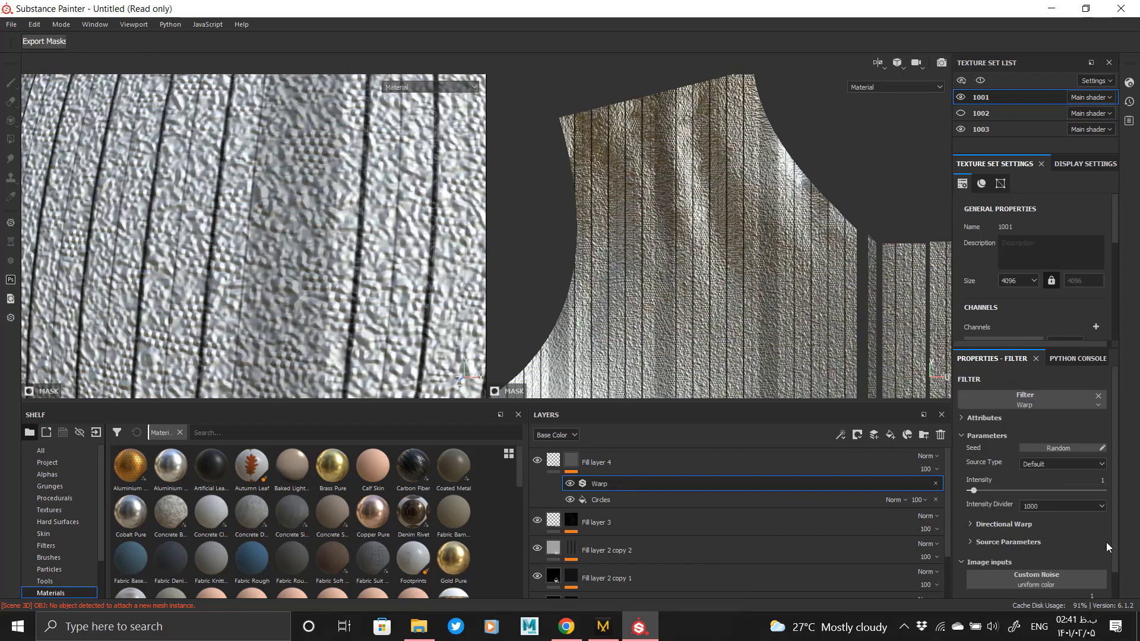
text(0.1)
key(Return)
- Increase the Blur in the Warp filter's Source Parameters and inspect the resulting mask of Fill layer 4
scroll(1011, 534, down, 1)
click(985, 520)
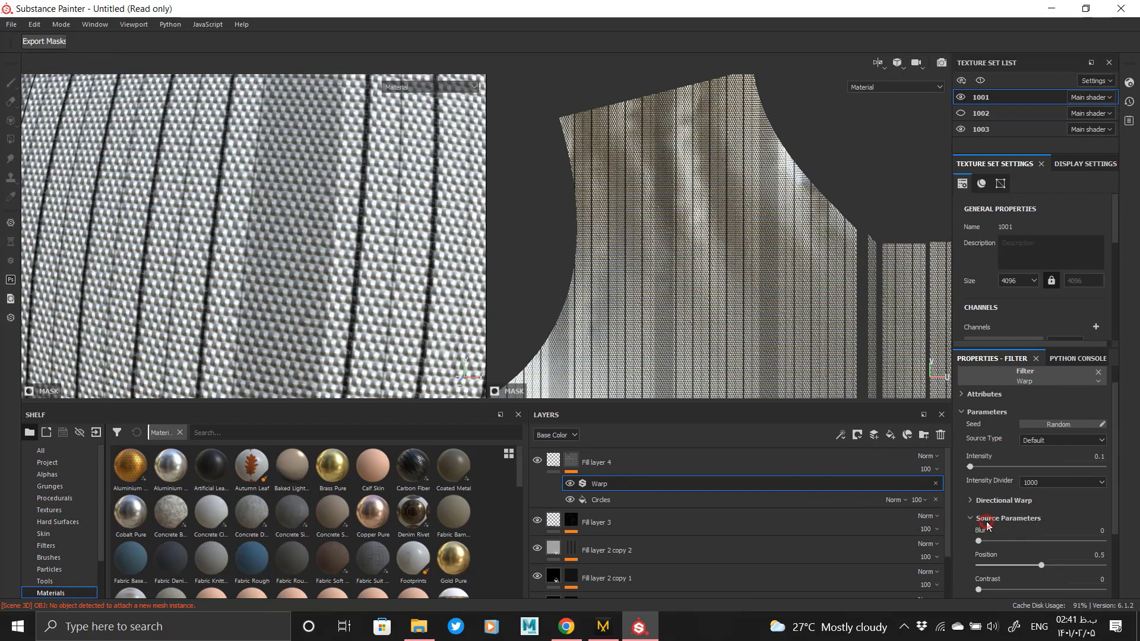
drag(995, 543, 1013, 543)
alt+click(570, 461)
scroll(285, 217, down, 8)
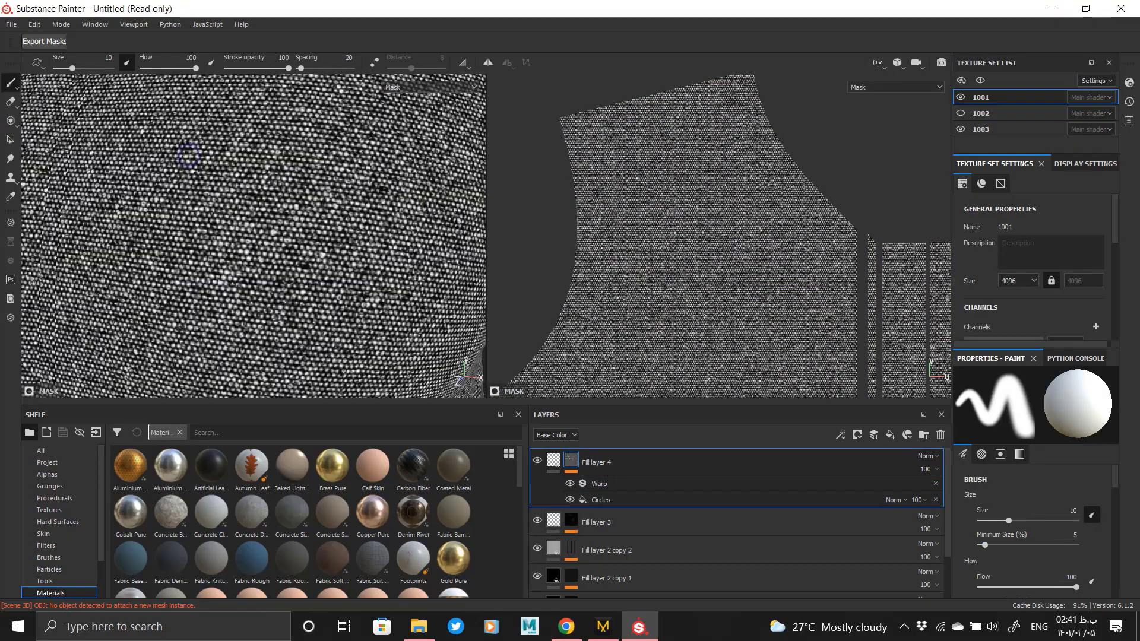
scroll(285, 217, up, 4)
- Set the Height of Fill layer 4 to 0.0769 while checking the weave on the shirt
click(553, 461)
alt+drag(205, 294, 243, 299)
alt+right_drag(242, 299, 156, 231)
alt+middle_drag(368, 202, 277, 227)
alt+right_drag(277, 226, 344, 320)
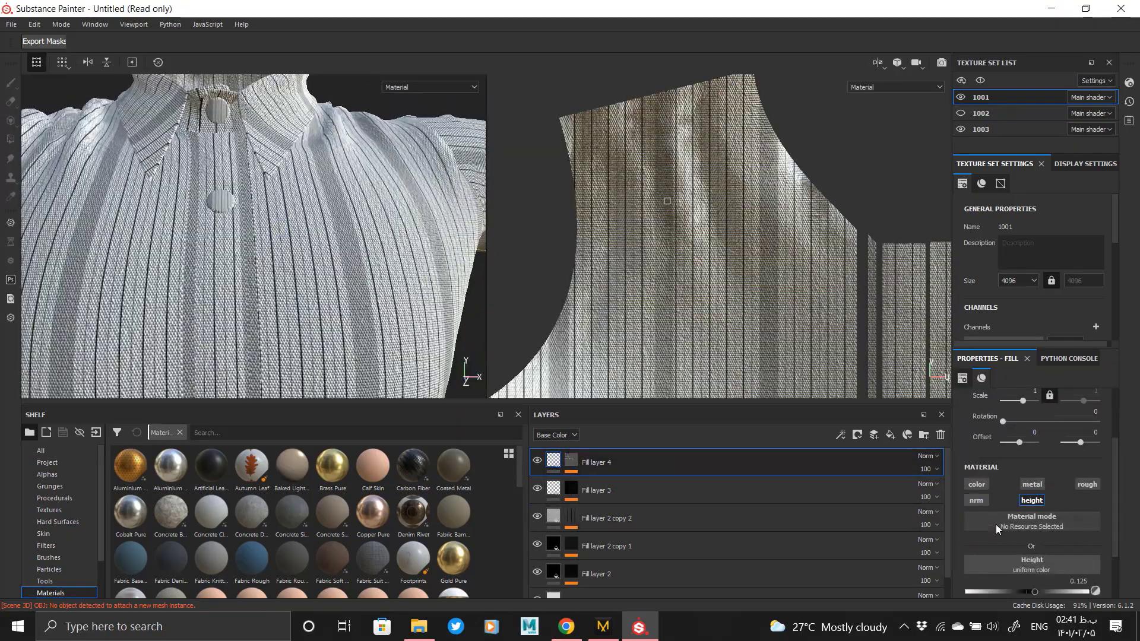
scroll(995, 524, down, 3)
drag(1031, 521, 1034, 521)
alt+right_drag(375, 279, 425, 325)
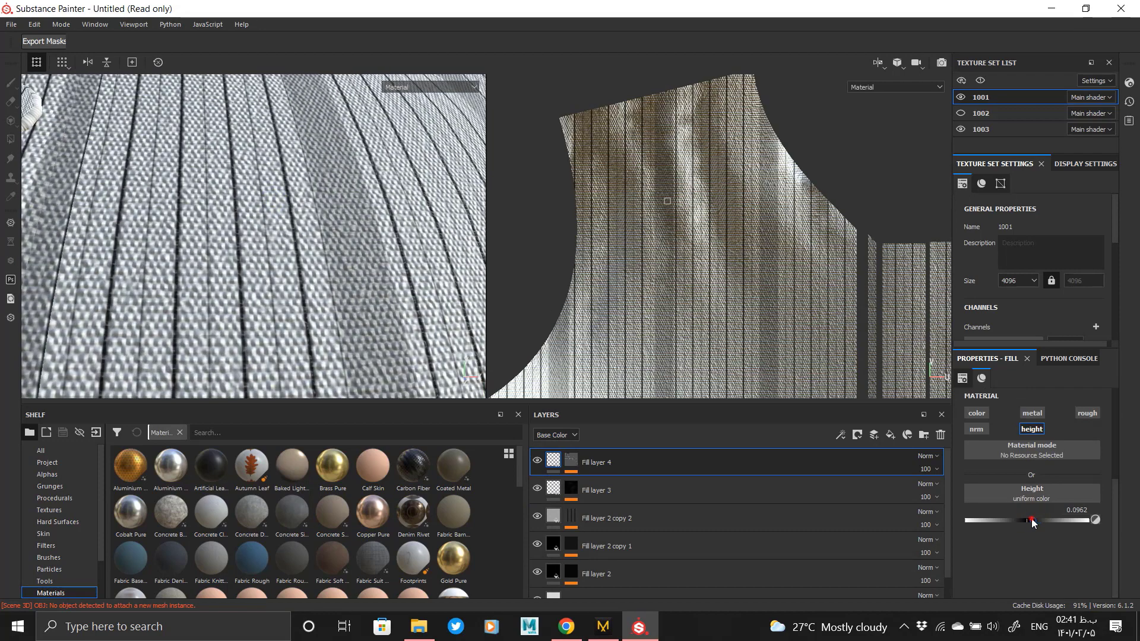
click(1032, 522)
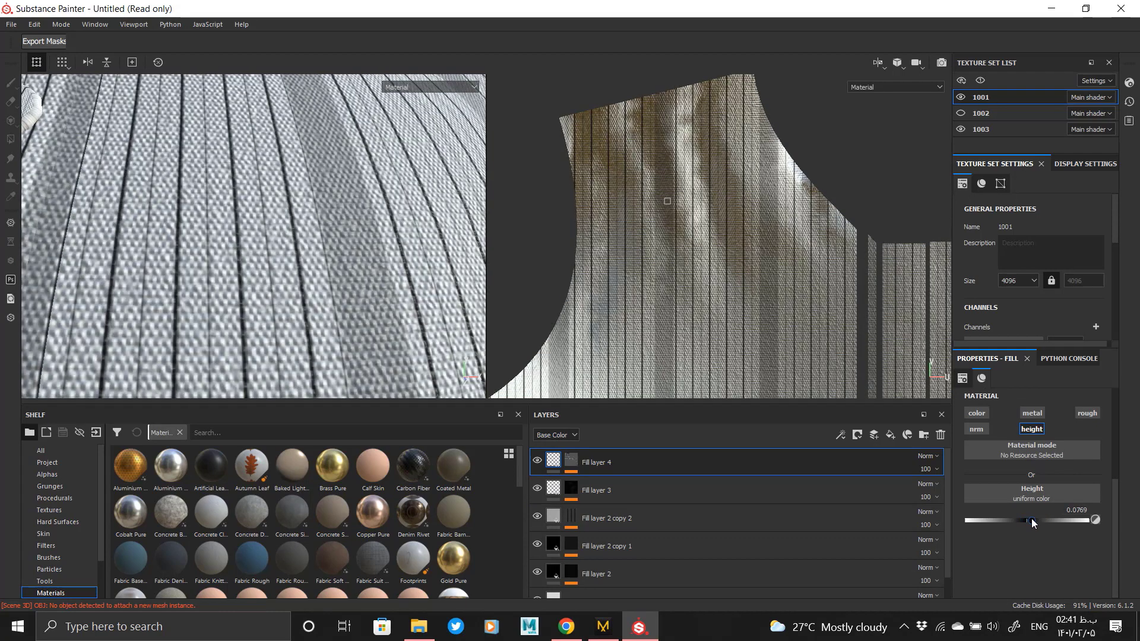
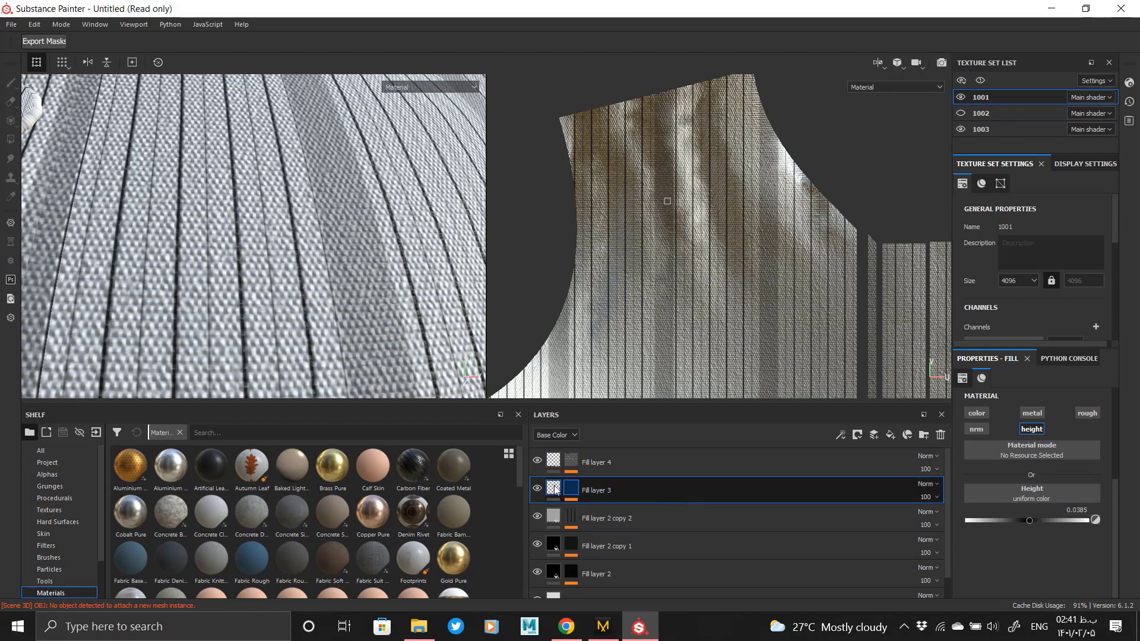
- Examine the striped weave on the shirt's front, sides, waist and collar from different distances and angles
alt+right_drag(49, 191, 255, 221)
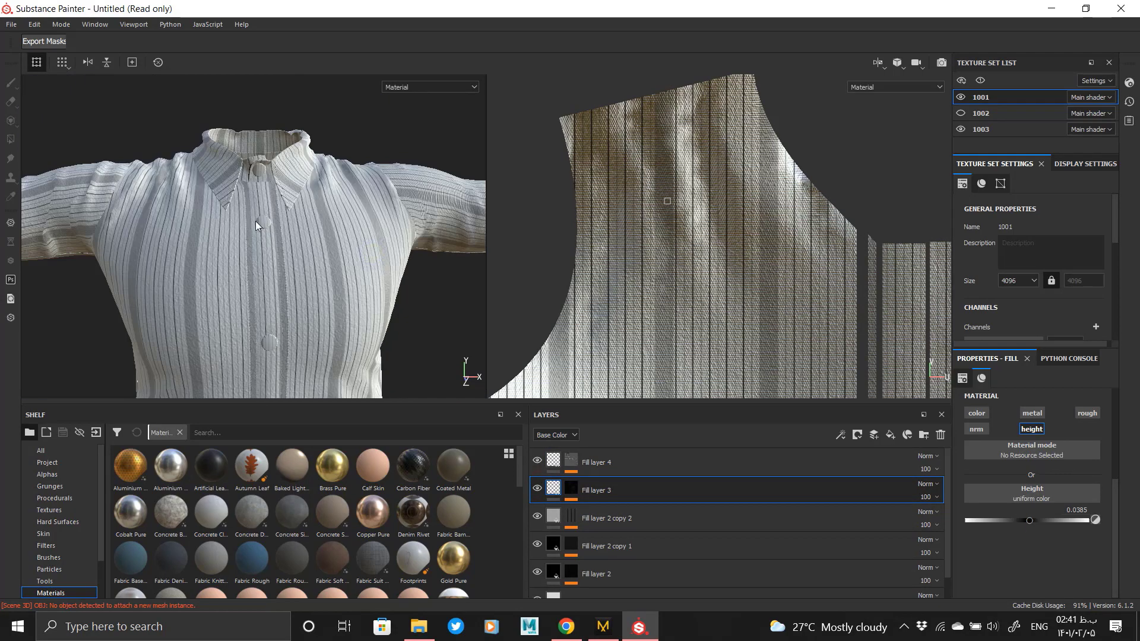
alt+drag(255, 221, 277, 266)
alt+middle_drag(276, 266, 320, 268)
alt+right_drag(320, 268, 320, 237)
alt+drag(321, 238, 285, 279)
alt+right_drag(145, 183, 311, 211)
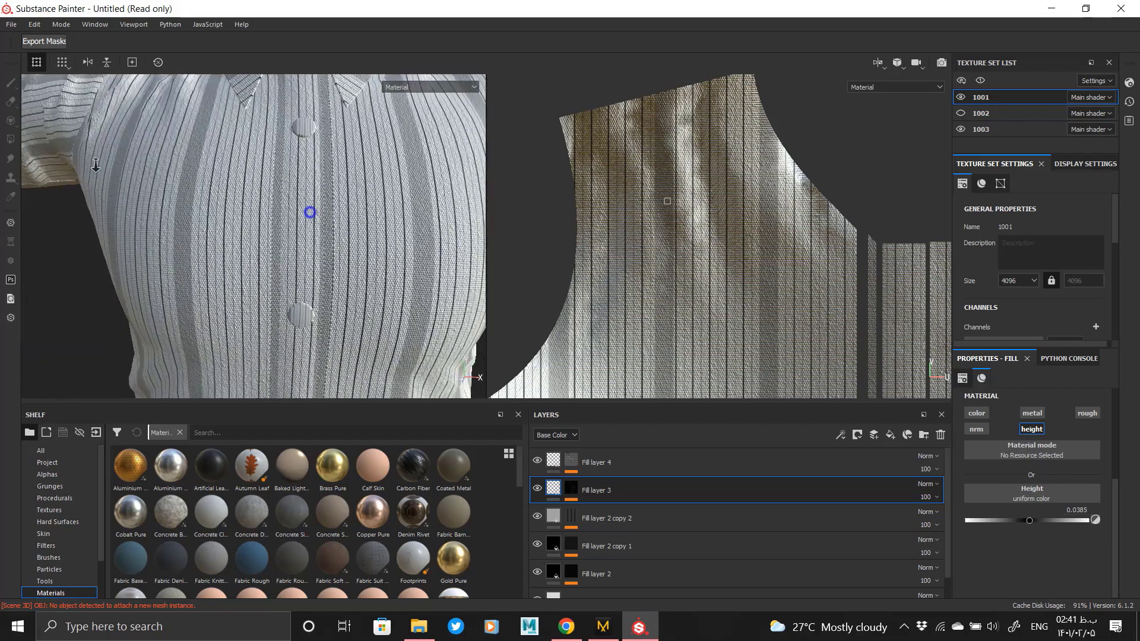
alt+drag(310, 212, 317, 283)
alt+right_drag(316, 283, 288, 279)
alt+drag(104, 184, 275, 186)
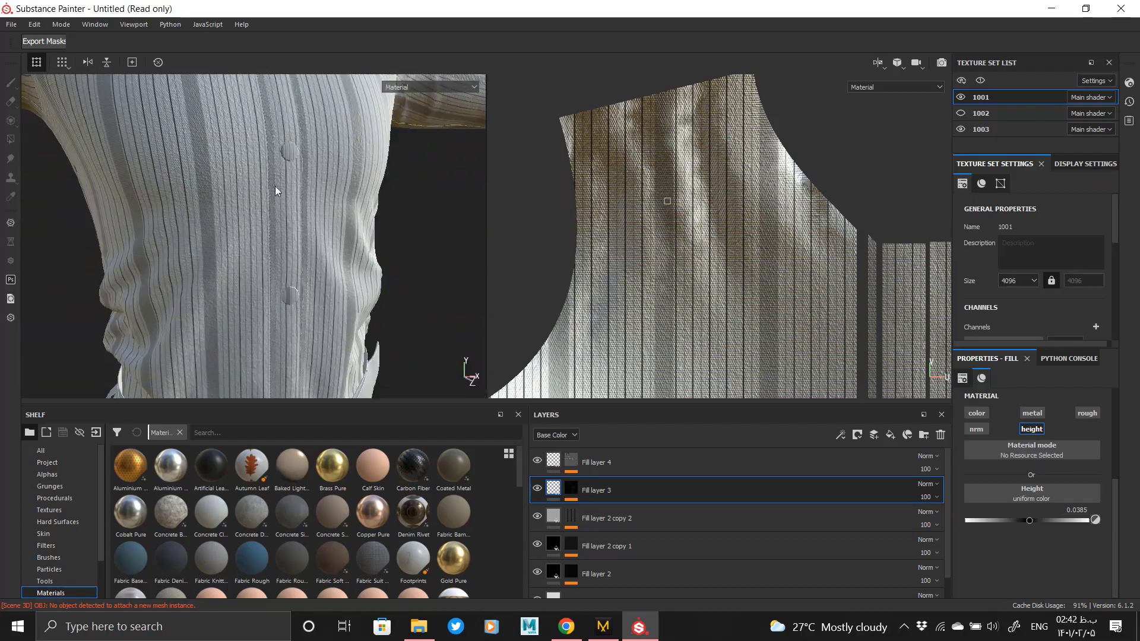
alt+right_drag(275, 186, 323, 222)
alt+middle_drag(323, 222, 309, 243)
alt+drag(309, 243, 297, 205)
alt+right_drag(297, 206, 301, 296)
alt+drag(301, 295, 369, 249)
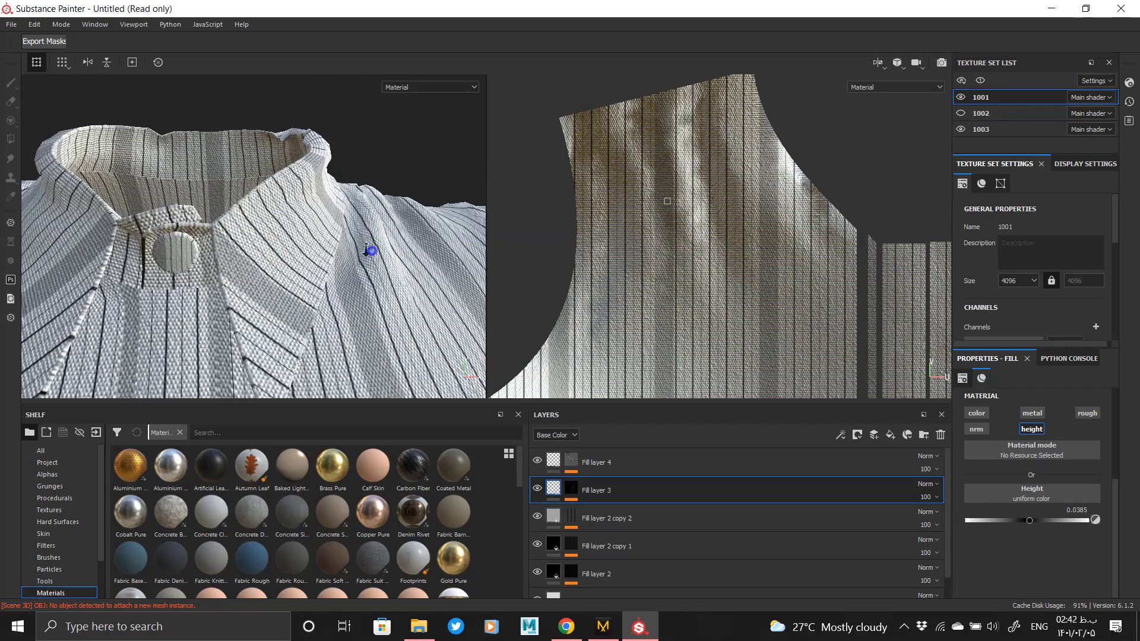
alt+right_drag(369, 249, 356, 217)
- Collect all the layers from Fill layer 4 down to Fill layer 1 in a new folder and give it a white mask
click(649, 471)
click(925, 436)
click(621, 487)
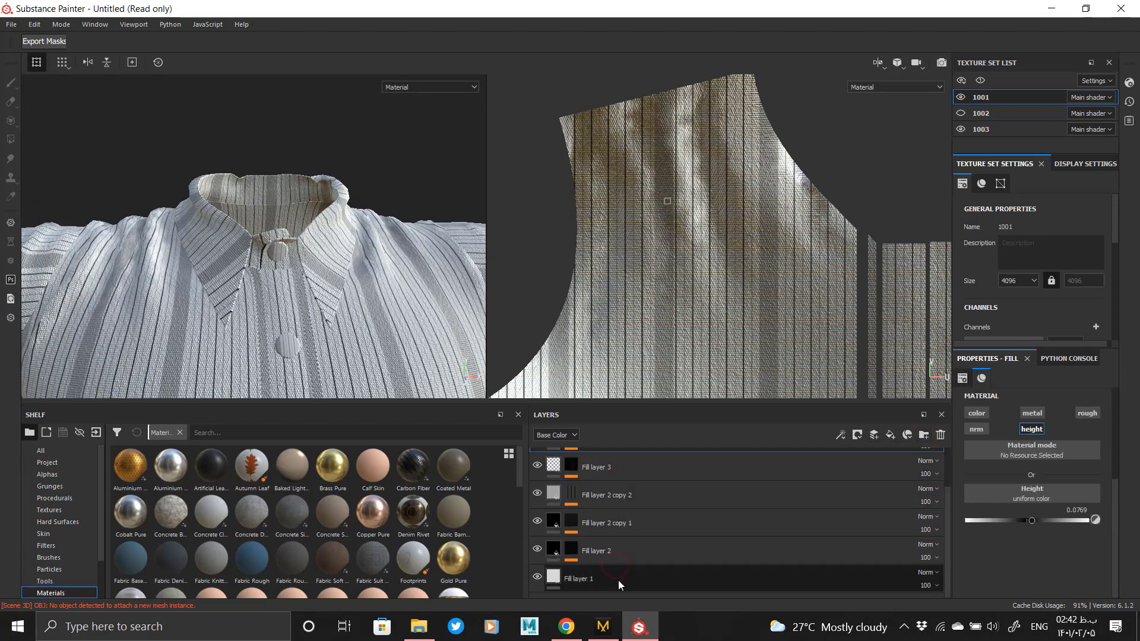
shift+click(618, 575)
drag(607, 500, 584, 466)
right_click(584, 466)
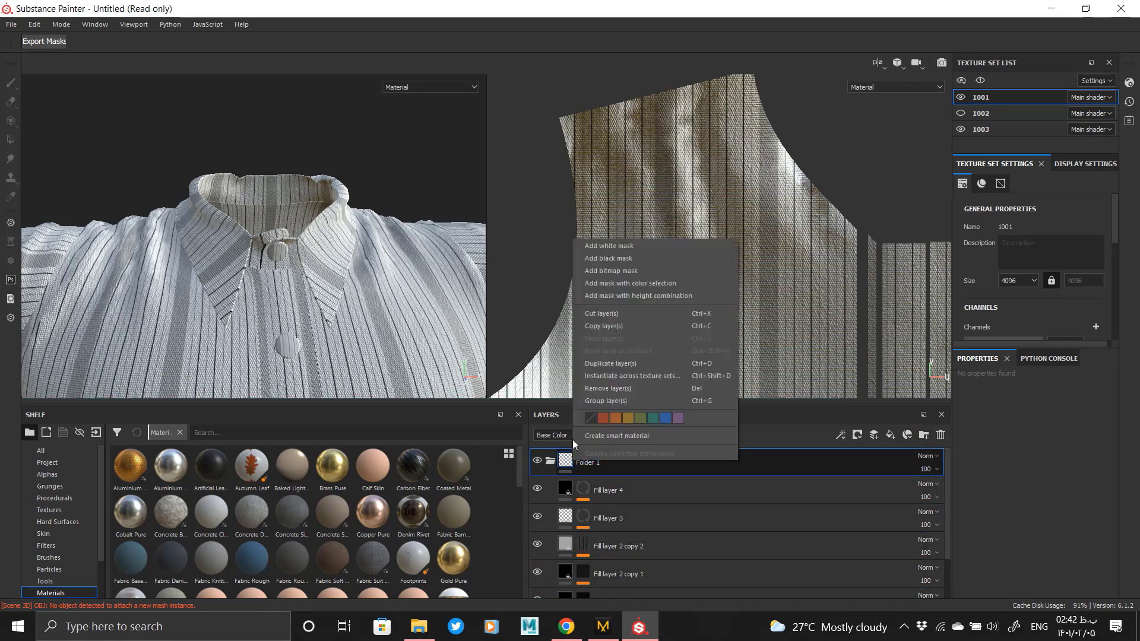
click(620, 249)
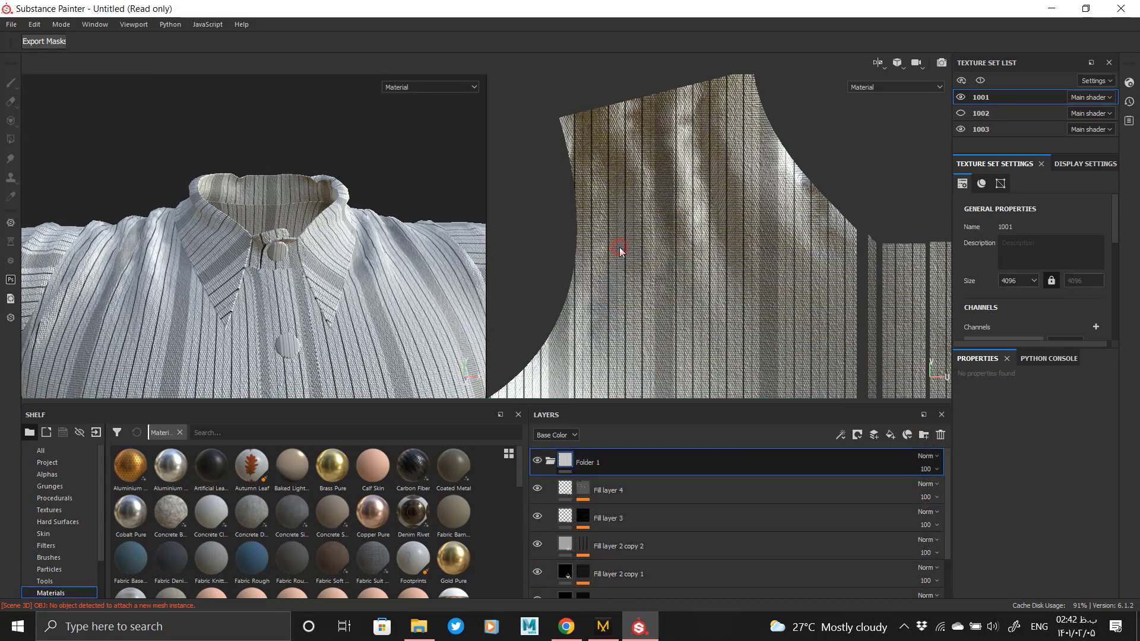
- Mask the shirt's buttons out of Folder 1 using Polygon Fill in UV chunk mode with color 0
click(11, 141)
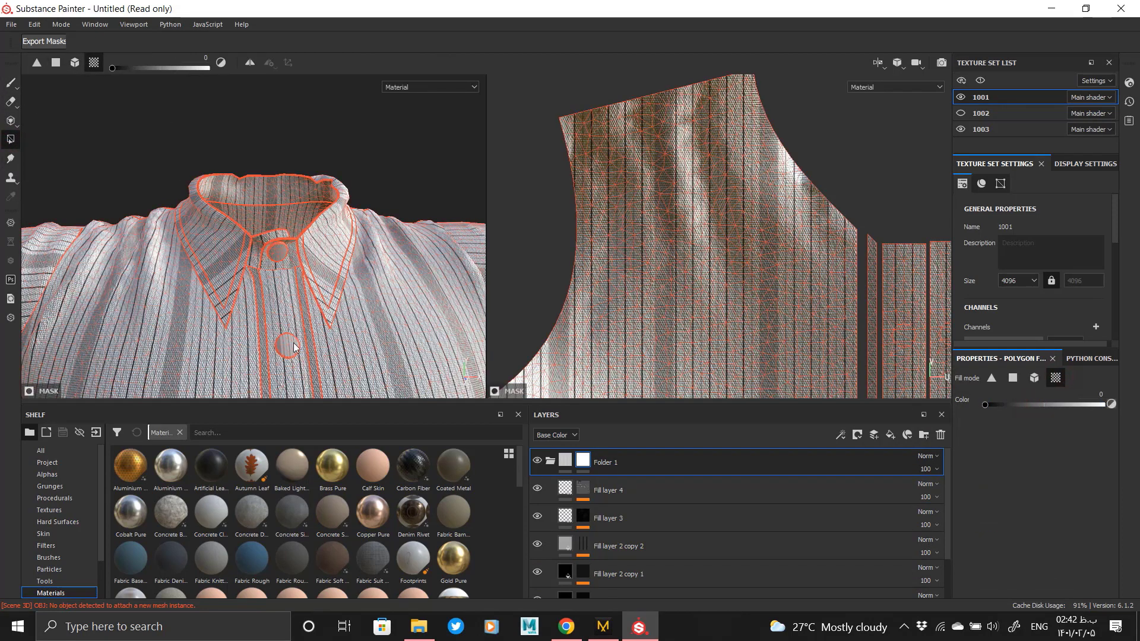
alt+middle_drag(300, 350, 317, 95)
click(319, 356)
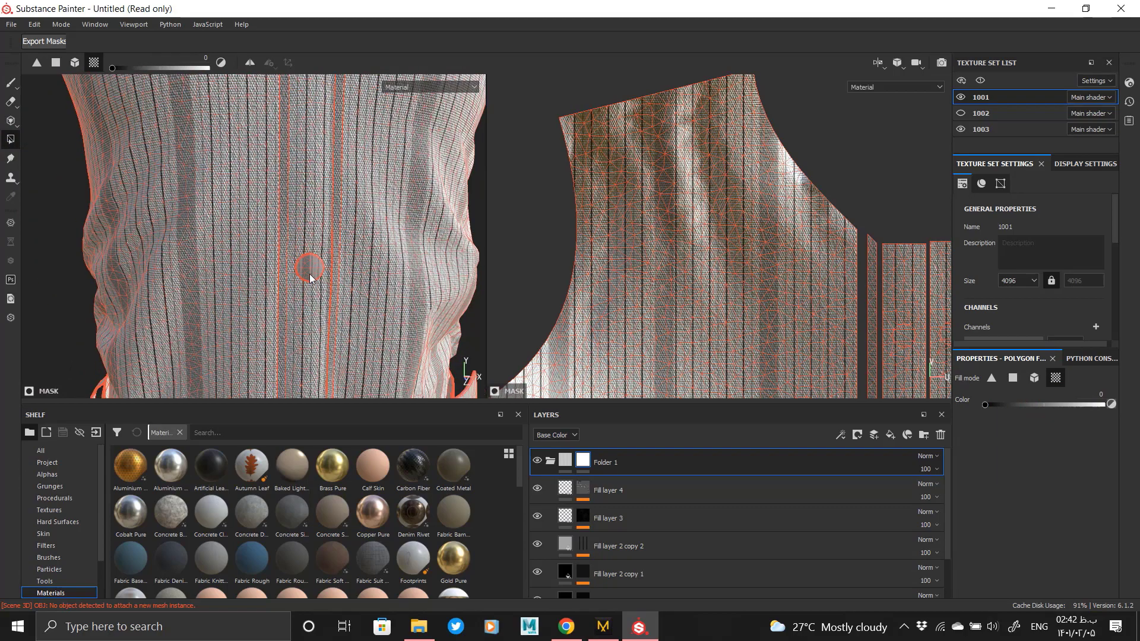
click(311, 265)
alt+middle_drag(330, 309, 330, 131)
alt+right_drag(342, 223, 303, 205)
alt+middle_drag(196, 112, 259, 183)
alt+middle_drag(148, 148, 285, 178)
alt+drag(285, 178, 255, 160)
click(247, 154)
- Mask the shirt's collar panels and trim out of Folder 1 using Polygon Fill in UV chunk mode with color 0
alt+drag(339, 170, 410, 212)
alt+right_drag(410, 212, 356, 203)
alt+middle_drag(356, 203, 12, 209)
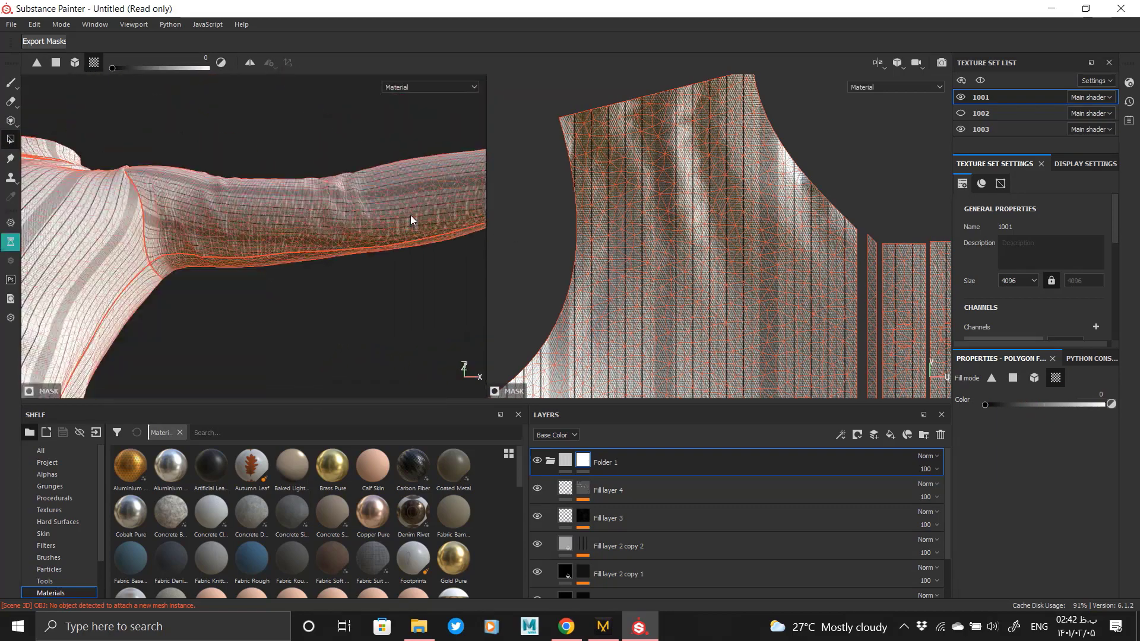
alt+middle_drag(411, 215, 5, 255)
alt+drag(208, 205, 237, 379)
alt+middle_drag(184, 238, 206, 323)
alt+right_drag(206, 323, 308, 356)
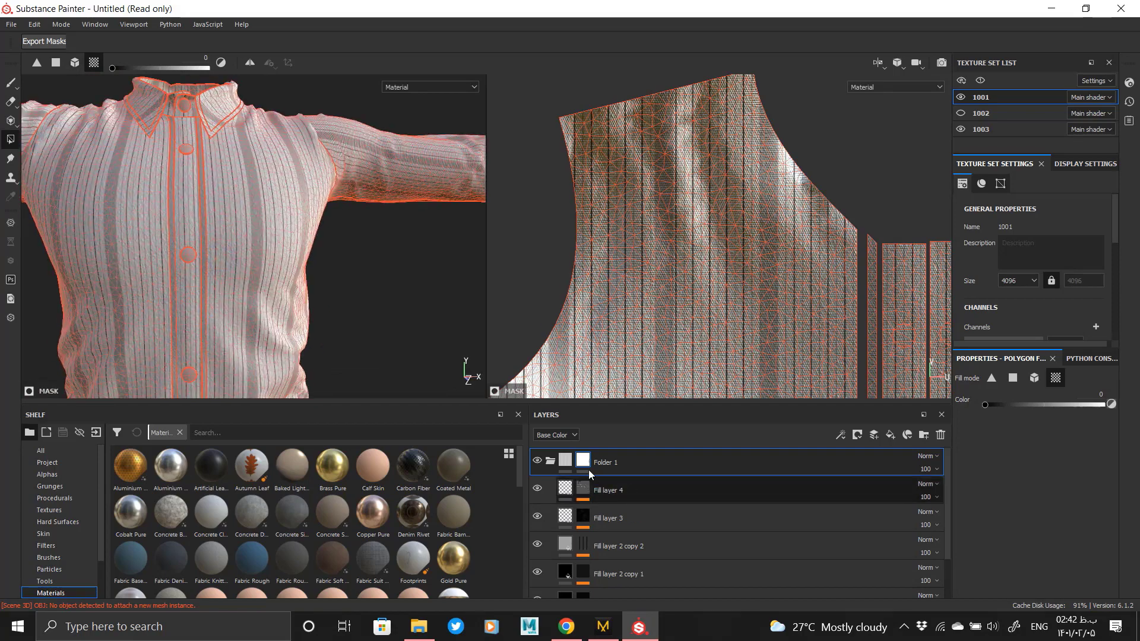
alt+middle_drag(208, 193, 248, 286)
alt+right_drag(248, 286, 316, 201)
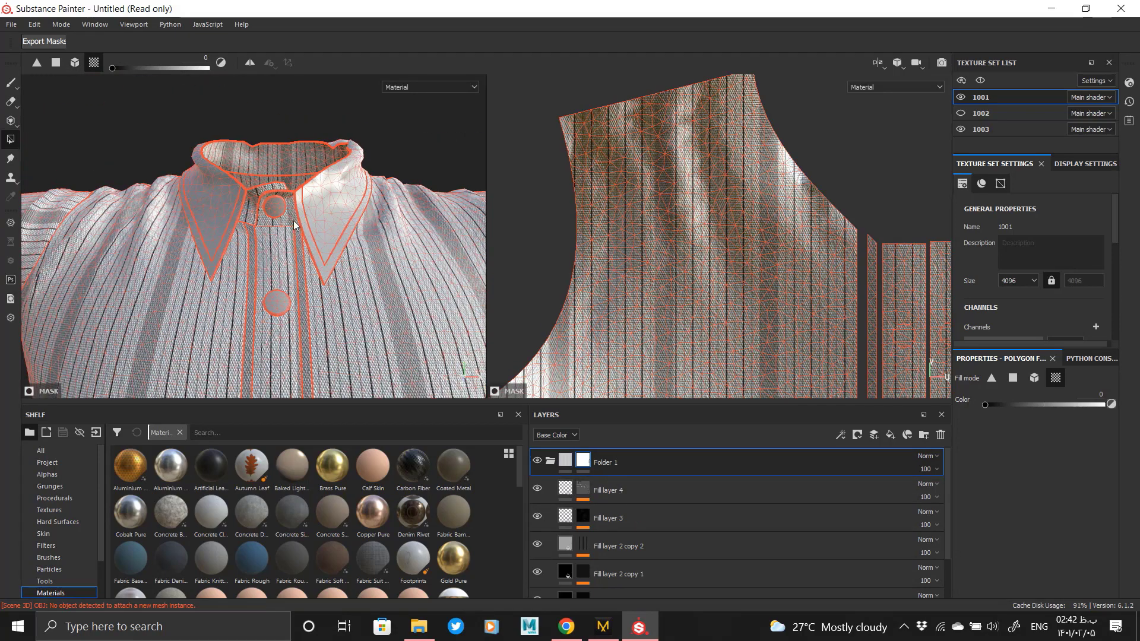
- Collapse Folder 1 and duplicate it together with its fabric layers
click(568, 461)
click(550, 461)
right_click(601, 463)
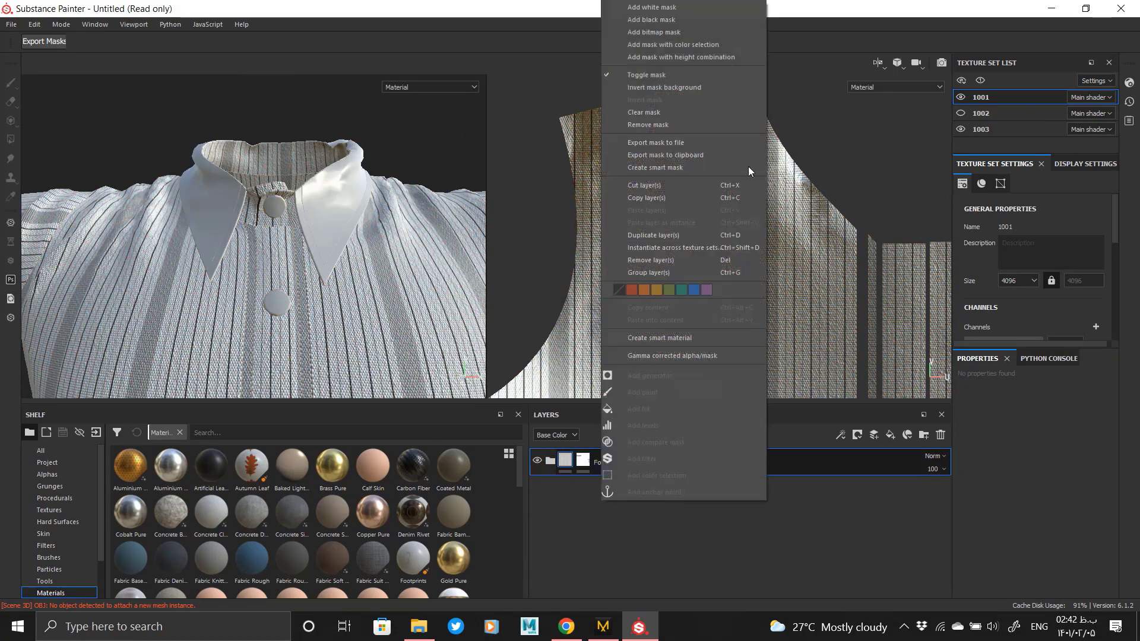
click(669, 200)
- Give the Folder 1 copy a black mask and fill the main collar panels into it with color 1
right_click(584, 465)
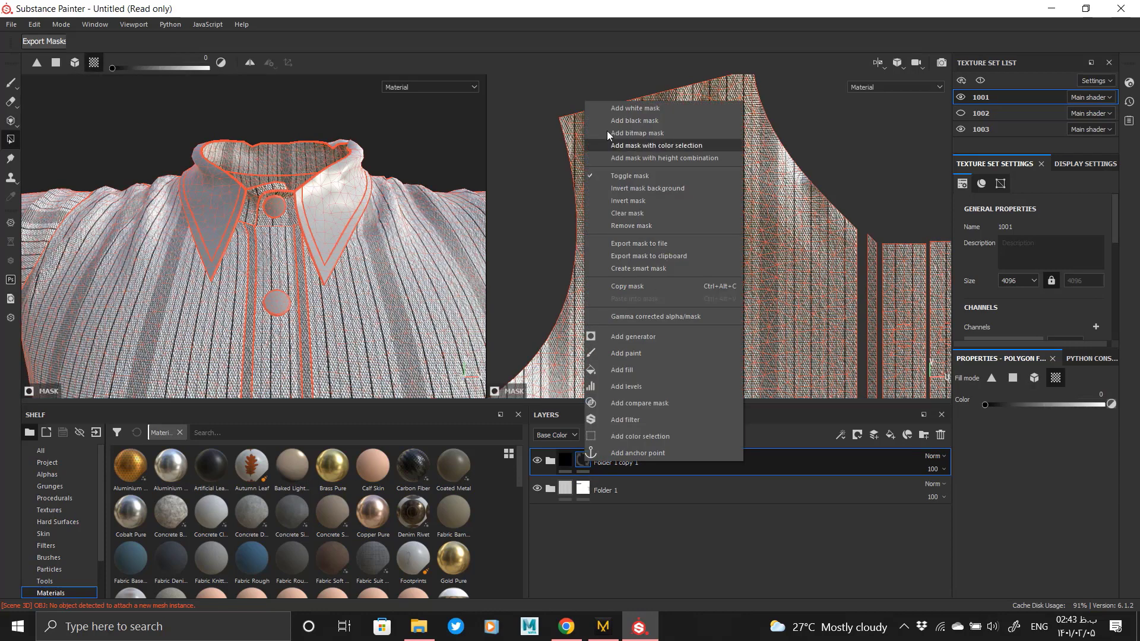
click(675, 280)
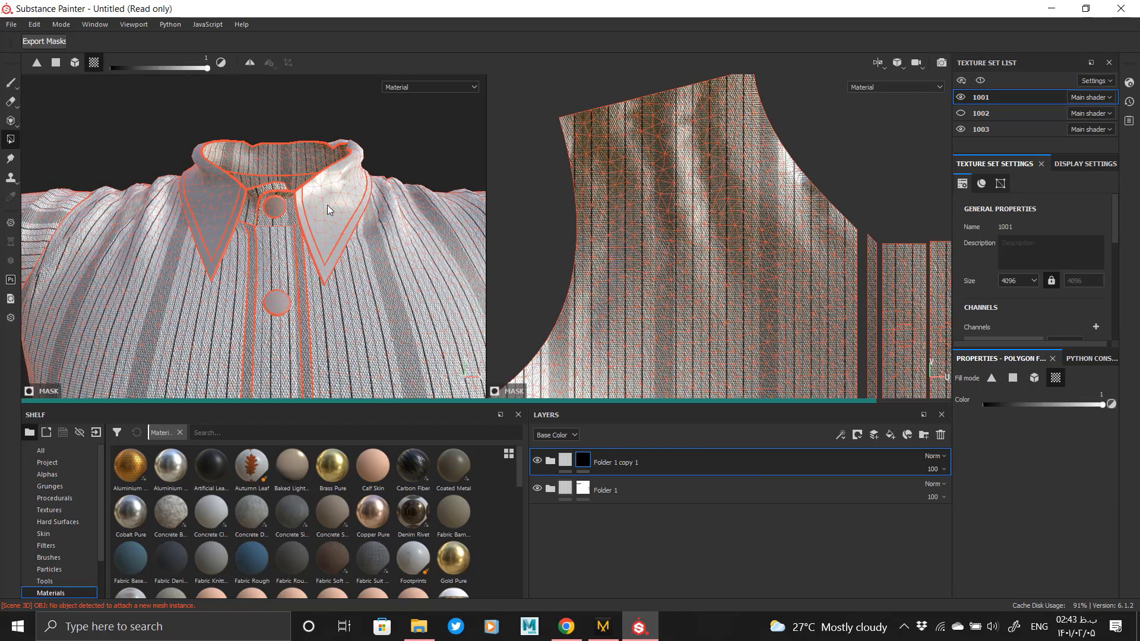
alt+drag(336, 213, 255, 228)
- Set the rotation of the Stripes fill in Fill layer 2's mask to 0 inside Folder 1 copy 1
click(565, 461)
click(550, 461)
scroll(646, 499, down, 3)
click(587, 519)
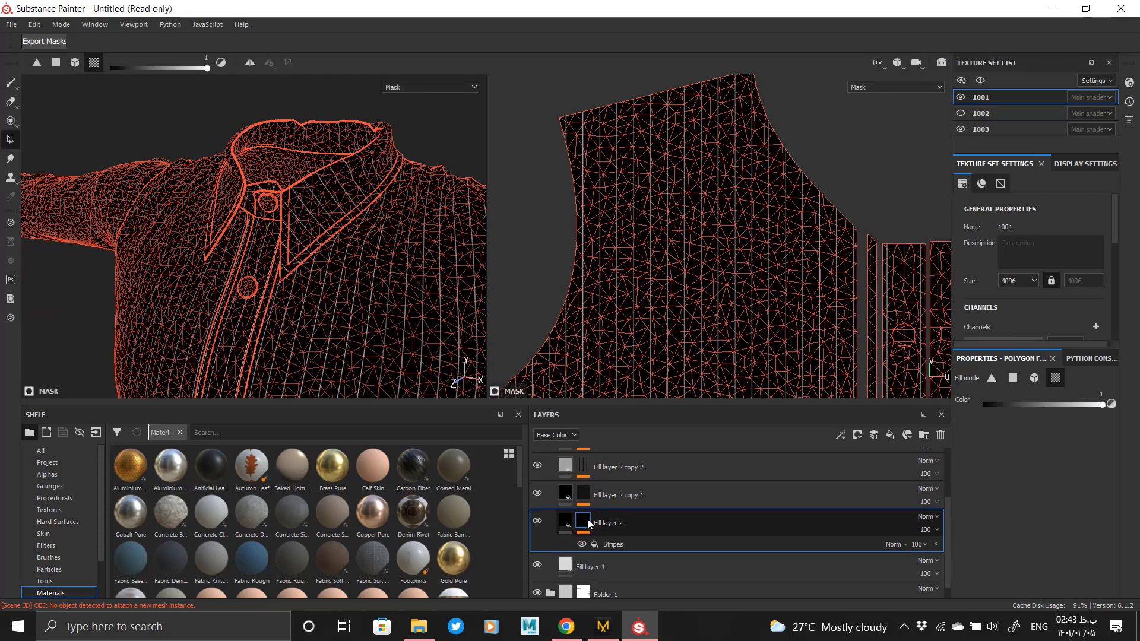
click(647, 540)
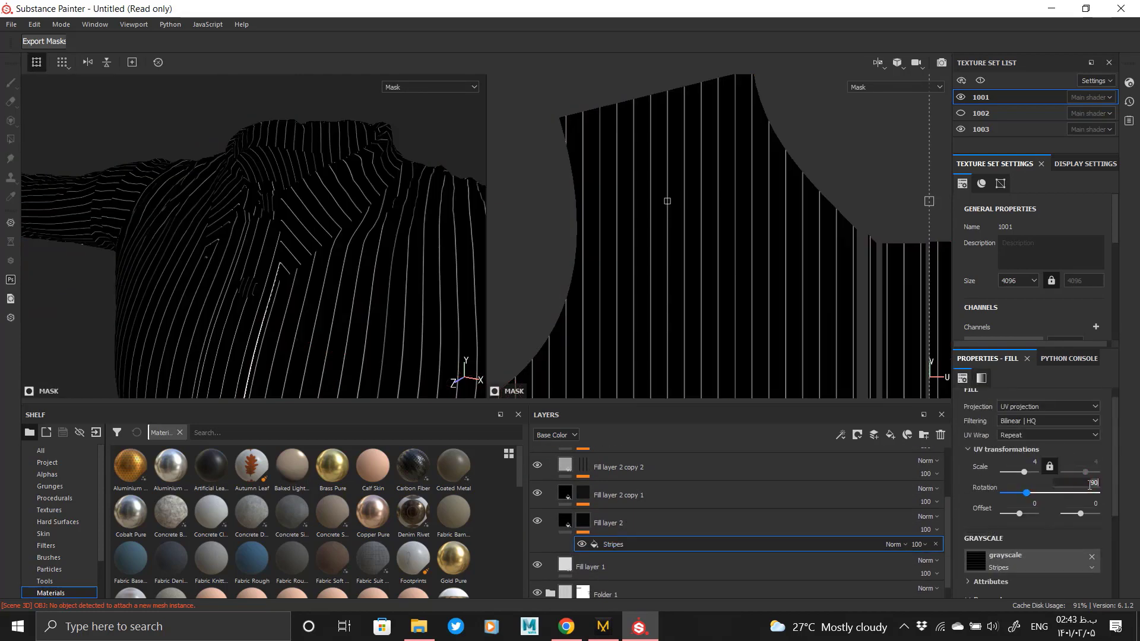
text(0)
key(Return)
- Set the rotation of the Stripes fill in Fill layer 2 copy 1's mask to 0 for the collar
click(584, 495)
click(616, 516)
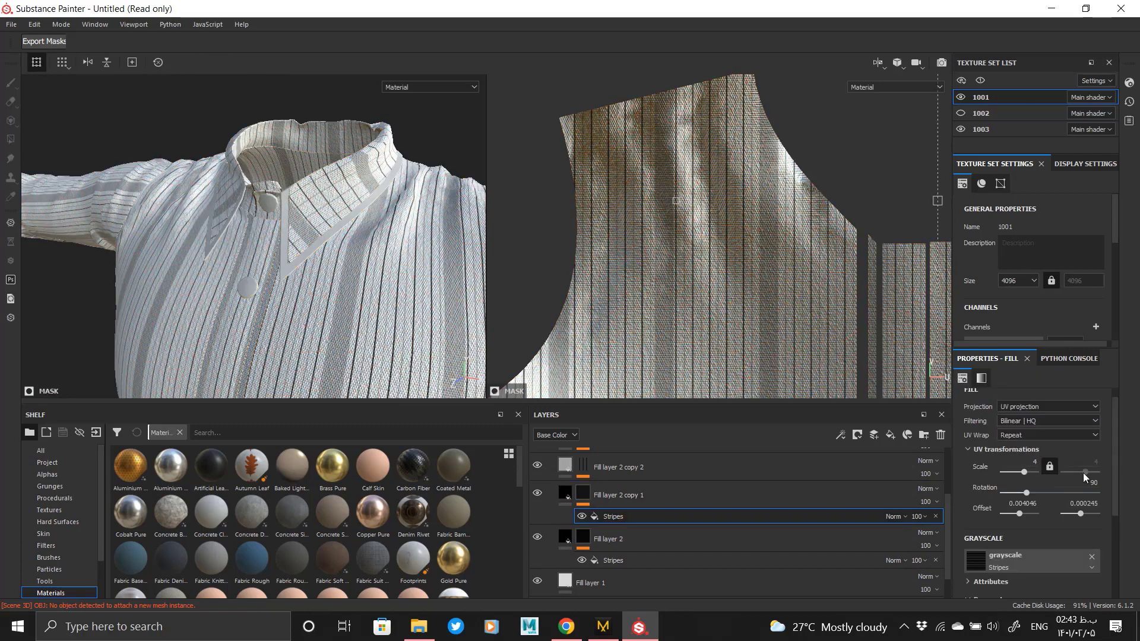
click(1090, 481)
text(0)
- Set the Stripes rotation of Fill layer 2 copy 2 to 0 and hide that layer while checking the collar
click(584, 471)
click(619, 488)
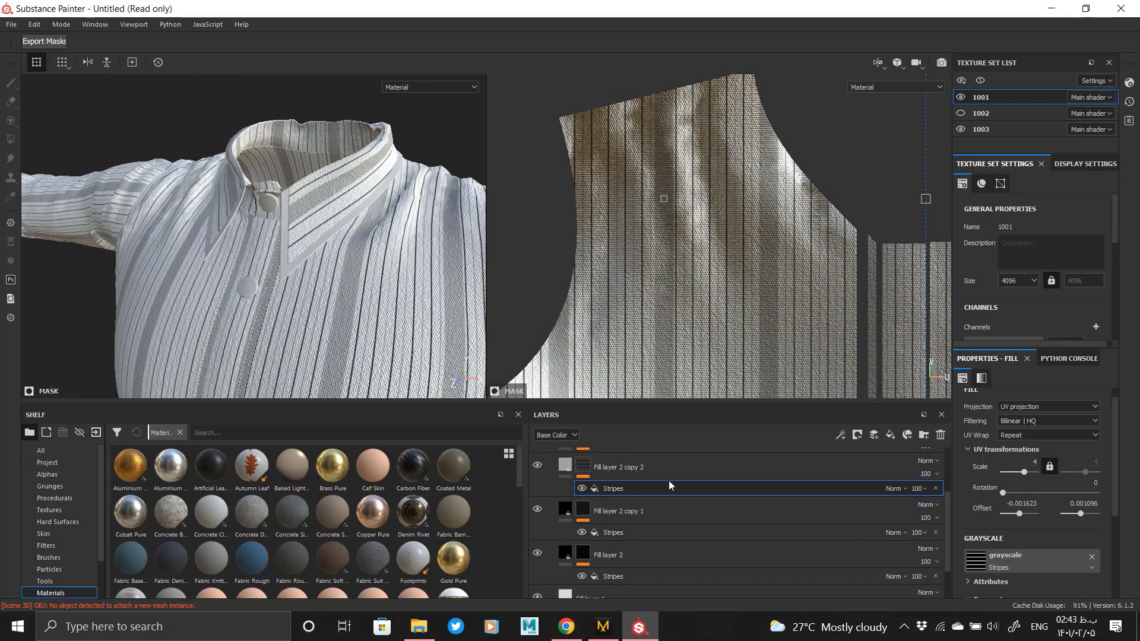
alt+drag(341, 261, 395, 297)
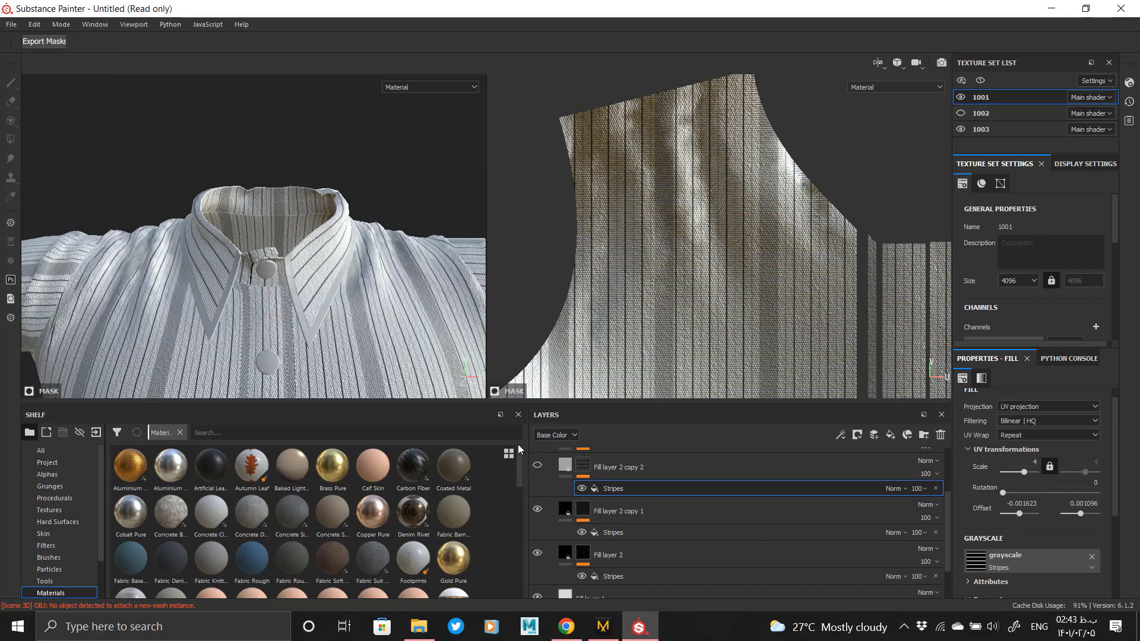
scroll(601, 514, up, 2)
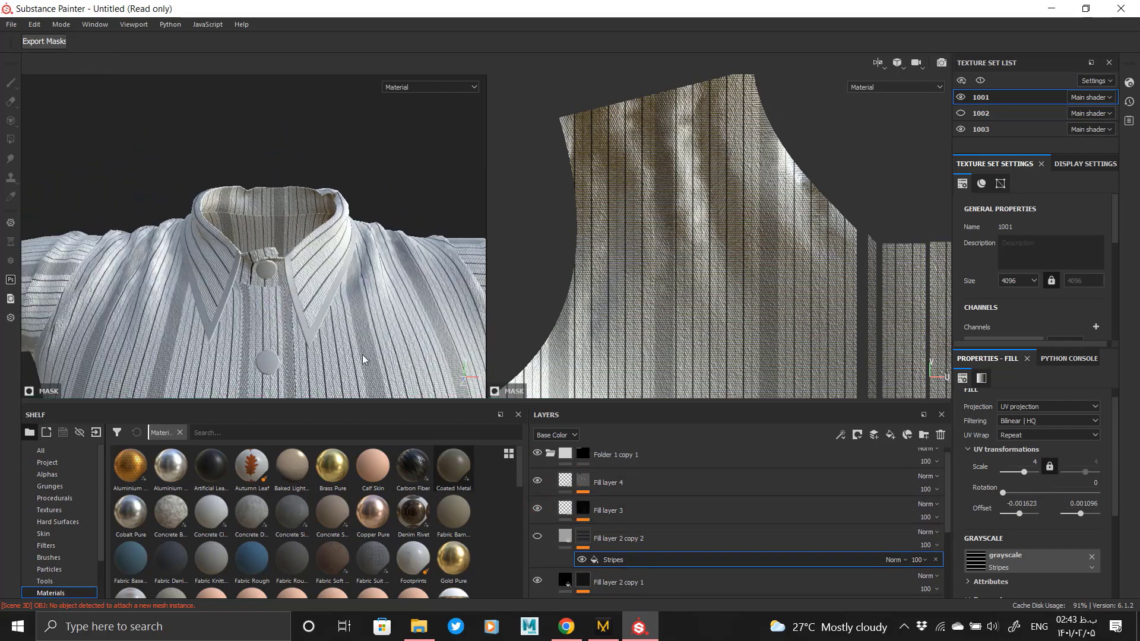
alt+right_drag(362, 355, 291, 308)
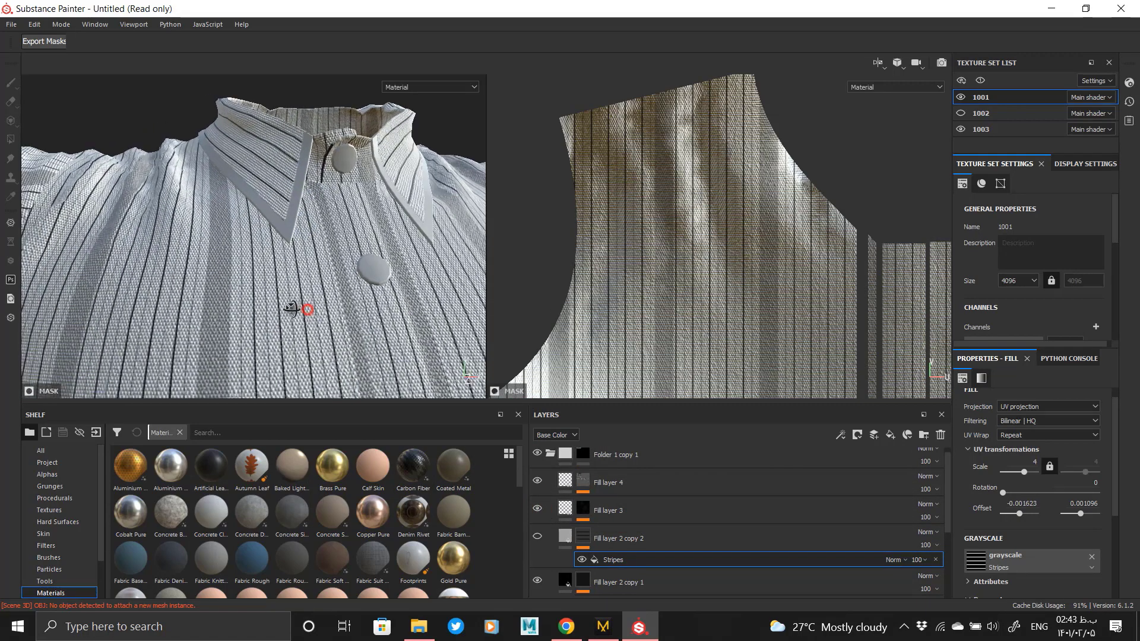
alt+drag(291, 308, 315, 274)
alt+middle_drag(288, 260, 261, 302)
alt+right_drag(286, 177, 259, 262)
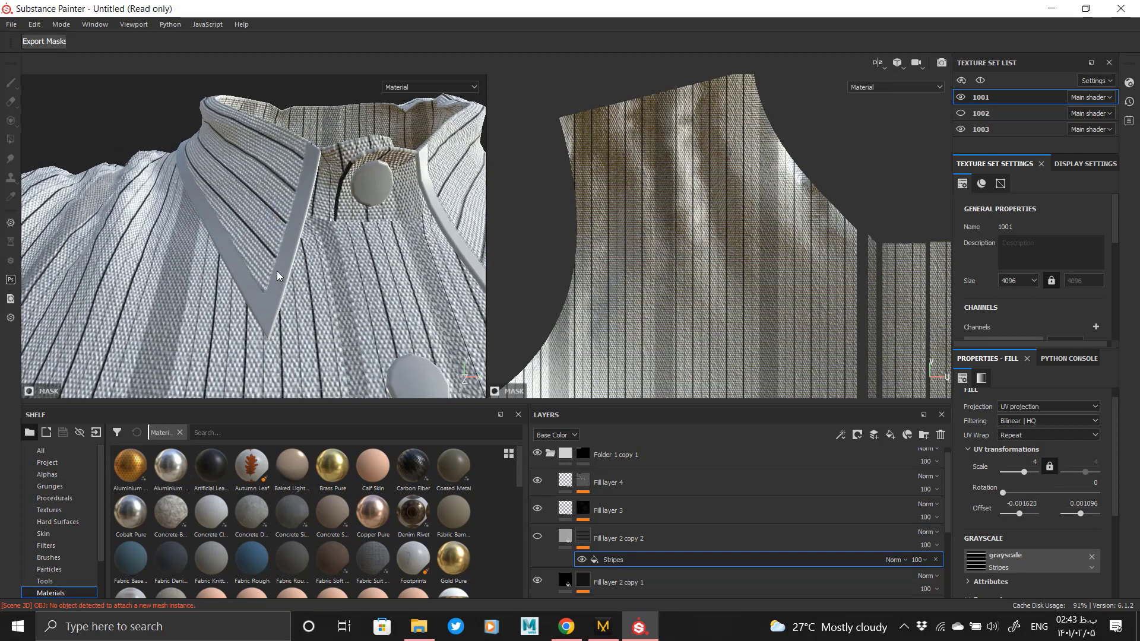
- Duplicate Folder 1 copy 1 and mask the copy to only the collar's trim strip using a black mask and UV chunk fill
right_click(626, 465)
click(705, 233)
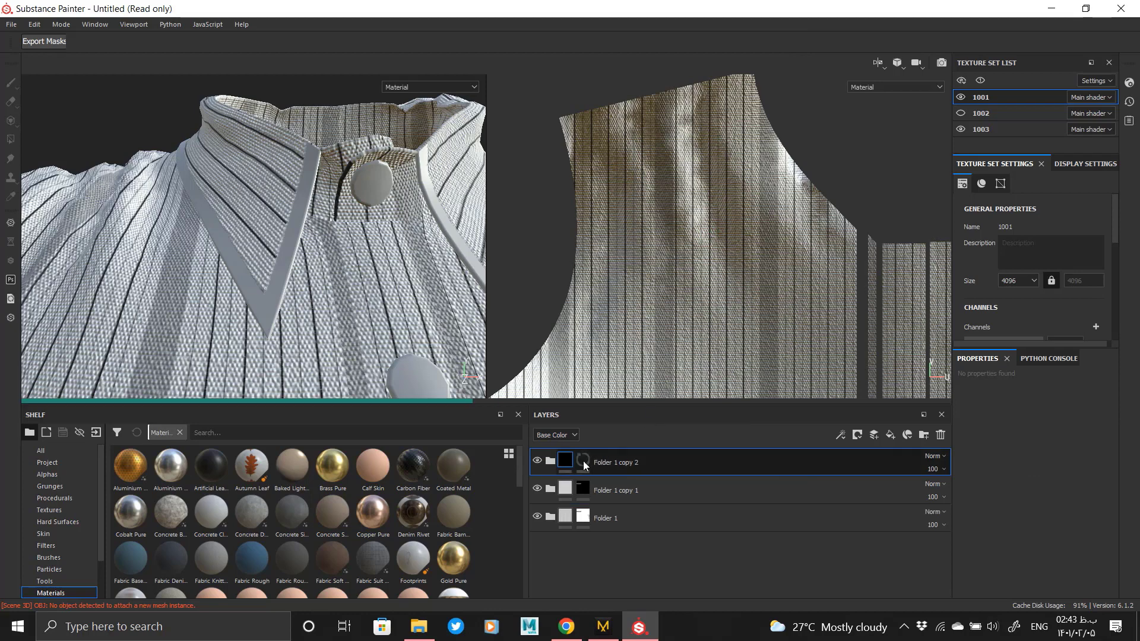
right_click(583, 460)
click(633, 120)
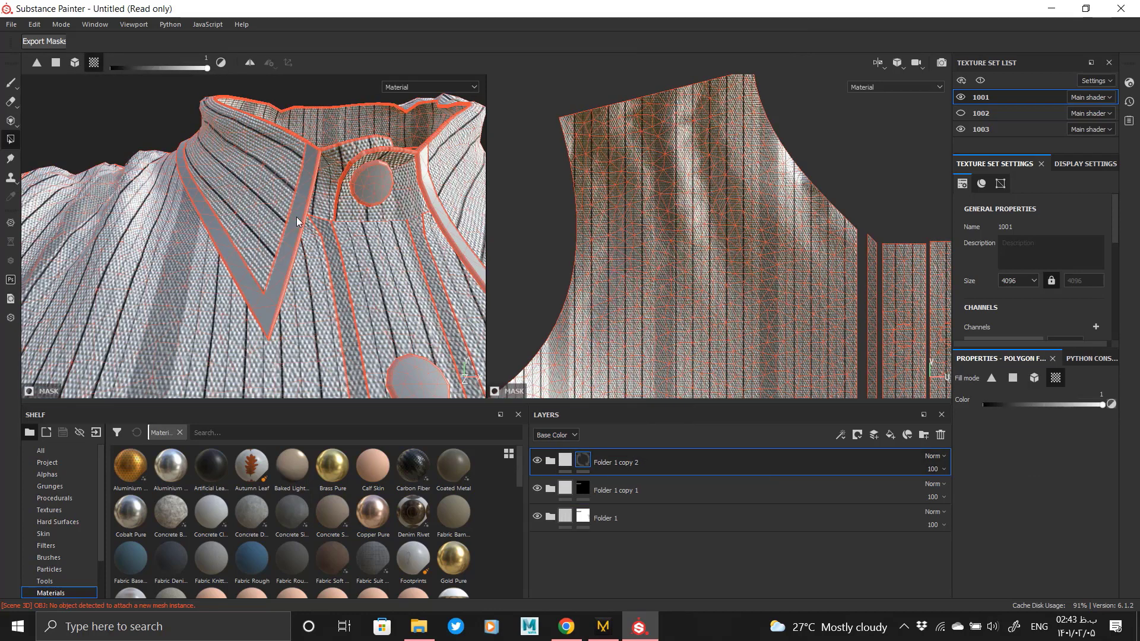
click(297, 217)
- Delete Fill layer 2 copy 1 and Fill layer 2 from Folder 1 copy 2, keeping Fill layer 2 copy 2 visible
click(564, 462)
click(550, 461)
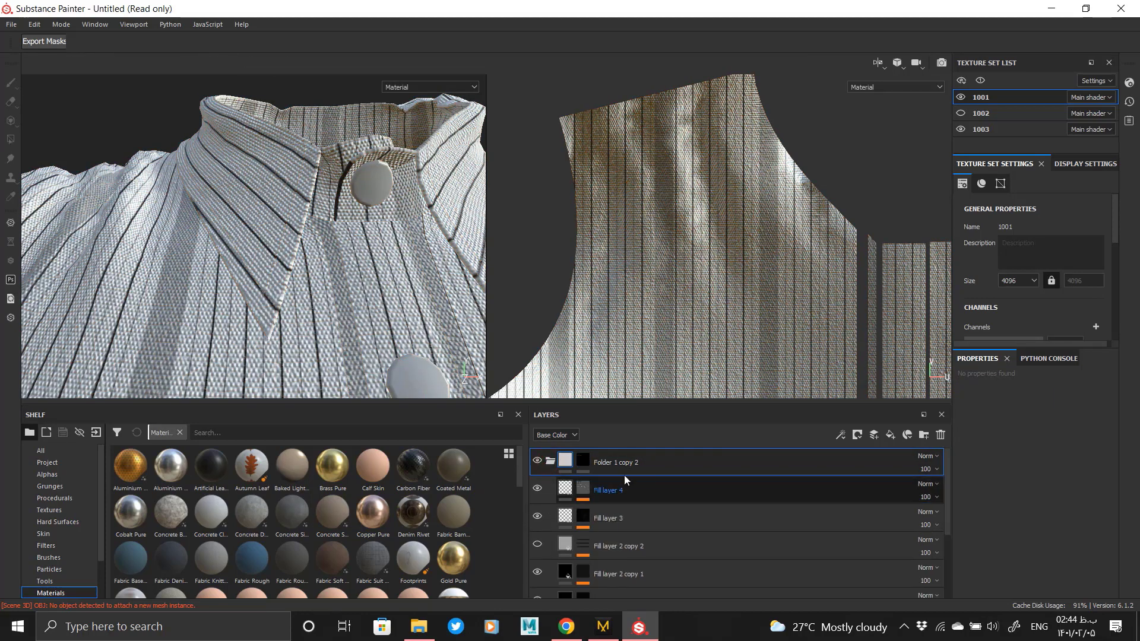
click(557, 542)
key(ctrl+z)
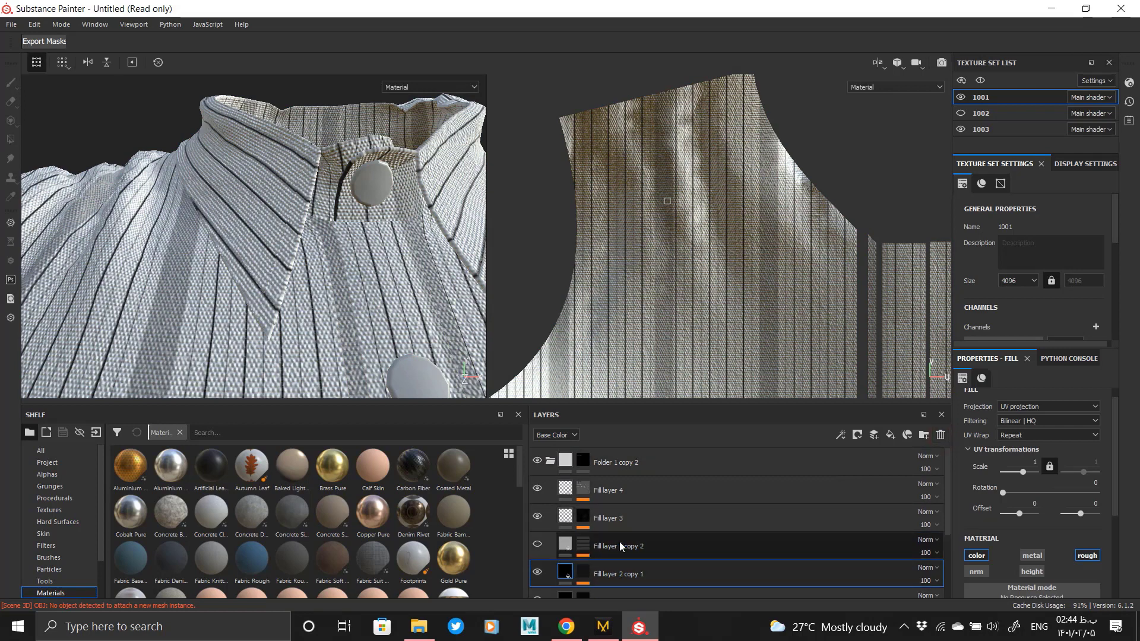
scroll(618, 541, down, 1)
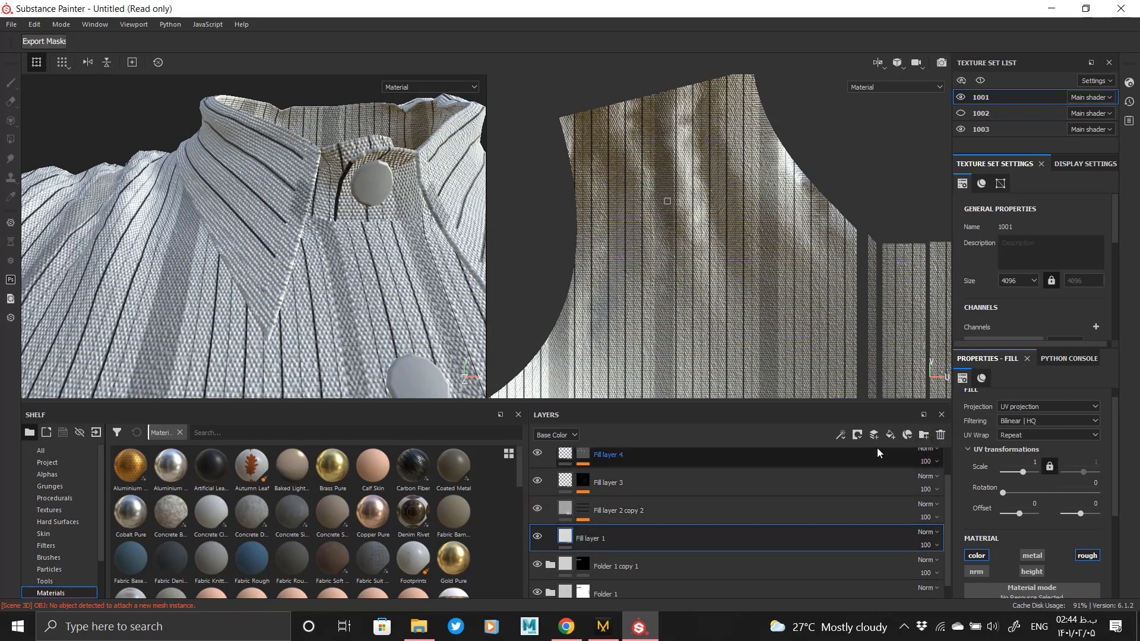
scroll(721, 504, up, 1)
- Remove the Stripes fill and the mask from Fill layer 2 copy 2 in the collar trim folder
click(586, 525)
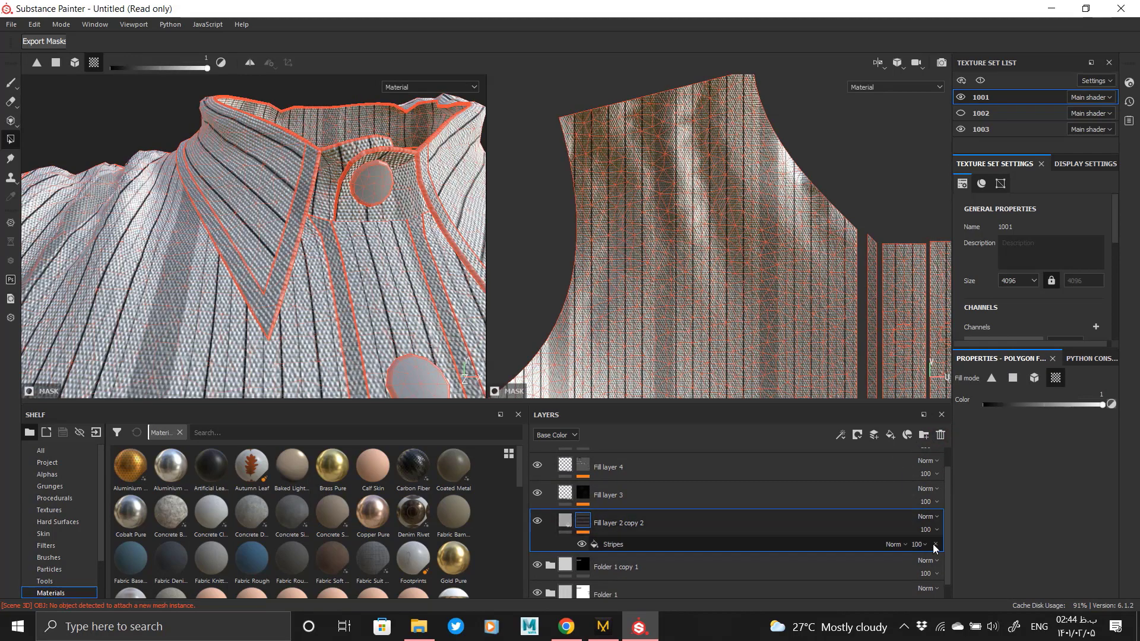
click(935, 544)
right_click(592, 521)
click(654, 282)
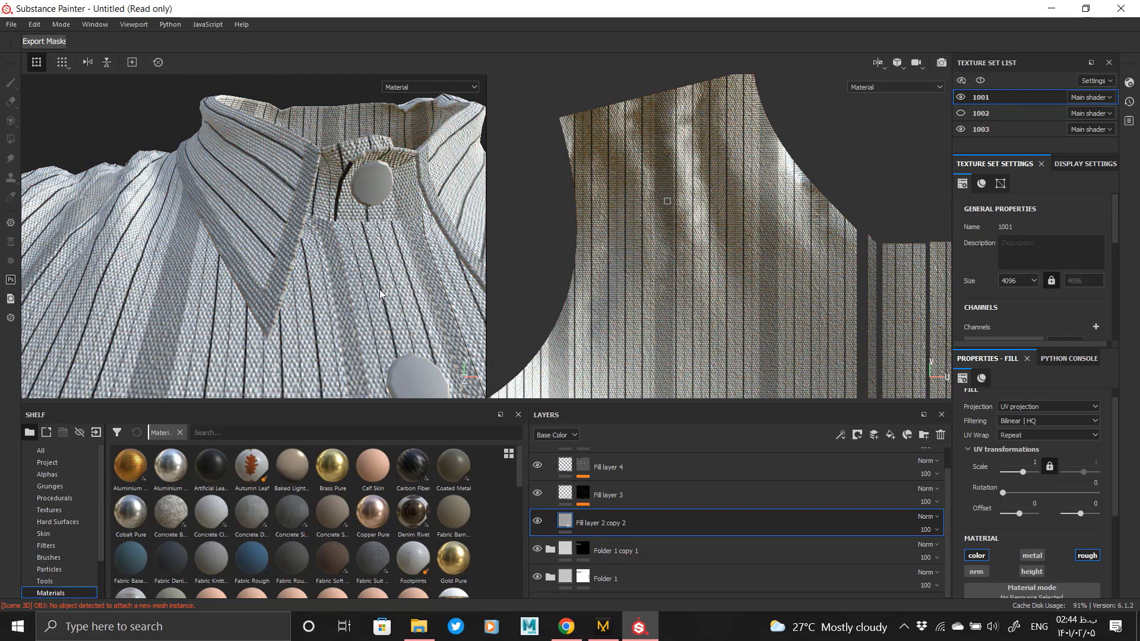
alt+drag(380, 291, 309, 285)
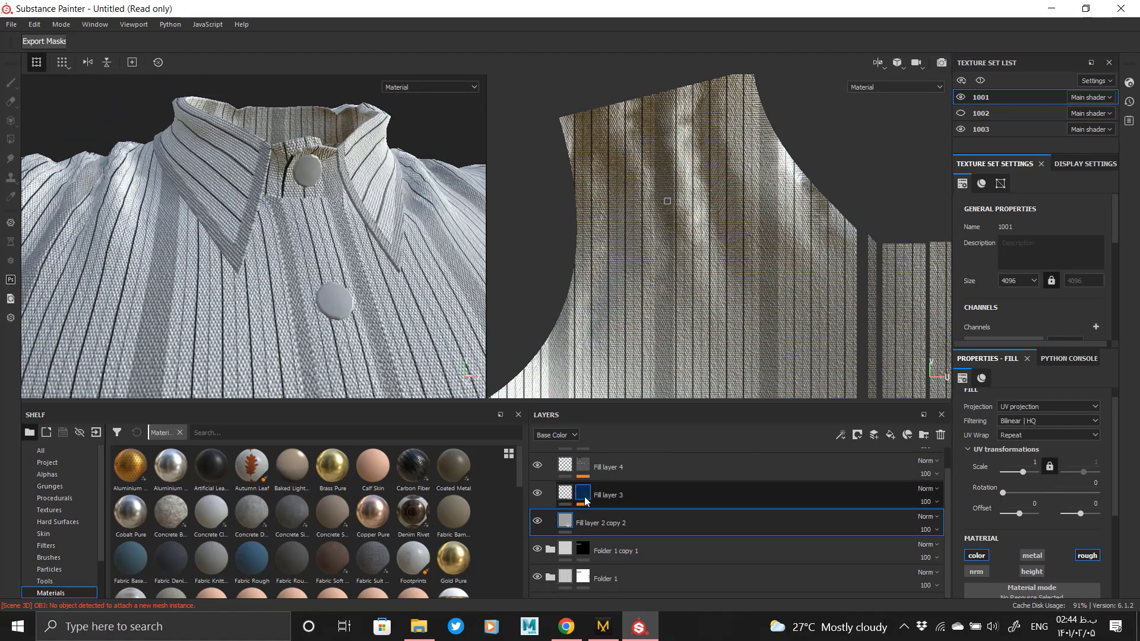
- Inspect the masks of Fill layer 3 and Fill layer 4, and the collar and shirt fabric from several distances and angles
click(585, 501)
alt+right_drag(358, 295, 439, 362)
scroll(583, 522, up, 1)
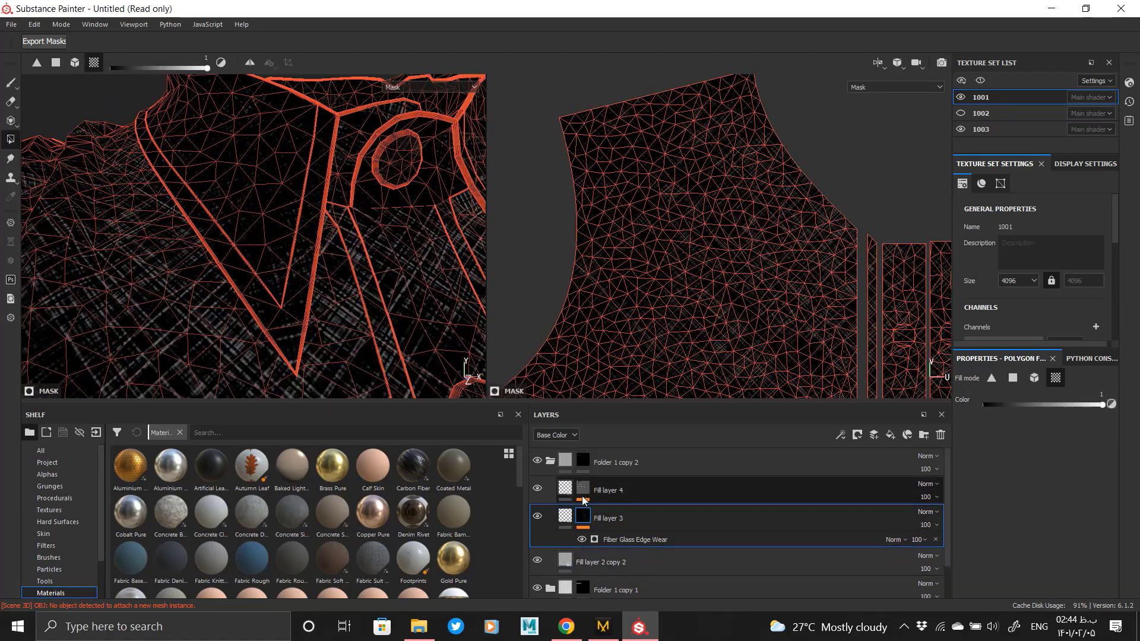
click(582, 494)
click(581, 463)
click(566, 461)
alt+right_drag(380, 332, 28, 139)
alt+drag(121, 351, 80, 374)
alt+middle_drag(80, 374, 41, 350)
alt+right_drag(178, 285, 342, 314)
alt+middle_drag(522, 249, 370, 296)
alt+middle_drag(172, 250, 42, 276)
alt+right_drag(178, 261, 322, 249)
alt+drag(323, 249, 220, 178)
alt+middle_drag(220, 178, 202, 216)
alt+right_drag(202, 216, 160, 202)
alt+middle_drag(231, 199, 255, 237)
alt+drag(254, 237, 552, 297)
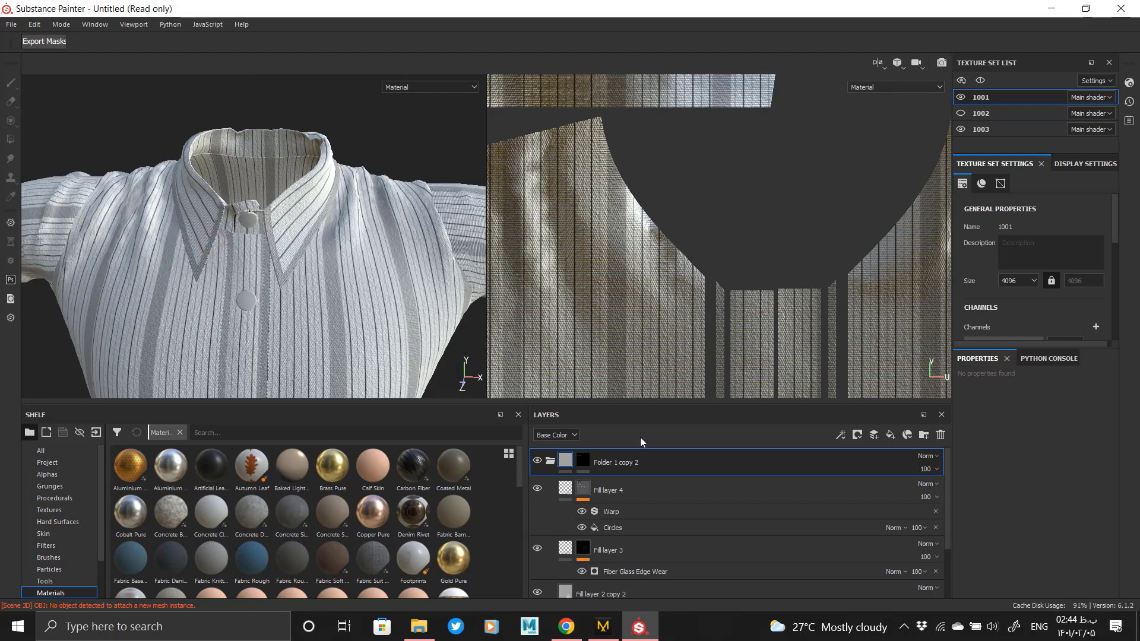
- Mask both sleeve cuffs out of Folder 1 with a UV chunk Polygon Fill at color 0
click(583, 516)
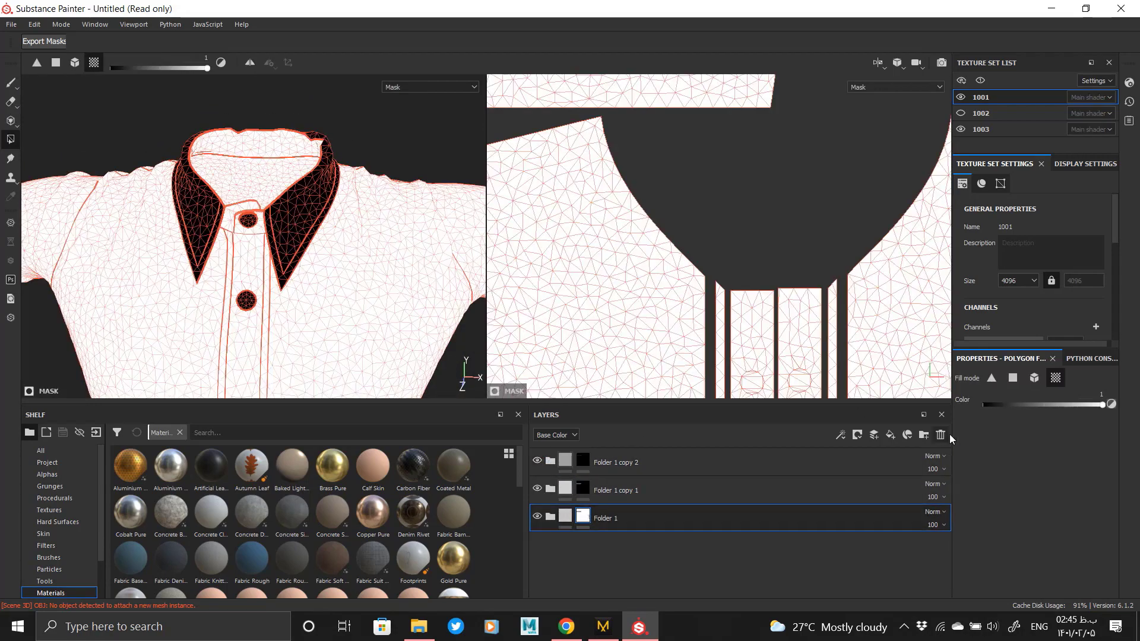
alt+middle_drag(165, 245, 81, 211)
click(312, 248)
alt+drag(319, 257, 221, 304)
alt+middle_drag(221, 305, 356, 326)
alt+drag(357, 326, 219, 270)
click(219, 270)
- Fill the sleeve cuffs into the mask of Folder 1 copy 2 with color 1
click(584, 460)
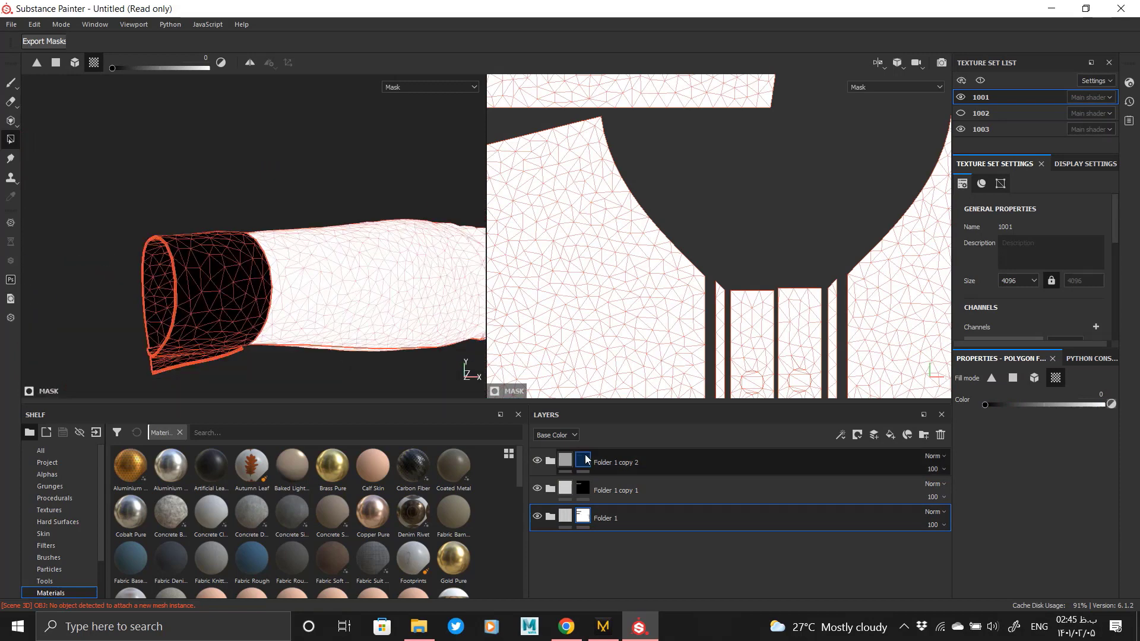
click(252, 304)
scroll(354, 295, down, 3)
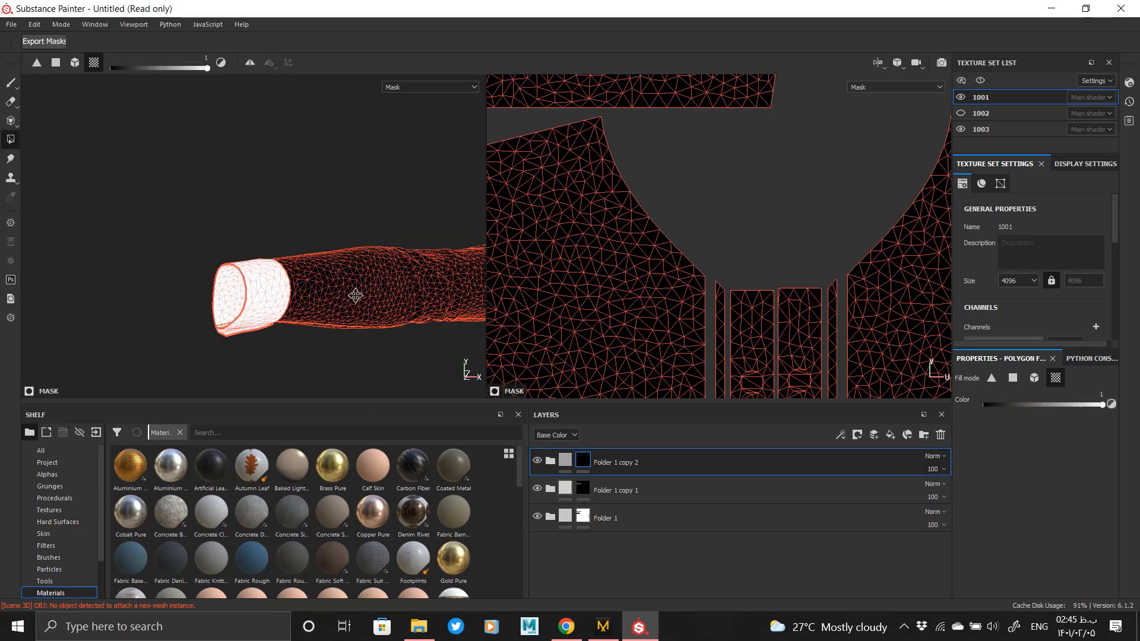
alt+middle_drag(354, 295, 379, 257)
- Examine the sleeves, cuffs and whole shirt from several angles, along with the complete UV layout
click(563, 461)
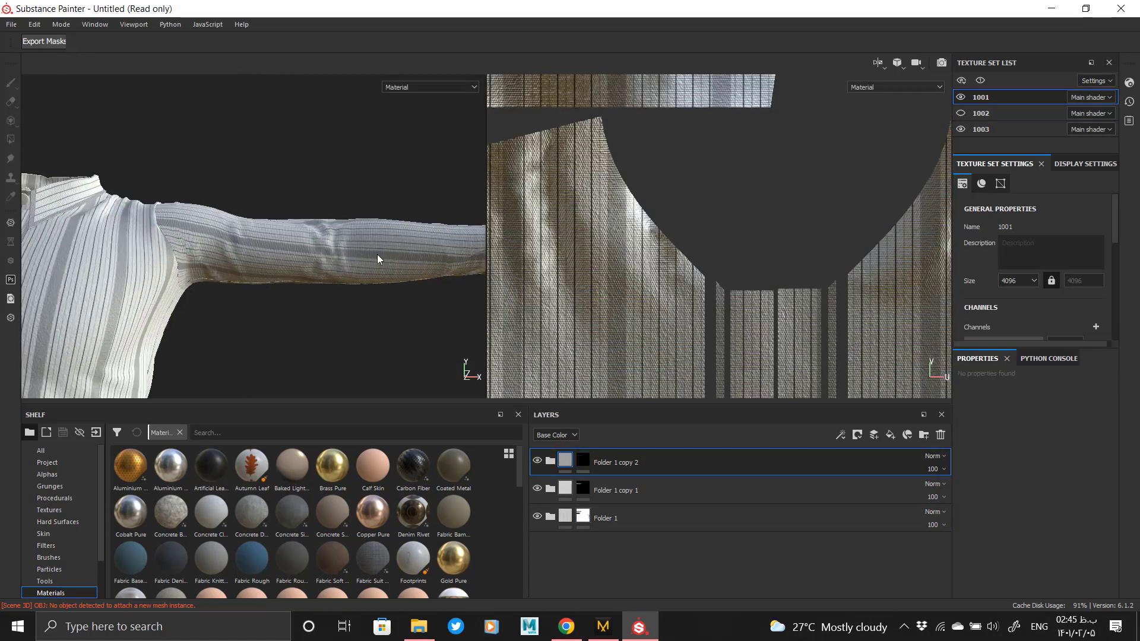
alt+drag(380, 257, 403, 264)
scroll(403, 264, down, 5)
alt+middle_drag(267, 267, 404, 256)
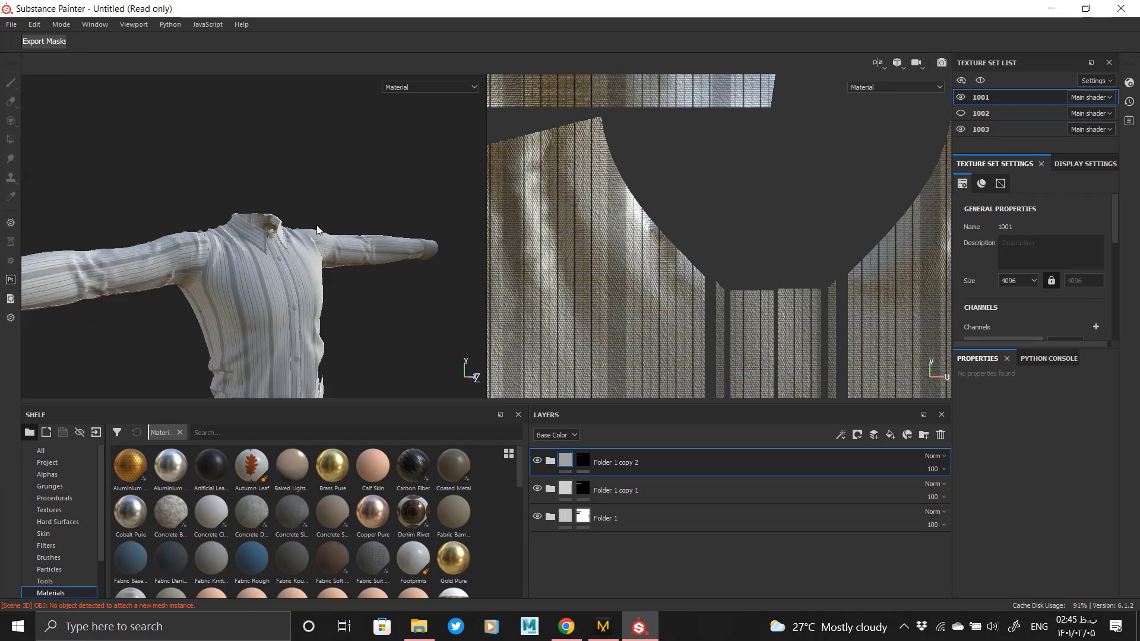
alt+drag(332, 261, 409, 261)
alt+middle_drag(416, 264, 412, 203)
scroll(661, 247, down, 6)
alt+middle_drag(702, 326, 752, 300)
alt+drag(382, 297, 930, 245)
scroll(348, 275, up, 10)
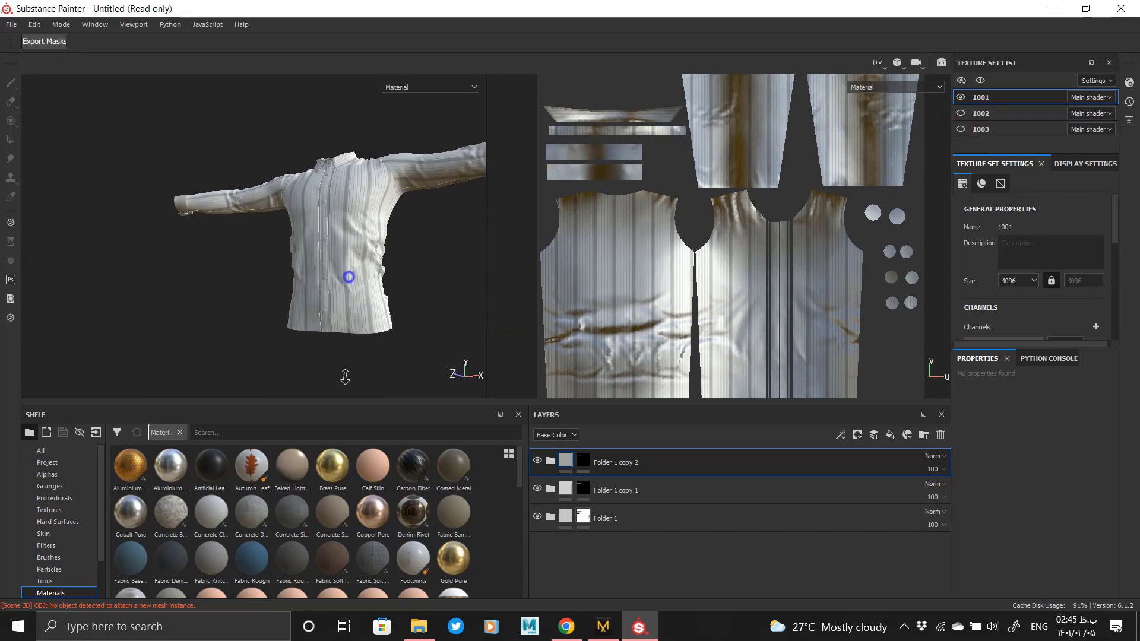
- Mask the remaining lower button out of Folder 1 with color 0 and check the shirt front
click(579, 515)
key(x)
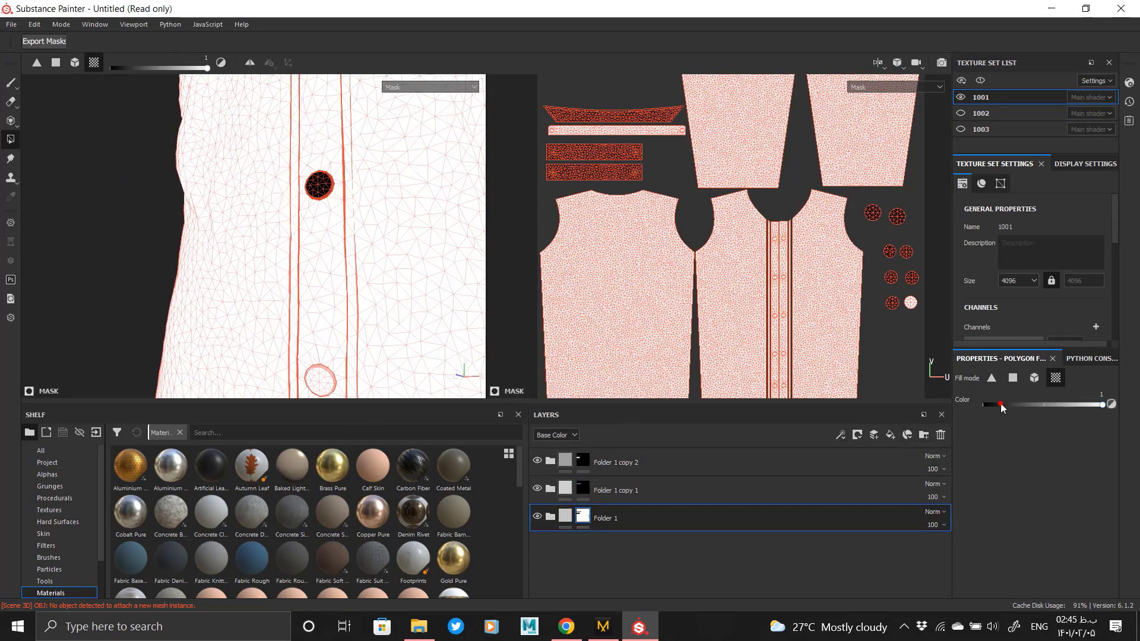
scroll(377, 267, down, 10)
scroll(374, 179, up, 5)
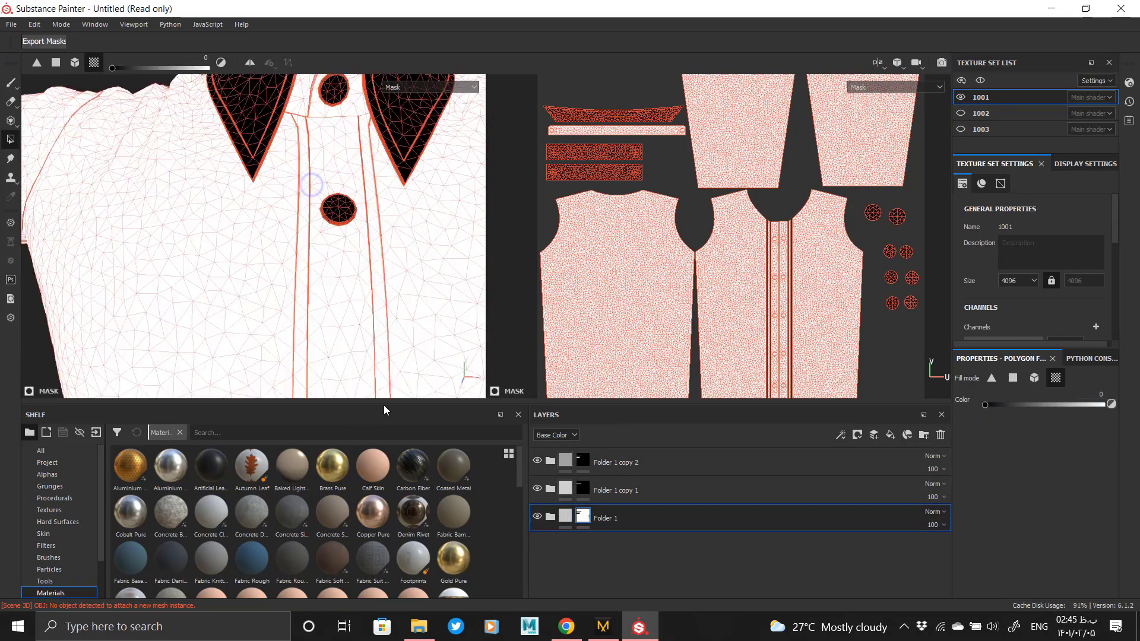
click(565, 518)
alt+drag(361, 274, 399, 267)
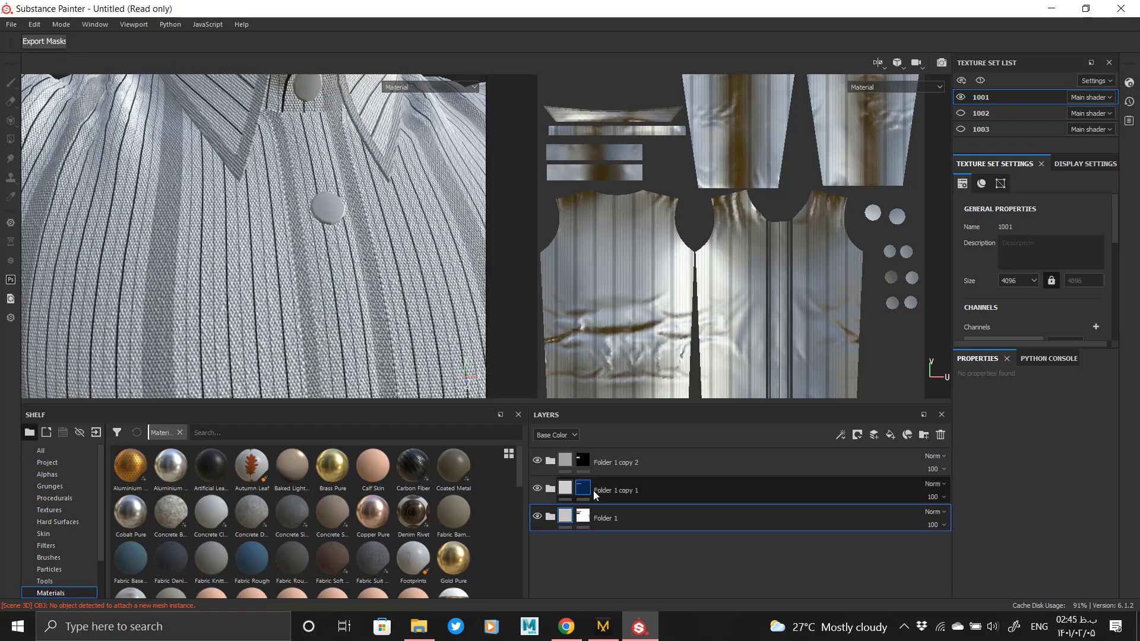
- Add a new fill layer above Fill layer 4 inside Folder 1
click(584, 489)
click(584, 516)
click(551, 516)
click(636, 542)
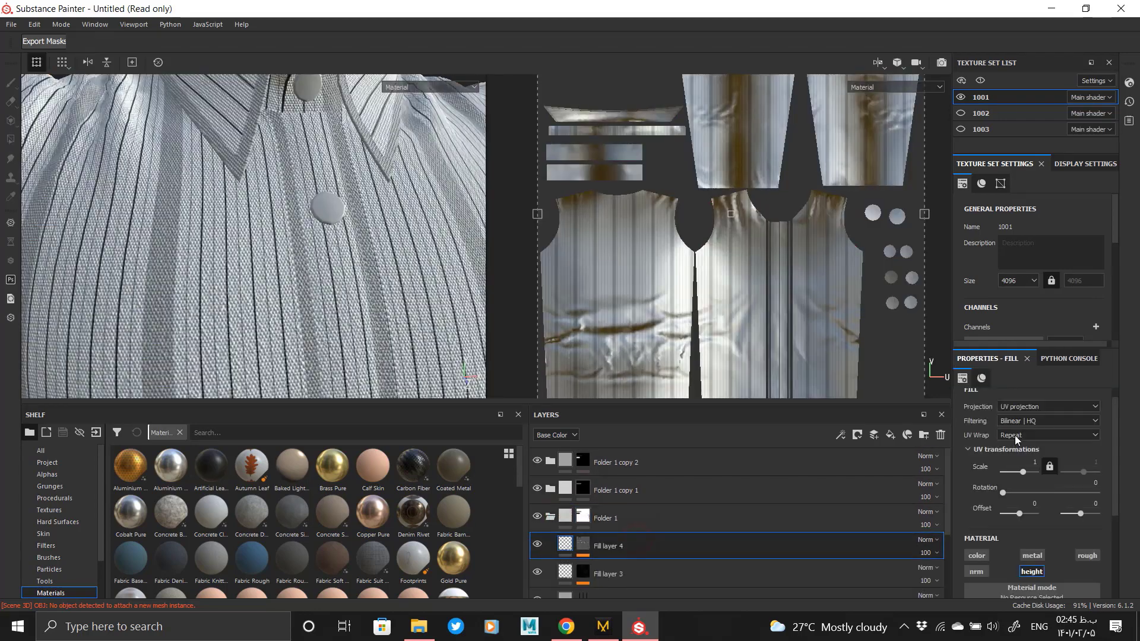
click(889, 434)
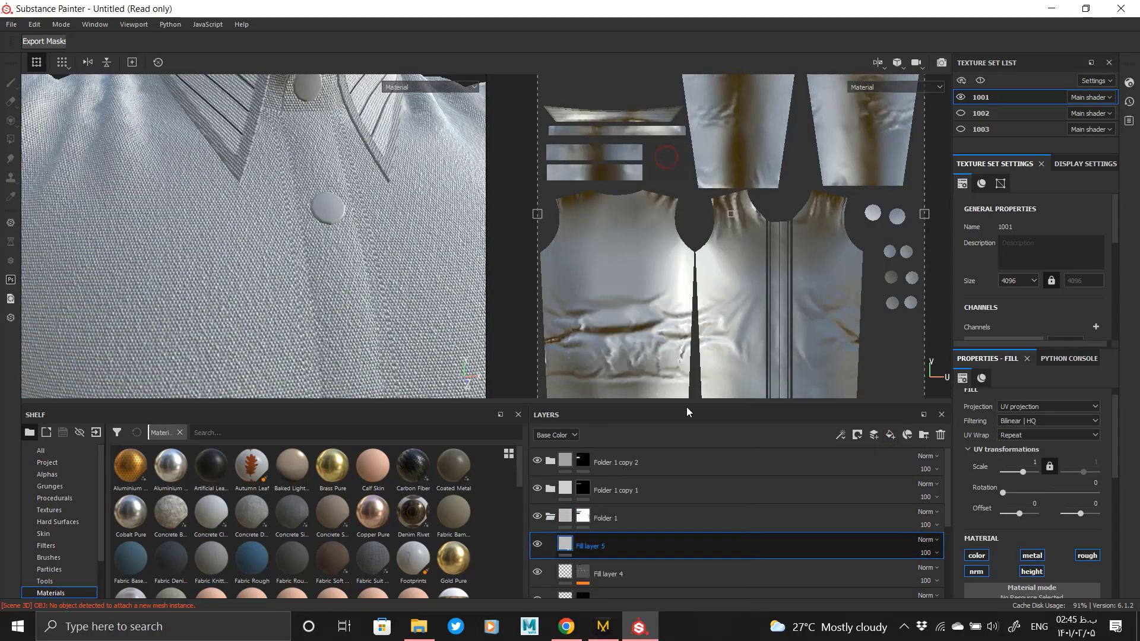
- Add a black mask with a UV Border Distance generator to Fill layer 5 and display the mask in the viewports
right_click(588, 538)
click(635, 418)
click(1040, 400)
scroll(1050, 484, down, 5)
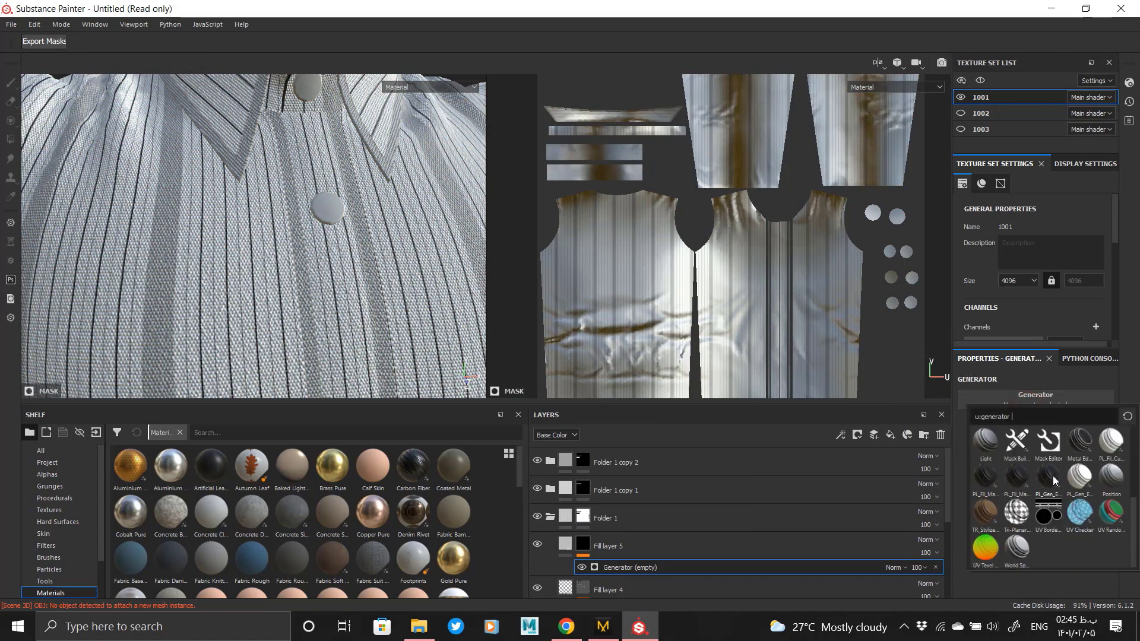
click(1052, 514)
alt+click(585, 546)
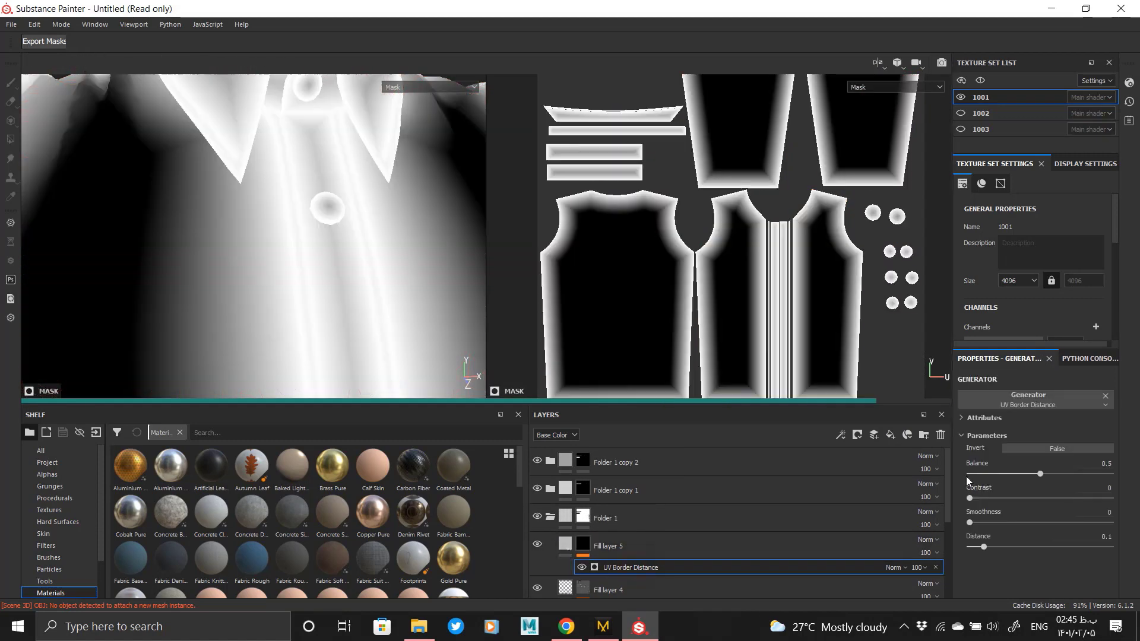
- Narrow the UV Border Distance mask by setting its balance to 0.06 and distance to 0.04, and return to the fill's material
drag(989, 479, 984, 474)
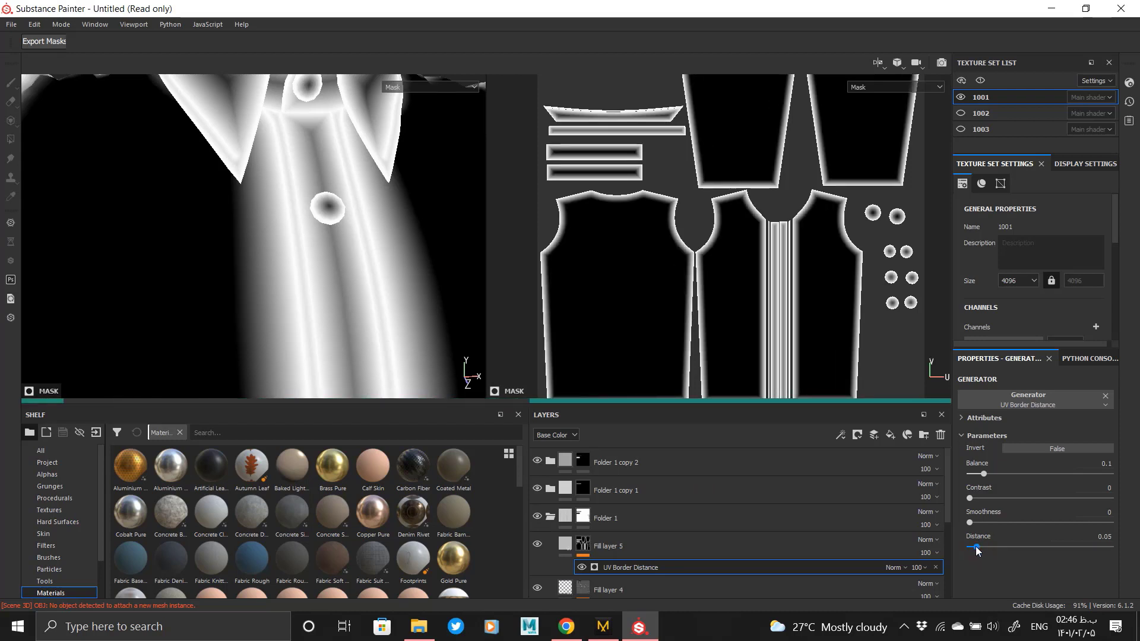
click(975, 546)
drag(983, 474, 976, 473)
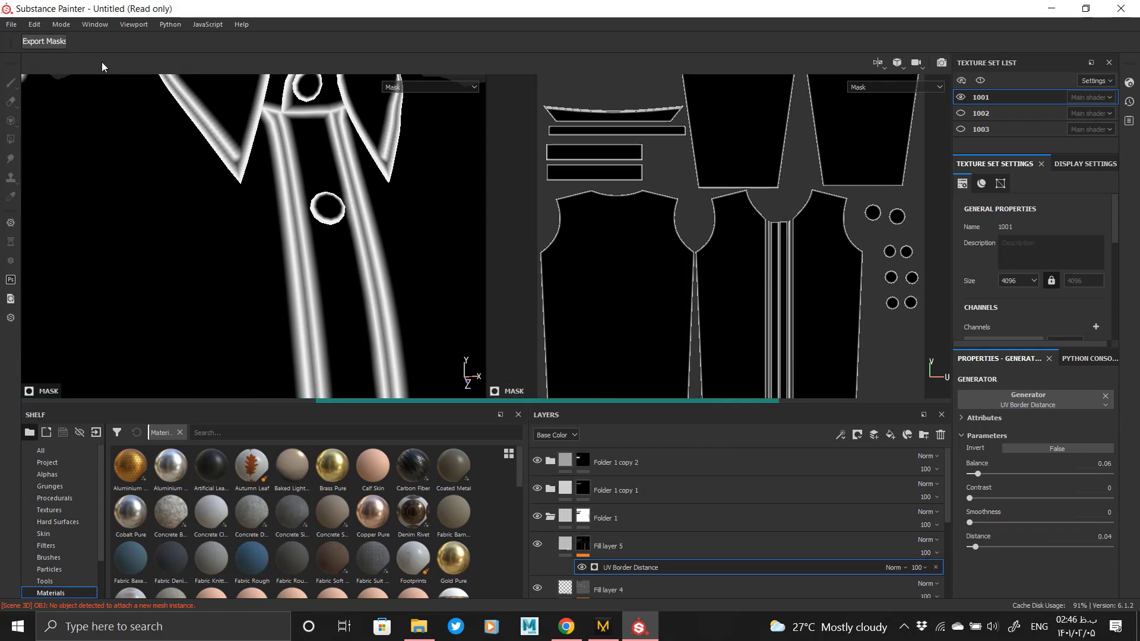
click(567, 546)
click(567, 546)
- Save the project as 01 in the No.1 folder
click(11, 24)
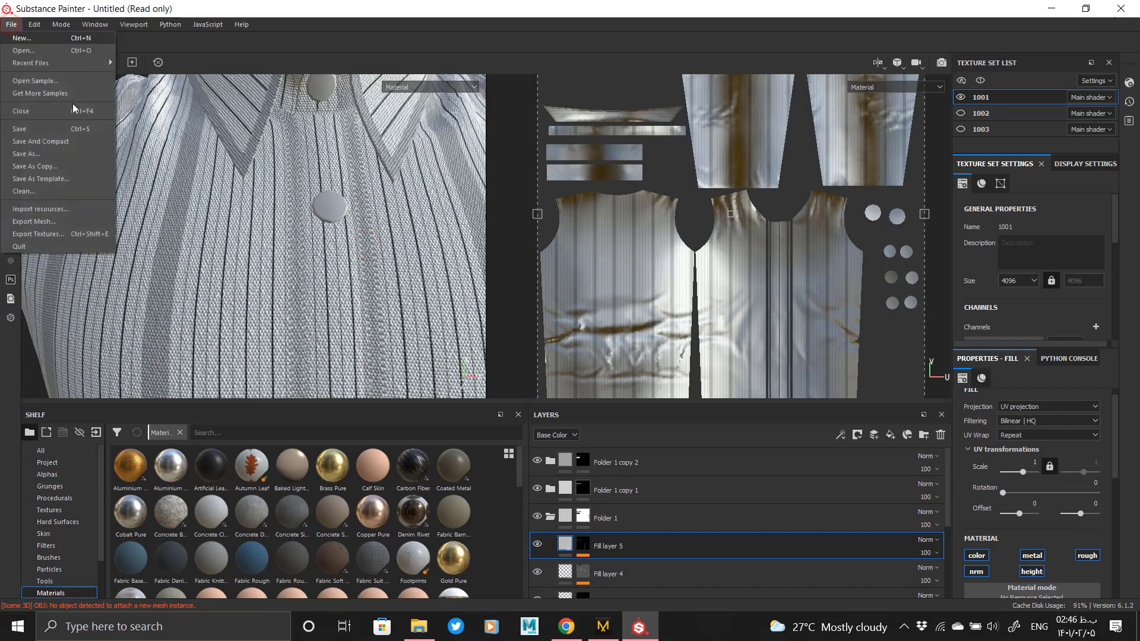
click(51, 130)
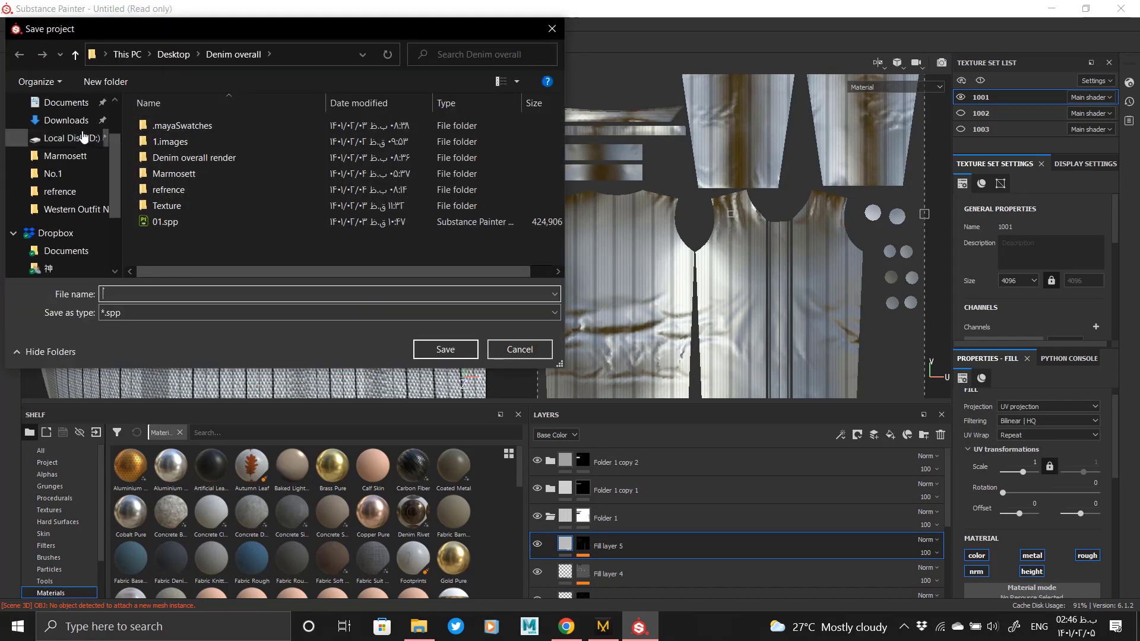
click(71, 174)
click(461, 349)
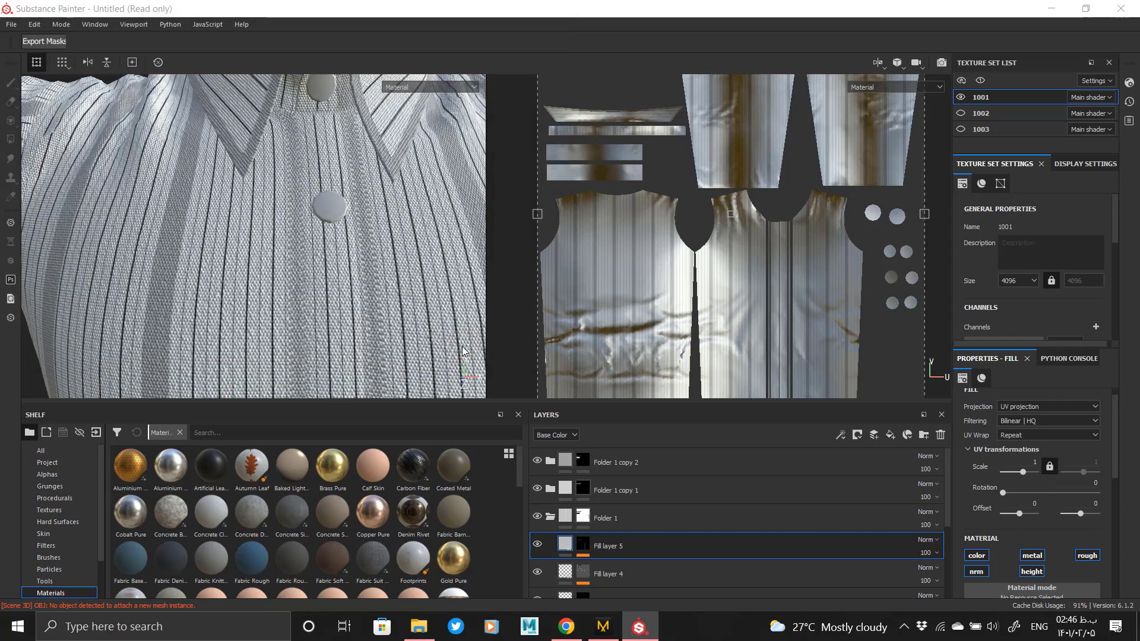
- Restrict Fill layer 5 to the height channel at about -0.17 and display its mask
mouse_move(587, 543)
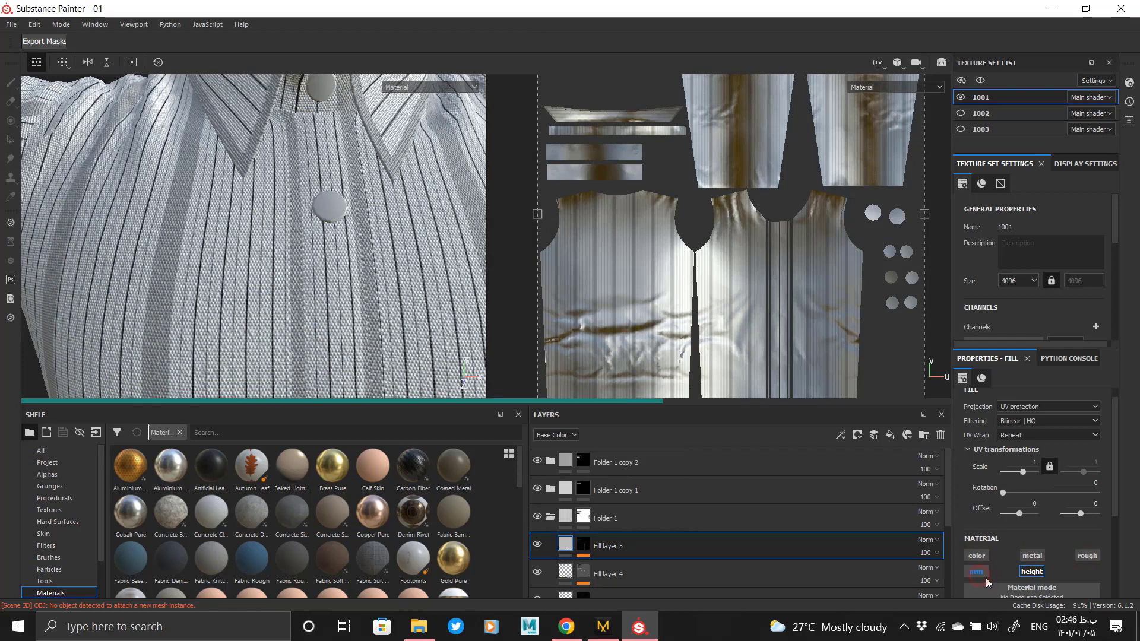
scroll(1054, 584, down, 3)
drag(1022, 559, 1008, 554)
alt+click(581, 545)
right_click(612, 561)
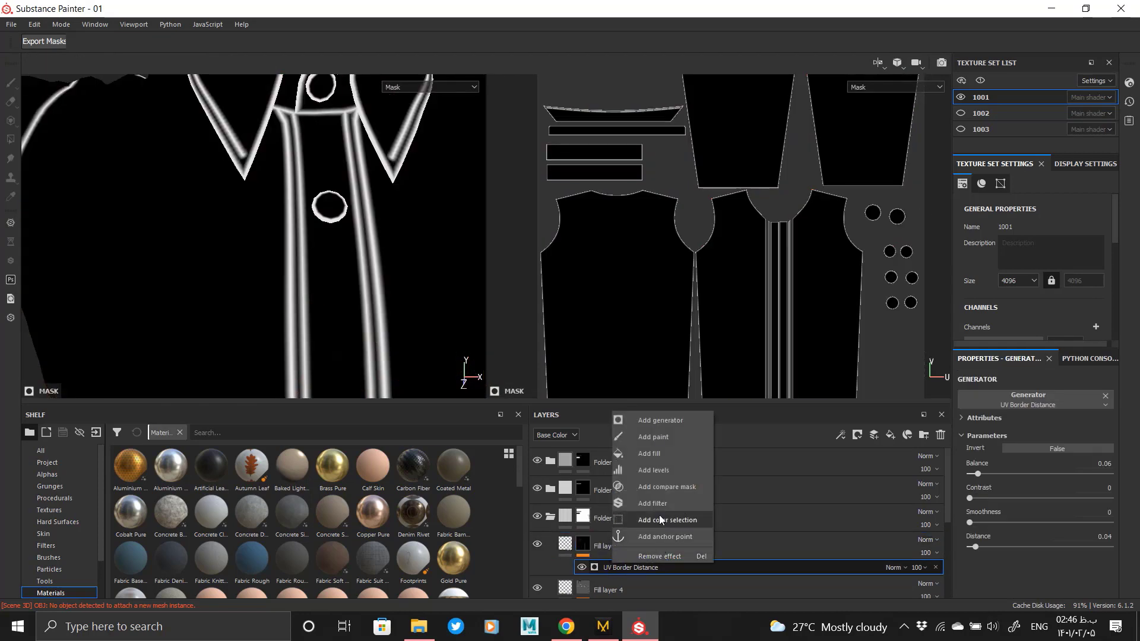
click(659, 516)
key(ctrl+z)
- Add a Blur filter above the UV Border Distance generator in Fill layer 5's mask
right_click(621, 565)
click(661, 507)
click(1036, 399)
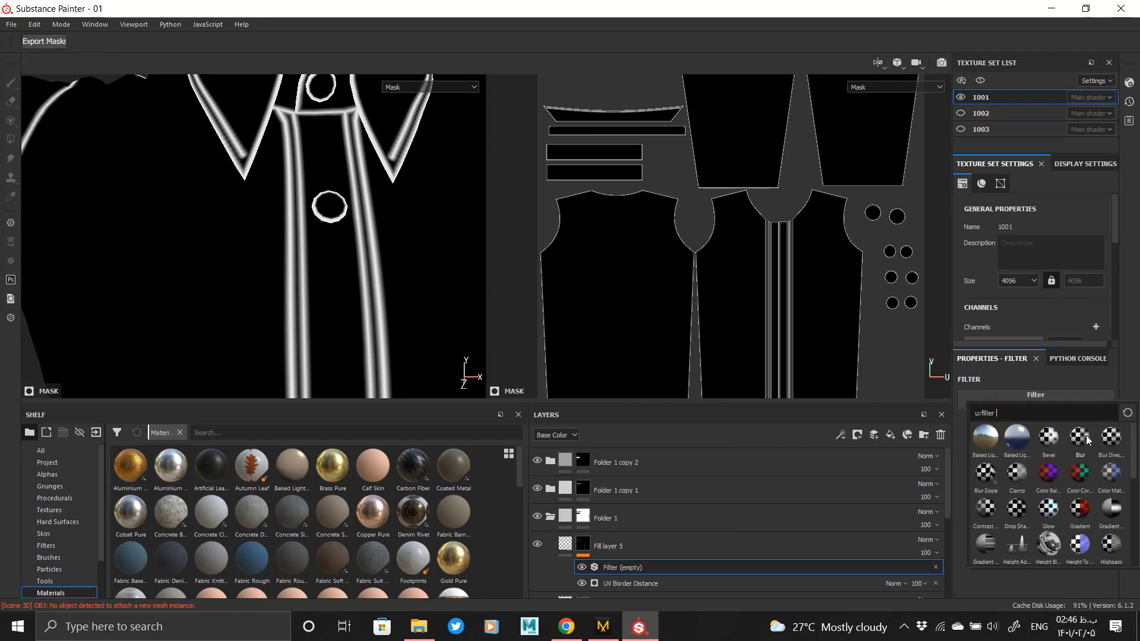
click(1073, 436)
- Lower Fill layer 5's height to about -0.48 and check the seam depth around the shirt's front and collar
click(565, 544)
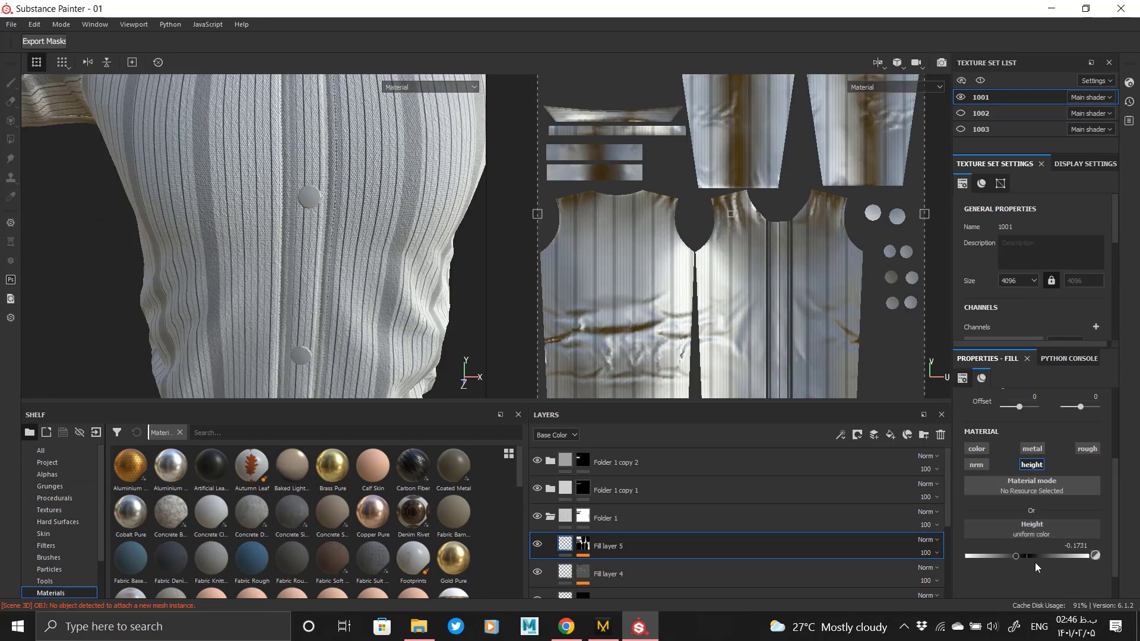
drag(996, 556, 998, 556)
scroll(216, 241, down, 4)
alt+middle_drag(216, 241, 290, 262)
scroll(290, 262, up, 5)
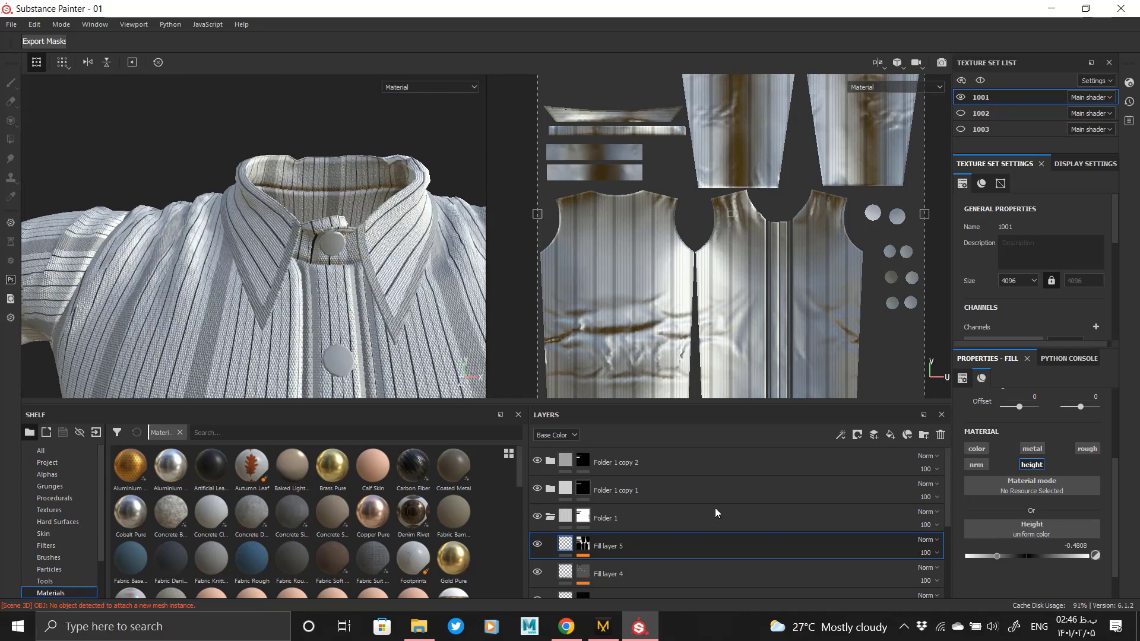
- Set the Blur filter's intensity on Fill layer 5's mask to 0.68
click(583, 546)
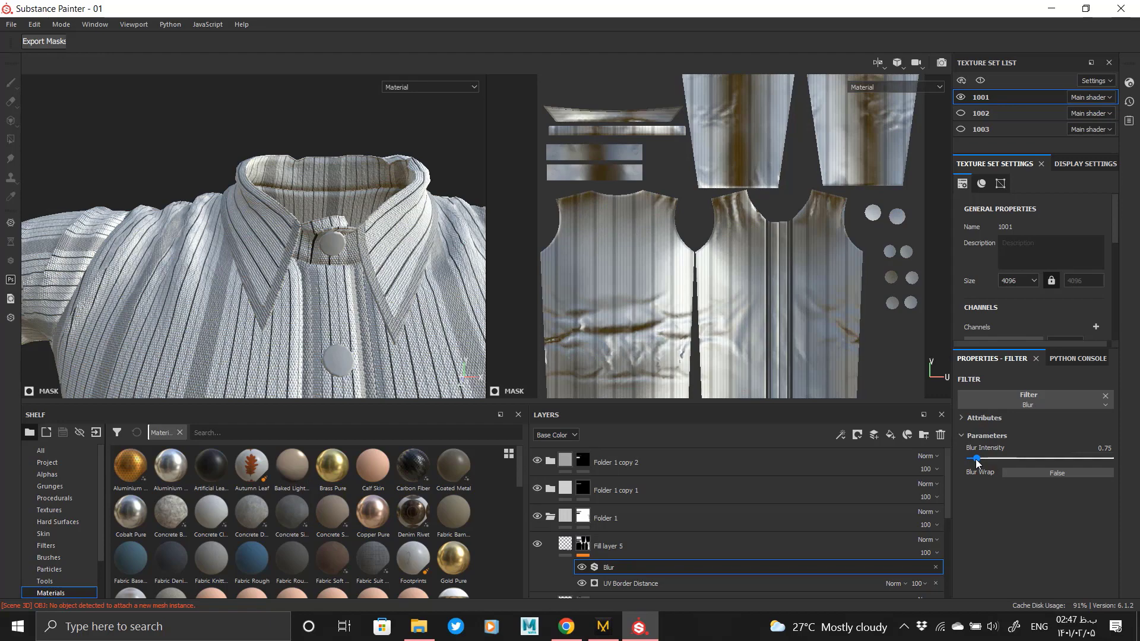
alt+middle_drag(289, 338, 277, 236)
alt+right_drag(277, 236, 58, 121)
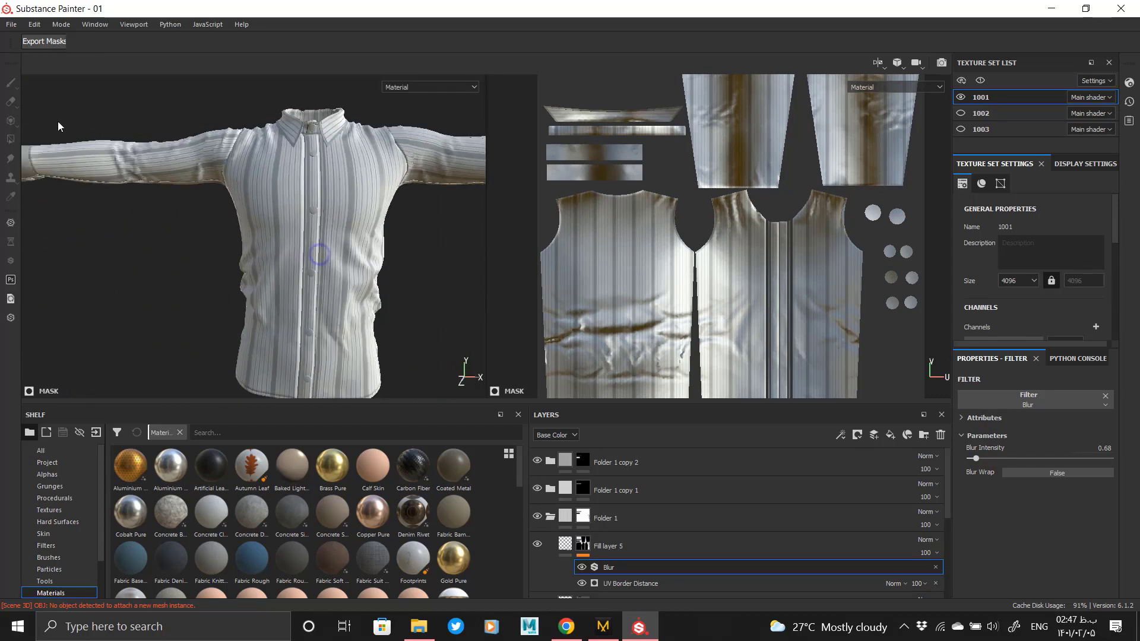
alt+drag(196, 229, 344, 205)
alt+right_drag(344, 203, 343, 514)
mouse_move(333, 262)
alt+mouse_down()
mouse_move(170, 267)
mouse_move(269, 255)
mouse_move(349, 267)
alt+mouse_up()
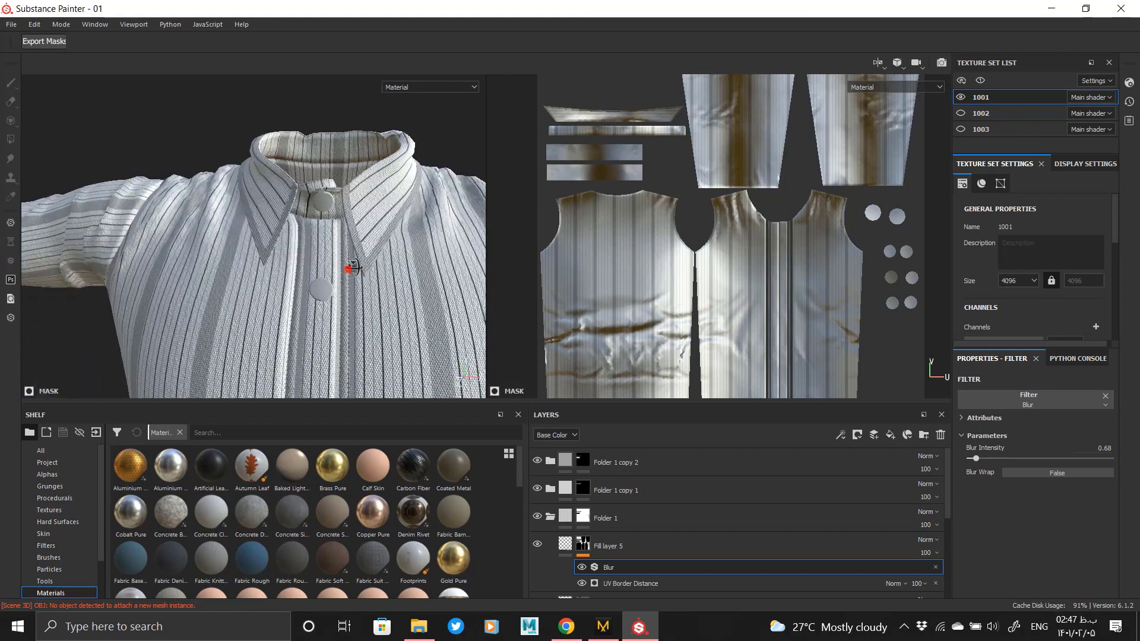
- Copy Fill layer 5 and paste it above Fill layer 4 in both Folder 1 copy 1 and Folder 1 copy 2
click(600, 544)
right_click(600, 543)
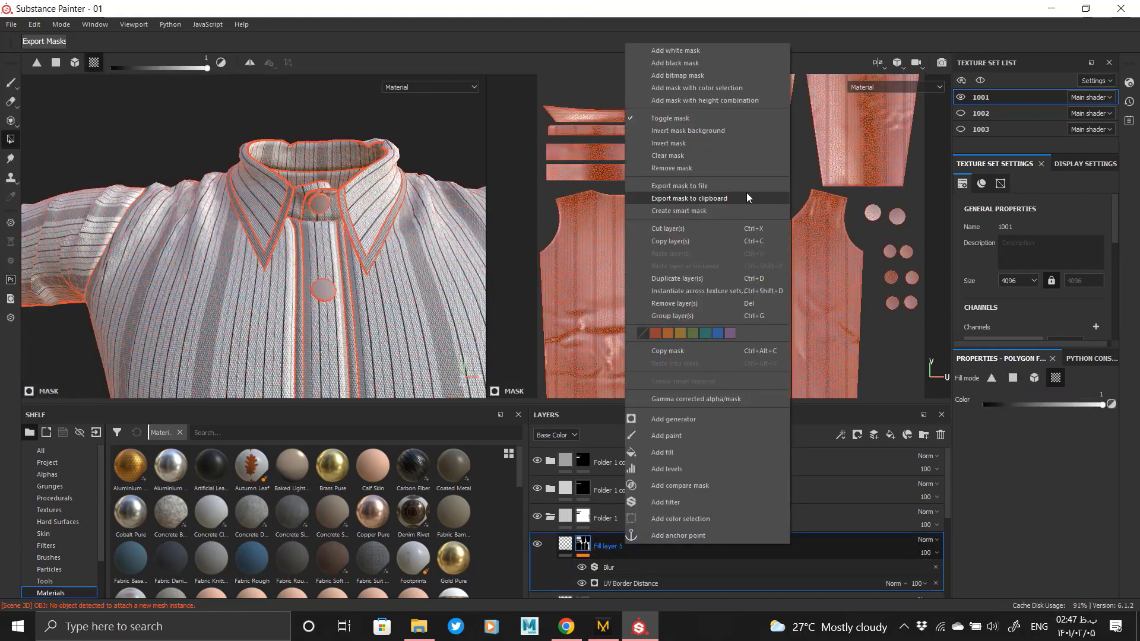
click(679, 243)
click(550, 489)
right_click(630, 518)
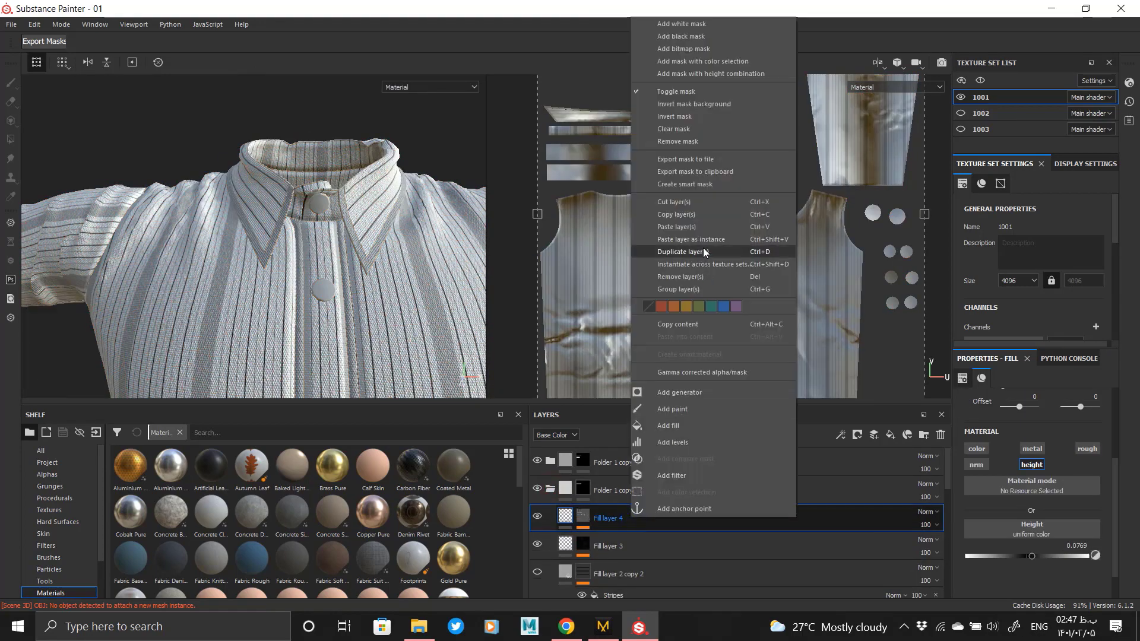
click(698, 225)
click(550, 460)
right_click(617, 491)
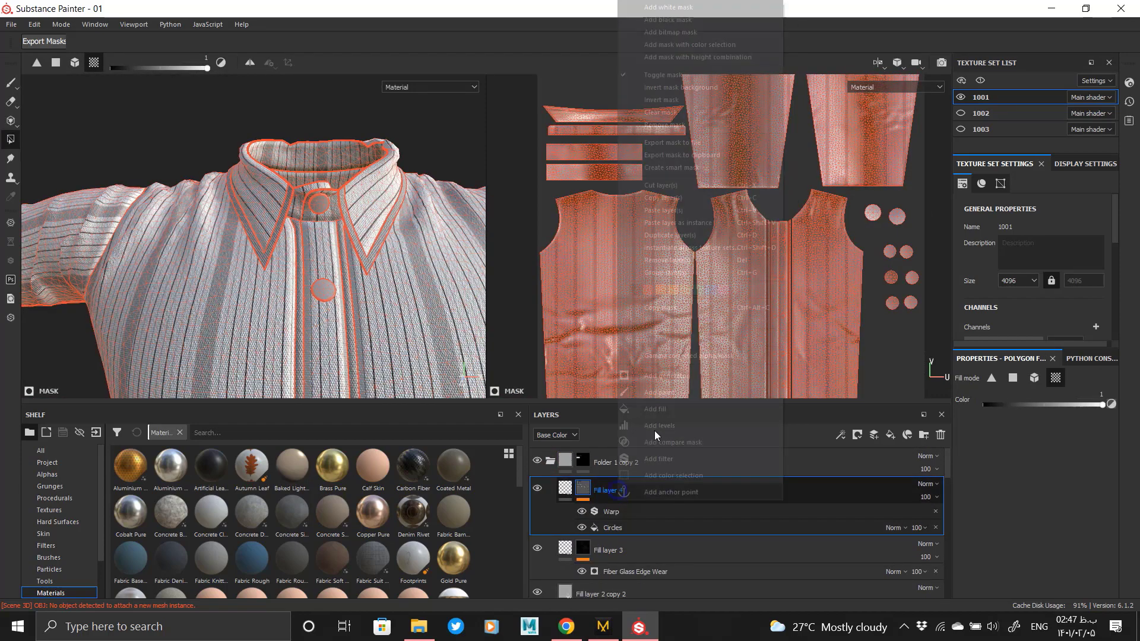
click(699, 209)
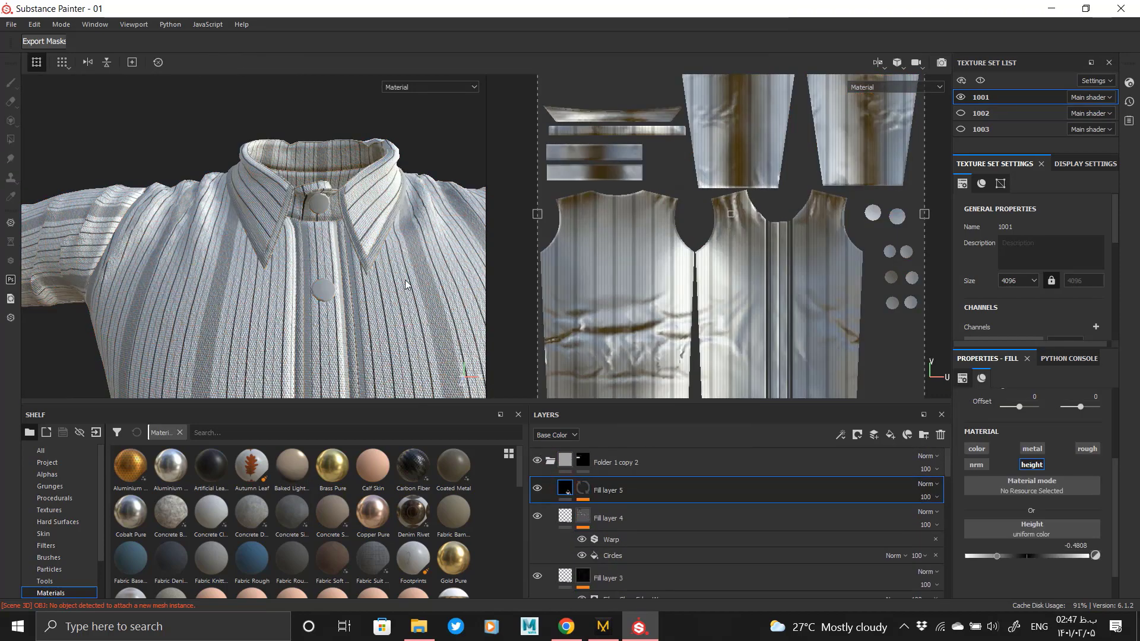
- Examine the pasted edge detail on the shirt's cuff, sleeve, collar and front
scroll(249, 275, down, 3)
alt+drag(248, 276, 394, 216)
scroll(394, 216, down, 3)
alt+middle_drag(148, 244, 366, 269)
alt+right_drag(366, 269, 379, 378)
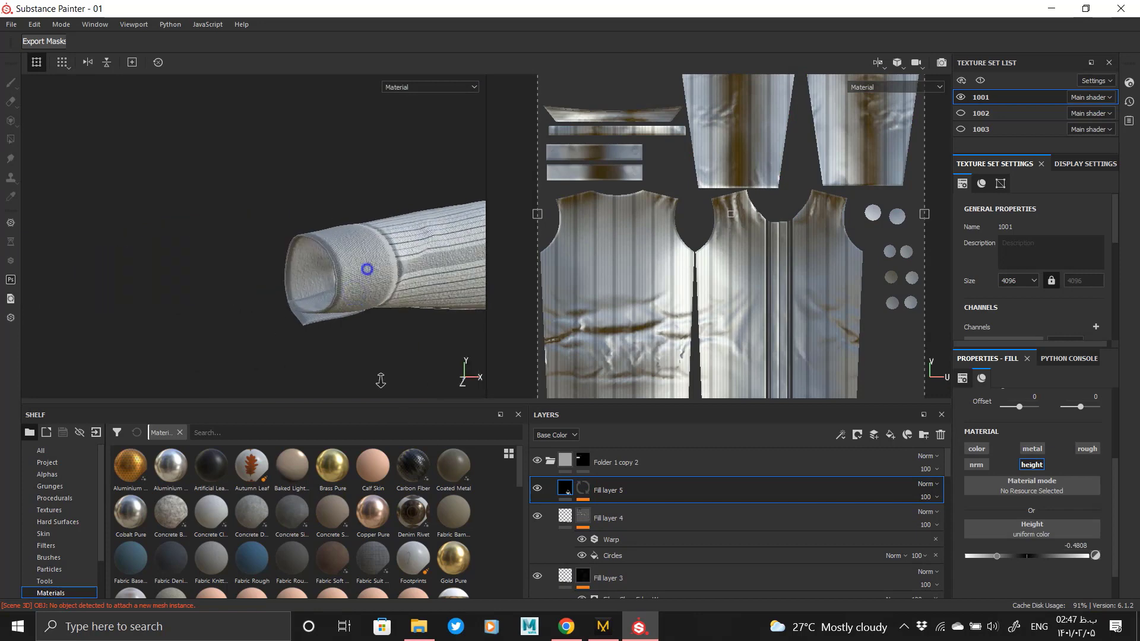
alt+drag(366, 270, 403, 297)
alt+right_drag(357, 280, 119, 205)
alt+middle_drag(542, 311, 571, 330)
alt+middle_drag(411, 252, 119, 246)
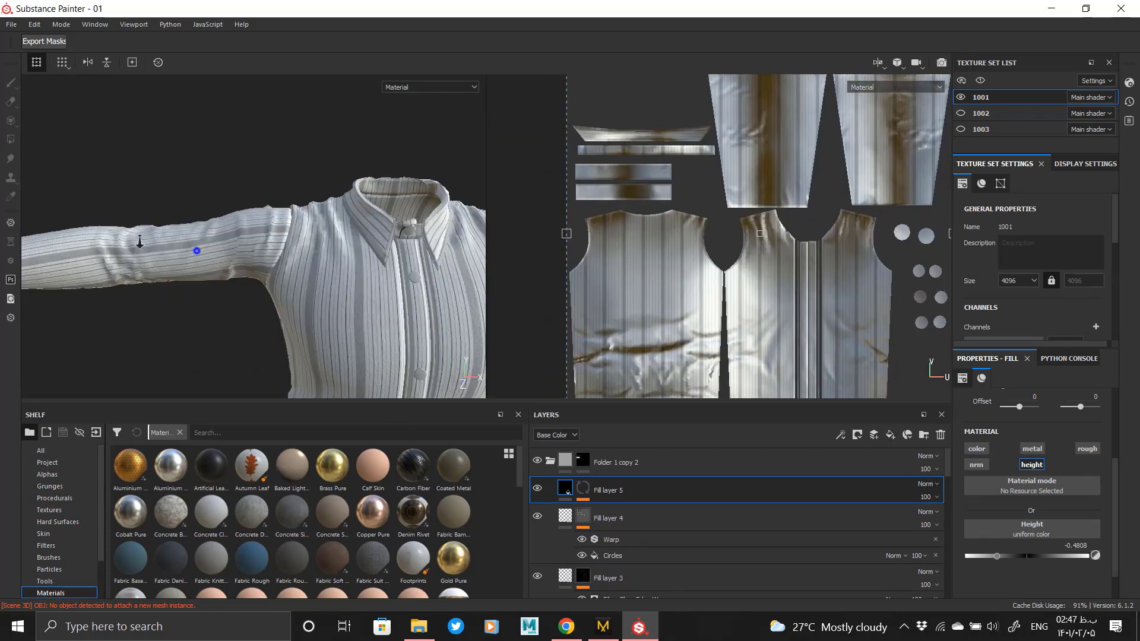
alt+right_drag(196, 249, 131, 285)
alt+middle_drag(323, 335, 301, 220)
mouse_move(301, 219)
alt+mouse_down()
mouse_move(295, 207)
mouse_move(312, 221)
alt+mouse_up()
alt+right_drag(312, 221, 362, 344)
- Add a new fill layer above the three folders and give it a black mask
click(550, 461)
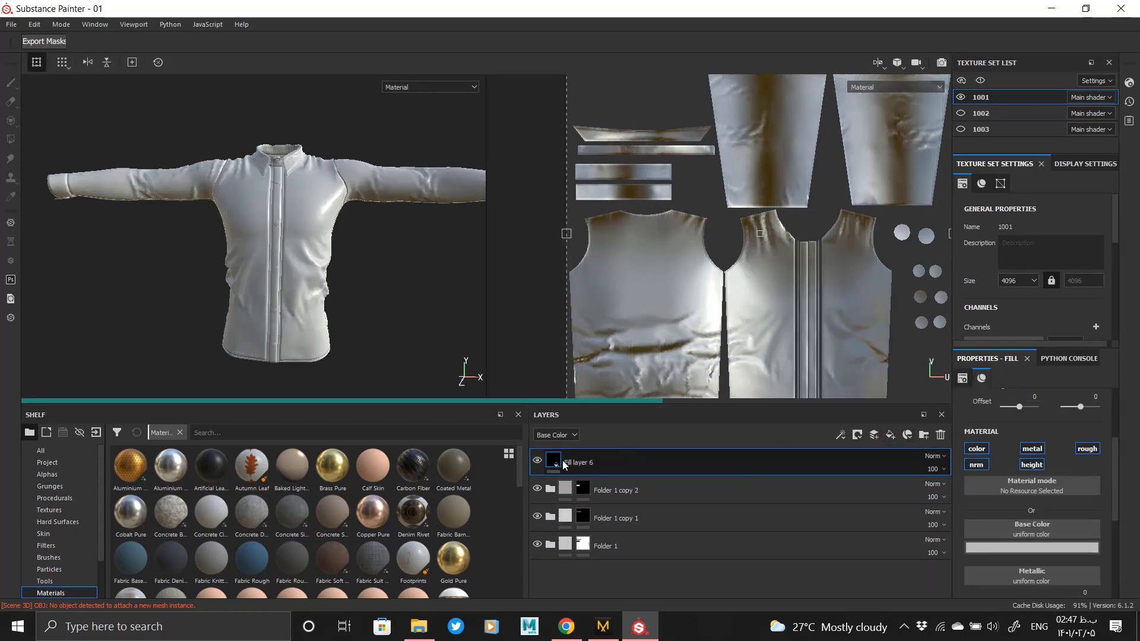
alt+middle_drag(303, 187, 329, 269)
alt+right_drag(328, 269, 336, 315)
click(552, 459)
right_click(552, 460)
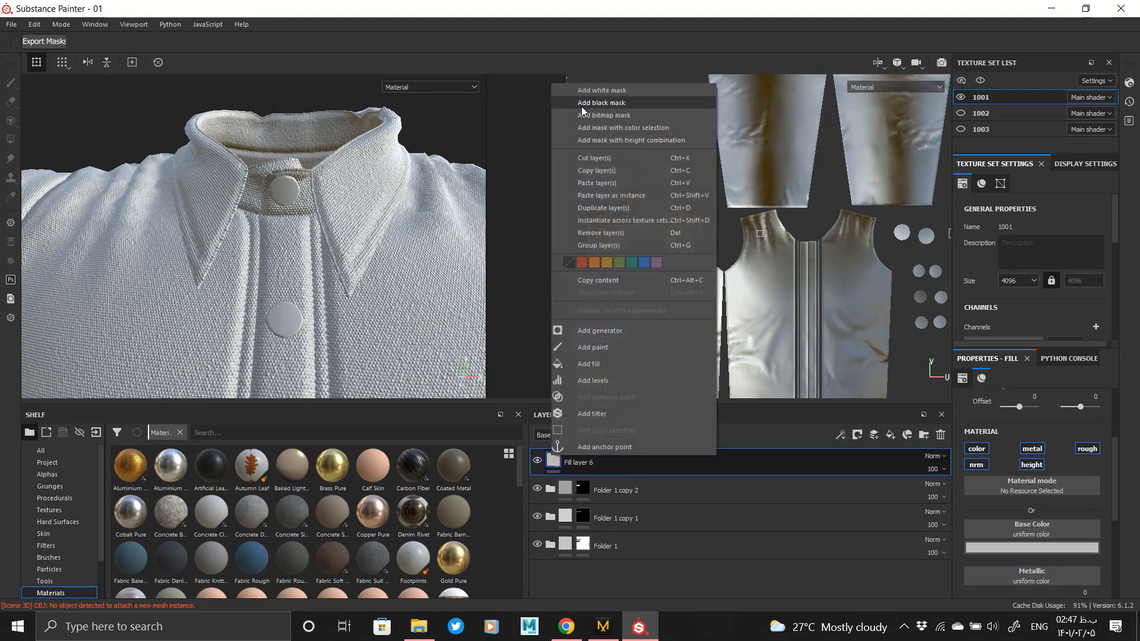
click(597, 95)
key(ctrl+z)
right_click(559, 461)
click(618, 289)
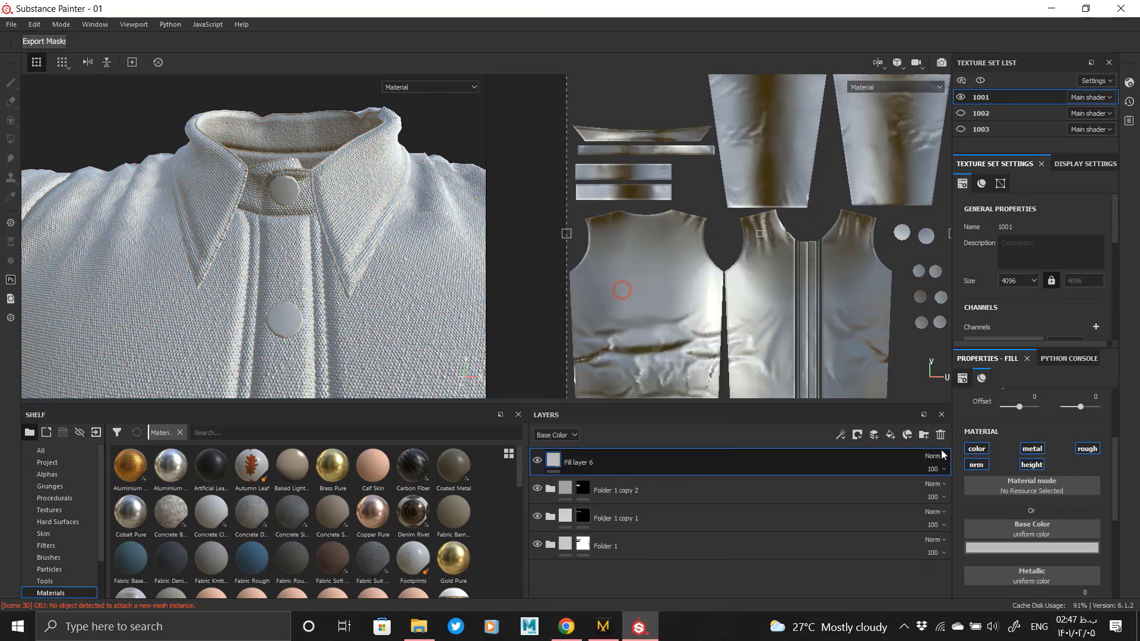
- Set the base color of Fill layer 6 to a dark shade
click(553, 460)
click(1033, 545)
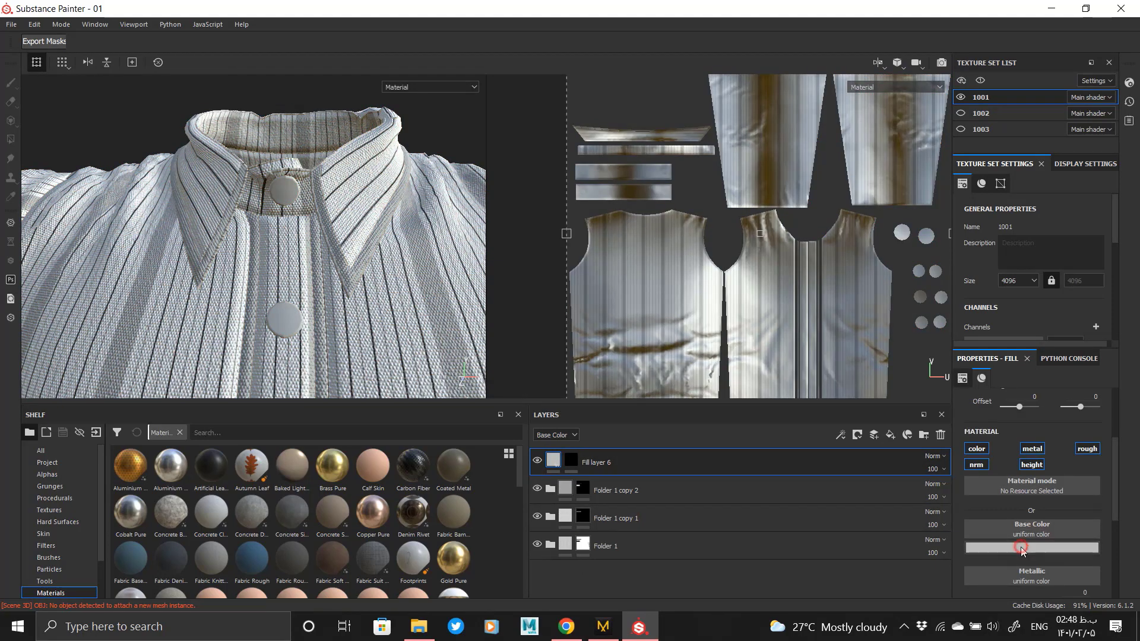
click(995, 481)
- Reveal Fill layer 6 on the shirt's front buttons by polygon-filling them in its mask
click(570, 460)
key(4)
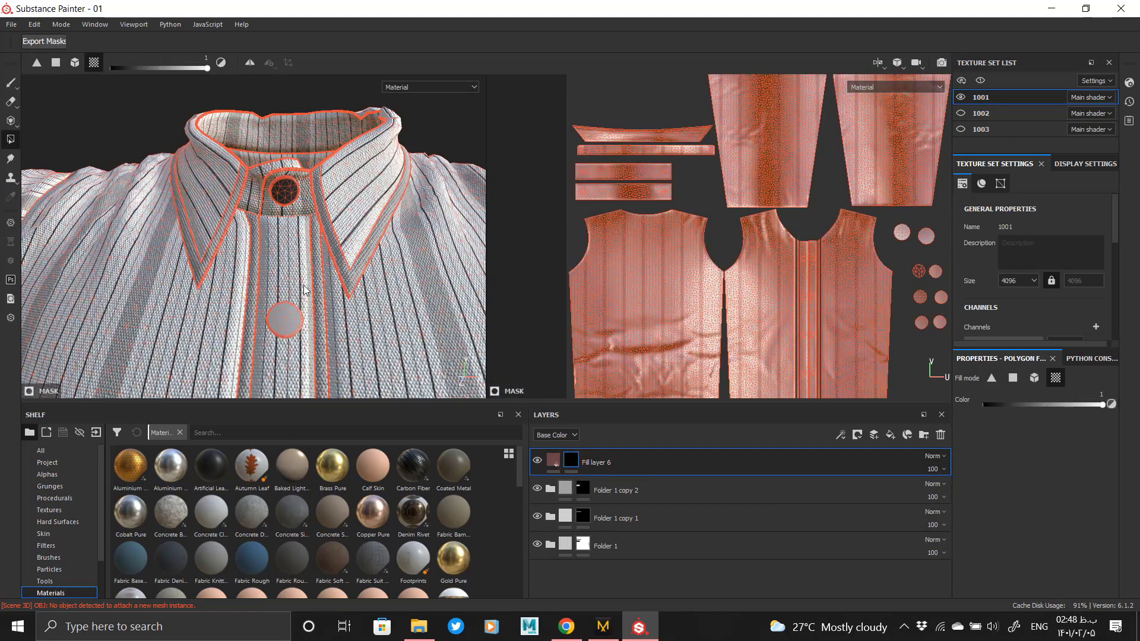
alt+middle_drag(297, 340, 323, 202)
click(305, 245)
alt+middle_drag(307, 255, 308, 119)
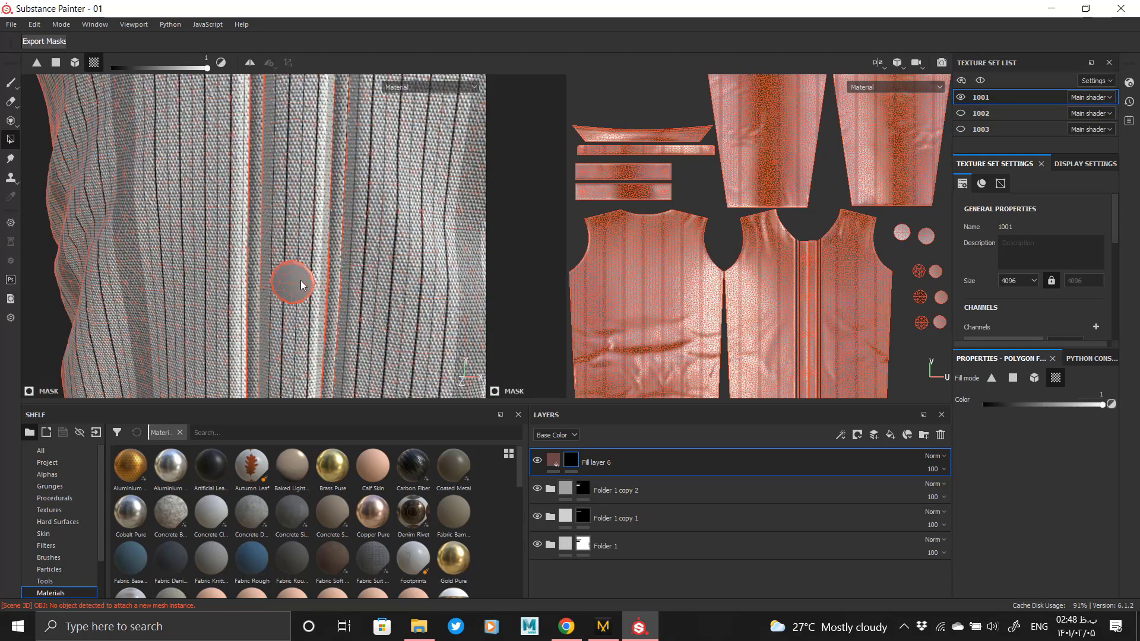
click(298, 284)
alt+middle_drag(312, 297, 345, 83)
alt+middle_drag(302, 255, 339, 116)
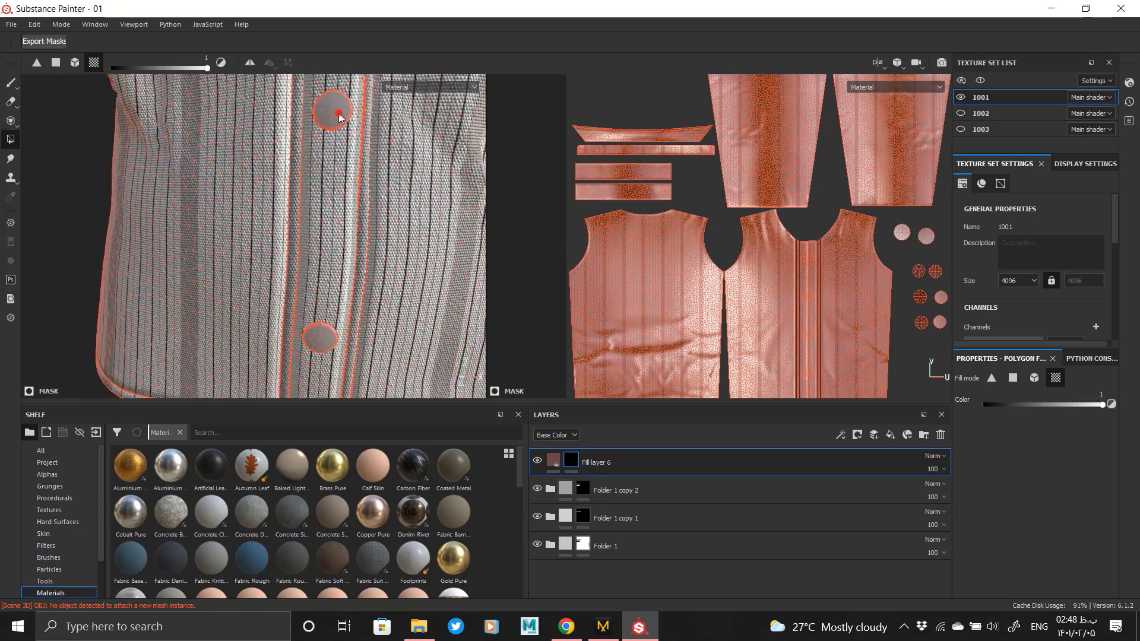
click(323, 339)
alt+middle_drag(323, 339, 369, 438)
- Set the button layer's roughness to 0.5385 and its base color to a neutral gray
click(554, 462)
alt+middle_drag(332, 155, 297, 356)
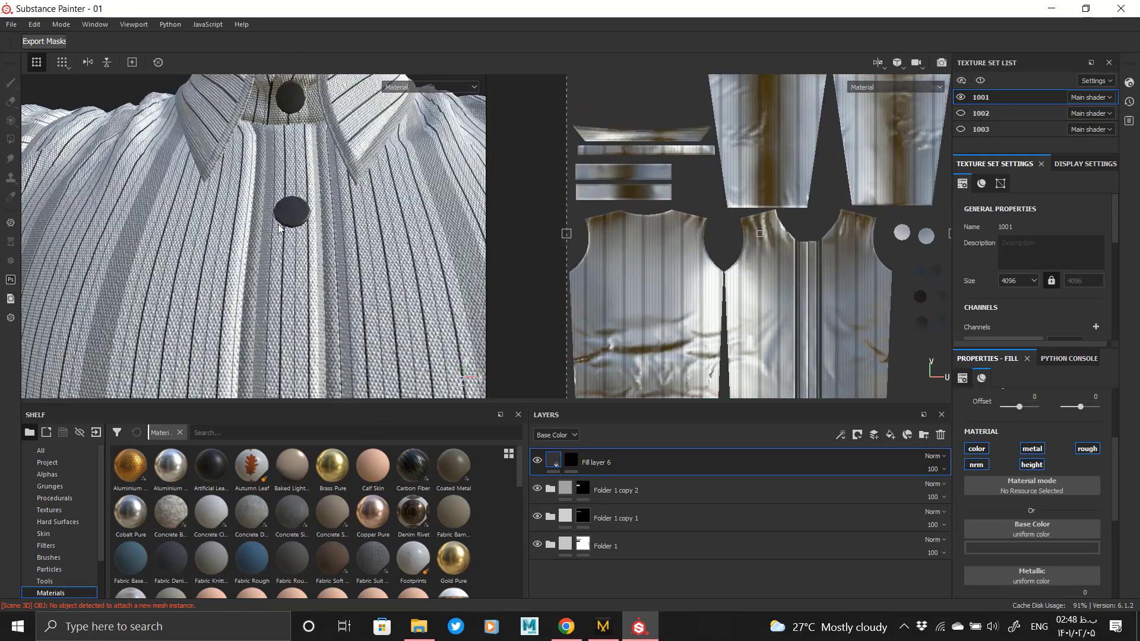
alt+right_drag(237, 237, 275, 269)
scroll(1060, 552, down, 1)
scroll(1059, 550, down, 1)
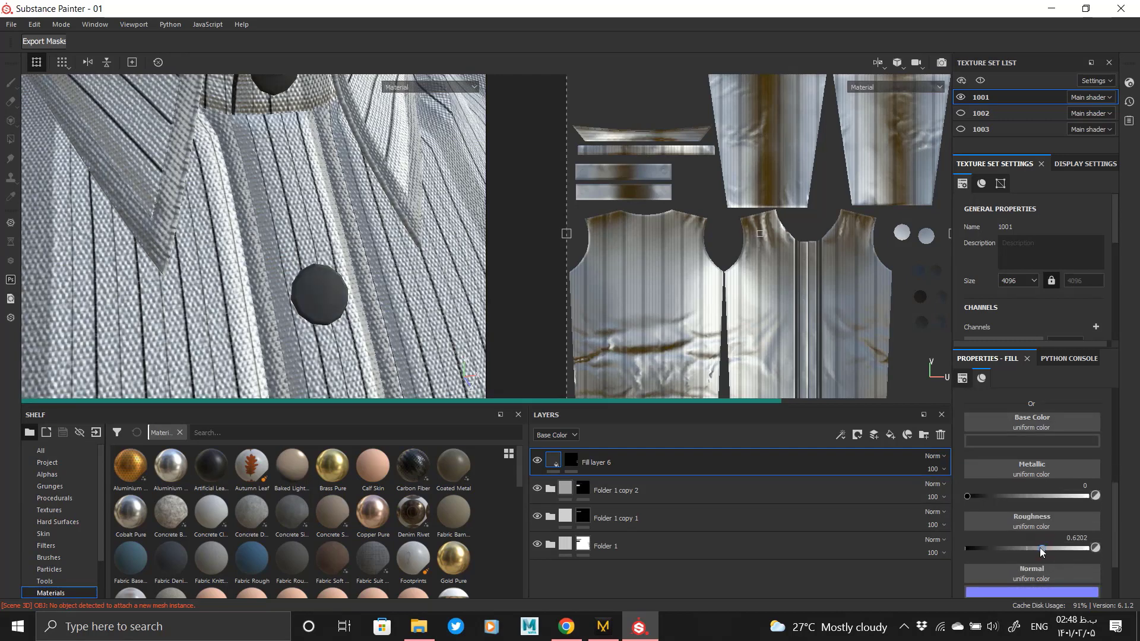
click(1016, 441)
click(977, 521)
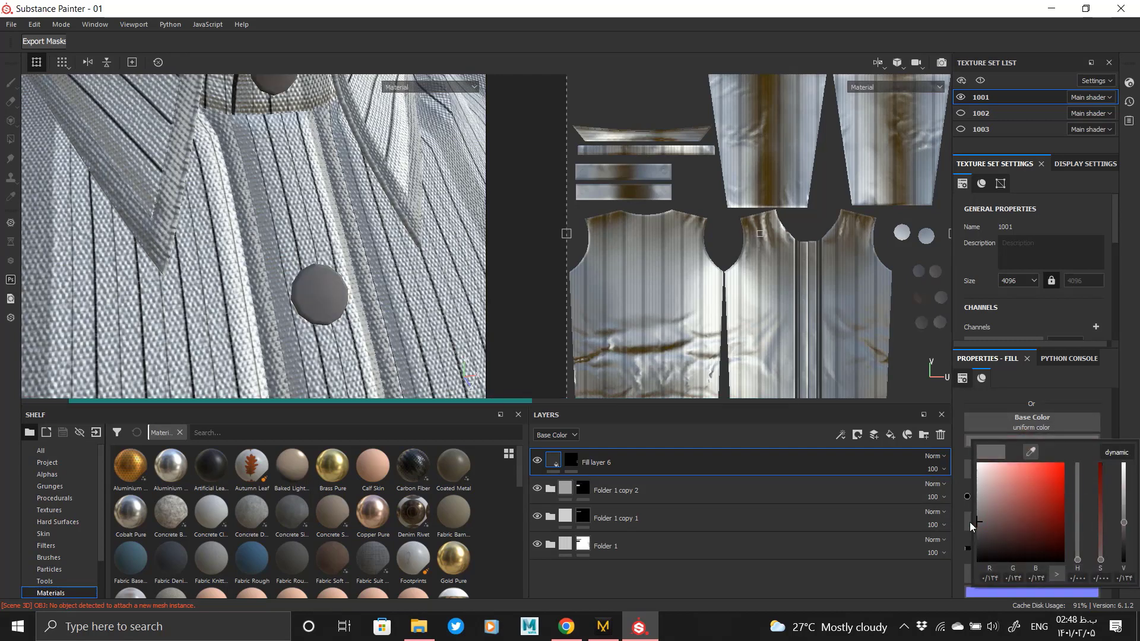
drag(970, 523, 949, 515)
- Examine the gray buttons at the collar and on the whole shirt
alt+right_drag(323, 255, 291, 219)
mouse_move(291, 220)
alt+mouse_down()
mouse_move(265, 207)
mouse_move(294, 238)
alt+mouse_up()
scroll(264, 212, down, 4)
alt+middle_drag(295, 241, 310, 401)
scroll(281, 215, up, 6)
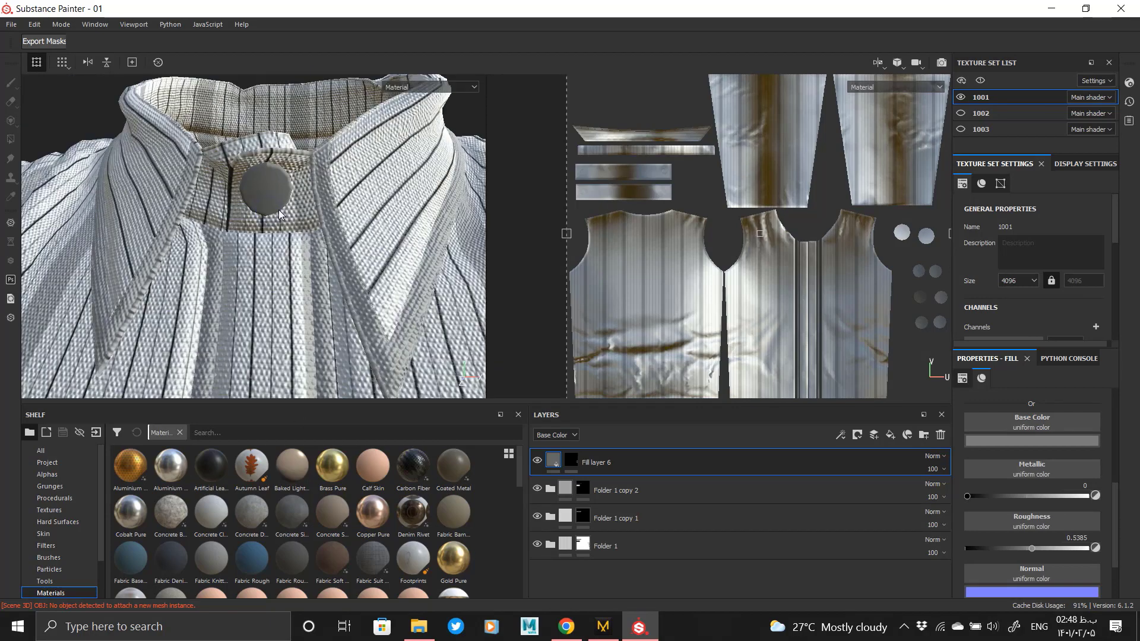
scroll(280, 215, down, 8)
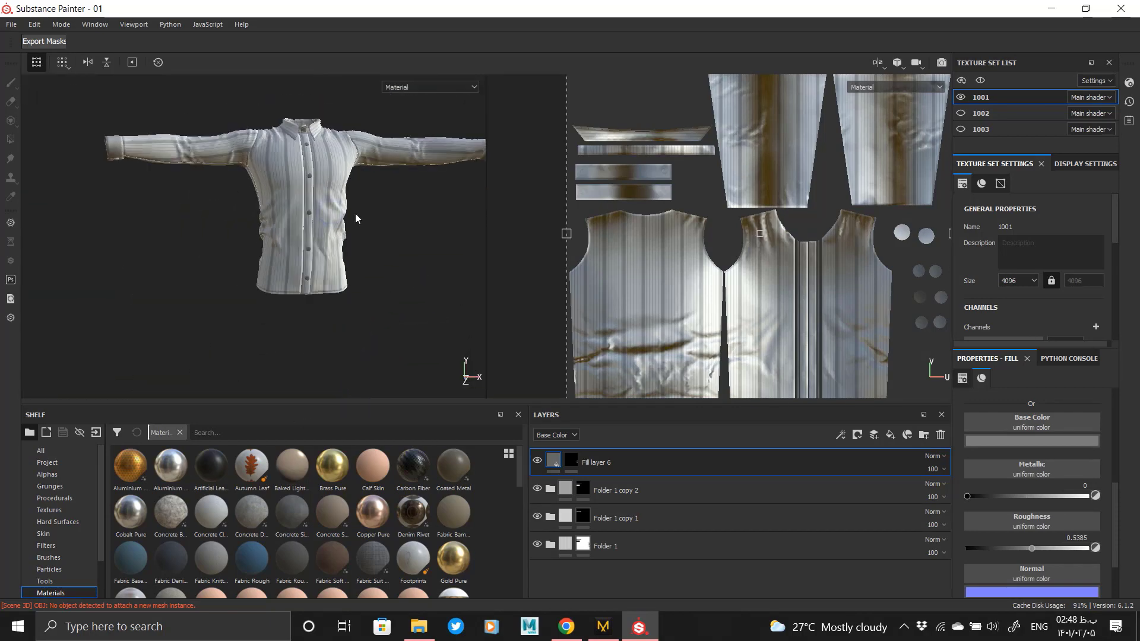
alt+drag(356, 219, 171, 232)
alt+middle_drag(170, 232, 214, 234)
- Show texture set 1003 with the trousers and make it the active set
click(958, 114)
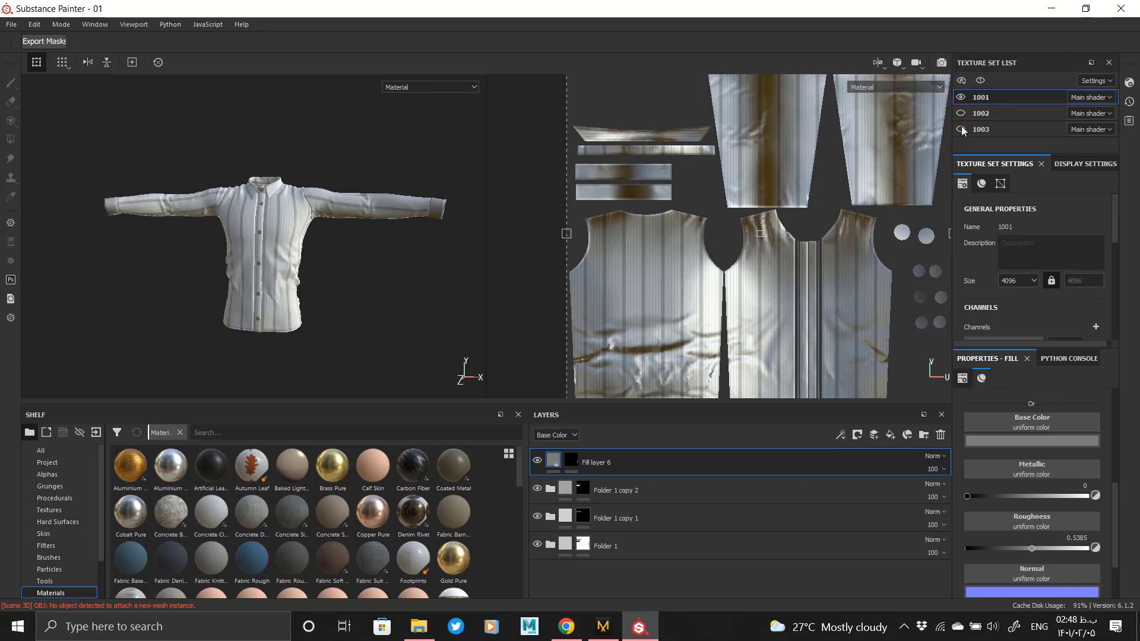
alt+drag(315, 212, 625, 5)
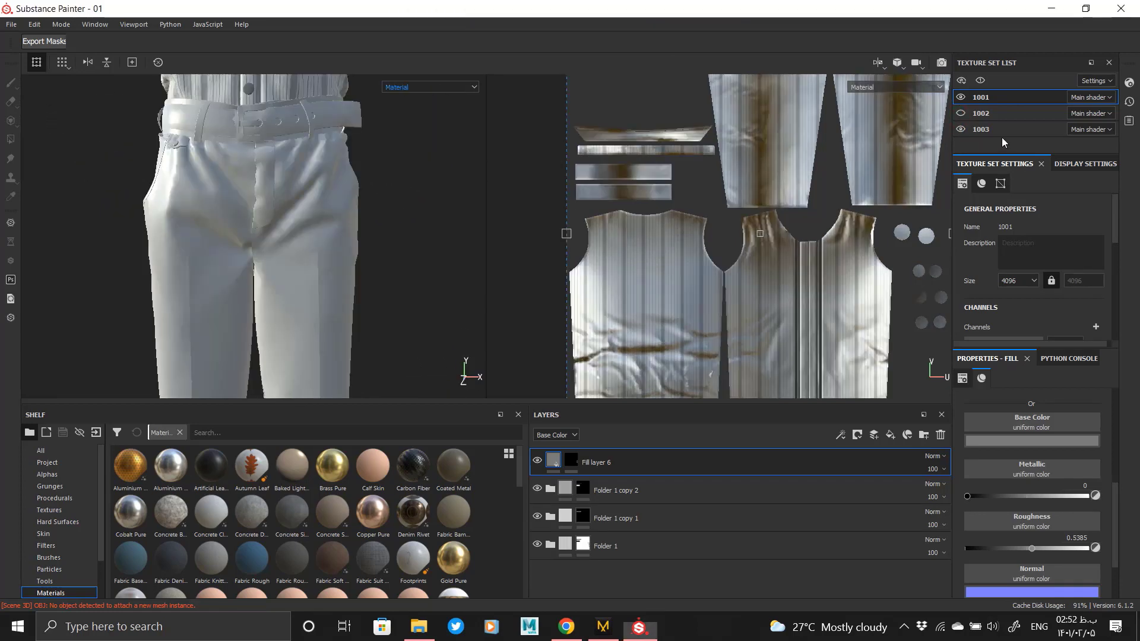
click(980, 129)
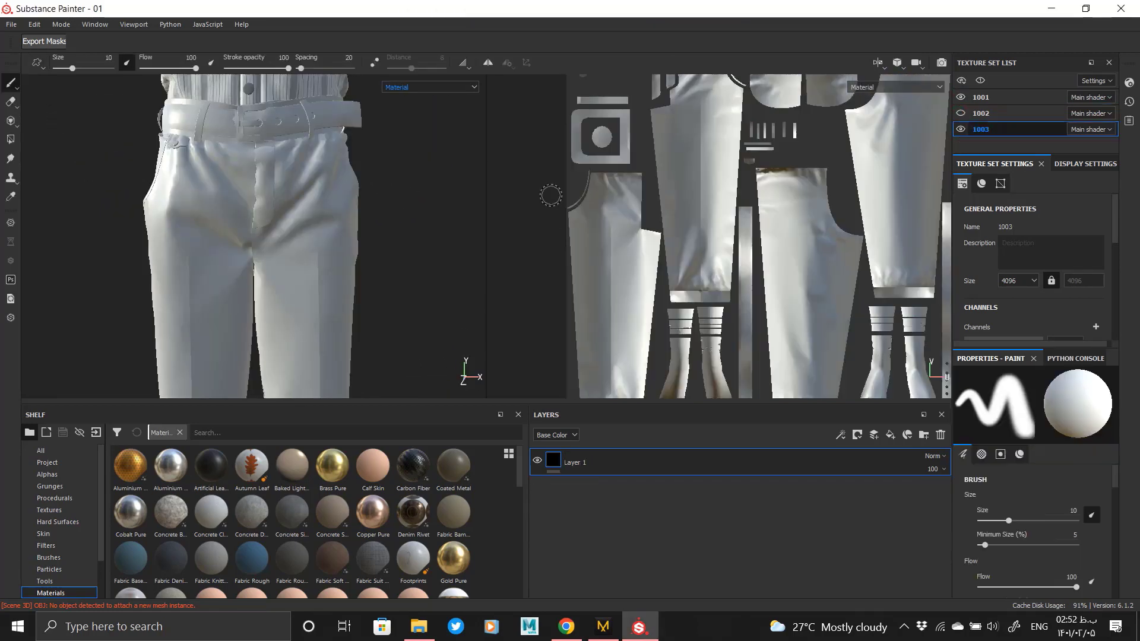
- Replace Layer 1 with a new fill layer that has a near-black base color
click(940, 435)
click(890, 435)
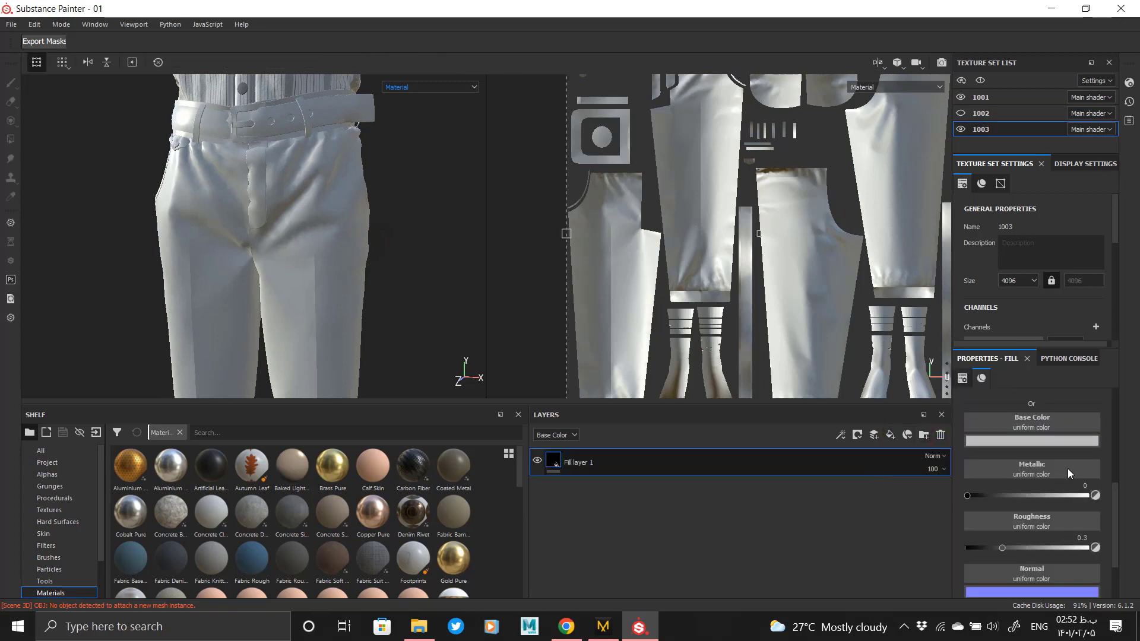
click(1027, 440)
drag(998, 516, 939, 554)
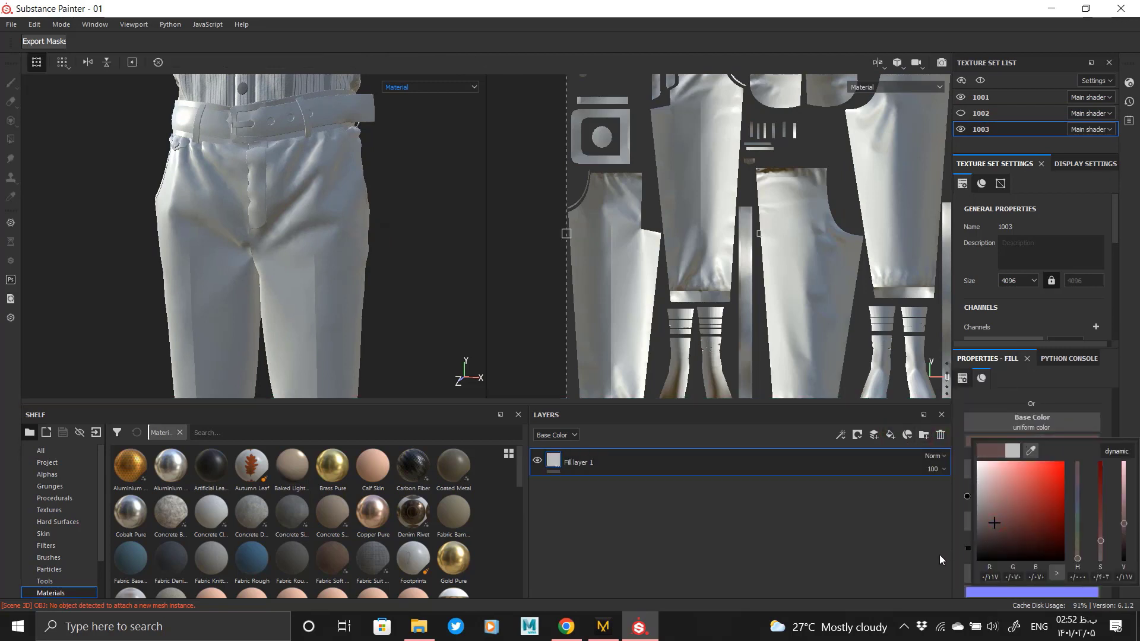
- Set the roughness of the dark trouser layer to 0.5529
alt+drag(380, 303, 338, 290)
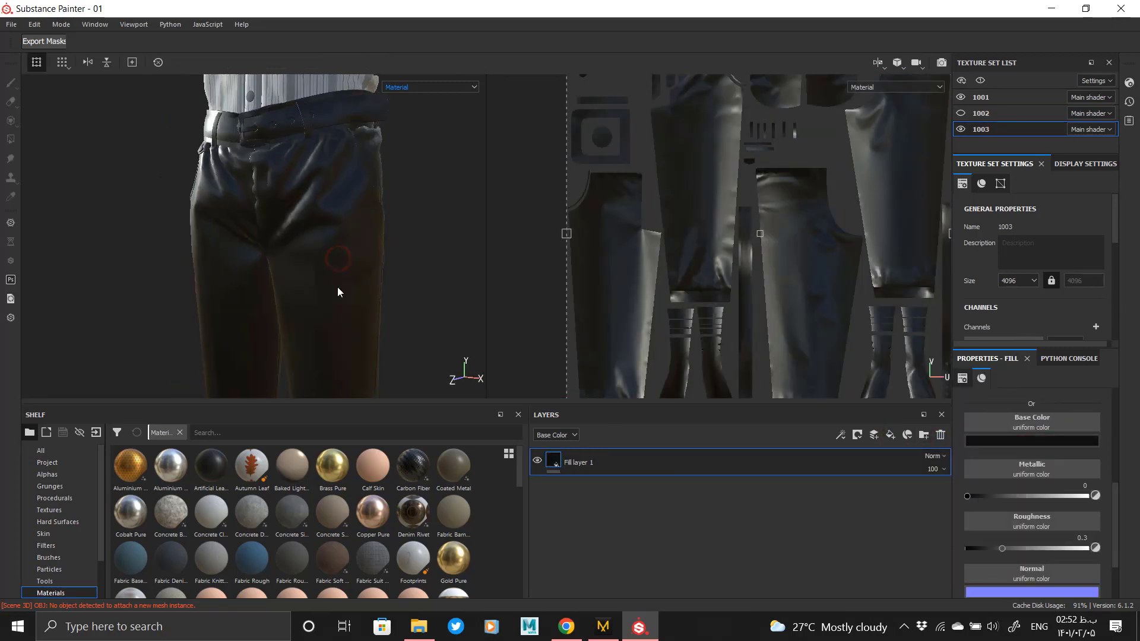
alt+right_drag(338, 290, 296, 261)
drag(1043, 551, 1033, 549)
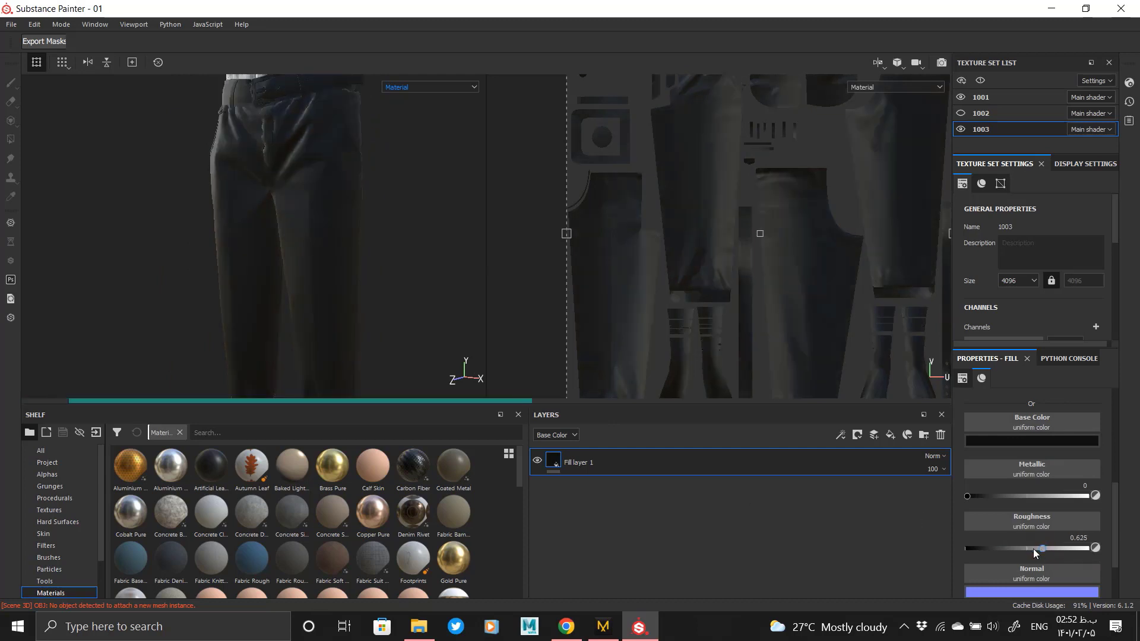
- Examine the dark trouser material from several sides and distances
alt+drag(445, 374, 323, 277)
alt+drag(234, 188, 287, 135)
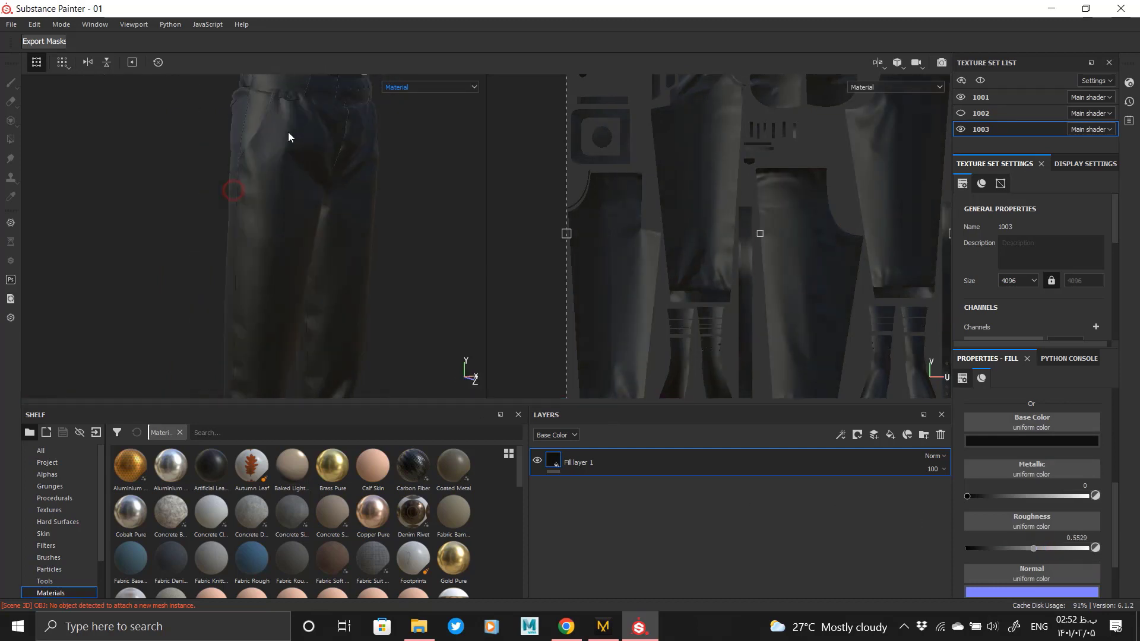
alt+right_drag(287, 134, 62, 107)
alt+right_drag(380, 257, 318, 280)
alt+middle_drag(319, 281, 279, 136)
alt+right_drag(279, 136, 328, 280)
alt+drag(328, 280, 350, 276)
alt+right_drag(350, 276, 4, 178)
- Add a second fill layer above Fill layer 1 with a black mask containing a fill effect
click(891, 431)
right_click(558, 463)
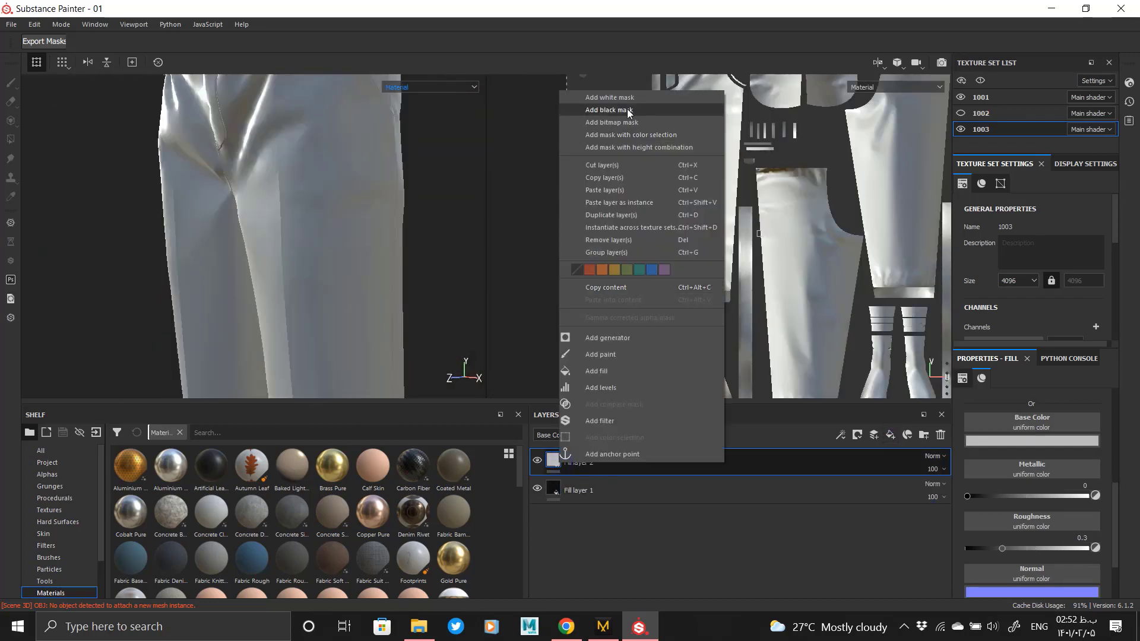
click(626, 109)
right_click(573, 455)
click(614, 362)
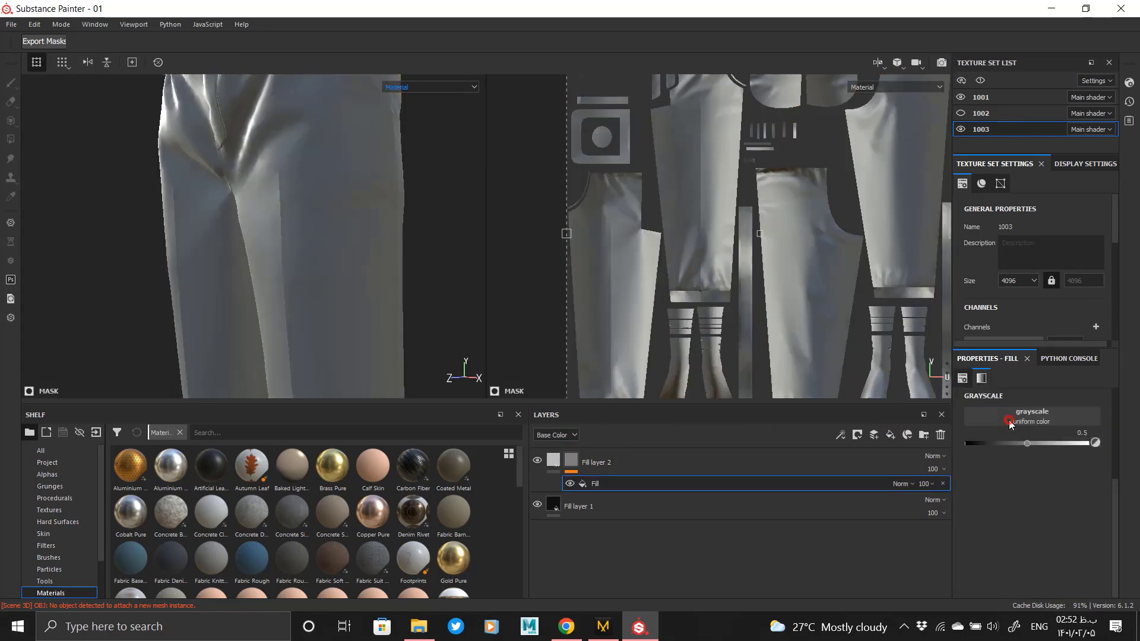
- Assign the Circles procedural to the mask fill with tile 16 and a UV scale of 30
click(1009, 424)
click(1028, 538)
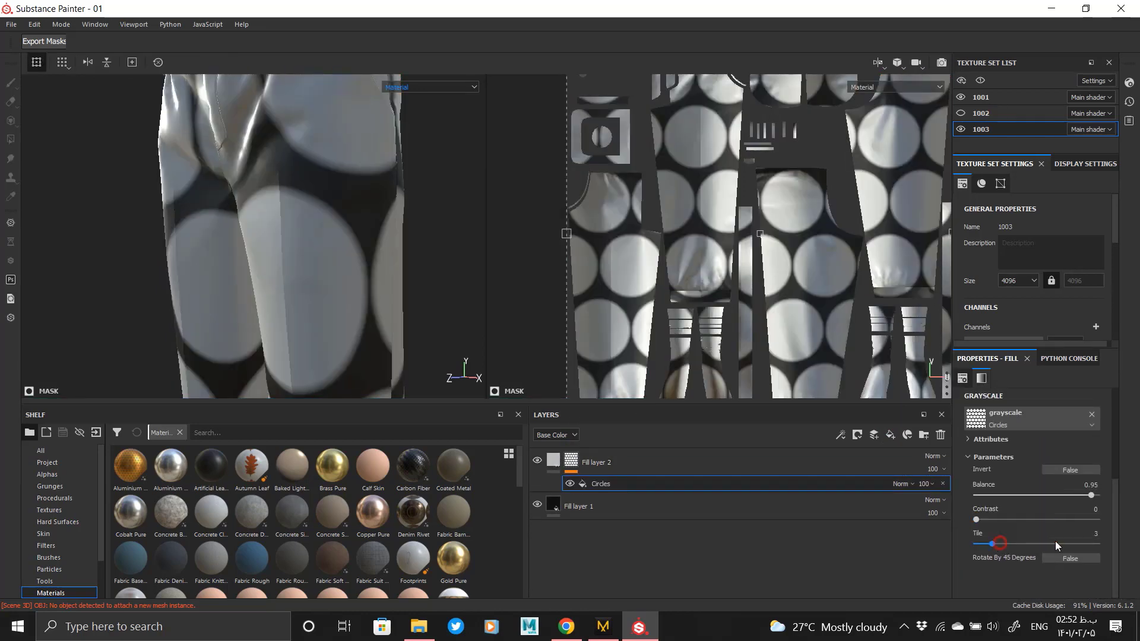
scroll(1044, 522, up, 3)
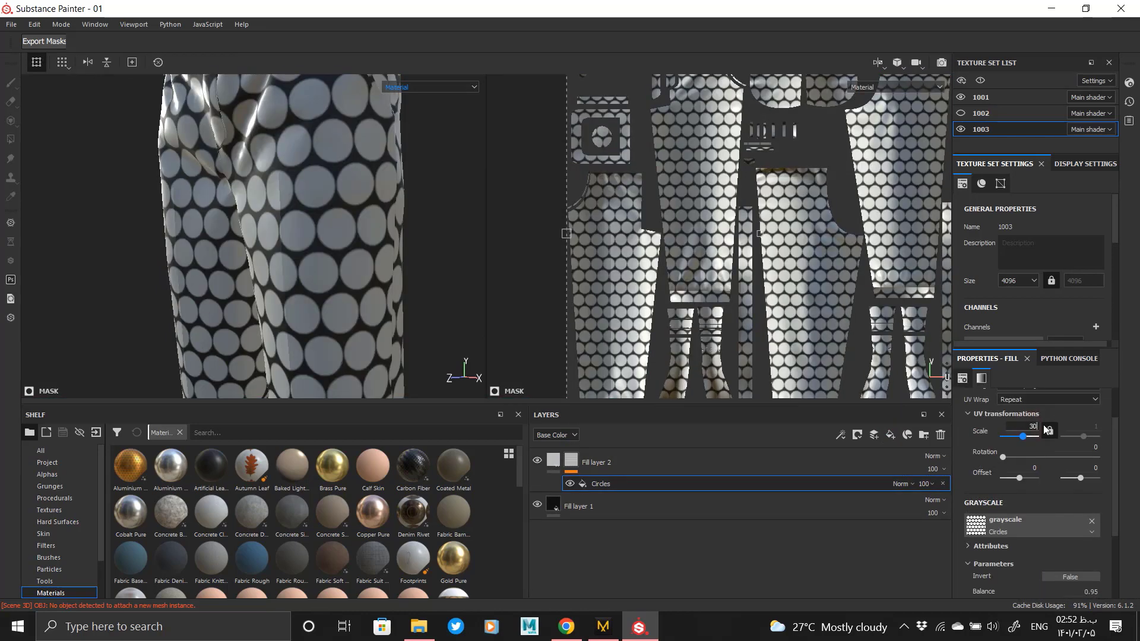
key(Return)
- Set the Circles pattern's balance to 0.61 and contrast to 0.88
scroll(384, 271, up, 5)
scroll(1025, 565, down, 1)
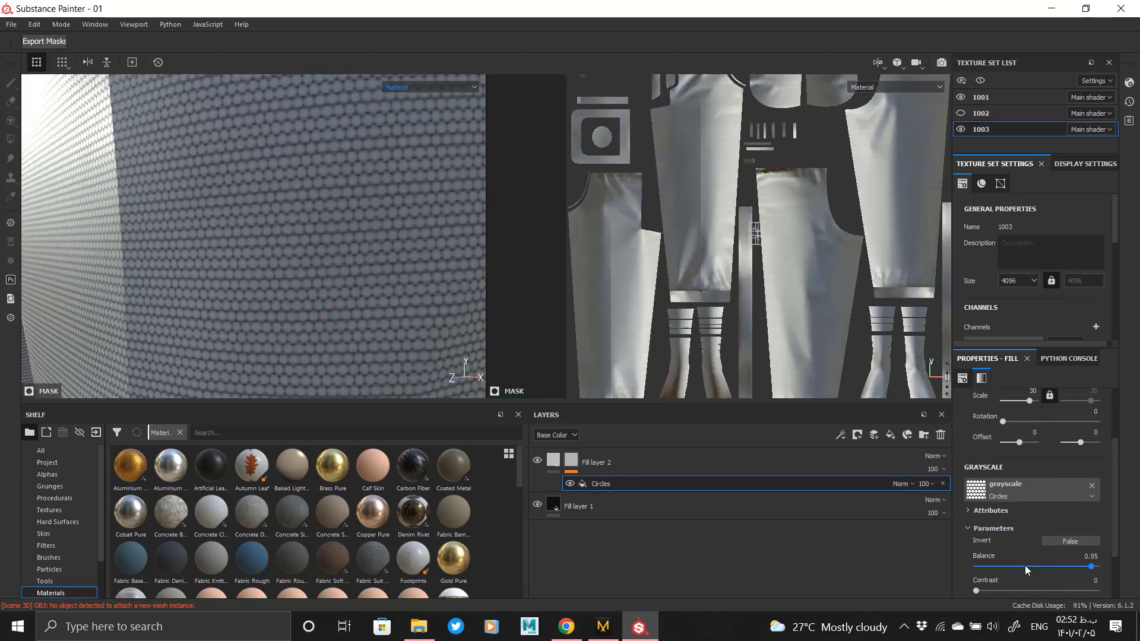
scroll(1024, 565, down, 1)
drag(1066, 530, 1049, 530)
drag(975, 555, 1082, 555)
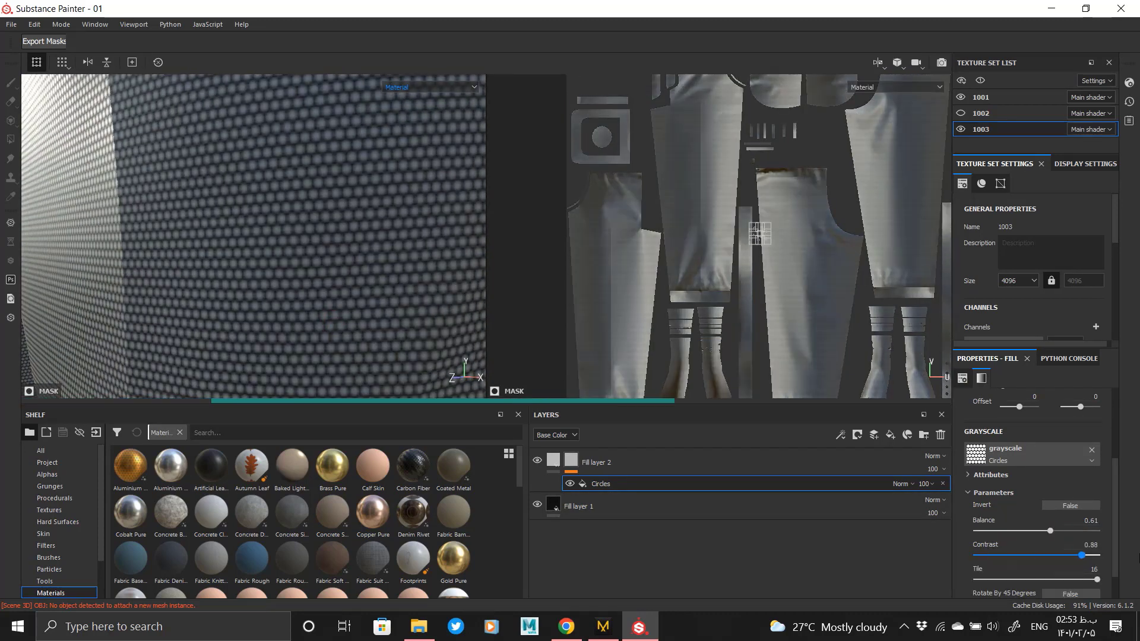
- Keep only the height channel active on Fill layer 2 and raise its height to 0.0288
key(Delete)
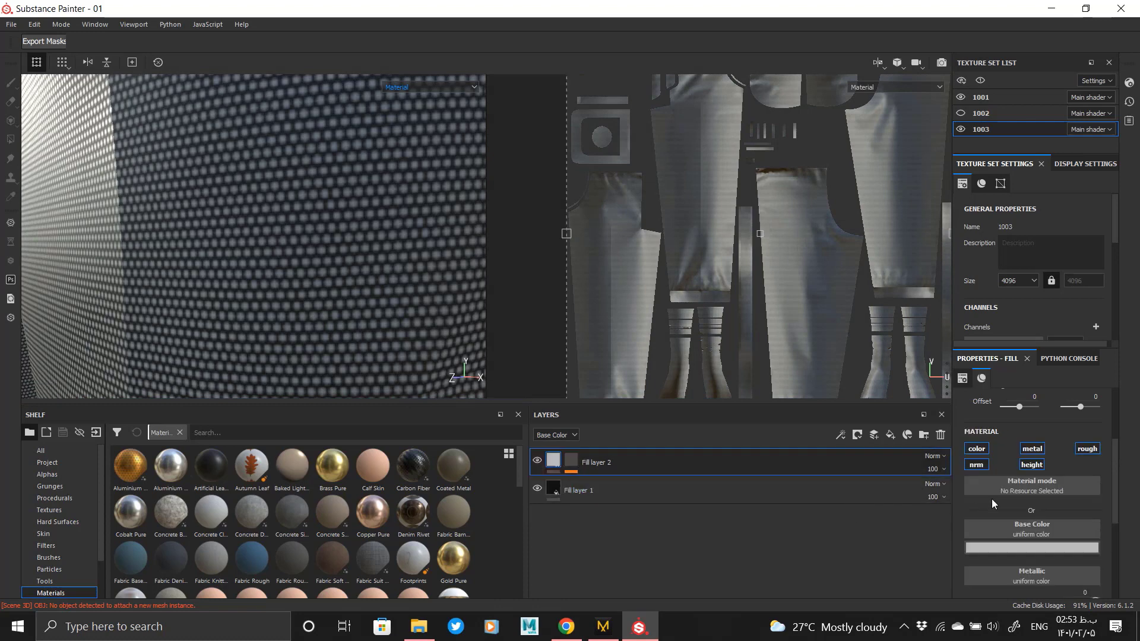
click(1087, 448)
click(976, 465)
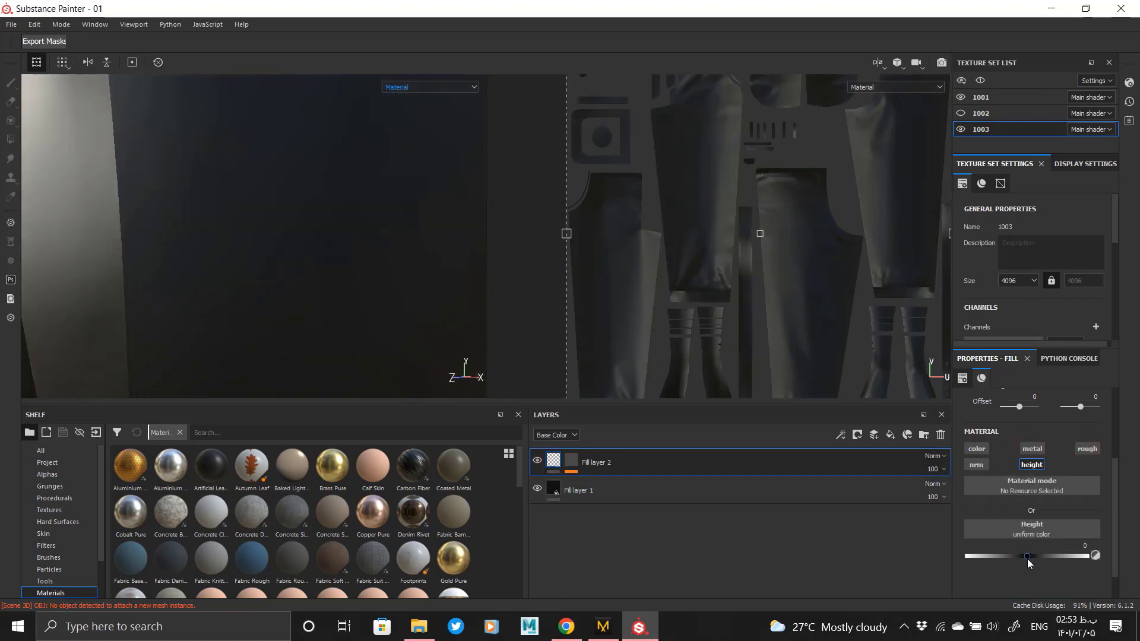
click(1028, 560)
drag(1029, 560, 1027, 560)
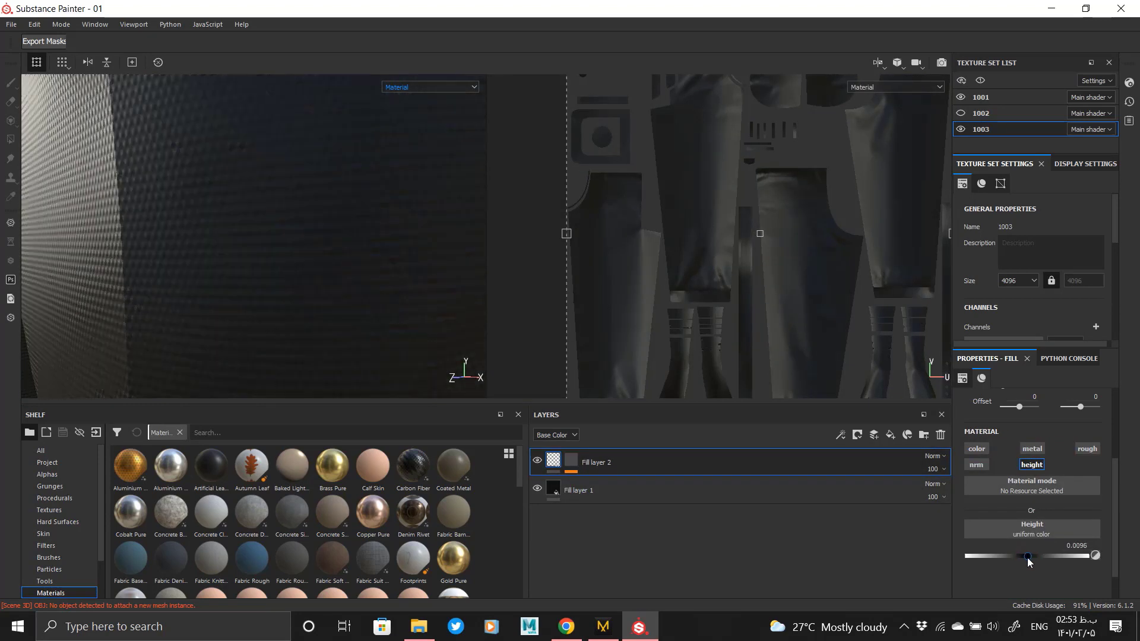
- Set the Circles mask fill's UV scale to 40 and check the bumps on the trouser folds
click(571, 461)
click(618, 485)
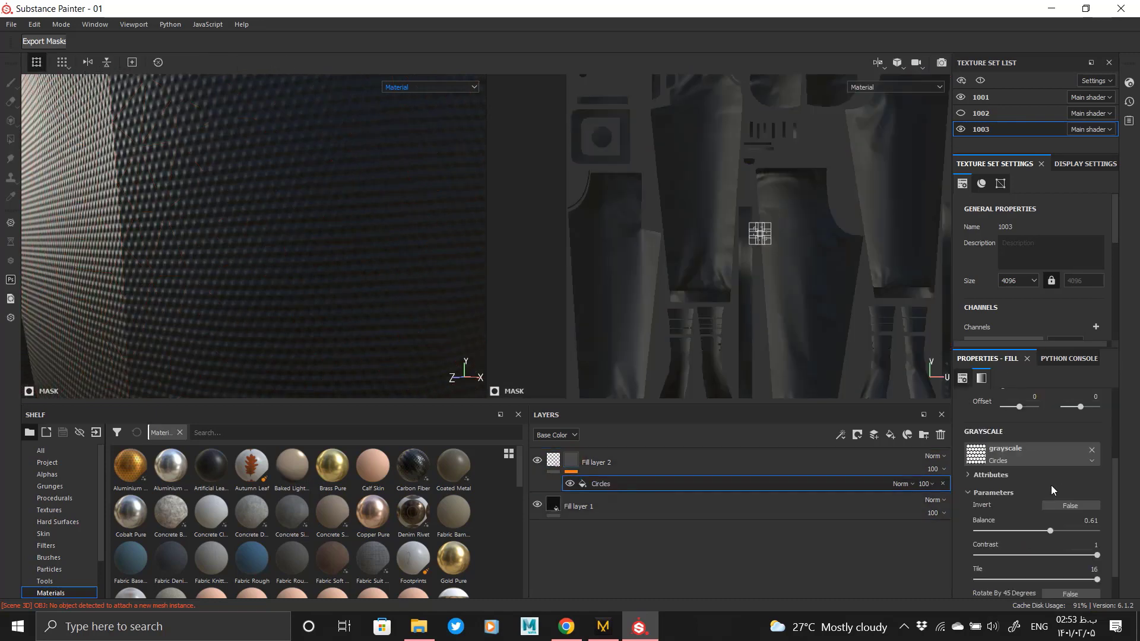
scroll(1053, 489, up, 3)
key(Return)
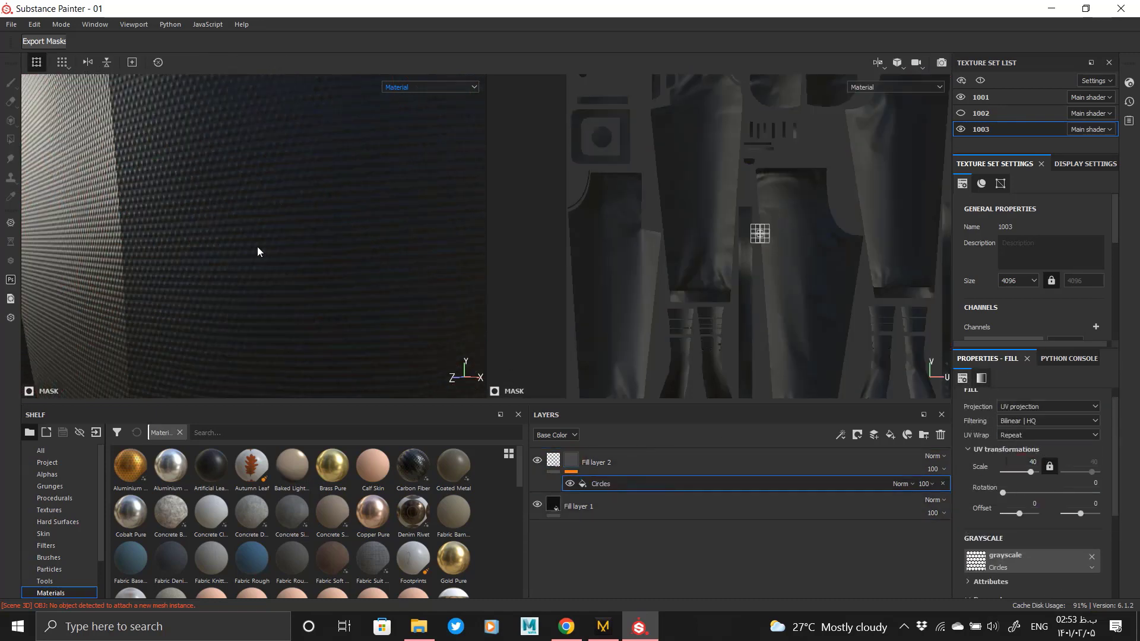
scroll(259, 196, down, 3)
alt+middle_drag(260, 196, 356, 392)
scroll(332, 237, down, 3)
mouse_move(333, 237)
alt+middle_down()
mouse_move(348, 302)
mouse_move(338, 220)
alt+middle_up()
shift+right_drag(338, 201, 308, 199)
scroll(309, 198, up, 5)
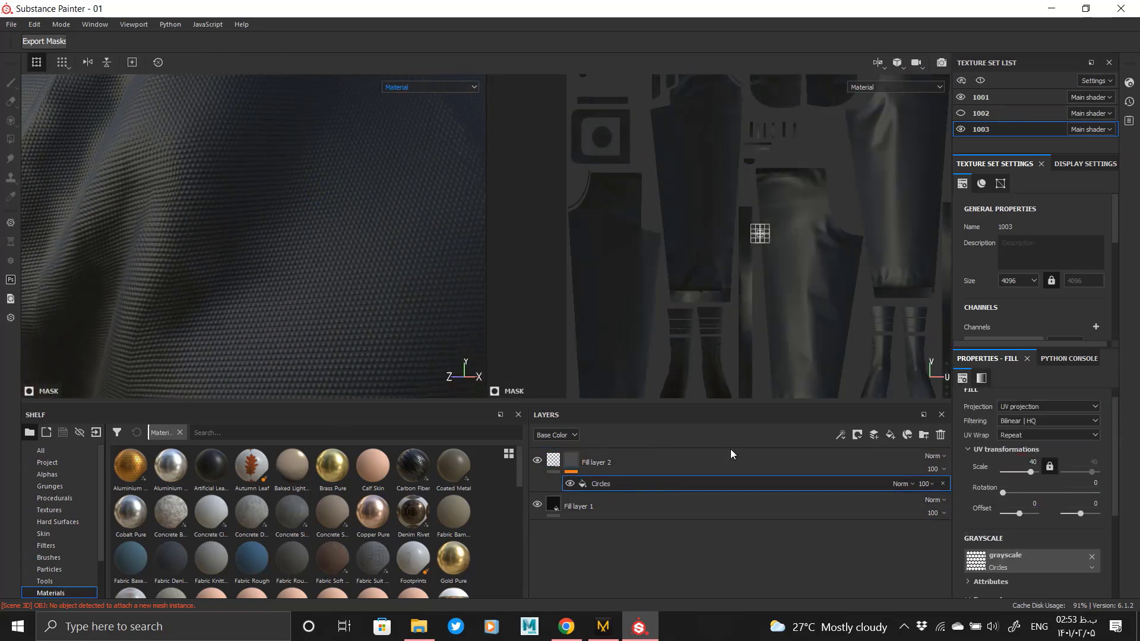
- Return the Circles mask fill's UV scale to 30
drag(1032, 459, 1058, 462)
text(30)
key(Return)
- Add a Warp filter above the Circles fill in Fill layer 2's mask
right_click(601, 481)
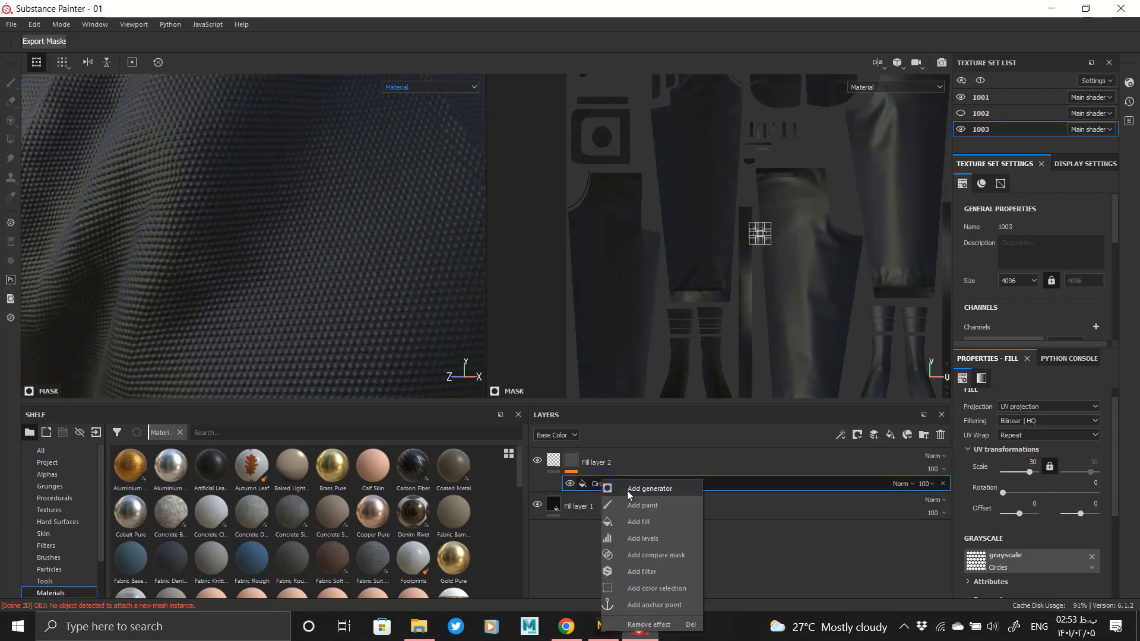
click(669, 570)
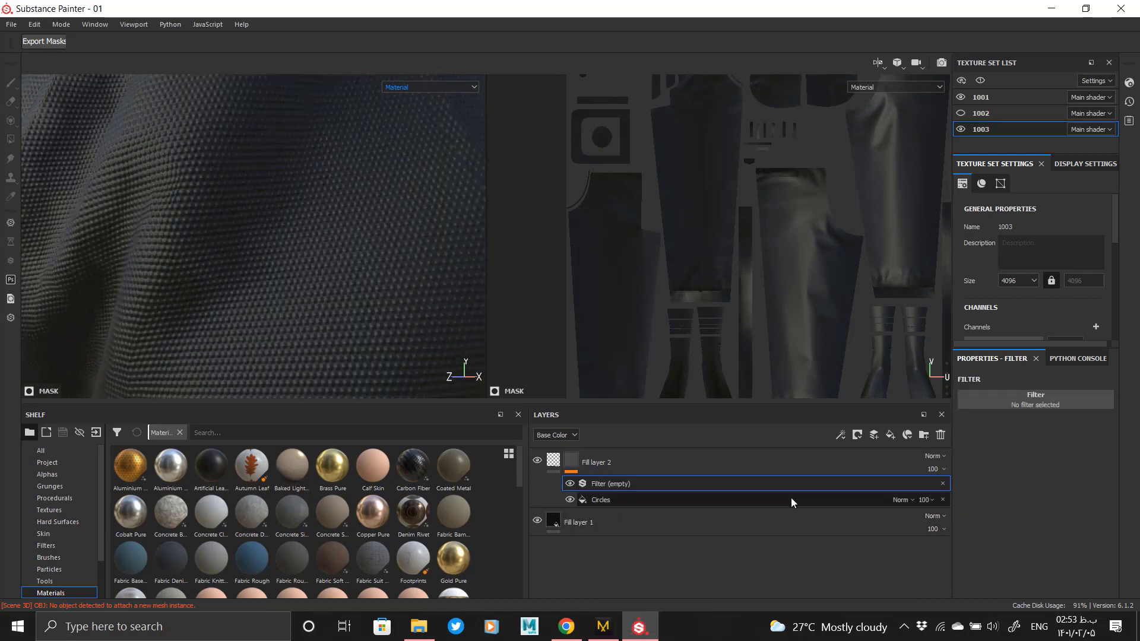
click(1065, 395)
scroll(1079, 500, down, 5)
click(1096, 496)
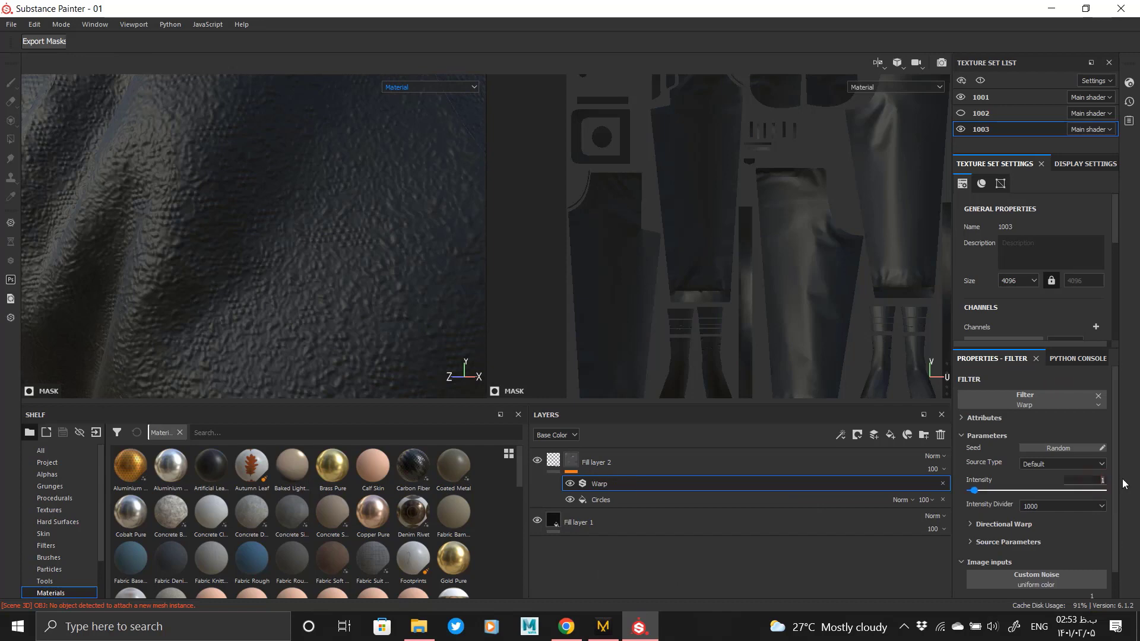
- Set the Warp filter's intensity to 0.1 and its source tiling to 14.62
text(.1)
key(Return)
scroll(1065, 522, down, 1)
click(1009, 520)
scroll(1016, 541, down, 3)
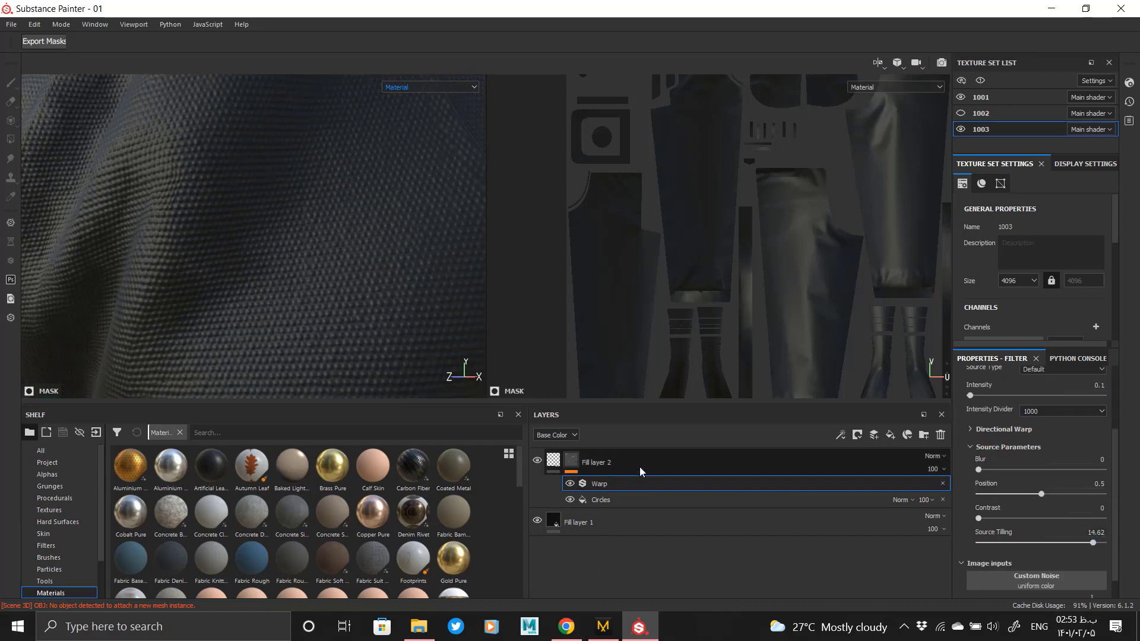
- Check the warped pattern up close and set Fill layer 2's height to -0.0192
alt+click(571, 460)
click(553, 460)
alt+right_drag(323, 270, 380, 427)
alt+drag(279, 297, 351, 259)
alt+right_drag(242, 158, 349, 281)
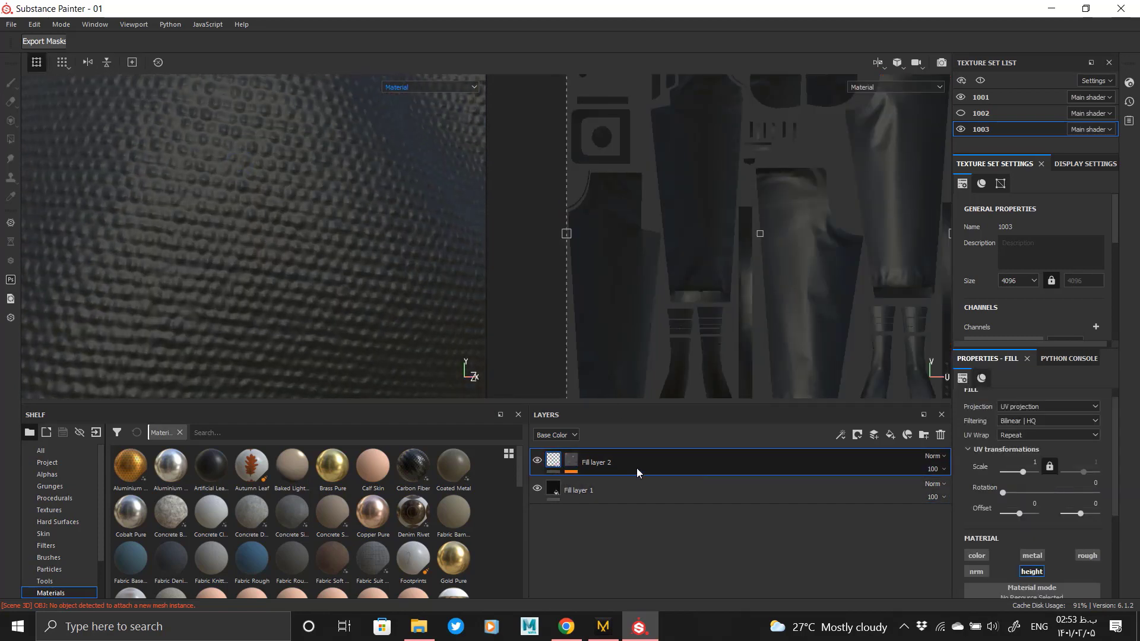
click(571, 461)
click(650, 486)
click(553, 460)
scroll(1003, 523, down, 3)
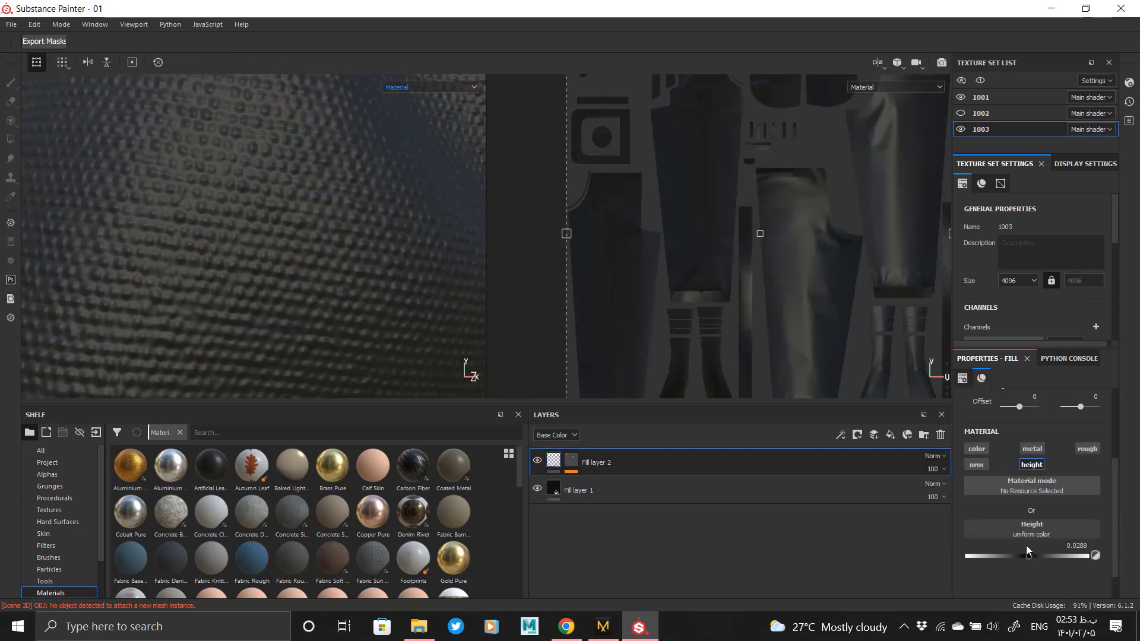
drag(1030, 556, 1026, 555)
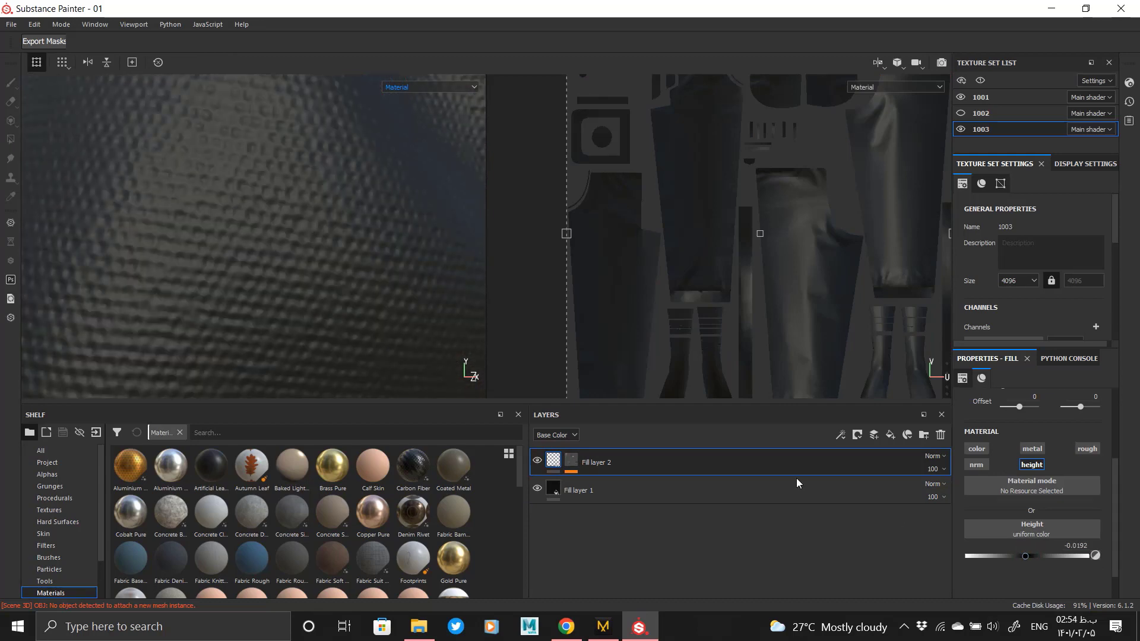
- Set the UV scale of the Circles fill in Fill layer 2's mask to 45
alt+right_drag(403, 321, 353, 350)
click(571, 461)
click(651, 495)
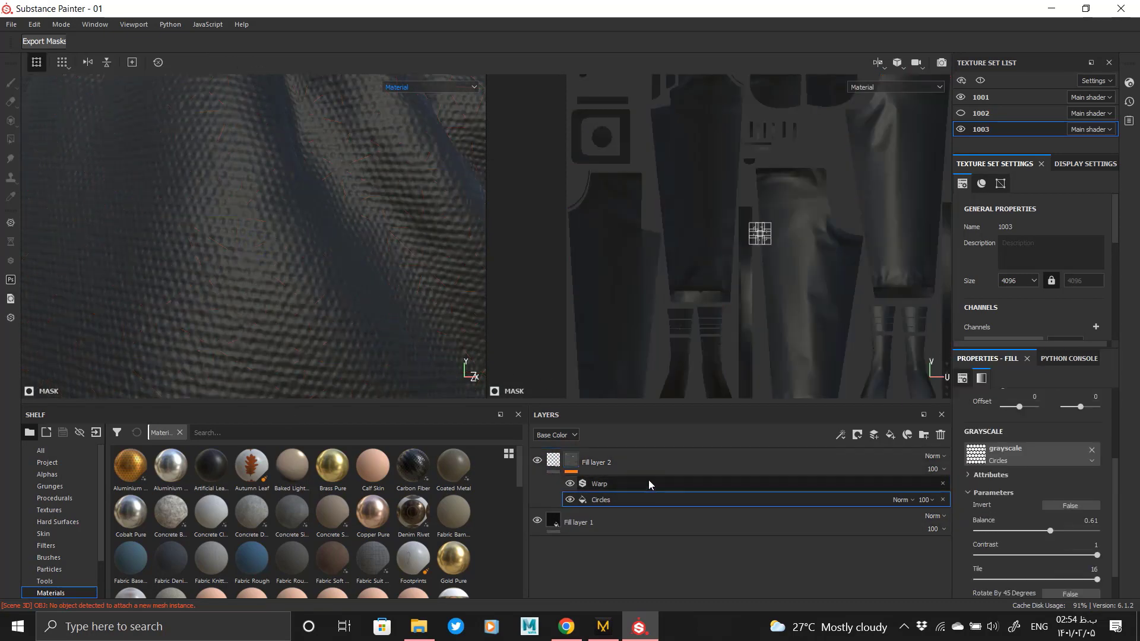
scroll(1000, 494, up, 3)
click(1022, 458)
text(45)
key(Return)
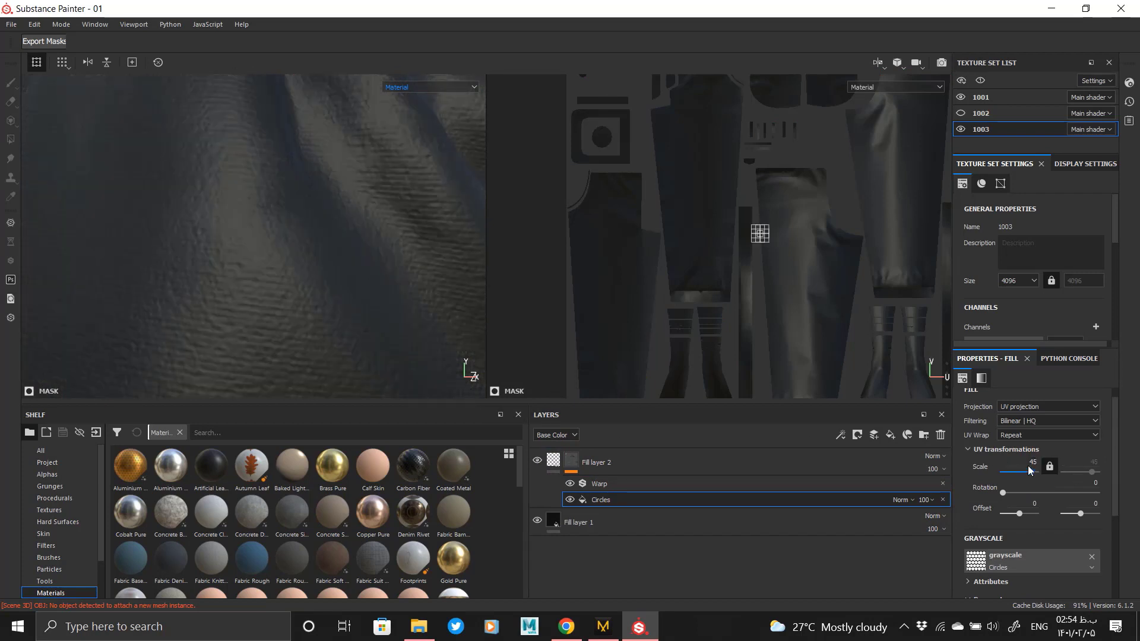
- Set the roughness of Fill layer 1 to 0.65
alt+drag(228, 260, 308, 170)
click(564, 532)
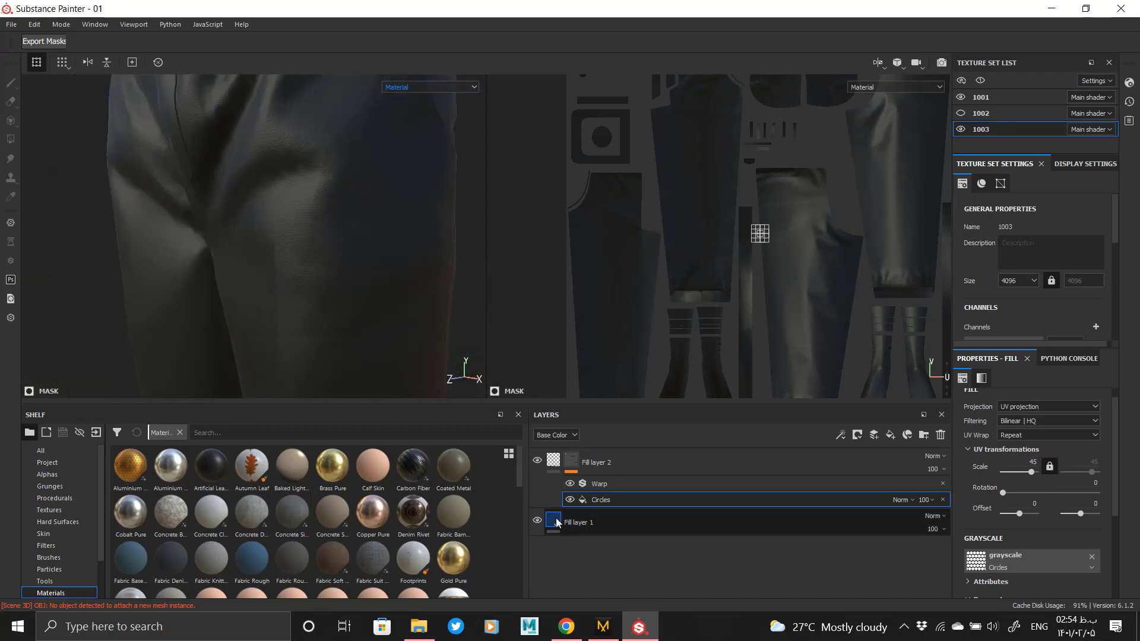
scroll(1045, 547, down, 2)
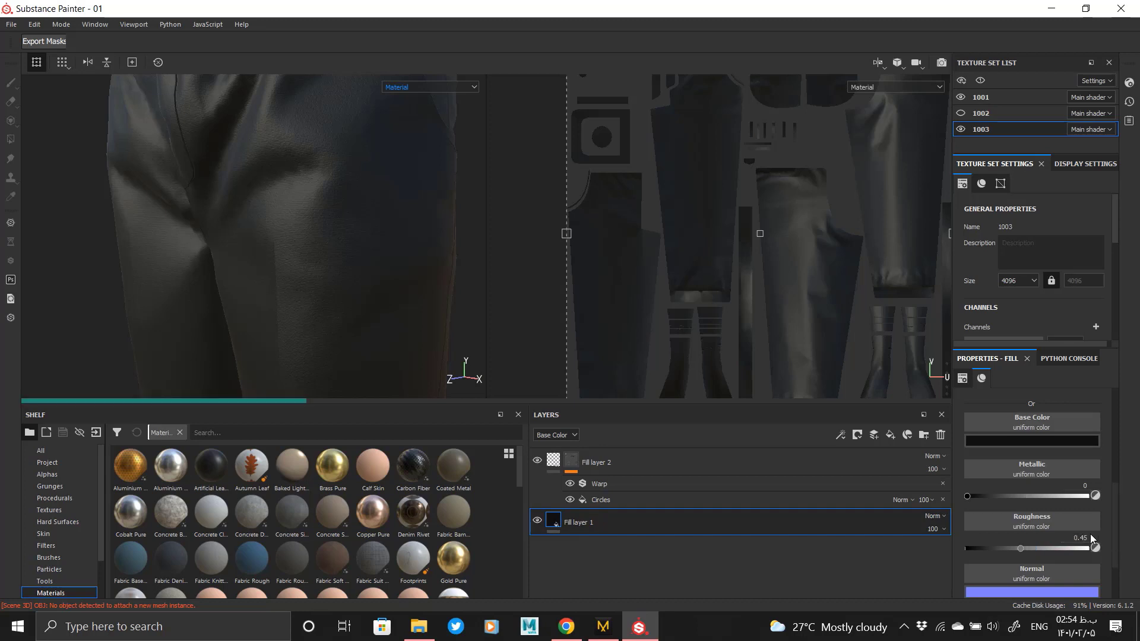
key(Return)
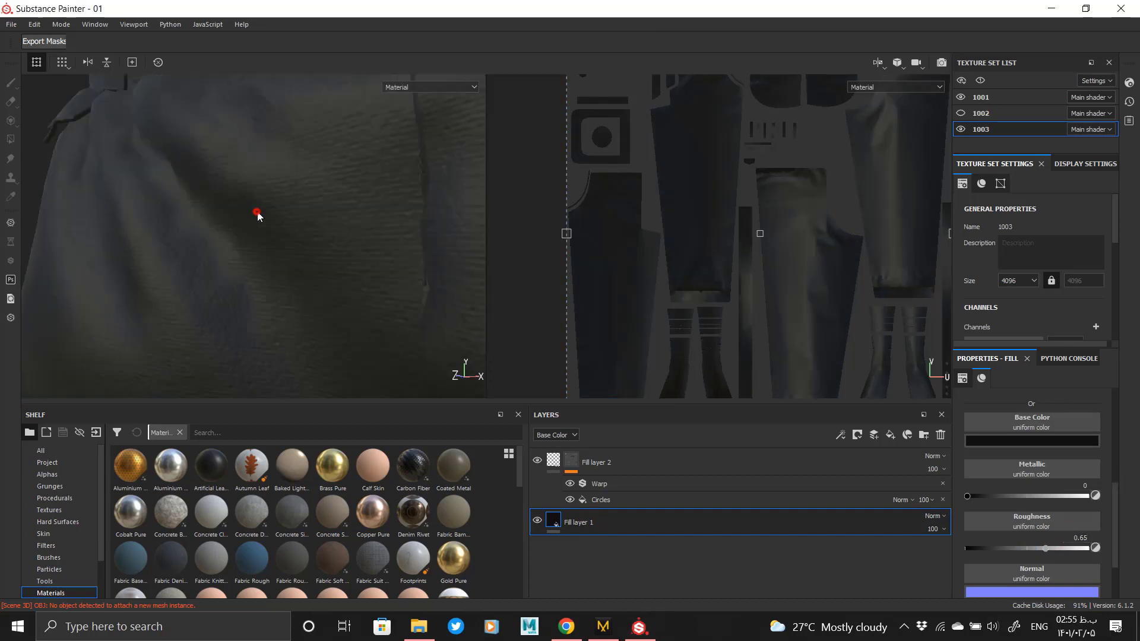
- Examine the trouser fabric's weave and sheen from several angles and distances
alt+drag(257, 214, 343, 215)
alt+middle_drag(344, 215, 380, 217)
alt+right_drag(311, 221, 384, 294)
alt+drag(384, 294, 321, 254)
alt+right_drag(320, 255, 231, 257)
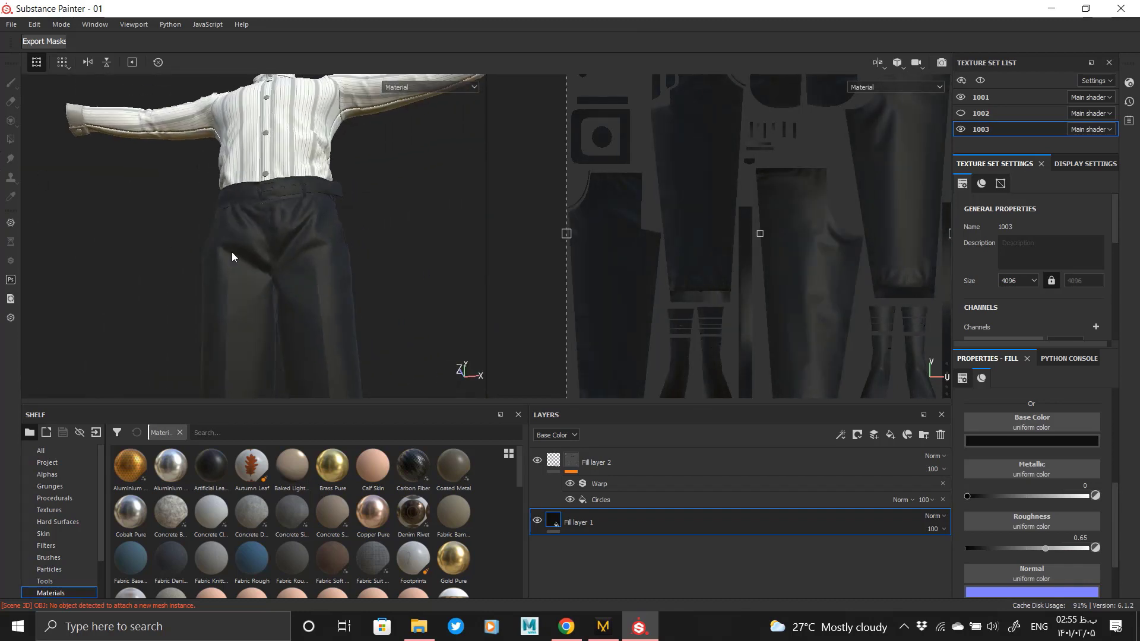
alt+drag(231, 257, 261, 294)
alt+right_drag(261, 294, 316, 244)
alt+middle_drag(315, 244, 301, 214)
alt+right_drag(300, 214, 248, 159)
alt+middle_drag(248, 159, 335, 307)
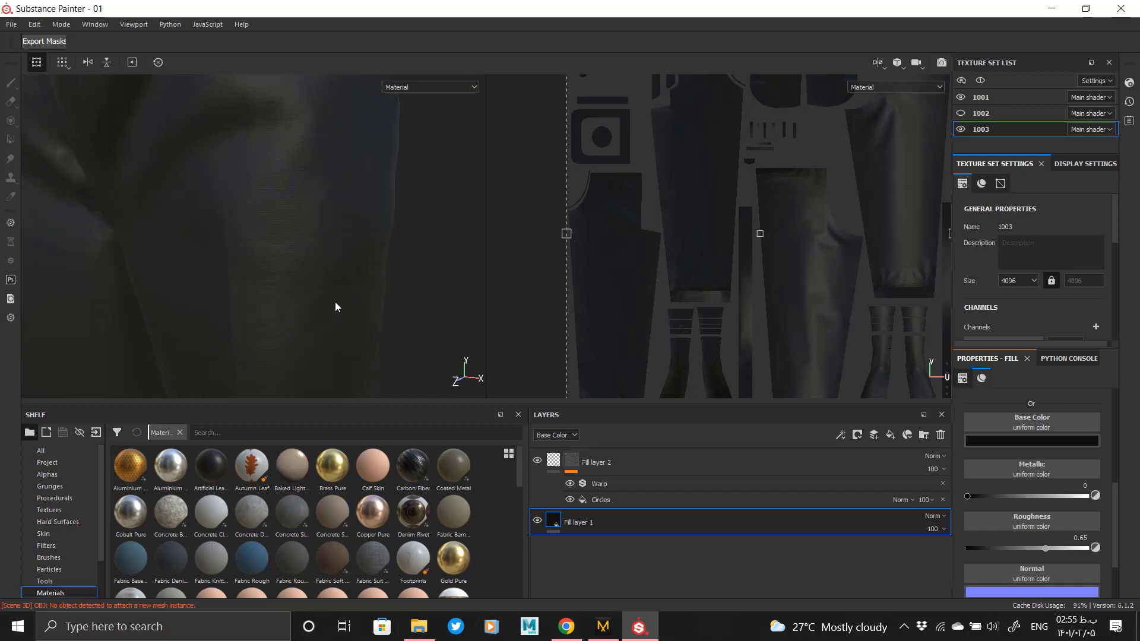
alt+right_drag(335, 307, 315, 308)
alt+middle_drag(315, 308, 336, 383)
alt+right_drag(335, 383, 359, 201)
alt+middle_drag(359, 201, 363, 234)
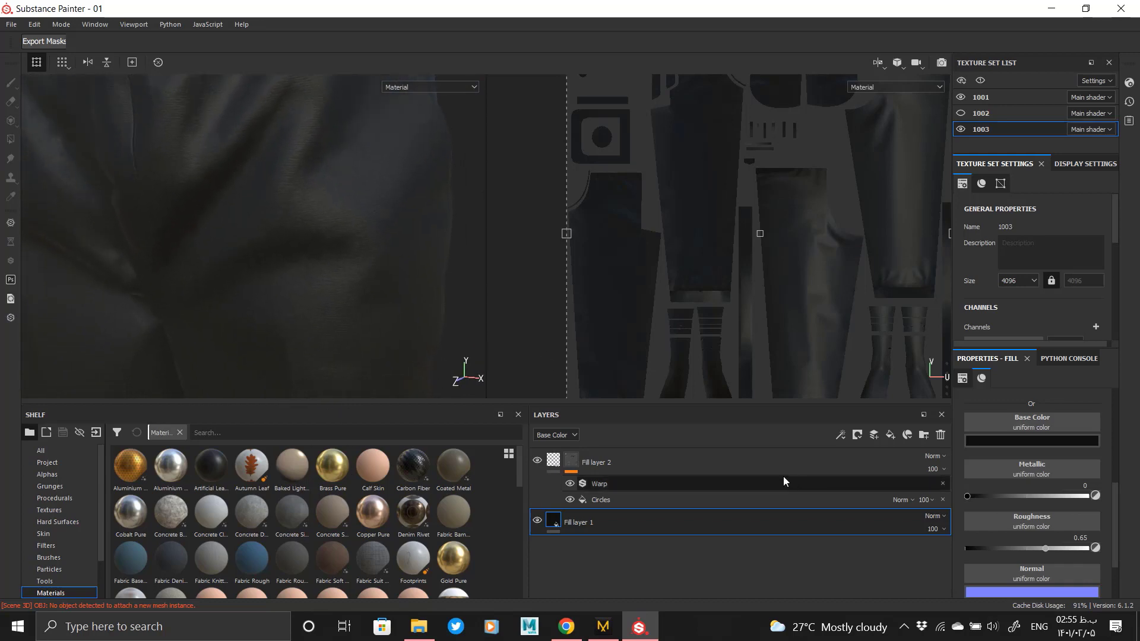
- Add a third fill layer above Fill layer 2 with a black mask containing a fill effect
click(792, 465)
click(891, 435)
right_click(568, 462)
click(631, 31)
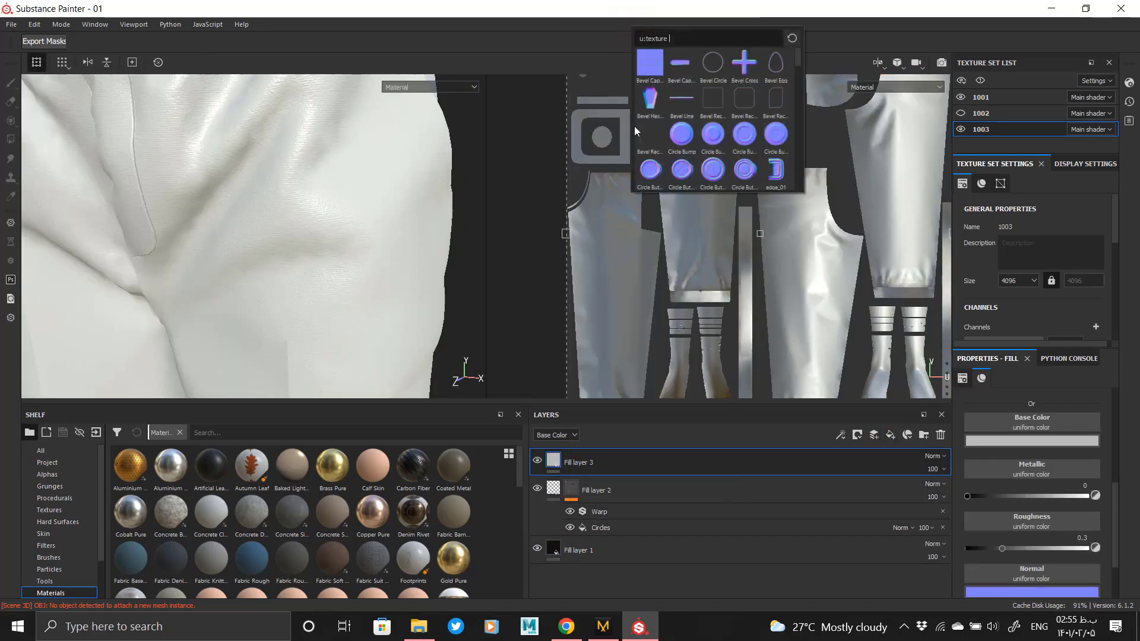
click(590, 465)
right_click(590, 465)
click(641, 20)
right_click(567, 458)
click(610, 366)
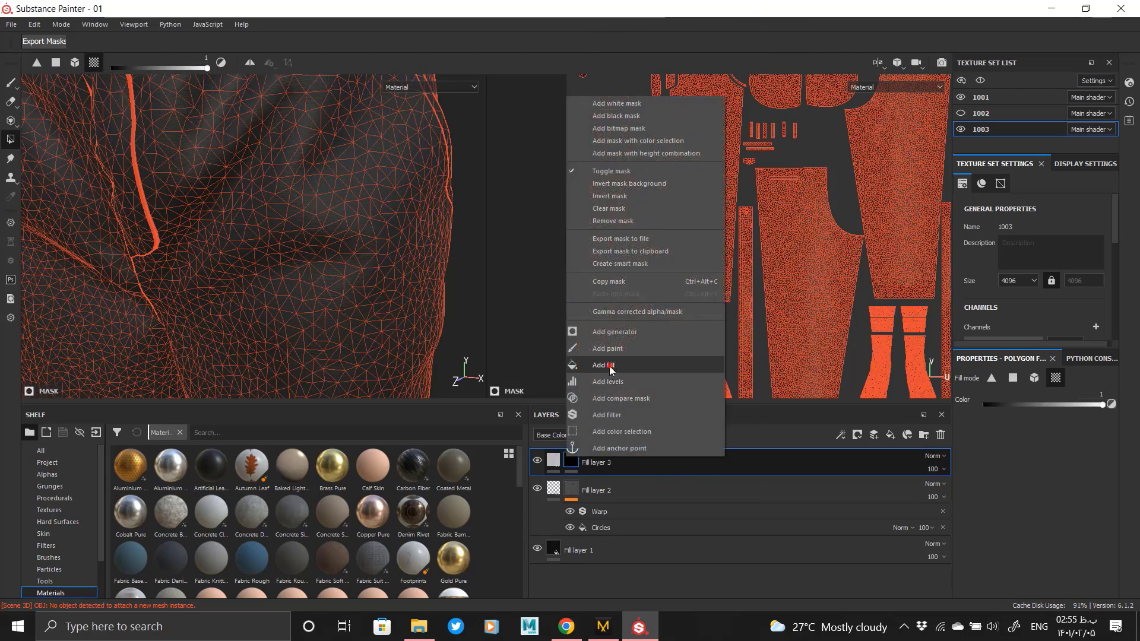
- Assign the Fence 01 procedural to Fill layer 3's mask fill
click(1027, 412)
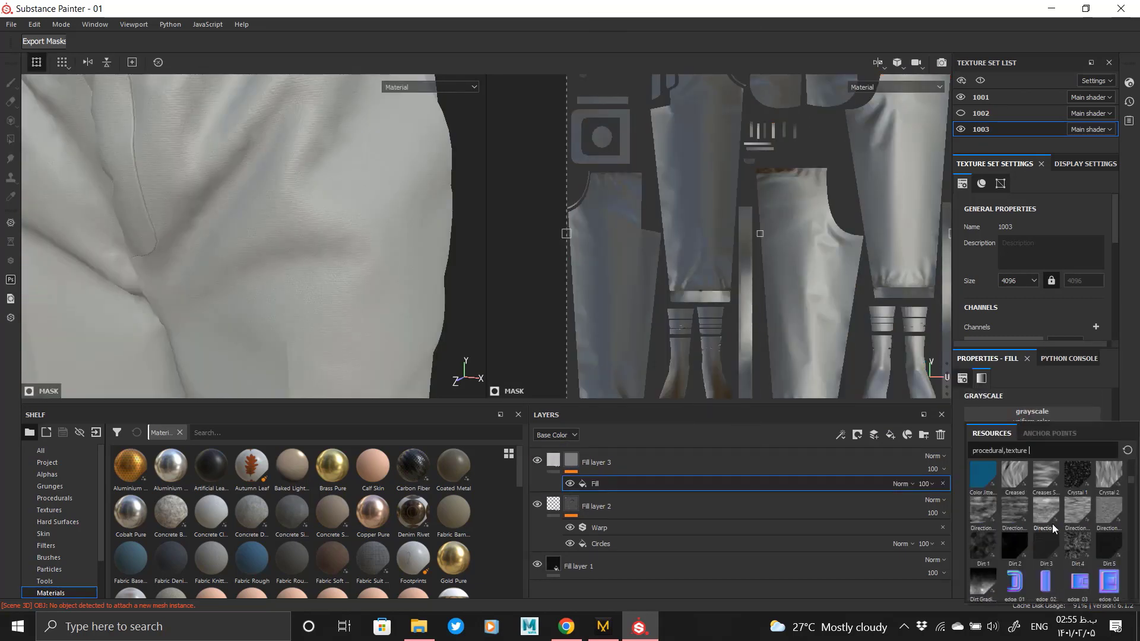
scroll(1073, 538, down, 5)
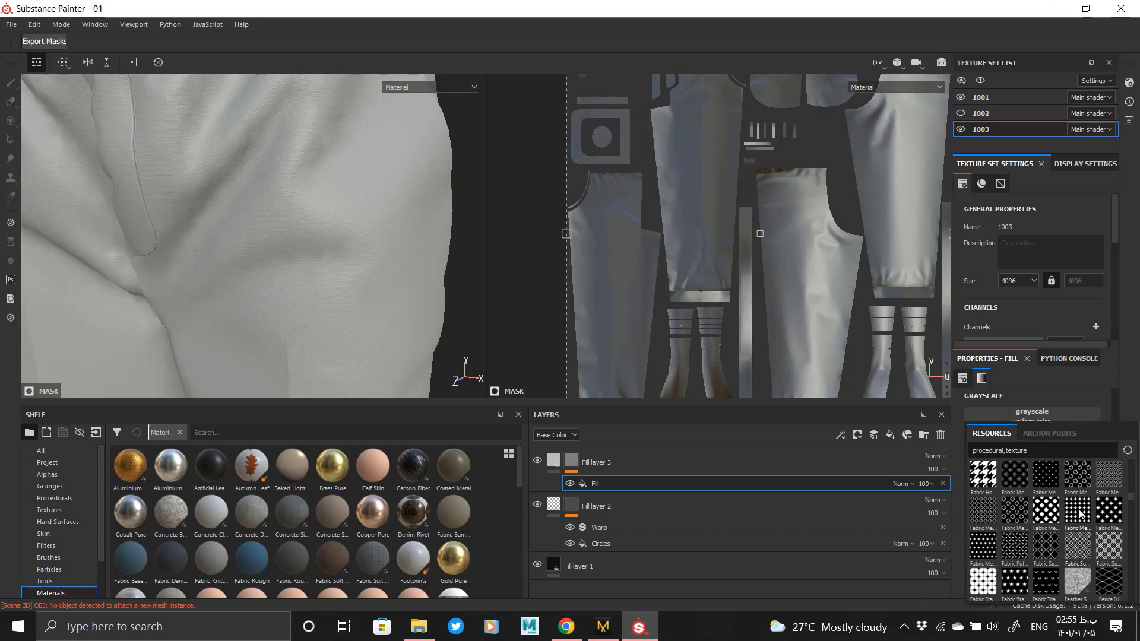
mouse_move(1108, 512)
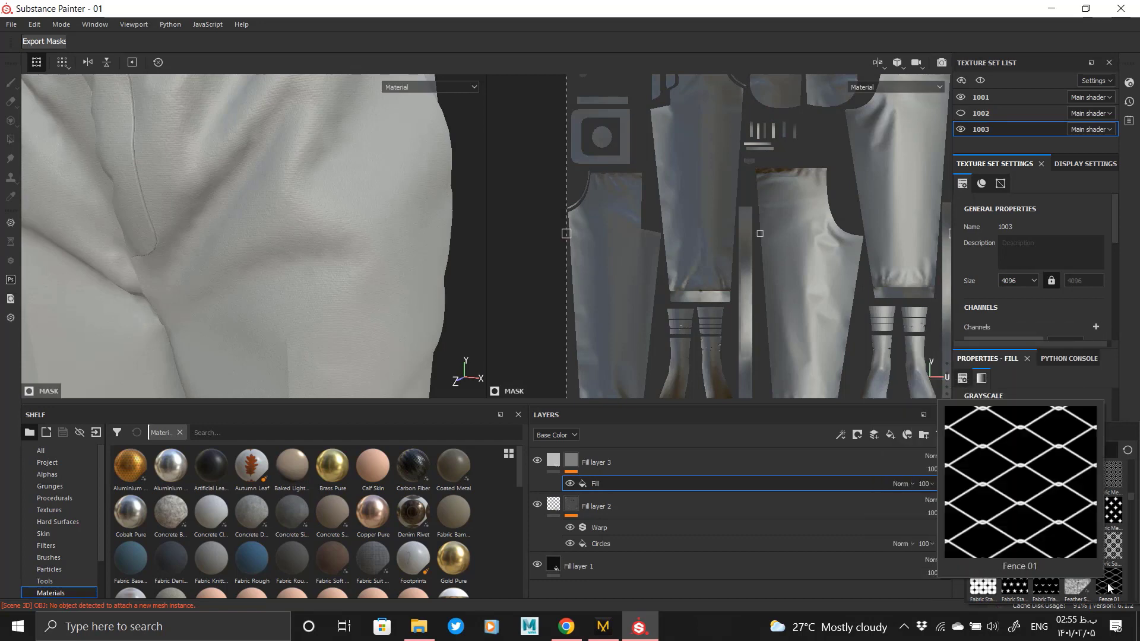
scroll(1108, 587, down, 3)
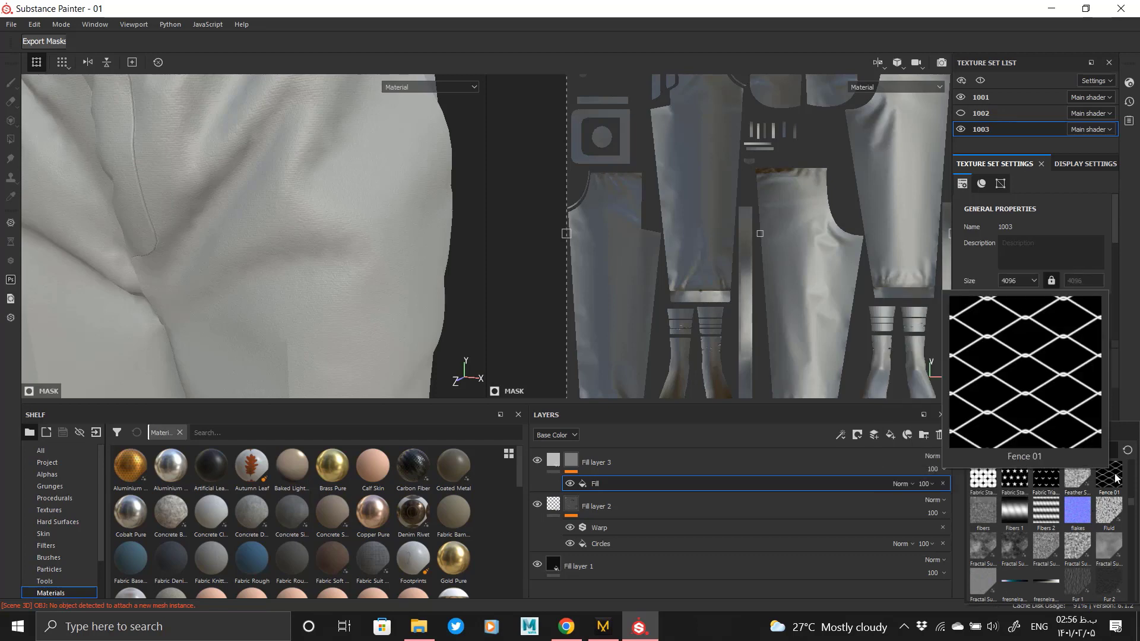
click(1108, 475)
- Display the mask and set Fence 01's hardness to 1, fence shape to 0.27 and mask to height to 0
alt+click(575, 465)
click(615, 483)
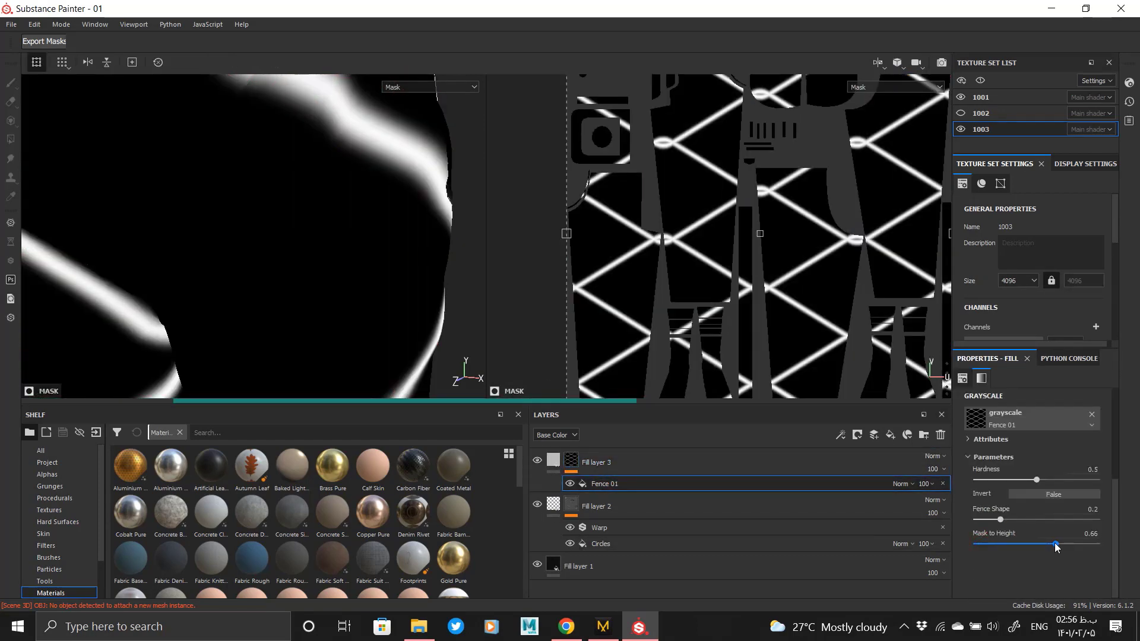
drag(1055, 543, 1009, 521)
drag(1036, 480, 1121, 480)
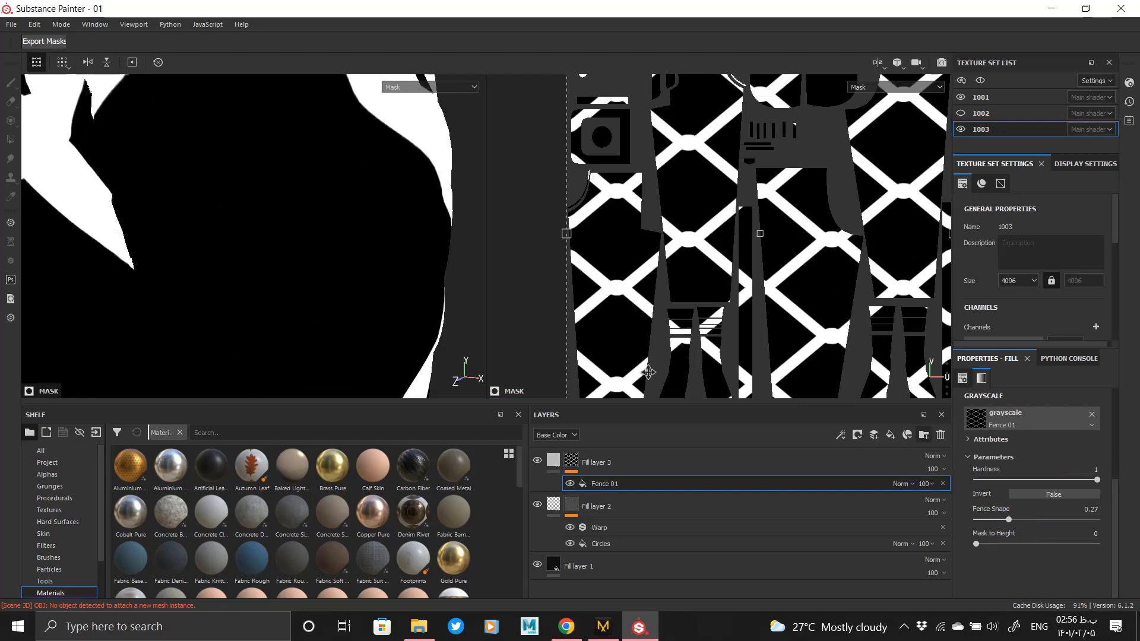
- Set the Fence 01 pattern's UV scale to 10 and check its density on the trouser legs
alt+right_drag(333, 255, 76, 207)
scroll(1011, 453, up, 4)
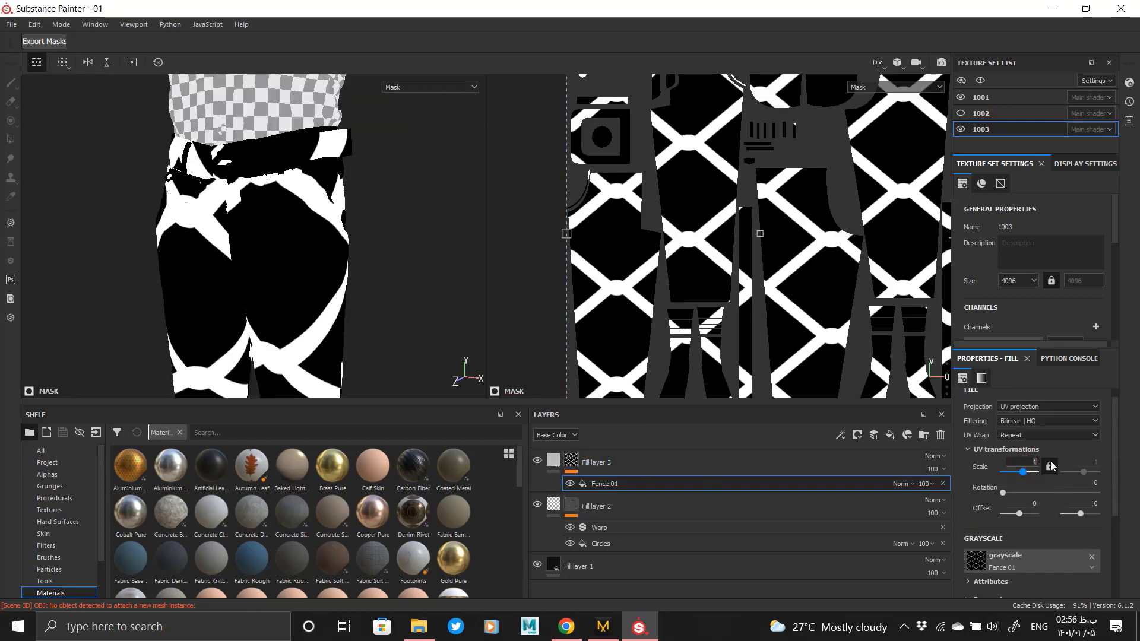
alt+middle_drag(278, 297, 279, 216)
alt+drag(279, 217, 258, 179)
alt+middle_drag(258, 178, 325, 212)
alt+right_drag(325, 212, 394, 264)
alt+drag(394, 265, 415, 270)
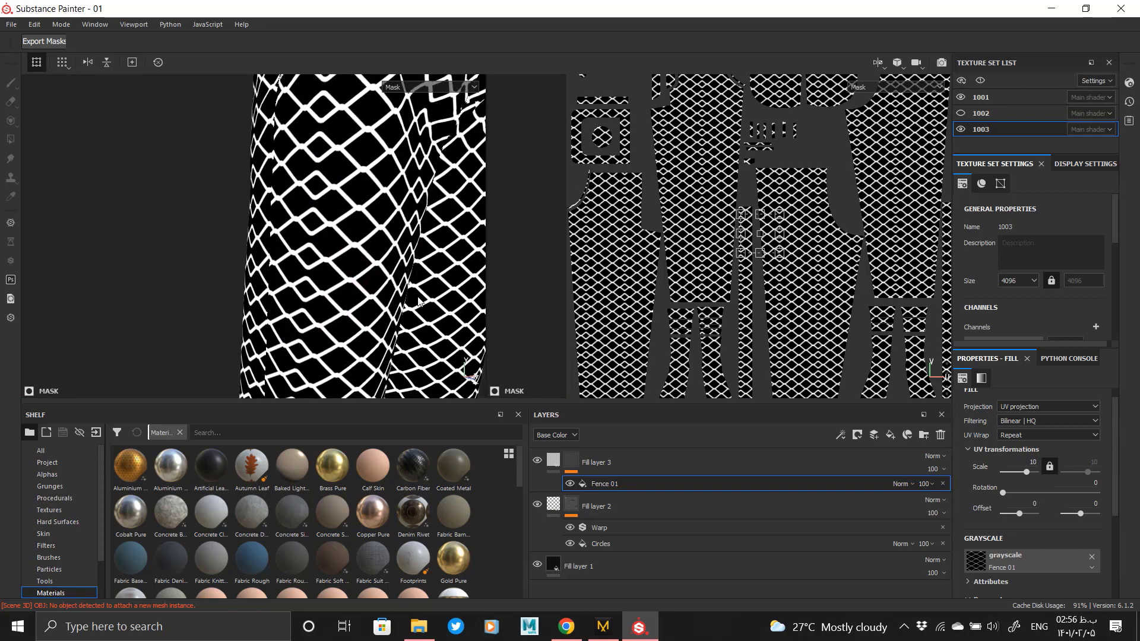
- Return to the material display and switch off Fill layer 3's color, metal and height channels
click(553, 460)
alt+right_drag(217, 248, 146, 273)
alt+drag(262, 269, 228, 270)
alt+right_drag(228, 270, 332, 291)
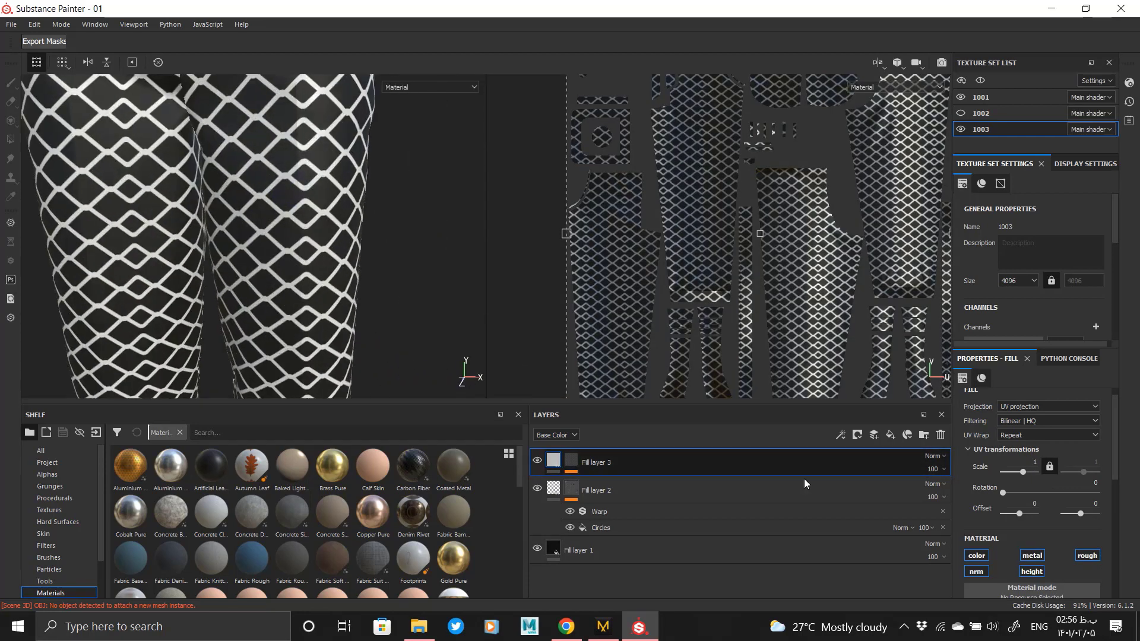
click(980, 556)
click(1029, 557)
click(1030, 570)
- Examine the fence pattern's glossy reflections on the trousers from several angles and distances
alt+right_drag(415, 276, 347, 229)
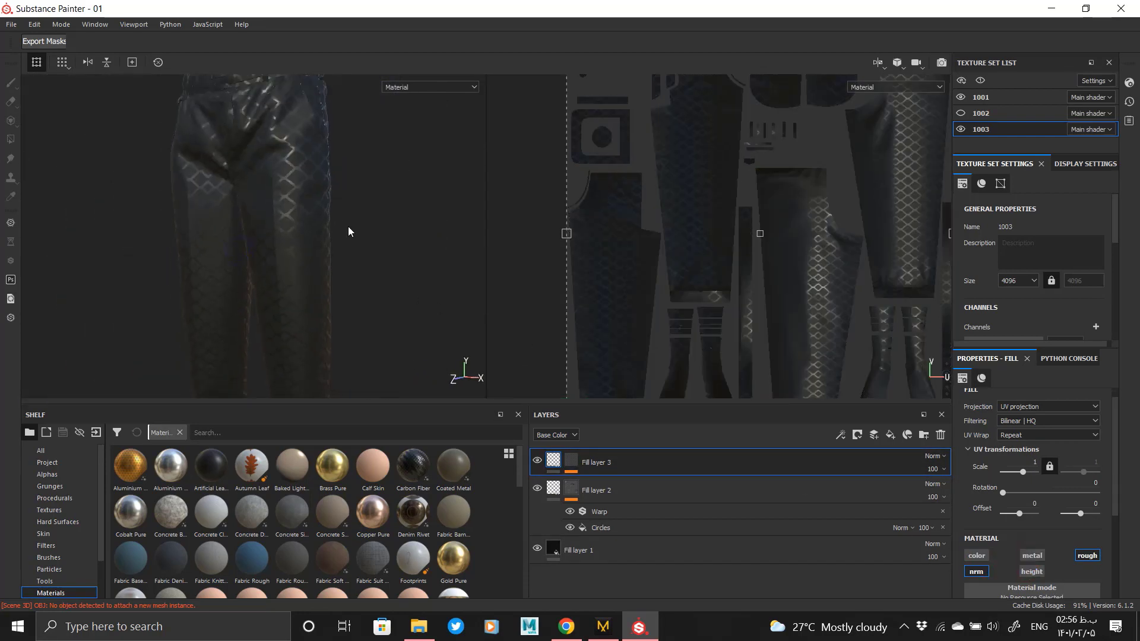
alt+drag(347, 228, 268, 299)
alt+middle_drag(268, 300, 282, 225)
alt+drag(282, 220, 254, 219)
alt+middle_drag(254, 219, 351, 284)
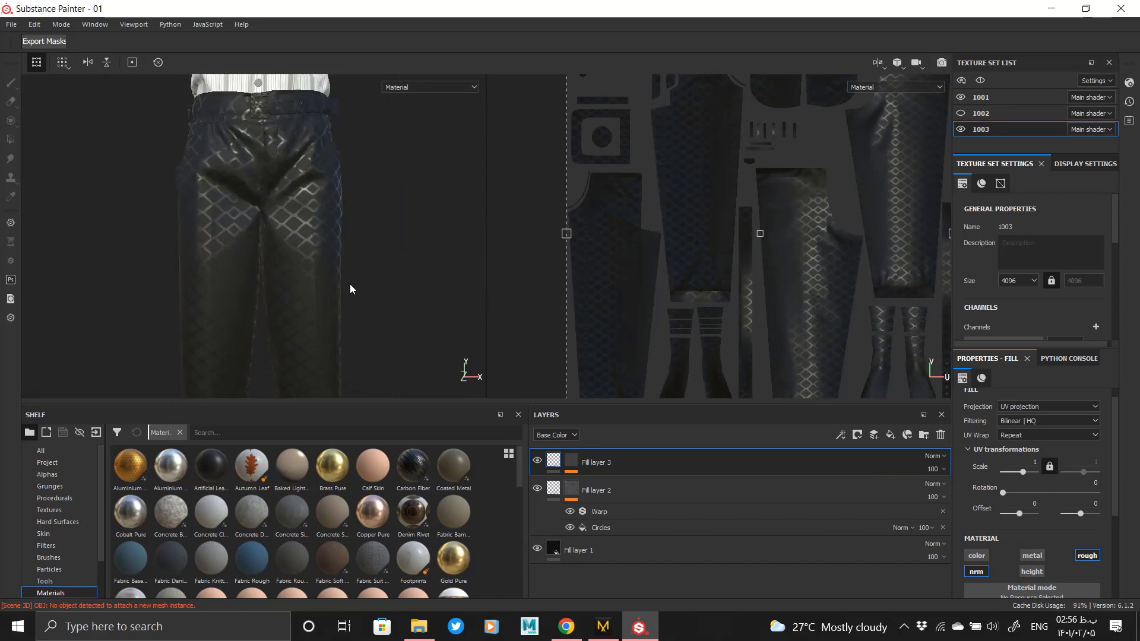
alt+right_drag(350, 284, 371, 390)
alt+drag(371, 389, 366, 333)
alt+drag(327, 156, 160, 114)
alt+right_drag(328, 213, 249, 175)
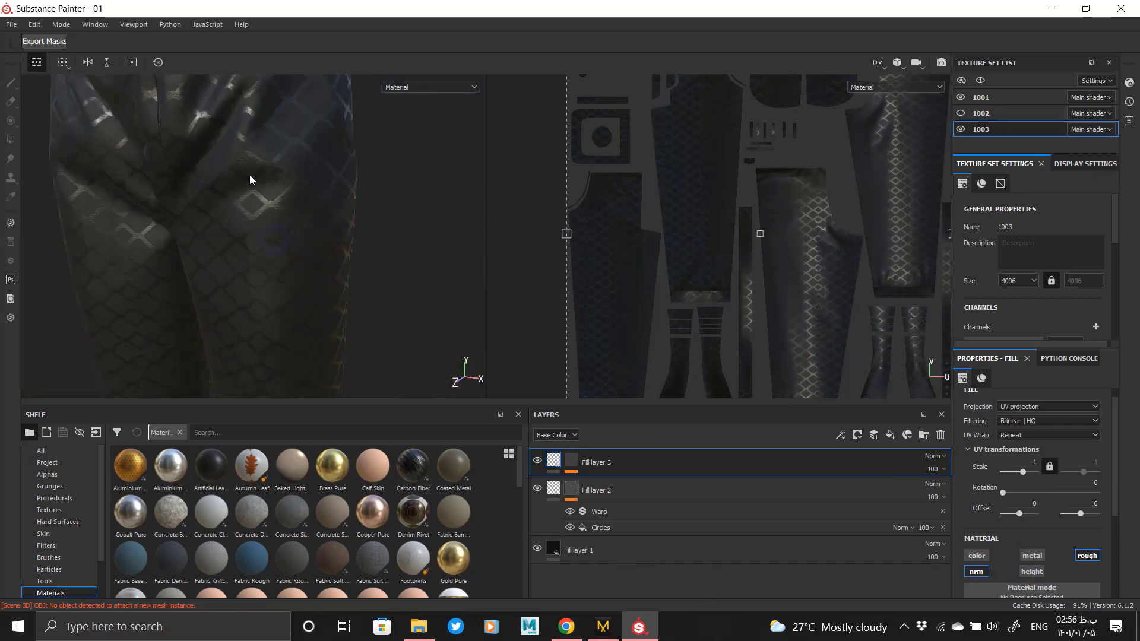
- Look over the fence pattern on the trousers from the belt and waist folds down to the legs
alt+middle_drag(249, 174, 273, 244)
alt+drag(273, 243, 252, 232)
alt+middle_drag(252, 232, 270, 300)
alt+drag(270, 300, 309, 309)
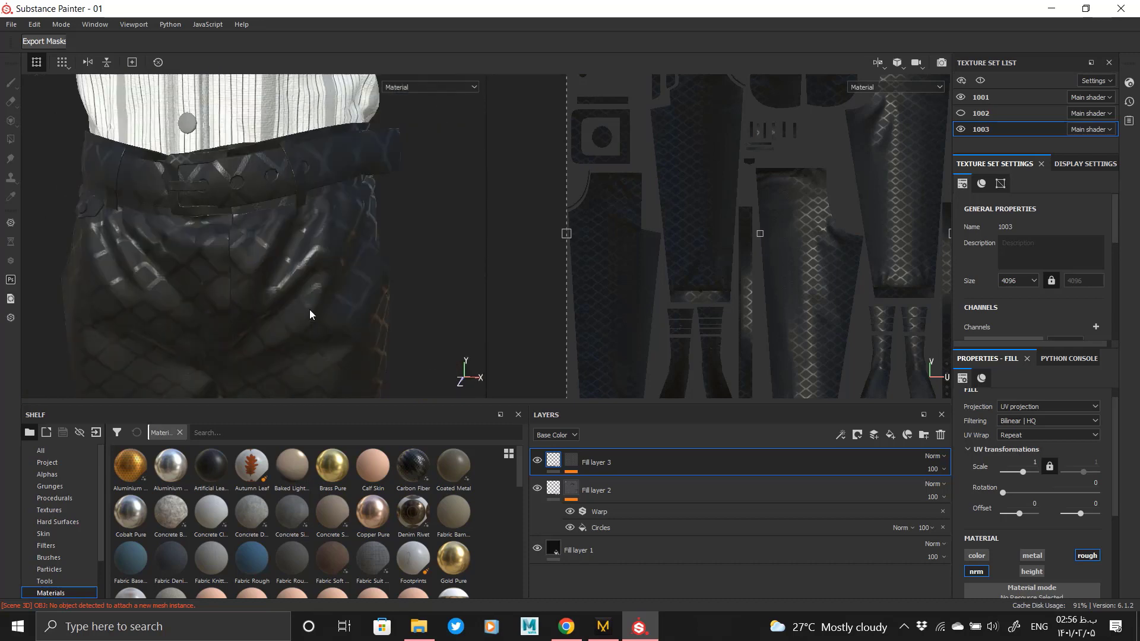
alt+middle_drag(308, 308, 369, 216)
alt+drag(369, 216, 390, 230)
alt+right_drag(390, 230, 321, 185)
alt+middle_drag(321, 186, 323, 211)
alt+drag(323, 211, 344, 223)
alt+right_drag(344, 222, 397, 269)
alt+drag(398, 269, 363, 239)
mouse_move(366, 185)
alt+right_down()
mouse_move(308, 122)
mouse_move(368, 181)
alt+right_up()
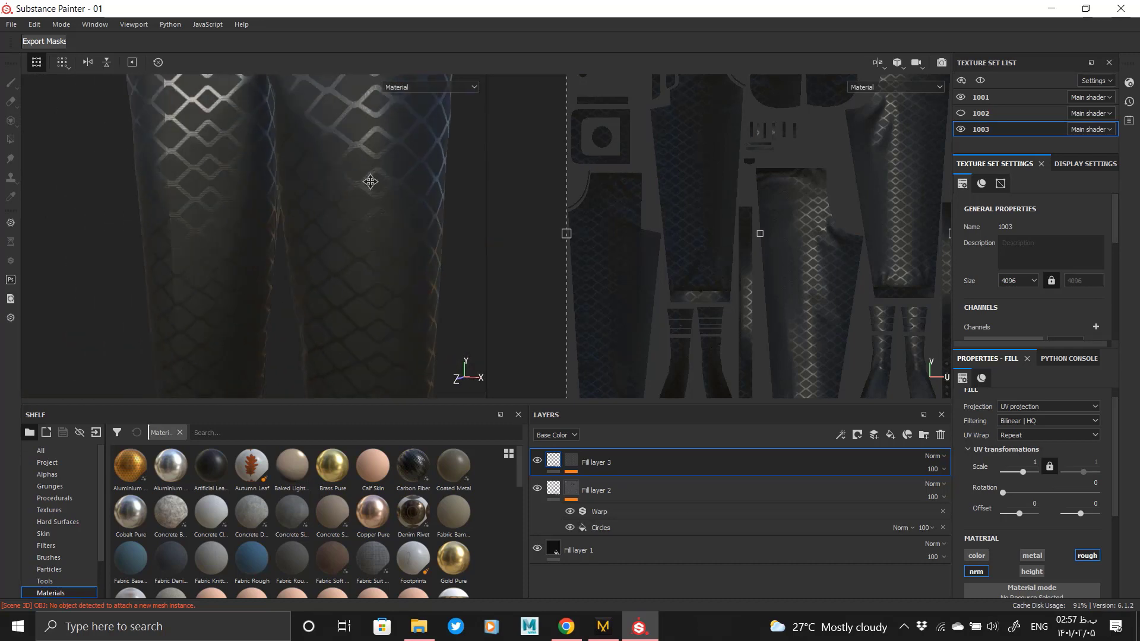
alt+middle_drag(368, 180, 372, 252)
- Browse the procedural textures for an alternative to the Fence 01 pattern in Fill layer 3's mask
scroll(1009, 524, down, 3)
click(576, 461)
click(623, 485)
click(1055, 462)
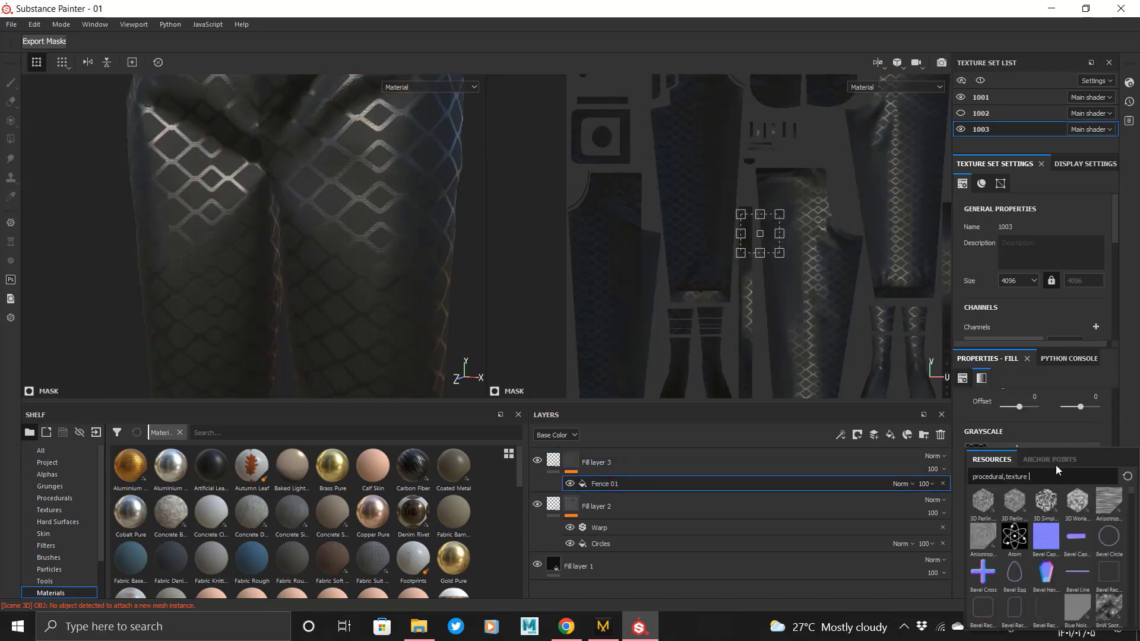
scroll(1068, 541, down, 8)
scroll(1060, 555, down, 5)
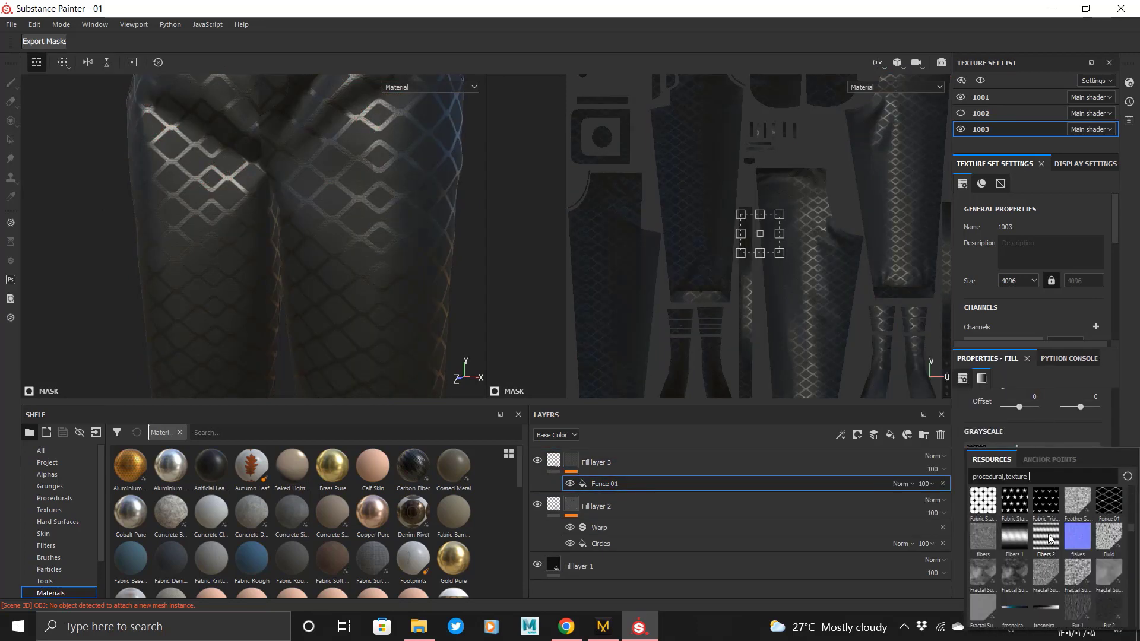
scroll(1050, 528, down, 10)
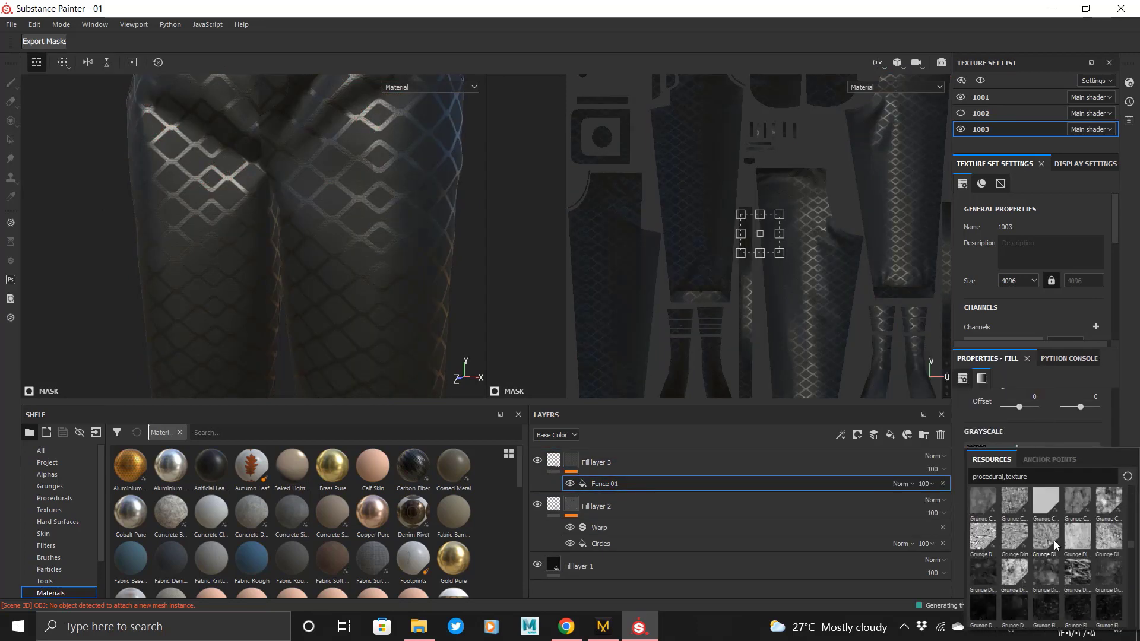
scroll(1055, 541, down, 6)
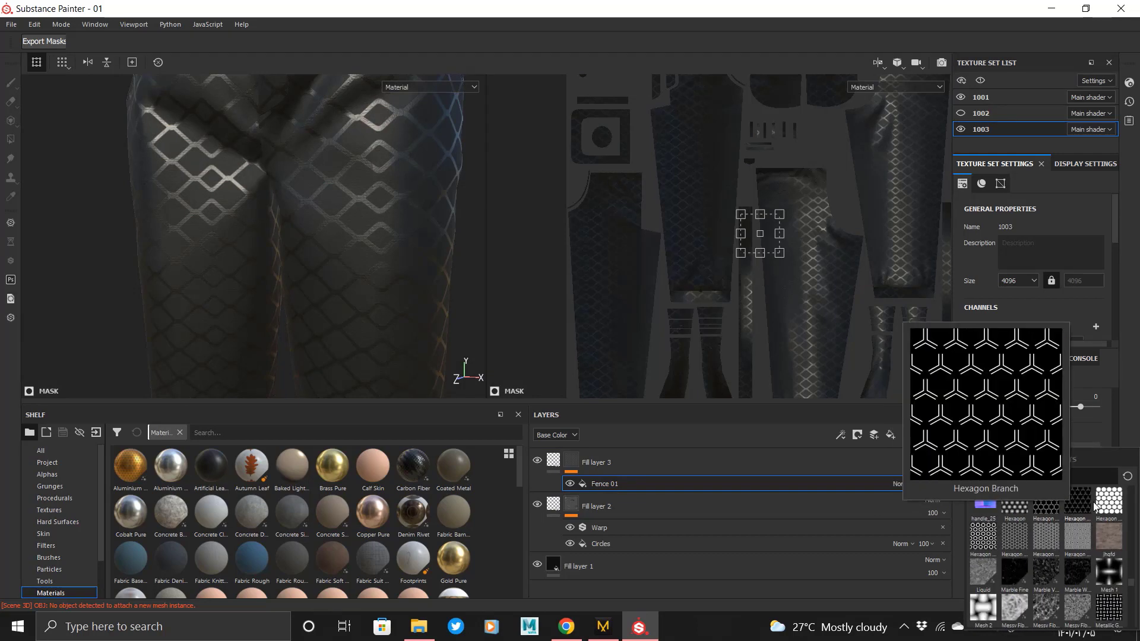
mouse_move(1049, 571)
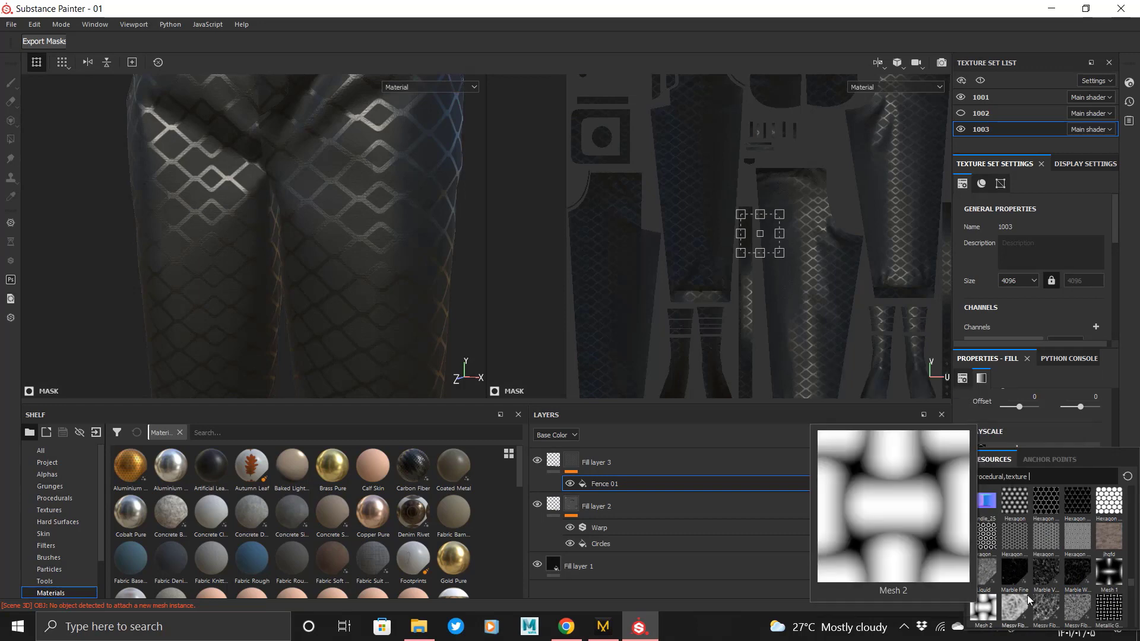
mouse_move(1027, 598)
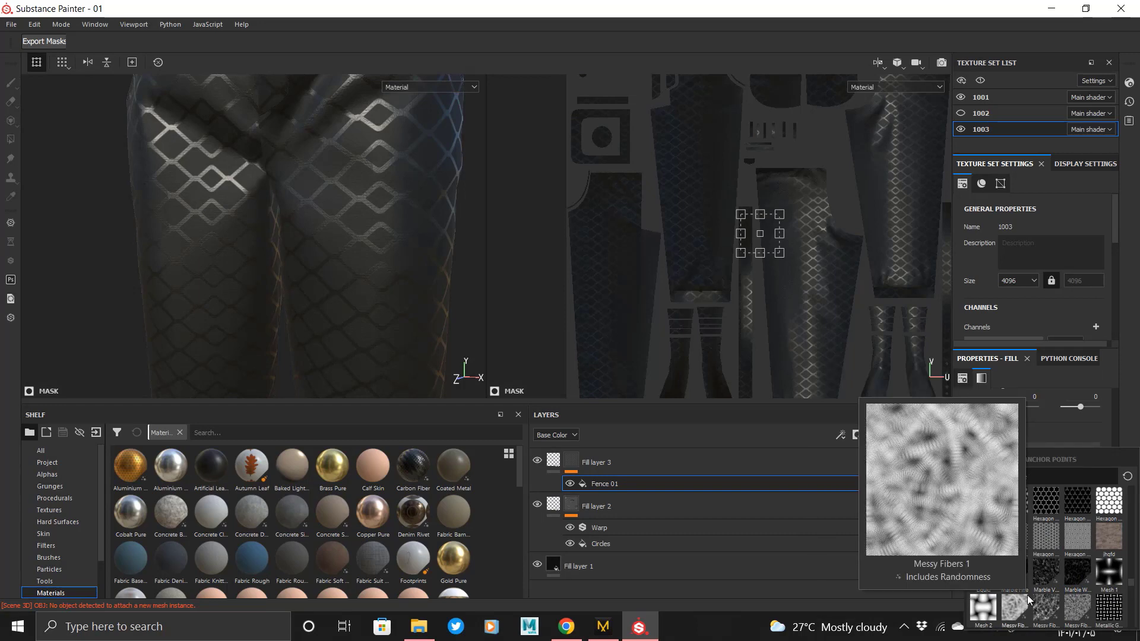
scroll(1044, 588, down, 3)
scroll(1045, 522, down, 2)
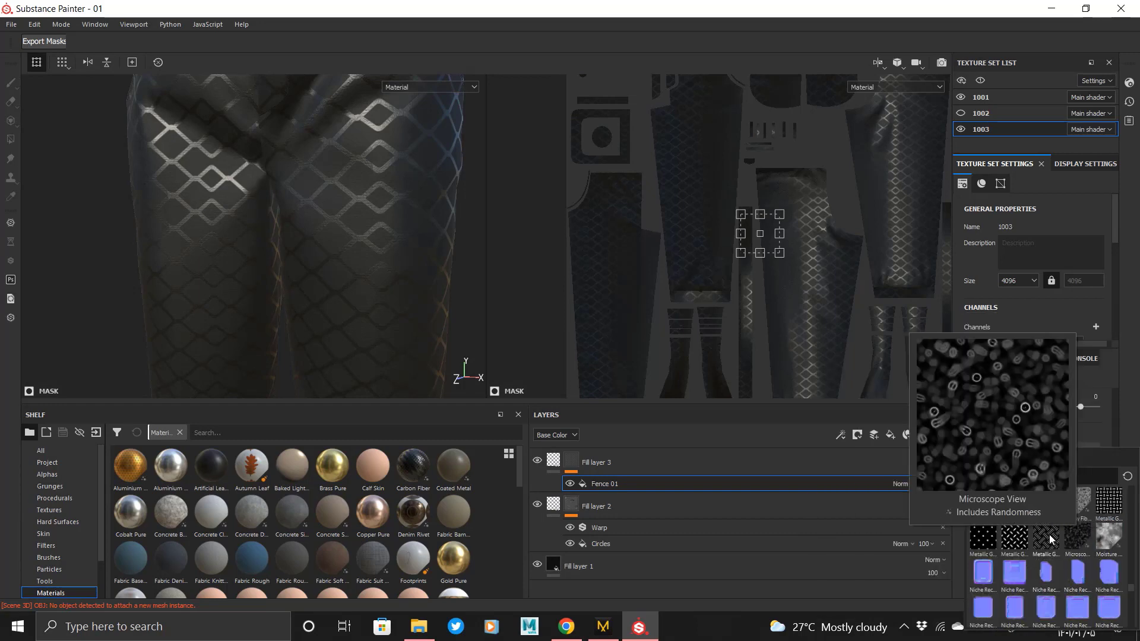
scroll(1015, 546, up, 2)
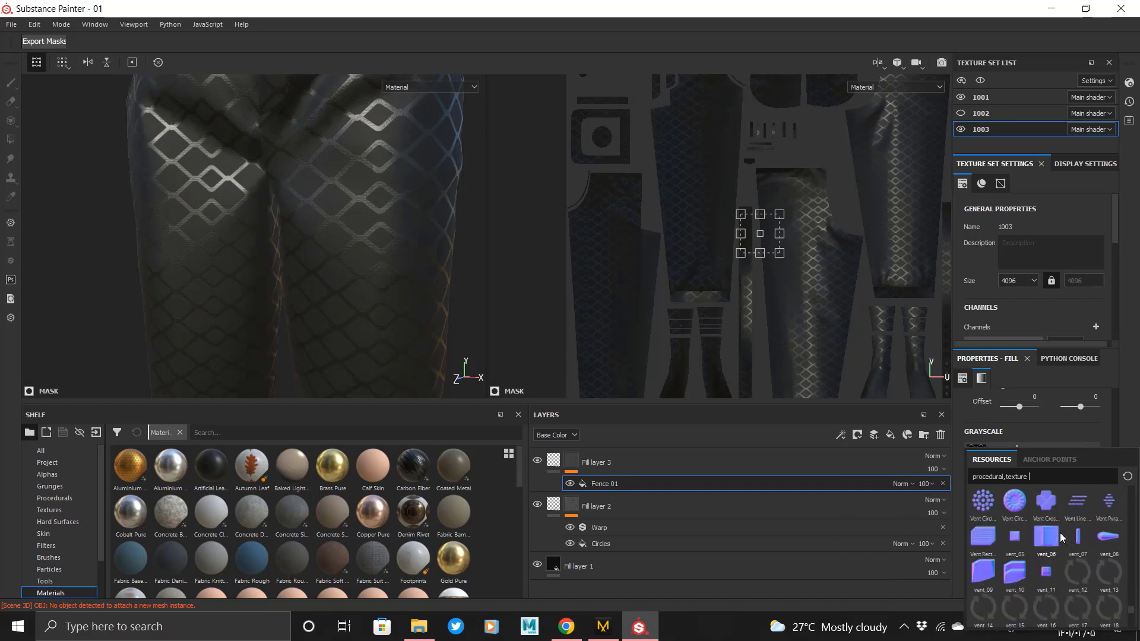
scroll(1042, 538, up, 3)
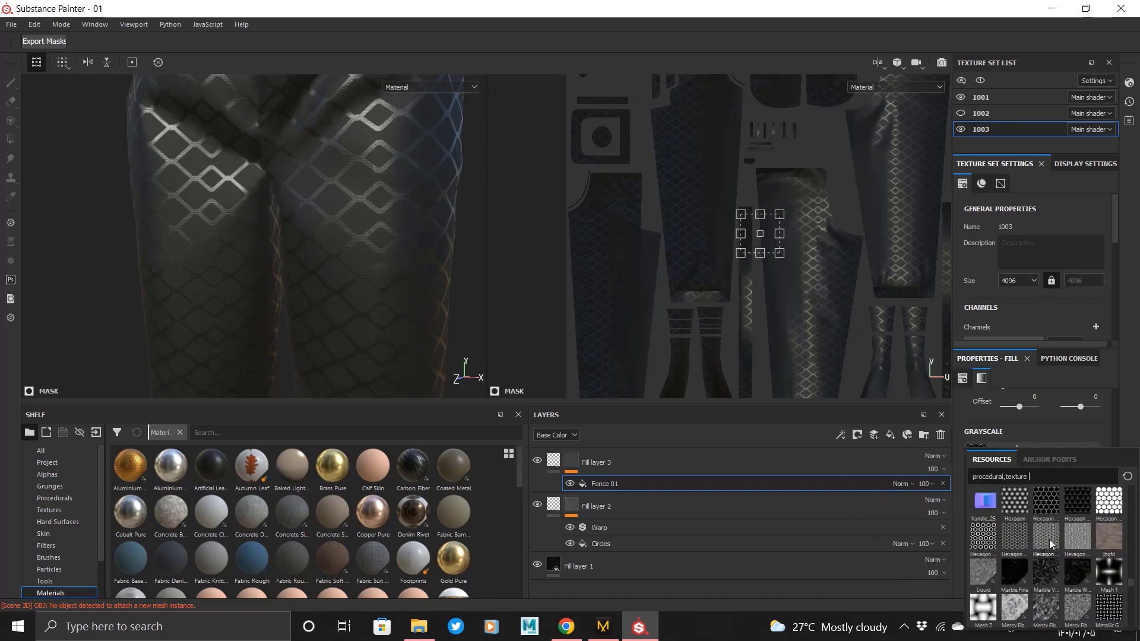
mouse_move(1056, 539)
scroll(1061, 543, up, 4)
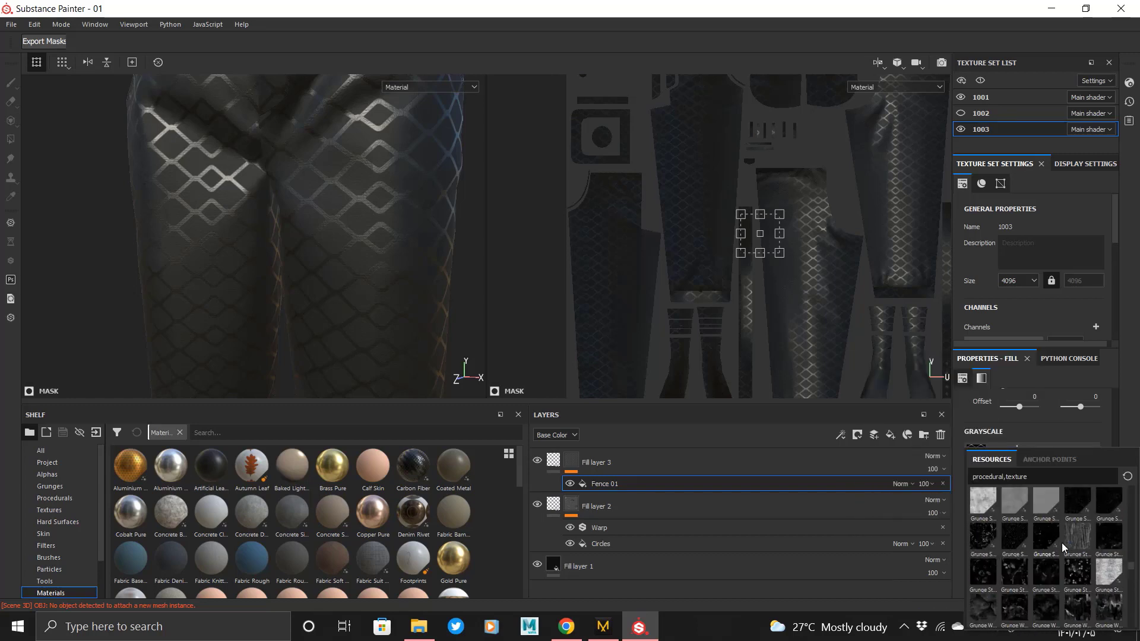
scroll(1062, 544, up, 3)
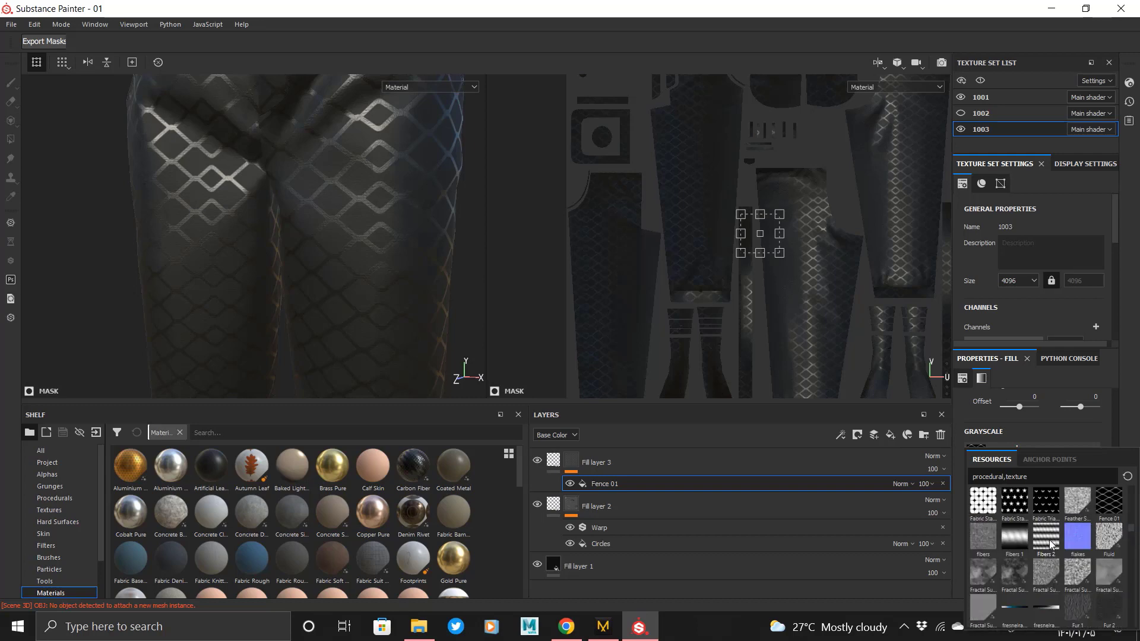
scroll(1045, 528, up, 3)
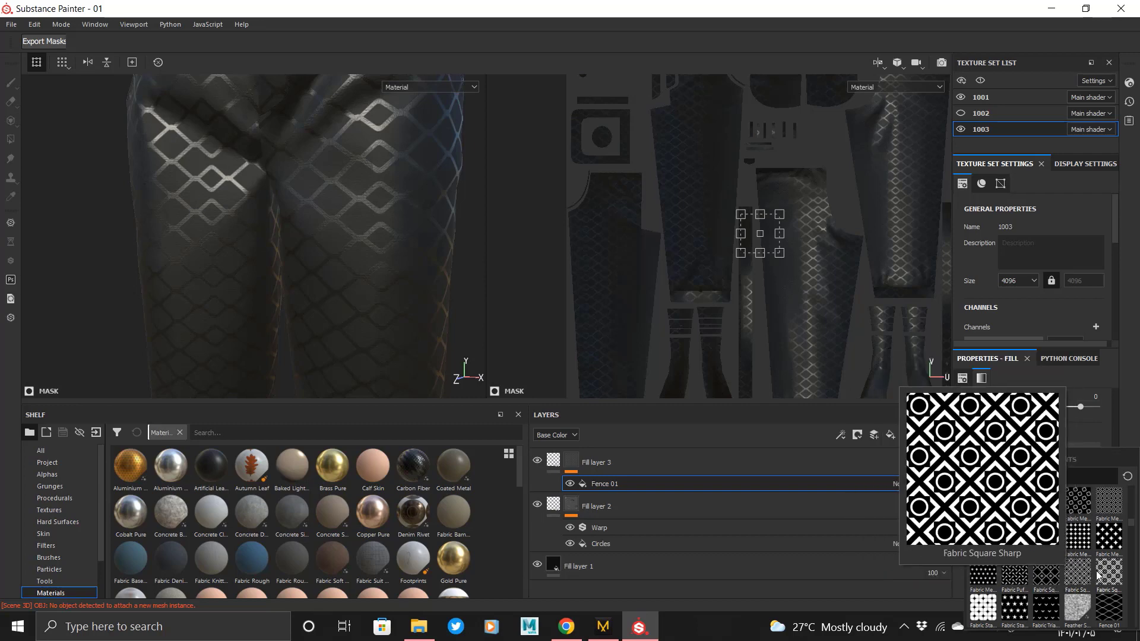
mouse_move(1103, 547)
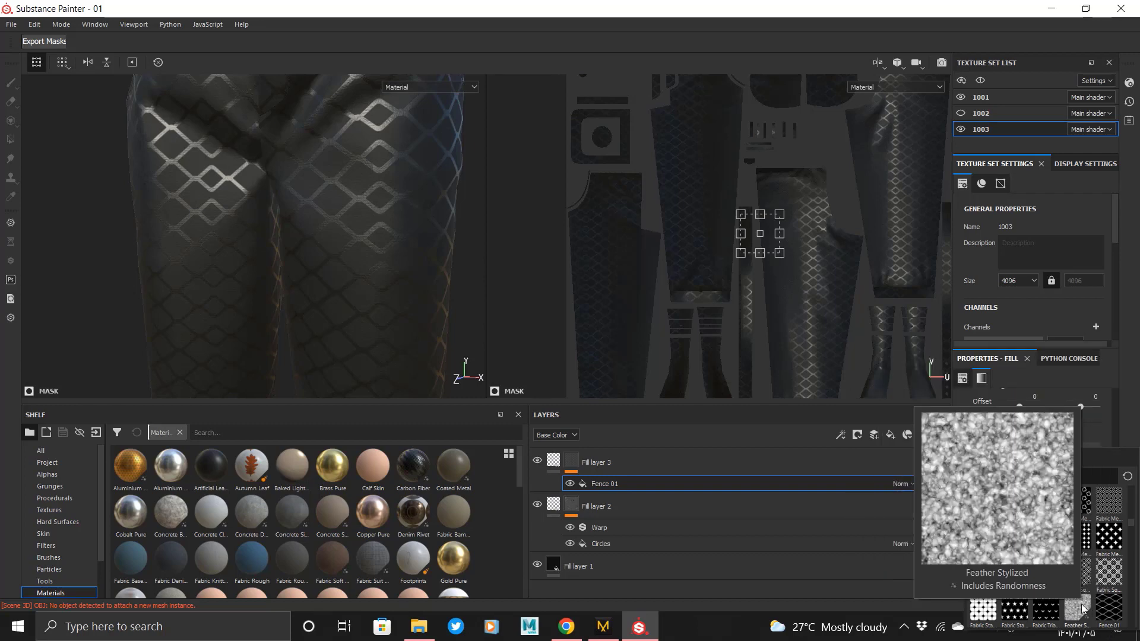
mouse_move(641, 12)
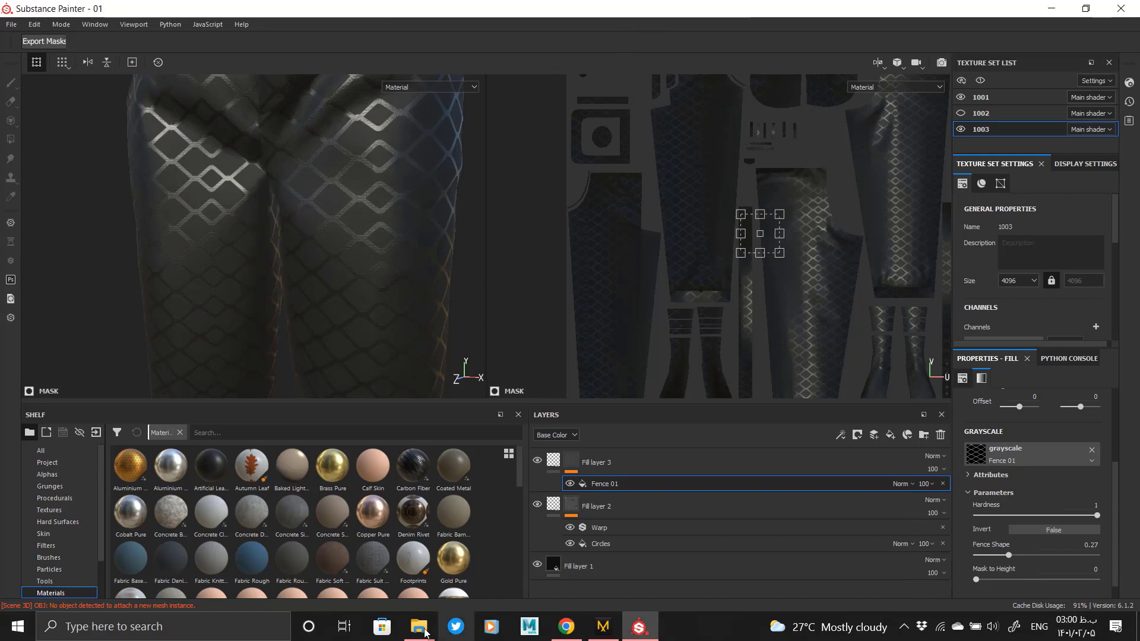
- Import CGSphere (24).png from the CGSphere Pattern Part 1 folder as a texture and replace Fence 01 with it in Fill layer 3's mask
click(422, 626)
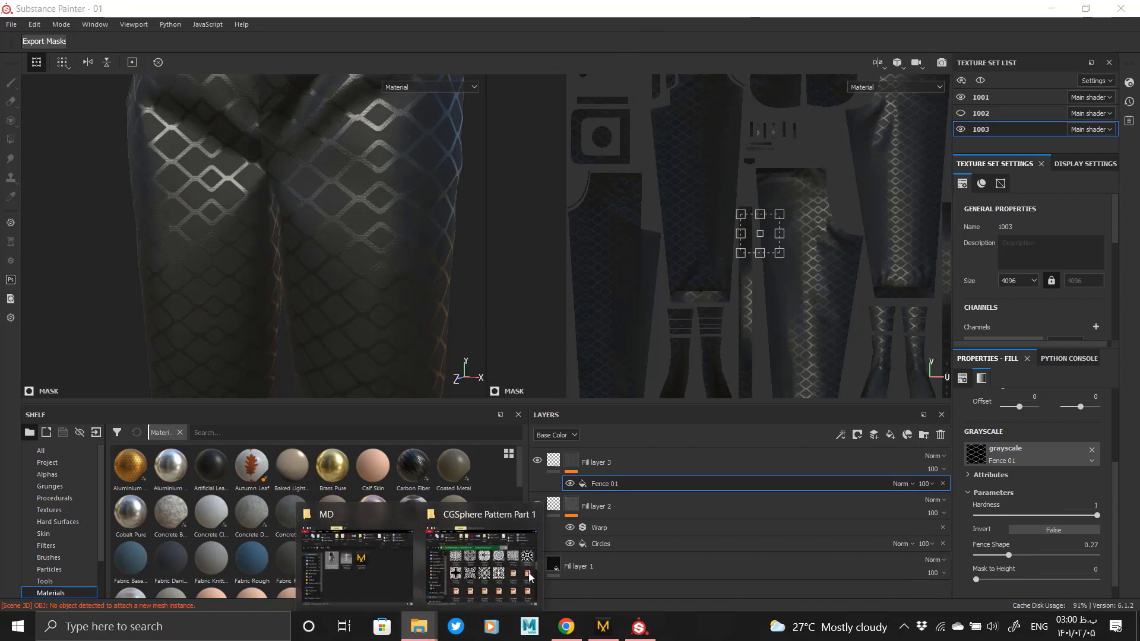
click(489, 567)
drag(373, 524, 373, 522)
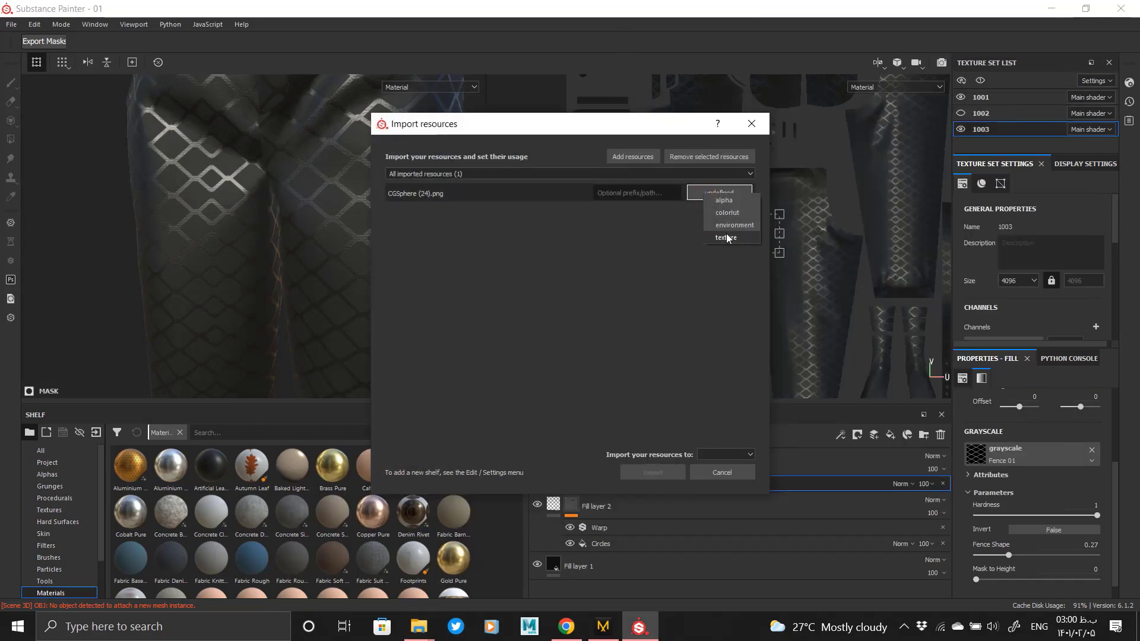
click(714, 473)
click(652, 472)
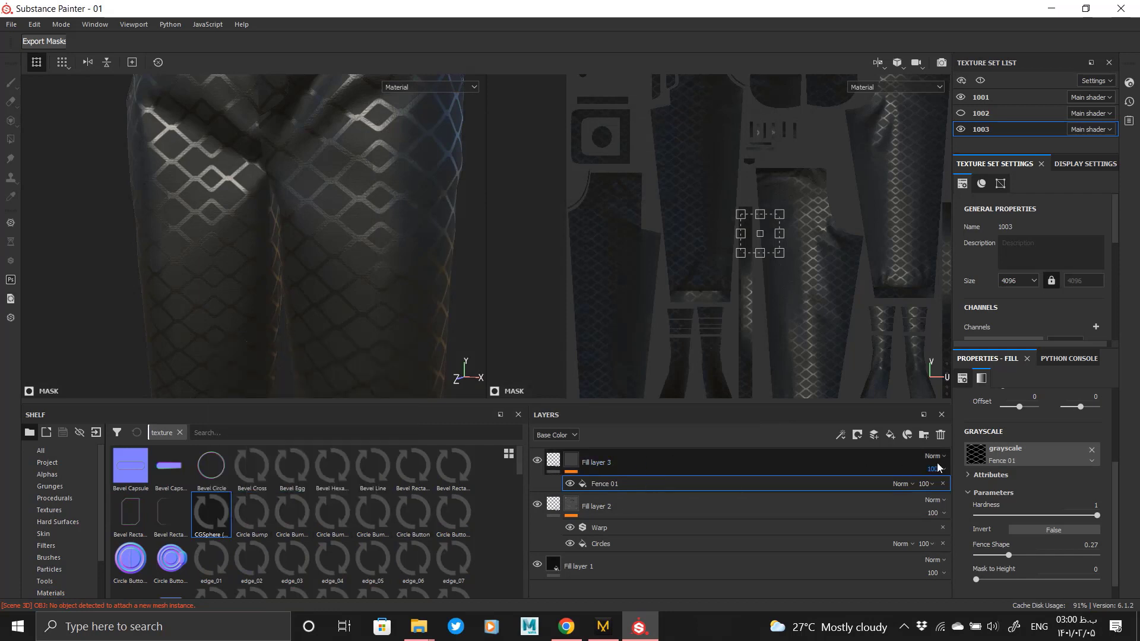
drag(212, 512, 1002, 462)
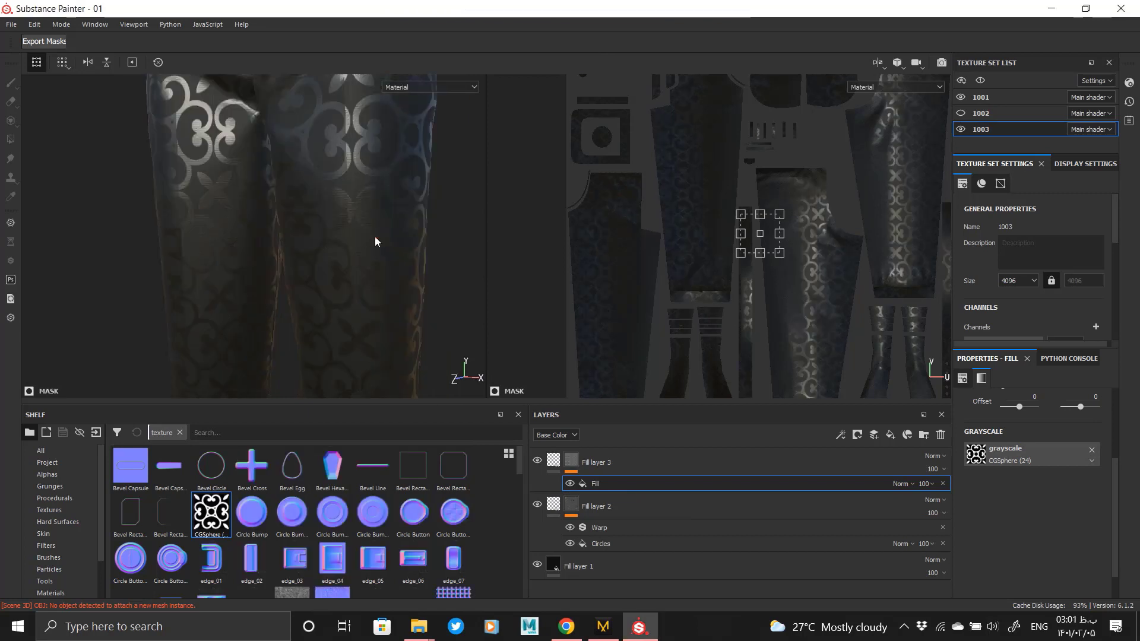
- Set the CGSphere (24) pattern's UV scale to 20 and check its size on the trouser legs
alt+drag(377, 241, 544, 428)
scroll(1007, 499, up, 2)
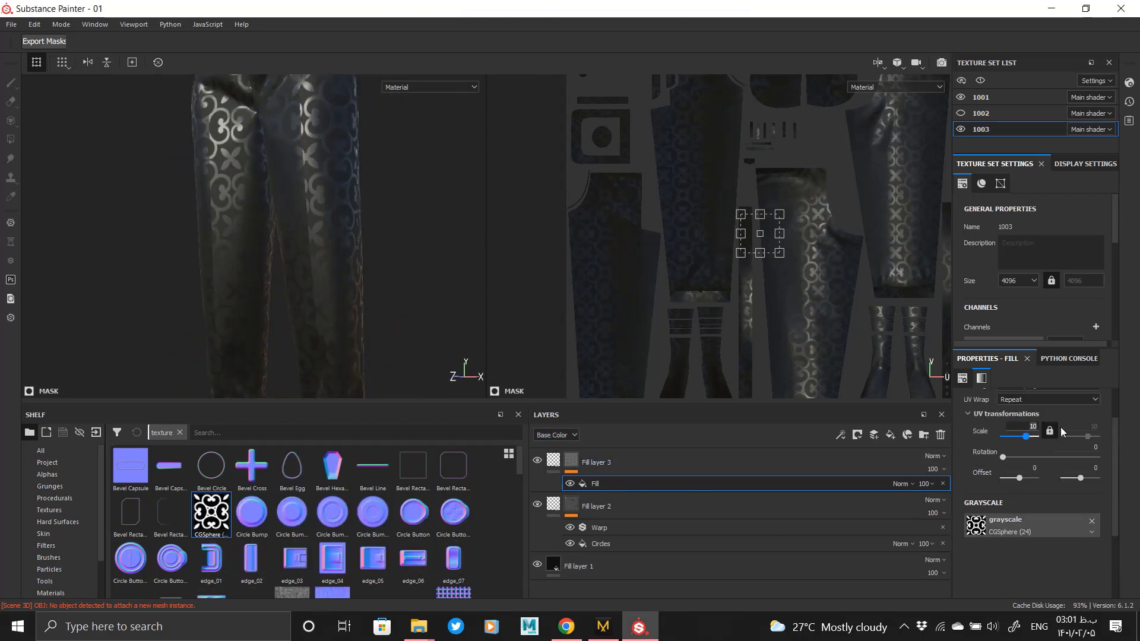
text(20)
key(Return)
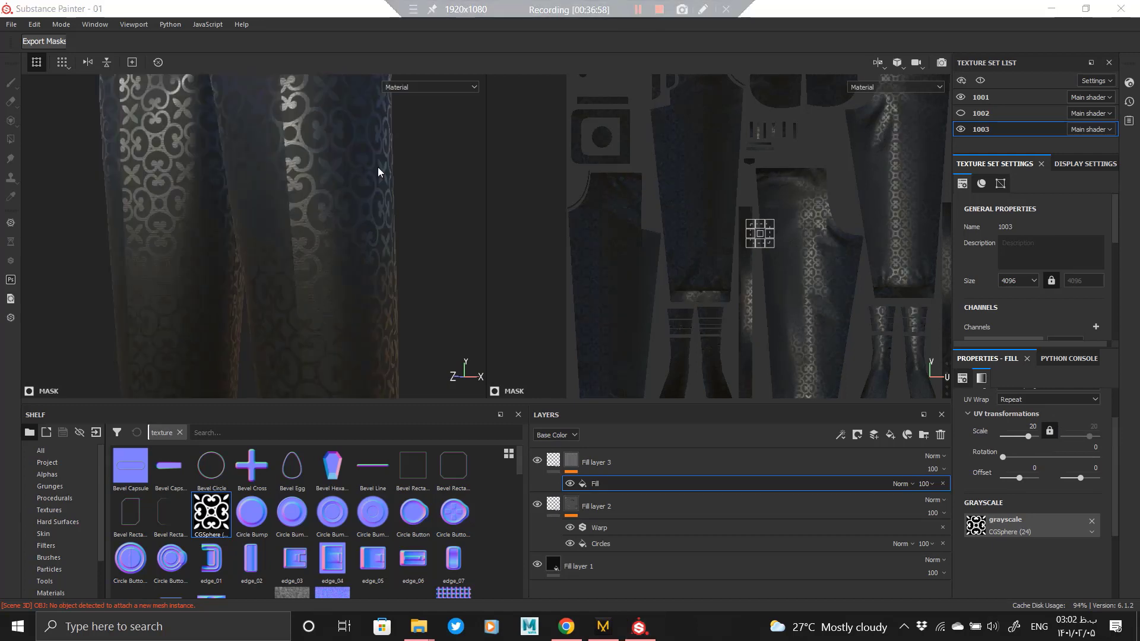
alt+drag(378, 173, 246, 232)
alt+right_drag(247, 231, 776, 504)
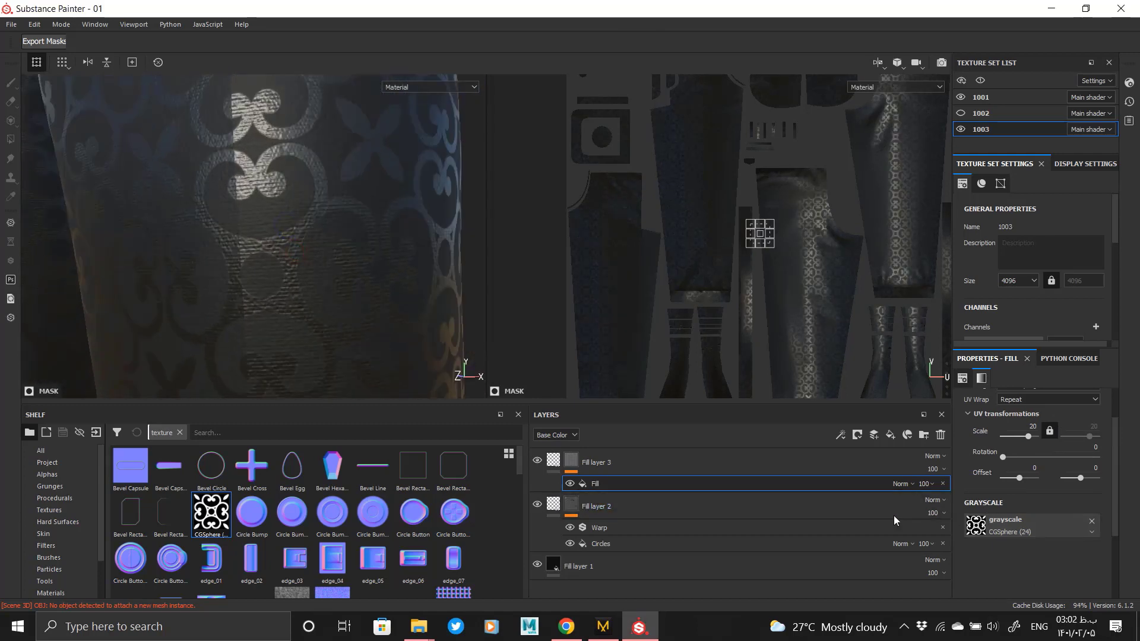
- Set Fill layer 3's roughness to about 0.49 and check the ornament on the whole character
key(Delete)
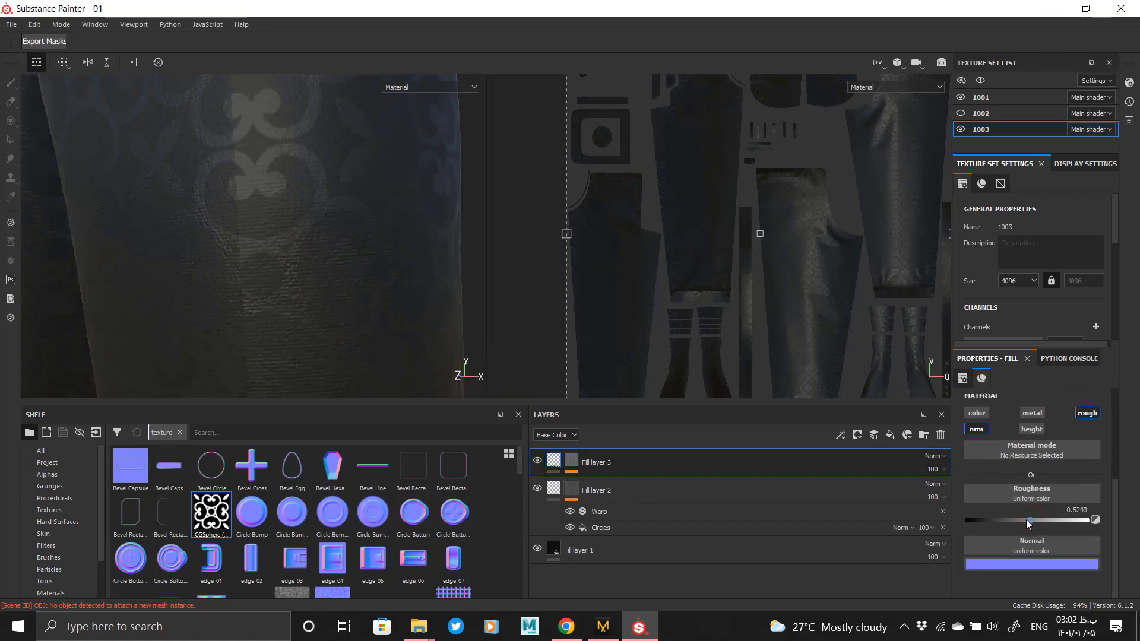
click(1027, 521)
alt+right_drag(405, 225, 386, 205)
alt+drag(386, 205, 313, 130)
alt+middle_drag(313, 130, 367, 272)
alt+drag(366, 272, 302, 340)
alt+right_drag(303, 341, 214, 240)
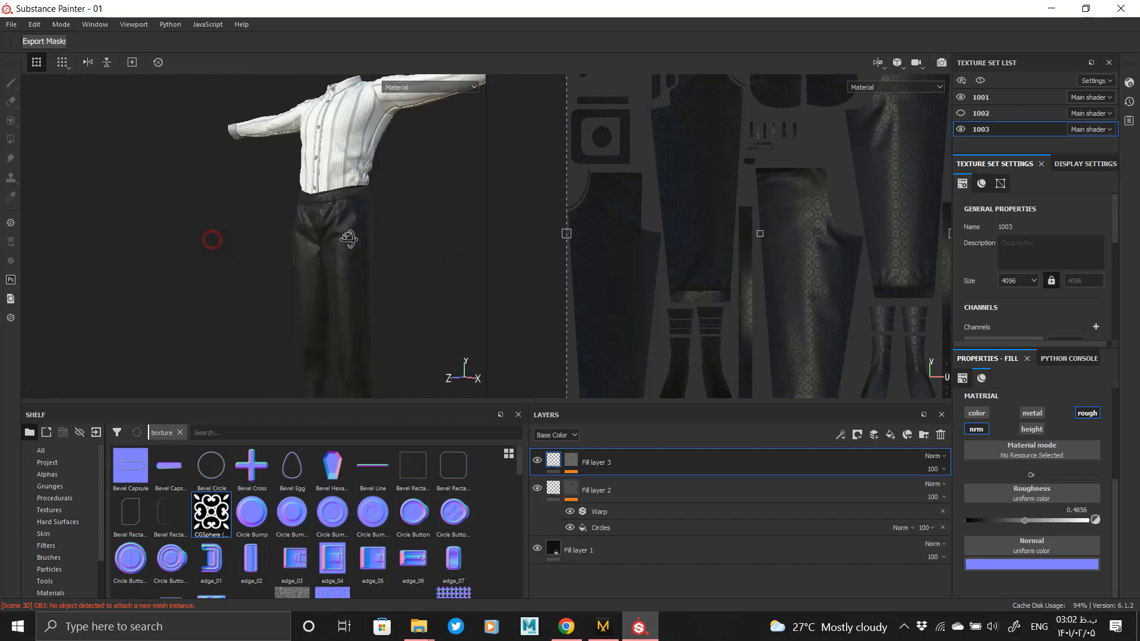
alt+drag(213, 239, 354, 199)
alt+middle_drag(354, 198, 259, 163)
alt+right_drag(259, 163, 380, 247)
- Set Fill layer 3's roughness to about 0.74, switch on its height channel and set the height to about -0.05
drag(1026, 521, 1043, 520)
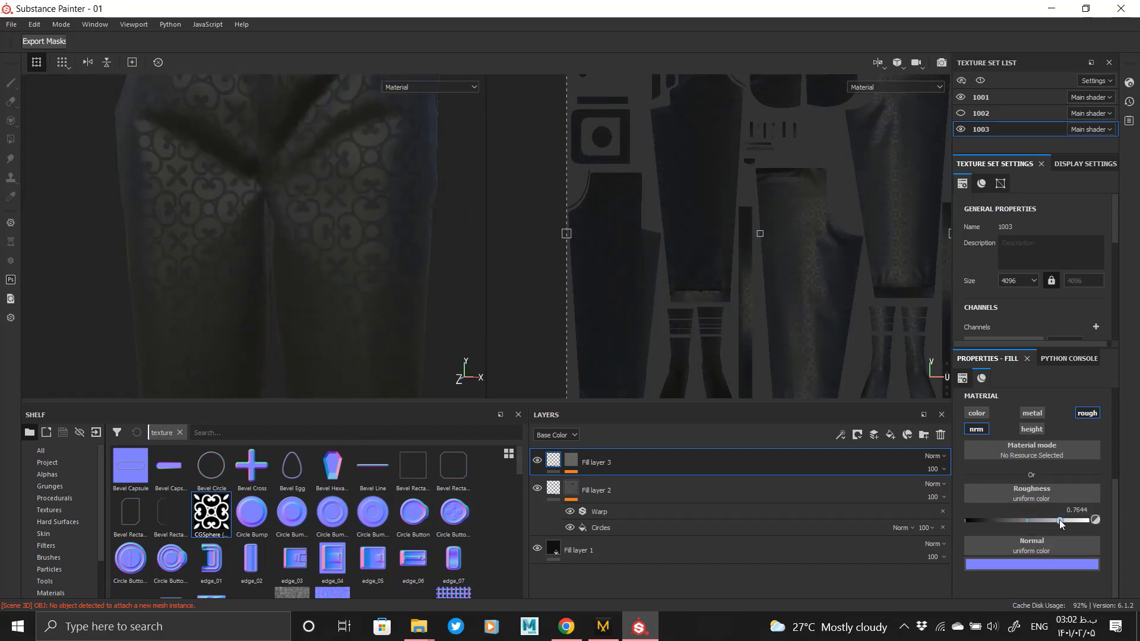
drag(1055, 519, 1054, 520)
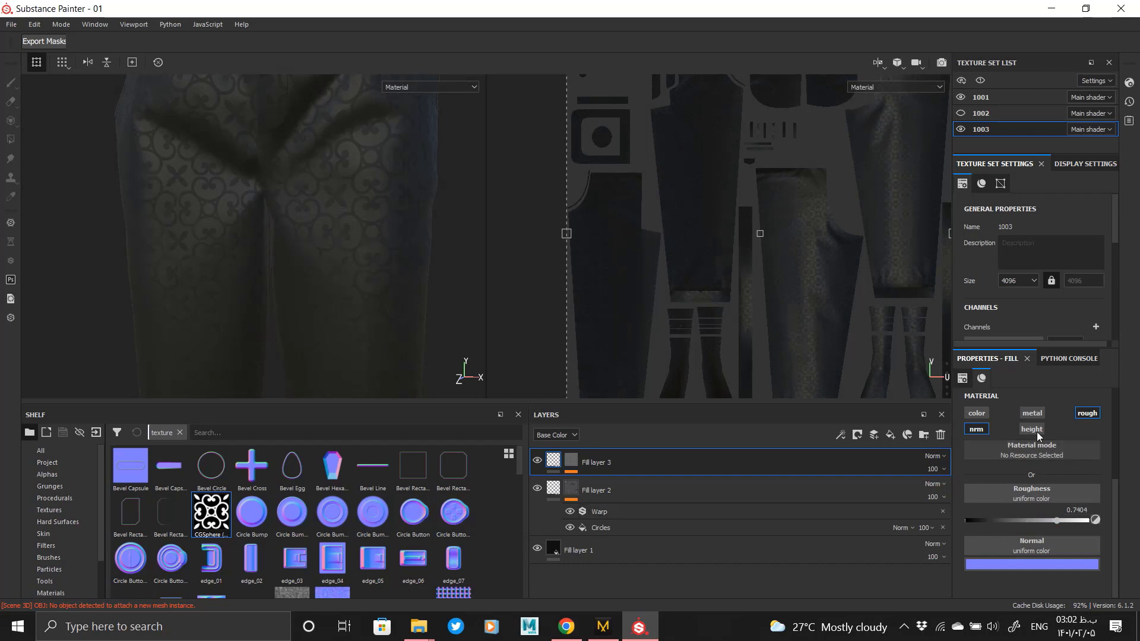
scroll(1033, 534, down, 1)
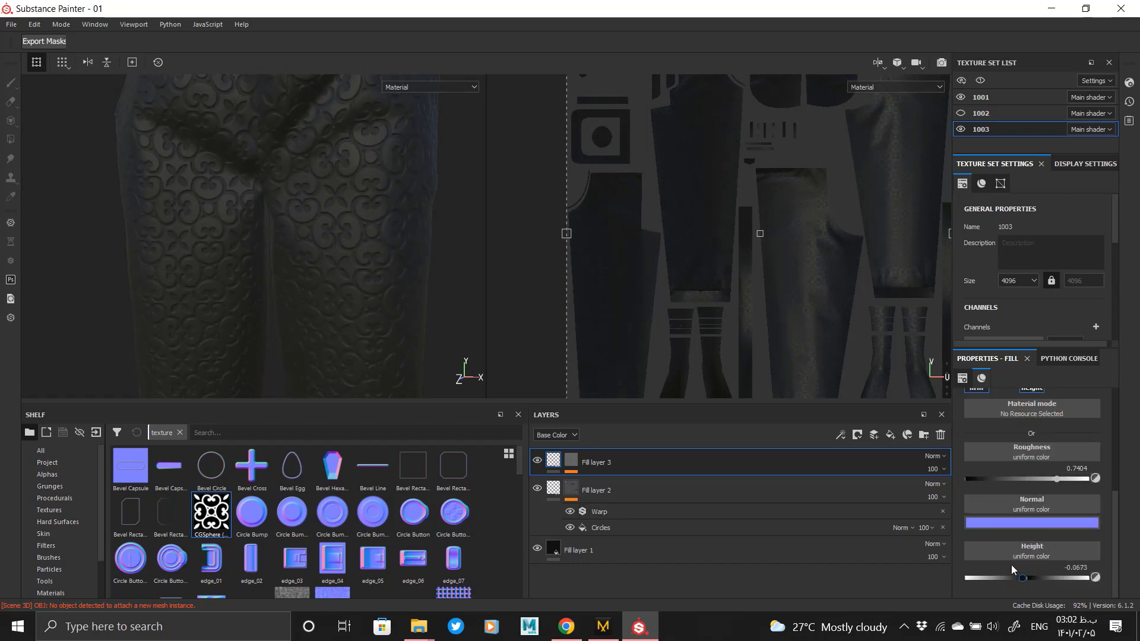
alt+drag(369, 247, 405, 262)
scroll(311, 241, down, 4)
alt+right_drag(360, 226, 371, 487)
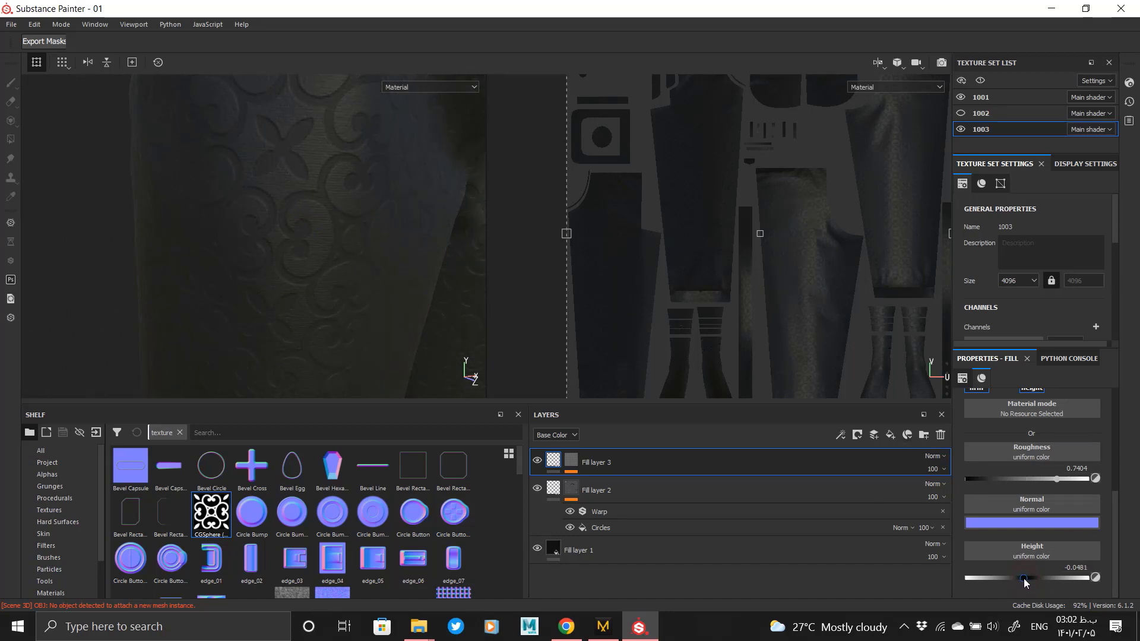
- Set Fill layer 3's height to about 0.01 and inspect the ornament's relief up close on both legs
alt+right_drag(397, 241, 284, 208)
alt+drag(282, 285, 151, 298)
alt+middle_drag(321, 291, 330, 188)
alt+right_drag(330, 188, 403, 332)
alt+drag(435, 250, 369, 249)
alt+right_drag(389, 237, 6, 219)
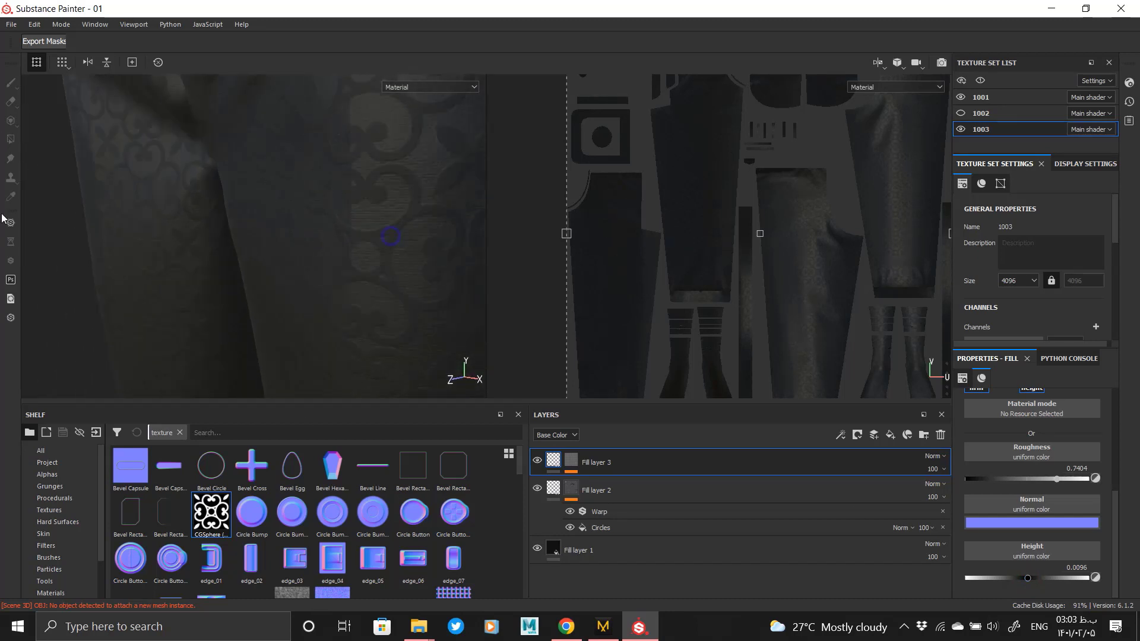
alt+drag(328, 293, 425, 290)
alt+right_drag(272, 204, 300, 442)
alt+drag(315, 252, 335, 251)
alt+right_drag(323, 243, 6, 143)
alt+drag(427, 279, 380, 285)
- Inspect the masks of Fill layer 3 and Fill layer 2, returning to the material display after each
alt+click(572, 461)
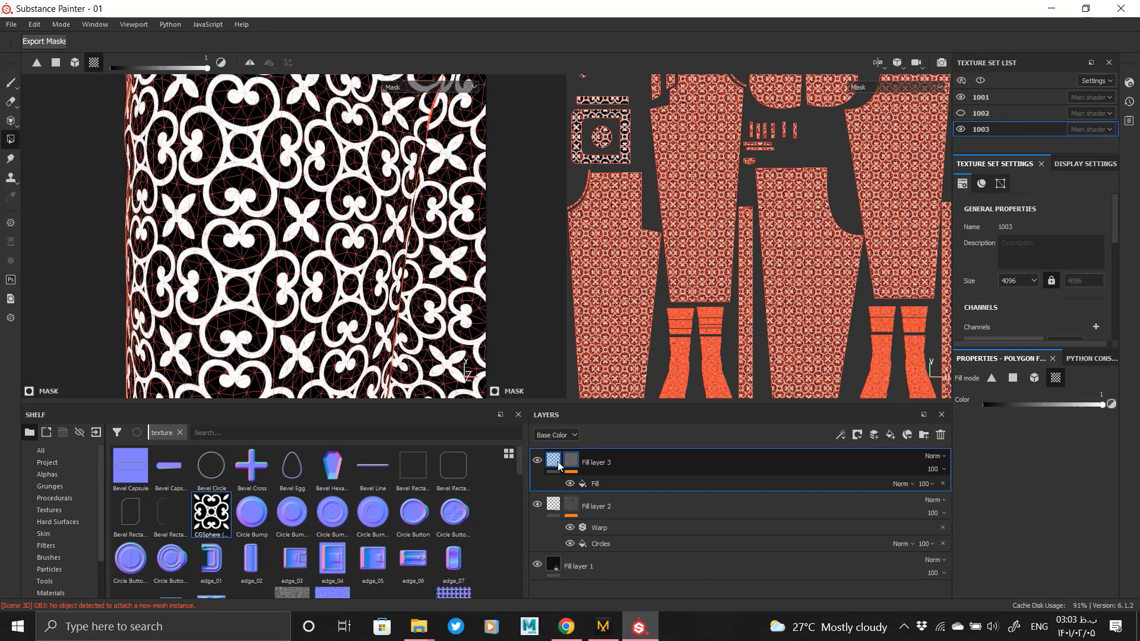
click(558, 465)
alt+click(571, 489)
click(556, 491)
alt+drag(276, 282, 465, 368)
- Switch on Fill layer 3's color channel, set its base color to black and check the ornament on the legs
click(772, 463)
click(977, 413)
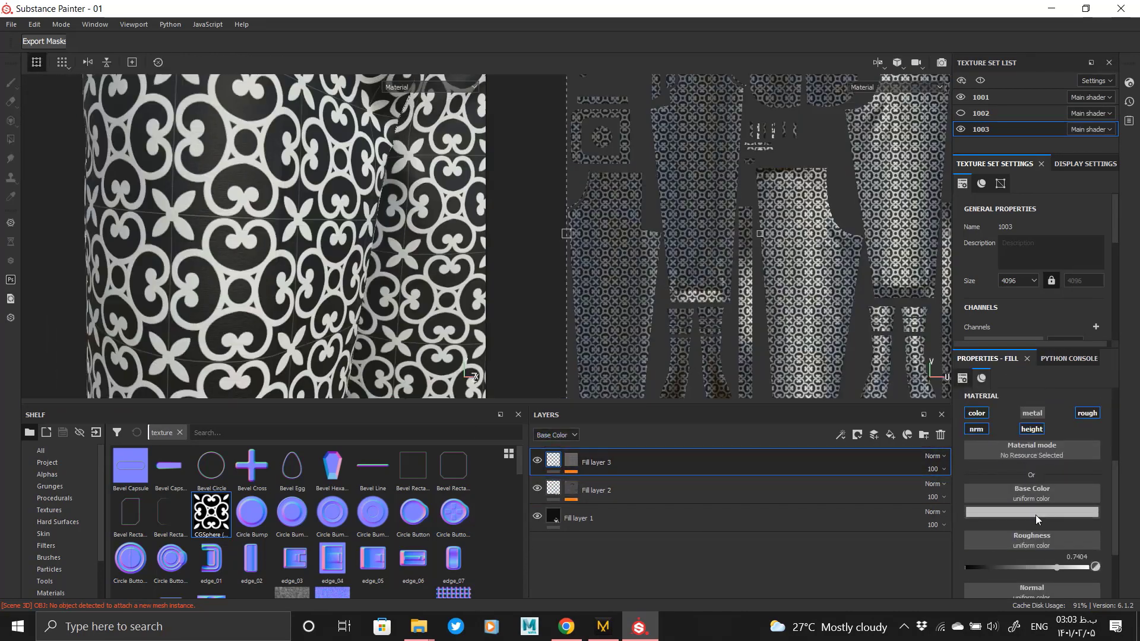
click(1031, 516)
click(1128, 470)
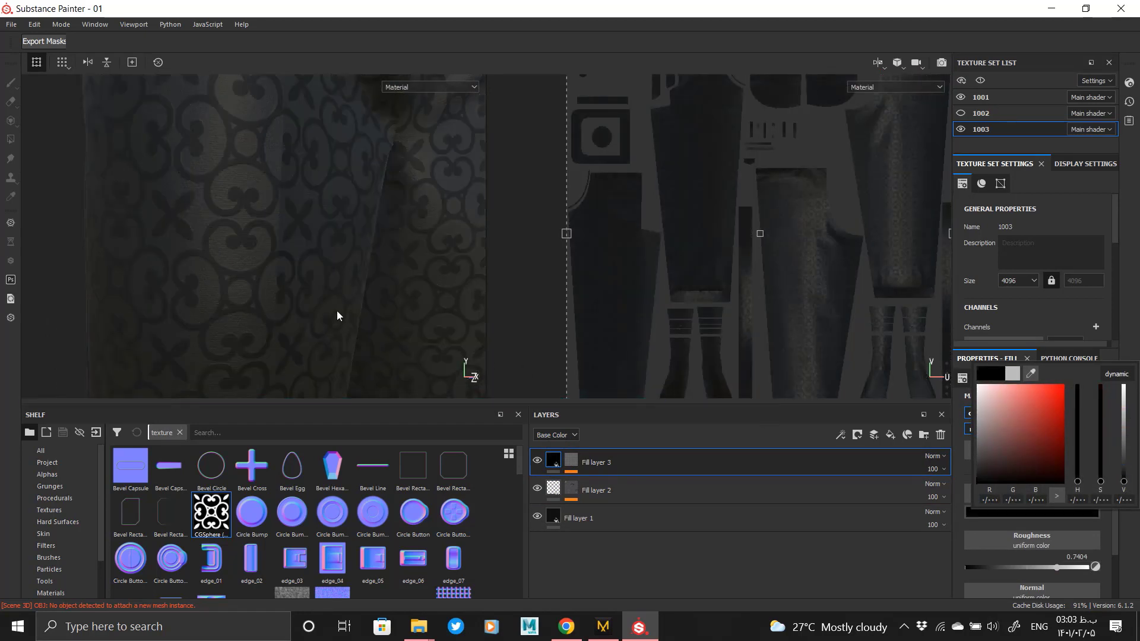
alt+right_drag(337, 311, 310, 260)
alt+drag(310, 260, 333, 330)
alt+middle_drag(333, 330, 363, 175)
alt+right_drag(363, 175, 415, 222)
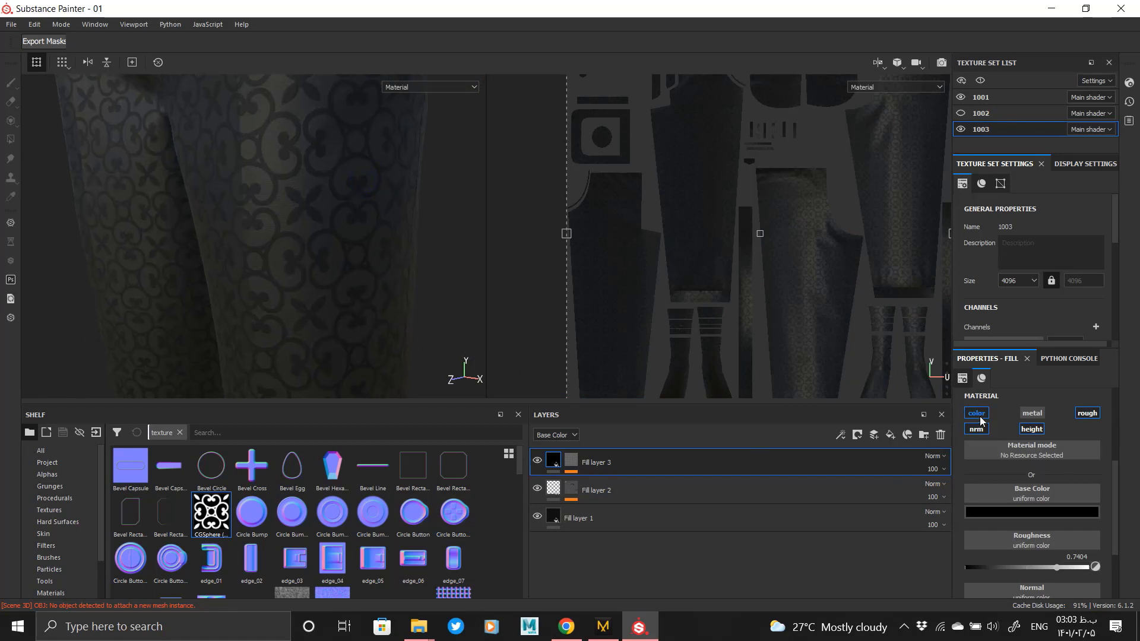
- Switch off Fill layer 3's color channel and set its roughness to about 0.83 and its height to -1
alt+right_drag(296, 275, 342, 290)
alt+drag(342, 290, 331, 282)
scroll(1052, 532, down, 1)
drag(1057, 486, 1067, 484)
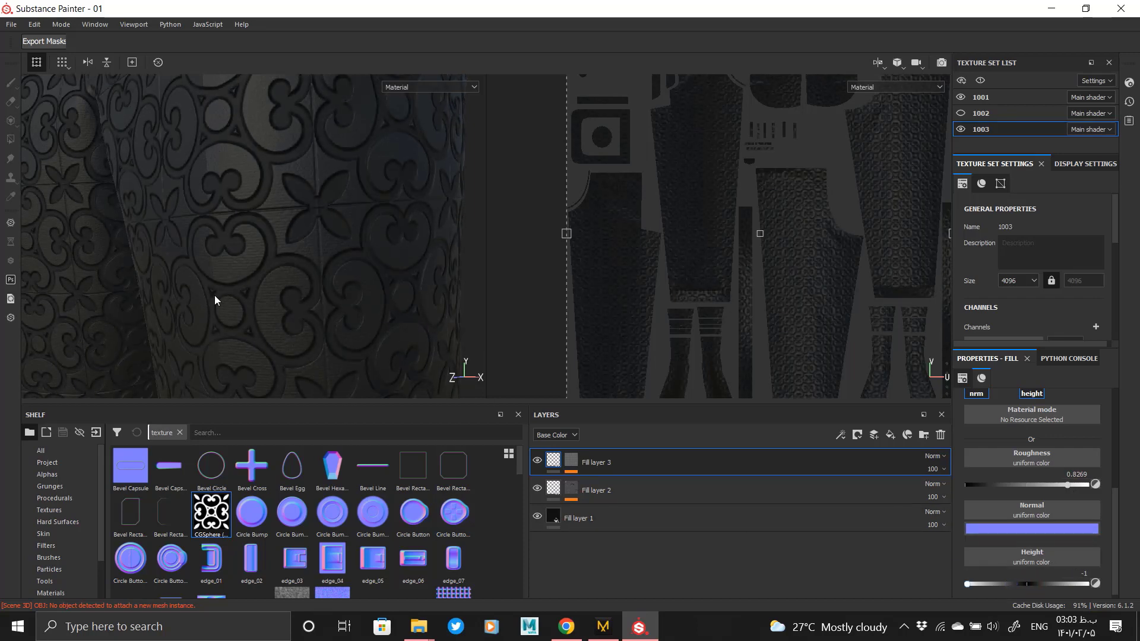
- Set Fill layer 3's height to about -0.03 and inspect the ornament's relief up close on the trouser leg
alt+drag(215, 301, 461, 269)
alt+right_drag(461, 270, 415, 208)
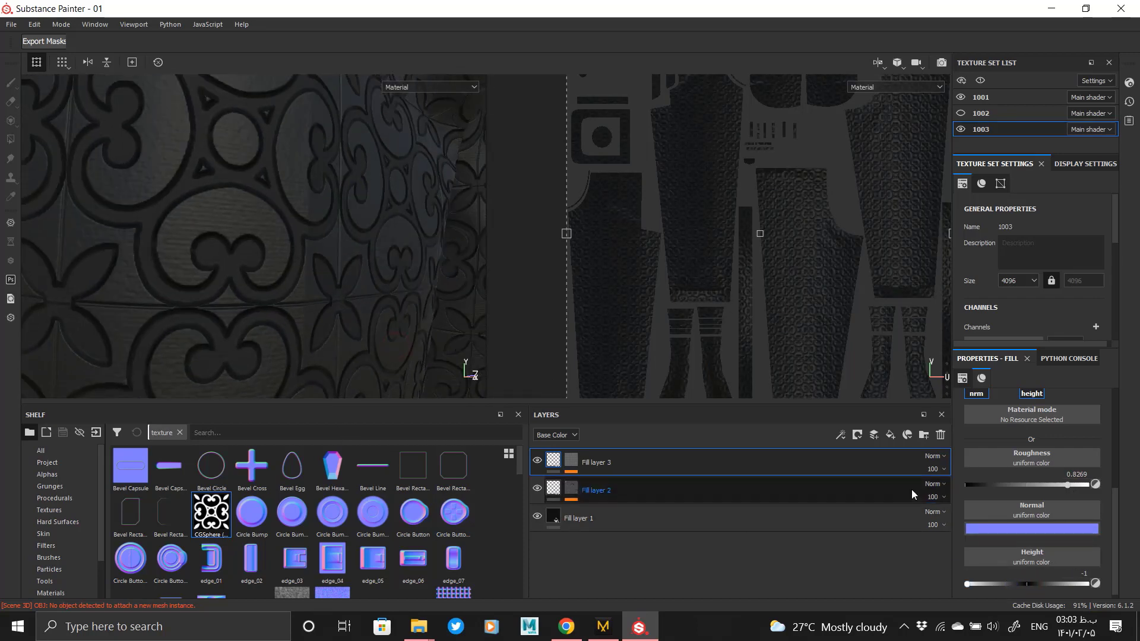
click(1029, 584)
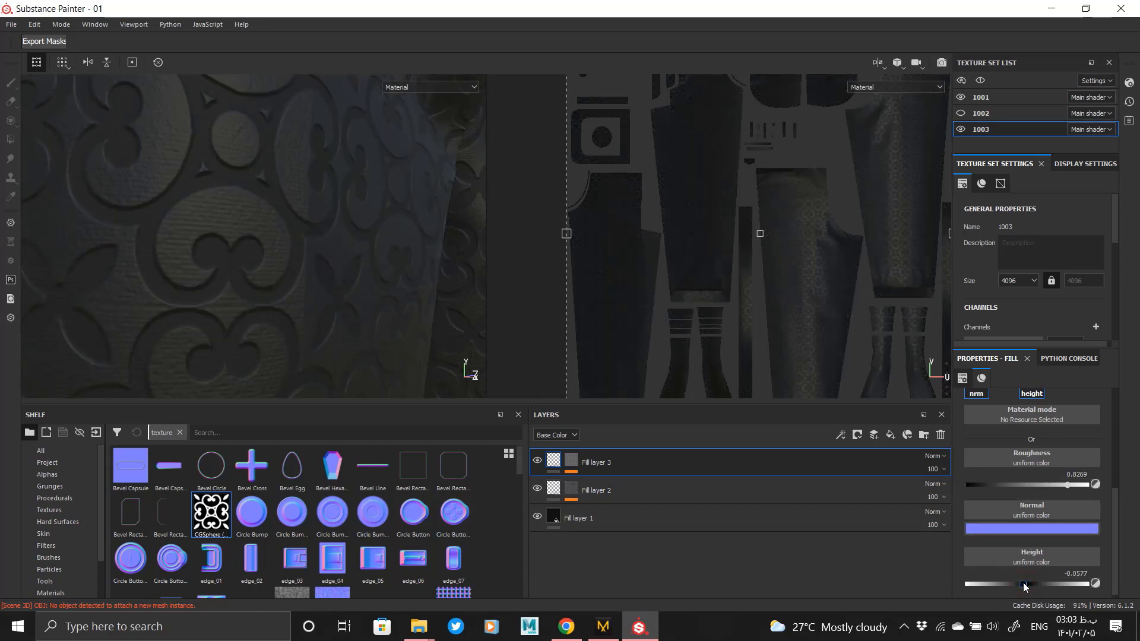
key(XF86AudioLowerVolume)
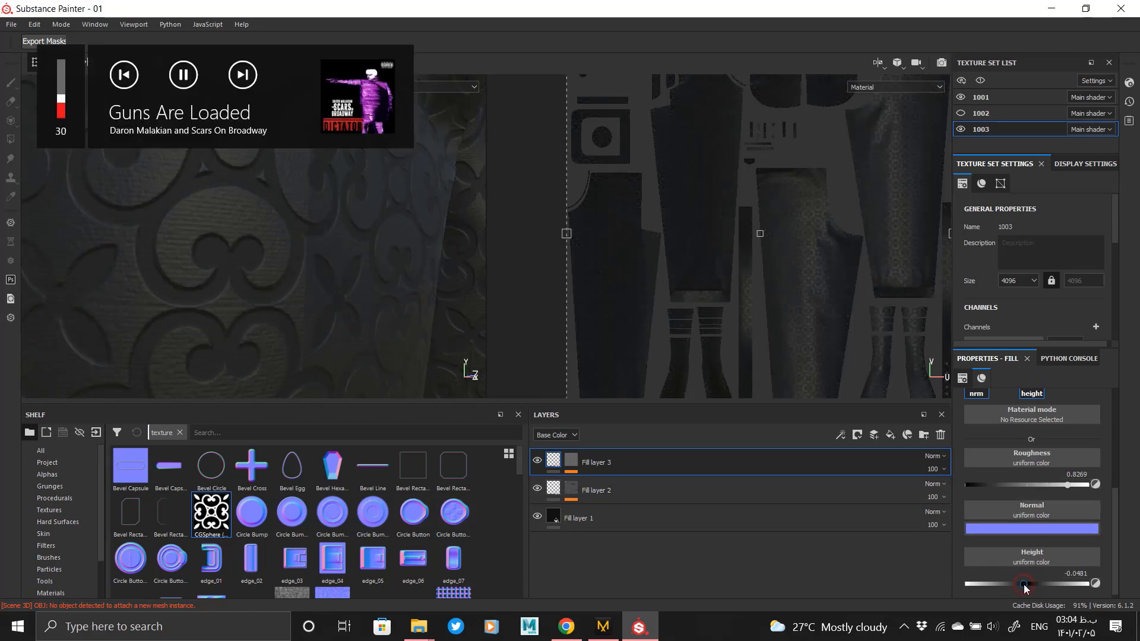
click(1024, 585)
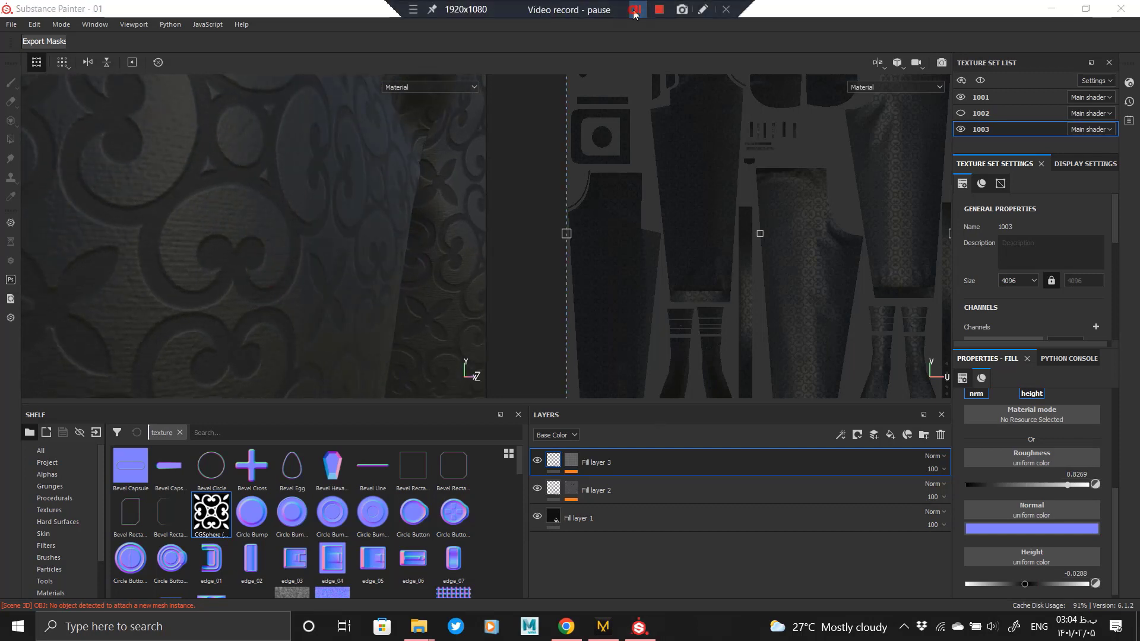
alt+drag(377, 306, 317, 297)
scroll(318, 297, up, 3)
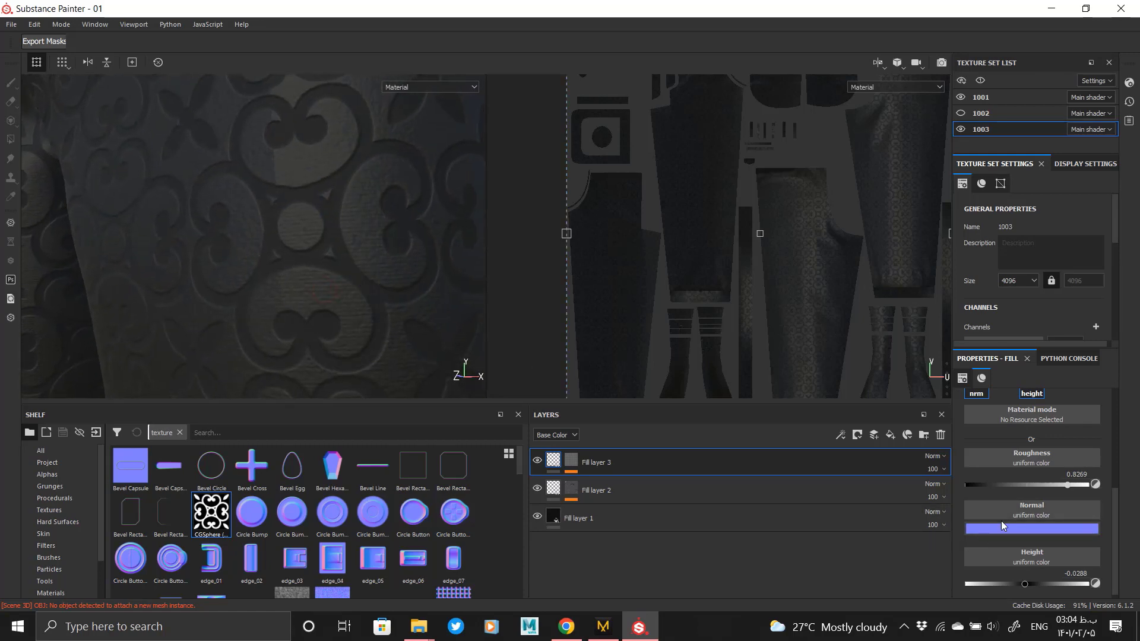
- Switch off Fill layer 3's height channel and check the ornament fill in its mask against the trousers
scroll(1058, 454, up, 2)
alt+right_drag(237, 277, 259, 223)
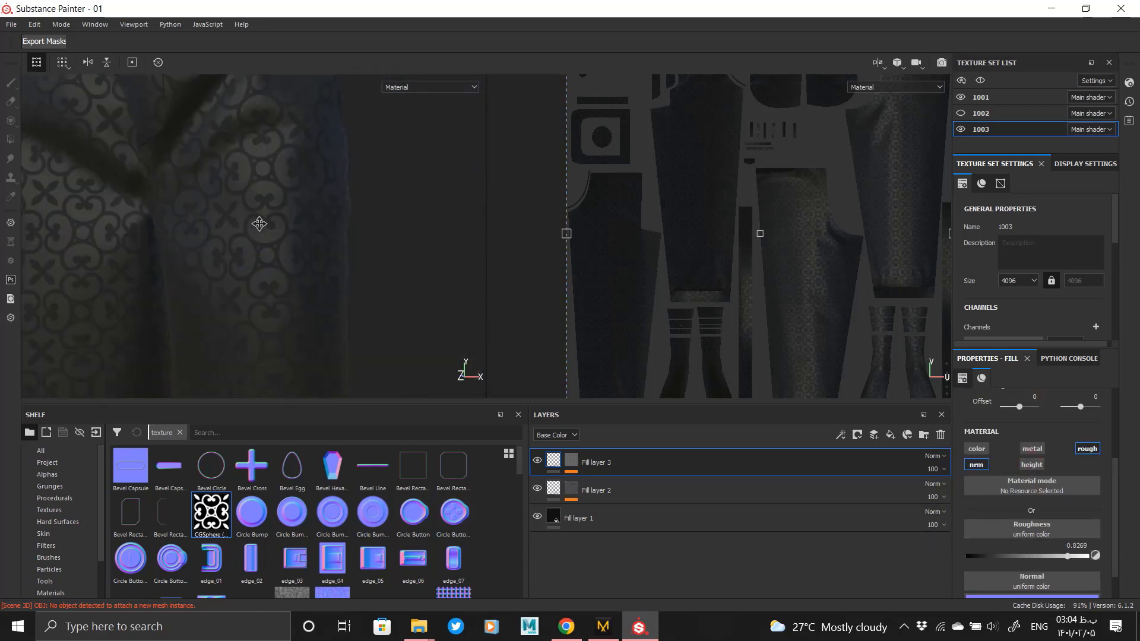
alt+drag(260, 223, 300, 223)
click(570, 463)
click(632, 488)
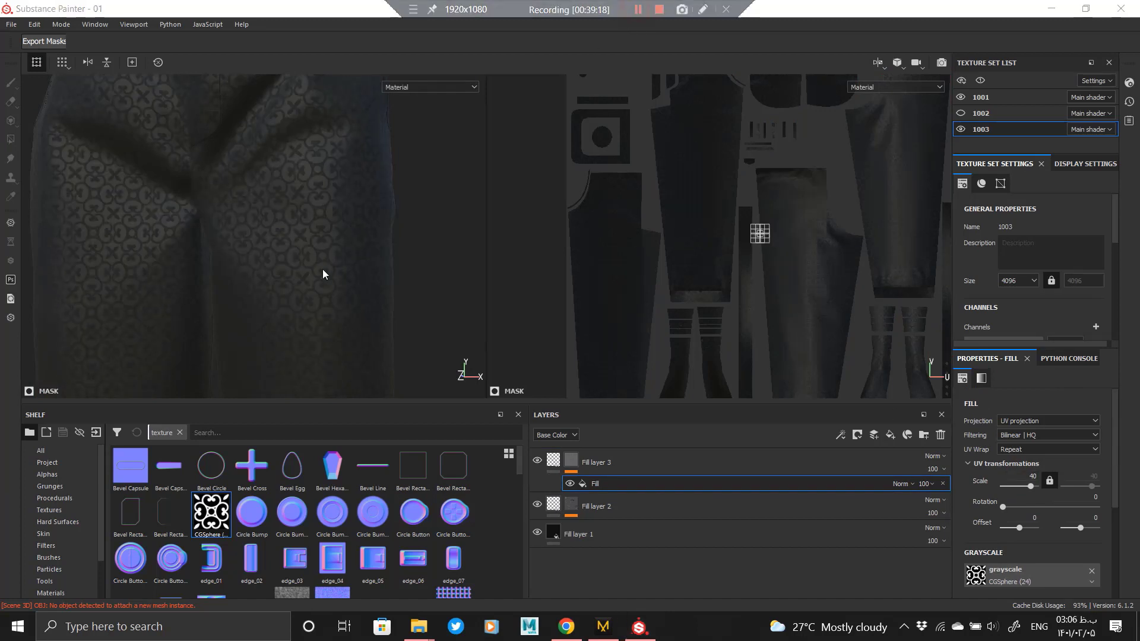
scroll(322, 272, up, 3)
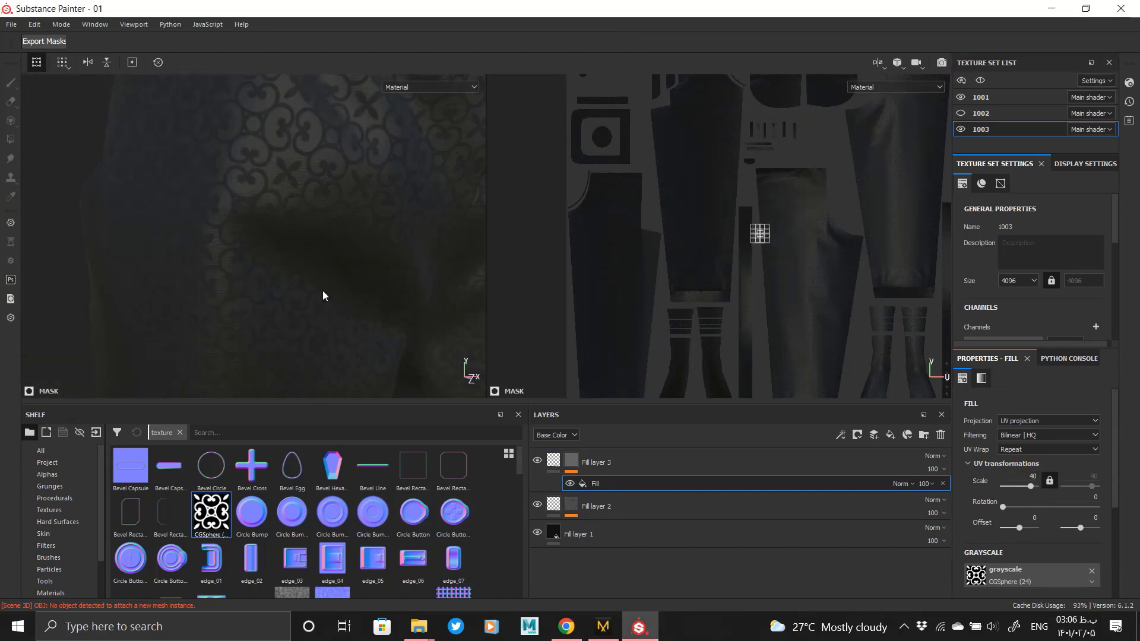
alt+drag(323, 295, 306, 245)
scroll(305, 245, up, 3)
- Set Fill layer 3's roughness to about 0.8 and check the ornament's sheen around the upper trousers
click(554, 461)
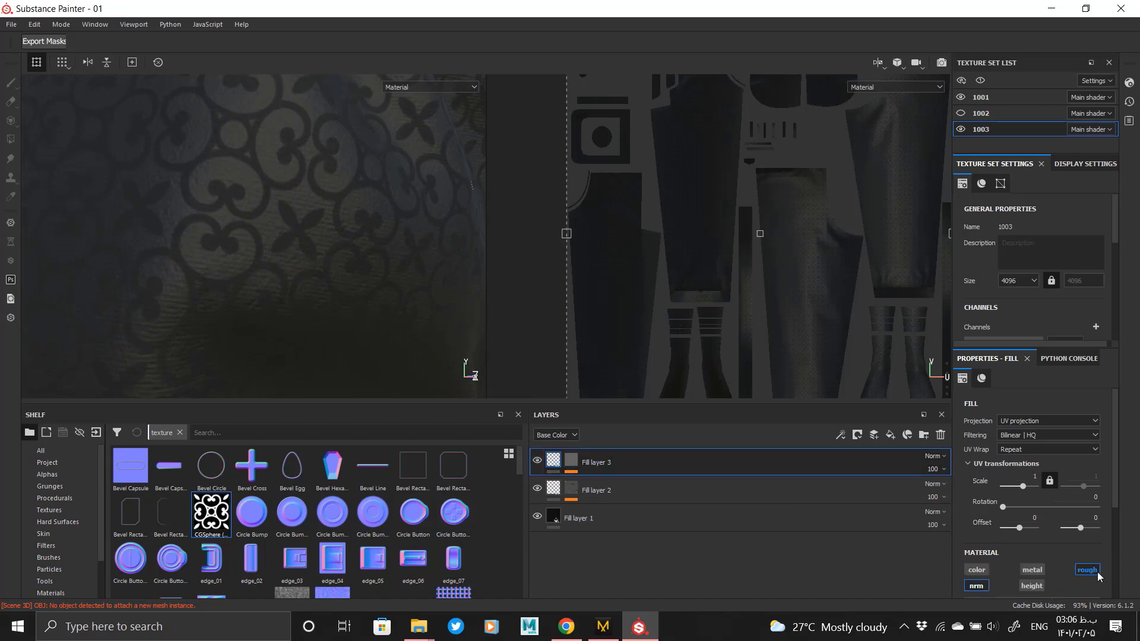
scroll(1098, 575, down, 3)
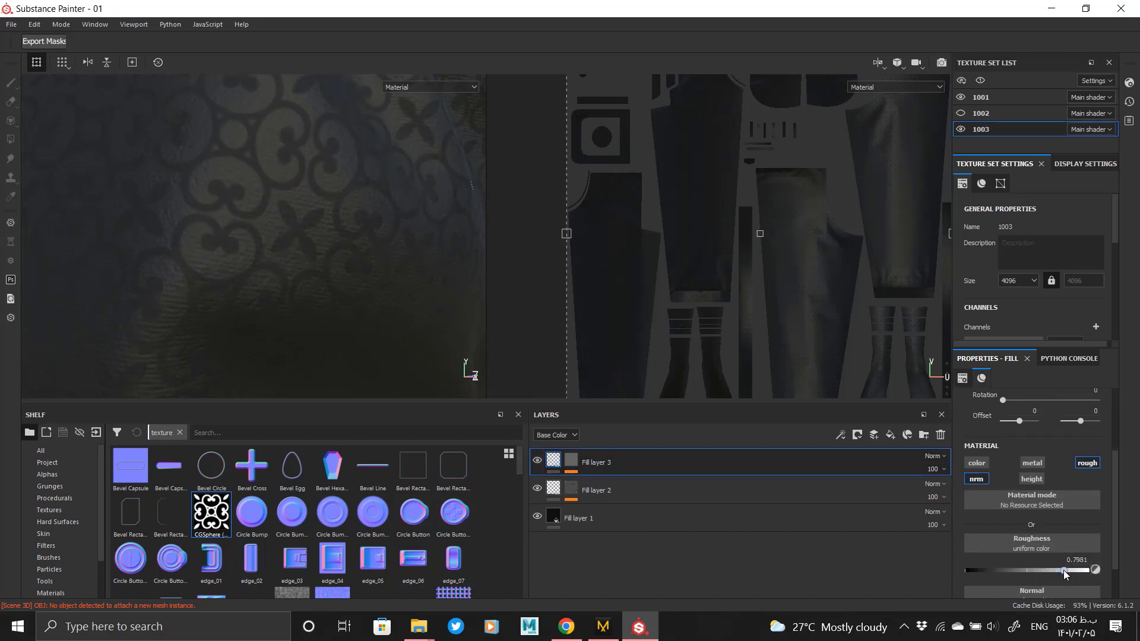
alt+drag(362, 255, 331, 255)
alt+right_drag(331, 255, 361, 287)
alt+drag(361, 288, 340, 277)
alt+right_drag(341, 277, 201, 200)
alt+drag(200, 199, 399, 254)
alt+right_drag(399, 255, 196, 247)
alt+drag(196, 247, 360, 318)
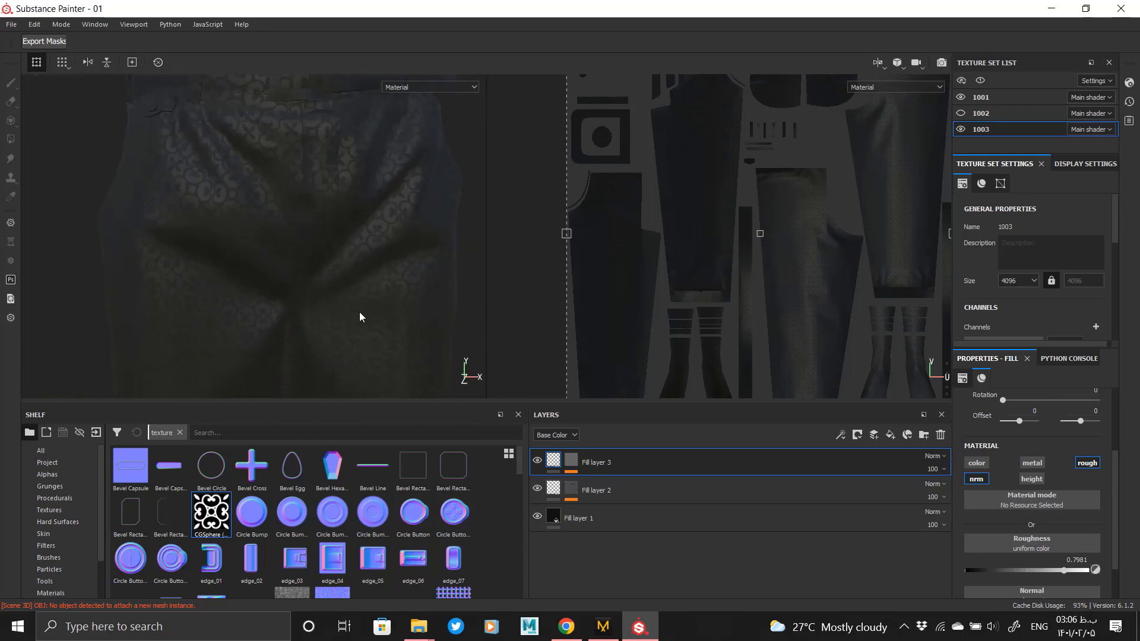
- Add a fill layer with a black mask above Fill layer 3
click(890, 434)
right_click(560, 461)
click(618, 109)
- Add a UV Border Distance generator to the new layer's mask with balance 0.04 and distance 0.05
right_click(570, 464)
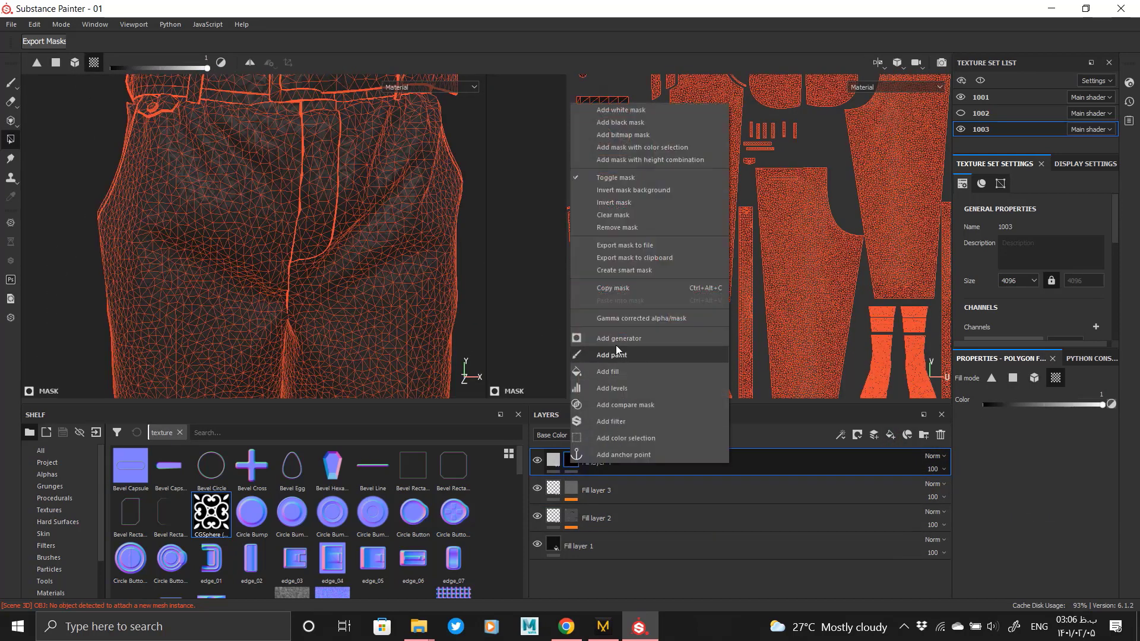
click(618, 338)
click(1013, 400)
click(1045, 510)
drag(1006, 473, 976, 475)
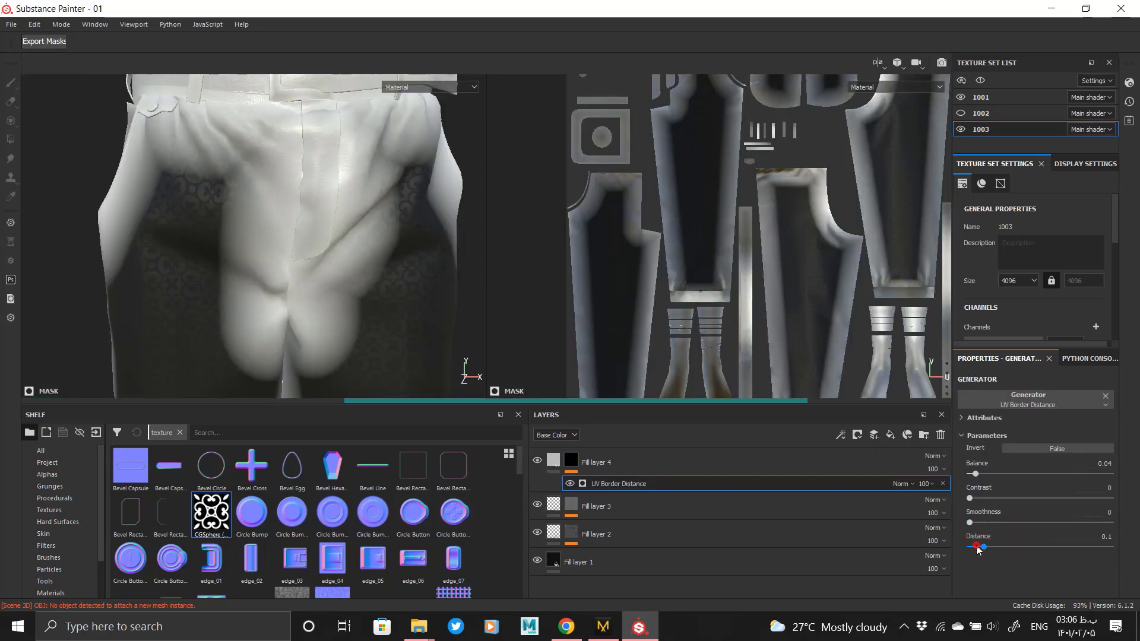
drag(978, 549, 976, 546)
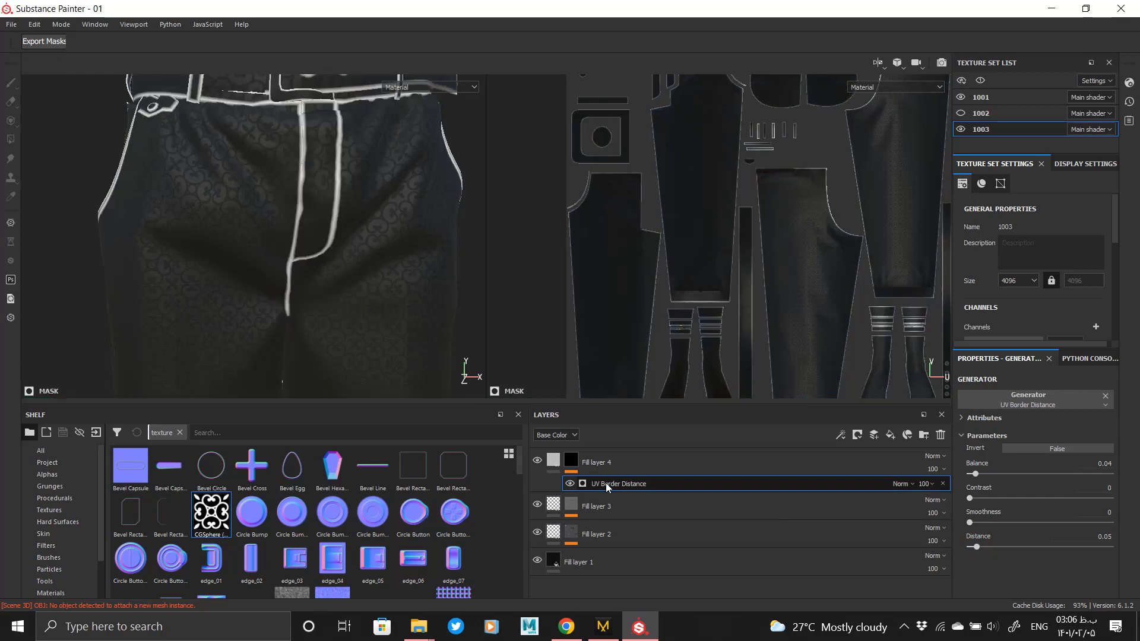
- Add a Blur filter above the UV Border Distance generator in Fill layer 4's mask
right_click(605, 483)
click(649, 547)
click(1035, 399)
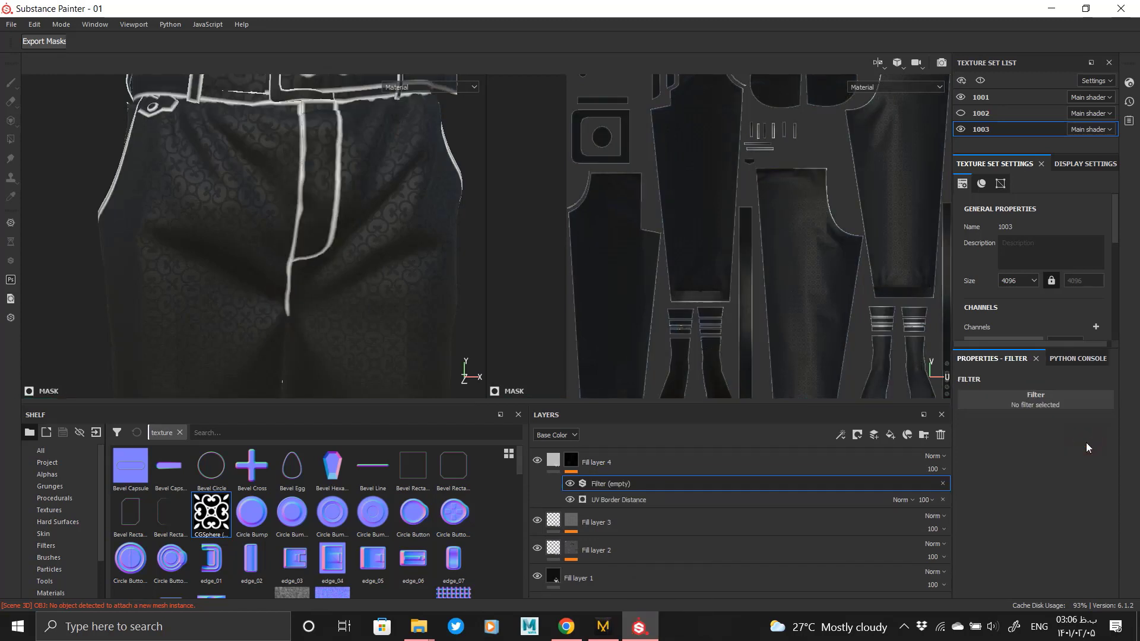
- Limit Fill layer 4 to the height channel, set its height to about -0.11 and check the trouser seams
click(553, 461)
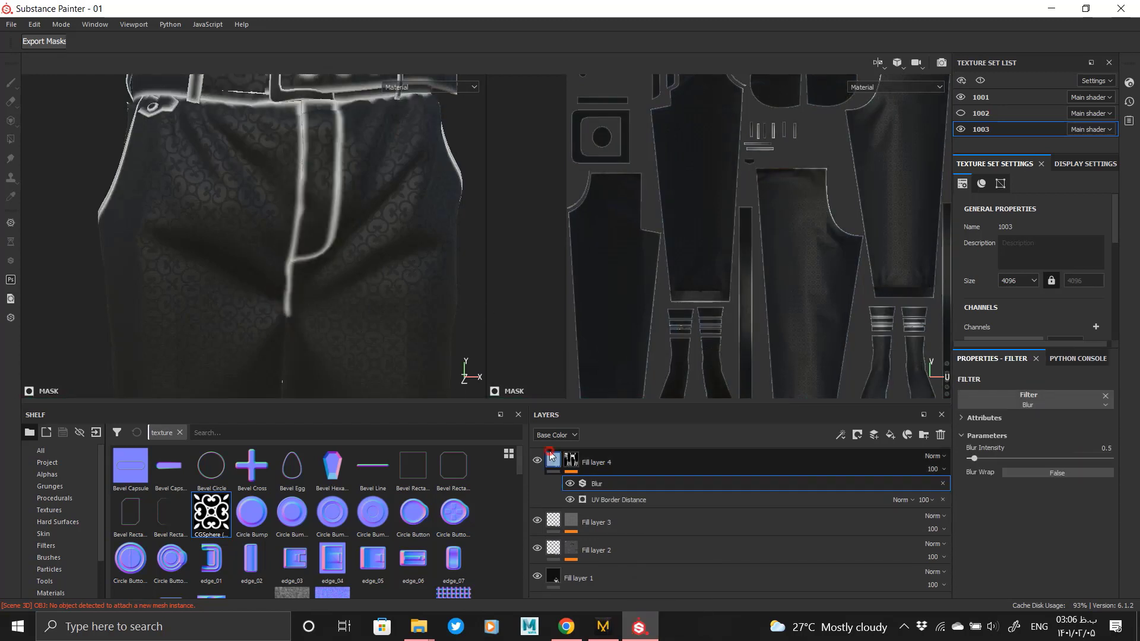
click(1084, 463)
click(1084, 463)
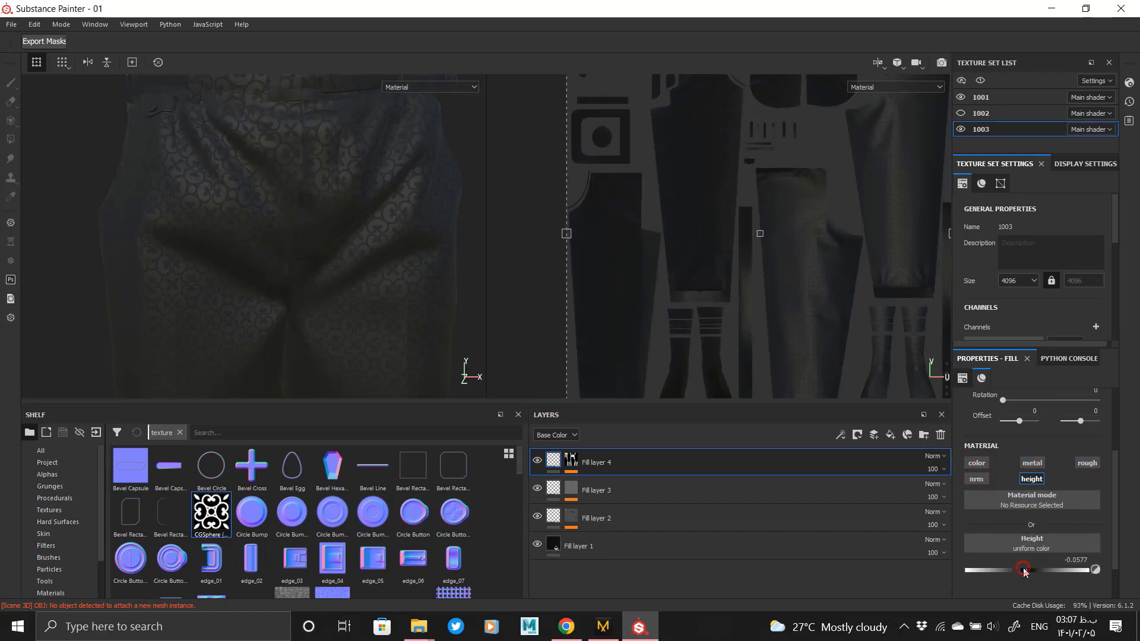
drag(1022, 573, 1019, 573)
alt+drag(254, 310, 334, 218)
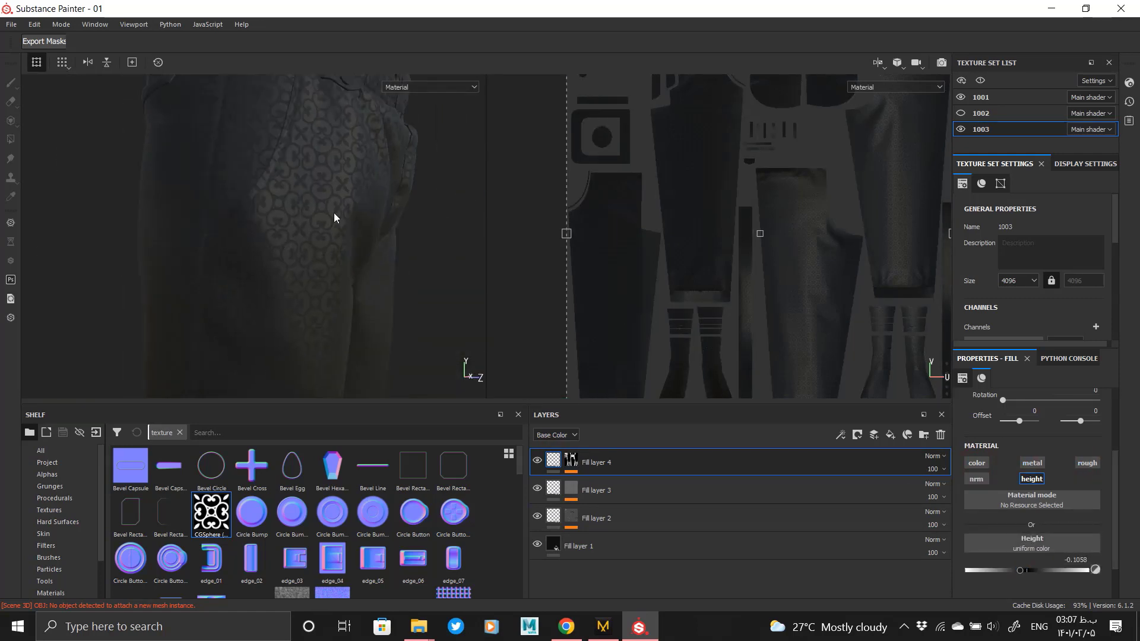
alt+right_drag(334, 219, 295, 274)
- Examine Fill layer 4's mask and its Blur filter settings, returning to the material display
click(571, 461)
click(662, 486)
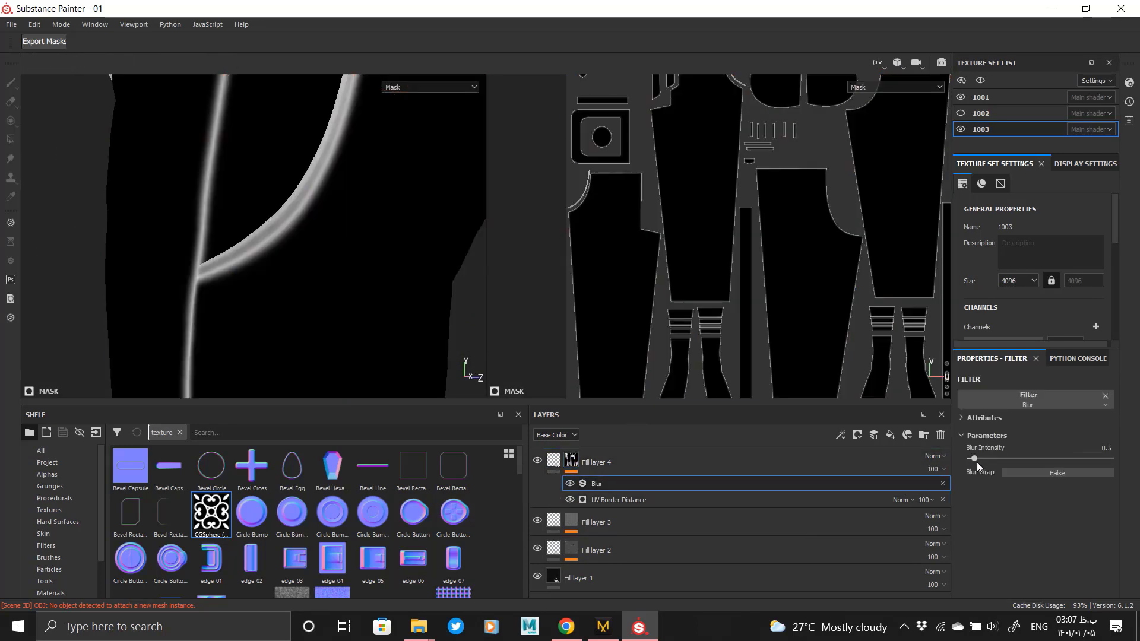
click(553, 461)
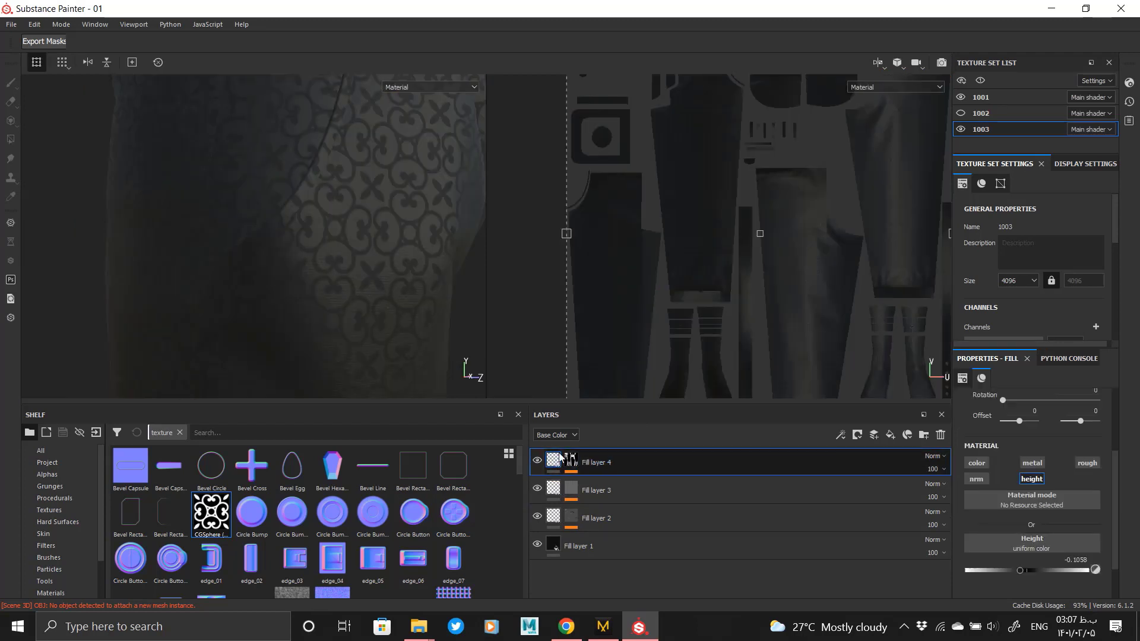
- Try different height values on Fill layer 4 and settle on about -0.17 for the seams
alt+drag(360, 279, 339, 233)
shift+right_drag(339, 233, 371, 260)
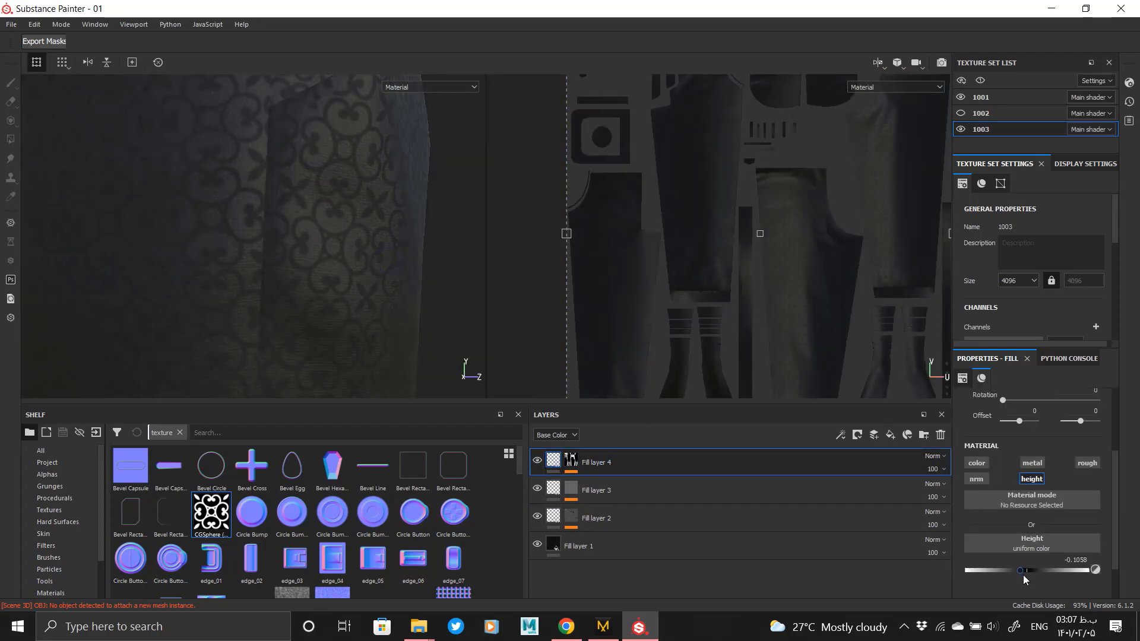
drag(992, 570, 1027, 570)
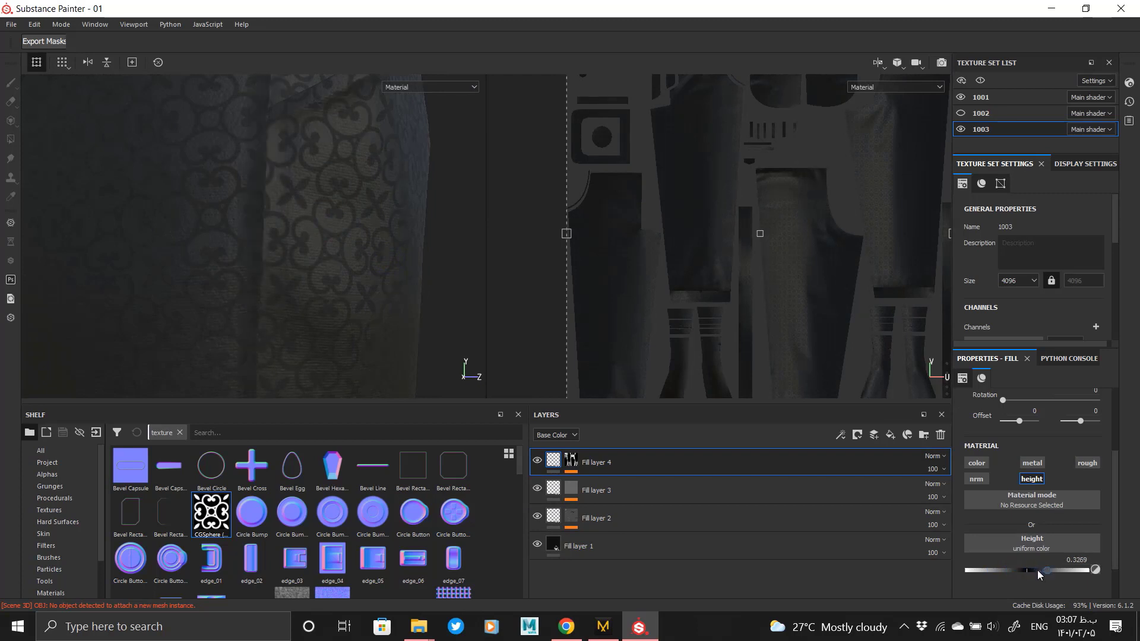
alt+drag(351, 252, 15, 137)
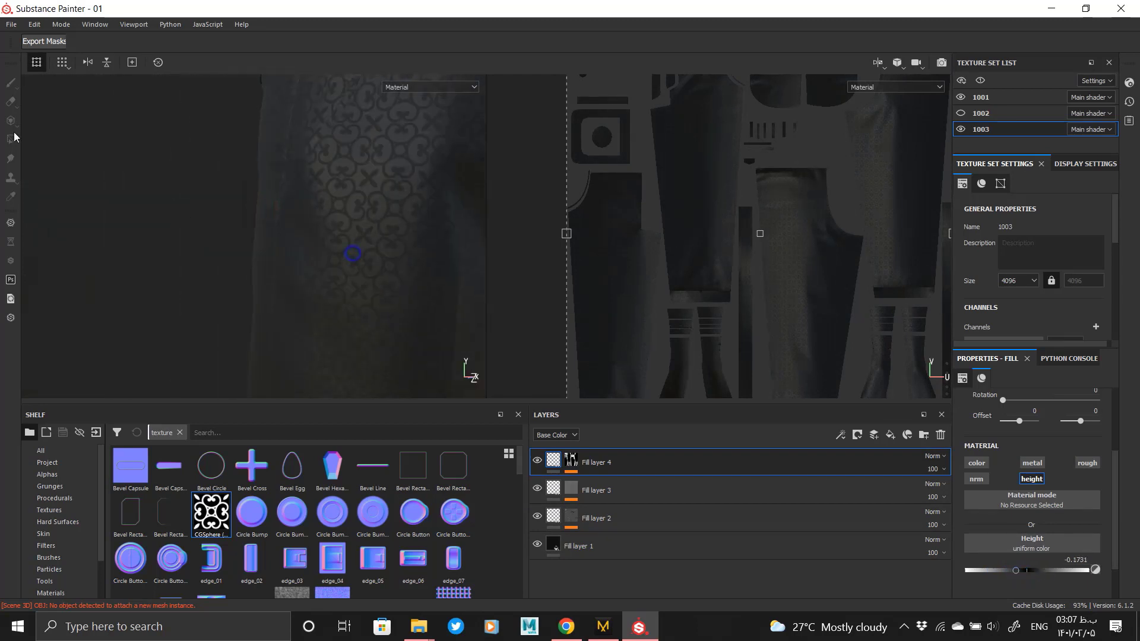
- Examine the seam indentation and ornament across the trousers from several angles and distances
alt+right_drag(257, 196, 190, 206)
shift+right_drag(260, 217, 290, 220)
alt+drag(315, 196, 232, 238)
alt+right_drag(237, 249, 356, 351)
alt+middle_drag(267, 136, 308, 205)
alt+drag(307, 205, 270, 208)
mouse_move(270, 208)
alt+right_down()
mouse_move(333, 254)
mouse_move(262, 199)
alt+right_up()
alt+middle_drag(262, 198, 289, 243)
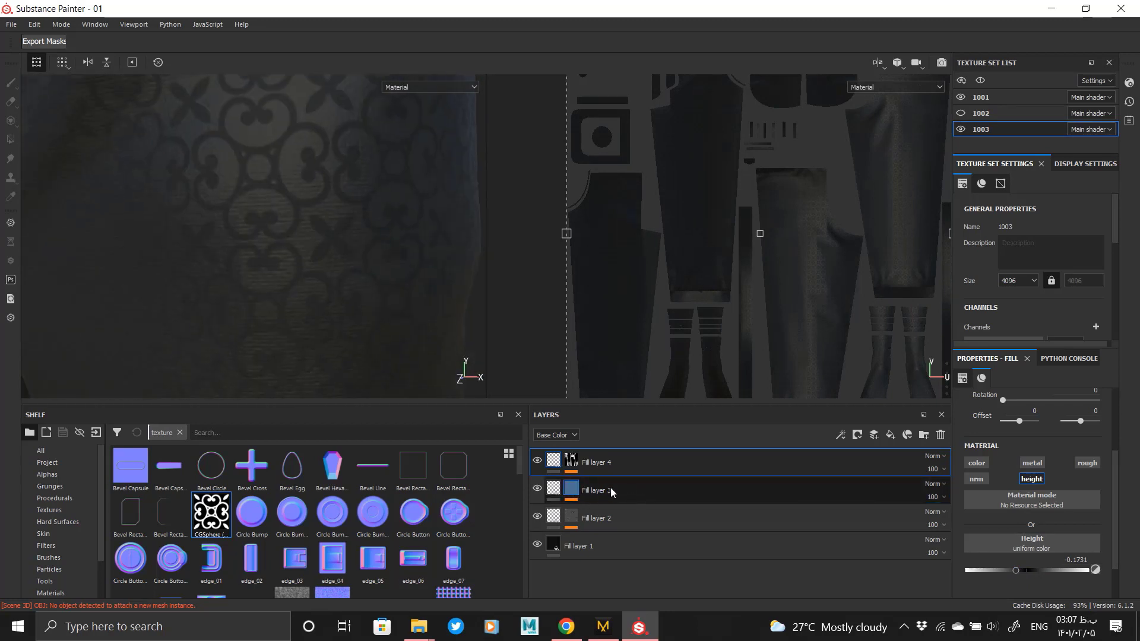
- Inspect Fill layer 3's ornament mask, return to the material display and check the pattern around the crotch and hip
click(637, 9)
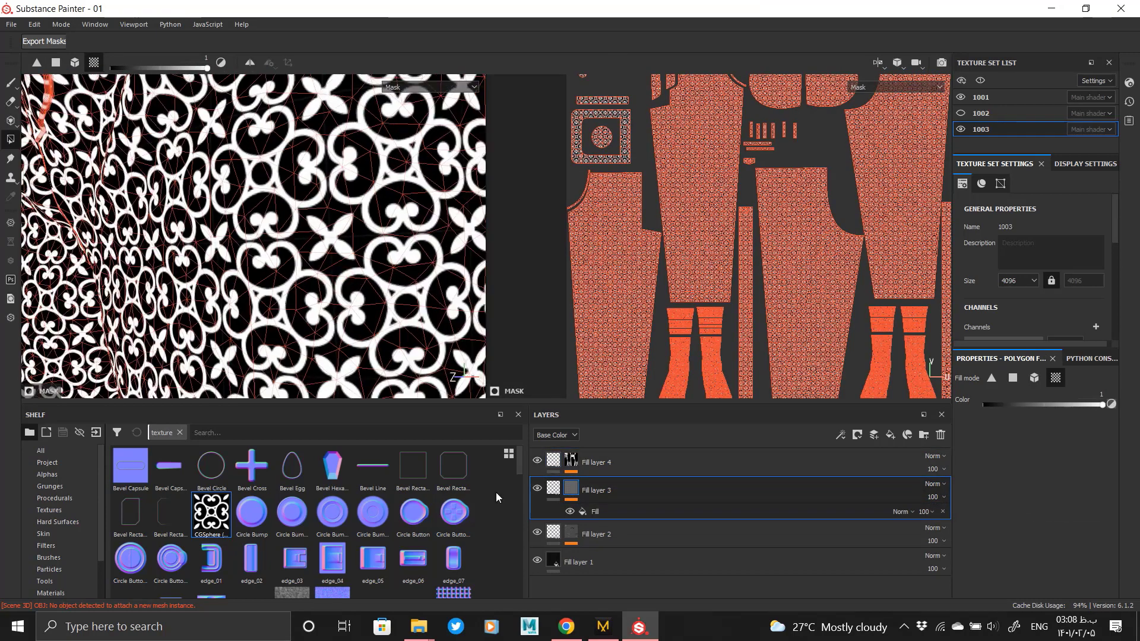
click(614, 494)
alt+drag(323, 308, 363, 301)
alt+right_drag(363, 301, 143, 156)
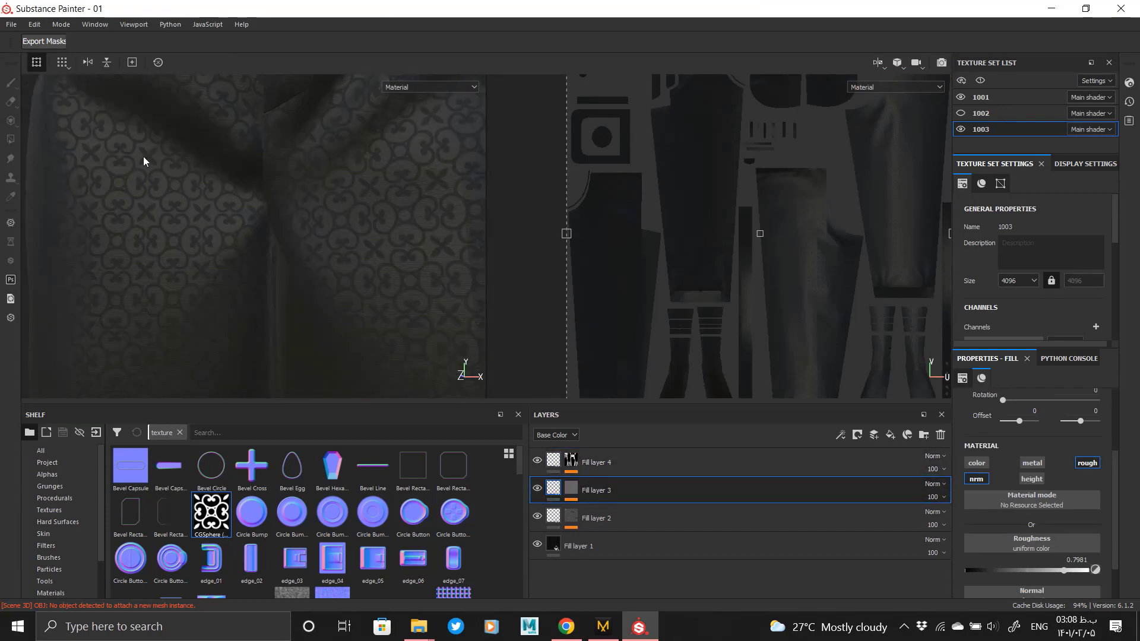
alt+middle_drag(143, 155, 286, 242)
alt+right_drag(211, 213, 245, 390)
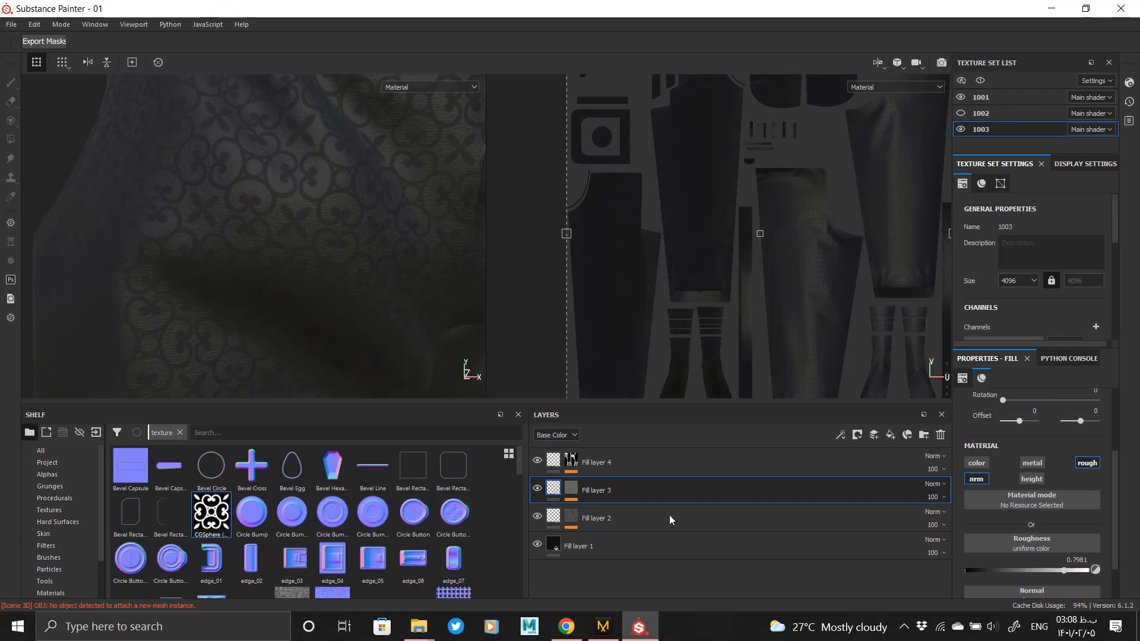
- Duplicate Fill layer 3 and check the copy's ornament mask
right_click(590, 497)
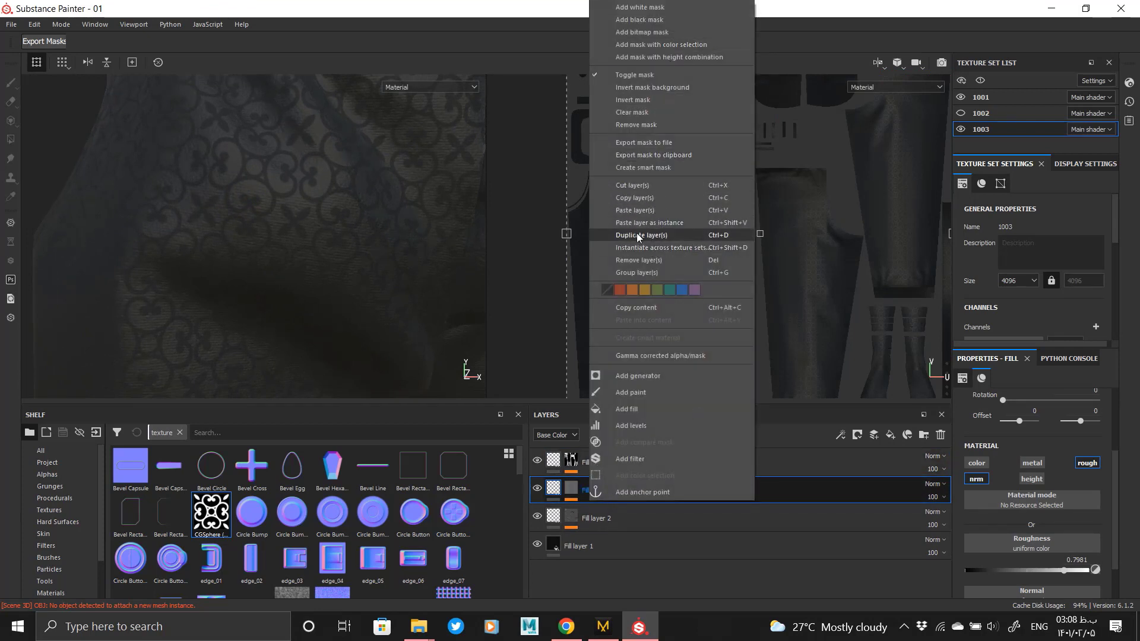
click(637, 234)
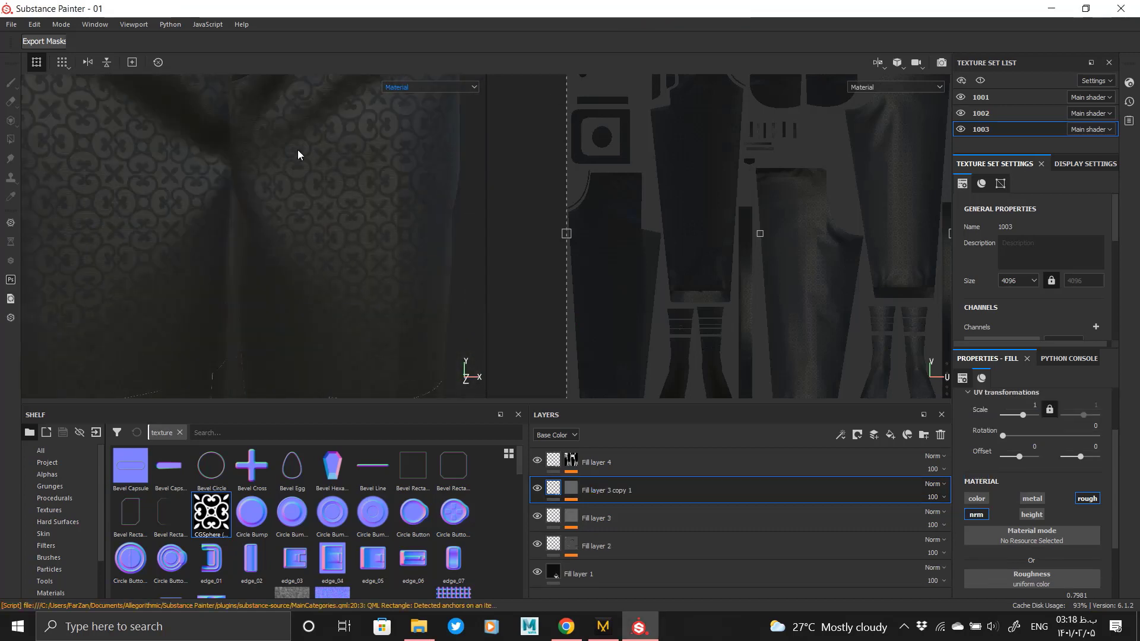
scroll(299, 155, up, 4)
alt+click(570, 488)
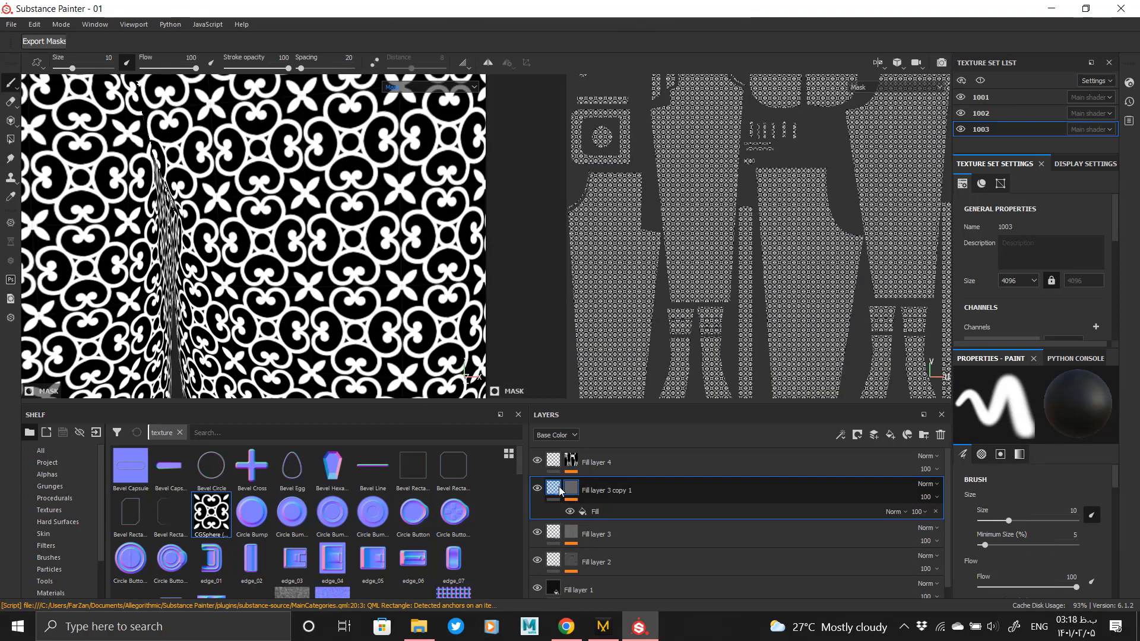
click(553, 488)
- Add a second fill effect above the ornament fill in the mask of Fill layer 3 copy 1
click(570, 487)
click(605, 511)
right_click(628, 510)
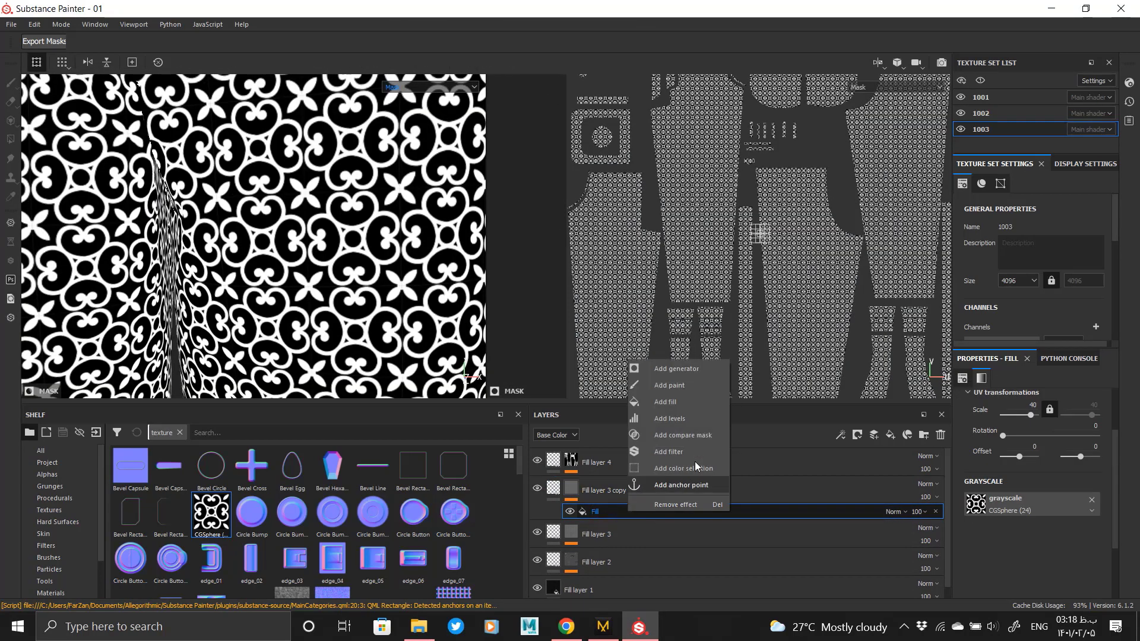
click(657, 402)
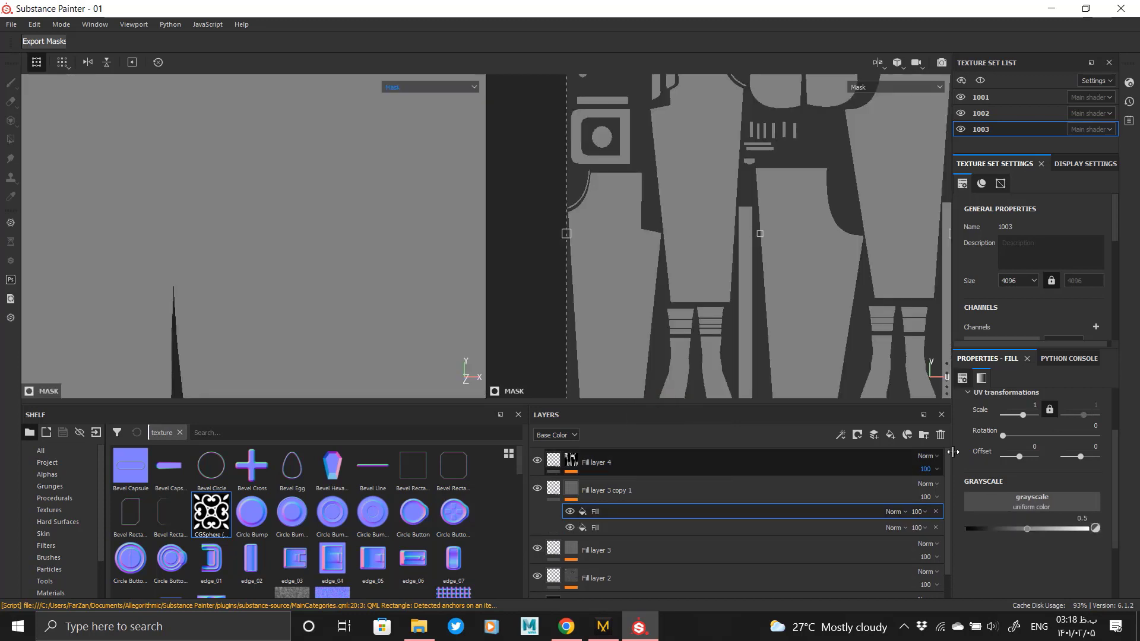
- Assign Dirt 5 to the upper mask fill of Fill layer 3 copy 1, with balance 0.61 and contrast 0.8
click(1050, 507)
scroll(1056, 457, down, 3)
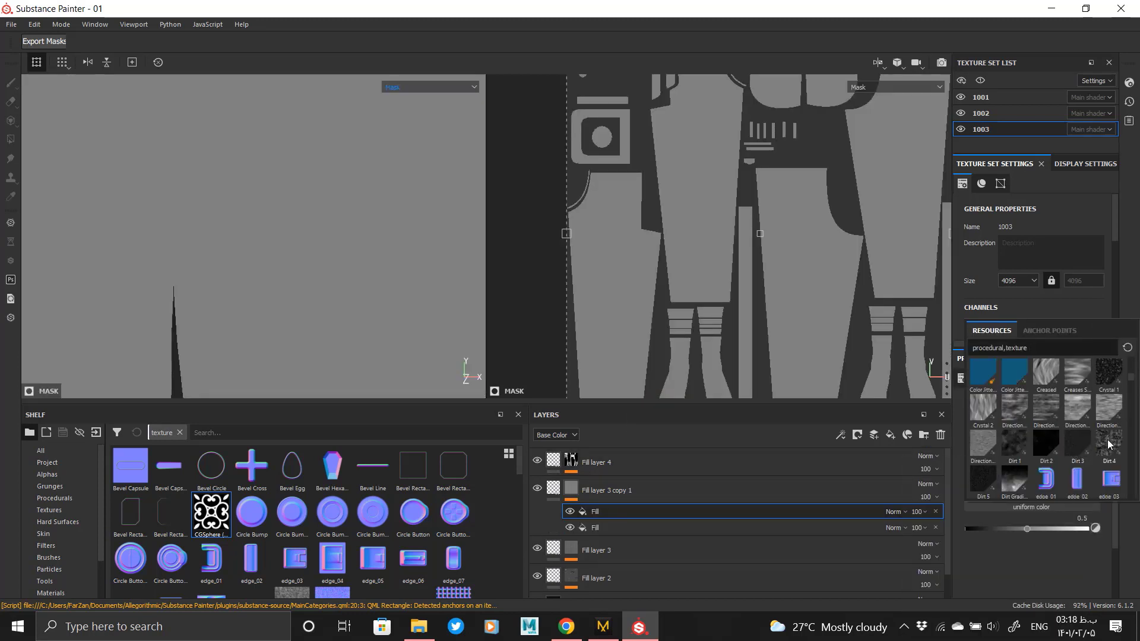
click(982, 481)
click(986, 580)
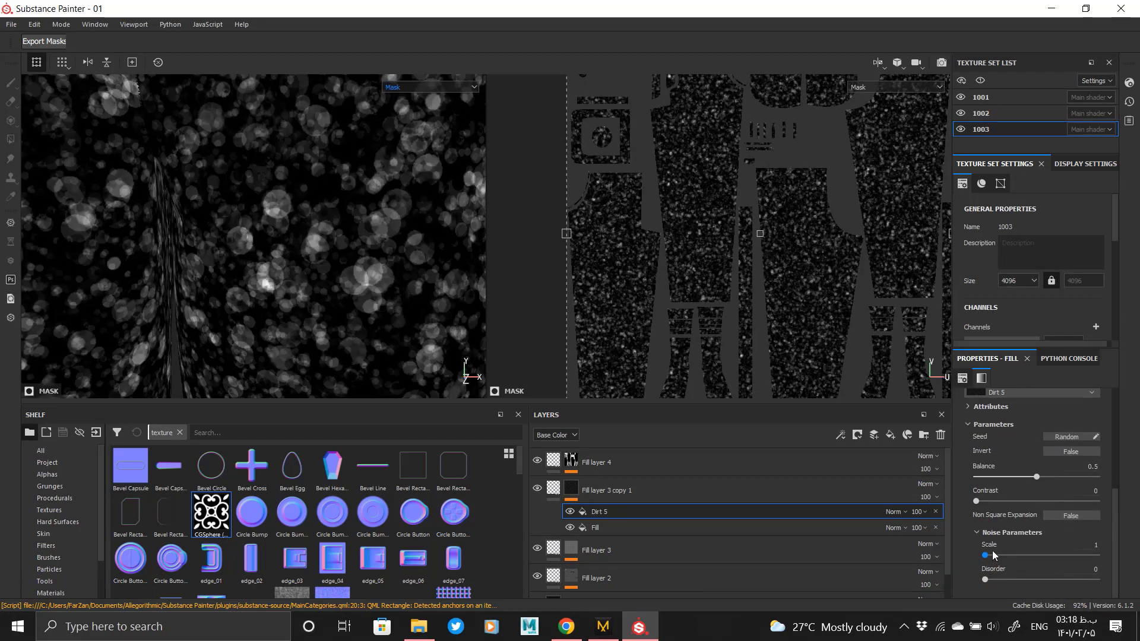
drag(975, 536, 1050, 514)
- Set the UV scale of the upper mask fill to 5
scroll(1050, 513, up, 3)
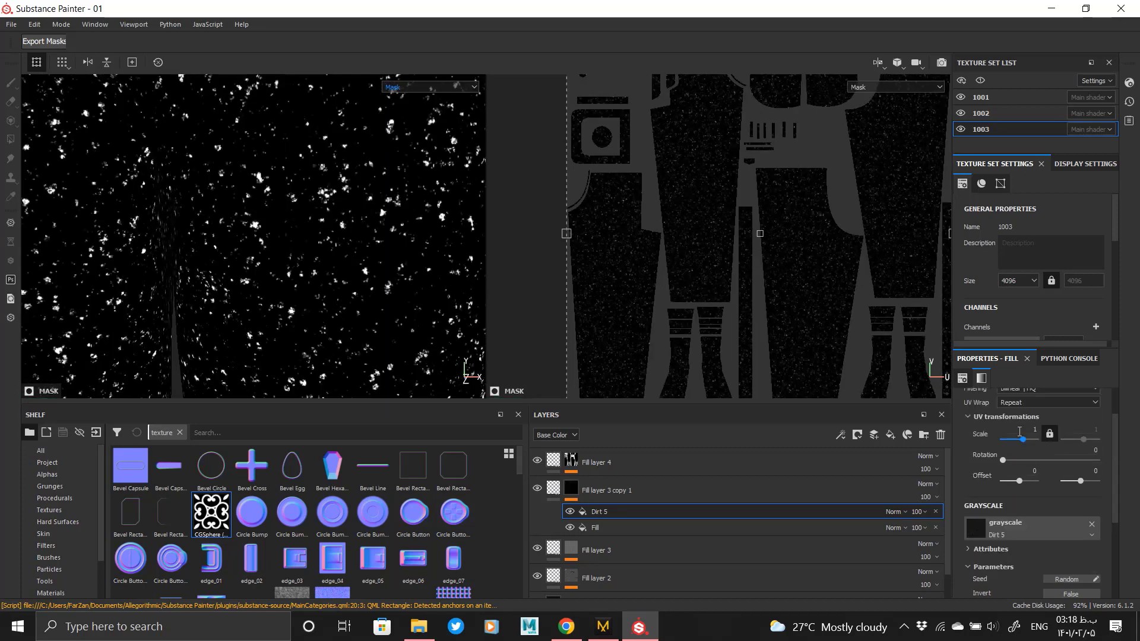
text(5)
key(Return)
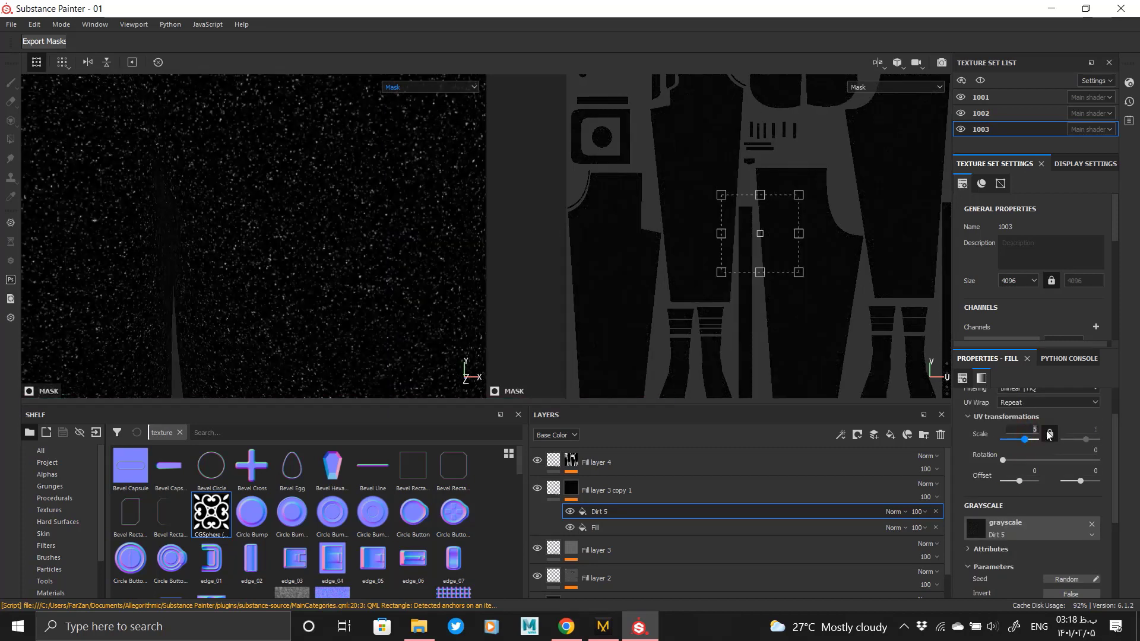
- Set the upper mask fill's blending mode to Multiply over the ornament fill in Fill layer 3 copy 1
click(558, 488)
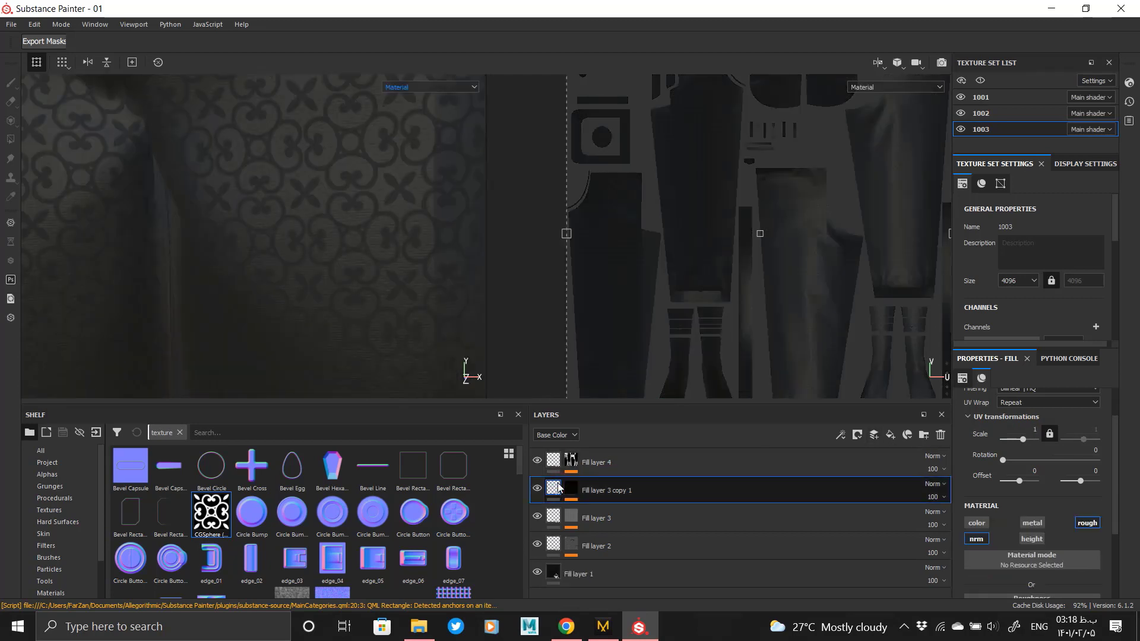
alt+click(571, 492)
click(602, 513)
click(896, 513)
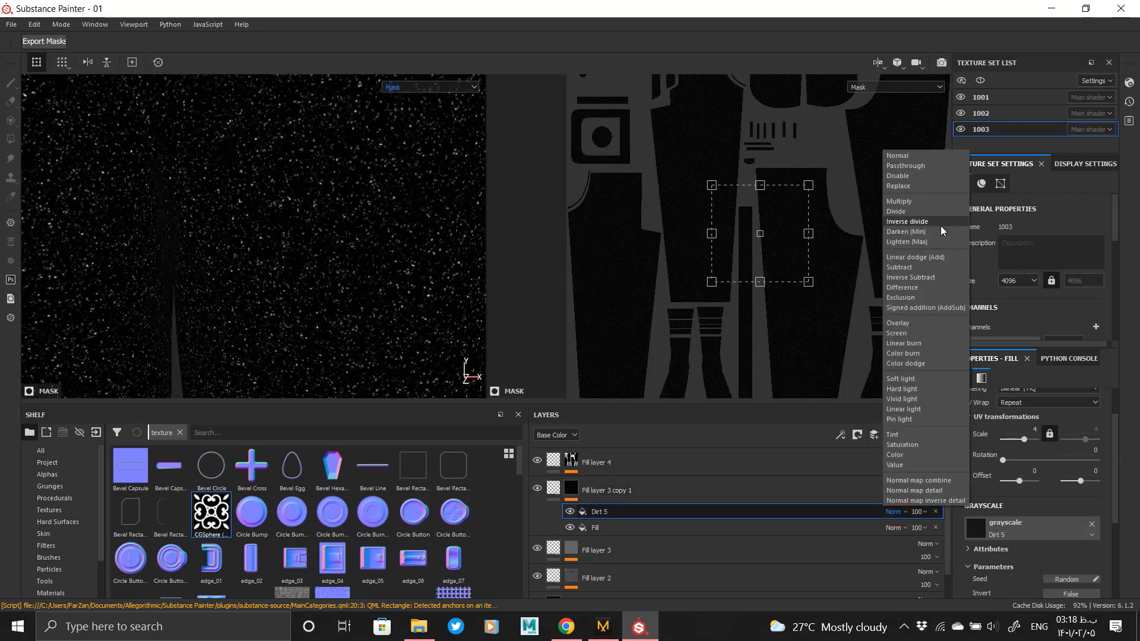
click(925, 203)
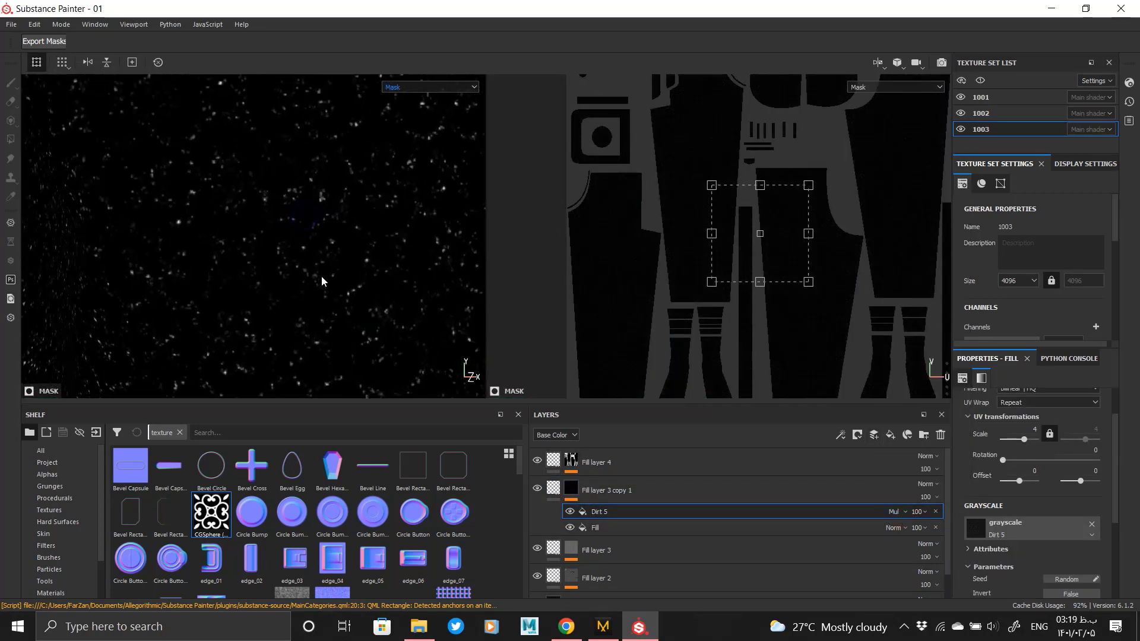
- Enable the color channel on Fill layer 3 copy 1 and check the speckled ornament on the trousers
click(555, 485)
click(976, 522)
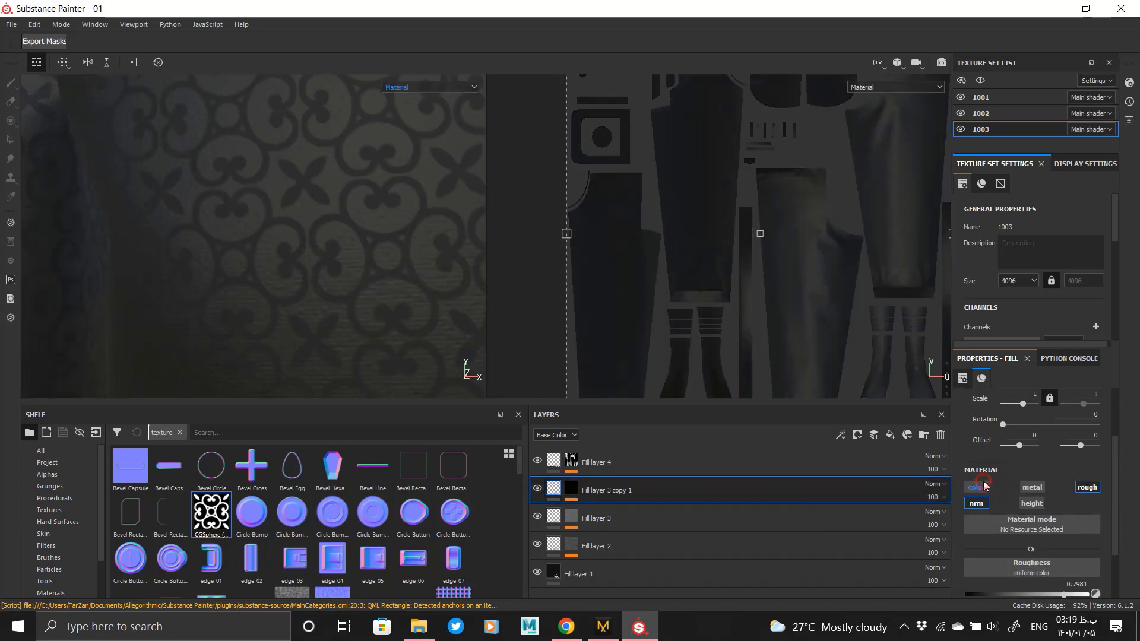
mouse_move(262, 249)
alt+mouse_down()
mouse_move(180, 252)
mouse_move(270, 247)
mouse_move(255, 247)
alt+mouse_up()
- Replace Dirt 5 with Gaussian Spots 2 in the upper mask fill of Fill layer 3 copy 1
click(575, 488)
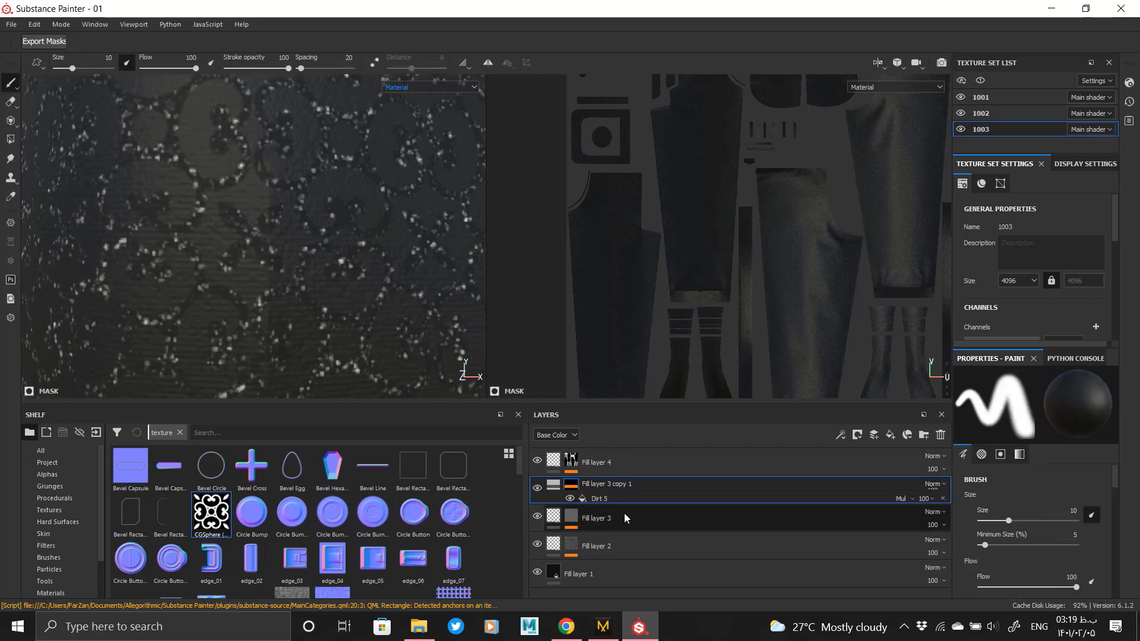
click(620, 514)
scroll(1033, 504, up, 1)
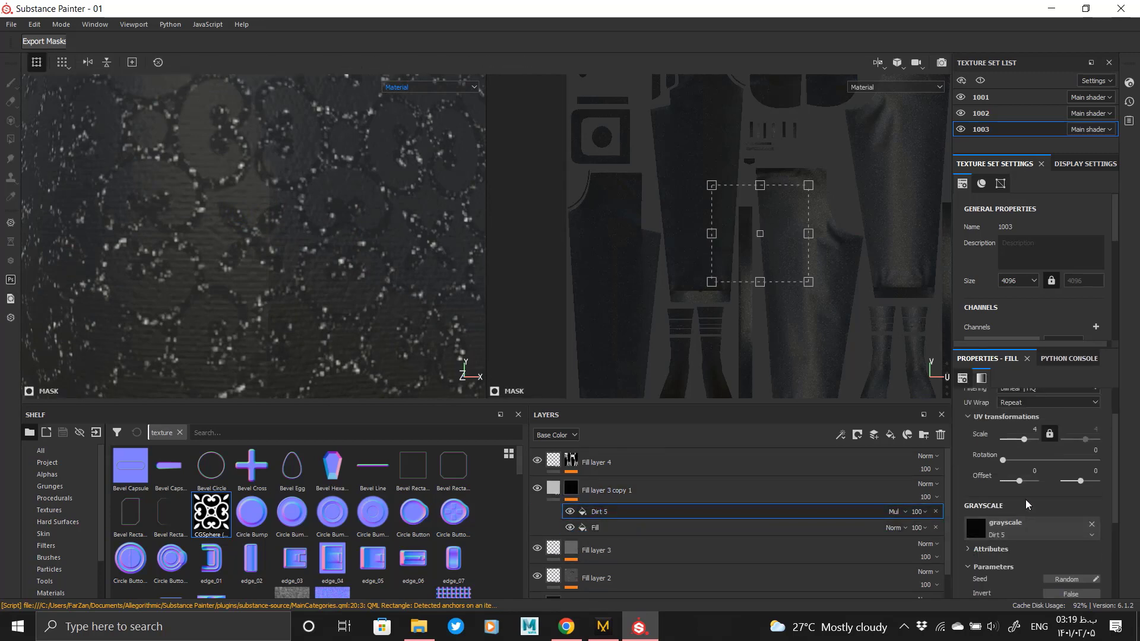
scroll(1021, 442, down, 2)
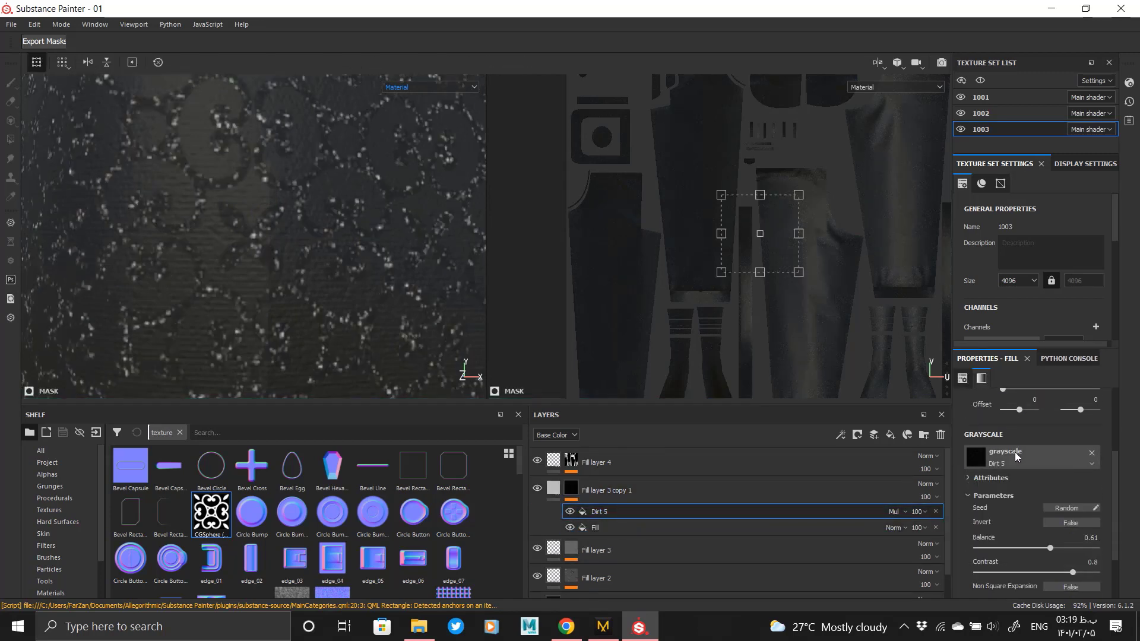
click(1014, 451)
scroll(1045, 573, down, 5)
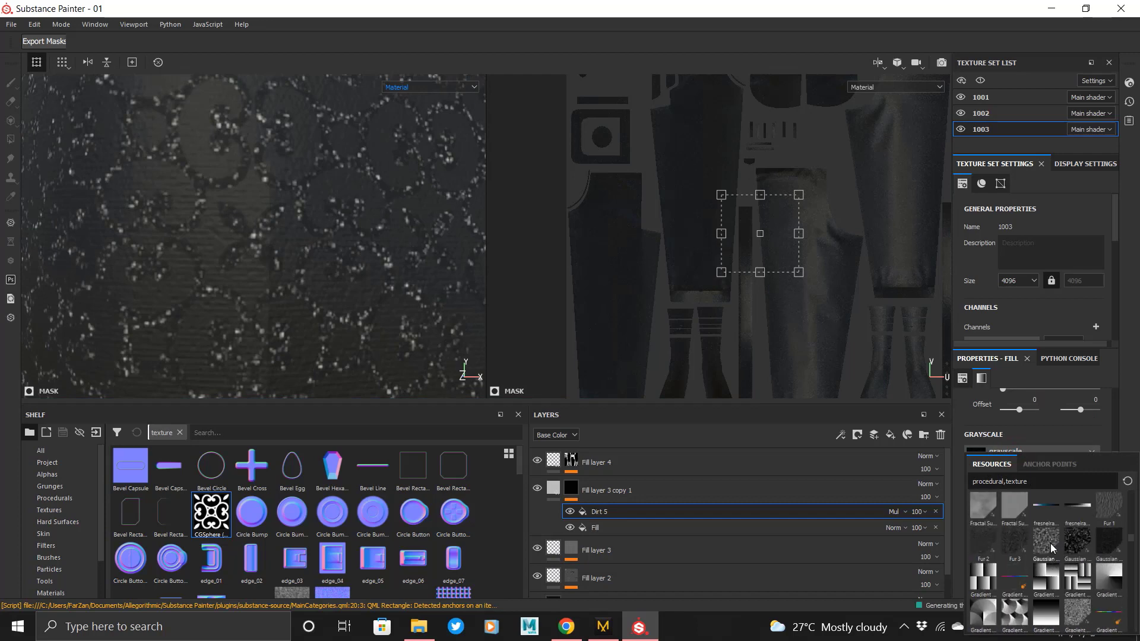
mouse_move(1103, 537)
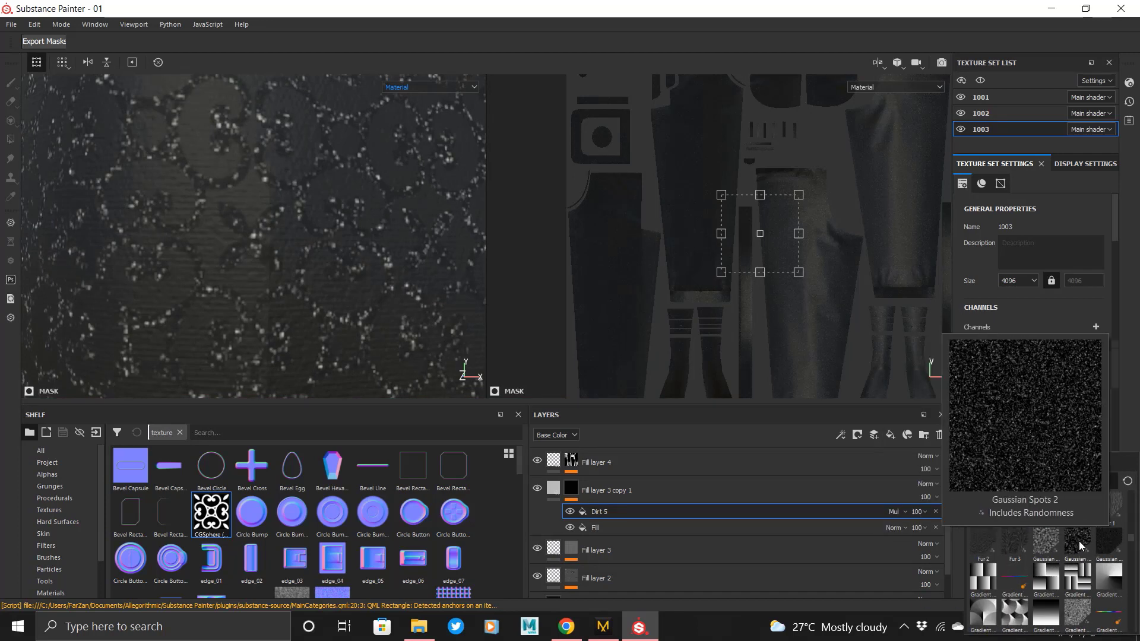
click(1110, 539)
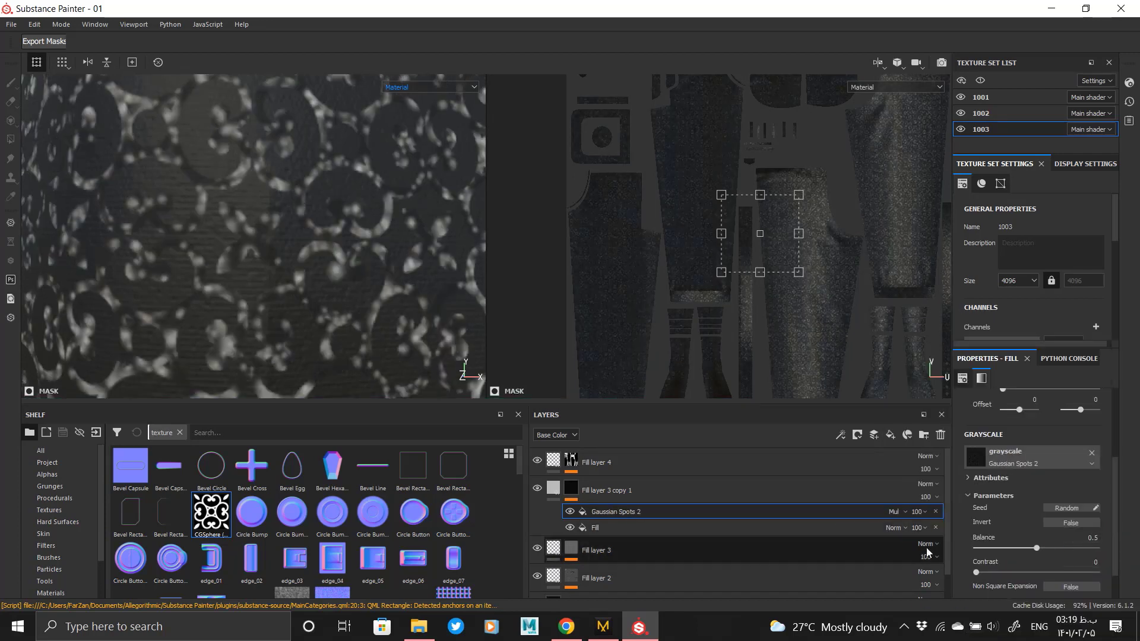
- Set the Gaussian Spots 2 balance to 0.65, contrast to 0.78 and noise scale to 8
scroll(976, 572, down, 1)
drag(991, 537, 1105, 539)
drag(1036, 512, 1070, 538)
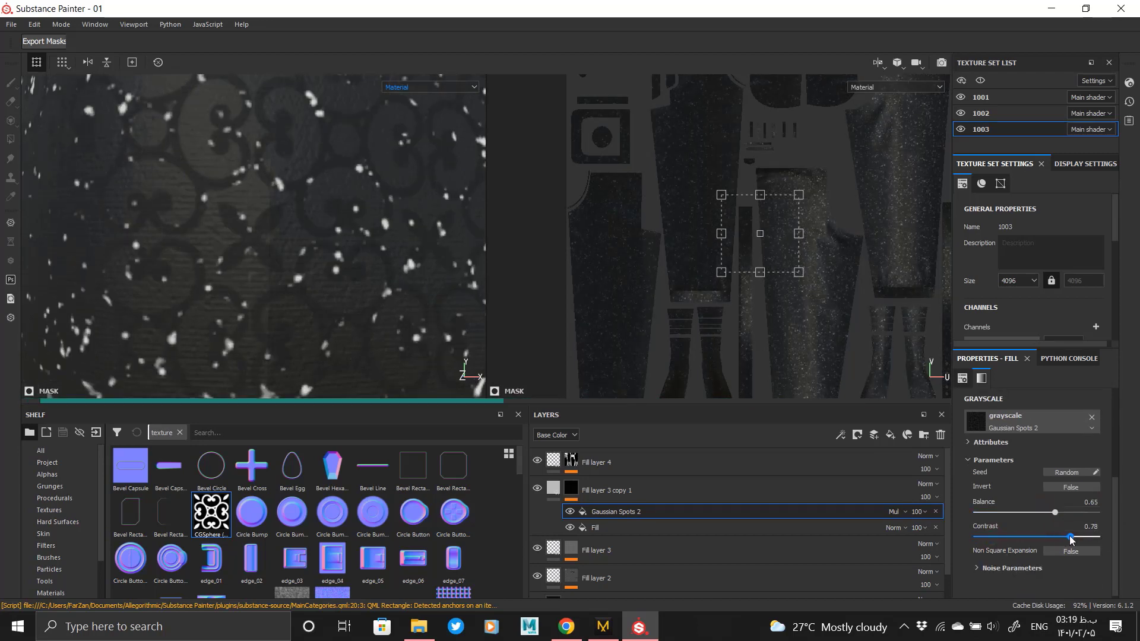
scroll(1035, 543, down, 1)
scroll(1025, 546, up, 1)
click(1008, 565)
scroll(1016, 564, down, 1)
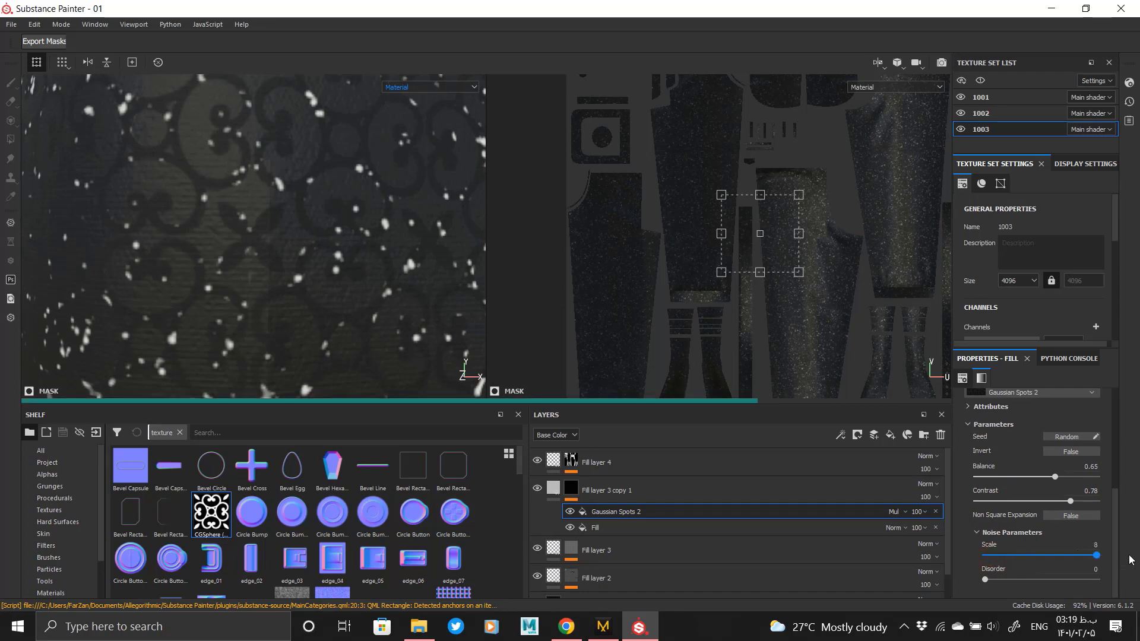
- Display the mask of Fill layer 3 copy 1 and refine Gaussian Spots 2 to balance 0.71 and contrast 0.9
alt+drag(246, 237, 279, 248)
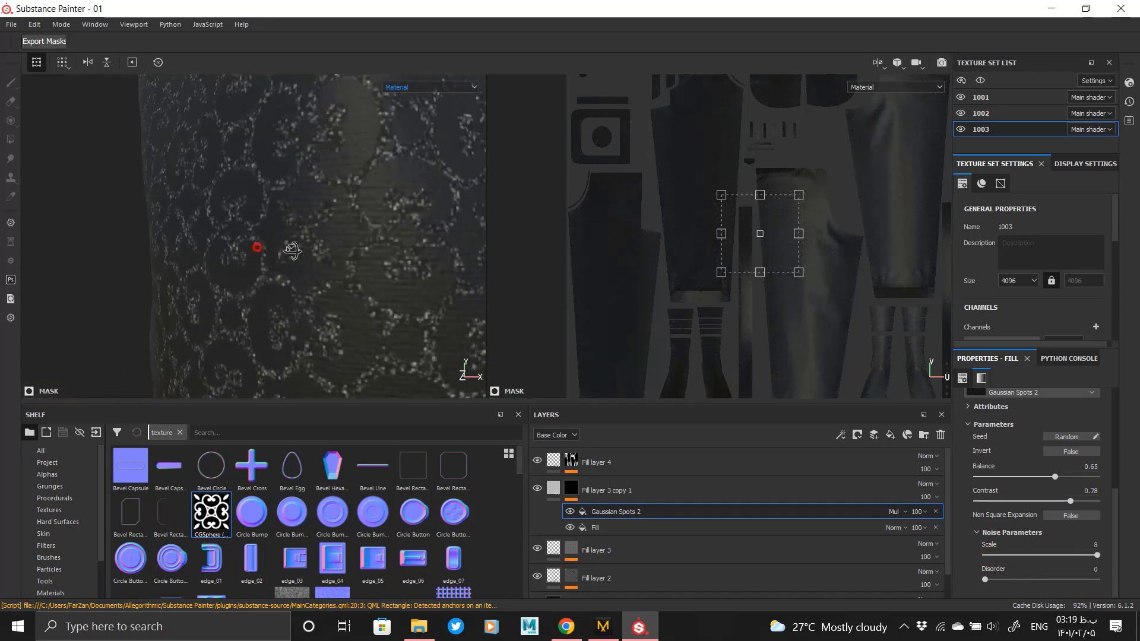
scroll(287, 252, up, 4)
alt+click(562, 491)
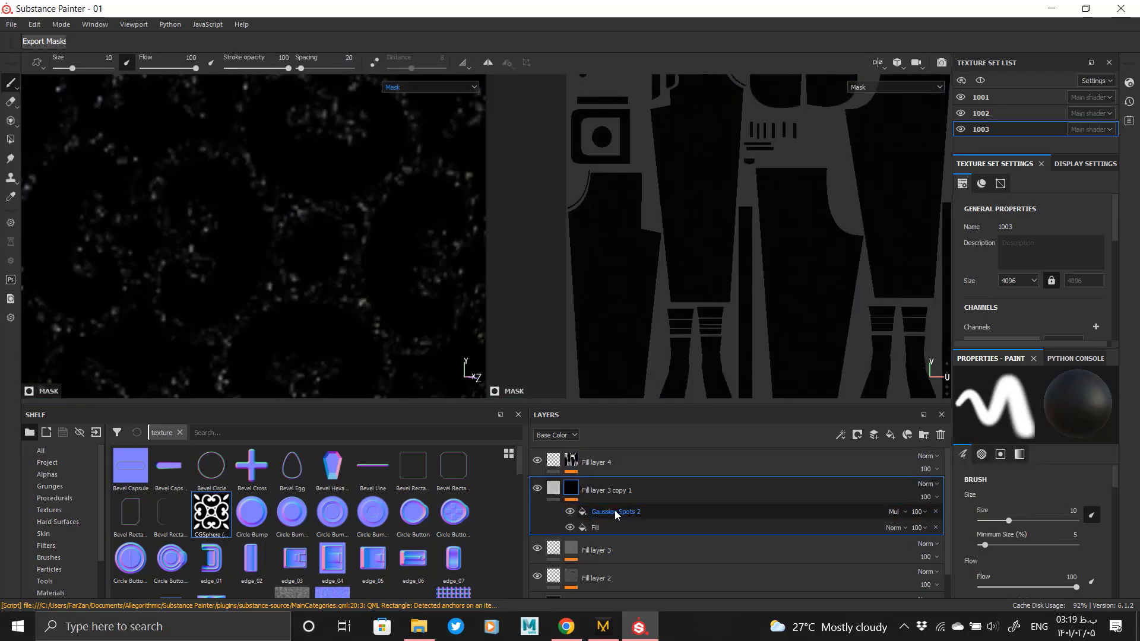
drag(1061, 478, 1083, 501)
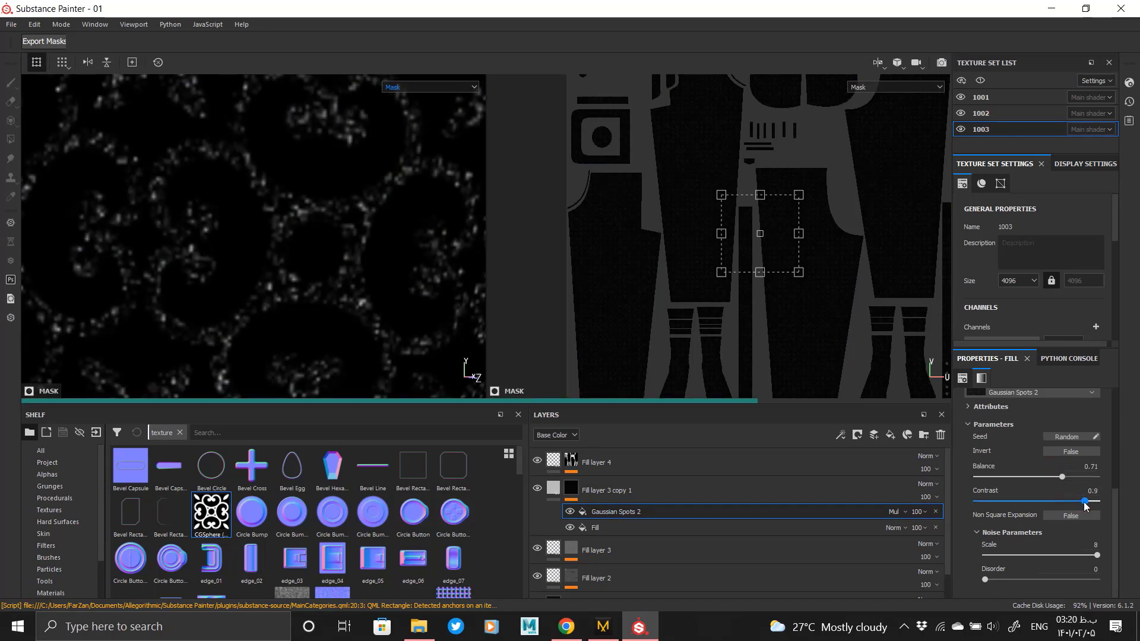
- Turn off the color channel of Fill layer 3 copy 1 and lower its roughness to 0.1058
click(683, 489)
scroll(1022, 487, up, 2)
scroll(1028, 499, down, 2)
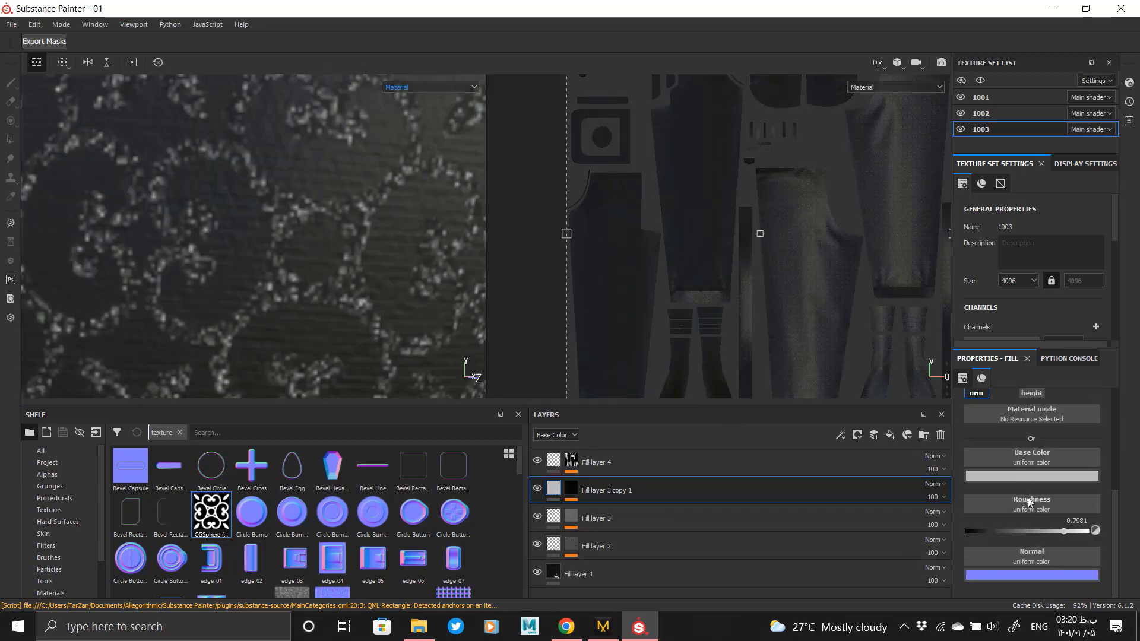
scroll(1000, 461, up, 2)
click(978, 448)
scroll(1026, 499, down, 1)
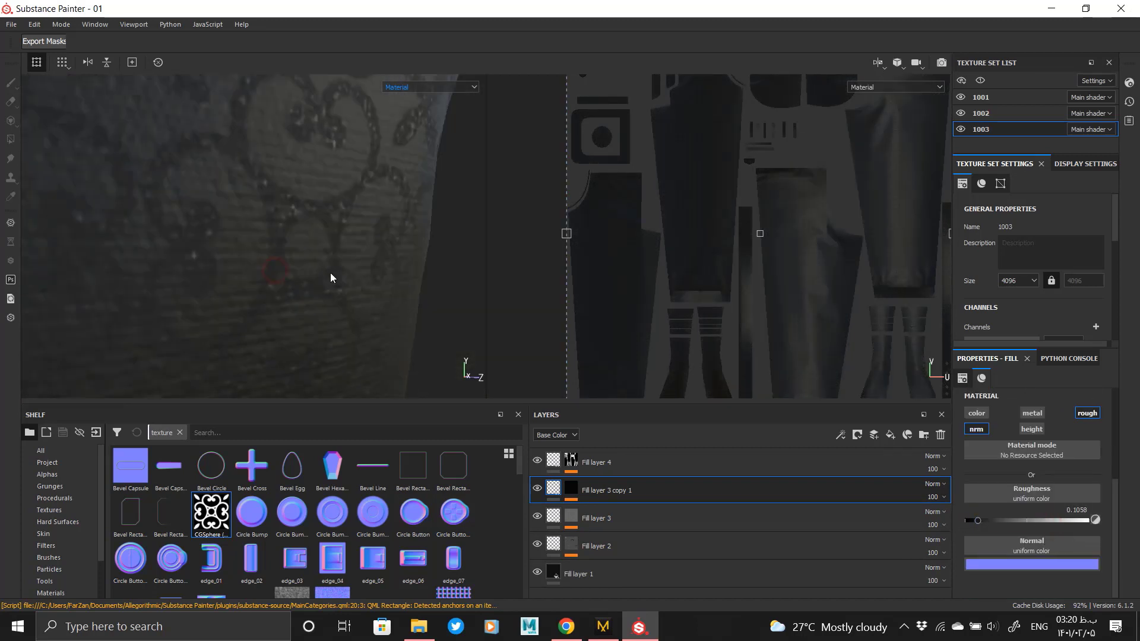
- Enable the metallic channel of Fill layer 3 copy 1, set it to 0.5192 and check the shine on the fabric
click(1031, 414)
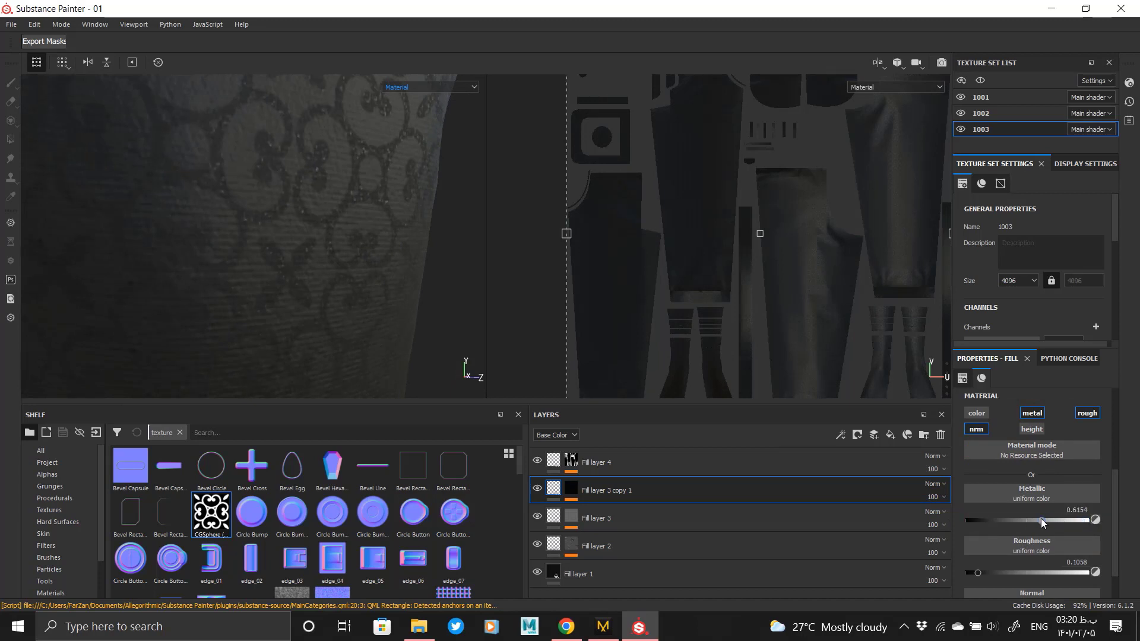
drag(1041, 518, 1029, 520)
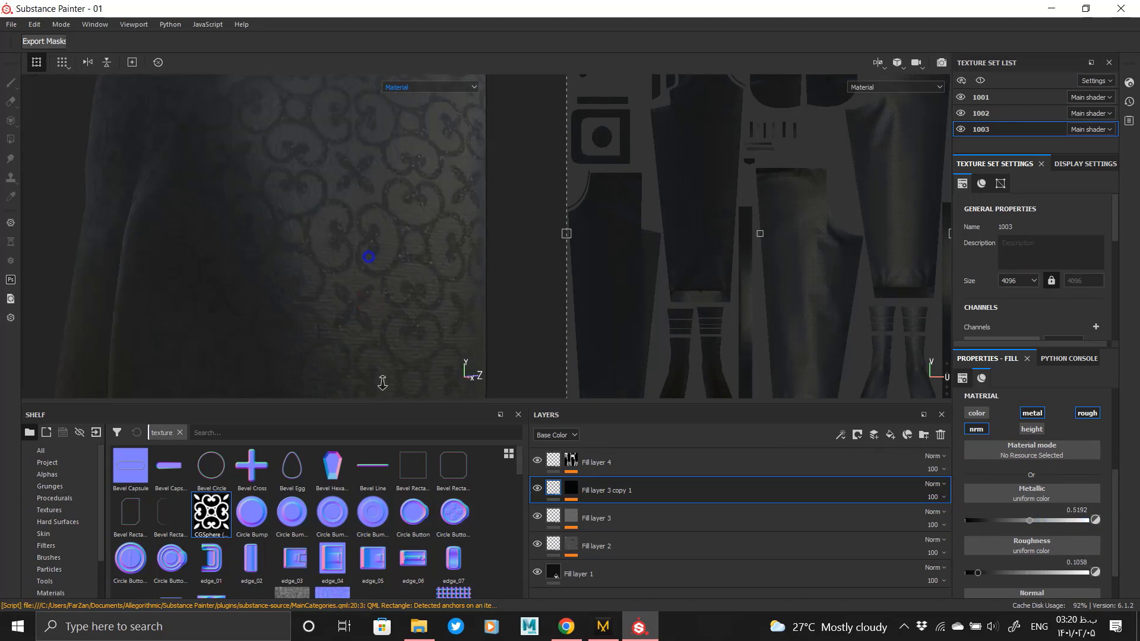
scroll(382, 383, up, 3)
scroll(1027, 531, down, 1)
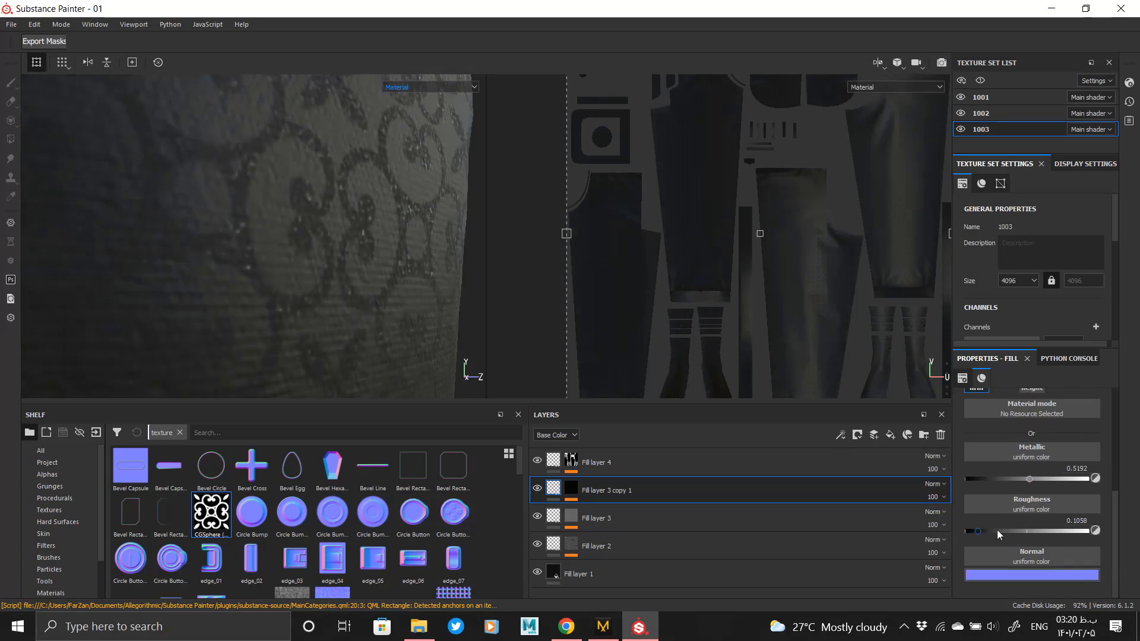
- Try height values of 0.0865 and 0.0577 on Fill layer 3 copy 1 and switch the height channel off again
scroll(1013, 493, up, 1)
scroll(1030, 505, down, 2)
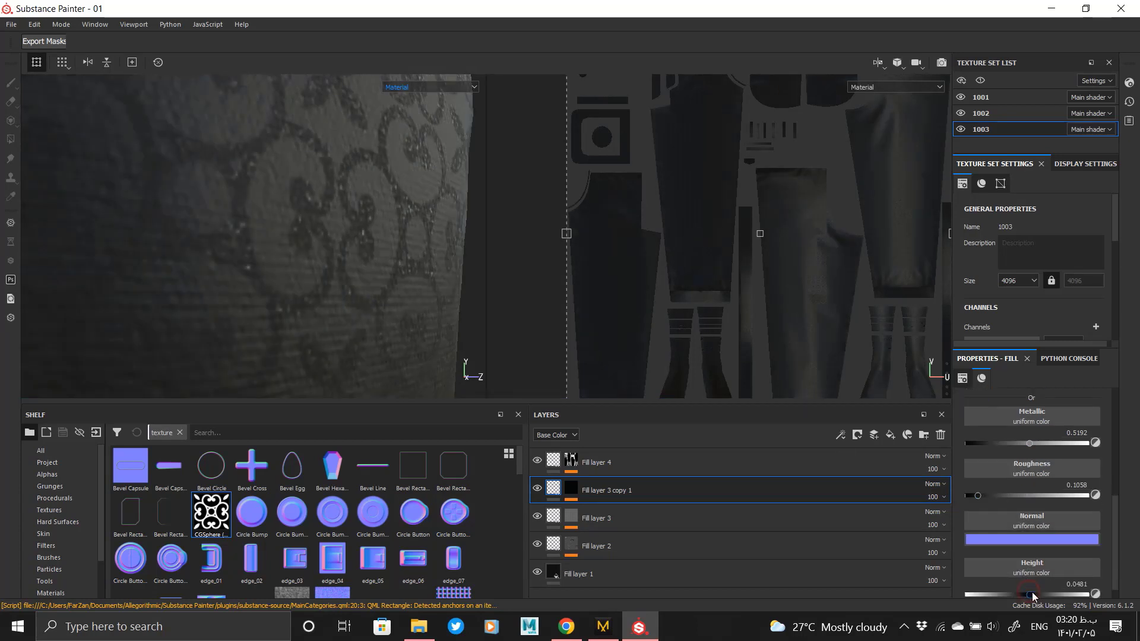
drag(1030, 595, 1033, 595)
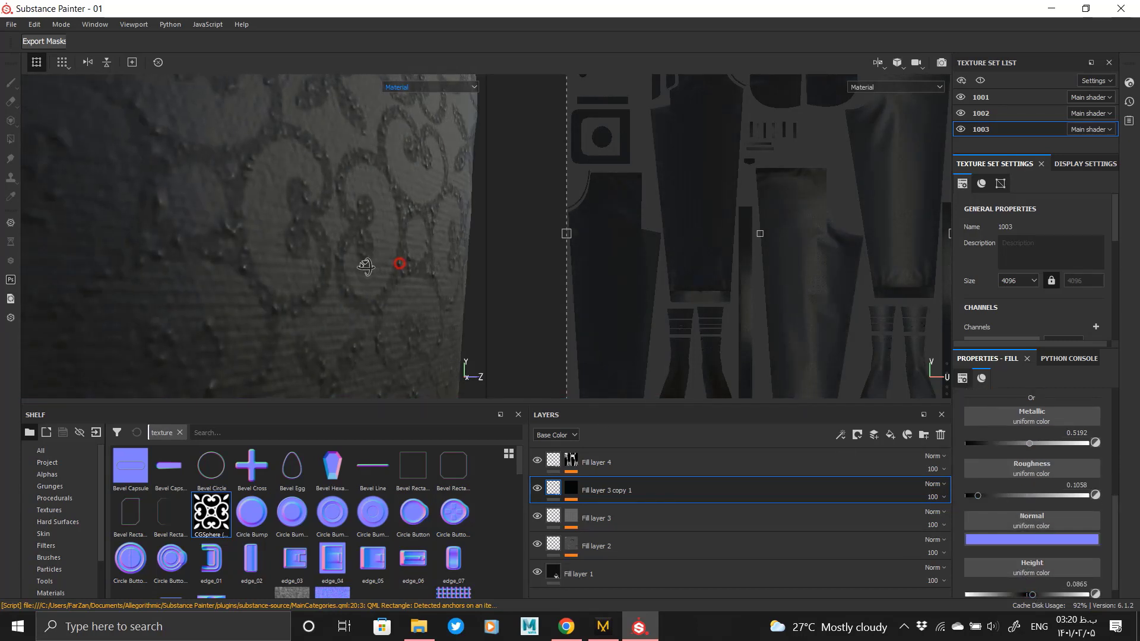
scroll(1013, 558, down, 1)
drag(1032, 579, 1030, 578)
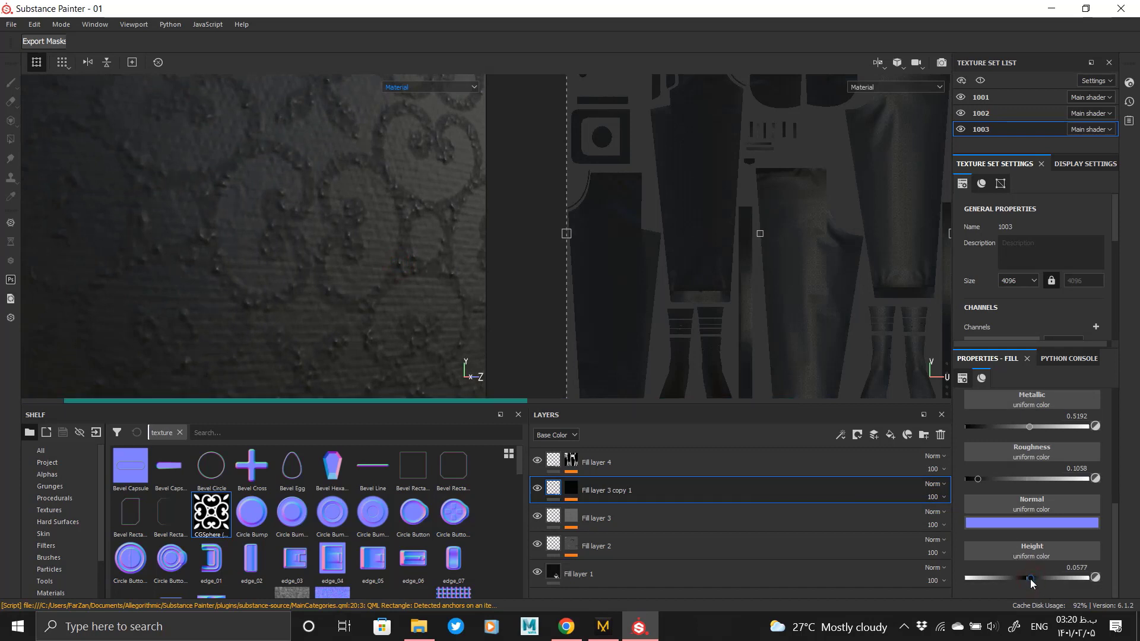
scroll(1018, 522, up, 5)
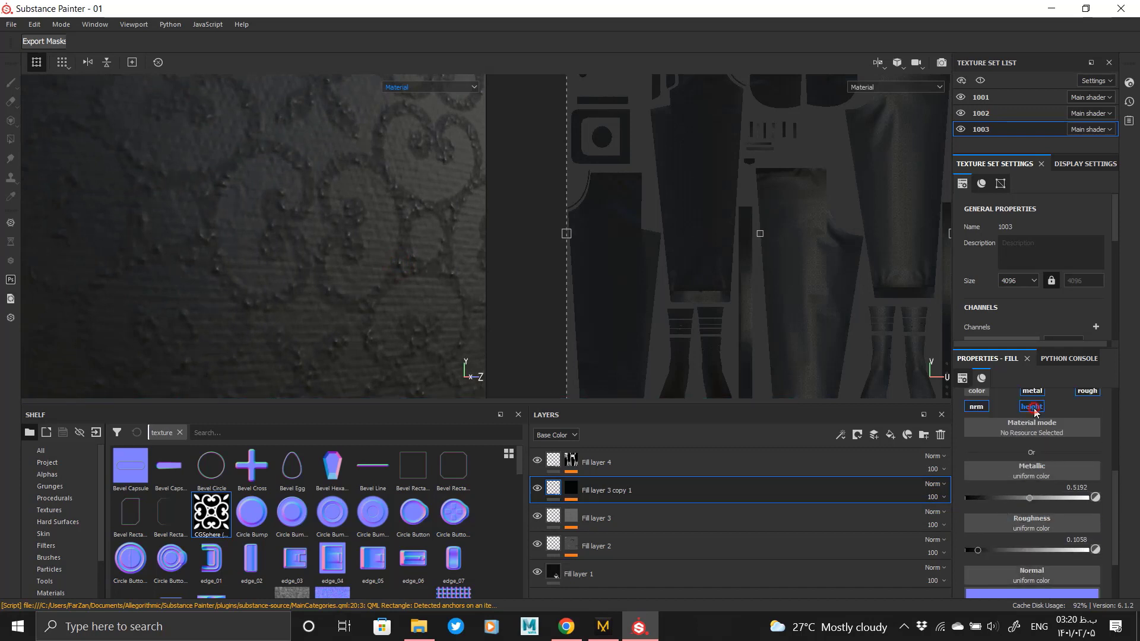
- Re-enable the color channel of Fill layer 3 copy 1 and darken its base color to a medium grey
click(976, 426)
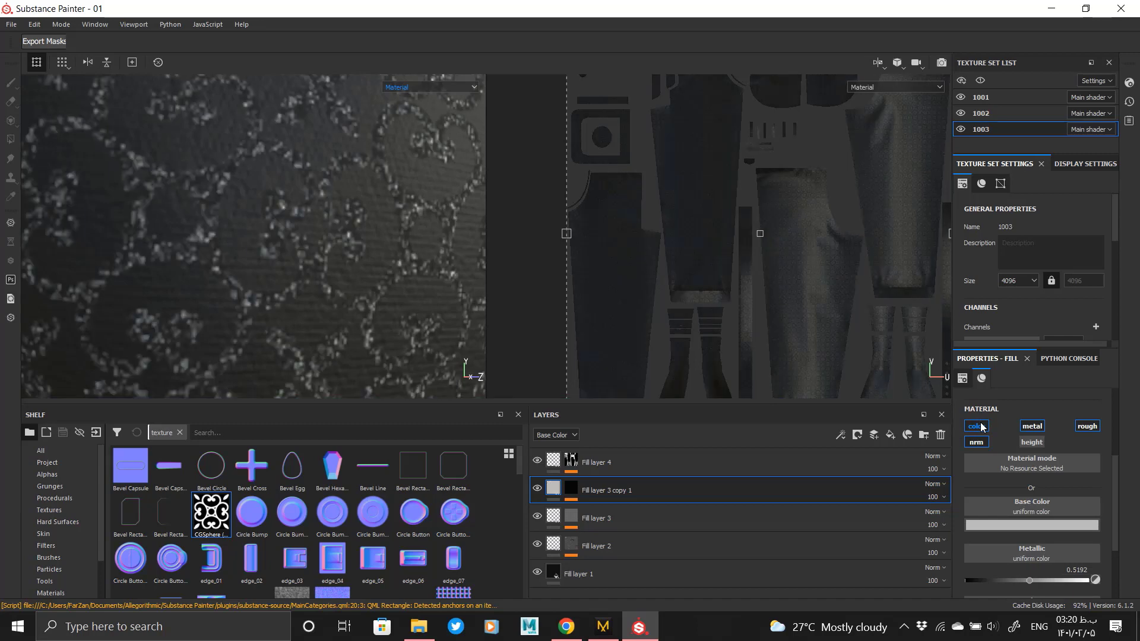
alt+right_drag(333, 291, 186, 268)
alt+drag(186, 269, 310, 278)
alt+right_drag(190, 190, 294, 279)
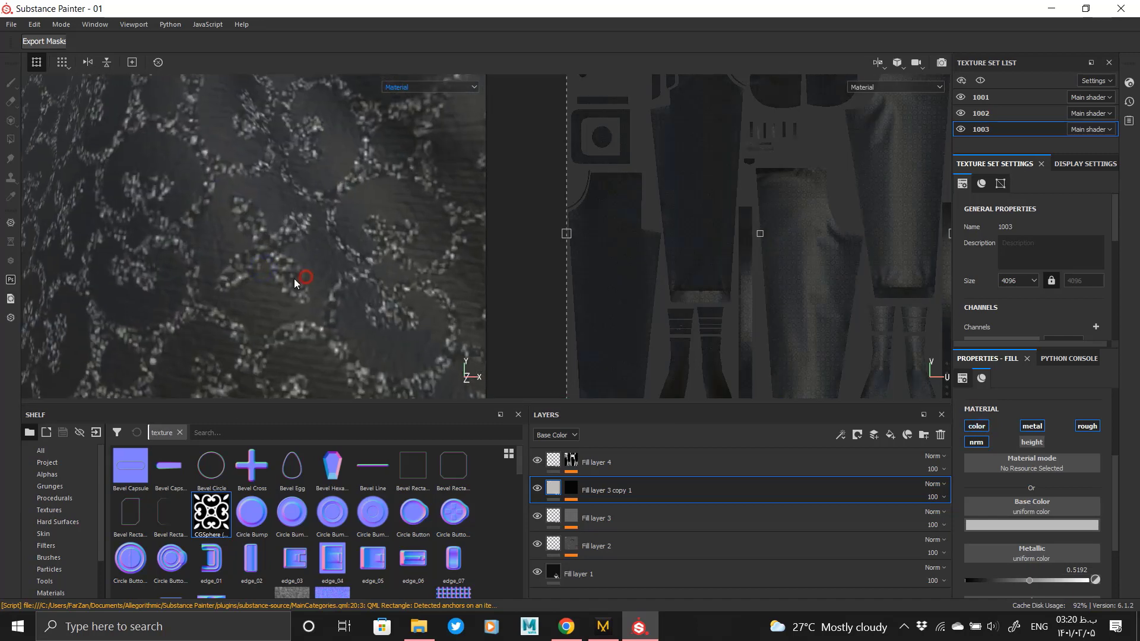
click(1030, 525)
drag(1123, 420, 1125, 463)
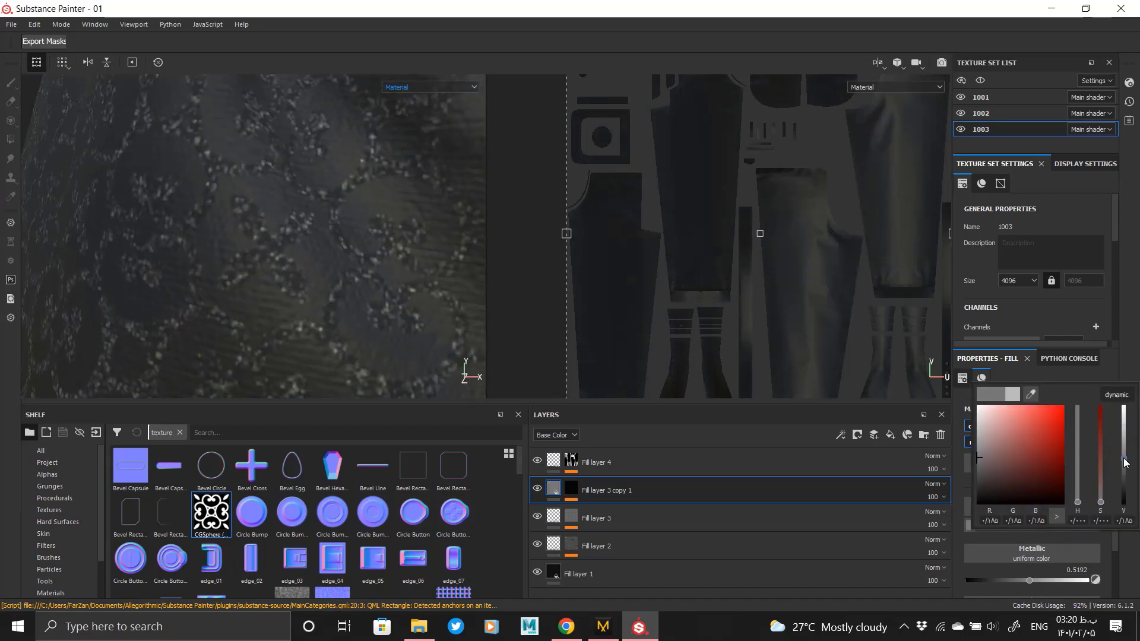
- Check the speckled ornament across the trousers and adjust the metallic value of Fill layer 3 copy 1 to 0.4904
alt+right_drag(294, 272, 173, 124)
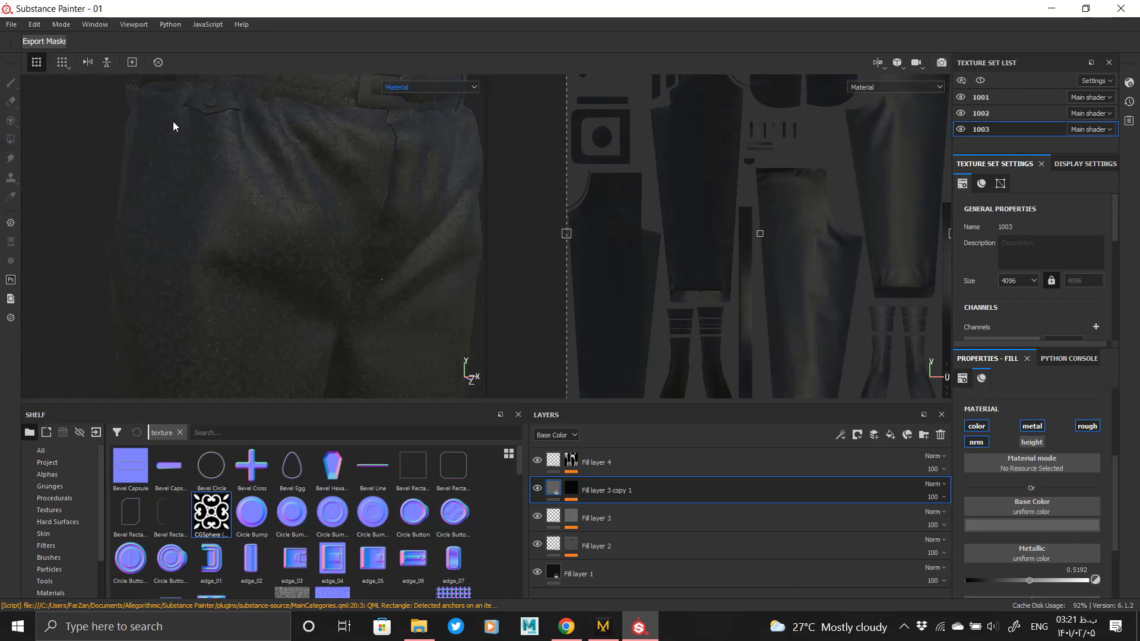
alt+middle_drag(409, 255, 241, 216)
alt+right_drag(241, 216, 295, 275)
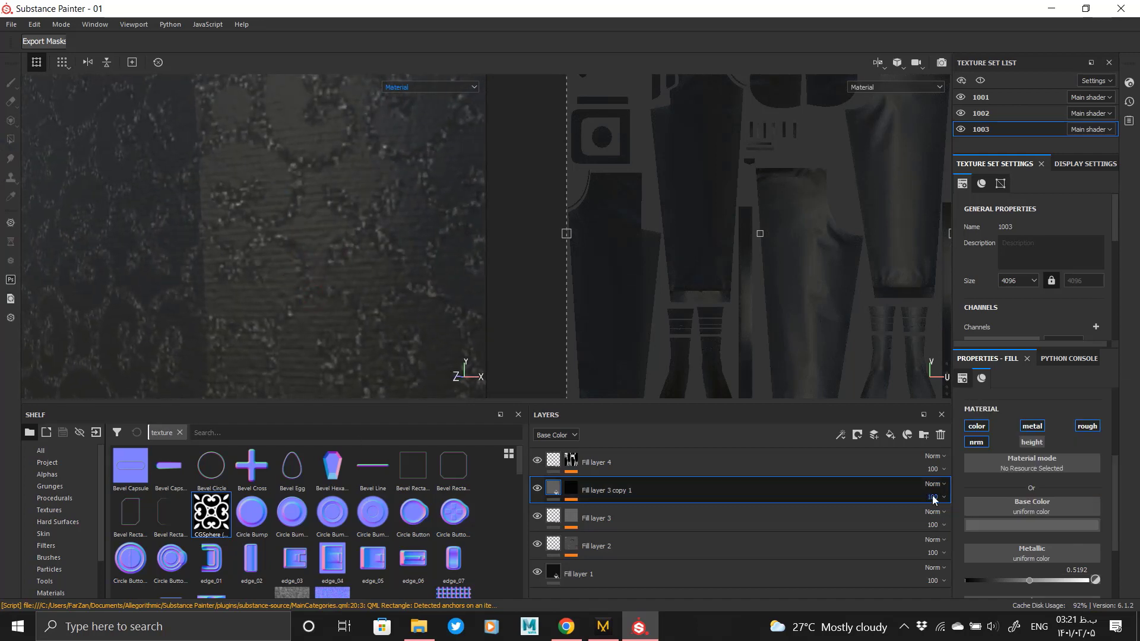
drag(967, 580, 1089, 579)
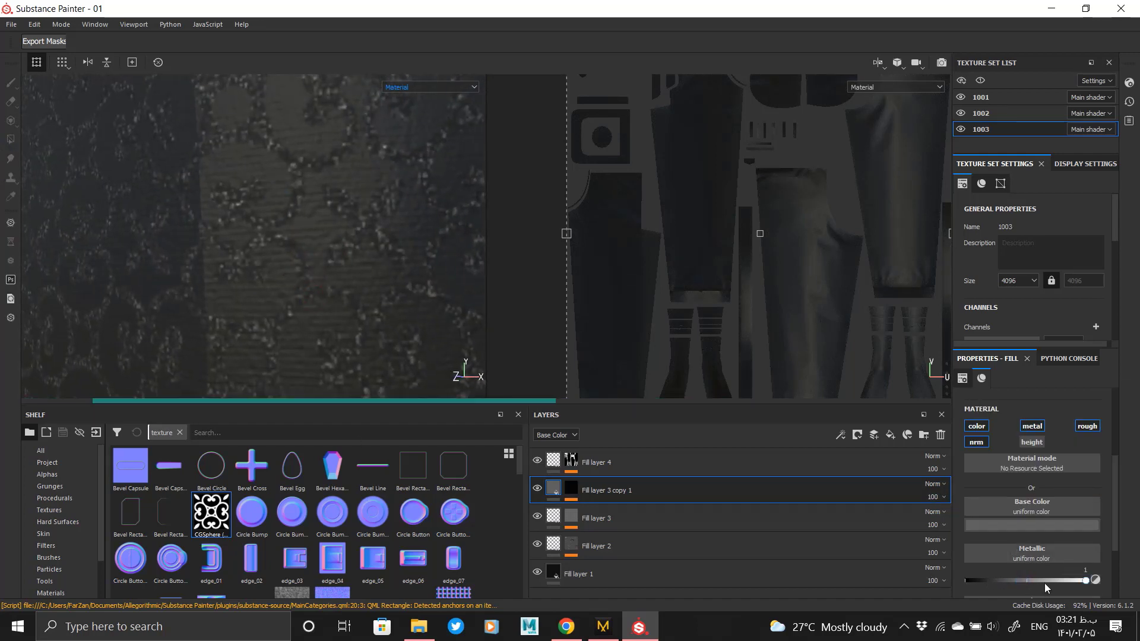
drag(994, 582, 1024, 580)
scroll(1020, 552, down, 1)
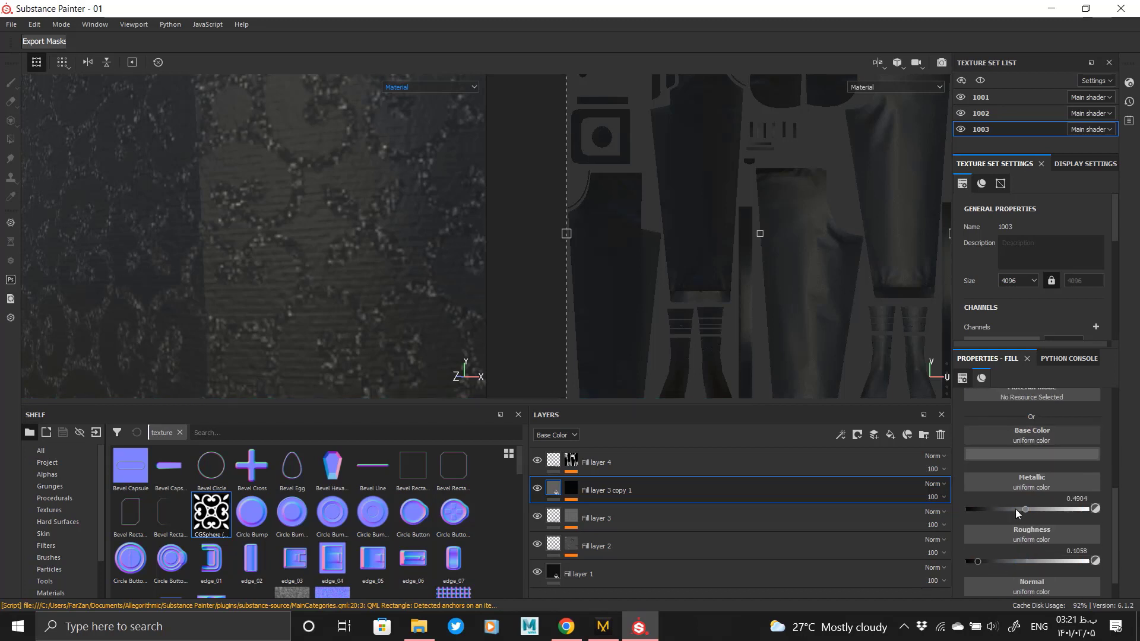
- Set the roughness of Fill layer 3 copy 1 to 0.2692 and check the fabric's sheen
click(1010, 561)
click(1022, 561)
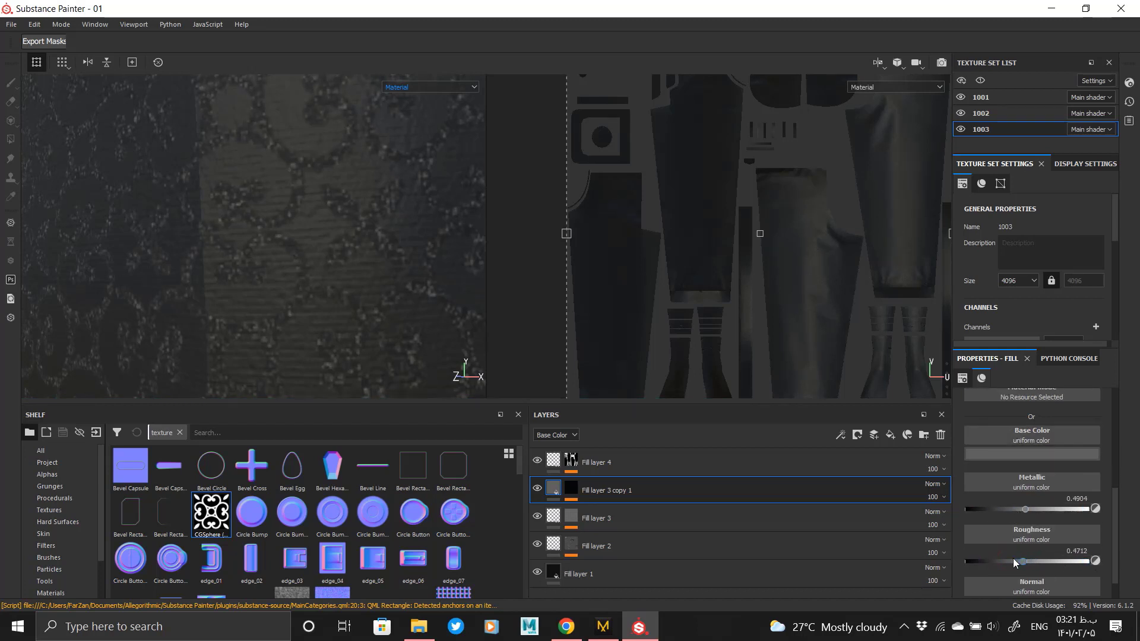
drag(1003, 559, 999, 559)
scroll(998, 559, up, 5)
alt+drag(380, 276, 453, 226)
- Reduce the balance of Gaussian Spots 2 in the mask of Fill layer 3 copy 1 to 0.66
click(570, 487)
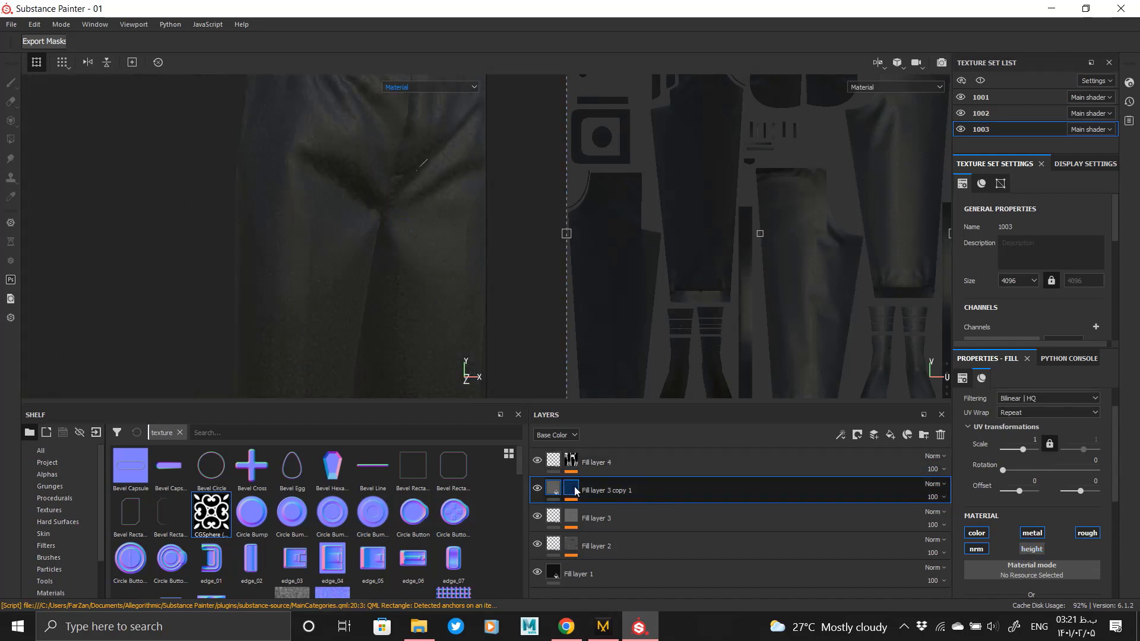
scroll(297, 213, up, 5)
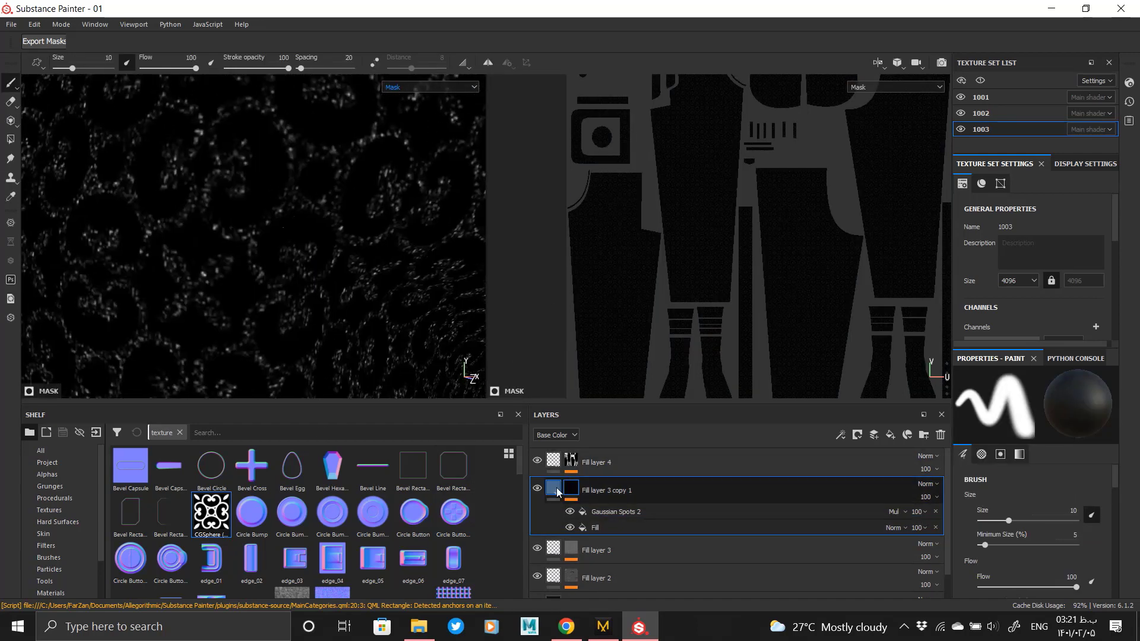
click(677, 511)
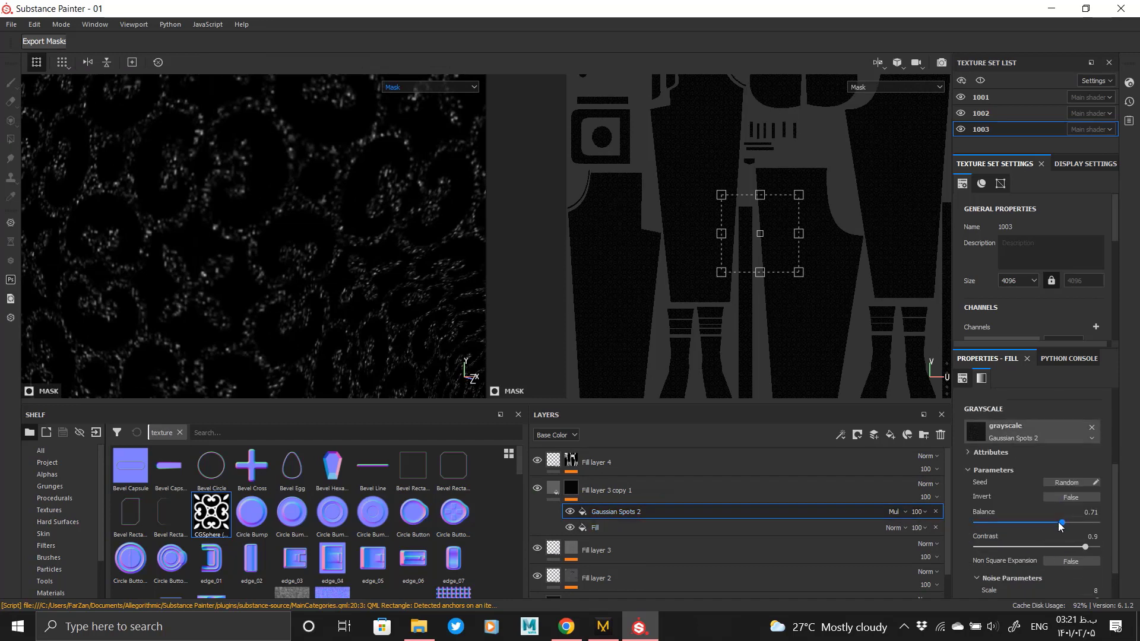
click(1056, 522)
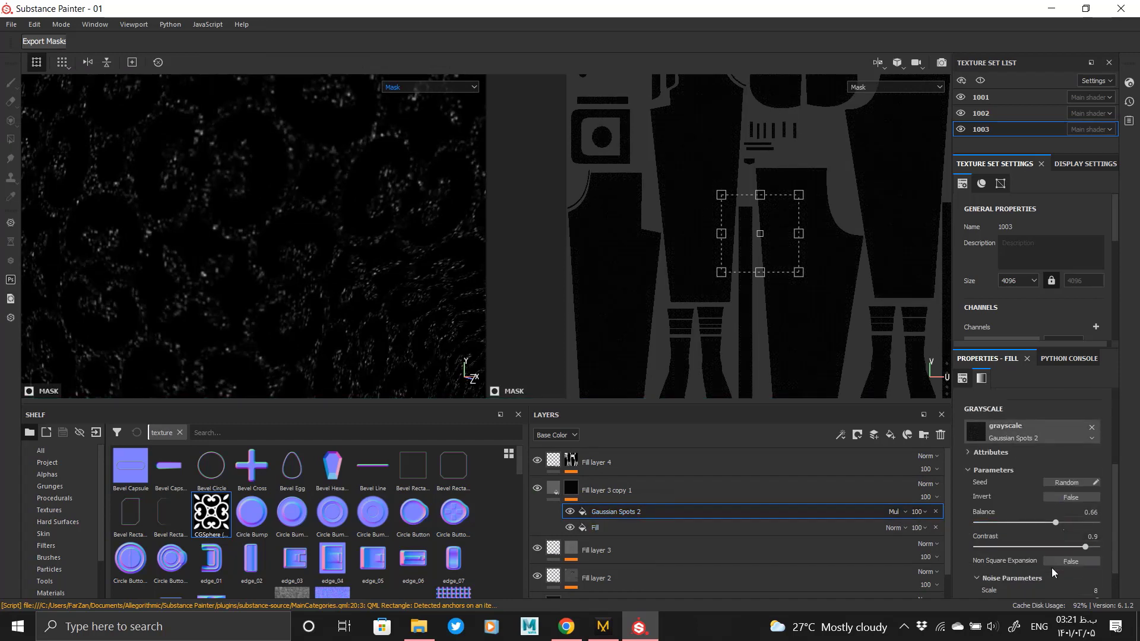
scroll(1009, 571, down, 1)
click(553, 488)
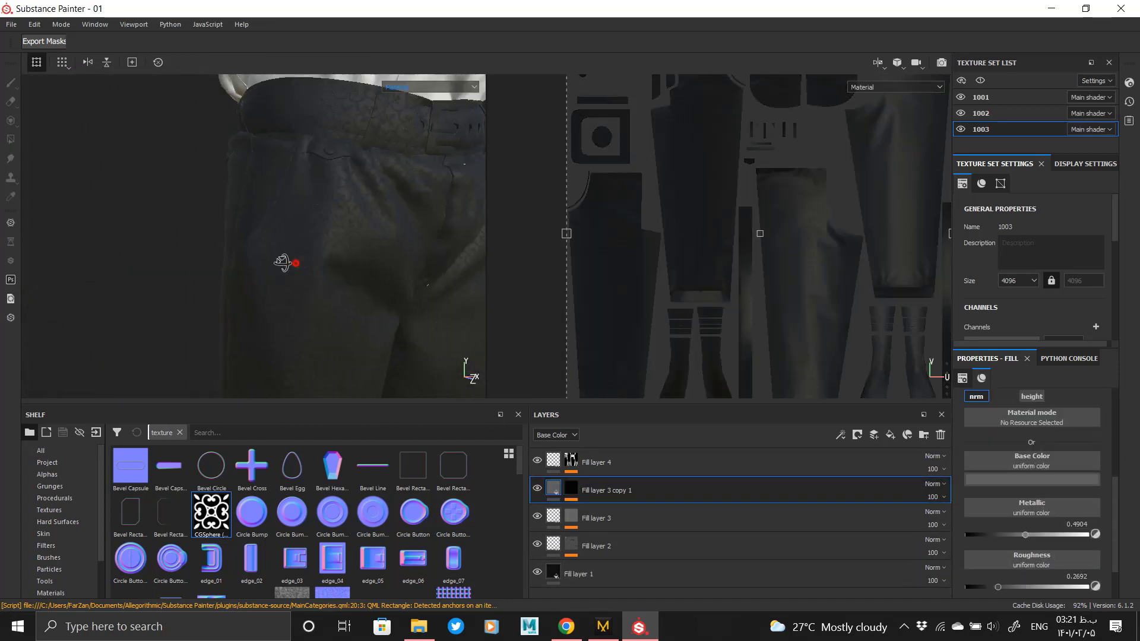
- Hide texture set 1002 and inspect the speckled ornament on the front and back of the trousers
alt+middle_drag(294, 279, 295, 206)
alt+right_drag(295, 206, 277, 296)
alt+middle_drag(277, 170, 397, 322)
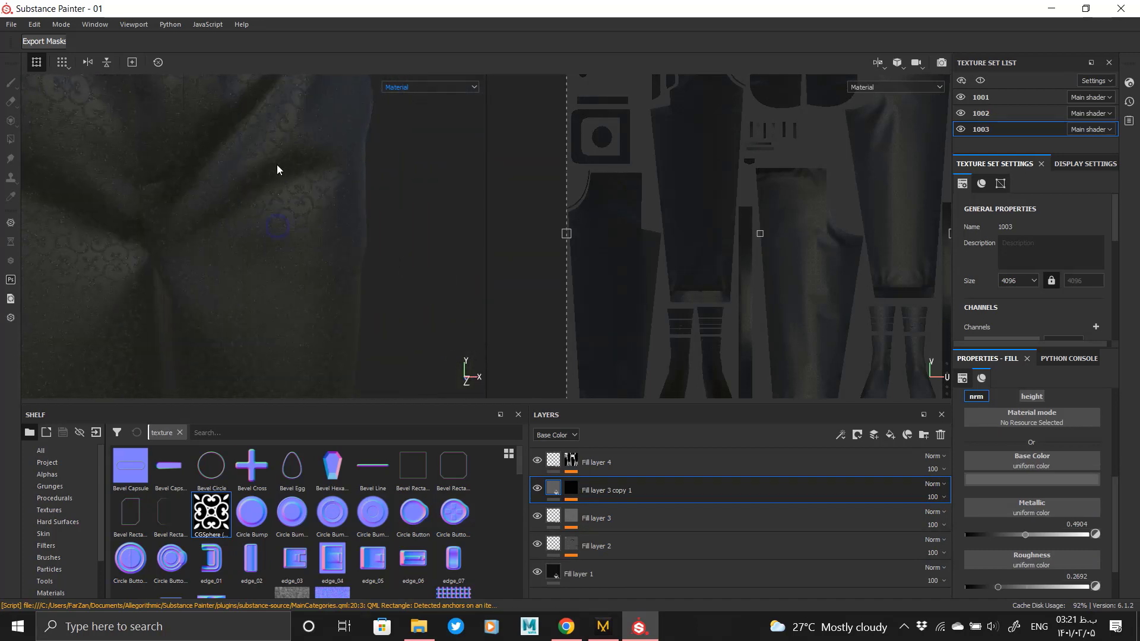
alt+middle_drag(394, 95, 415, 221)
alt+right_drag(415, 222, 320, 178)
alt+middle_drag(321, 178, 332, 261)
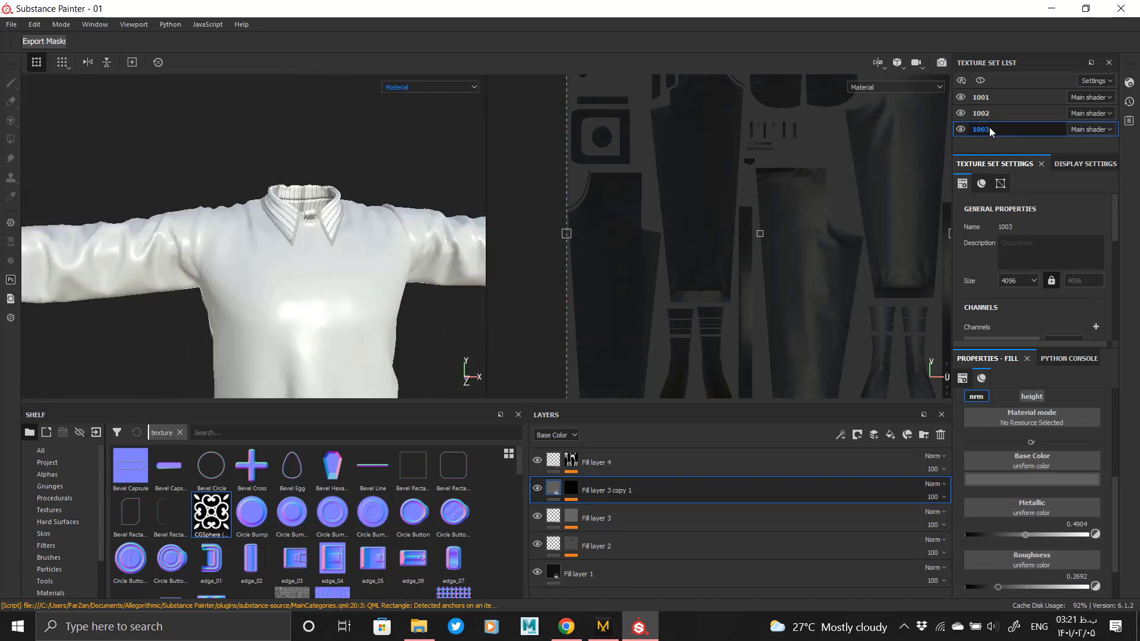
click(960, 113)
alt+middle_drag(391, 201, 386, 83)
alt+right_drag(384, 226, 427, 252)
alt+drag(330, 165, 537, 188)
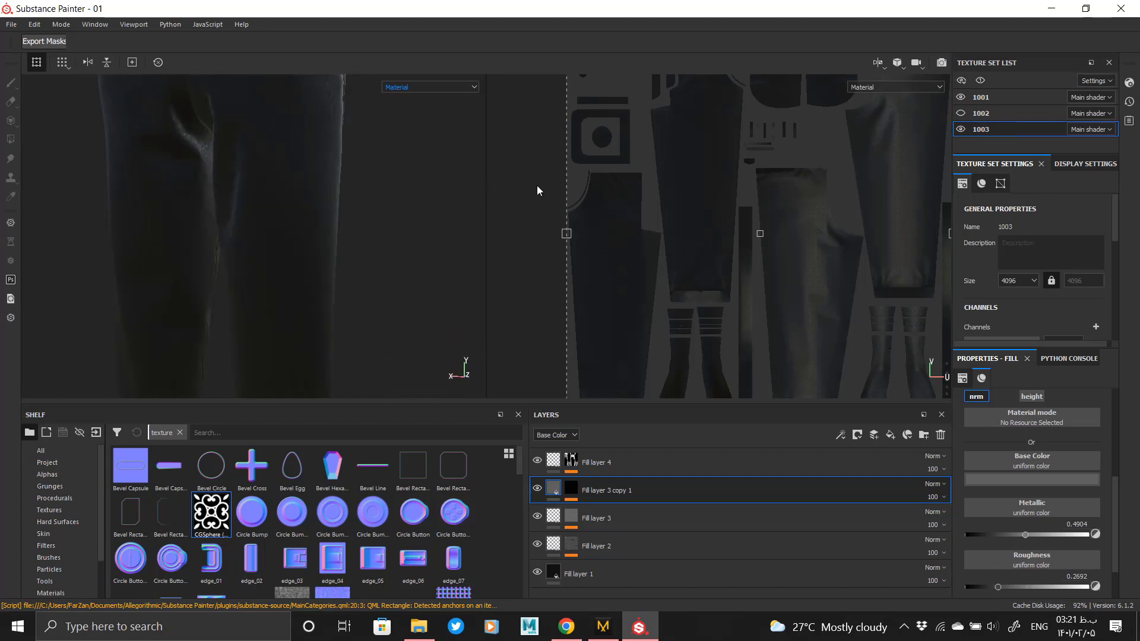
shift+right_drag(537, 188, 412, 208)
alt+middle_drag(332, 119, 333, 257)
alt+right_drag(296, 270, 346, 305)
alt+drag(346, 305, 284, 266)
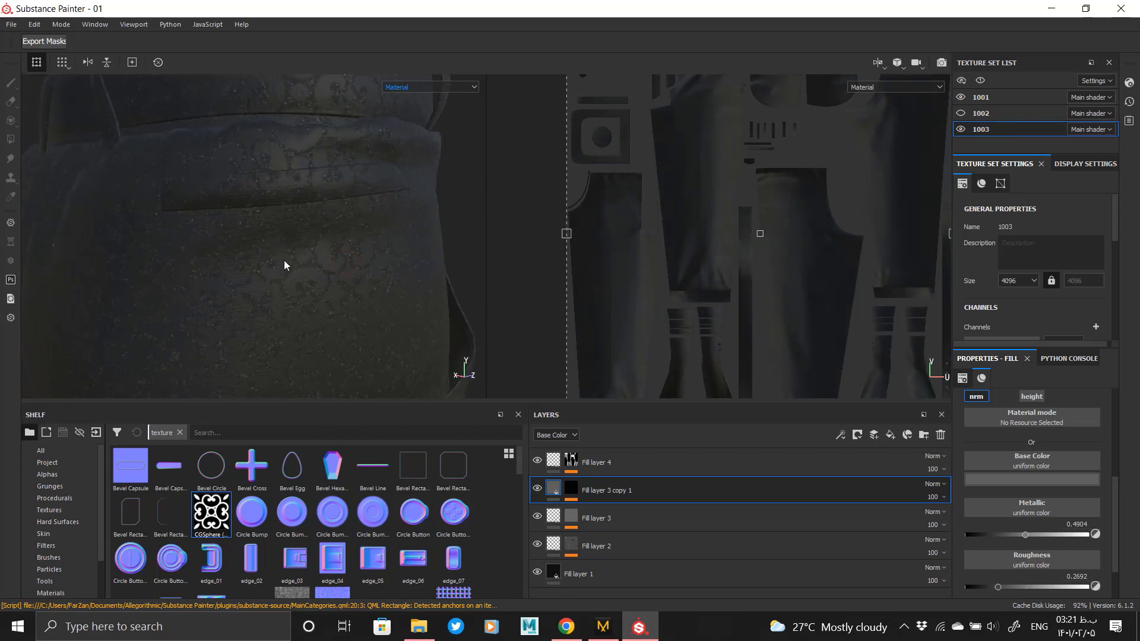
- Create a layer folder and move all the fill layers, from Fill layer 4 to Fill layer 1, into it
click(643, 467)
click(923, 435)
click(661, 481)
scroll(629, 552, down, 2)
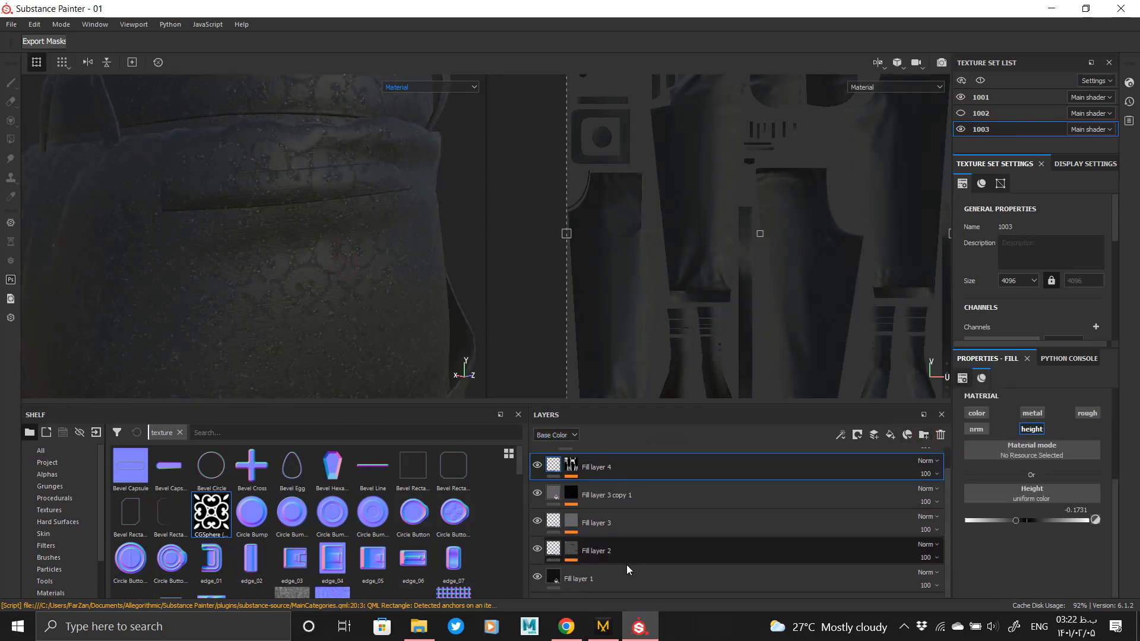
shift+click(625, 575)
mouse_move(610, 492)
mouse_down()
mouse_move(604, 568)
mouse_move(597, 462)
mouse_up()
- Add a white mask to Folder 1, with the belt area of the trousers in view
alt+drag(325, 251, 147, 204)
alt+right_drag(148, 203, 147, 163)
alt+middle_drag(147, 163, 214, 196)
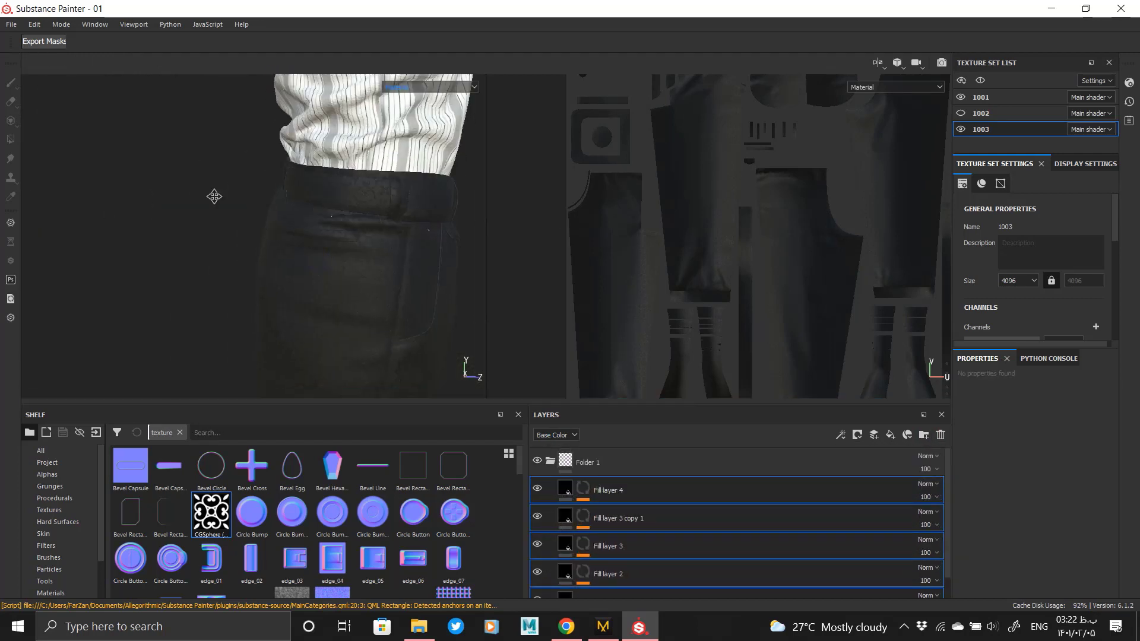
alt+right_drag(214, 196, 291, 219)
alt+middle_drag(290, 219, 333, 284)
alt+drag(333, 284, 282, 270)
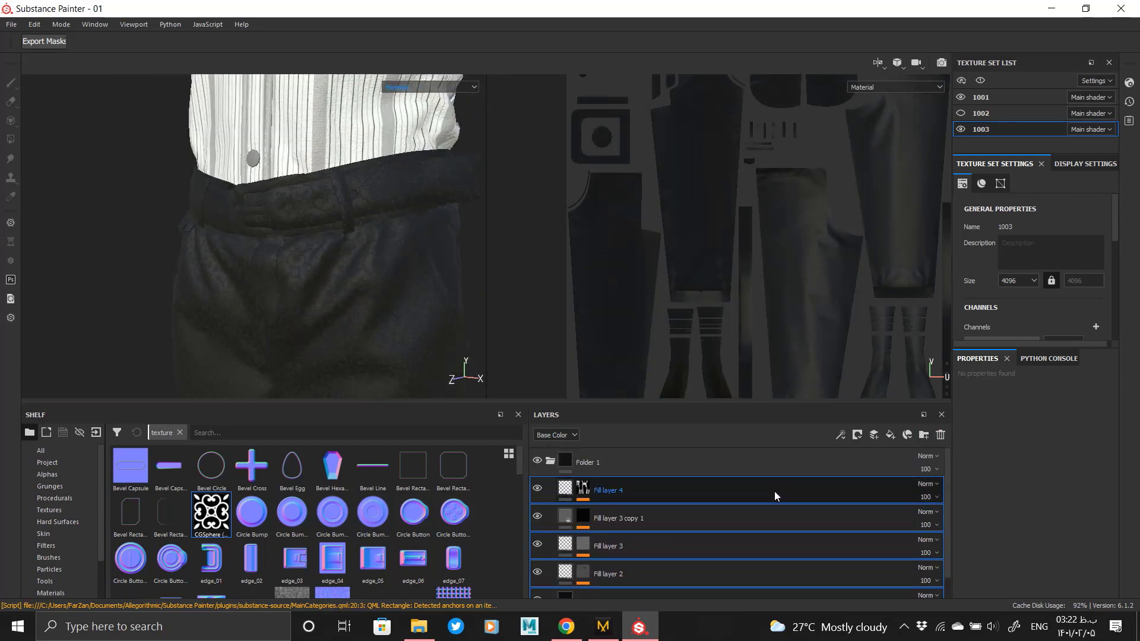
click(745, 463)
mouse_move(588, 5)
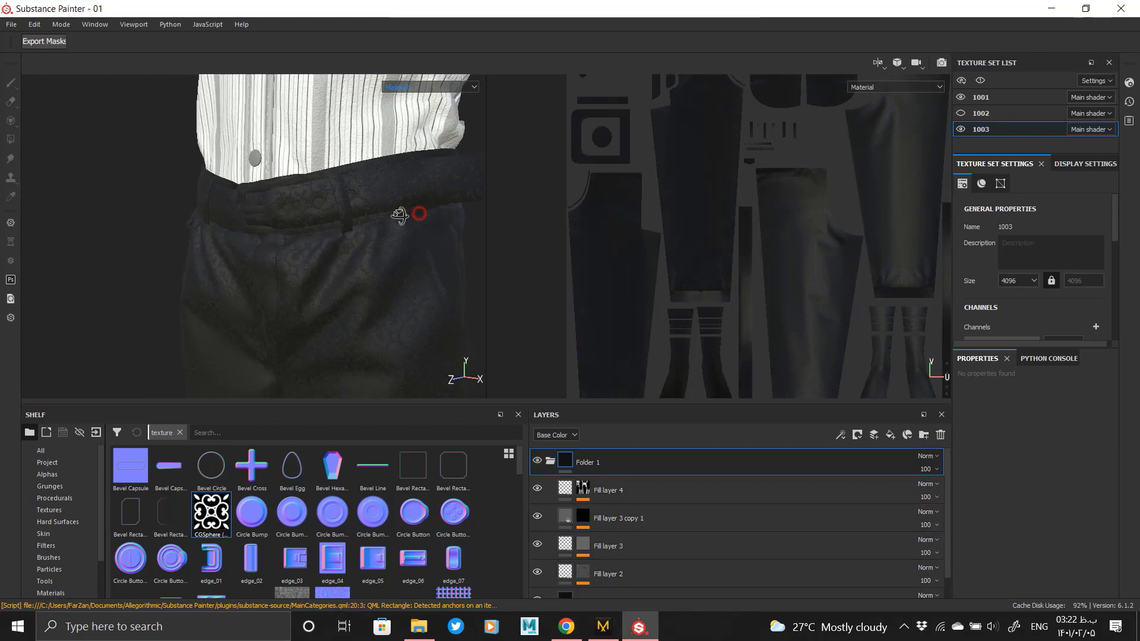
right_click(579, 464)
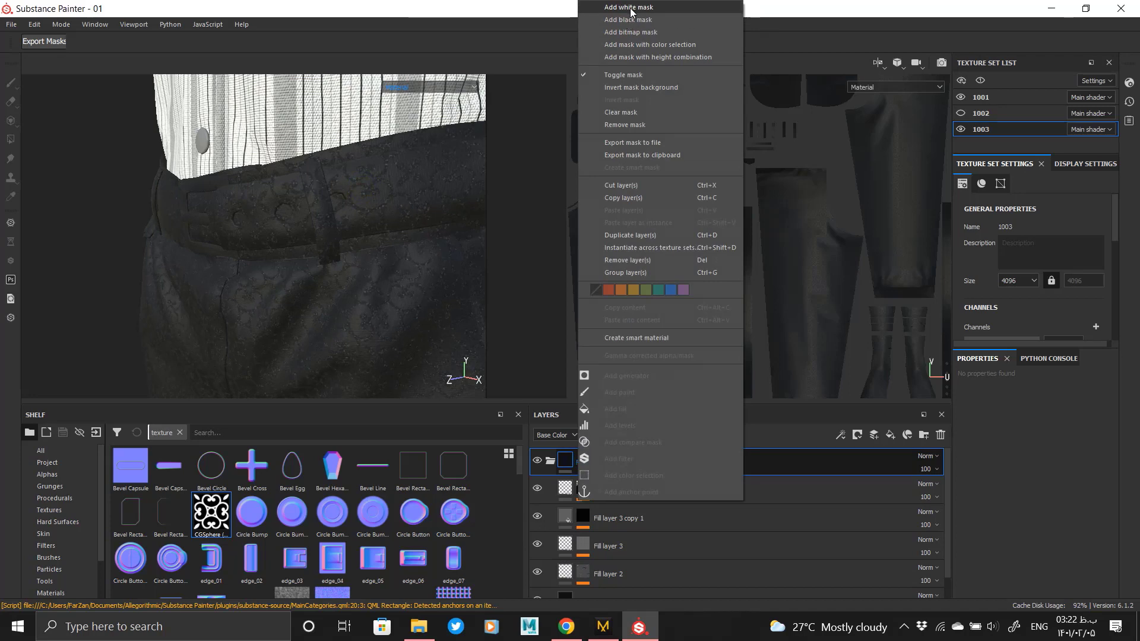
click(630, 11)
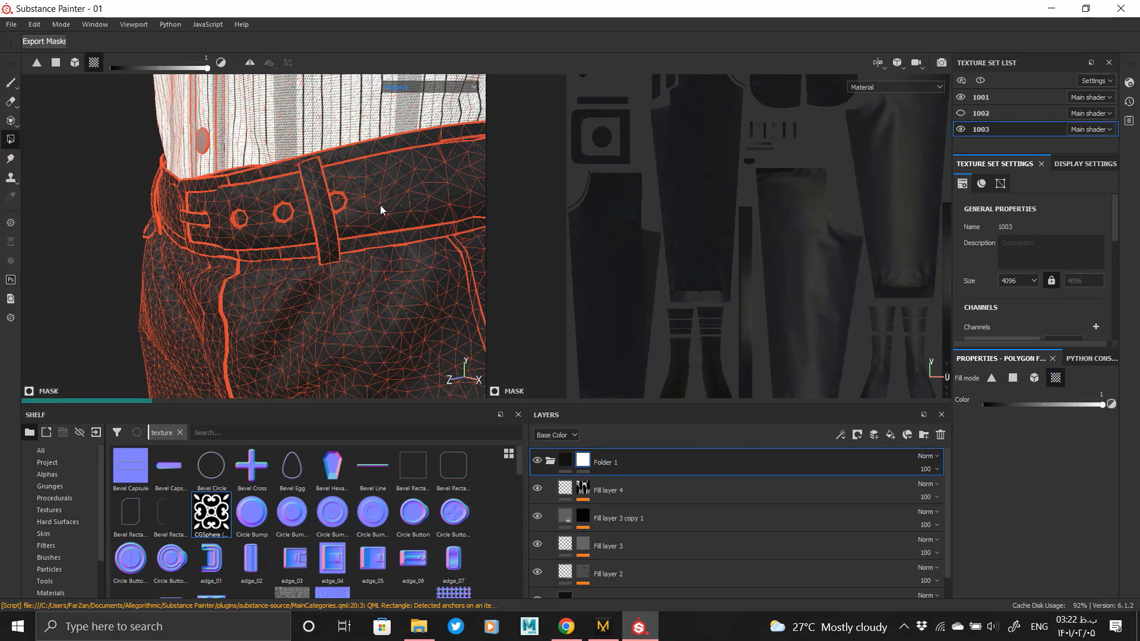
- Mask out both belt strips from Folder 1 using UV chunk fill with value 0
drag(1051, 401, 979, 401)
click(363, 225)
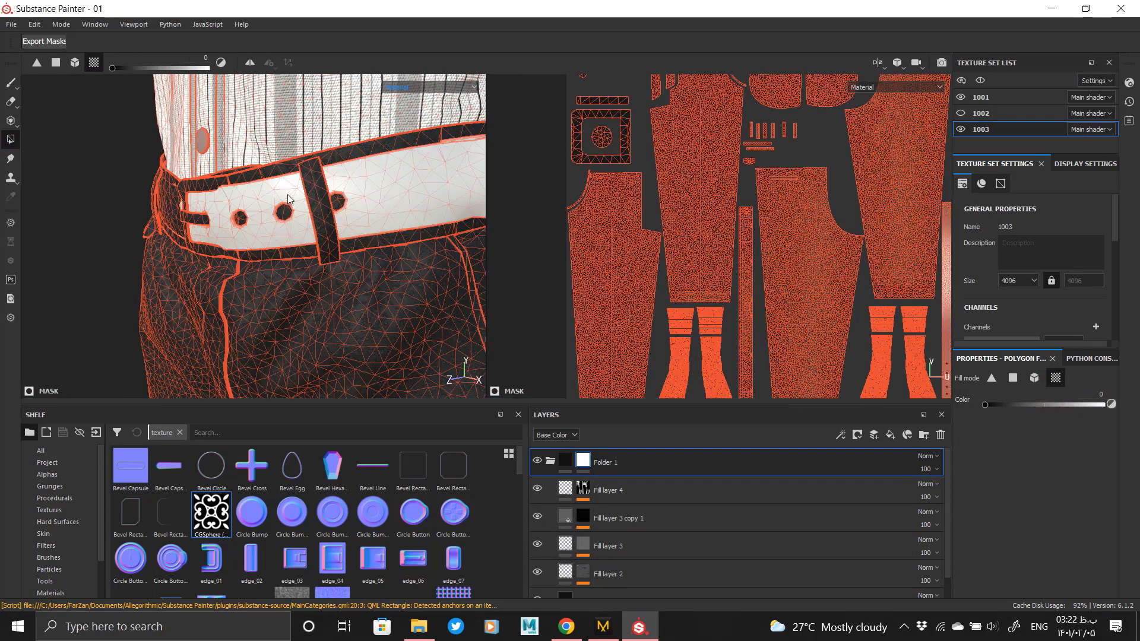
alt+drag(267, 218, 367, 198)
click(341, 205)
click(330, 208)
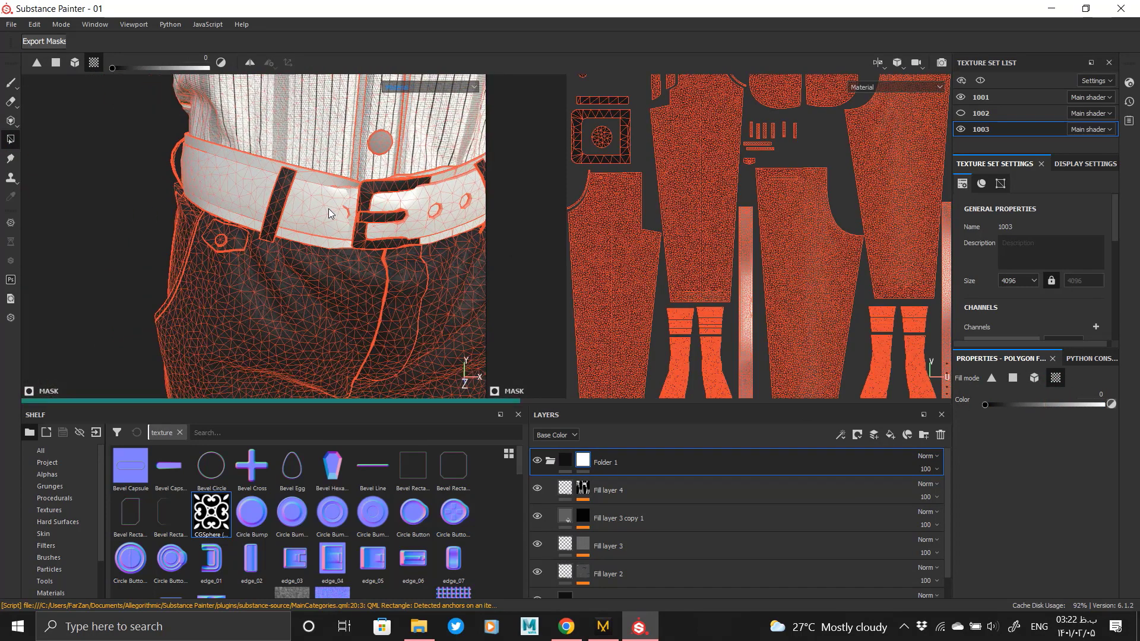
click(744, 290)
- Inspect the masked-out belt, its loops and the buckle all around the waist
alt+middle_drag(376, 197, 393, 228)
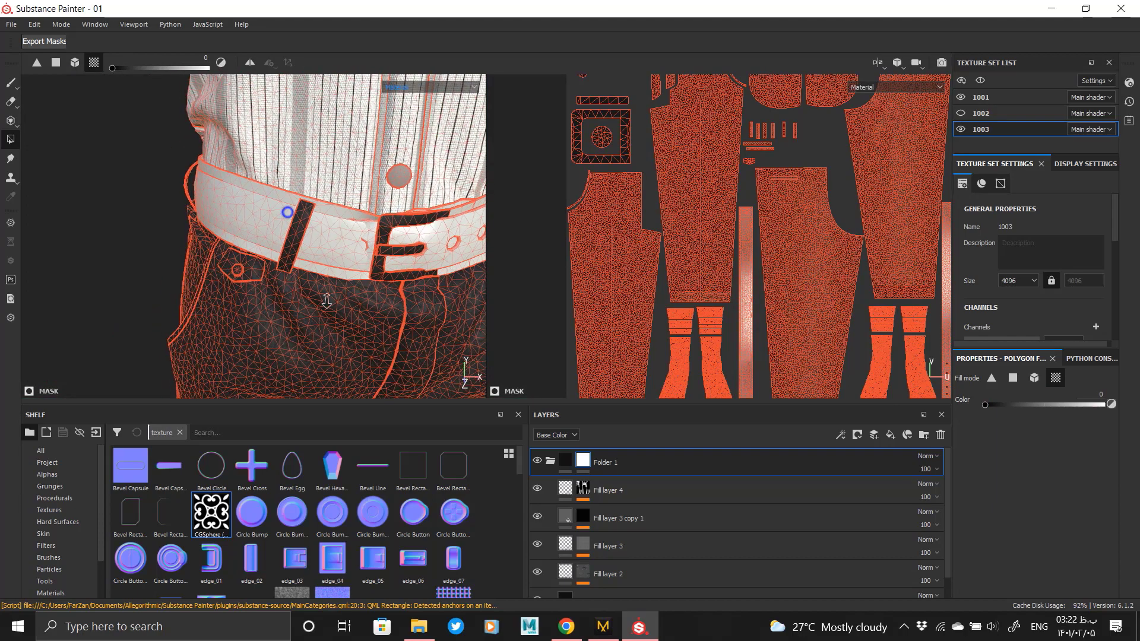
alt+right_drag(394, 228, 433, 228)
alt+drag(196, 208, 397, 239)
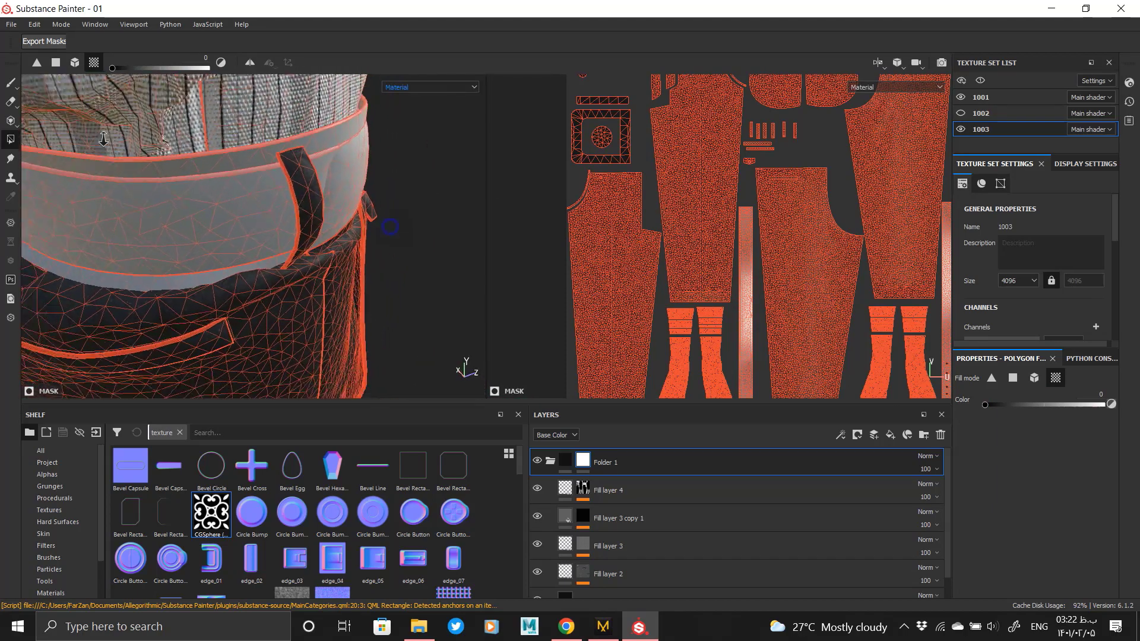
alt+right_drag(389, 229, 314, 196)
alt+drag(280, 167, 434, 155)
alt+drag(244, 168, 528, 207)
alt+middle_drag(344, 166, 223, 208)
alt+right_drag(222, 208, 260, 208)
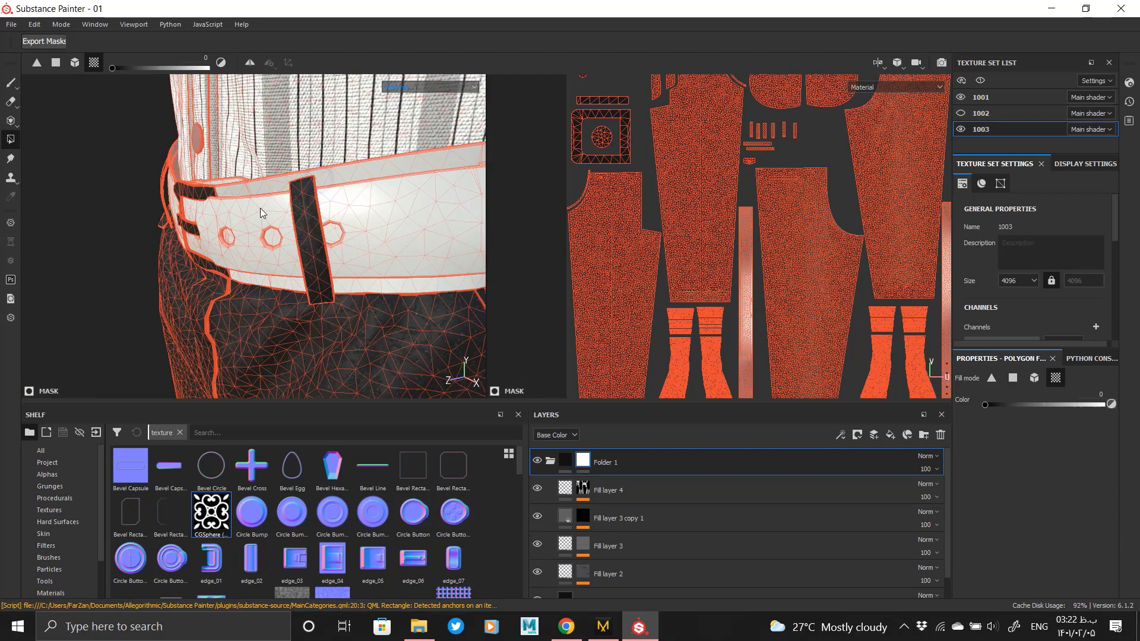
alt+drag(208, 213, 285, 218)
- Restore one belt strip in Folder 1's mask with fill value 1 and locate its UV island beside the trouser pieces
key(x)
alt+middle_drag(688, 244, 654, 249)
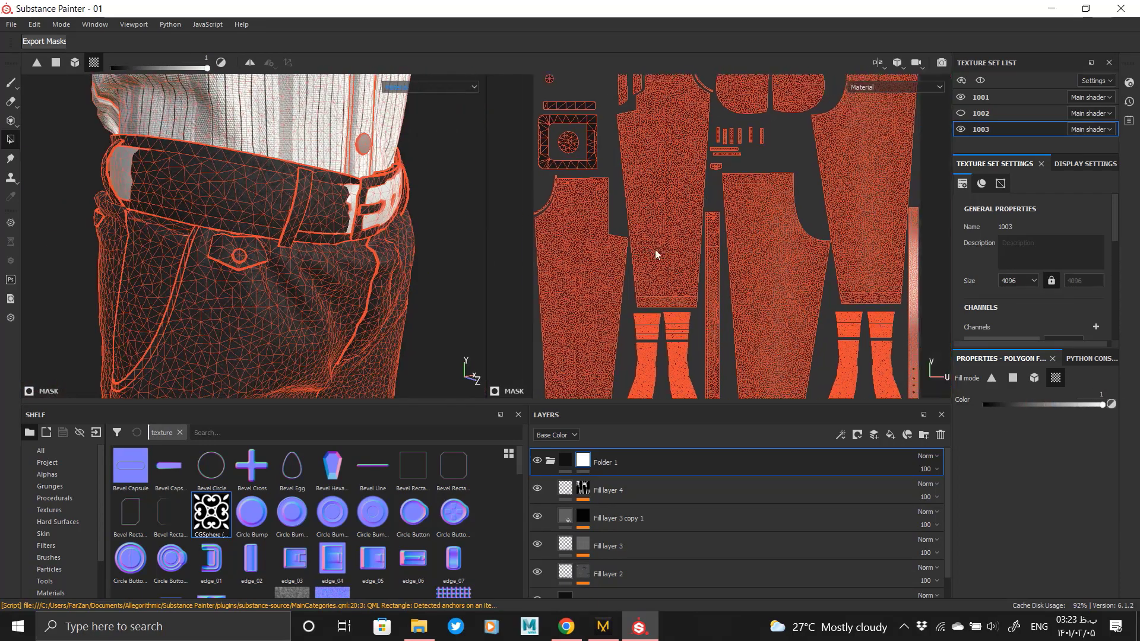
alt+right_drag(654, 250, 721, 267)
alt+middle_drag(736, 308, 641, 119)
alt+middle_drag(938, 371, 811, 230)
alt+middle_drag(791, 98, 695, 389)
alt+middle_drag(659, 106, 683, 276)
alt+middle_drag(531, 159, 837, 211)
alt+middle_drag(711, 366, 698, 76)
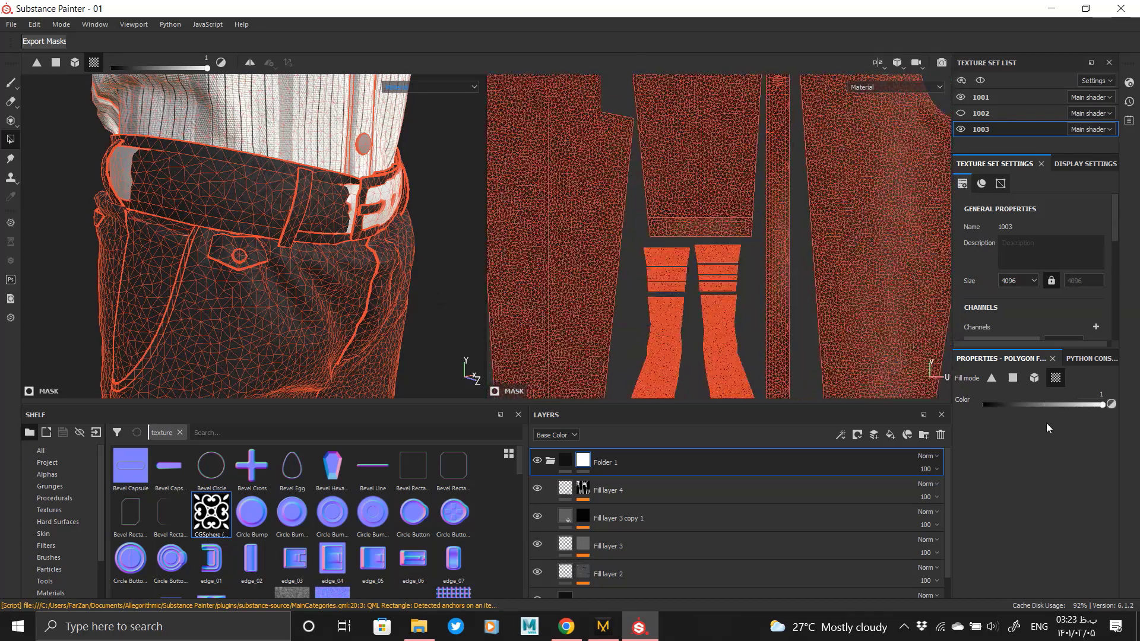
alt+right_drag(672, 229, 641, 196)
alt+middle_drag(782, 150, 686, 123)
drag(673, 84, 672, 86)
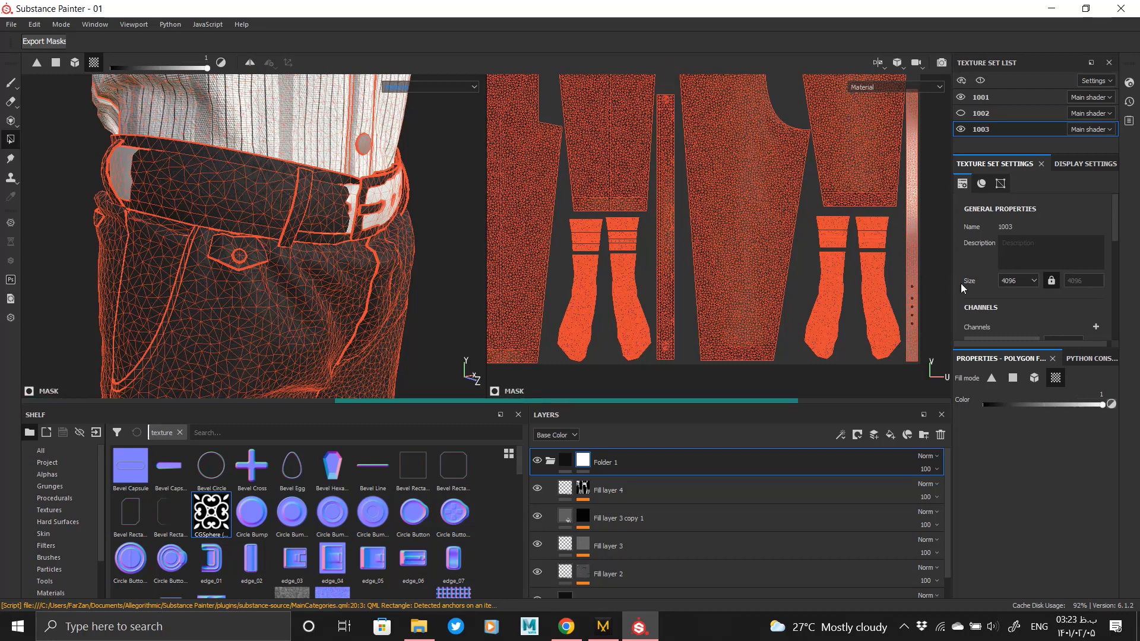
- Mask out the restored belt strip in the UV layout using polygon fill with value 0
click(1012, 379)
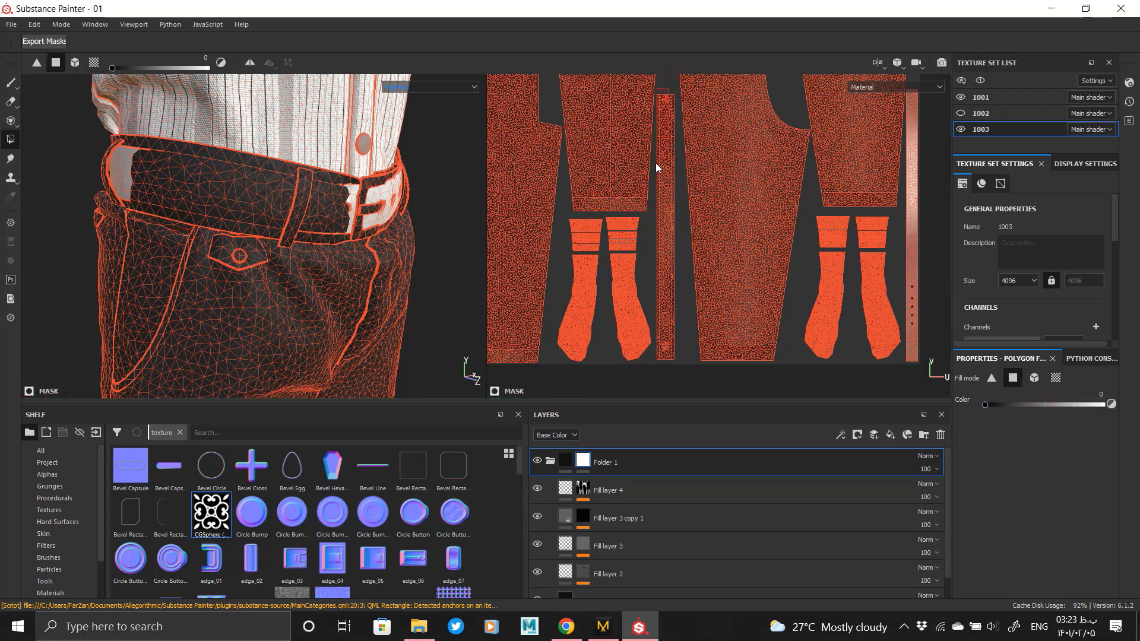
drag(656, 164, 660, 210)
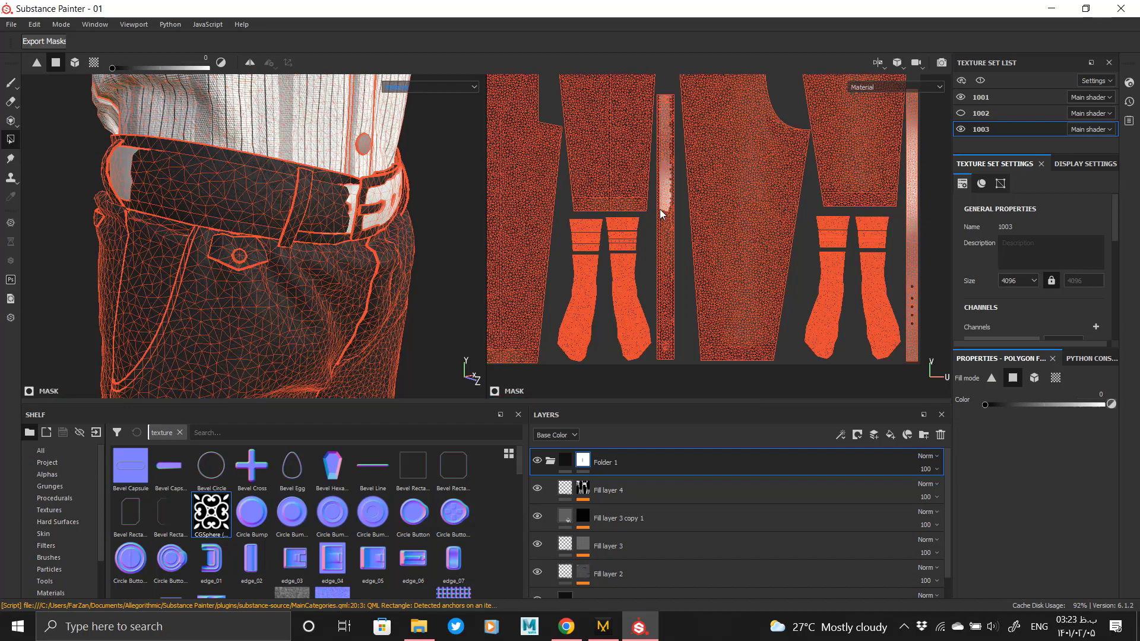
drag(678, 364, 657, 208)
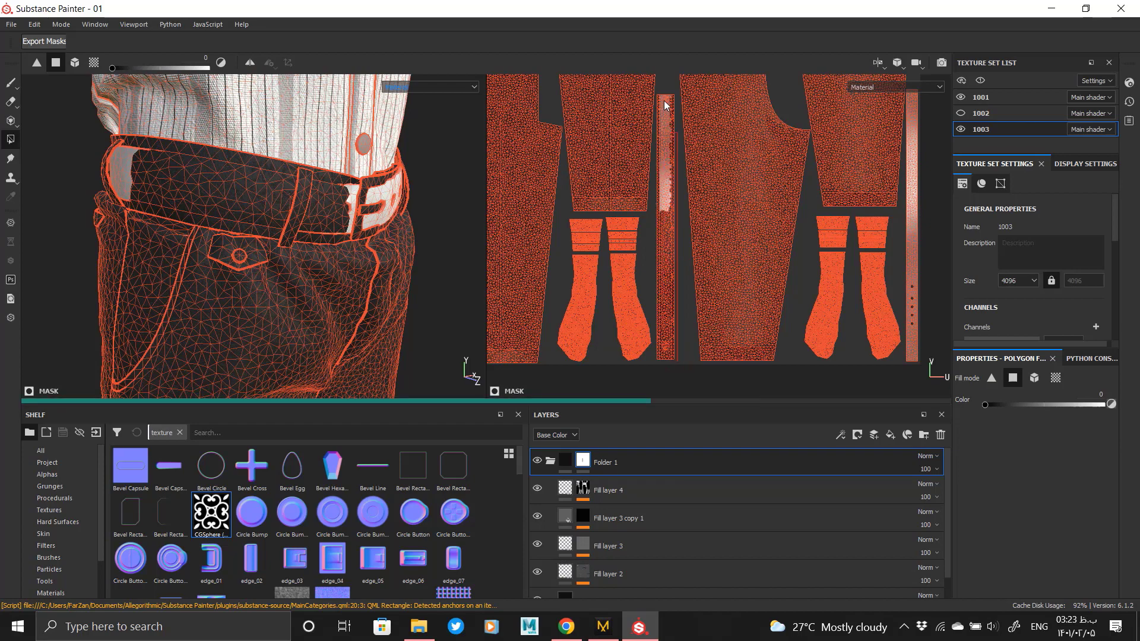
drag(659, 96, 657, 95)
alt+middle_drag(671, 209, 697, 300)
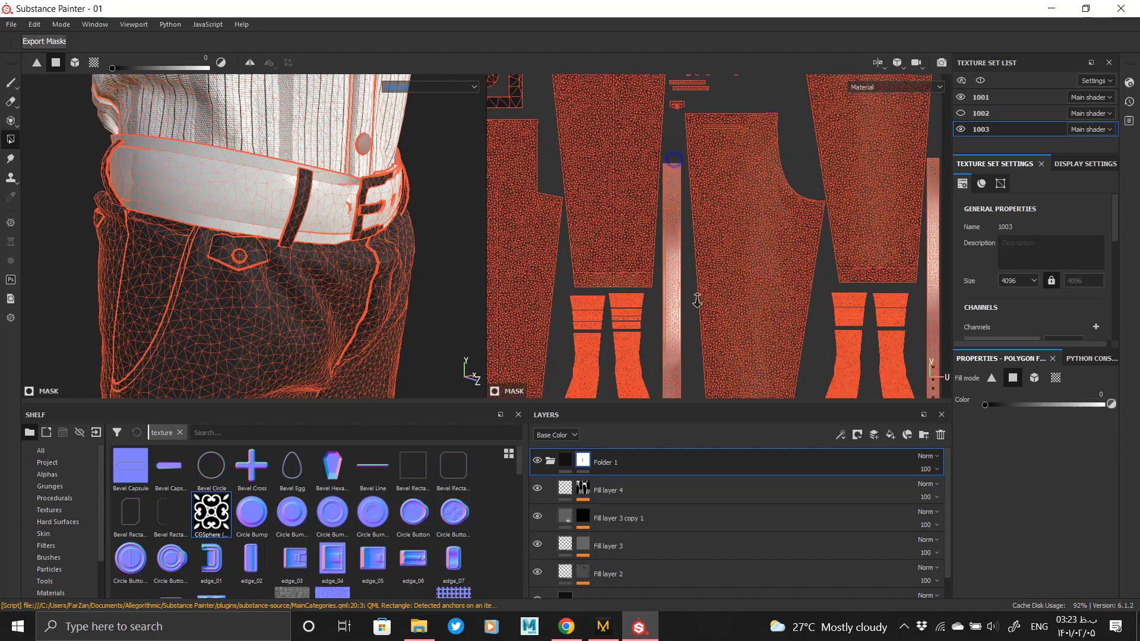
scroll(697, 301, up, 3)
alt+middle_drag(677, 105, 684, 176)
alt+middle_drag(685, 368, 689, 89)
- Check the belt from the back and front, and undo the last polygon fill on the strip
alt+drag(307, 224, 418, 222)
alt+drag(83, 326, 427, 218)
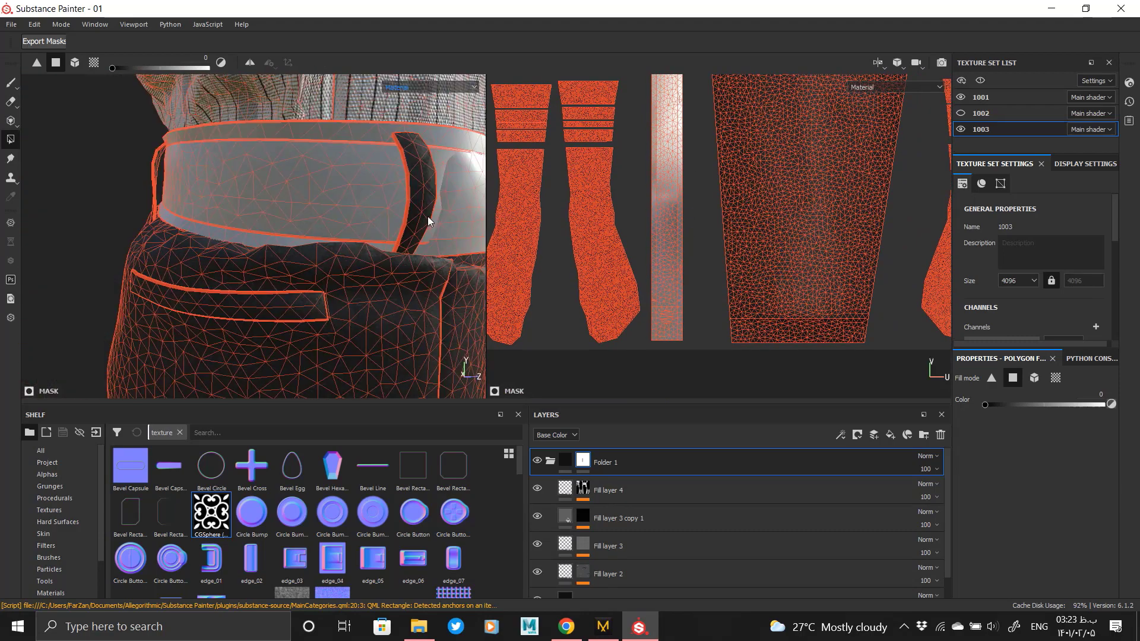
alt+right_drag(428, 217, 184, 194)
alt+drag(425, 237, 178, 209)
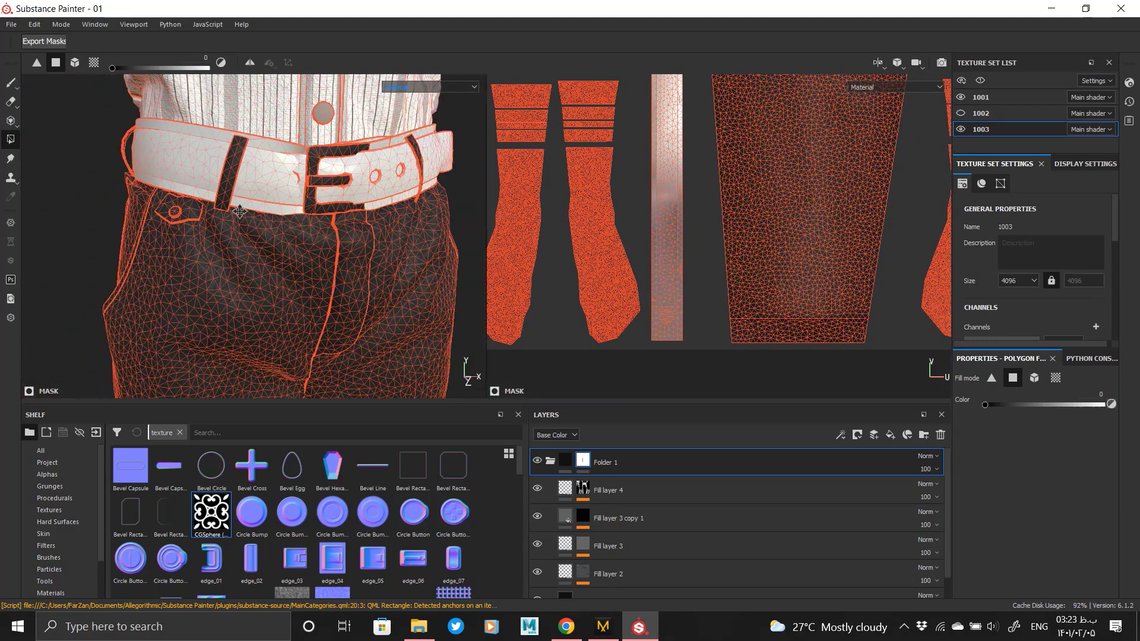
alt+right_drag(178, 208, 333, 263)
alt+drag(333, 262, 308, 218)
alt+right_drag(308, 218, 0, 140)
key(ctrl+z)
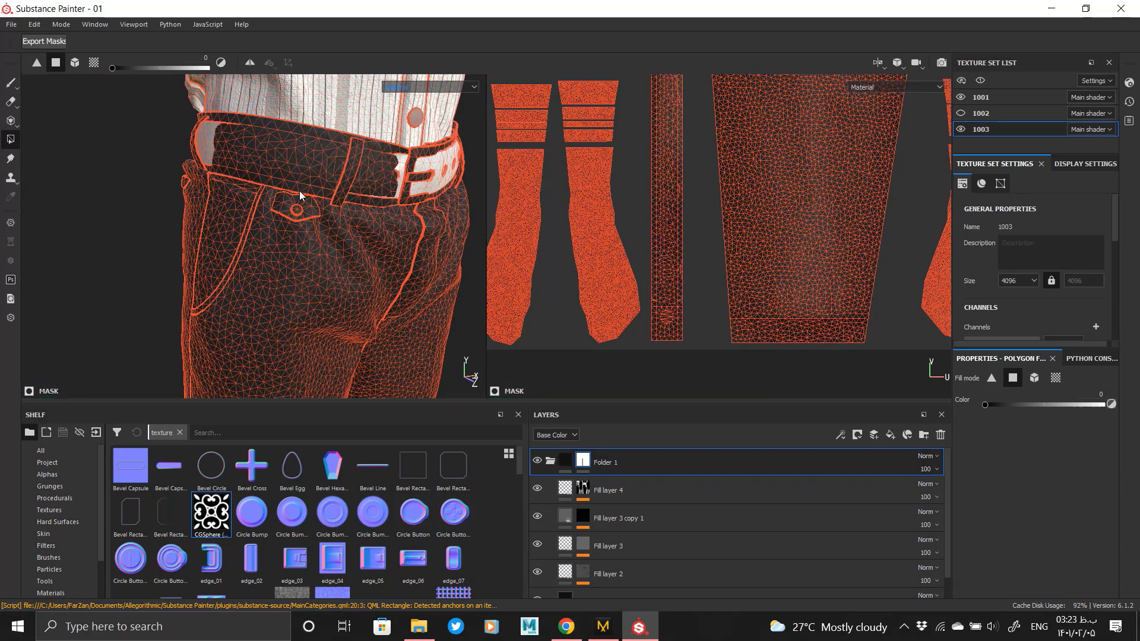
- Restore the ragged belt strip island beside the trouser pieces in Folder 1's mask using triangle fill with value 1
alt+drag(300, 191, 237, 196)
alt+right_drag(237, 196, 376, 300)
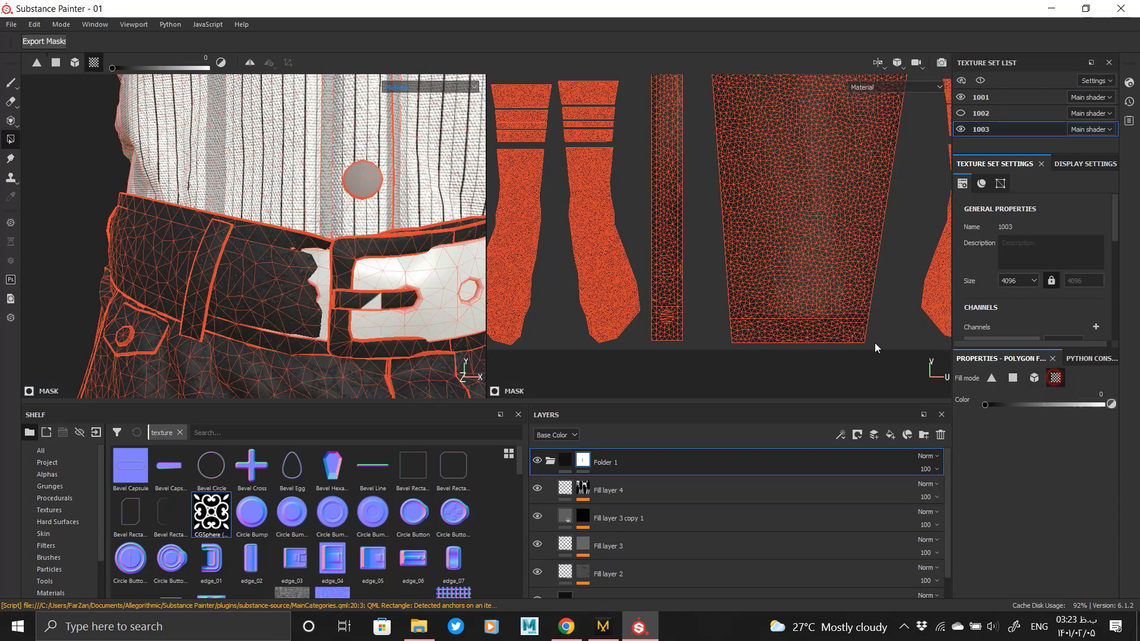
alt+drag(385, 293, 534, 301)
scroll(288, 273, down, 3)
alt+drag(338, 297, 436, 296)
alt+middle_drag(694, 121, 640, 295)
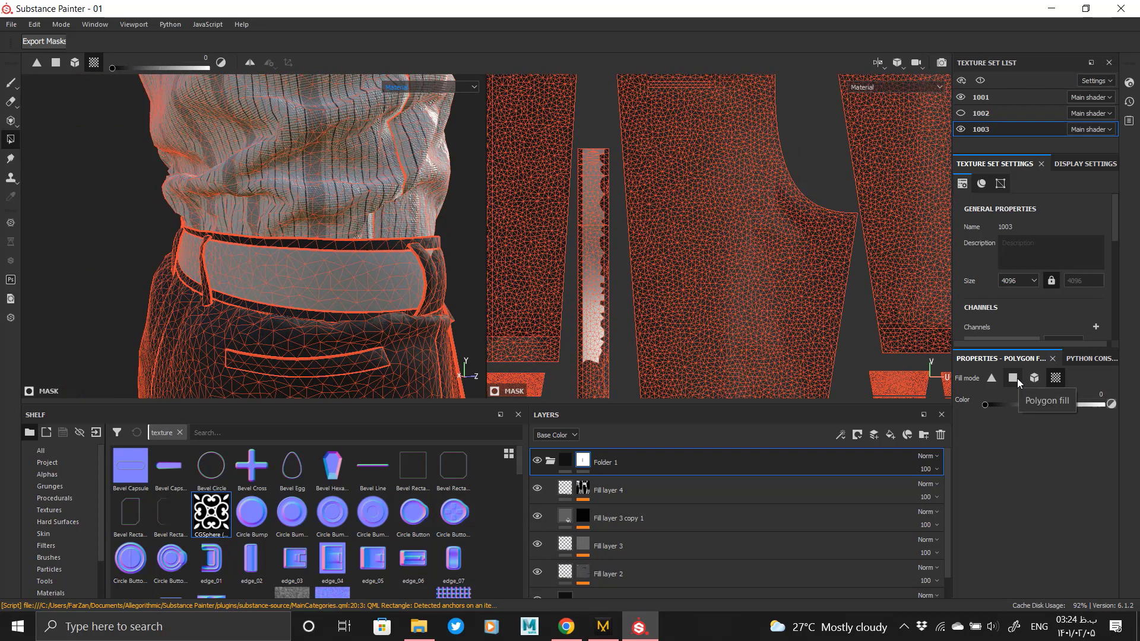
click(1000, 381)
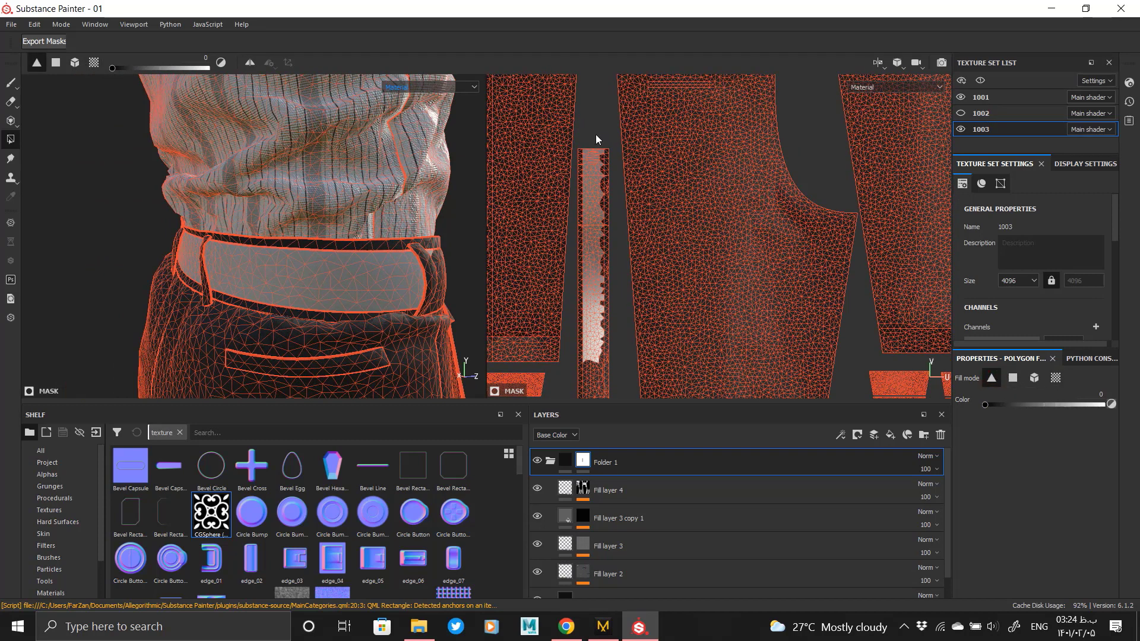
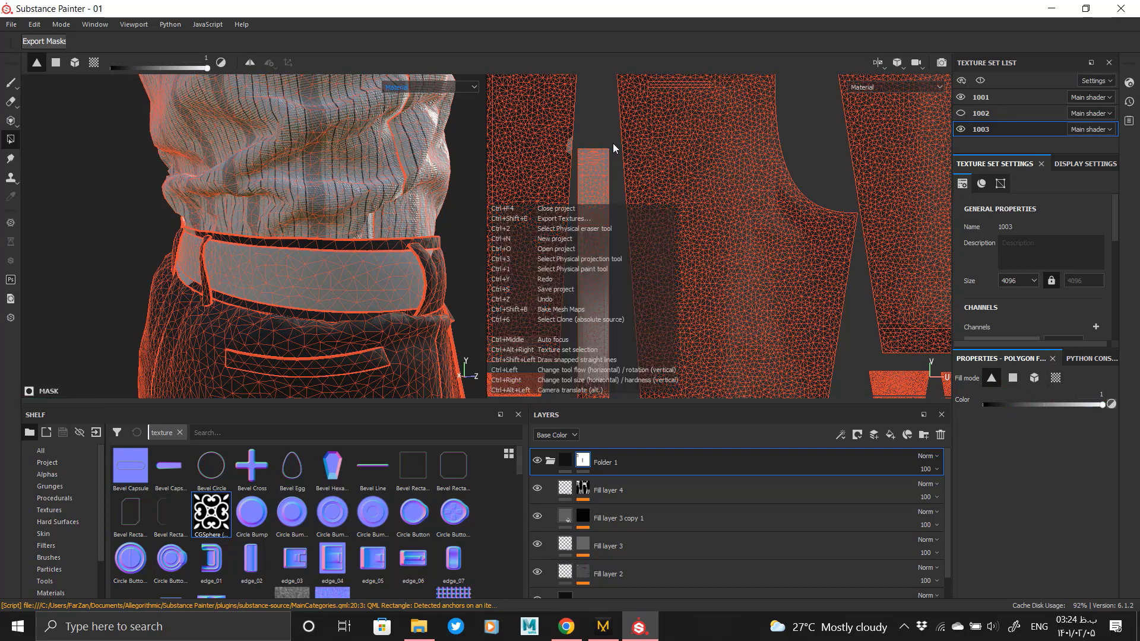
key(ctrl+z)
drag(612, 144, 574, 262)
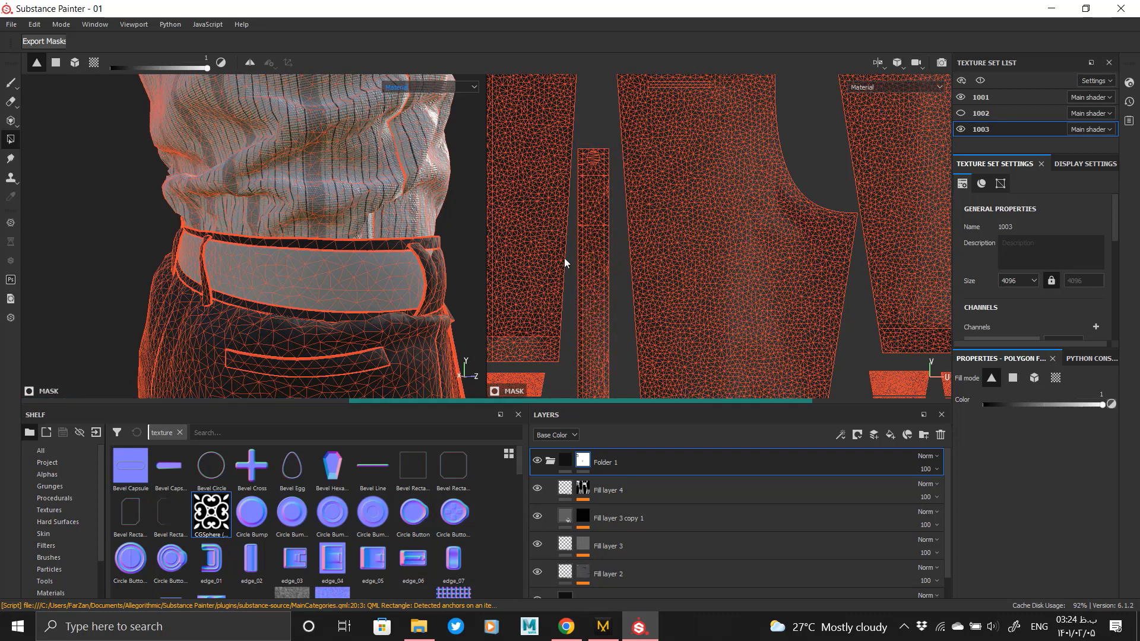
- Inspect the belt's buckle, holes, loops and edges in the material view without the mask wireframe
click(568, 463)
alt+drag(380, 258, 237, 186)
alt+right_drag(349, 255, 293, 265)
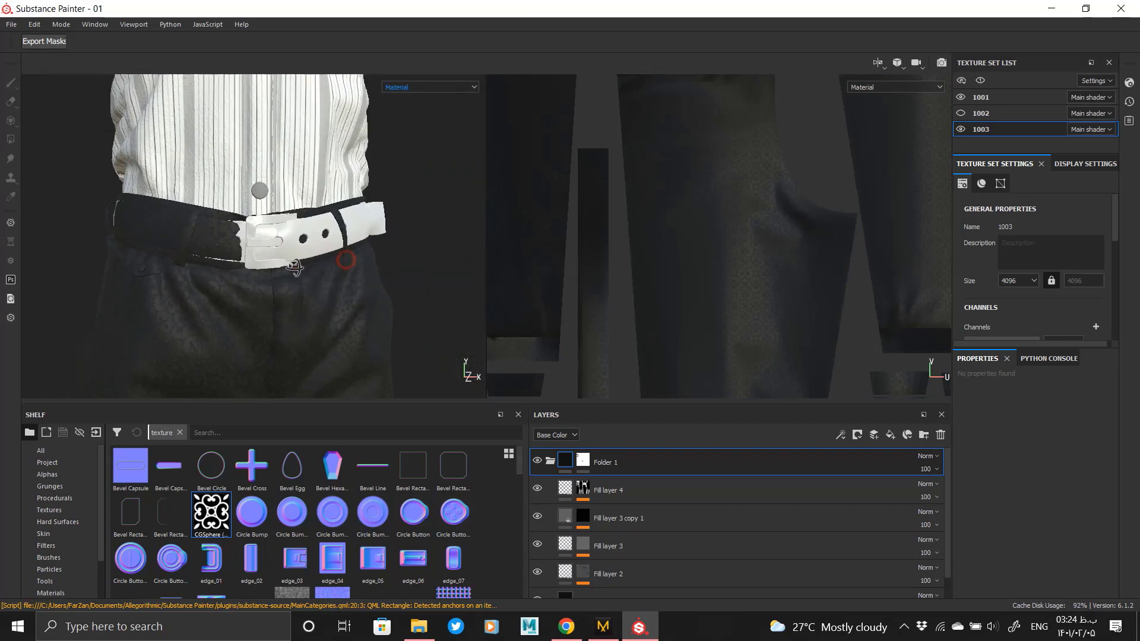
alt+drag(356, 250, 309, 240)
alt+right_drag(310, 241, 334, 435)
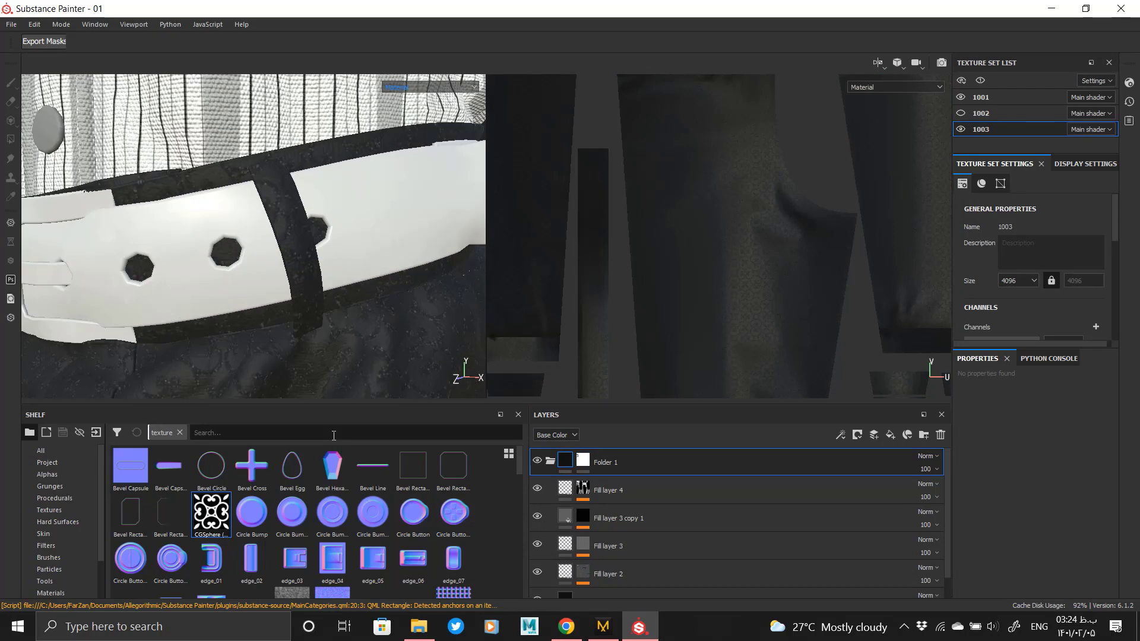
alt+drag(233, 280, 292, 295)
alt+right_drag(296, 291, 310, 219)
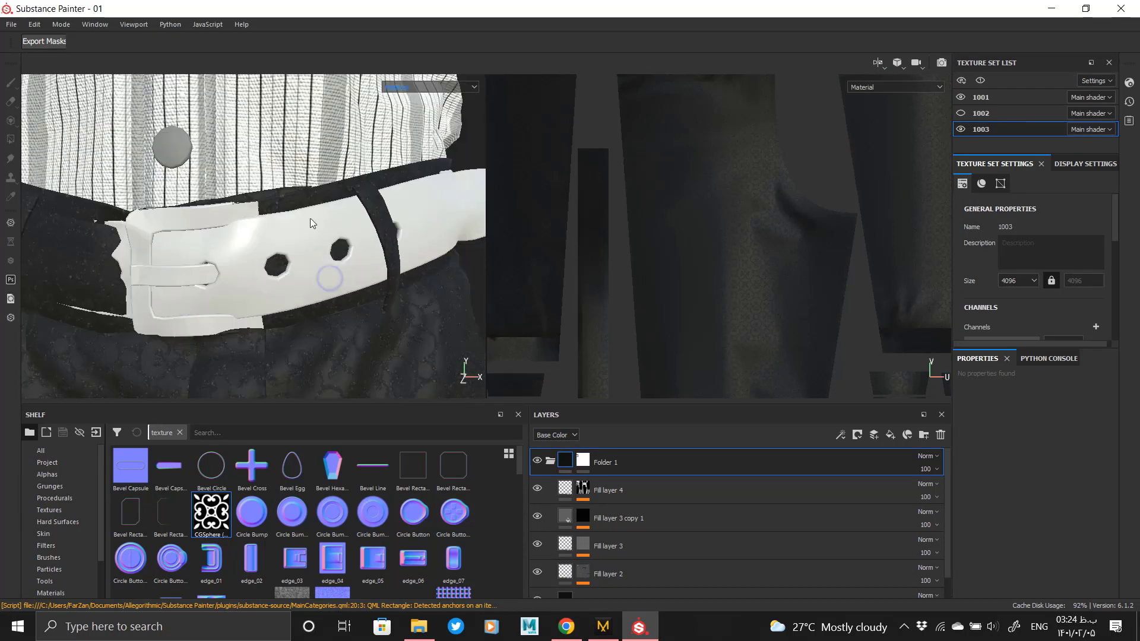
alt+drag(237, 241, 331, 248)
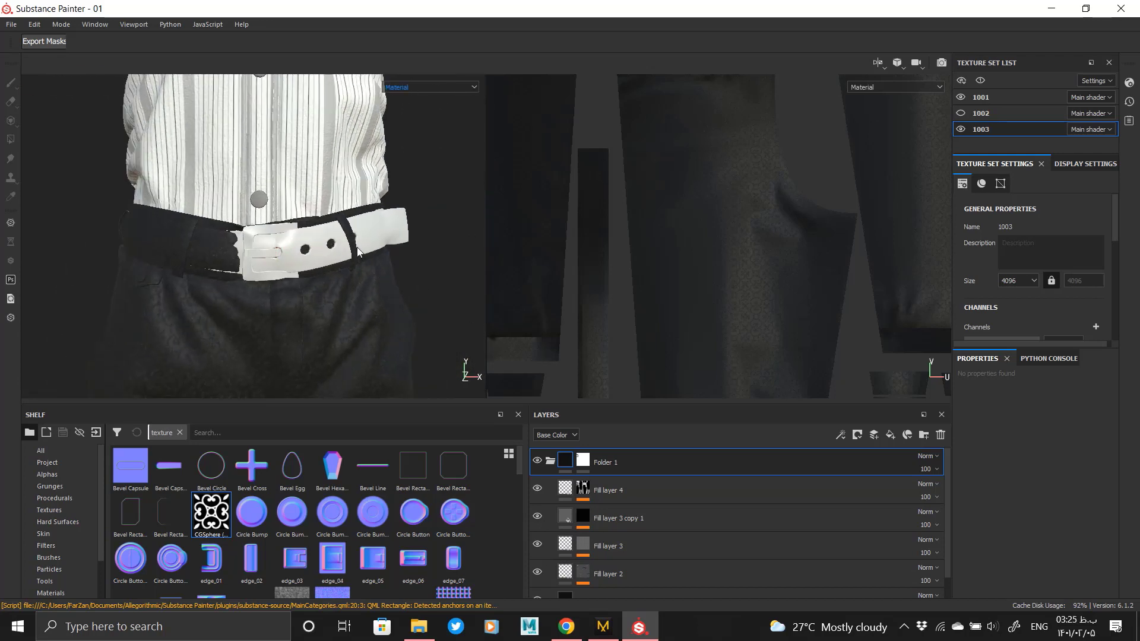
alt+right_drag(358, 252, 290, 297)
alt+middle_drag(291, 296, 326, 229)
- Mask the back pocket welt out of Folder 1 using UV chunk fill with value 0
click(581, 465)
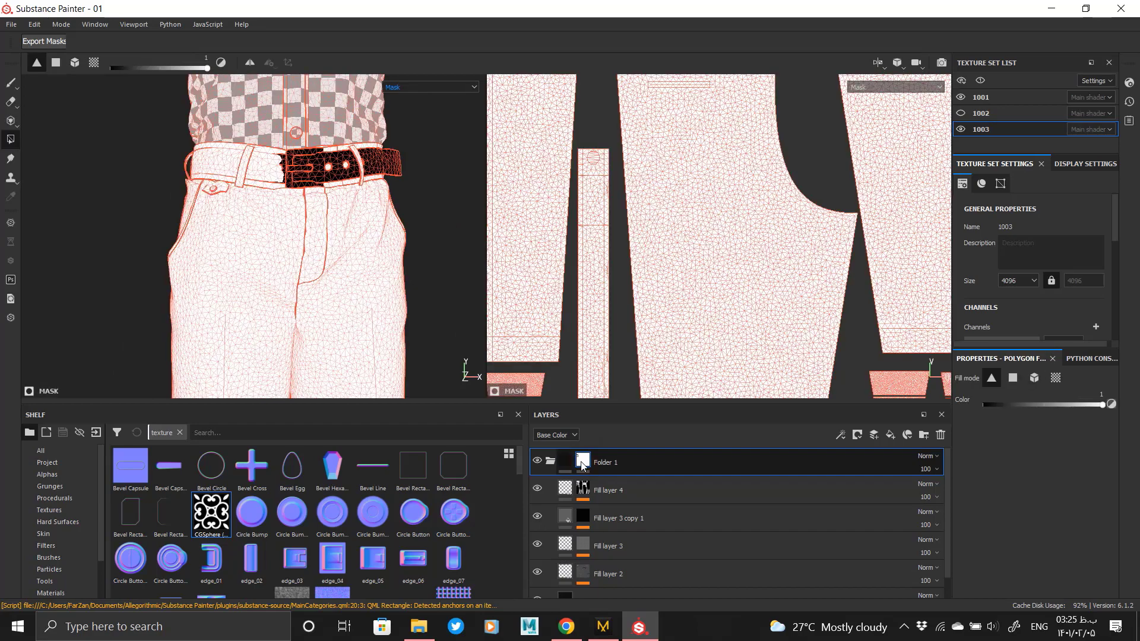
alt+drag(303, 315, 363, 289)
alt+right_drag(321, 291, 141, 266)
click(351, 238)
alt+drag(141, 266, 300, 193)
alt+middle_drag(300, 193, 167, 133)
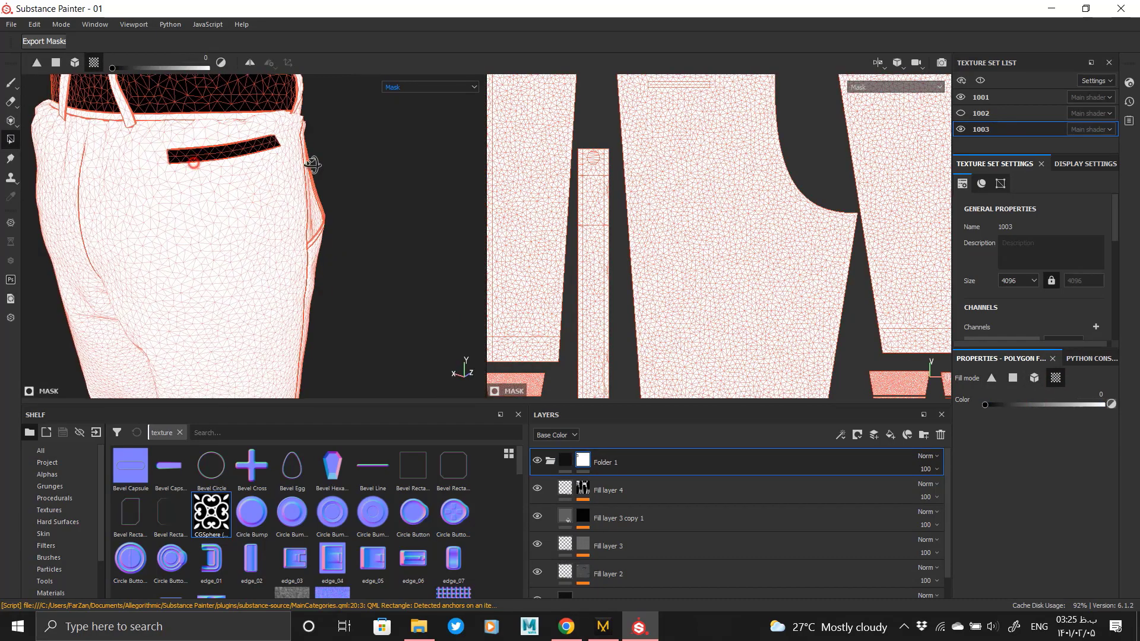
- Try to mask out the other back pocket welt in Folder 1's mask using UV chunk fill with value 0
alt+drag(313, 165, 386, 160)
alt+middle_drag(386, 160, 229, 178)
alt+right_drag(230, 178, 258, 232)
click(204, 208)
alt+drag(244, 211, 177, 190)
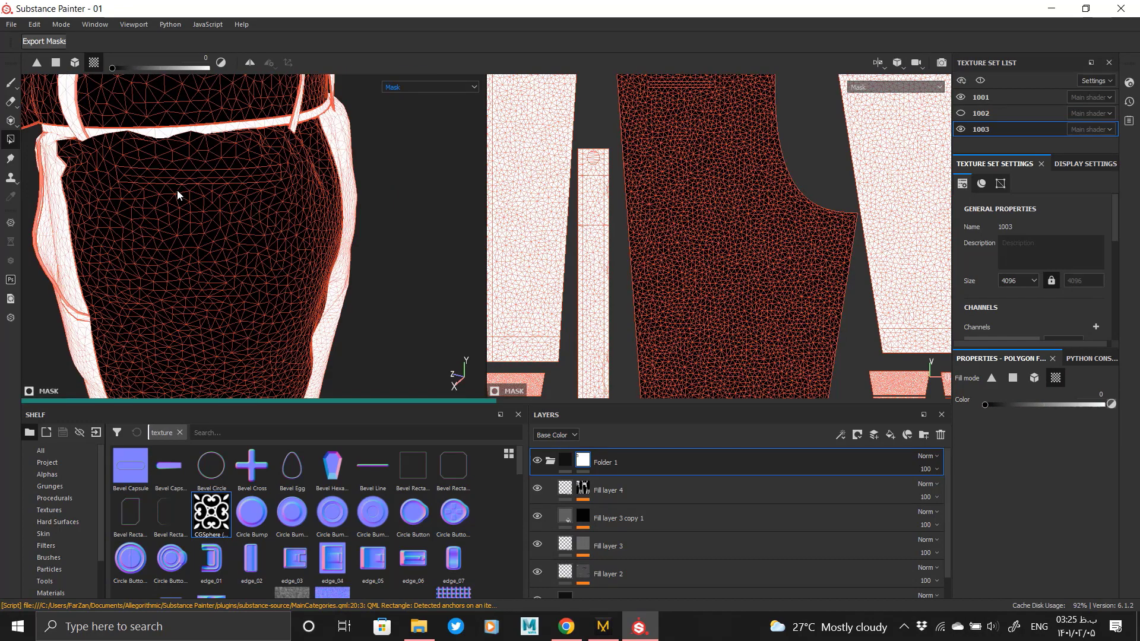
- Examine the textured trousers from several sides, from the waist down to the cuffs and socks
click(565, 463)
alt+right_drag(177, 213, 195, 273)
alt+drag(195, 273, 380, 181)
alt+middle_drag(380, 181, 364, 209)
alt+right_drag(364, 209, 194, 239)
alt+drag(193, 239, 297, 231)
alt+middle_drag(296, 232, 350, 204)
alt+right_drag(350, 205, 237, 244)
alt+middle_drag(238, 243, 234, 94)
alt+drag(233, 95, 303, 261)
alt+middle_drag(302, 261, 319, 84)
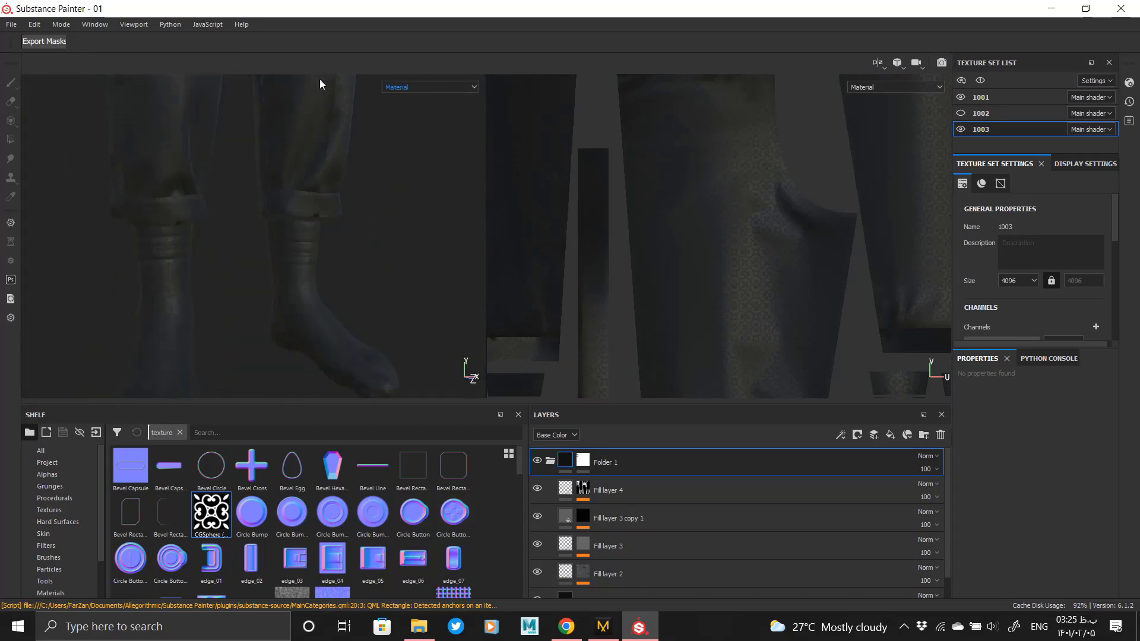
- Mask both socks out of Folder 1 with UV chunk fill at value 0 and check the trousers in the material view
click(582, 460)
alt+middle_drag(382, 341, 366, 259)
drag(416, 353, 240, 159)
alt+drag(340, 201, 267, 214)
drag(226, 313, 122, 223)
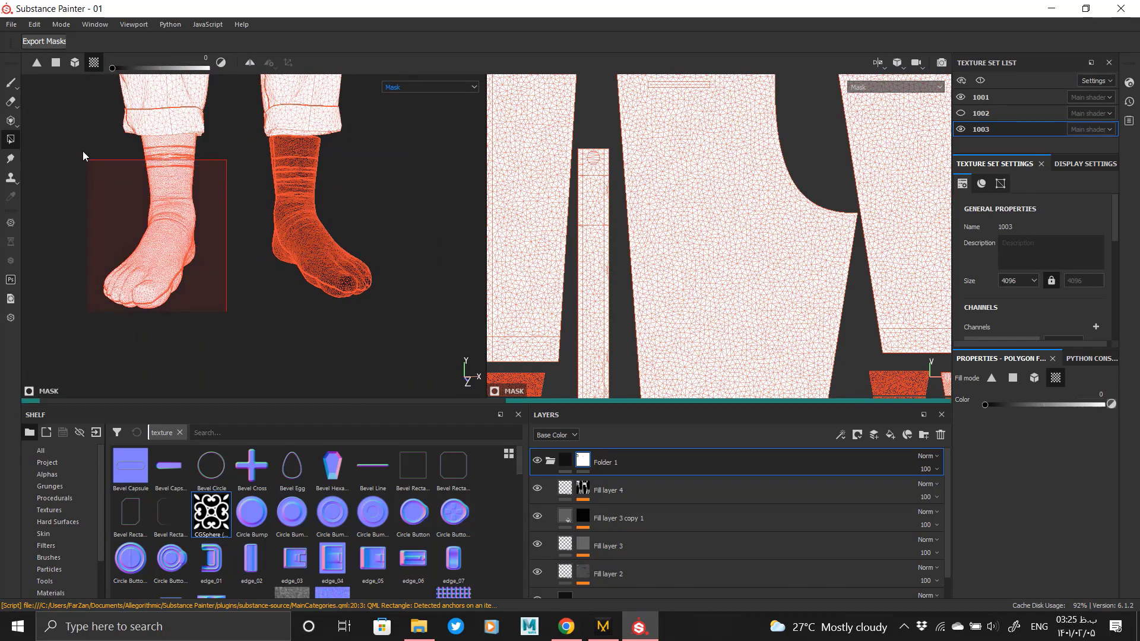
drag(83, 152, 82, 147)
alt+drag(289, 166, 480, 201)
click(565, 460)
alt+middle_drag(368, 166, 344, 336)
alt+drag(343, 336, 284, 249)
alt+right_drag(285, 249, 252, 188)
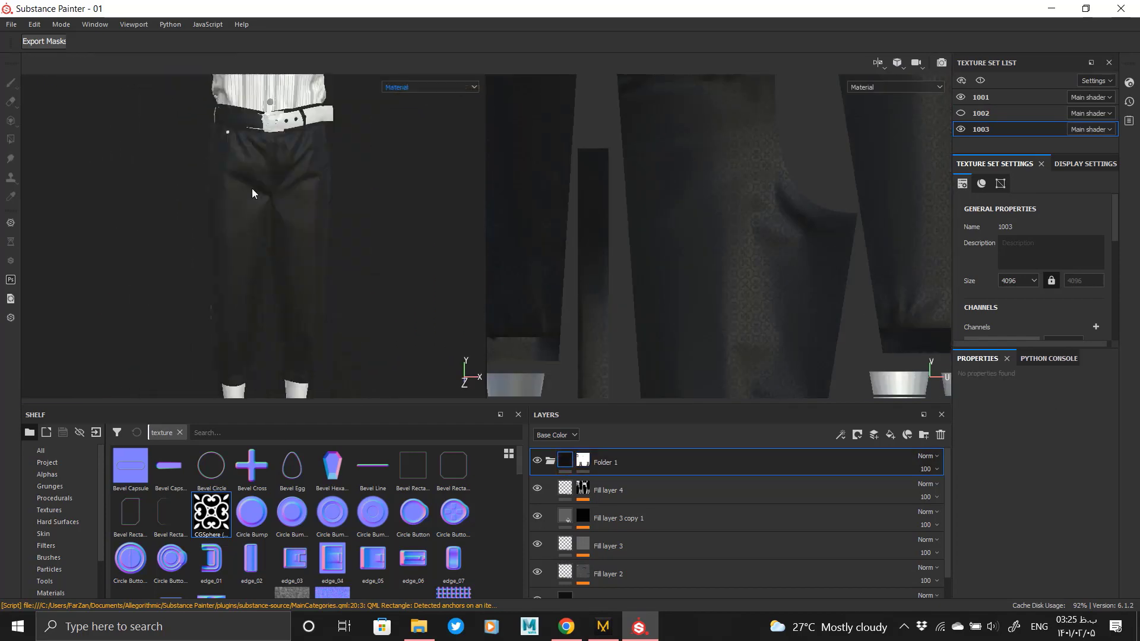
alt+middle_drag(311, 241, 292, 189)
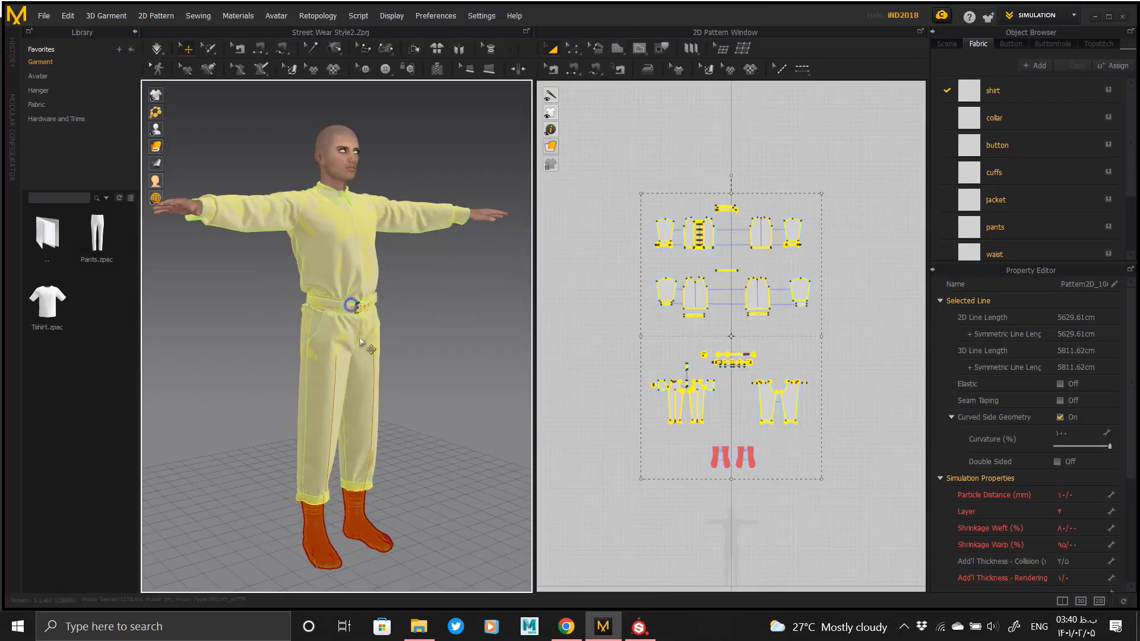
- Clear the pattern selection in Marvelous Designer and examine the belt on the avatar, selecting its pattern
scroll(360, 338, up, 10)
click(363, 336)
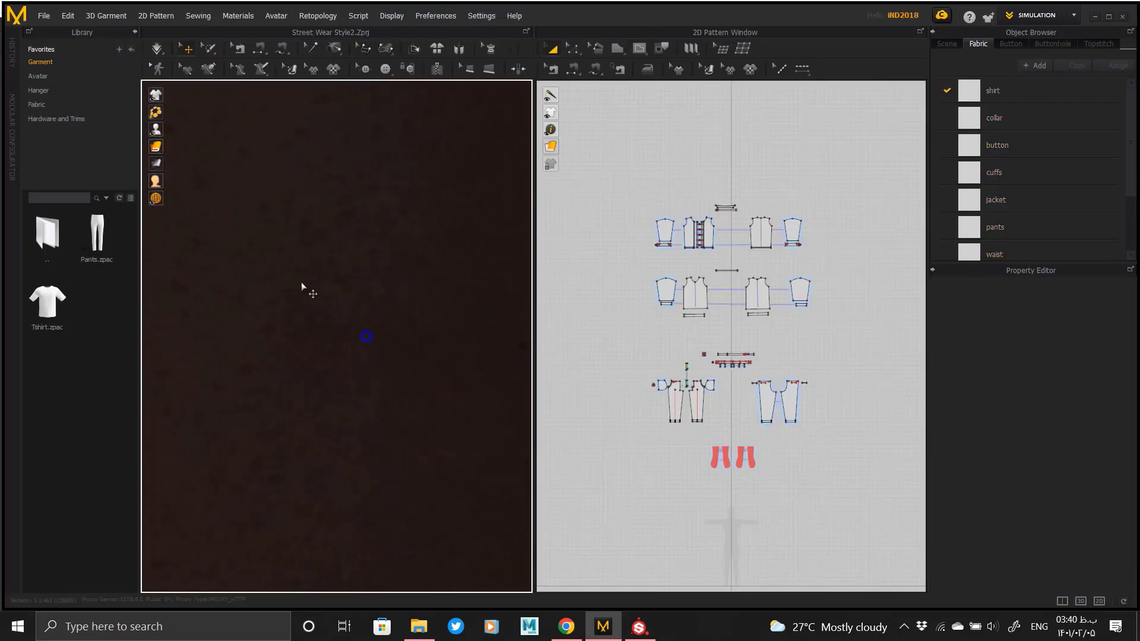
scroll(301, 285, down, 12)
scroll(326, 284, up, 8)
middle_drag(359, 260, 337, 307)
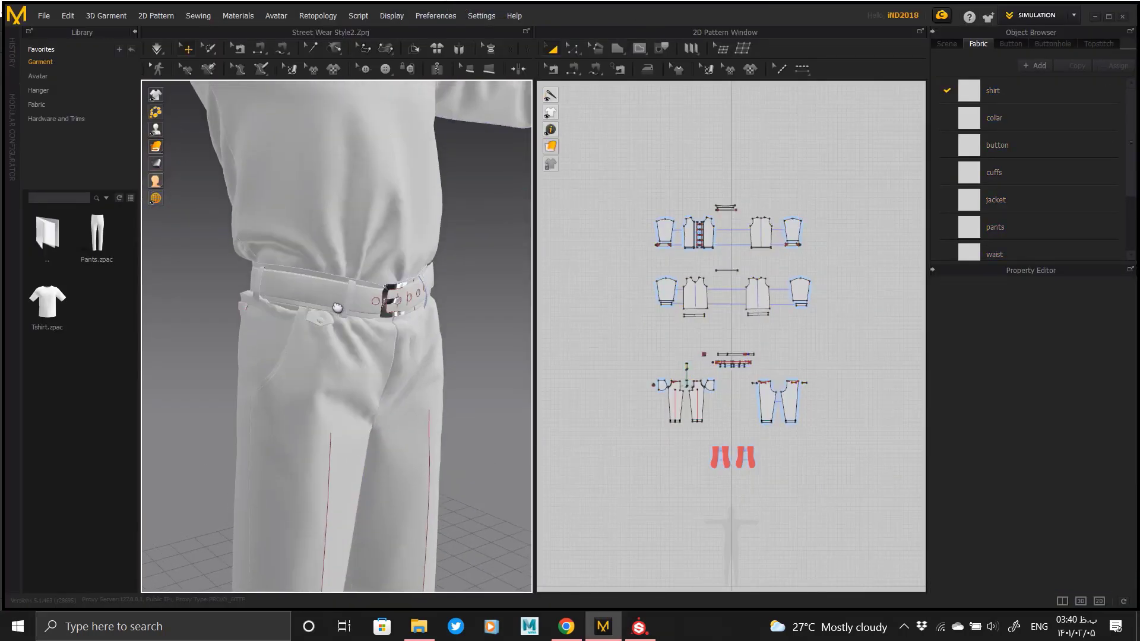
click(326, 292)
right_drag(407, 337, 283, 320)
scroll(283, 319, down, 5)
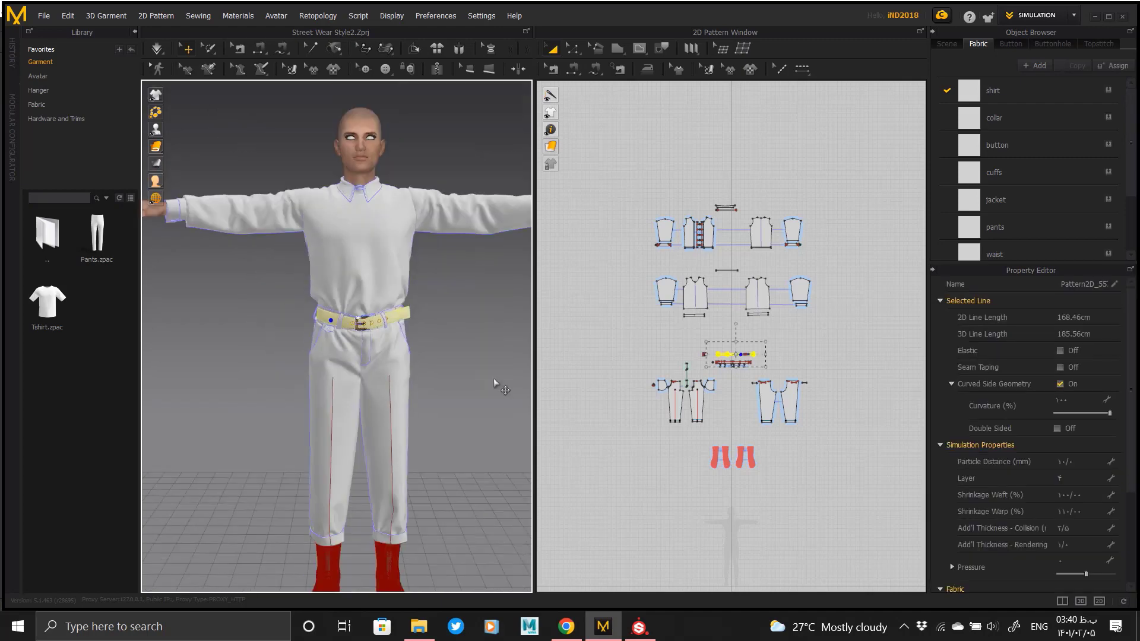
- Switch to Substance Painter and replace the project's mesh with thick2.obj in the project configuration
click(642, 630)
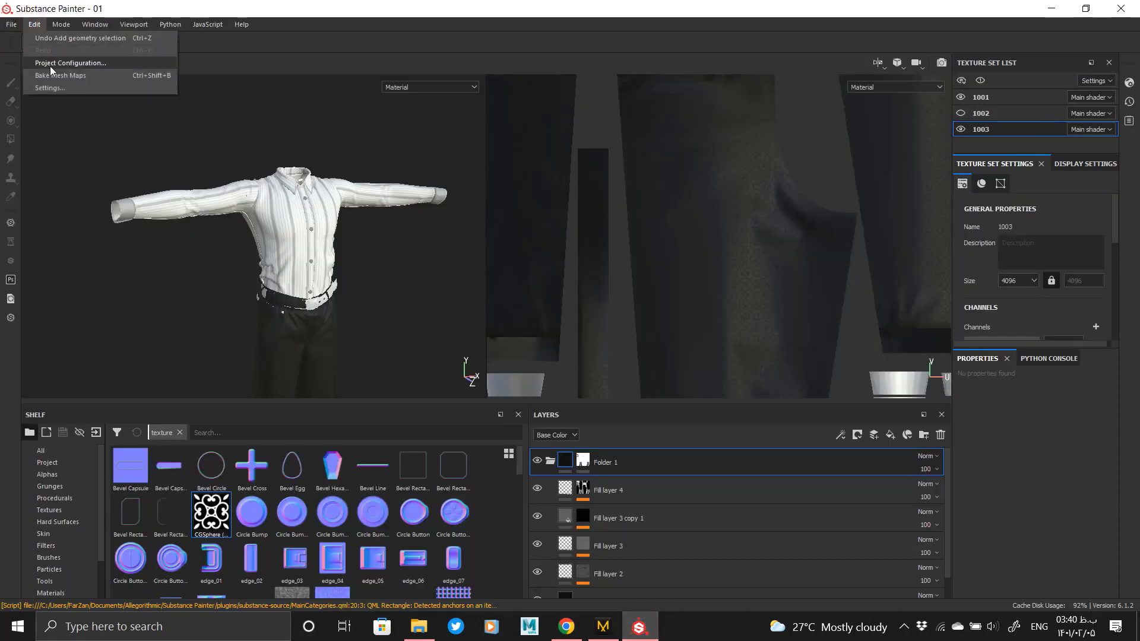
click(51, 63)
click(639, 224)
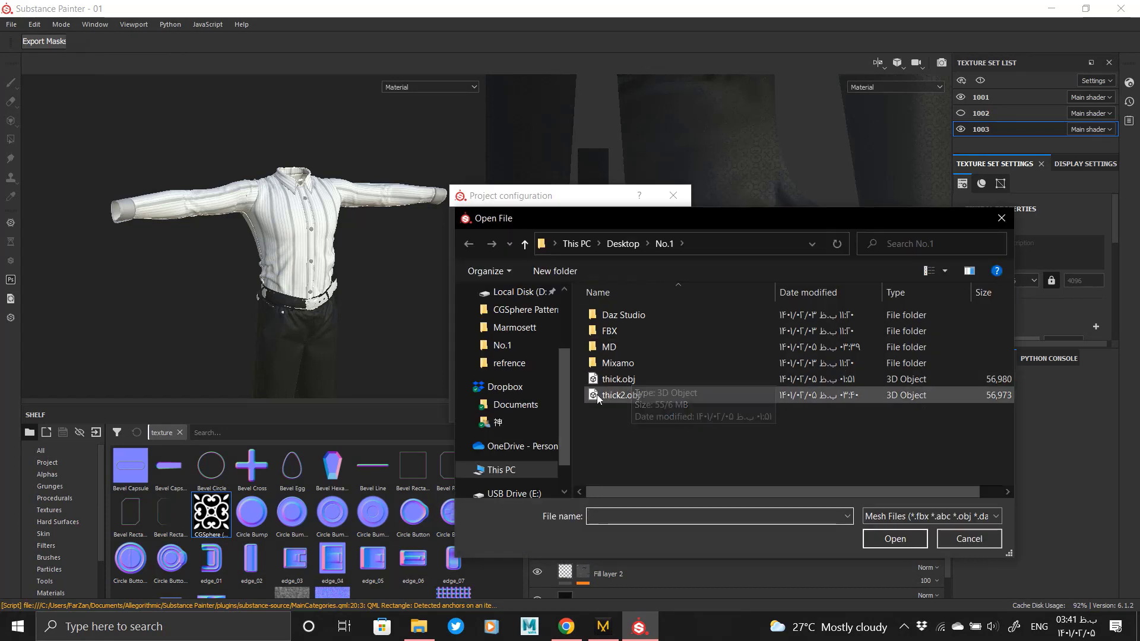
double_click(619, 395)
click(590, 407)
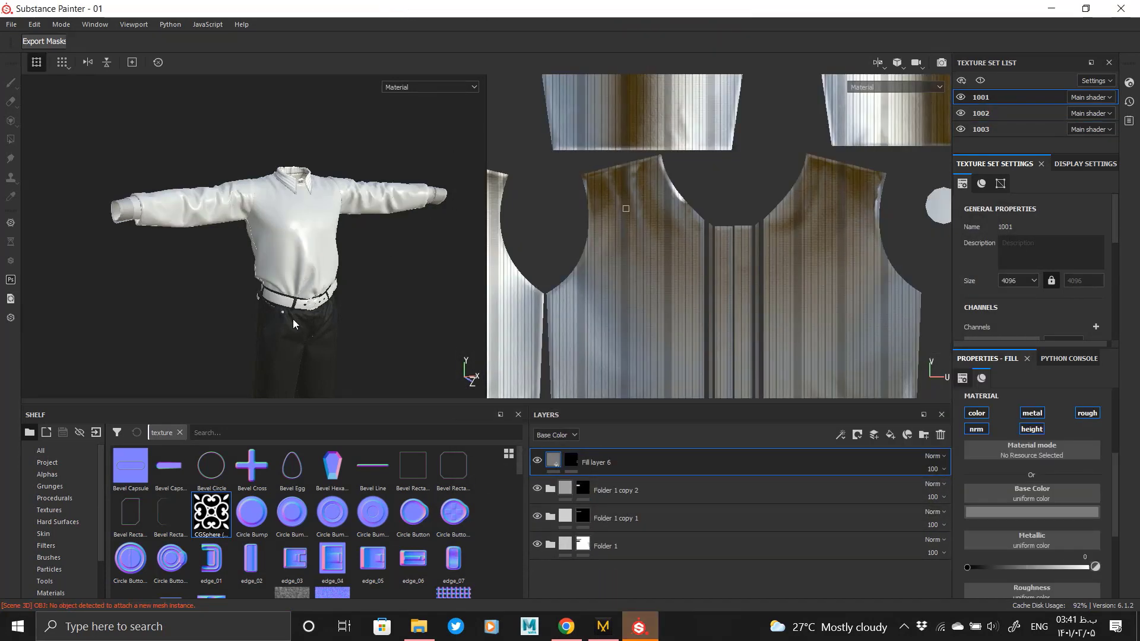
- Inspect the belt, buckle and loops on the reloaded mesh
alt+drag(293, 318, 300, 302)
alt+right_drag(311, 386, 305, 262)
alt+drag(305, 262, 316, 265)
alt+right_drag(316, 265, 465, 374)
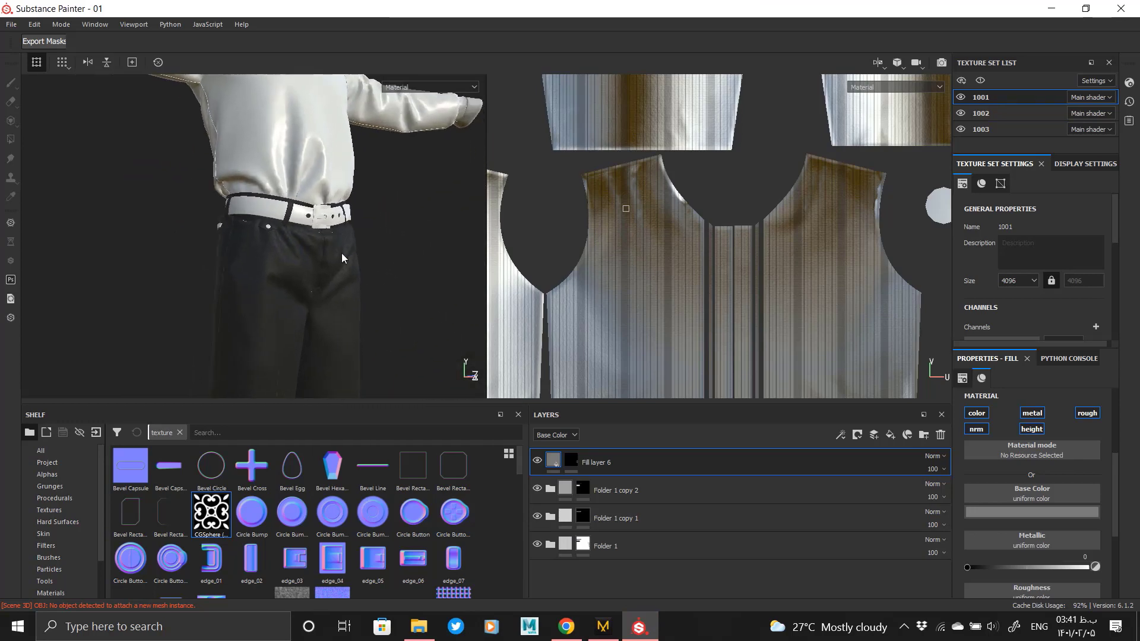
alt+right_drag(360, 191, 380, 261)
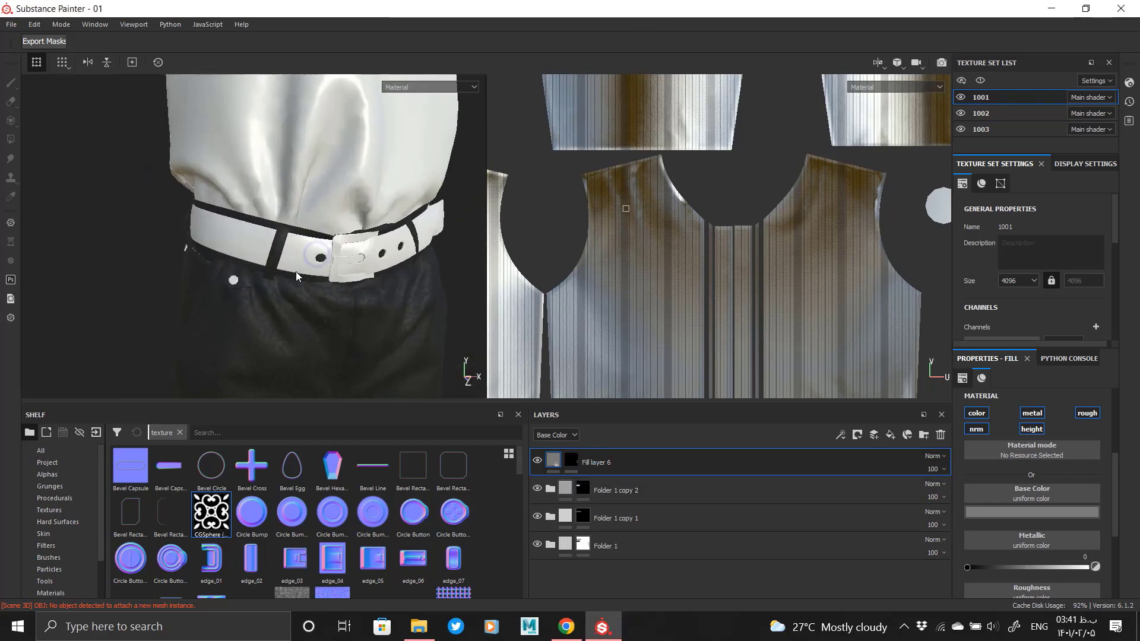
alt+middle_drag(380, 261, 396, 208)
- Activate Folder 1's mask in texture set 1003 and check the belt masking at the front of the waist
click(565, 485)
click(571, 462)
click(1017, 128)
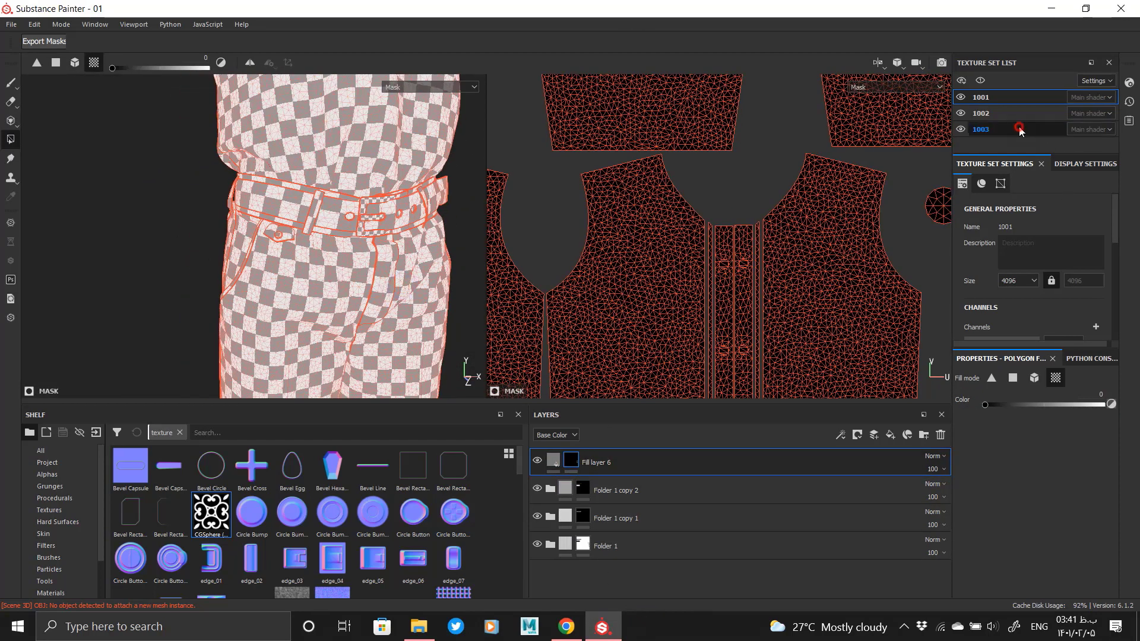
click(583, 461)
alt+drag(383, 278, 142, 238)
alt+right_drag(270, 347, 324, 285)
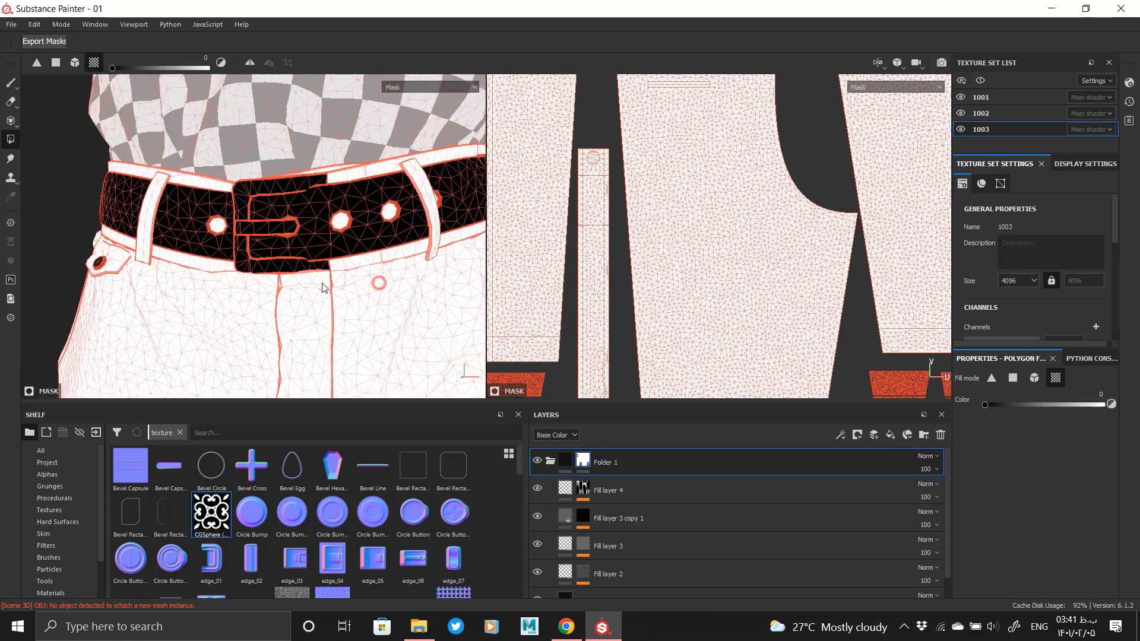
- Try to mask out the remaining back pocket welt on the reloaded mesh using UV chunk fill with value 0
alt+drag(324, 285, 119, 211)
alt+middle_drag(119, 212, 261, 196)
alt+drag(261, 196, 452, 279)
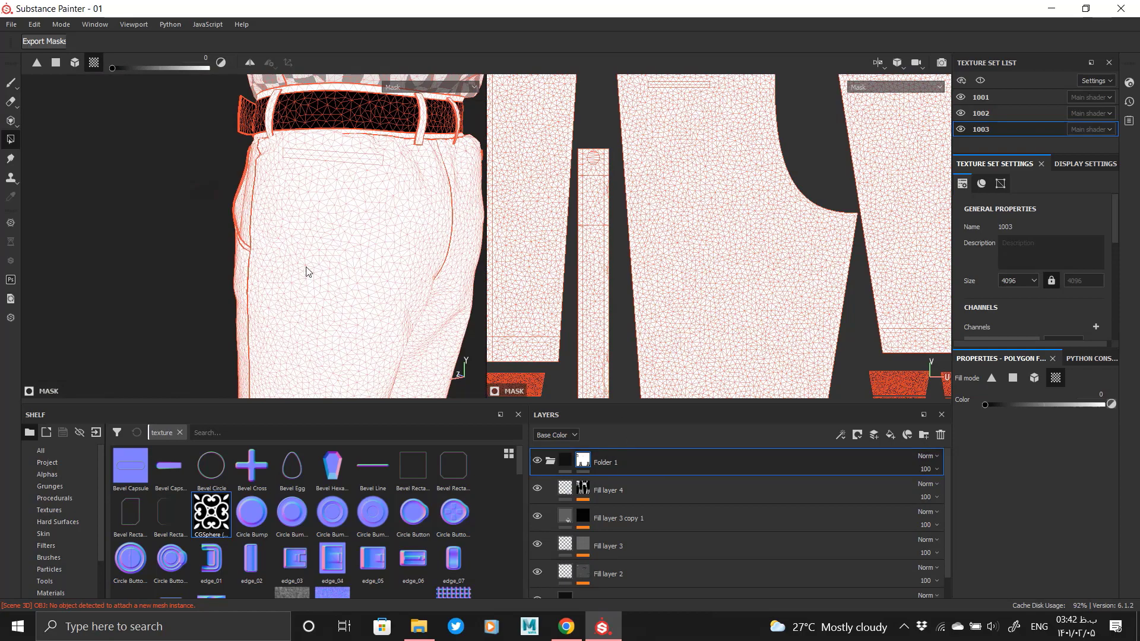
alt+drag(306, 271, 366, 212)
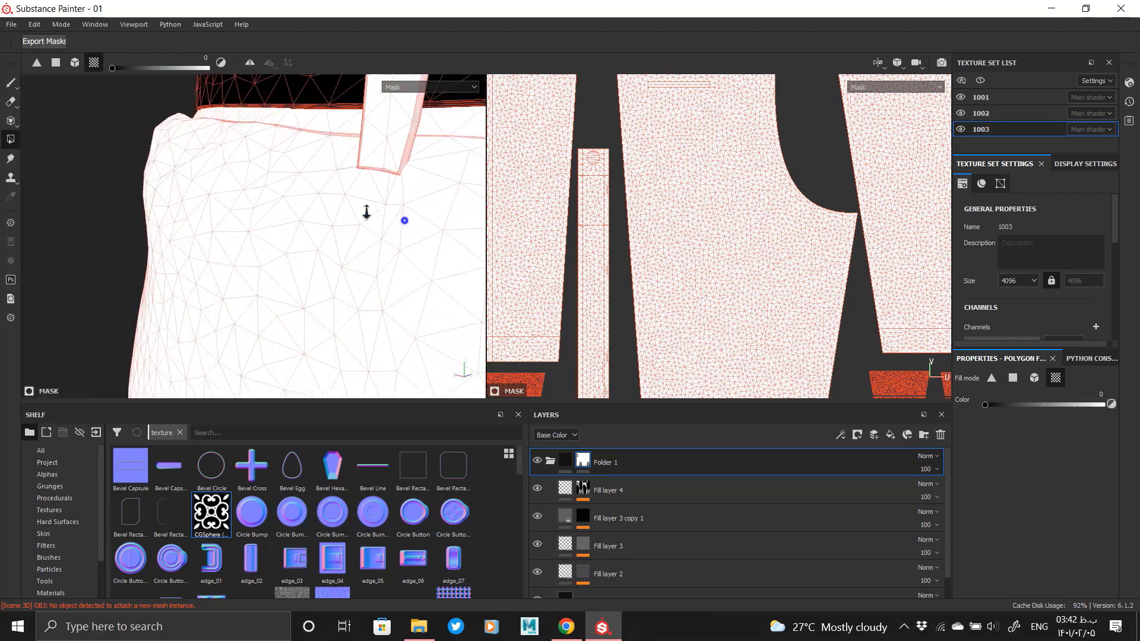
alt+right_drag(367, 212, 210, 168)
alt+drag(210, 168, 254, 184)
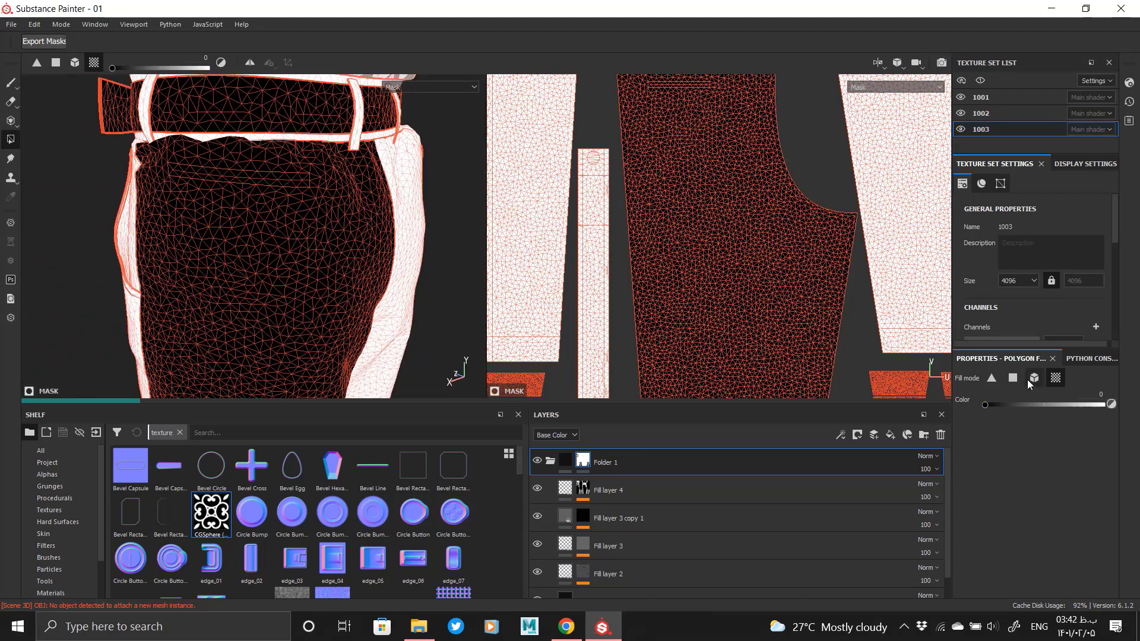
- Restore the masked-out back trouser panel in Folder 1's mask by filling its UV chunk with white
click(568, 461)
click(583, 460)
alt+middle_drag(221, 171, 288, 211)
scroll(289, 211, up, 3)
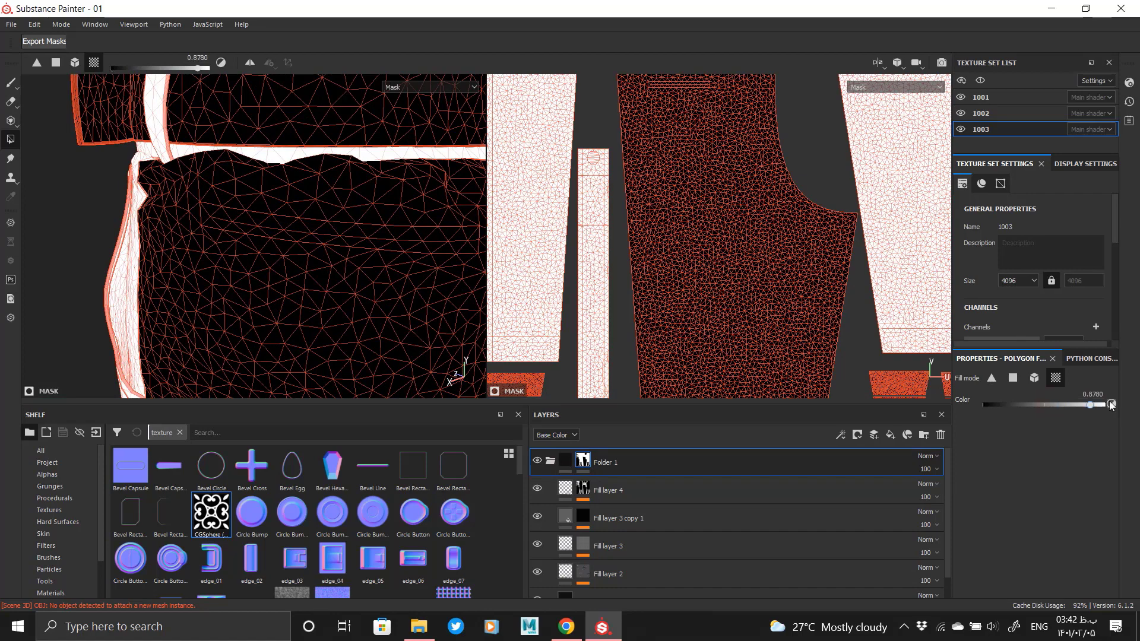
click(398, 322)
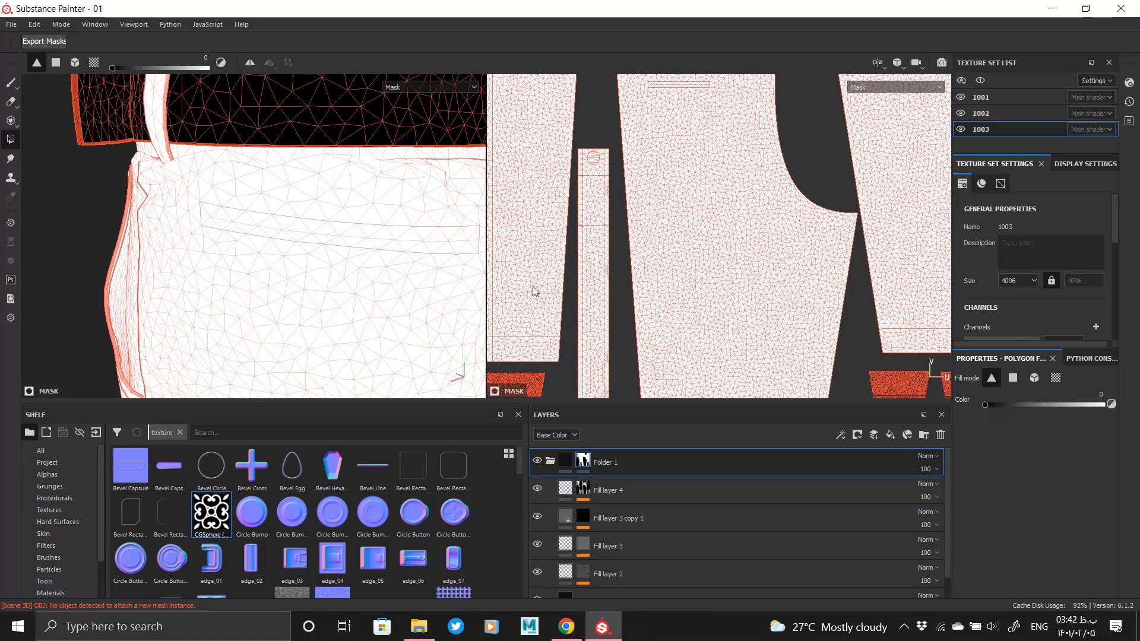
- Mask out the remaining back pocket welt triangle by triangle in Folder 1's mask using fill value 0
click(459, 239)
scroll(687, 152, up, 5)
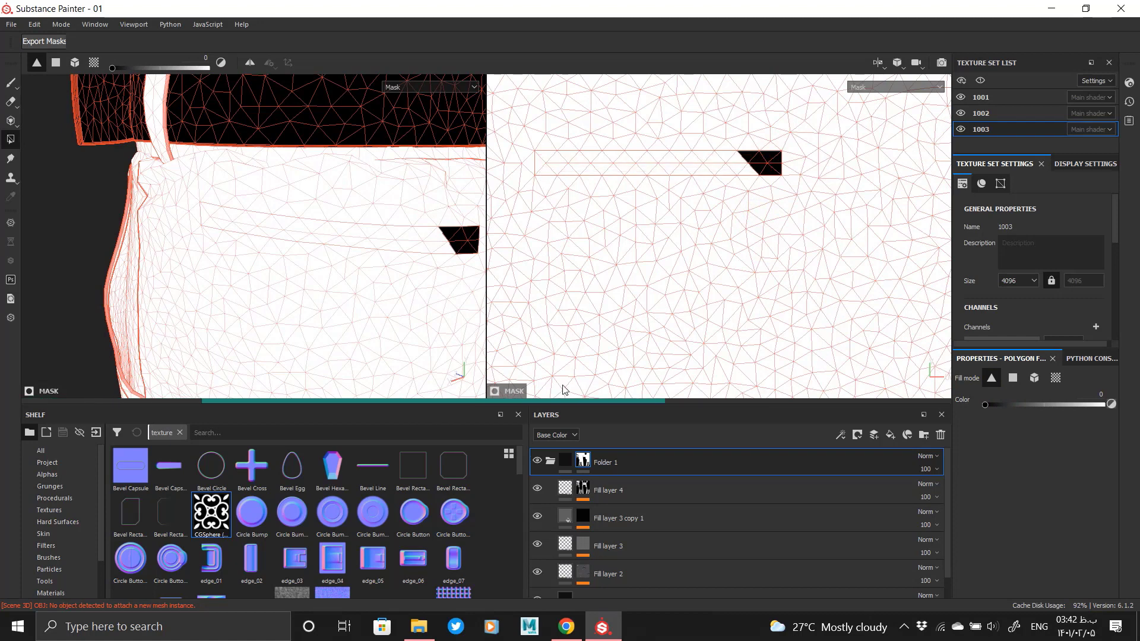
click(565, 460)
alt+drag(285, 237, 383, 227)
scroll(48, 172, down, 3)
- Restore the masked-out trouser leg in Folder 1's mask using UV chunk fill with value 1, and check the trousers' side
key(4)
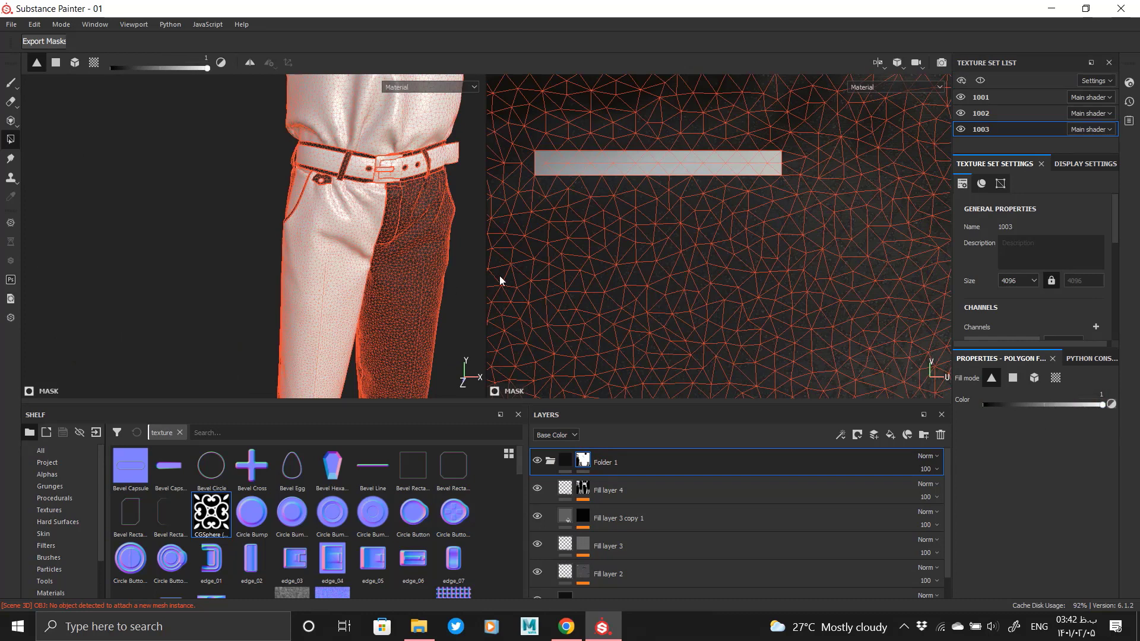
alt+drag(315, 237, 348, 190)
alt+middle_drag(347, 190, 329, 415)
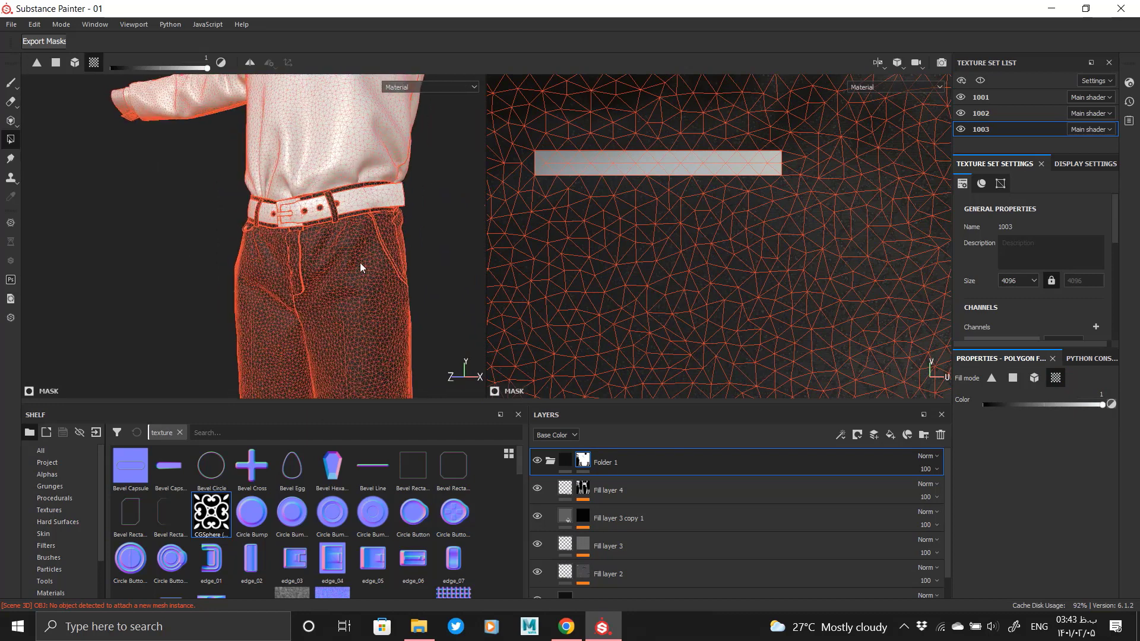
scroll(361, 267, up, 5)
click(641, 463)
alt+drag(364, 338, 309, 298)
alt+right_drag(310, 299, 339, 258)
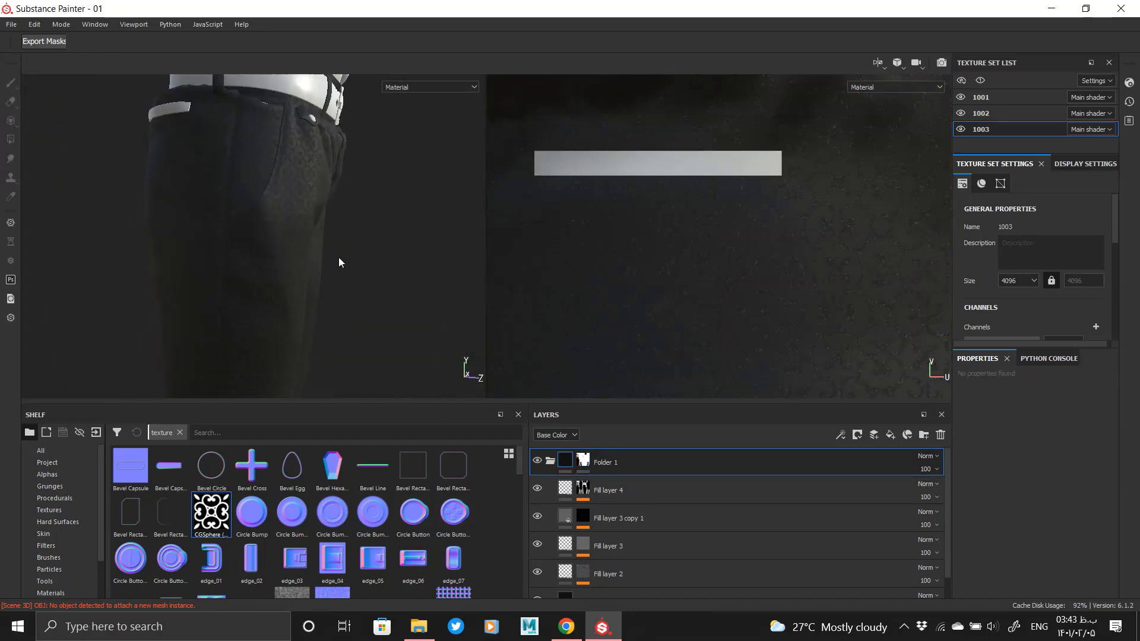
- Collapse Folder 1 in the layer stack
alt+middle_drag(338, 258, 380, 202)
alt+right_drag(338, 253, 320, 219)
alt+drag(365, 251, 232, 235)
alt+middle_drag(244, 118, 285, 148)
alt+right_drag(285, 196, 321, 230)
alt+drag(321, 229, 410, 252)
click(551, 460)
click(655, 463)
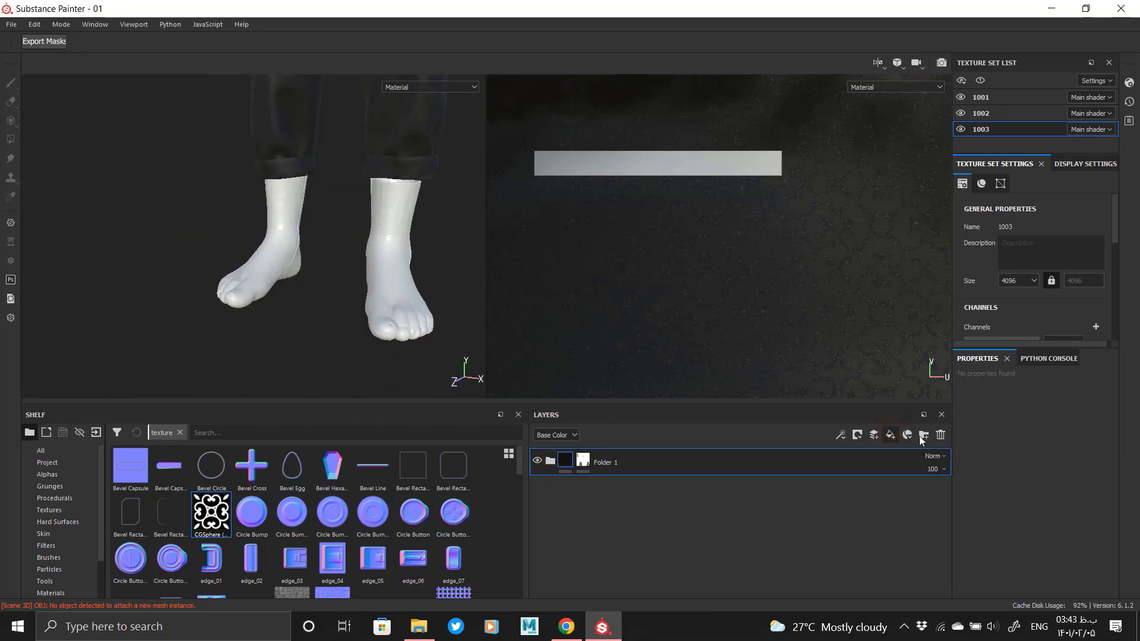
- Add a new folder above Folder 1 holding a fill layer with a medium grey base colour
click(890, 435)
click(924, 434)
click(606, 486)
click(1008, 509)
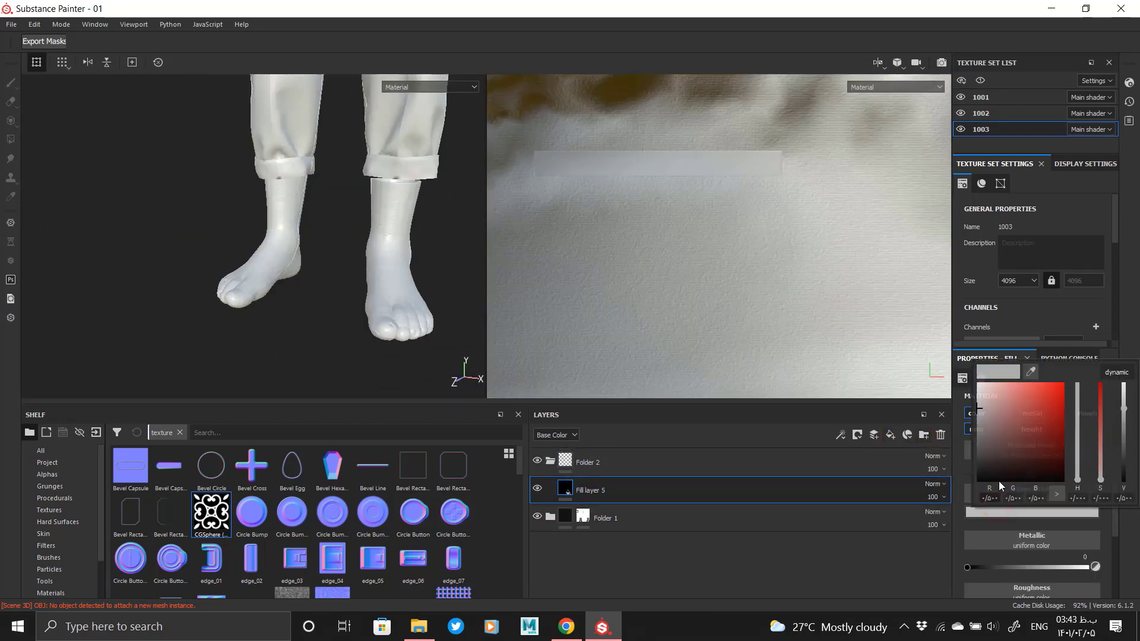
click(984, 449)
- Add a black mask to Folder 2 and reveal both socks in it using UV chunk fill with value 1
right_click(570, 462)
click(600, 261)
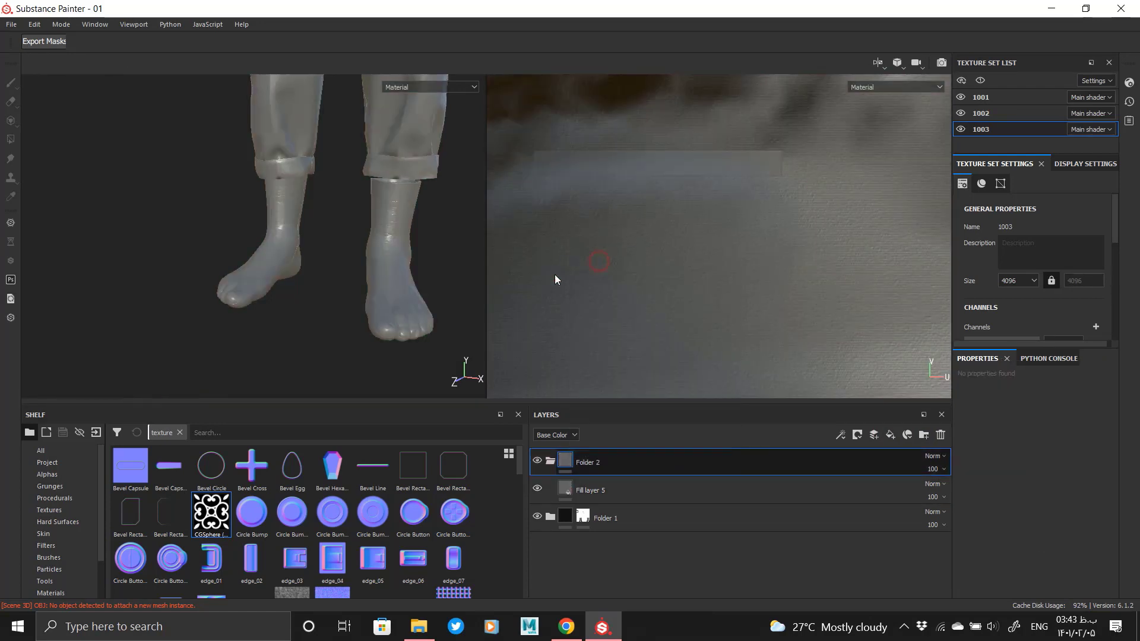
drag(258, 200, 248, 195)
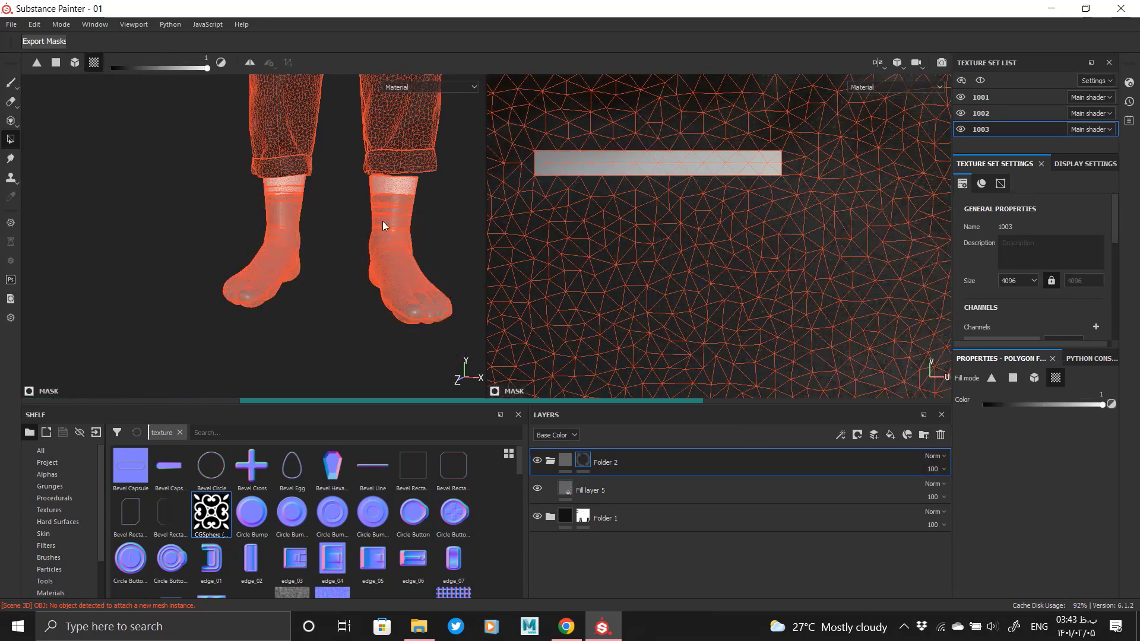
alt+middle_drag(382, 221, 383, 254)
click(273, 237)
mouse_move(383, 254)
alt+mouse_down()
mouse_move(453, 274)
mouse_move(367, 244)
mouse_move(305, 325)
alt+mouse_up()
click(563, 461)
alt+drag(153, 284, 303, 273)
scroll(303, 272, down, 5)
alt+middle_drag(303, 273, 326, 255)
scroll(326, 255, up, 2)
alt+drag(326, 255, 329, 235)
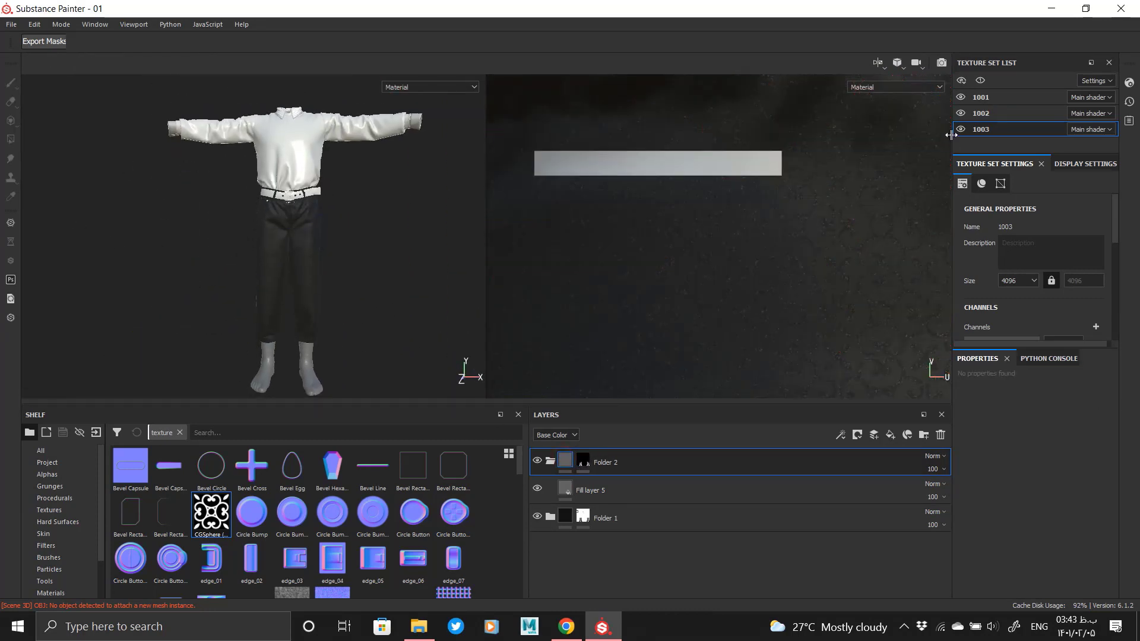
- Hide texture set 1002 and set Fill layer 5's base colour to a light grey
click(753, 493)
click(1003, 483)
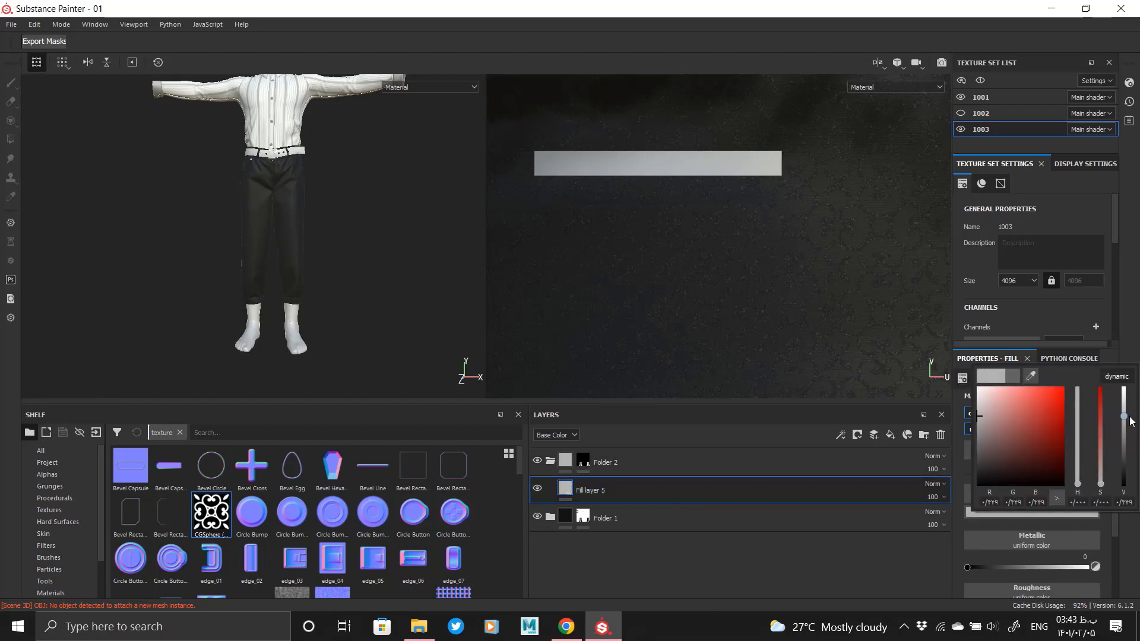
scroll(300, 276, up, 6)
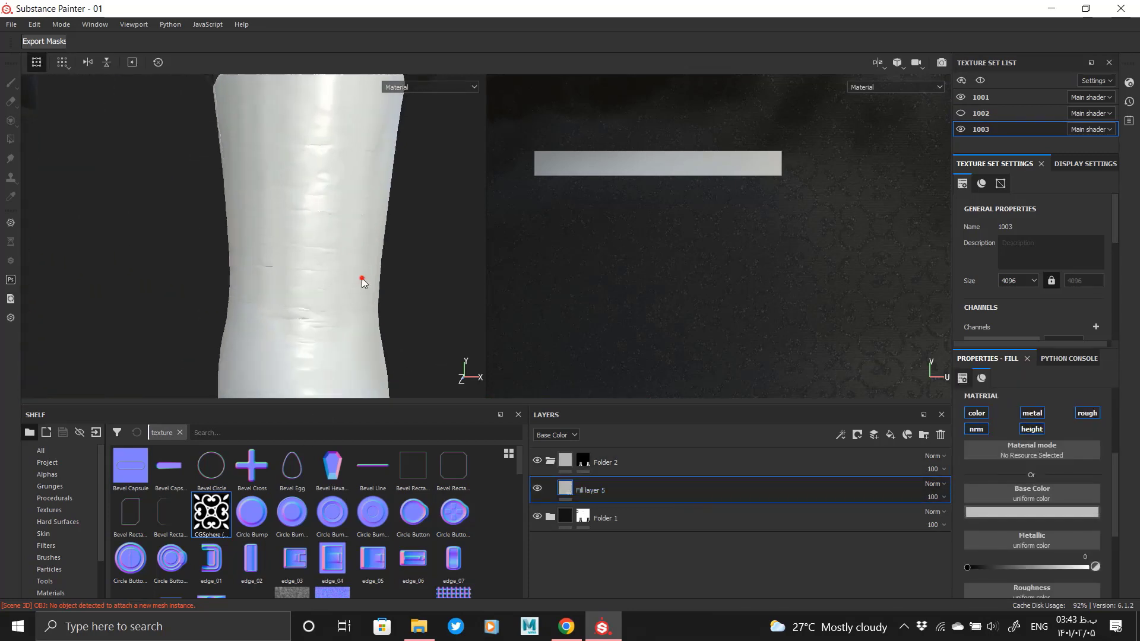
alt+drag(362, 279, 303, 278)
- Add a fill layer above Fill layer 5 with a black mask, and put a Fabric Alternate V fill in the mask
click(891, 435)
right_click(565, 488)
click(599, 288)
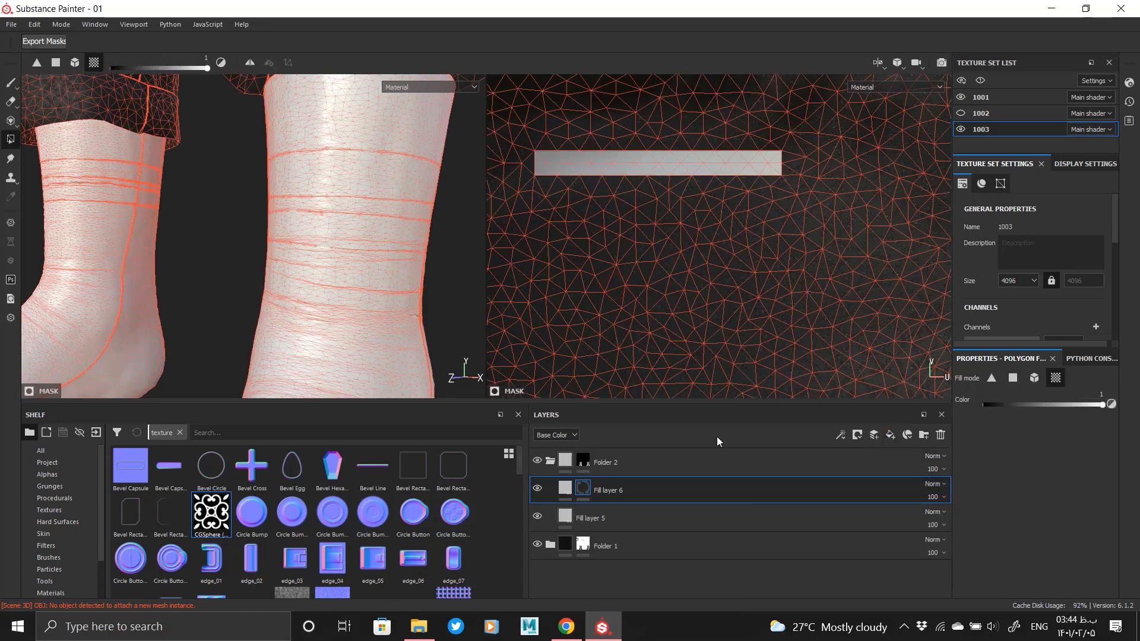
right_click(584, 488)
click(628, 397)
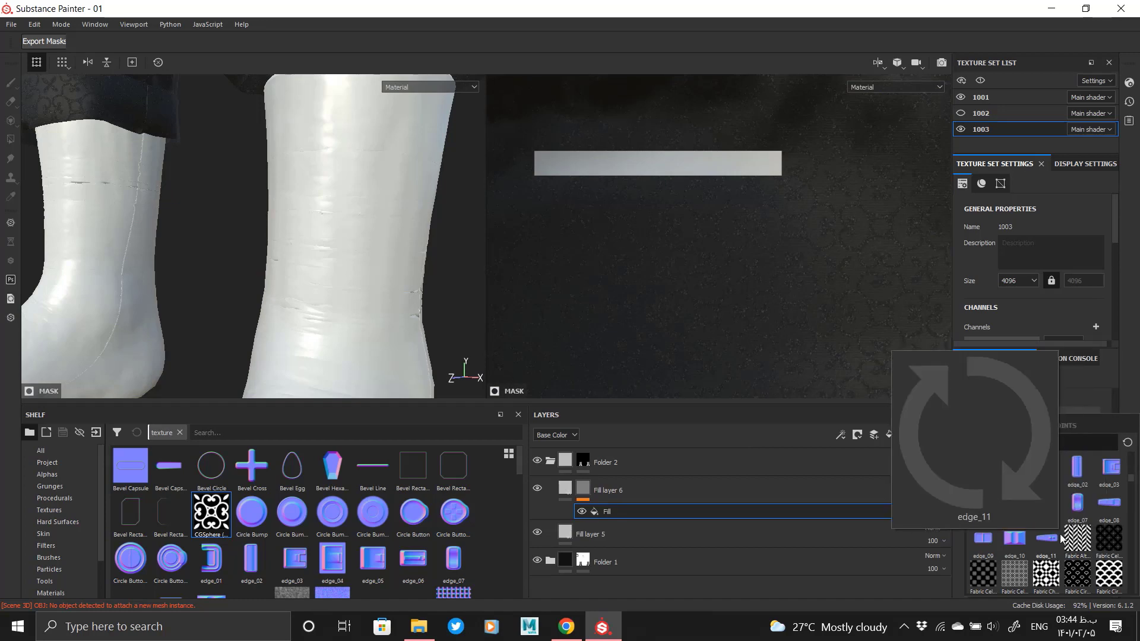
click(1085, 539)
- Display Fill layer 6's mask and set the Fabric Alternate V tile to 11
alt+click(585, 496)
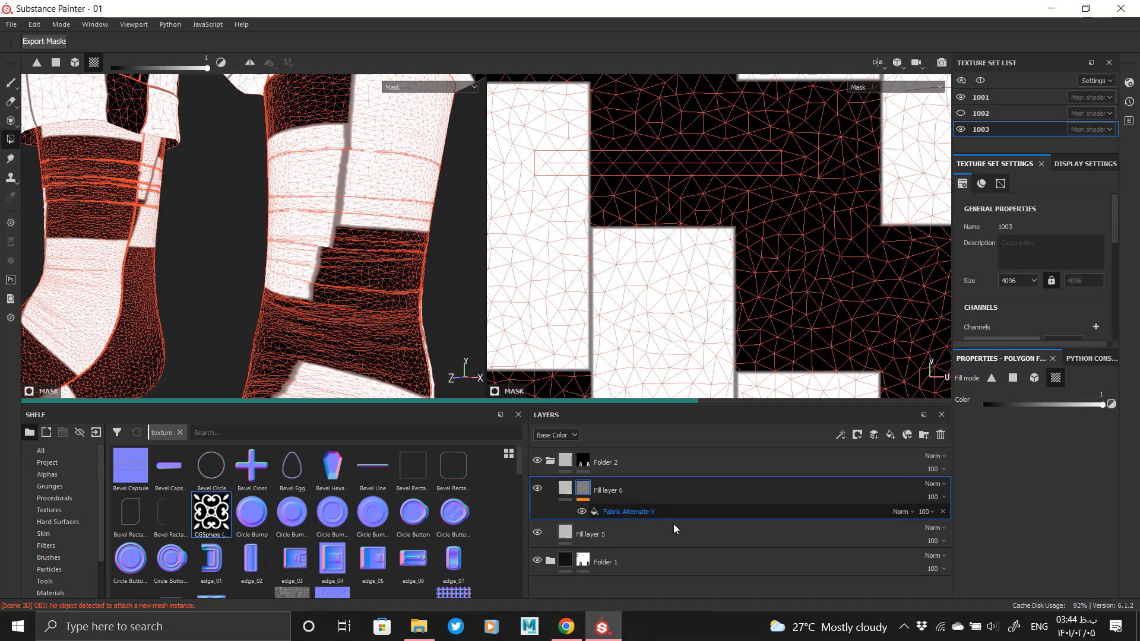
click(1060, 494)
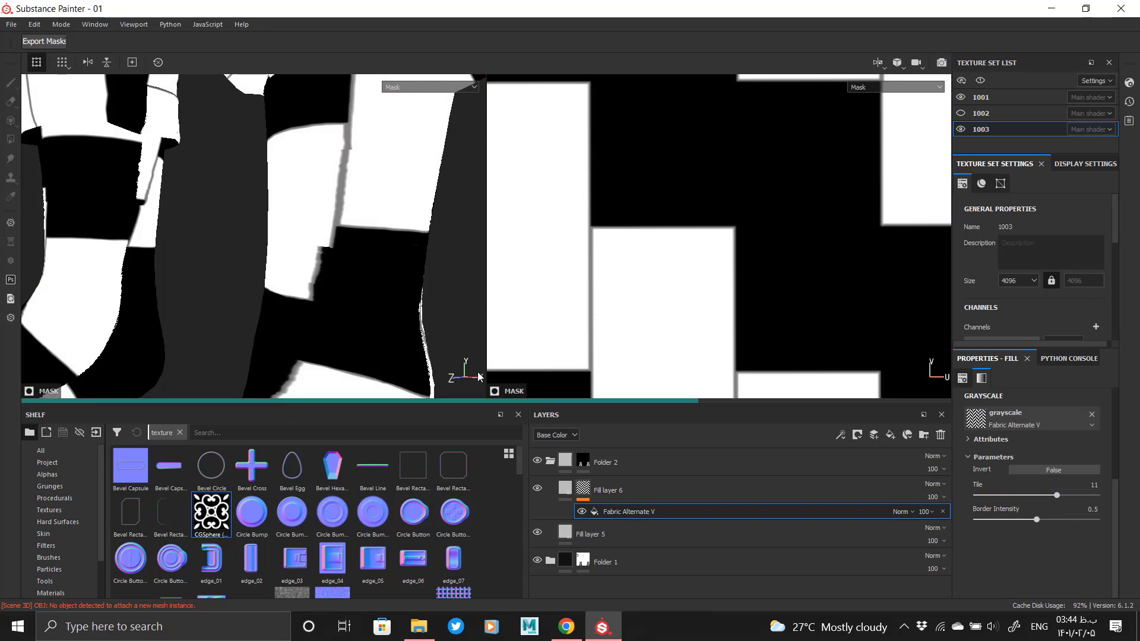
scroll(613, 281, down, 8)
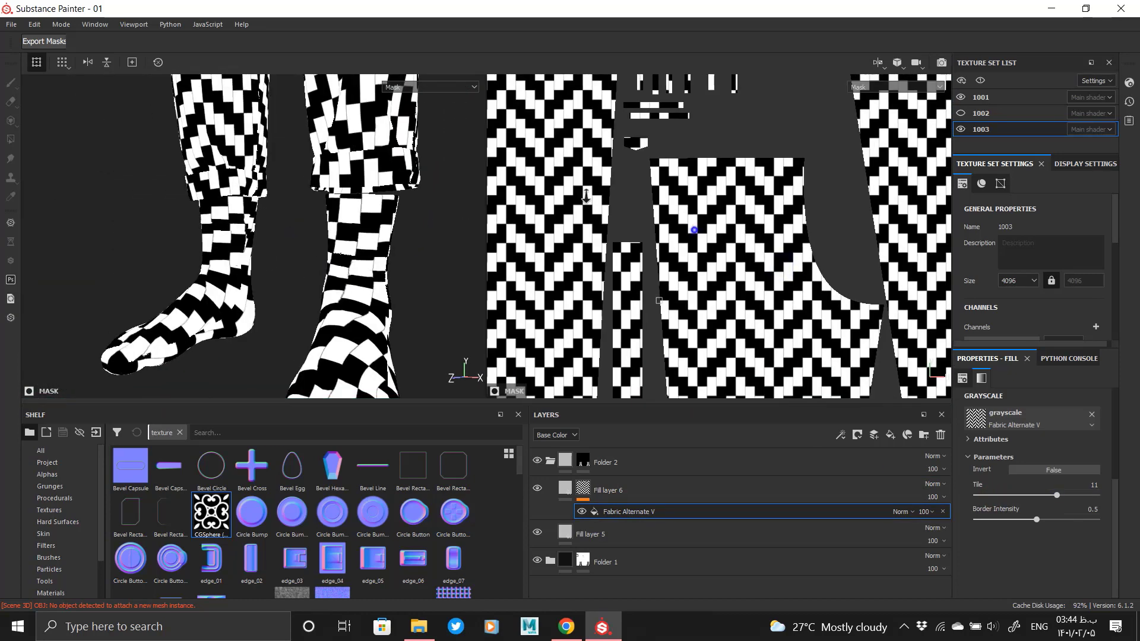
- Move Fill layer 6 below Fill layer 5 and check Folder 2's mask
drag(606, 486, 623, 460)
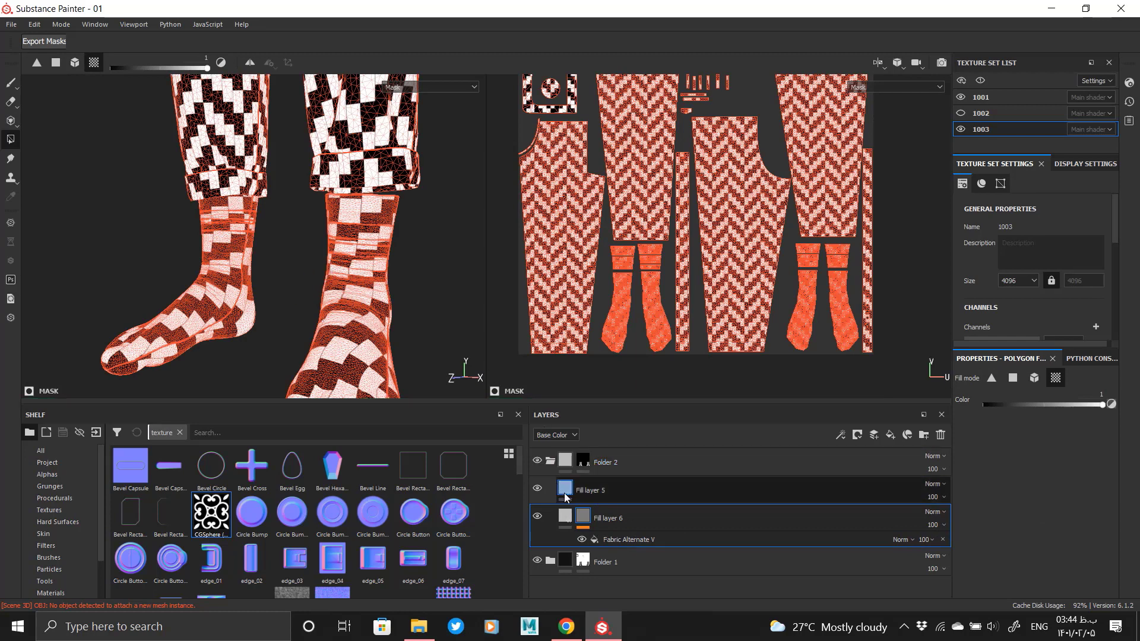
click(587, 463)
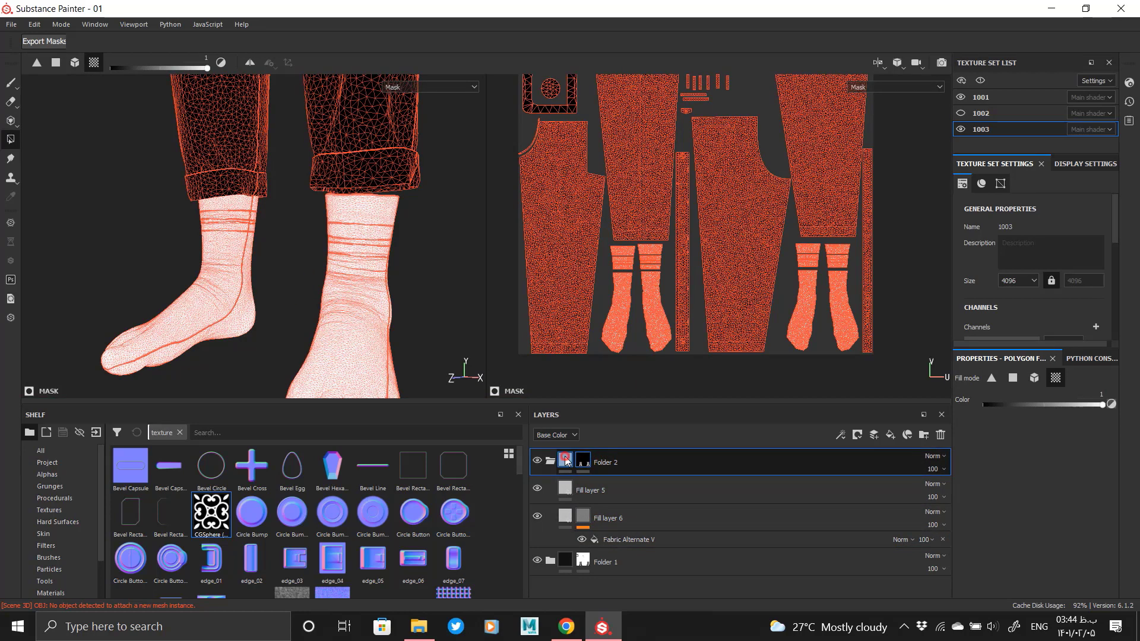
key(ctrl+z)
- Try deleting Fill layer 5 from Folder 2 and undo the deletion
alt+drag(410, 303, 387, 302)
click(624, 487)
key(Delete)
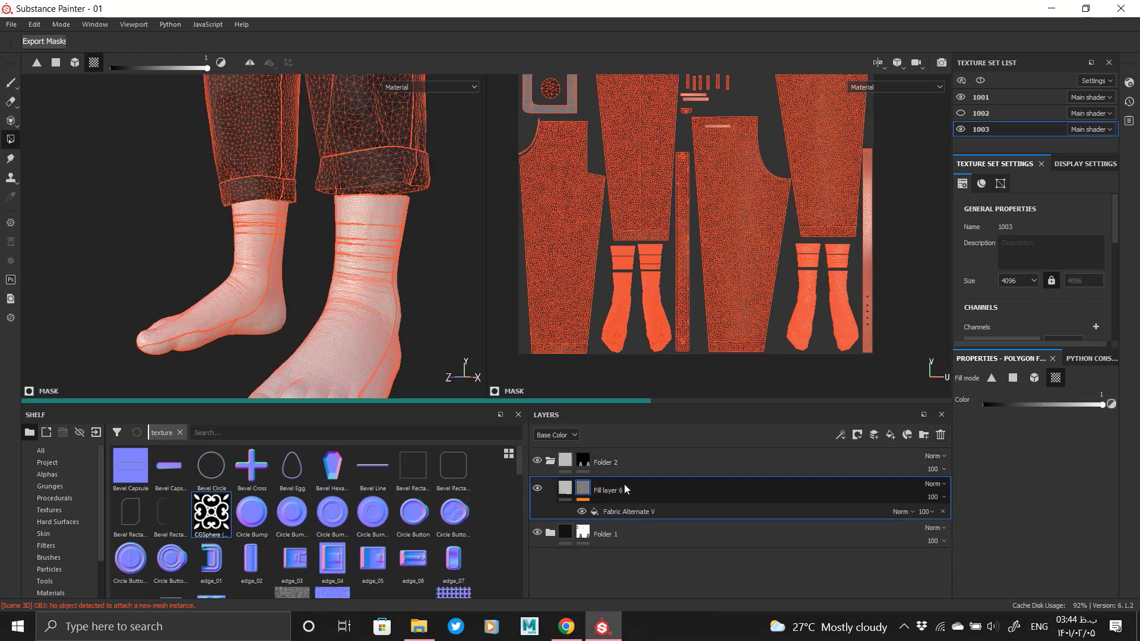
key(ctrl+z)
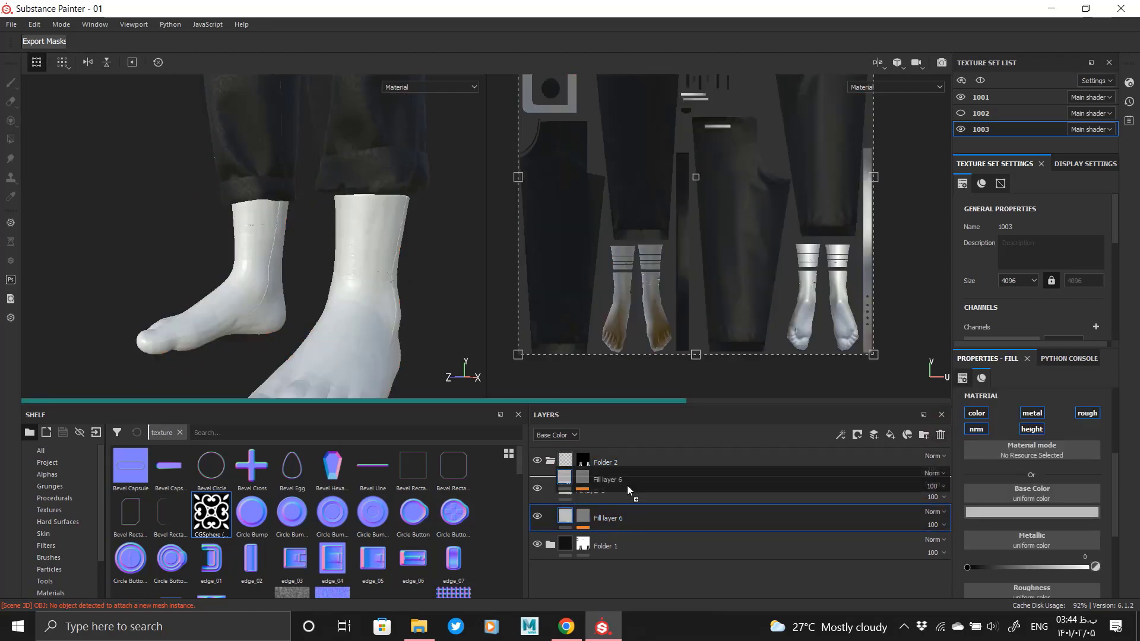
- Move Fill layer 6 above Fill layer 5 and set its base colour to a very dark grey
click(627, 486)
click(1001, 511)
drag(995, 451, 932, 474)
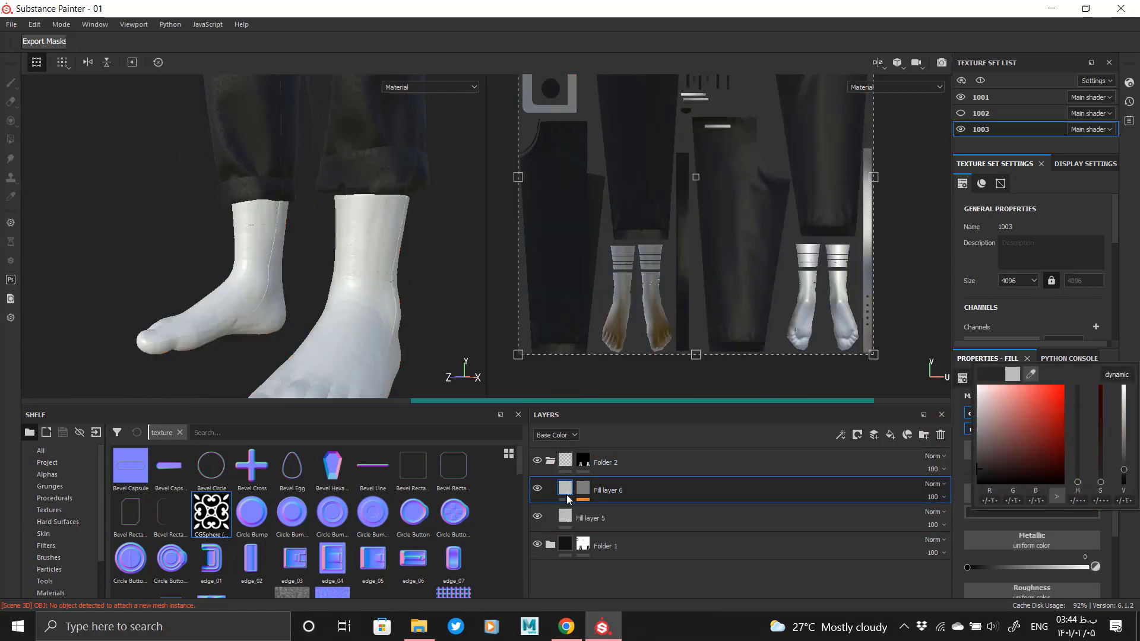
- Set the Fabric Alternate V mask fill's tile to 4 and its UV scale to 10
alt+drag(409, 267, 350, 261)
scroll(350, 261, up, 3)
alt+click(583, 488)
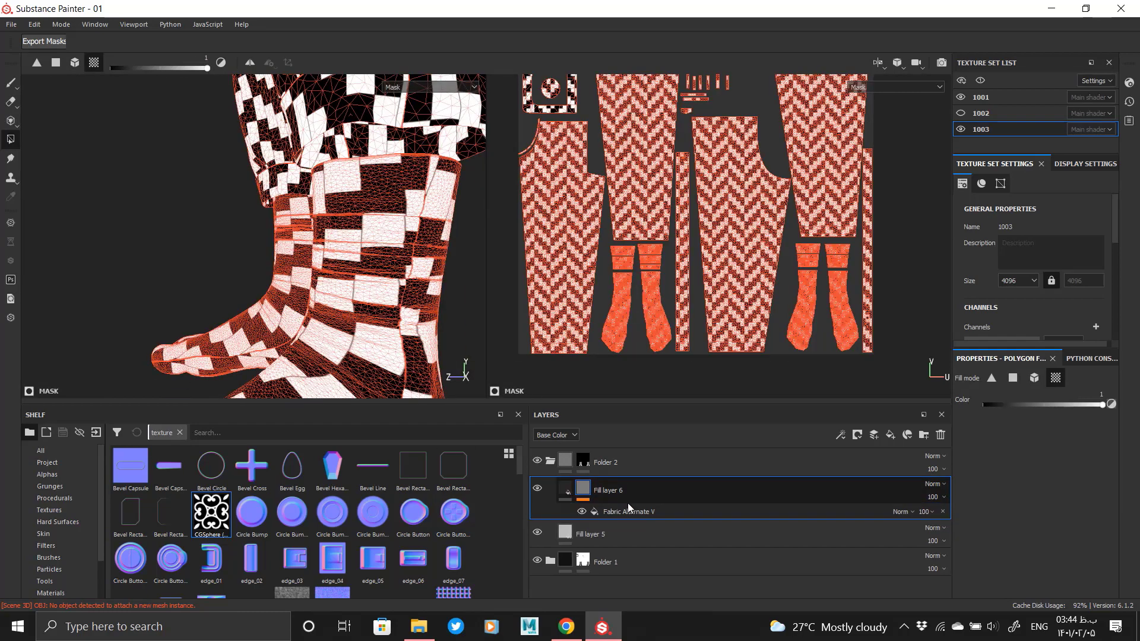
click(628, 509)
scroll(1024, 452, up, 3)
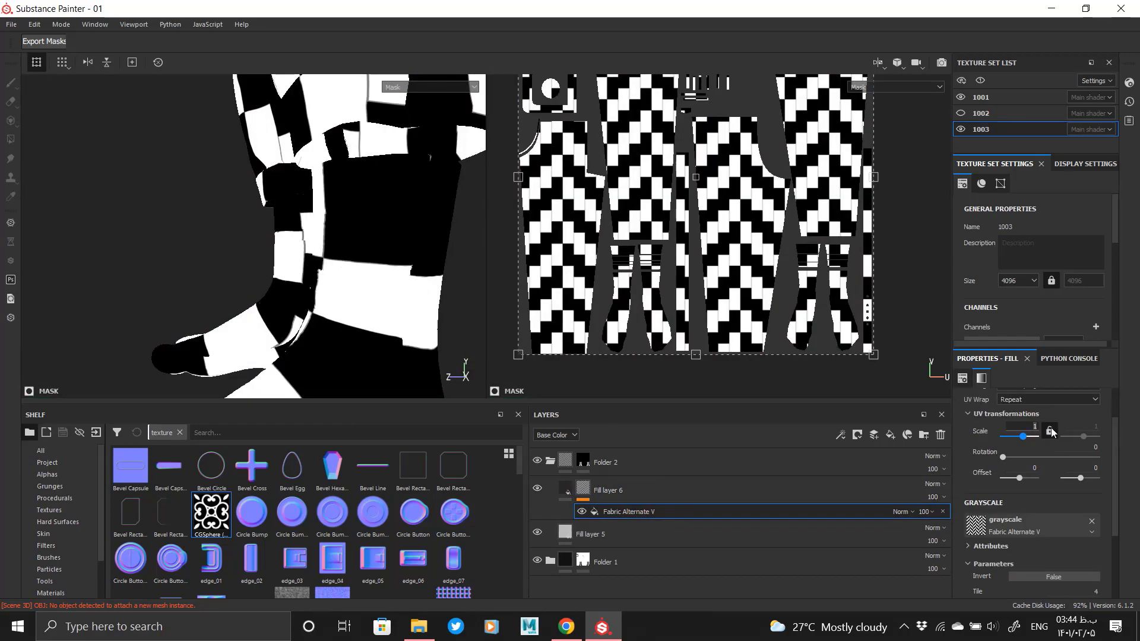
alt+drag(335, 285, 395, 279)
scroll(380, 276, down, 3)
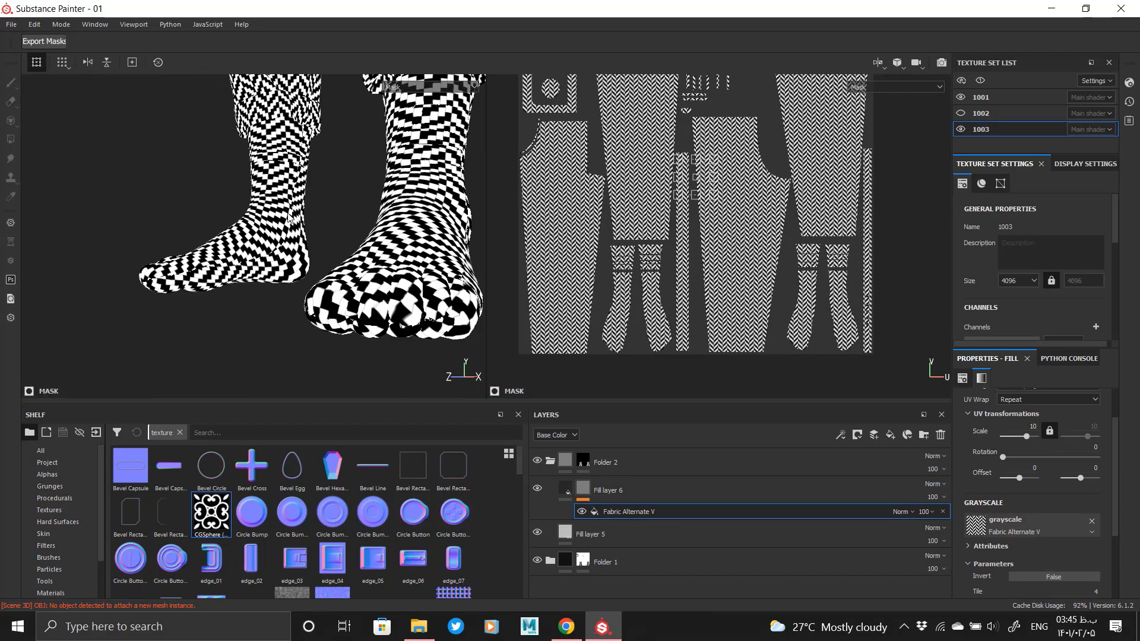
- Examine the Fabric Alternate V pattern on the socks in both the mask and material views
alt+drag(250, 181, 272, 185)
scroll(305, 280, up, 3)
alt+drag(305, 279, 392, 281)
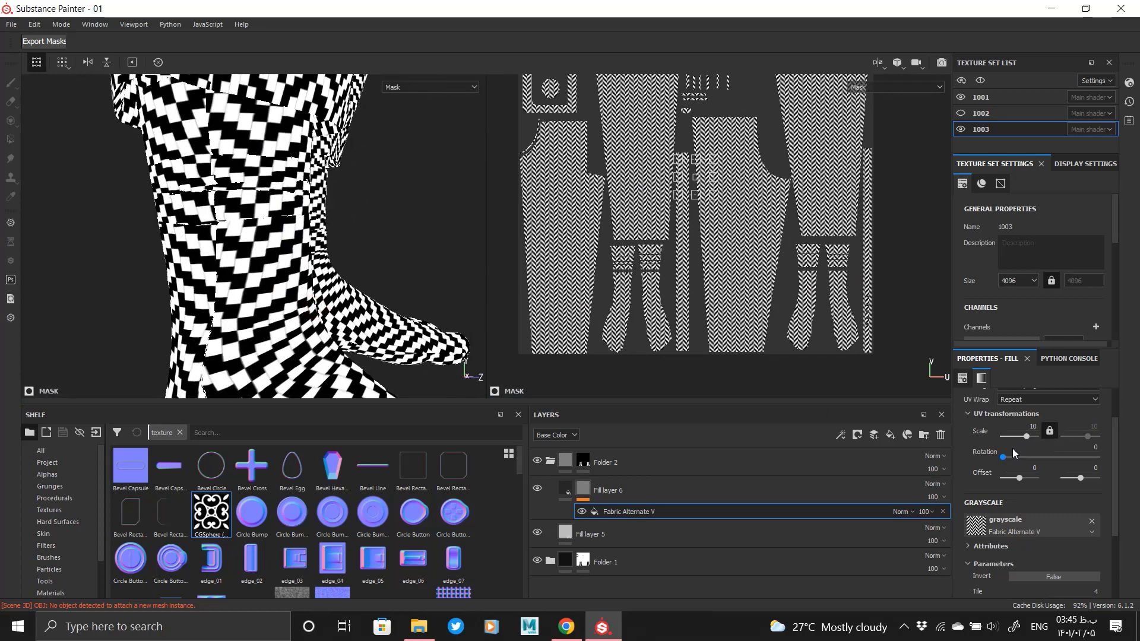
scroll(995, 490, down, 3)
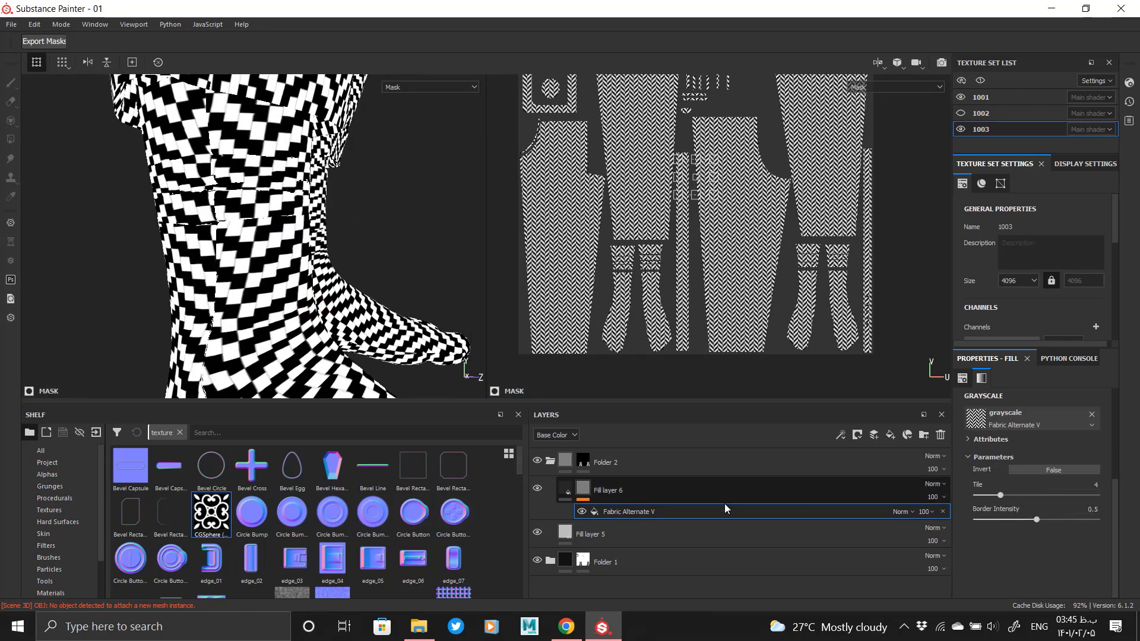
click(564, 491)
alt+drag(224, 219, 119, 219)
alt+drag(298, 233, 142, 235)
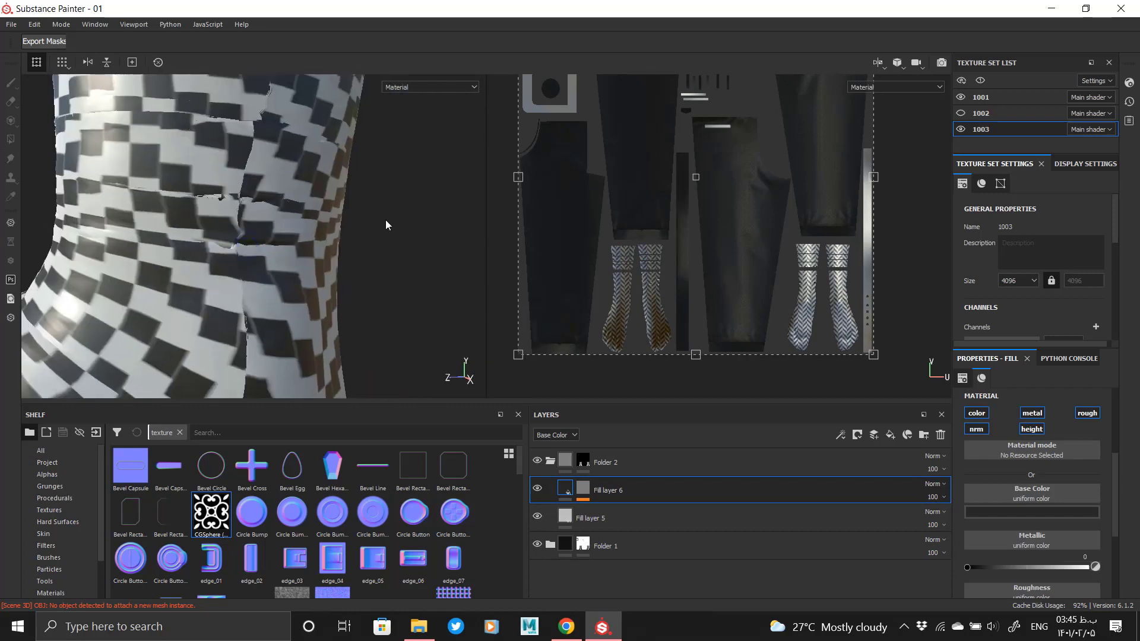
scroll(386, 224, down, 3)
scroll(434, 261, down, 3)
alt+drag(379, 267, 381, 237)
scroll(382, 237, up, 3)
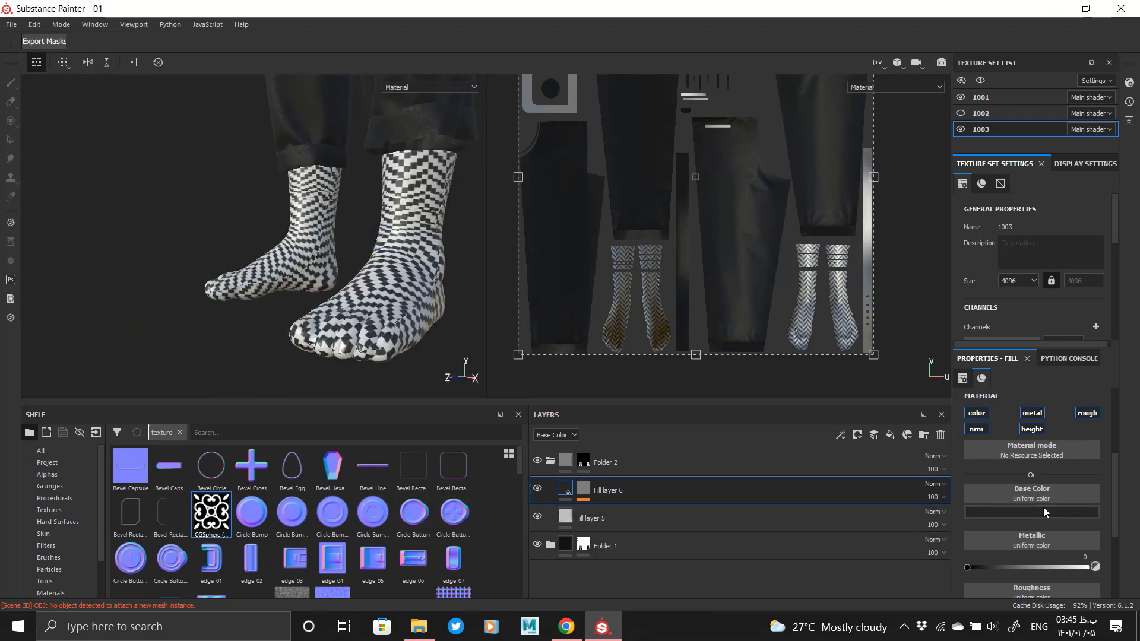
- Replace the pattern in Fill layer 6's mask with Fabric Diagonal Thin
click(585, 490)
click(627, 510)
click(1012, 419)
scroll(1078, 534, down, 5)
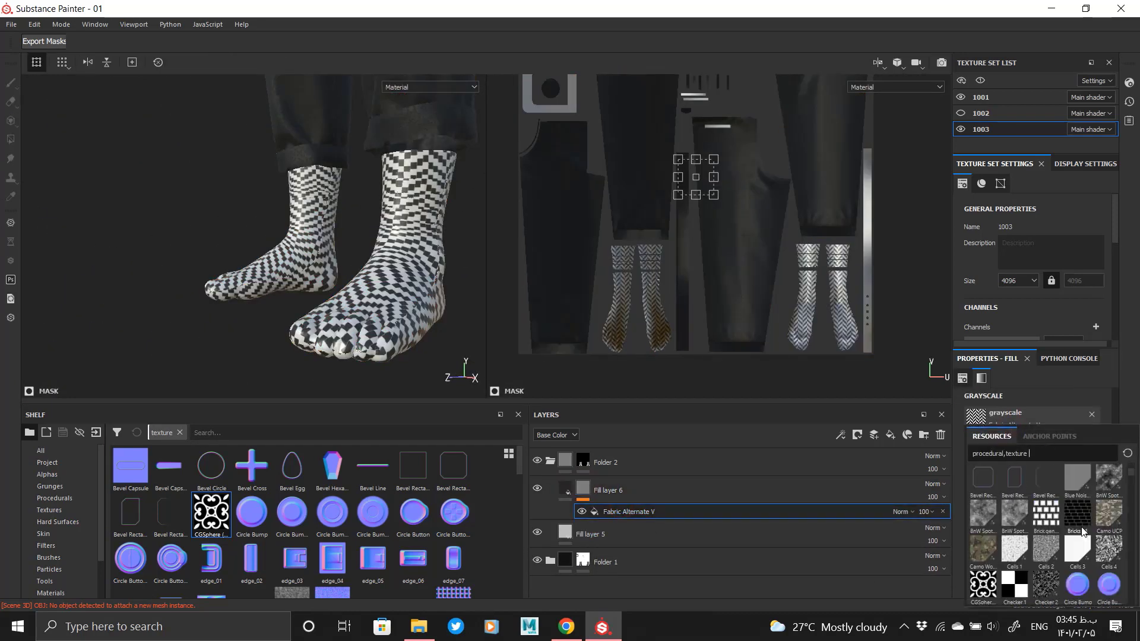
scroll(1079, 537, down, 5)
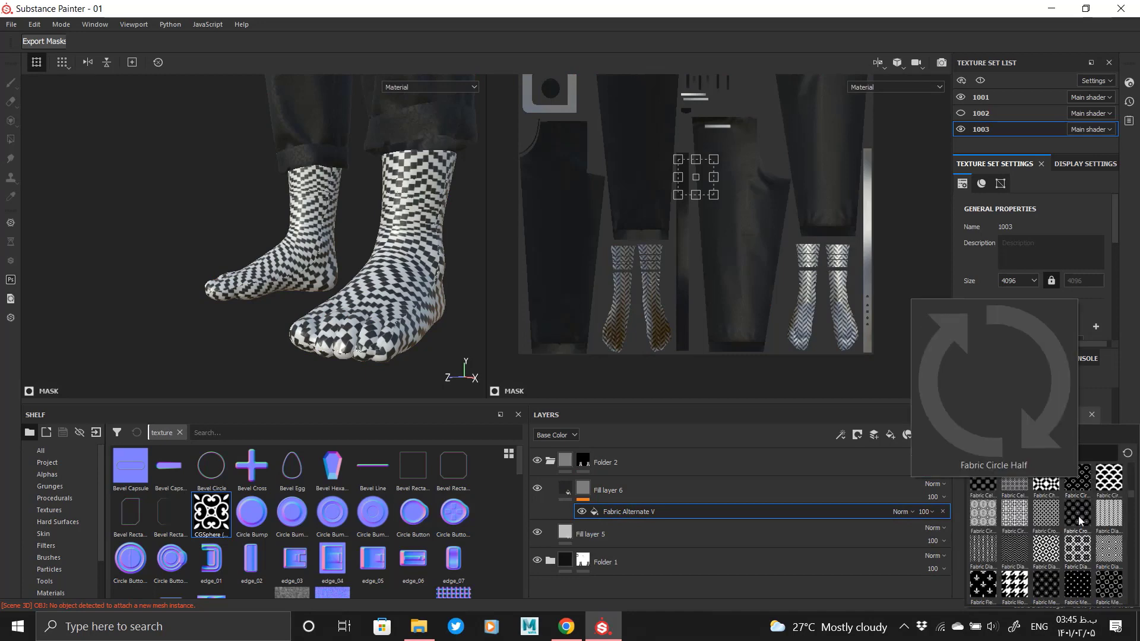
mouse_move(1038, 518)
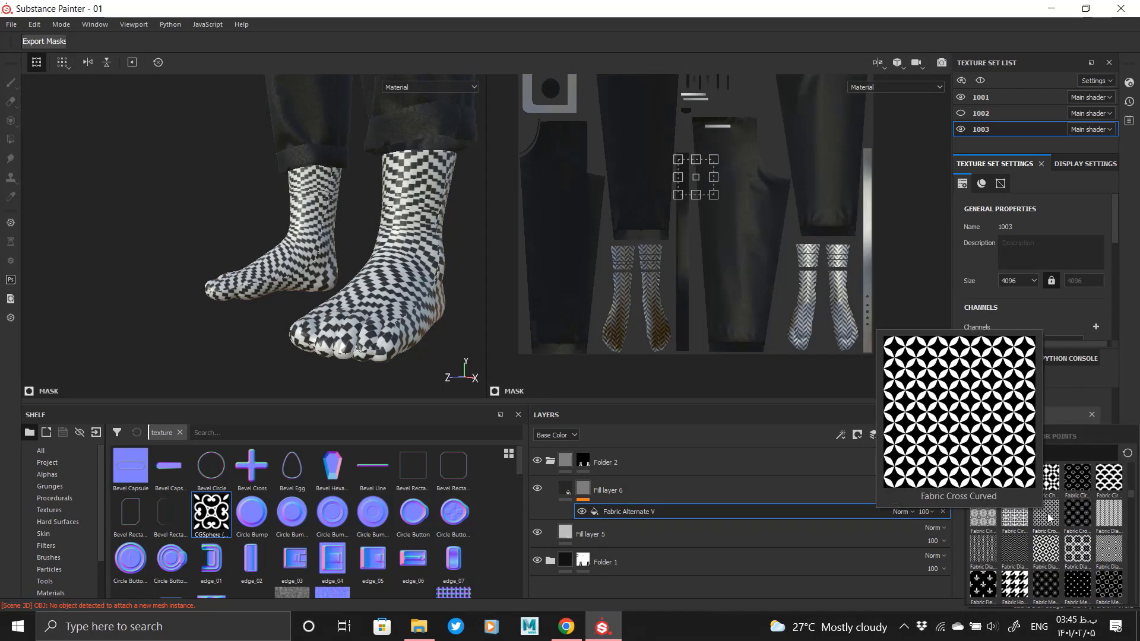
mouse_move(1102, 522)
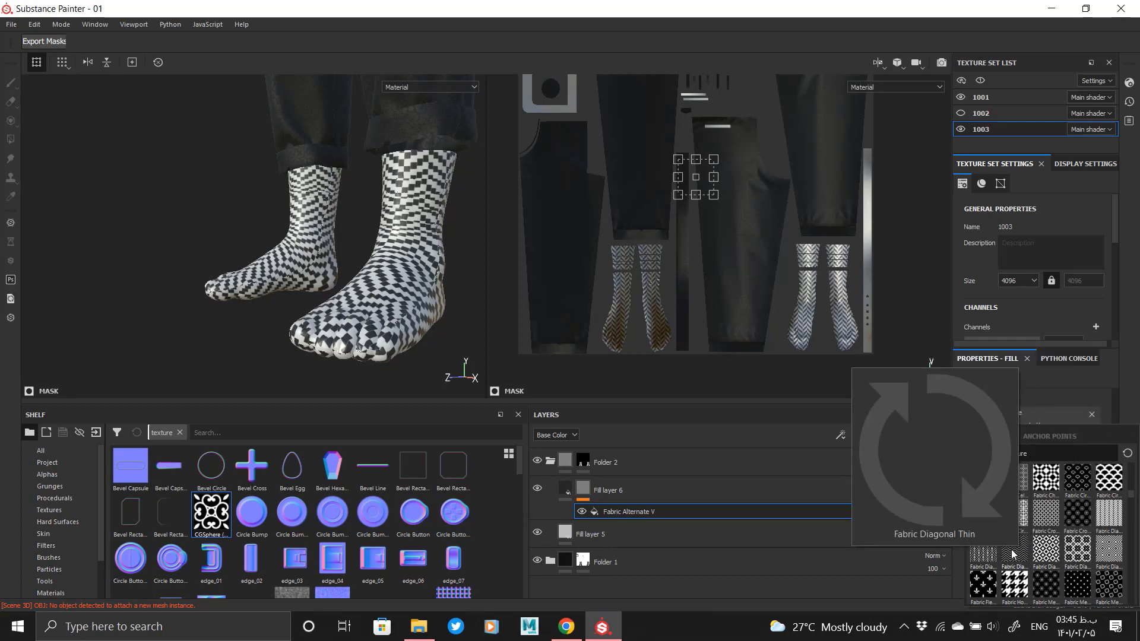
click(1047, 522)
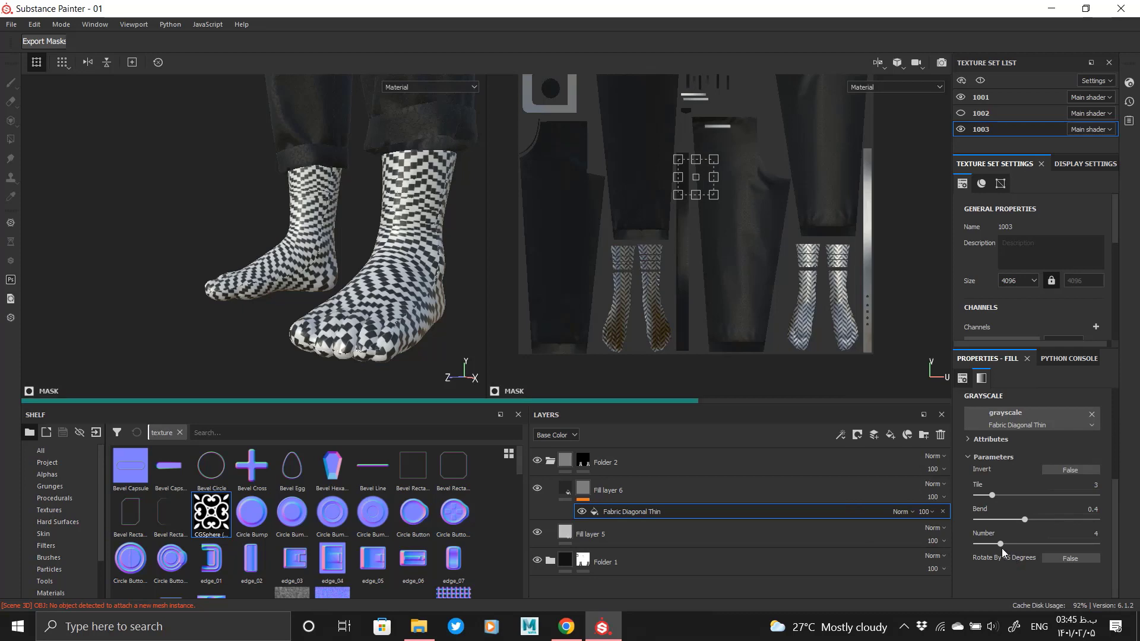
- Set the Fabric Diagonal Thin pattern's bend to 0.6 and number to 6 while displaying the mask
alt+drag(421, 299, 356, 296)
click(584, 484)
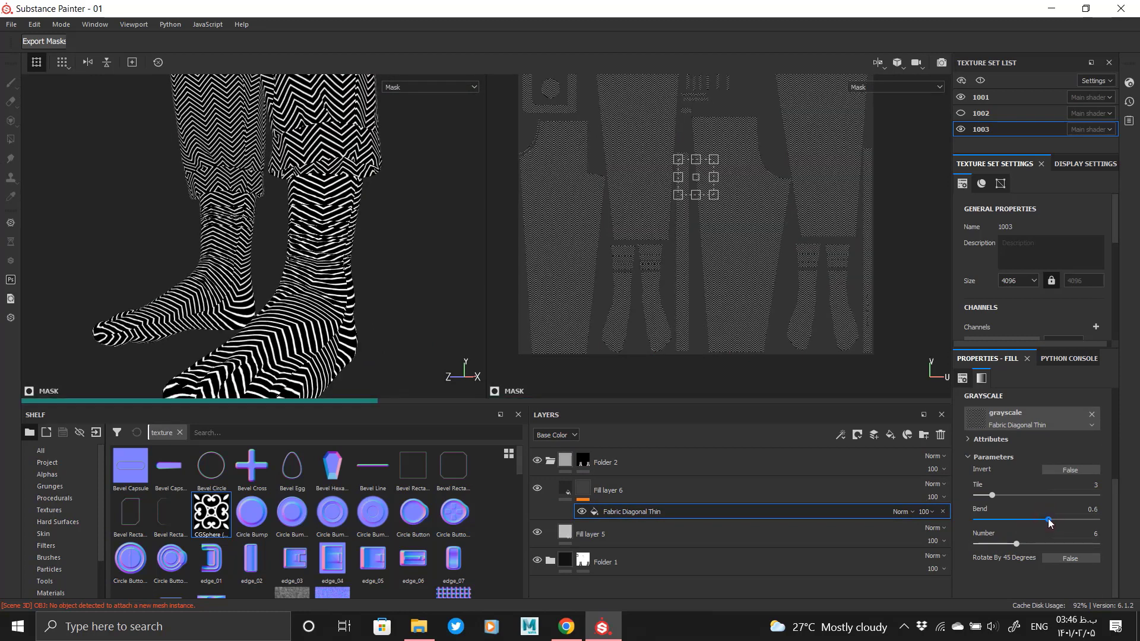
- Check the diagonal pattern on the socks and delete Fill layer 6
click(565, 489)
alt+drag(380, 339, 310, 261)
alt+right_drag(291, 207, 357, 268)
alt+drag(356, 267, 315, 270)
mouse_move(315, 270)
alt+right_down()
mouse_move(254, 255)
mouse_move(320, 285)
alt+right_up()
alt+right_drag(448, 307, 190, 290)
alt+right_drag(325, 257, 594, 494)
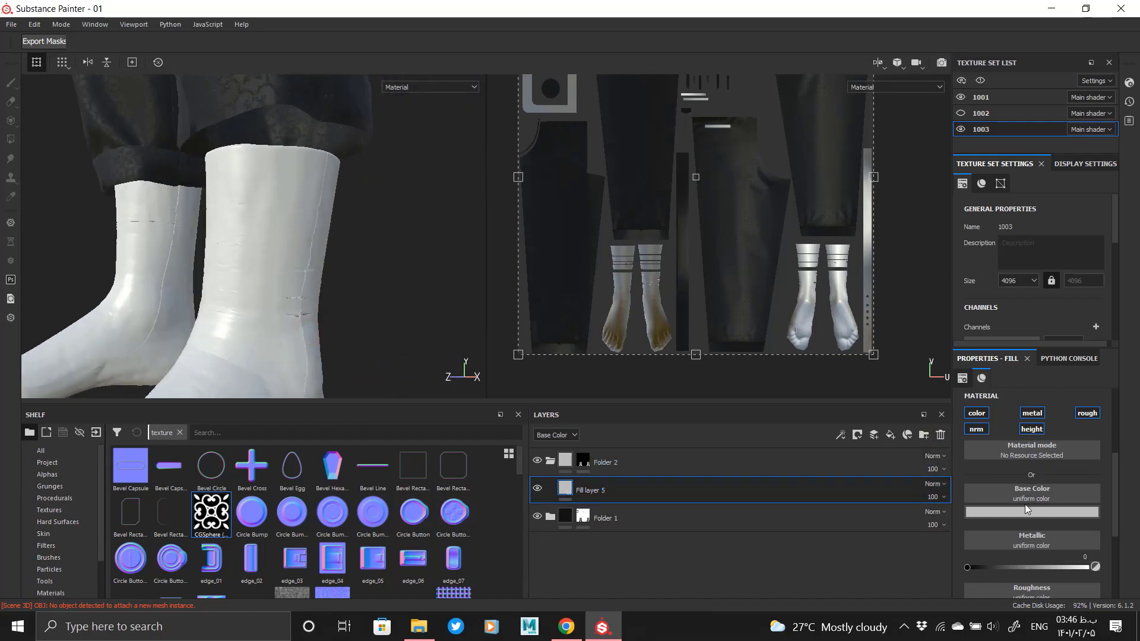
- Set Fill layer 5's base colour to a dark grey and add a black mask to the layer
click(1025, 510)
drag(1003, 411, 893, 465)
right_click(602, 490)
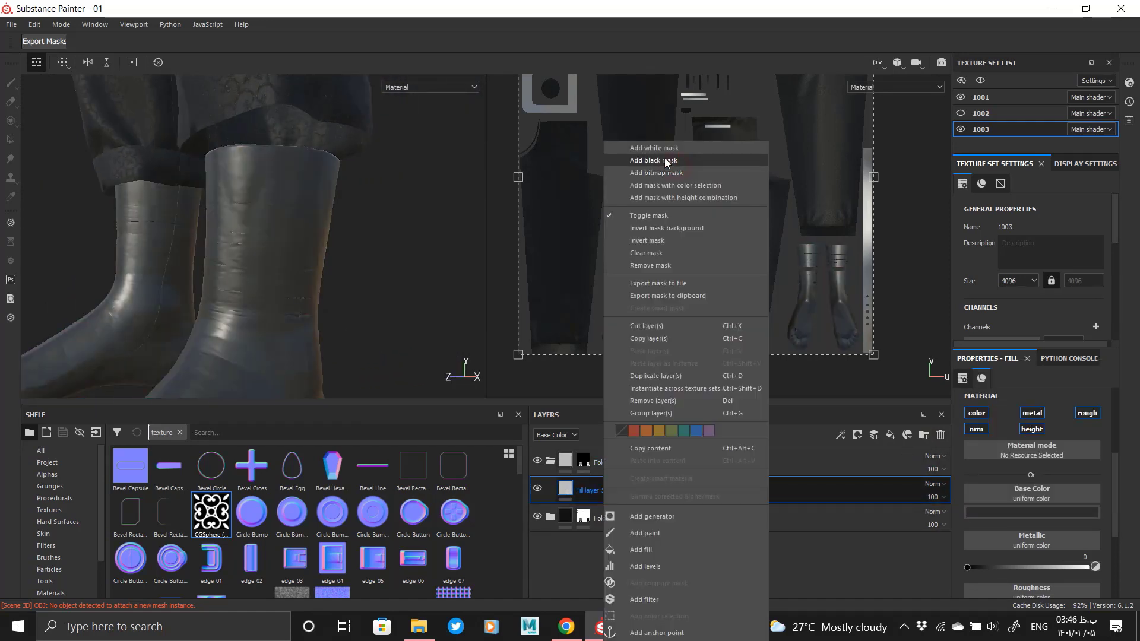
click(664, 157)
- Fill two ankle bands on one side of the sock in Fill layer 5's mask using UV chunk fill, undoing the foot's fill
alt+drag(268, 301, 264, 258)
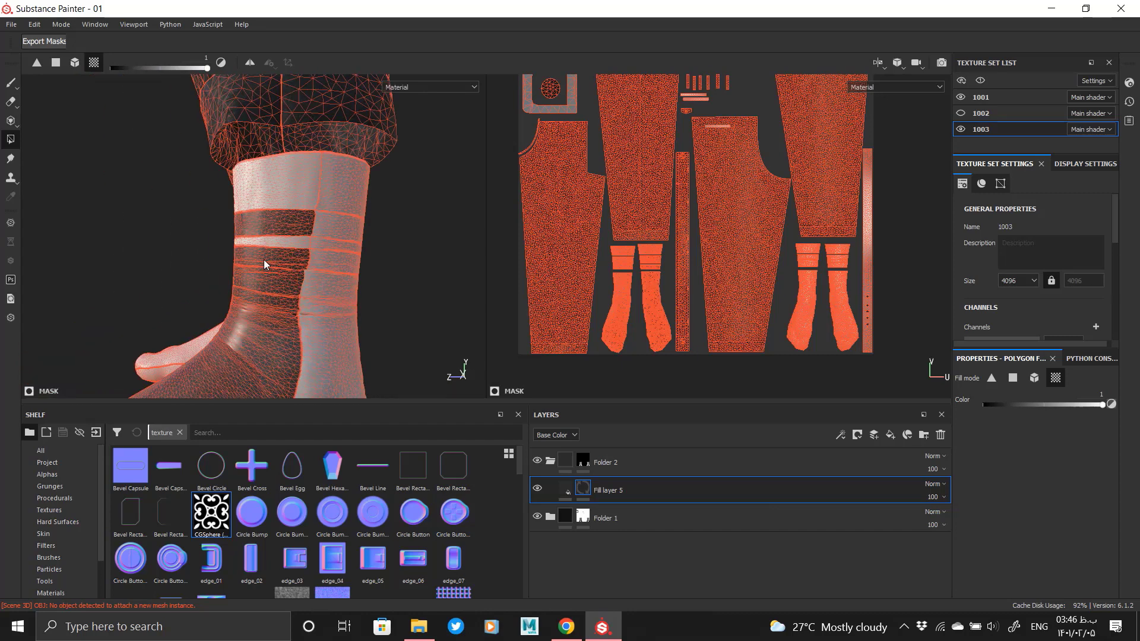
alt+right_drag(261, 279, 310, 303)
key(ctrl+z)
alt+drag(315, 304, 254, 277)
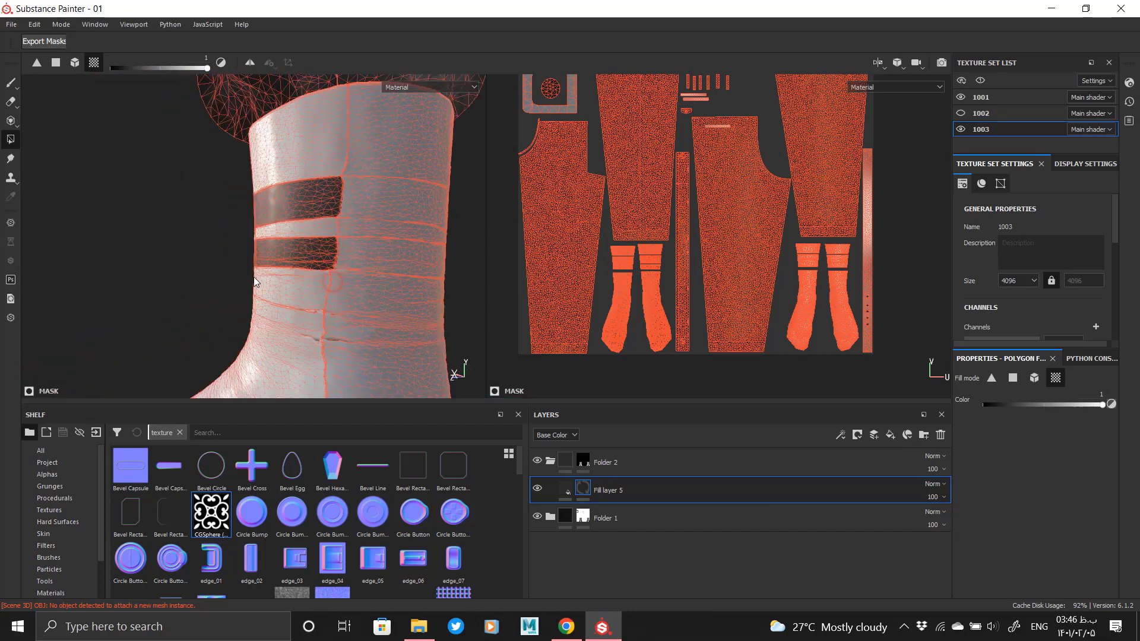
- Fill the remaining ankle bands on both socks in Fill layer 5's mask using UV chunk fill
click(401, 205)
click(406, 251)
alt+right_drag(406, 252, 338, 249)
alt+drag(338, 249, 147, 213)
click(437, 173)
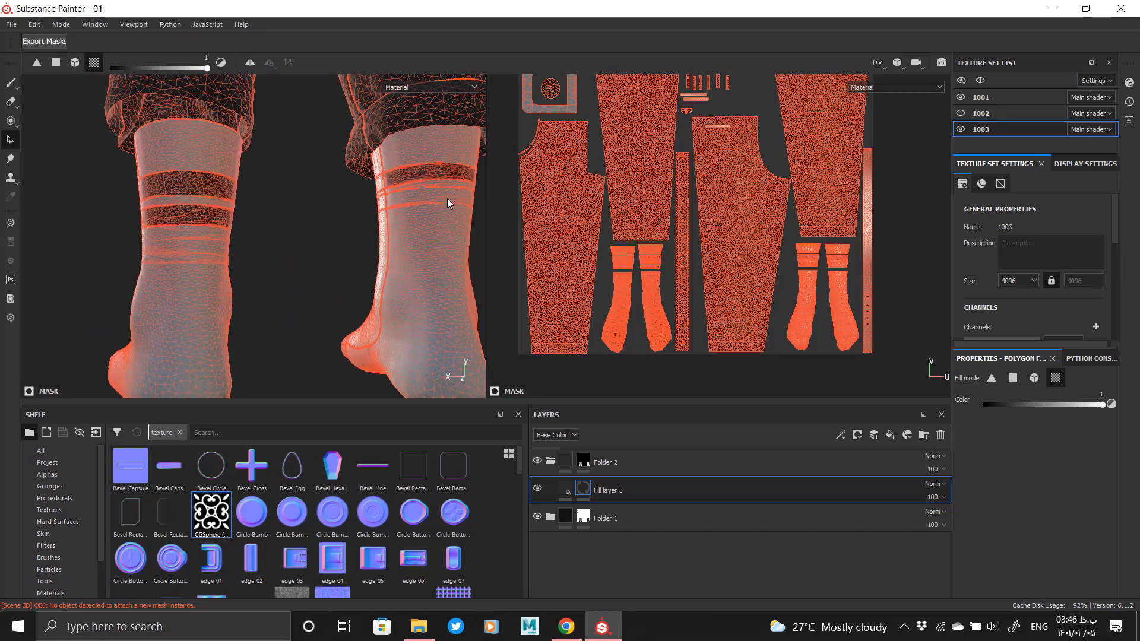
click(447, 200)
alt+drag(255, 199, 335, 202)
- Examine the dark ankle stripes on both socks from several sides with Fill layer 5's material shown
click(564, 488)
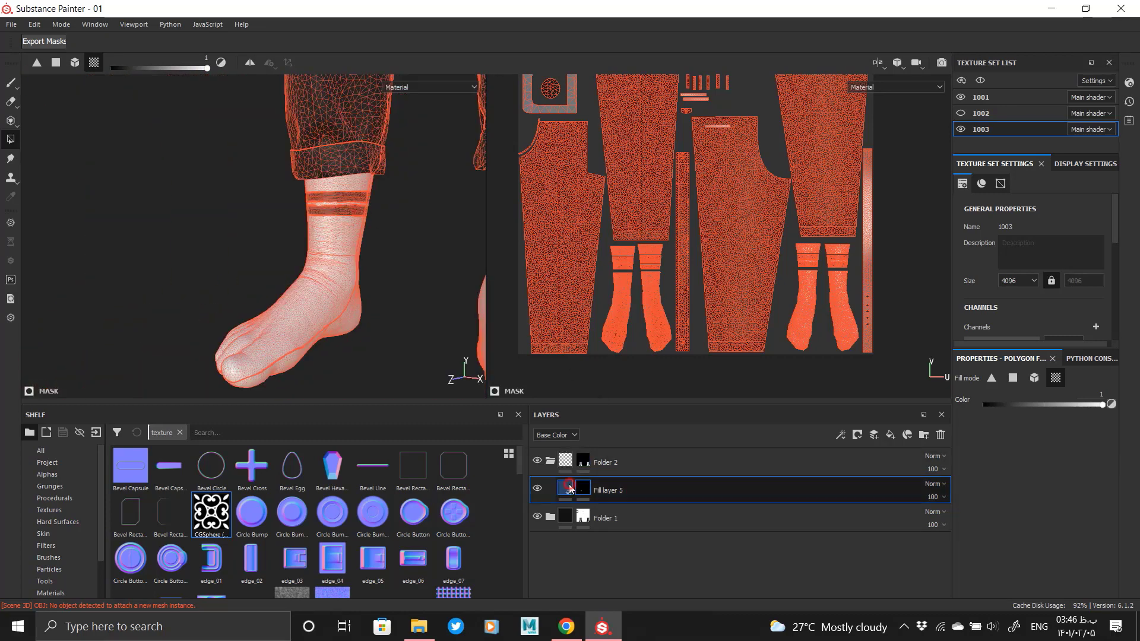
alt+drag(229, 220, 297, 184)
alt+right_drag(296, 184, 362, 310)
alt+drag(362, 311, 147, 234)
alt+right_drag(147, 234, 110, 222)
alt+drag(333, 262, 258, 279)
click(641, 521)
click(562, 488)
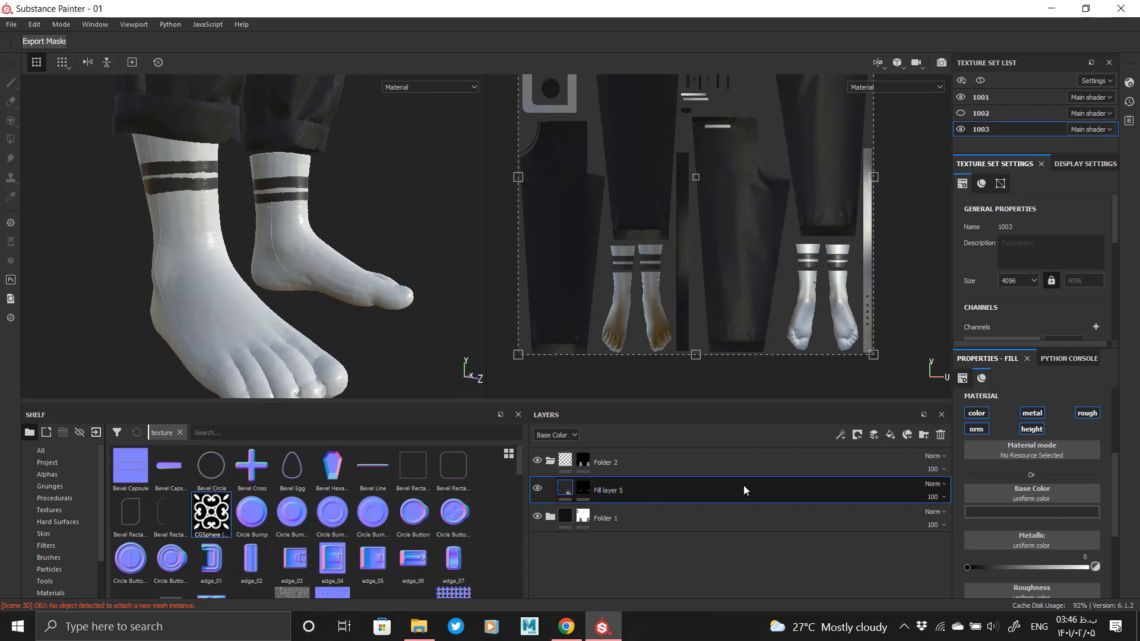
- Add a light base fill layer for the socks directly beneath Fill layer 5 in Folder 2
click(890, 434)
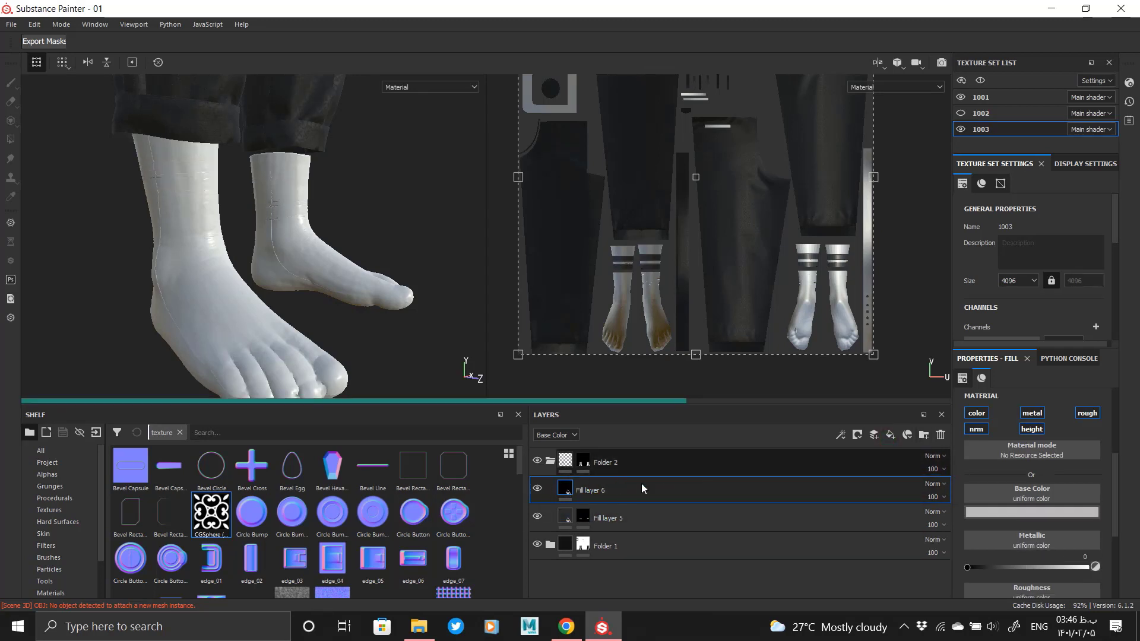
drag(641, 483, 629, 511)
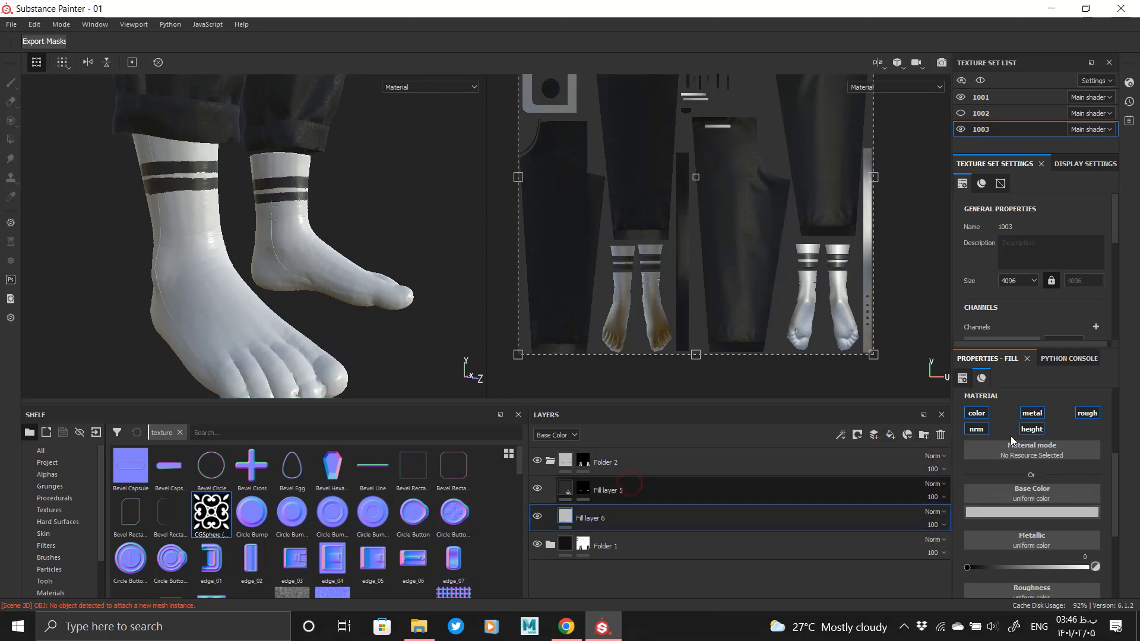
- Try limiting Fill layer 5 to its roughness channel with a roughness of 0.8029
click(629, 483)
click(979, 414)
click(1033, 415)
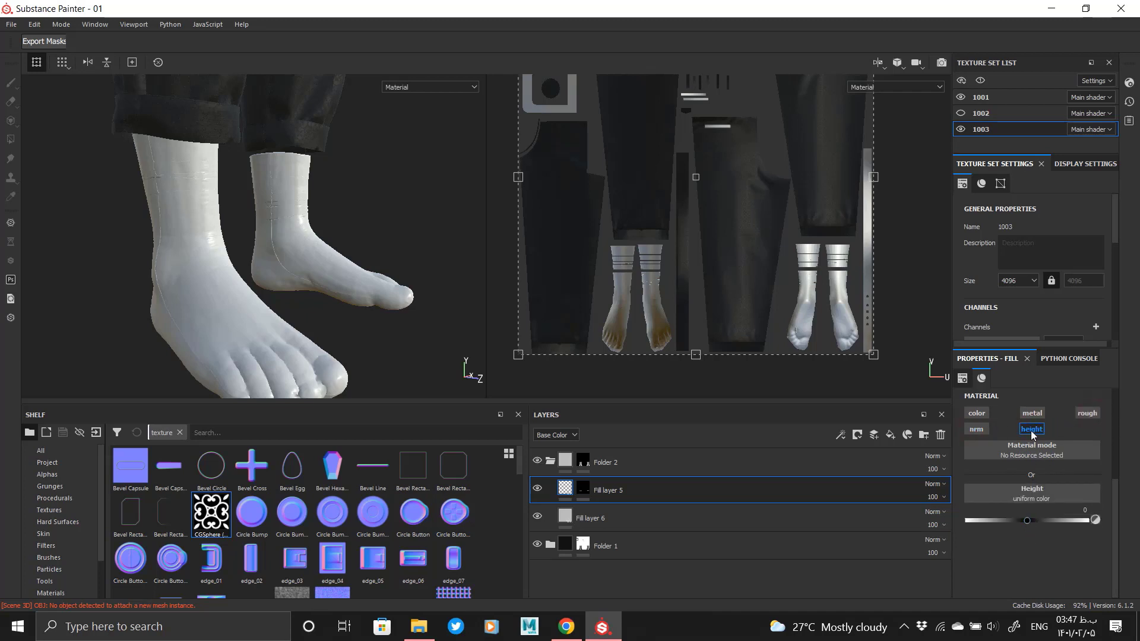
click(1087, 413)
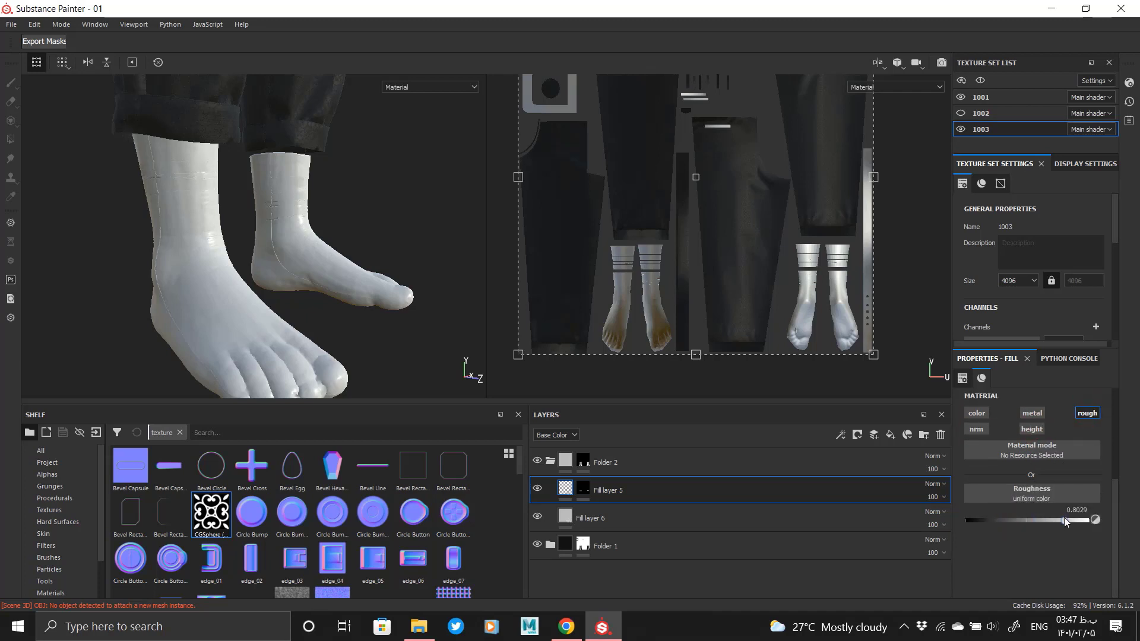
- Set Fill layer 6's roughness to 0.8654
click(614, 519)
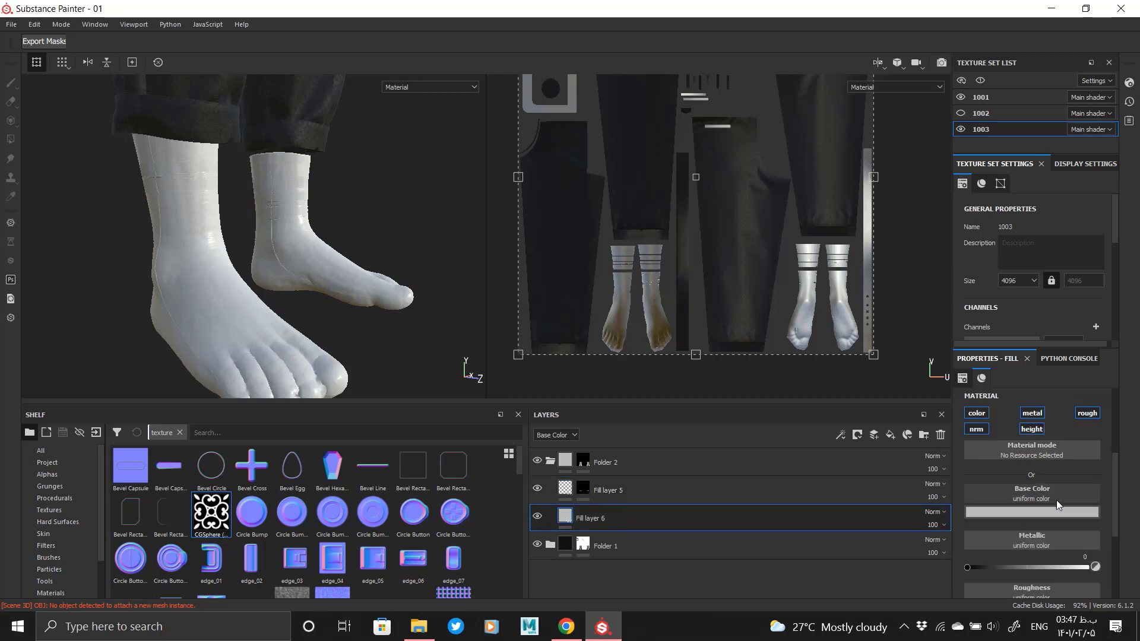
scroll(1065, 564, down, 1)
click(1071, 548)
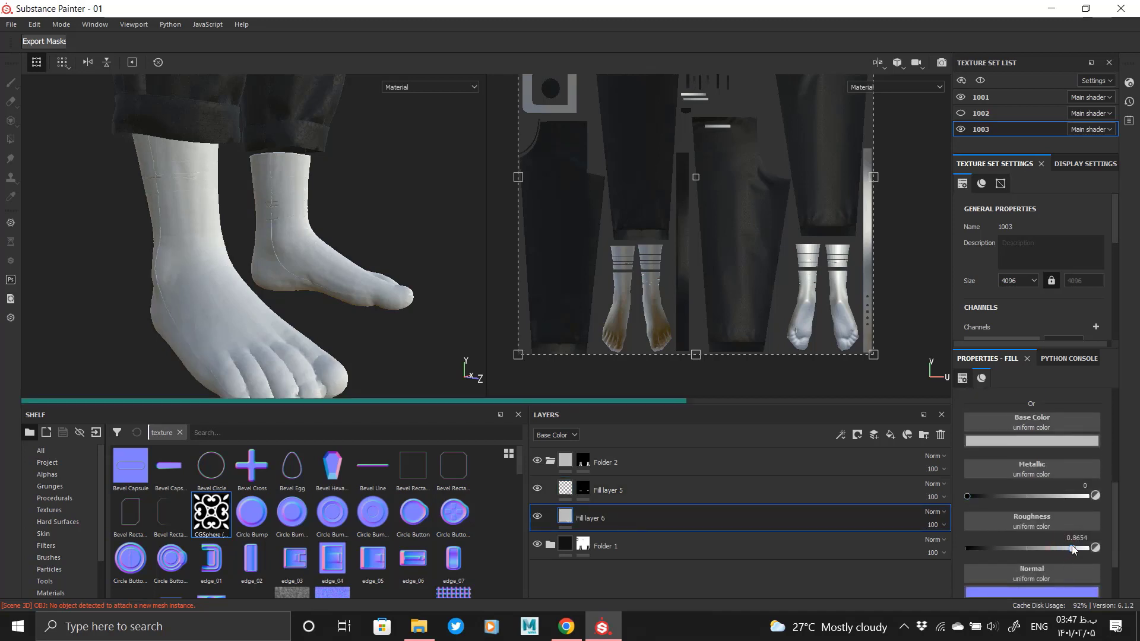
- Limit Fill layer 5 to the color channel and check the stripes on the socks
click(566, 488)
click(1087, 413)
alt+drag(225, 279, 277, 284)
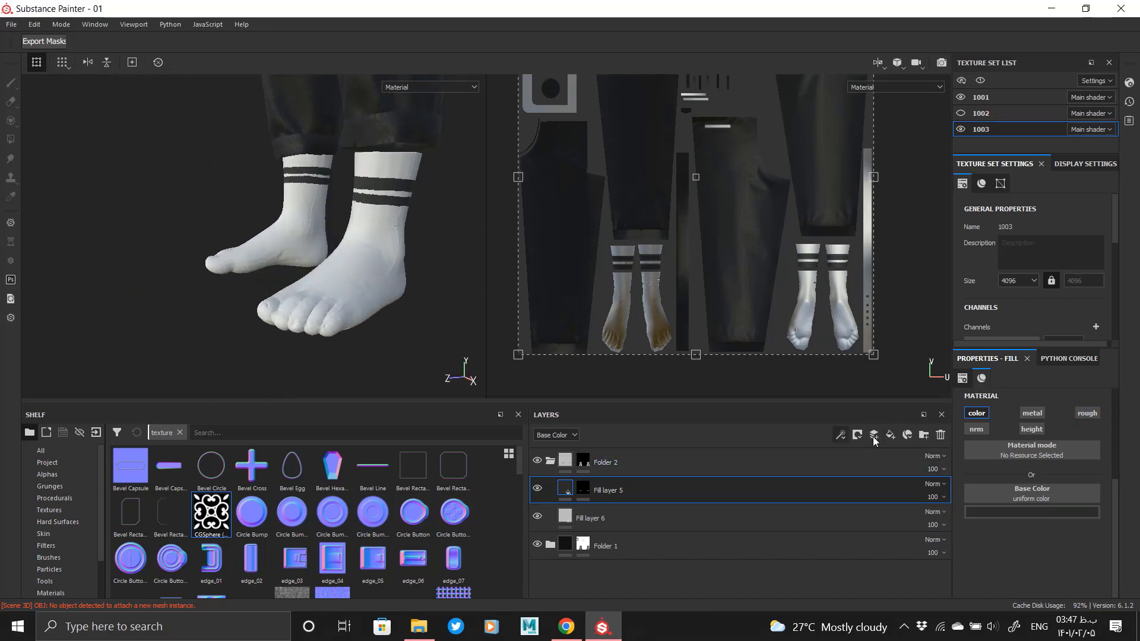
- Create a black-masked fill layer above Fill layer 5 and add a fill effect to its mask, opening the grayscale texture choice
right_click(591, 494)
click(653, 21)
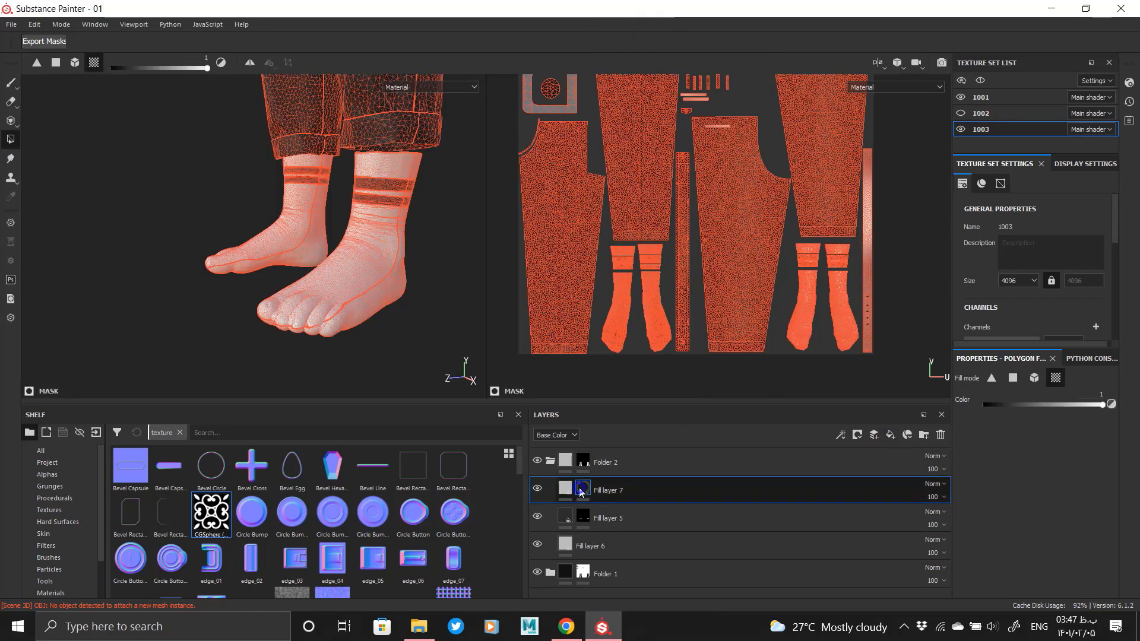
right_click(579, 487)
click(616, 396)
click(1032, 414)
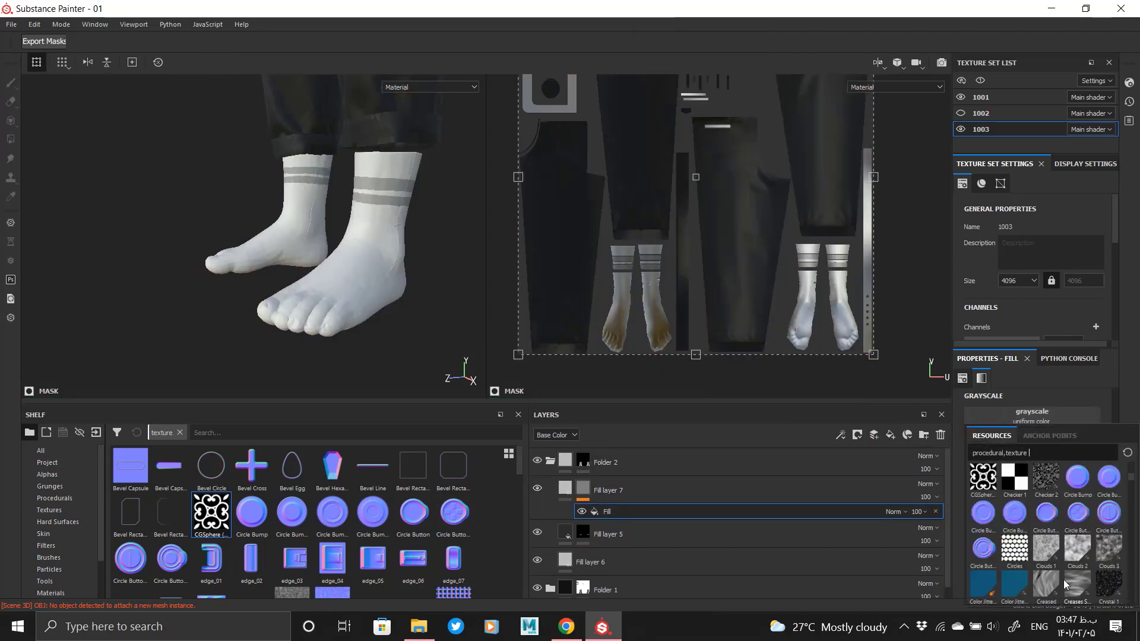
- Fill Fill layer 7's mask with the Fibers 2 texture and set its pattern tiling to 16
scroll(1055, 556, down, 4)
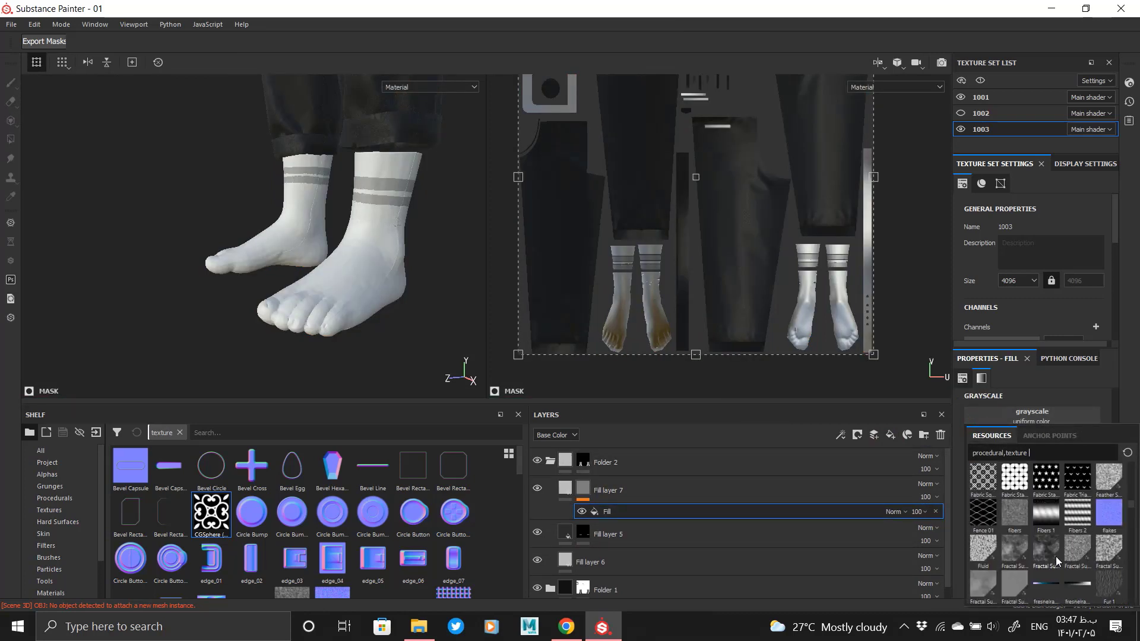
click(1077, 512)
key(4)
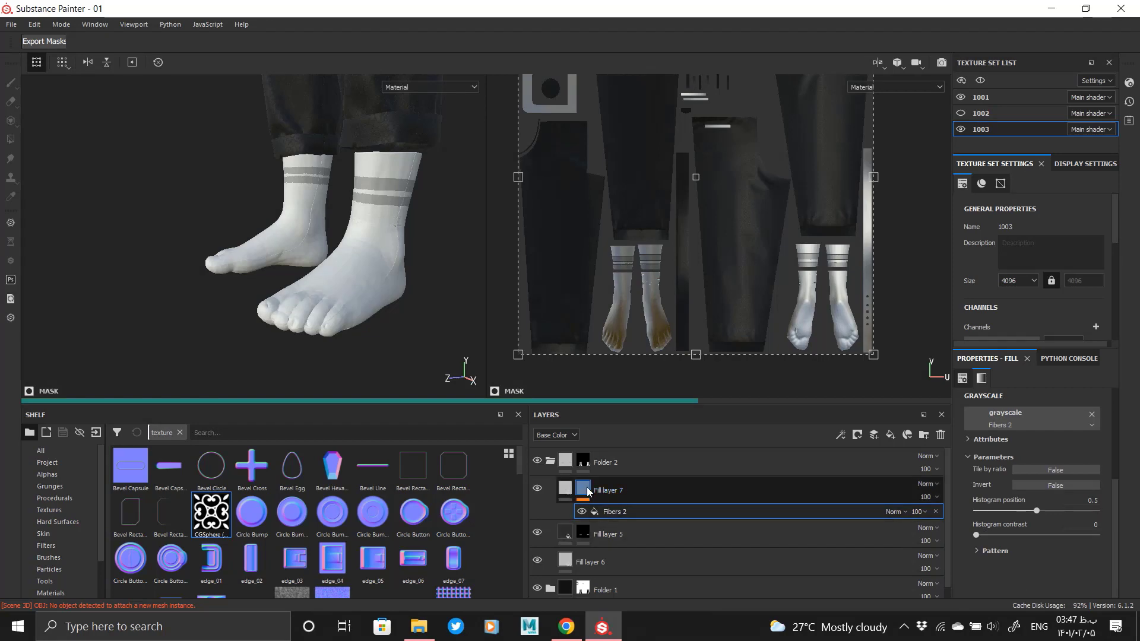
click(617, 512)
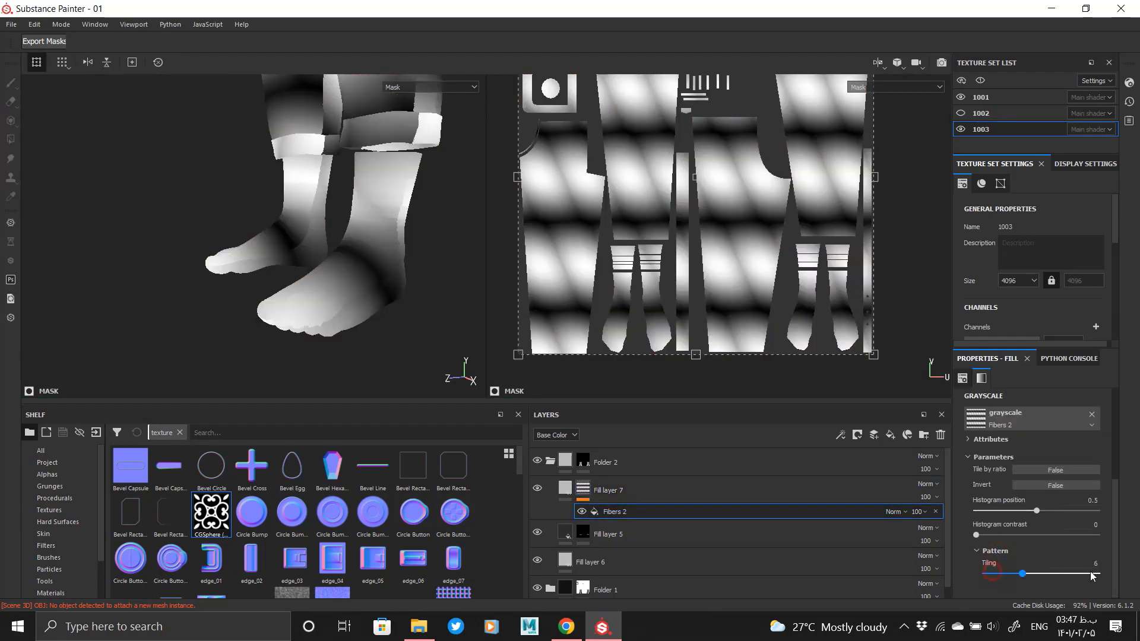
drag(1091, 576, 1096, 574)
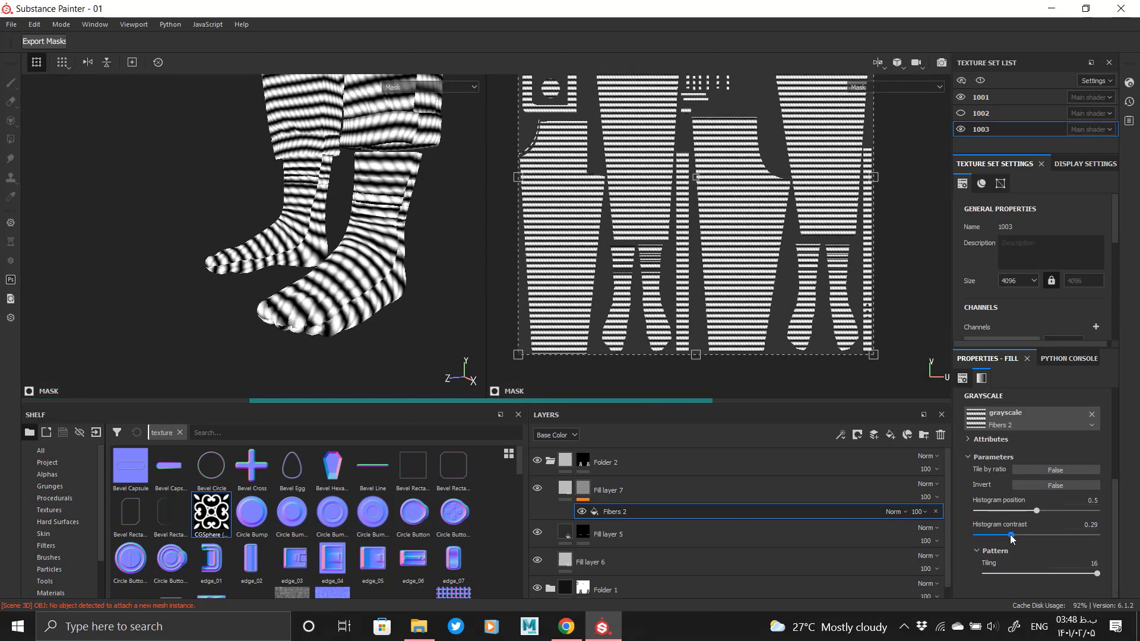
- Set the UV scale of the Fibers 2 mask fill to 10 and check the stripe density on the foot and ankle
scroll(988, 503, up, 3)
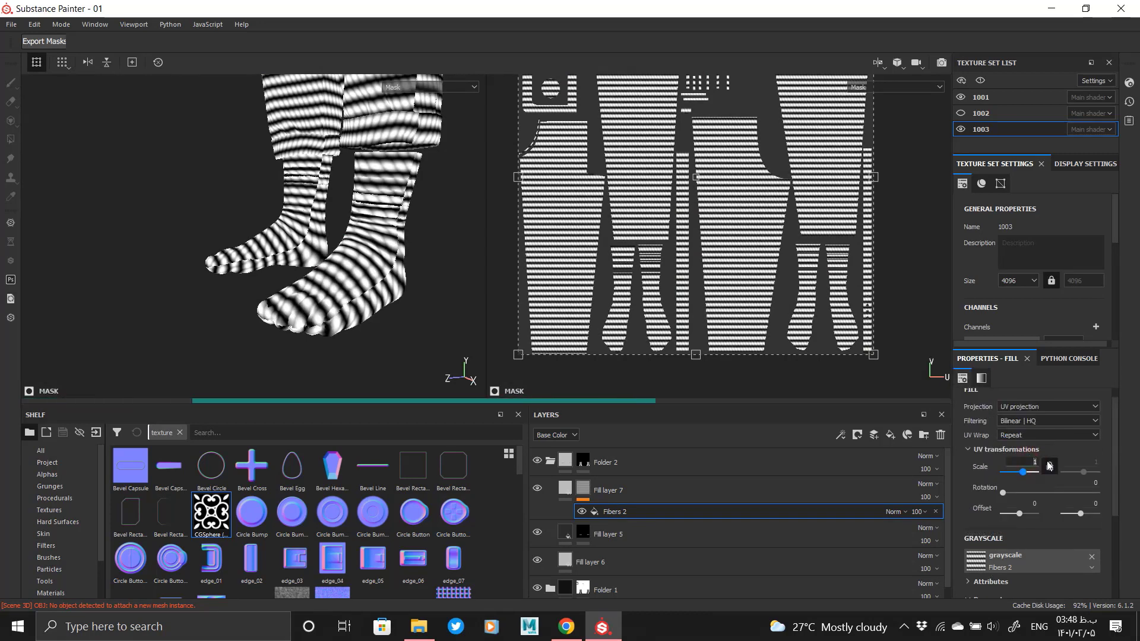
text(10)
key(Return)
scroll(345, 259, up, 5)
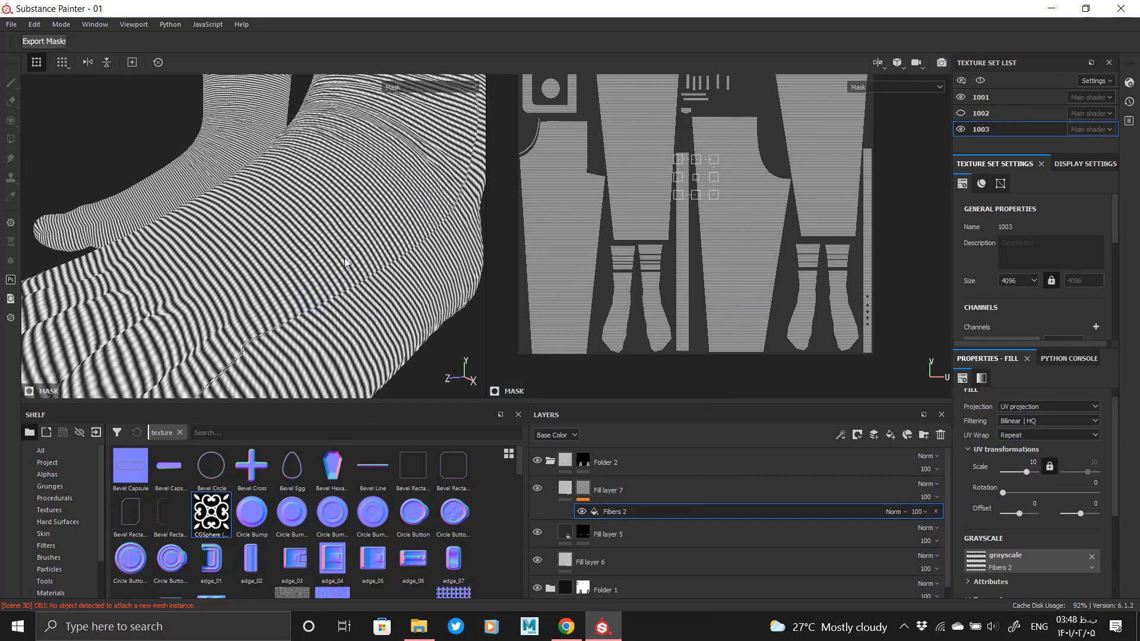
alt+drag(283, 252, 356, 270)
alt+right_drag(356, 270, 153, 254)
alt+middle_drag(153, 254, 258, 252)
alt+right_drag(258, 252, 294, 309)
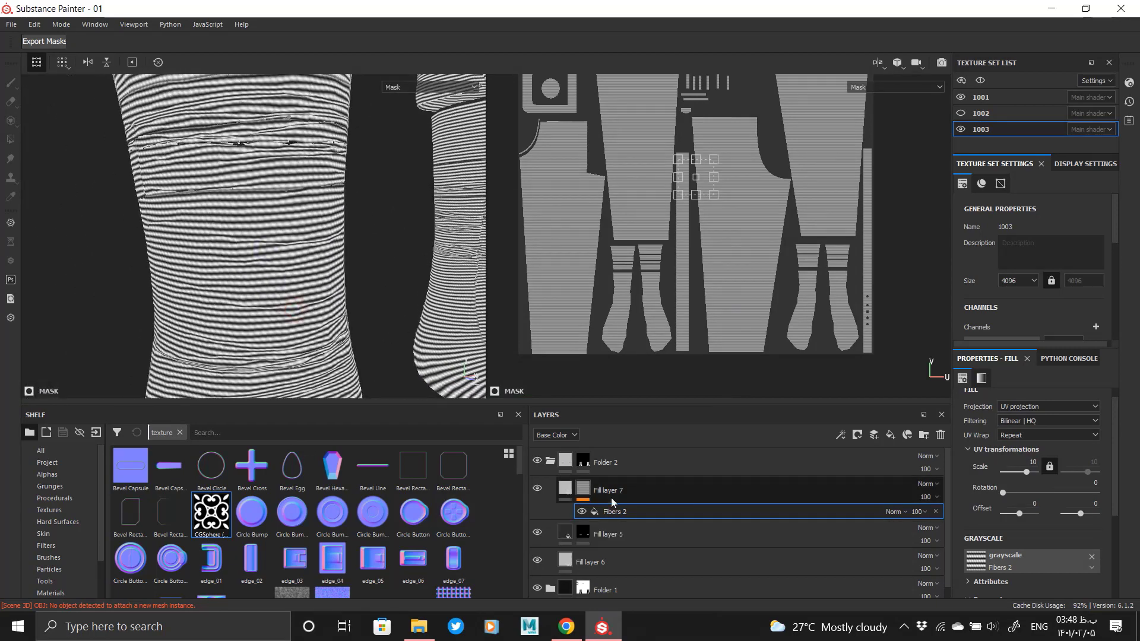
- Change Fill layer 7's base color to a darker grey
click(722, 487)
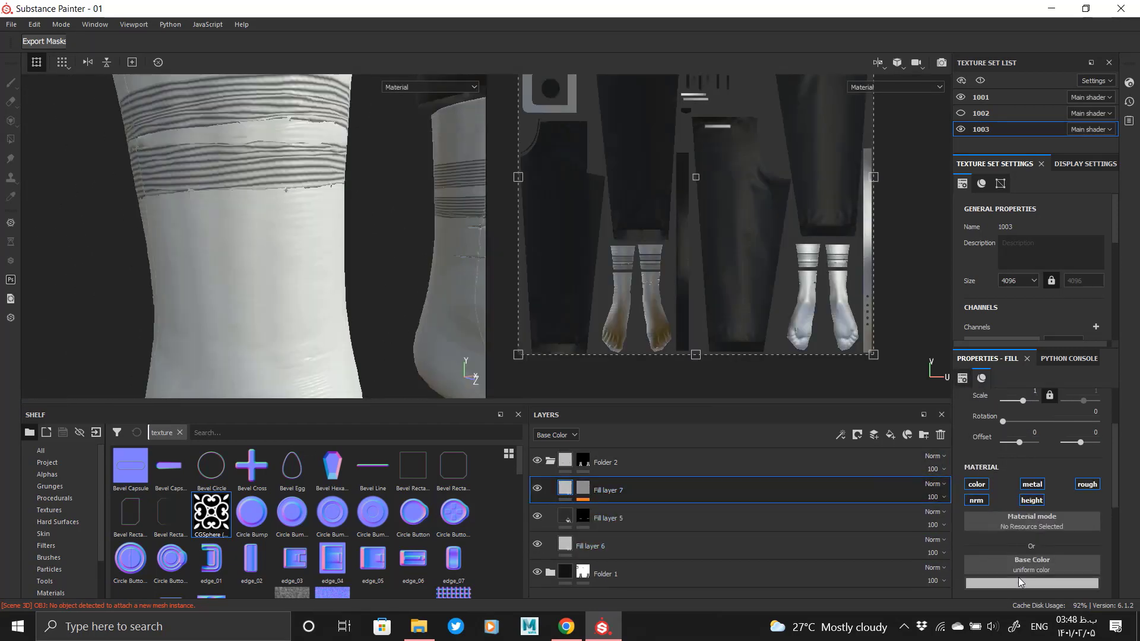
click(1020, 581)
click(1124, 497)
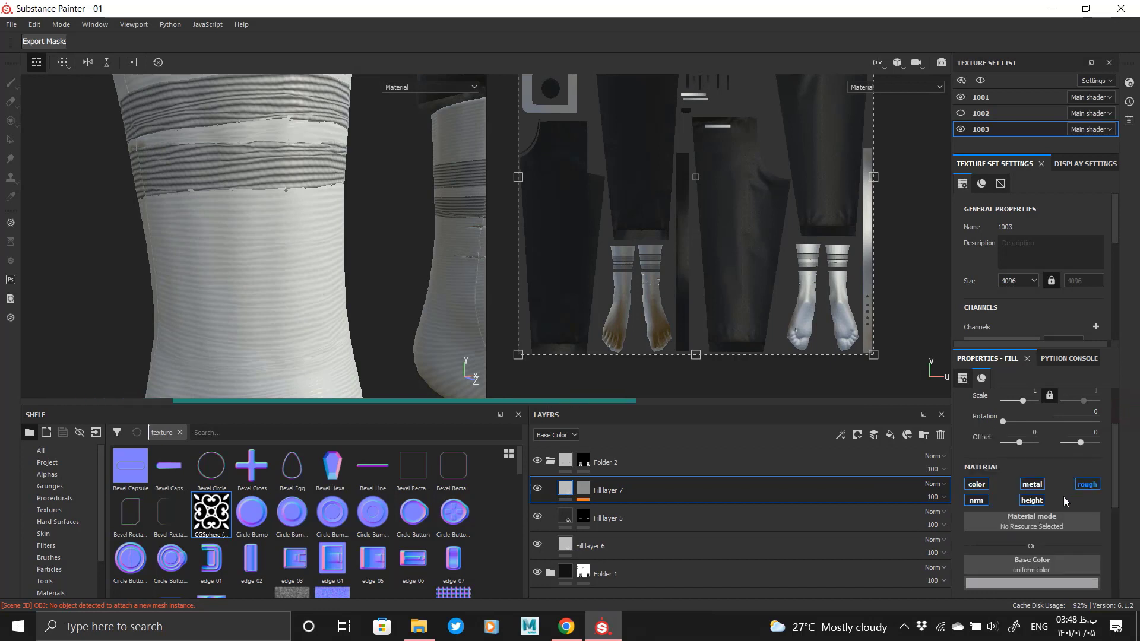
- Give Fill layer 7 a raised height of about 0.13 and a roughness of 0.8558, with its metallic and normal channels disabled
scroll(1031, 482, down, 5)
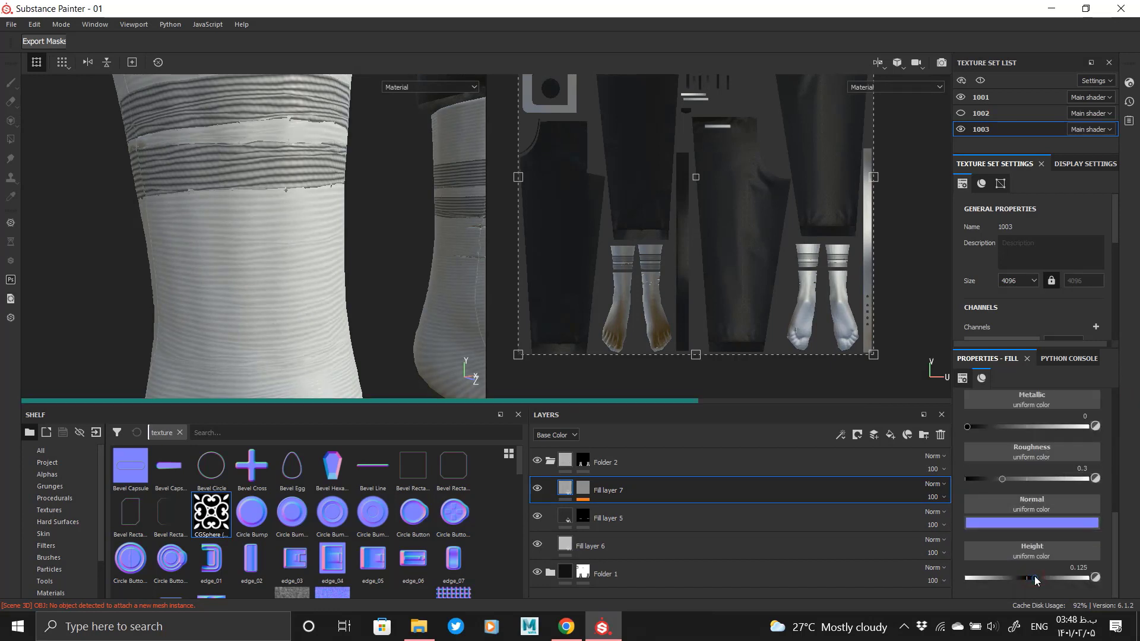
scroll(1018, 497, up, 2)
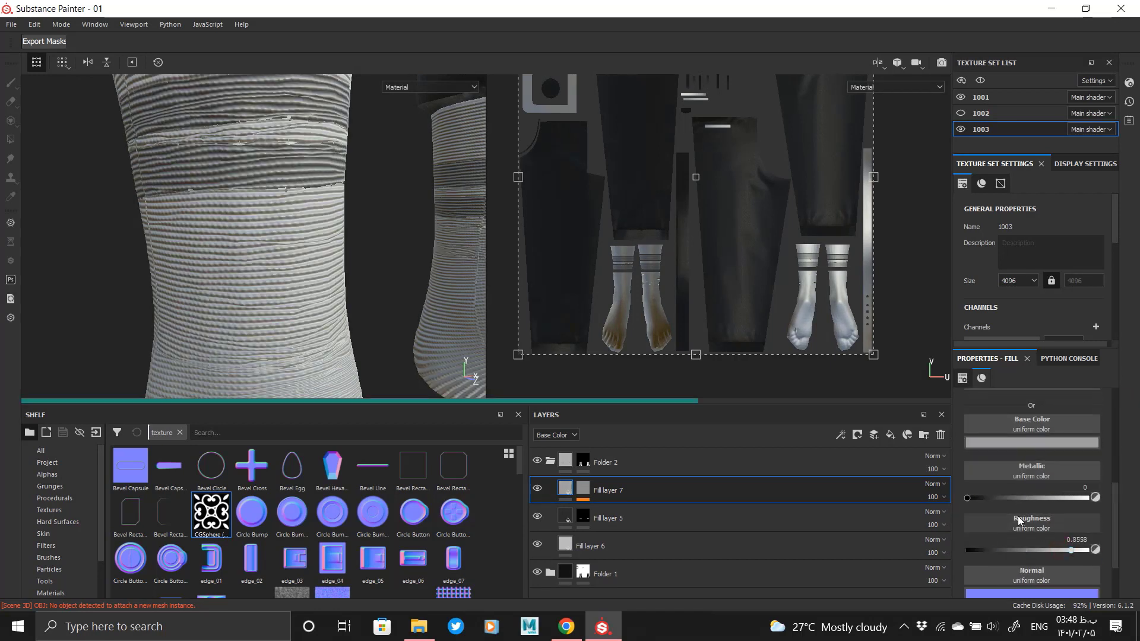
scroll(1018, 520, up, 2)
- Set the histogram contrast of the Fibers 2 fill in Fill layer 7's mask to 0.25
alt+drag(386, 274, 24, 270)
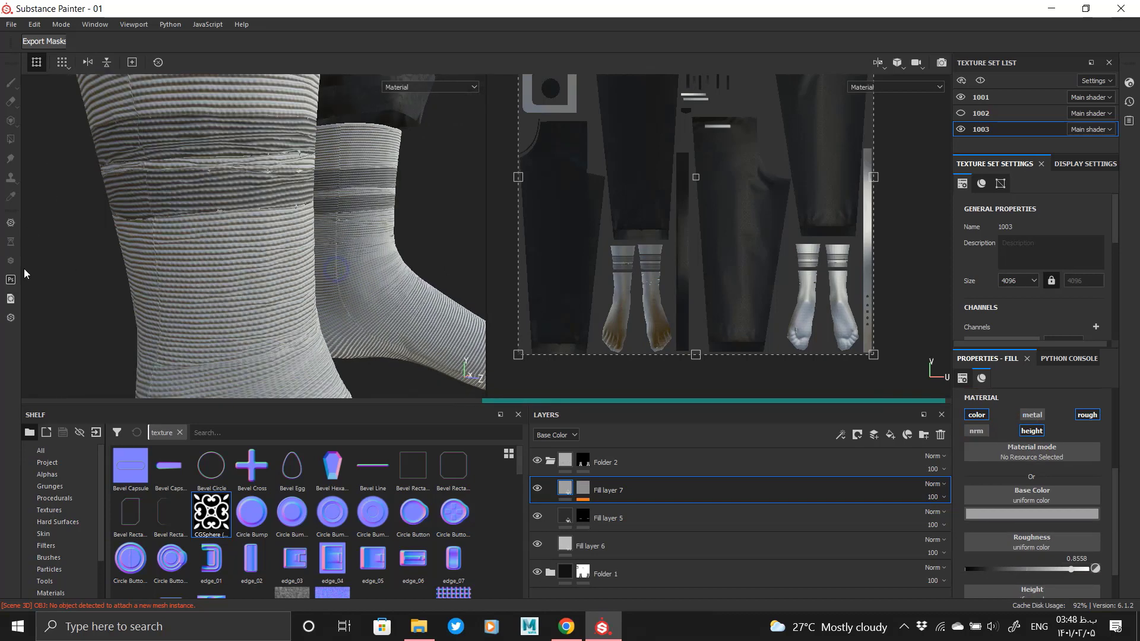
scroll(228, 287, down, 5)
alt+drag(228, 287, 380, 249)
scroll(378, 318, up, 4)
click(582, 488)
click(635, 512)
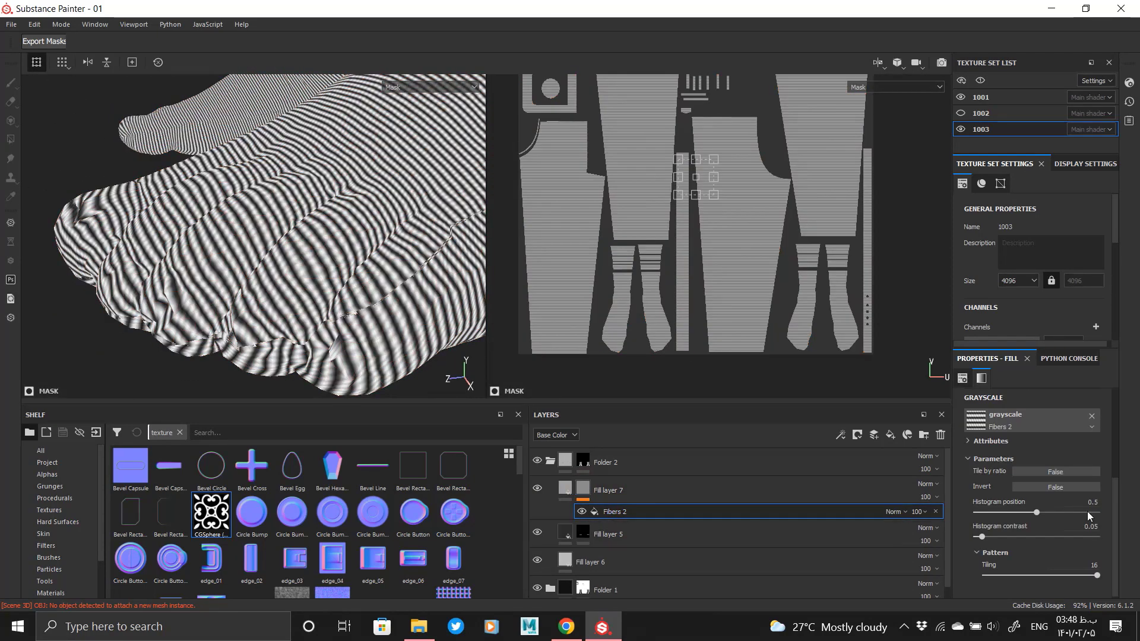
drag(1010, 538, 1006, 537)
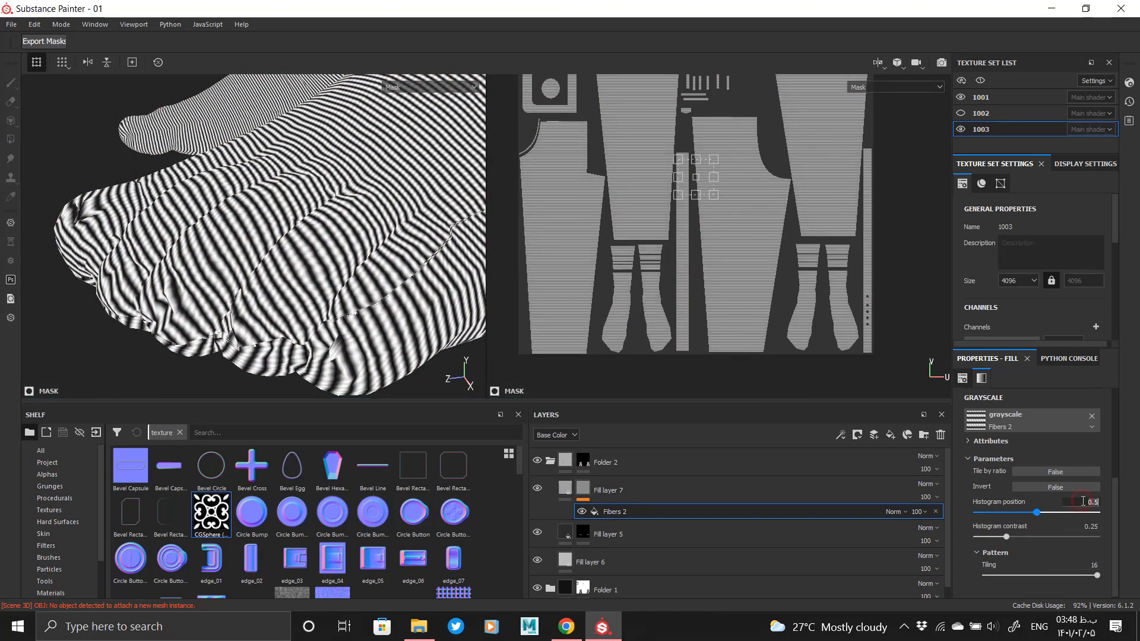
- Set the UV scale of the Fibers 2 mask fill to 15 and check the finer stripes on the sock
scroll(1021, 444, up, 3)
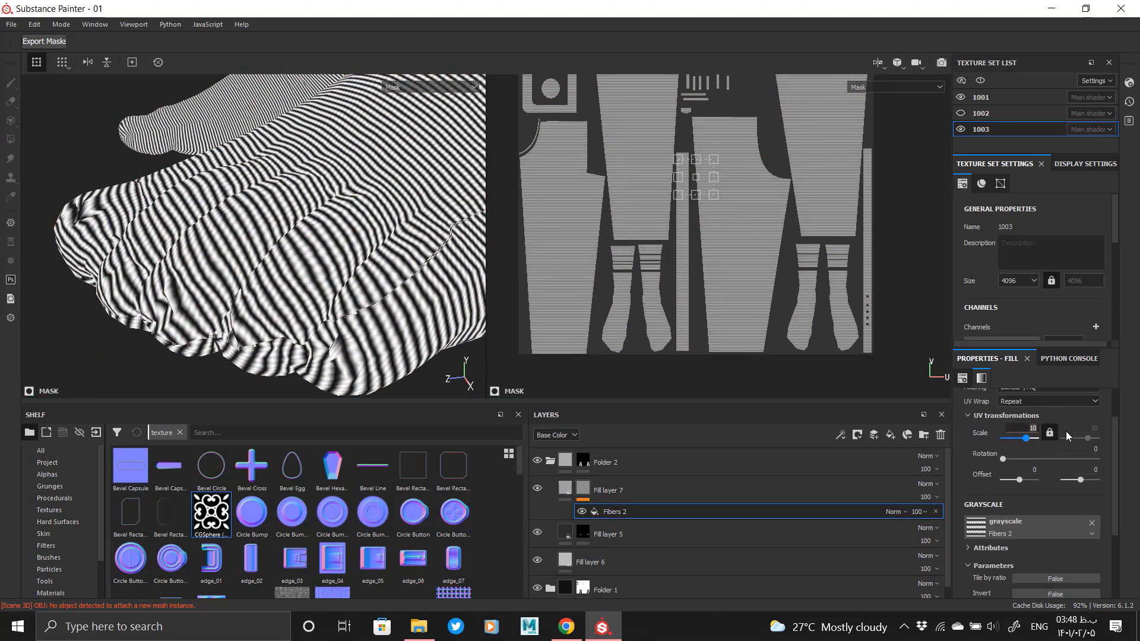
text(15)
key(Return)
scroll(390, 309, down, 2)
alt+middle_drag(436, 190, 390, 265)
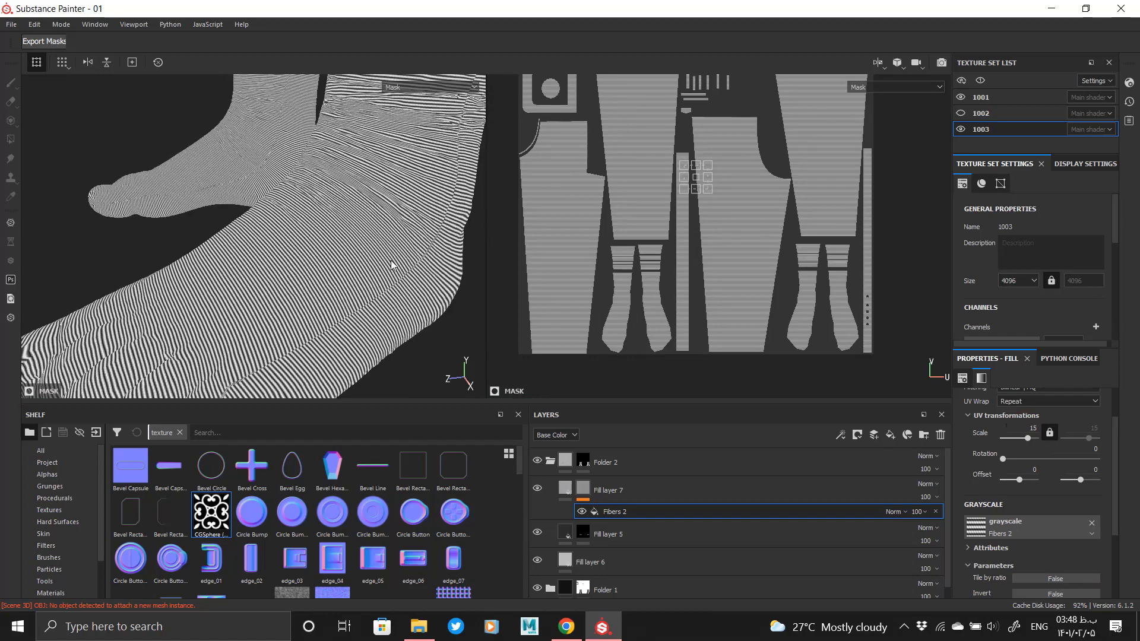
alt+drag(390, 265, 300, 300)
alt+middle_drag(301, 300, 256, 302)
alt+drag(247, 268, 368, 279)
- Disable the color channel of Fill layer 7
click(564, 488)
alt+drag(200, 307, 375, 313)
click(982, 522)
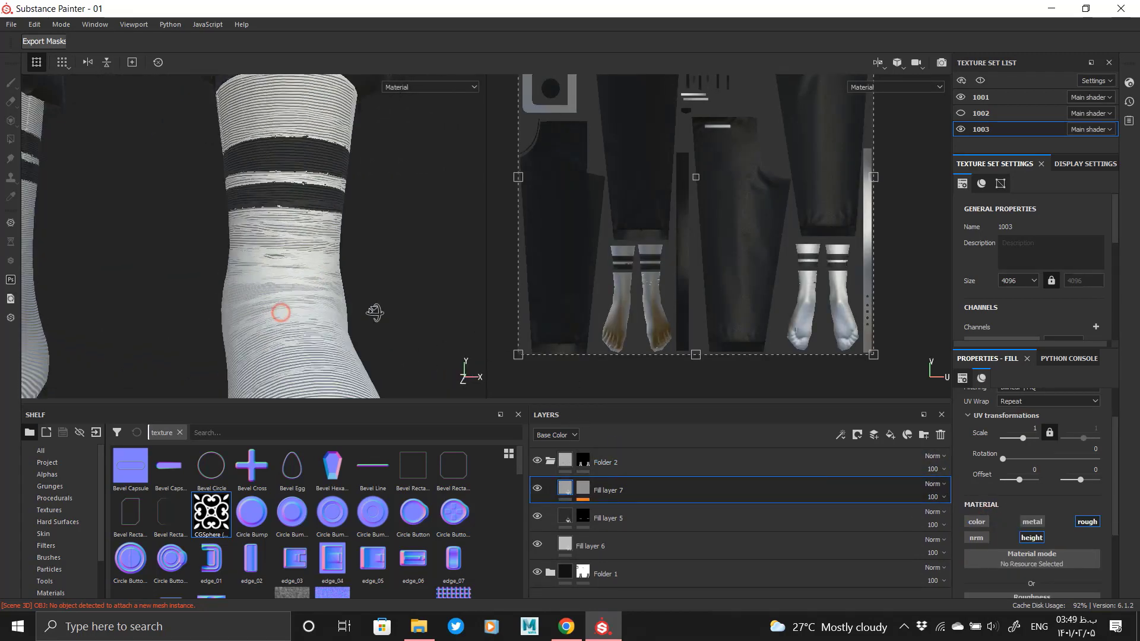
- Examine the ribbed texture on both socks from several angles and distances, including the toes and ankles
alt+right_drag(375, 313, 282, 157)
alt+drag(282, 158, 224, 277)
alt+middle_drag(224, 277, 259, 211)
alt+right_drag(378, 299, 207, 228)
alt+drag(236, 308, 282, 292)
alt+right_drag(265, 262, 321, 291)
alt+middle_drag(296, 297, 279, 267)
alt+drag(280, 267, 362, 285)
alt+right_drag(368, 309, 333, 295)
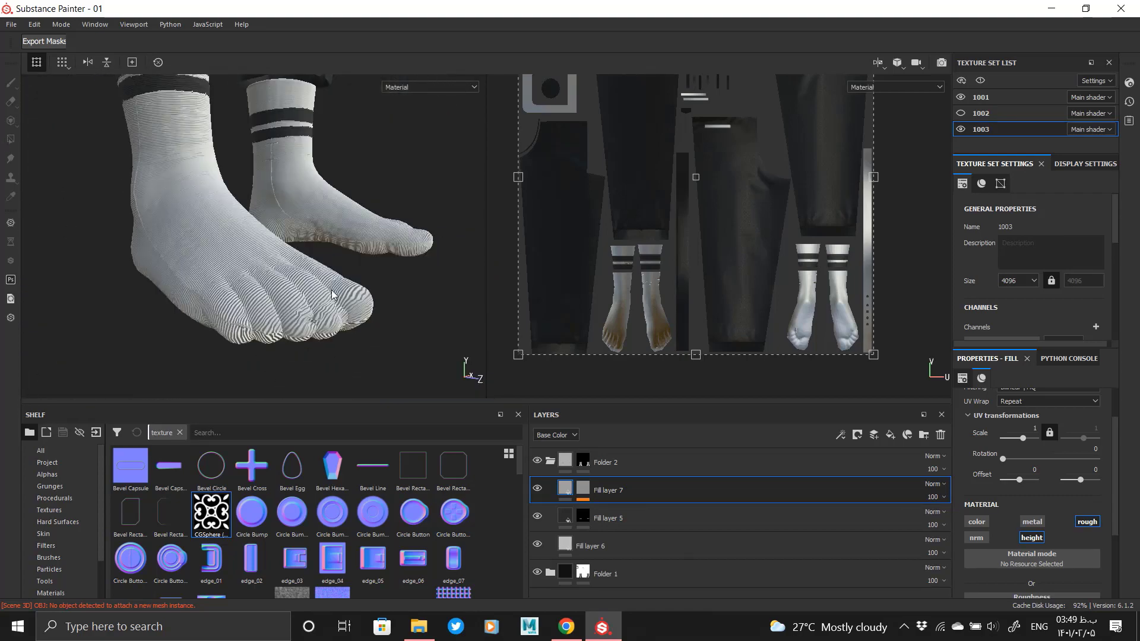
alt+drag(332, 295, 283, 336)
alt+right_drag(283, 336, 350, 362)
- Add a Warp filter above the Fibers 2 fill in Fill layer 7's mask
alt+click(583, 489)
right_click(655, 511)
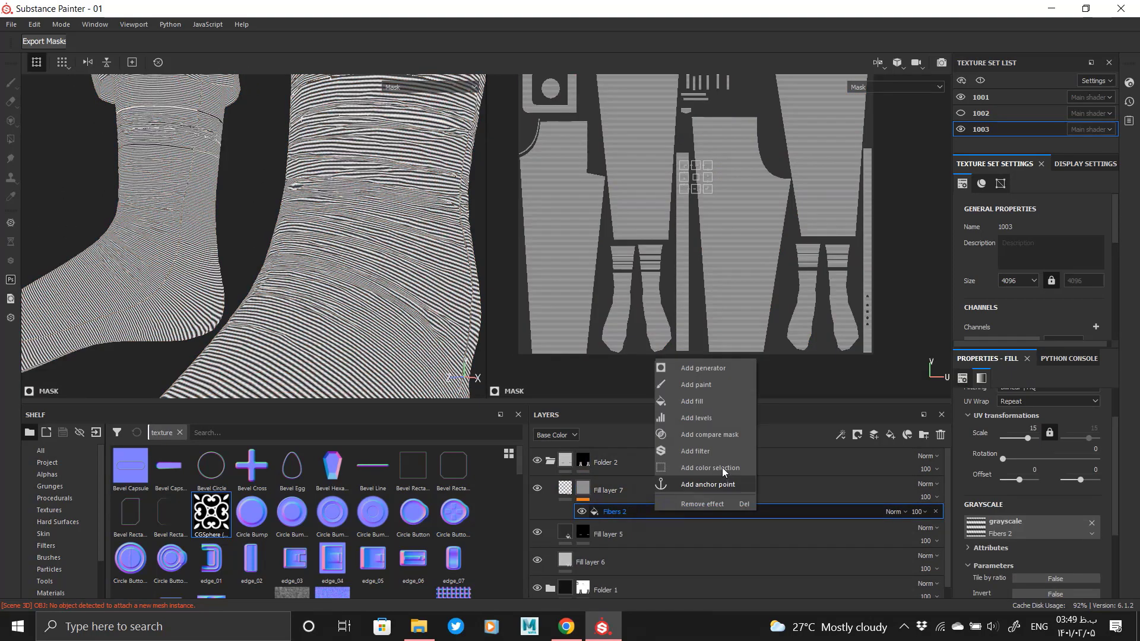
click(695, 452)
click(1035, 408)
click(1052, 546)
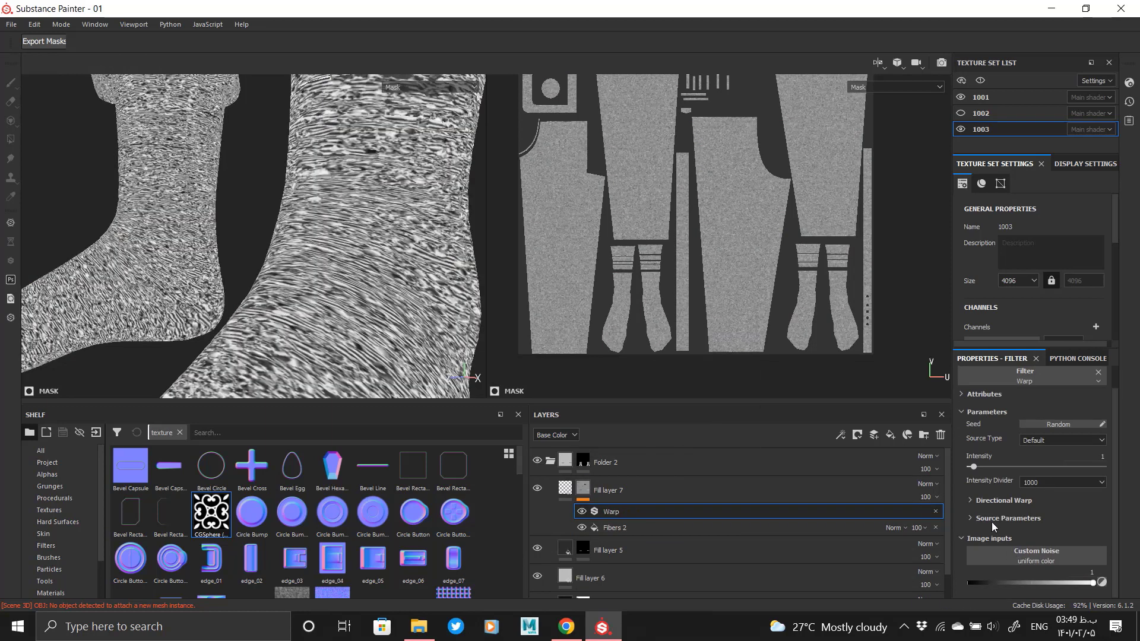
- Set the Warp filter's source tiling to 16 and its intensity to 0.1
drag(988, 543, 975, 544)
scroll(983, 587, down, 1)
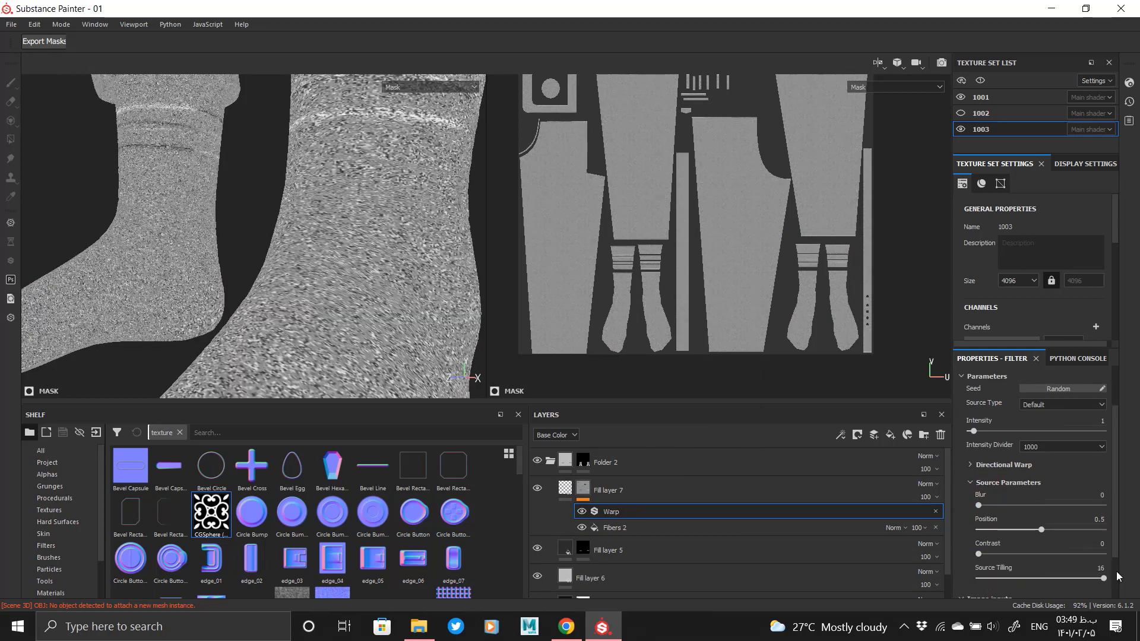
scroll(1013, 575, up, 1)
scroll(1011, 575, up, 1)
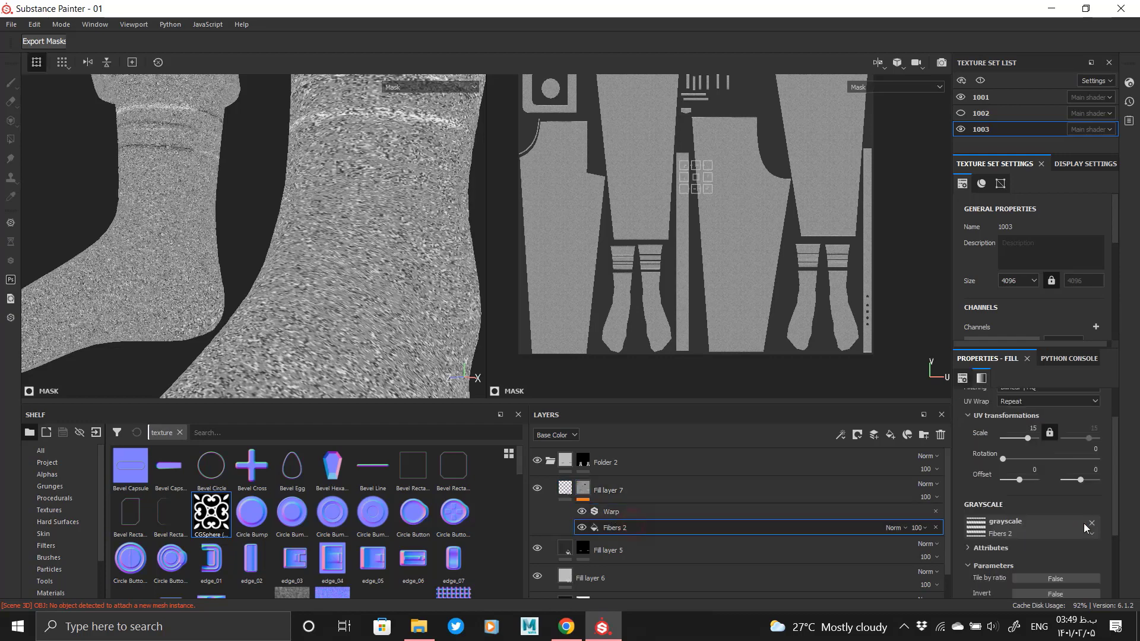
key(Return)
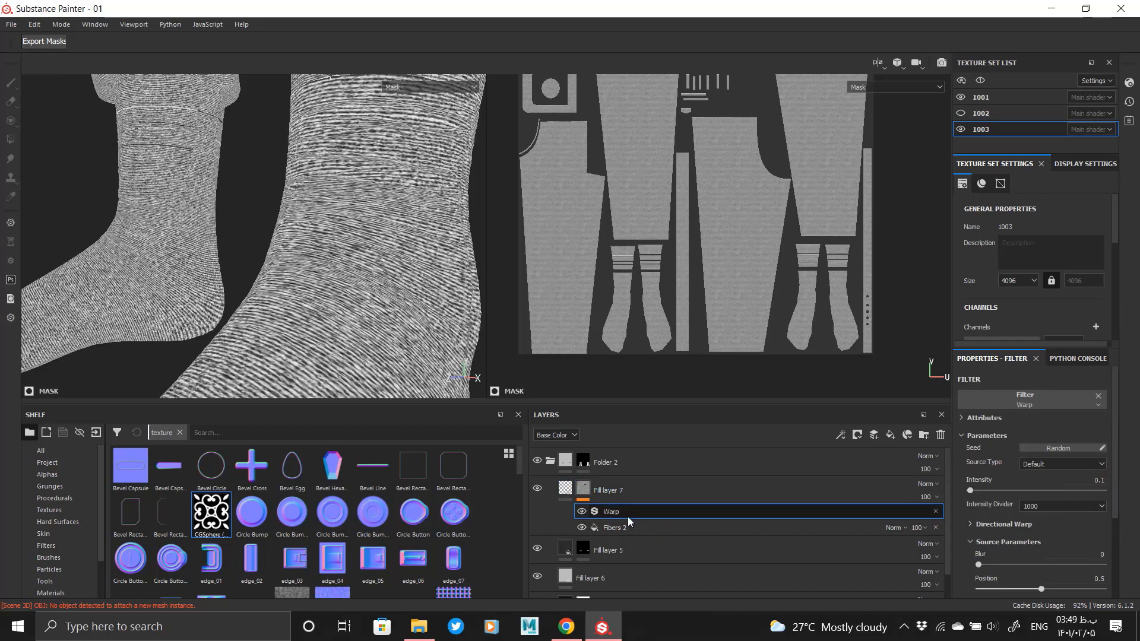
- Inspect the warped knit on the socks and set Fill layer 7's height to 0.0865
click(565, 490)
alt+drag(387, 315, 303, 254)
alt+right_drag(303, 253, 387, 295)
alt+drag(388, 295, 325, 251)
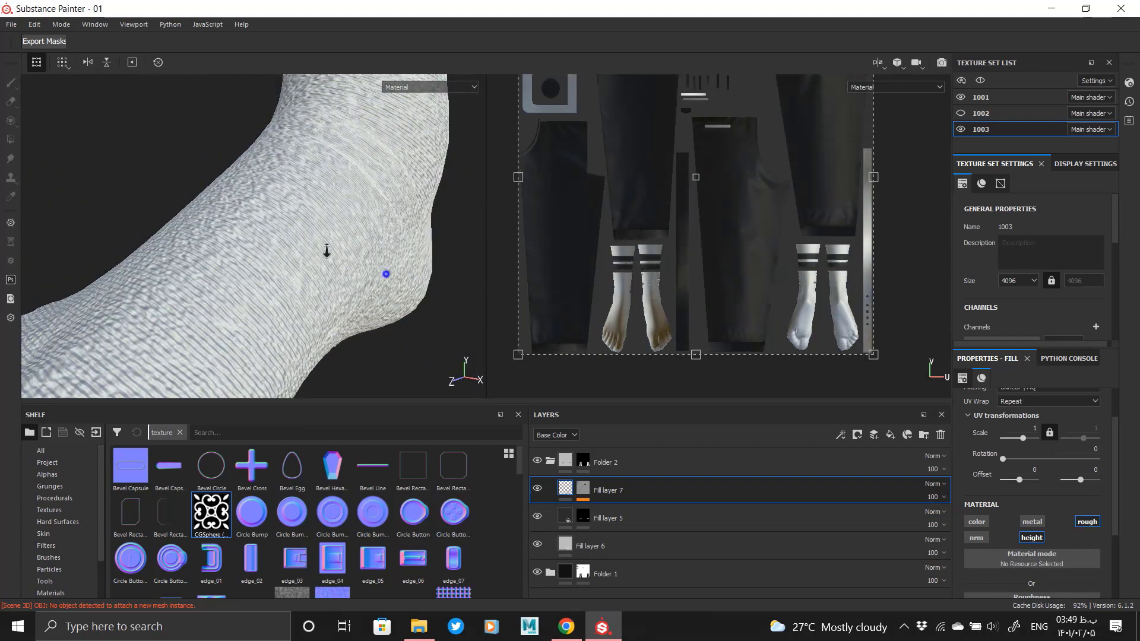
alt+right_drag(326, 251, 255, 339)
alt+drag(254, 339, 243, 341)
click(581, 495)
scroll(1038, 522, down, 3)
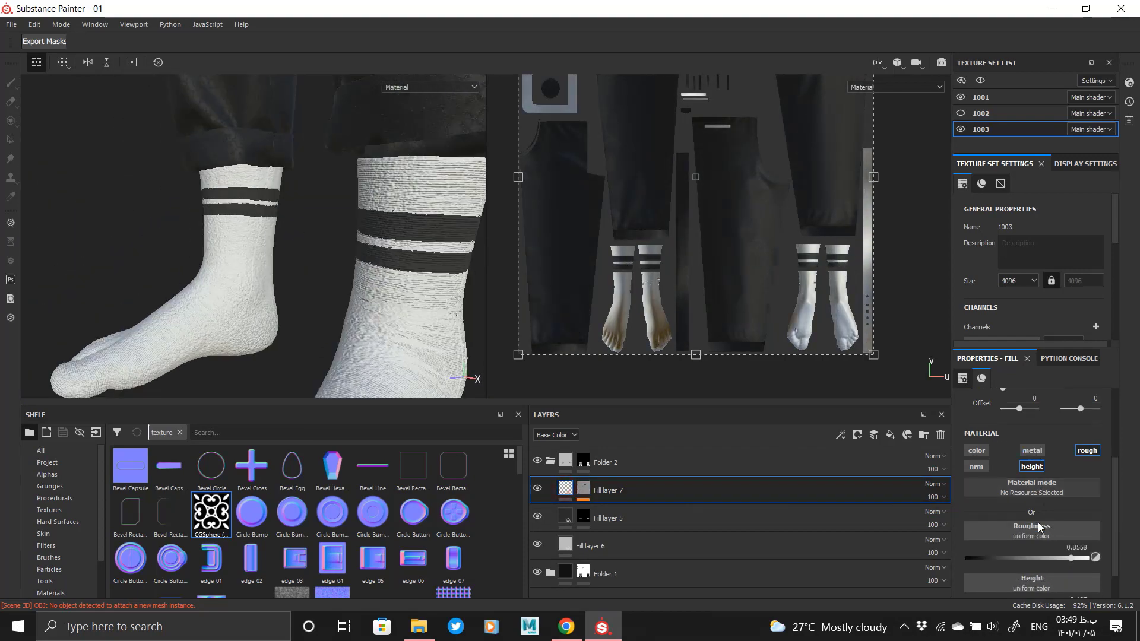
alt+drag(373, 328, 386, 330)
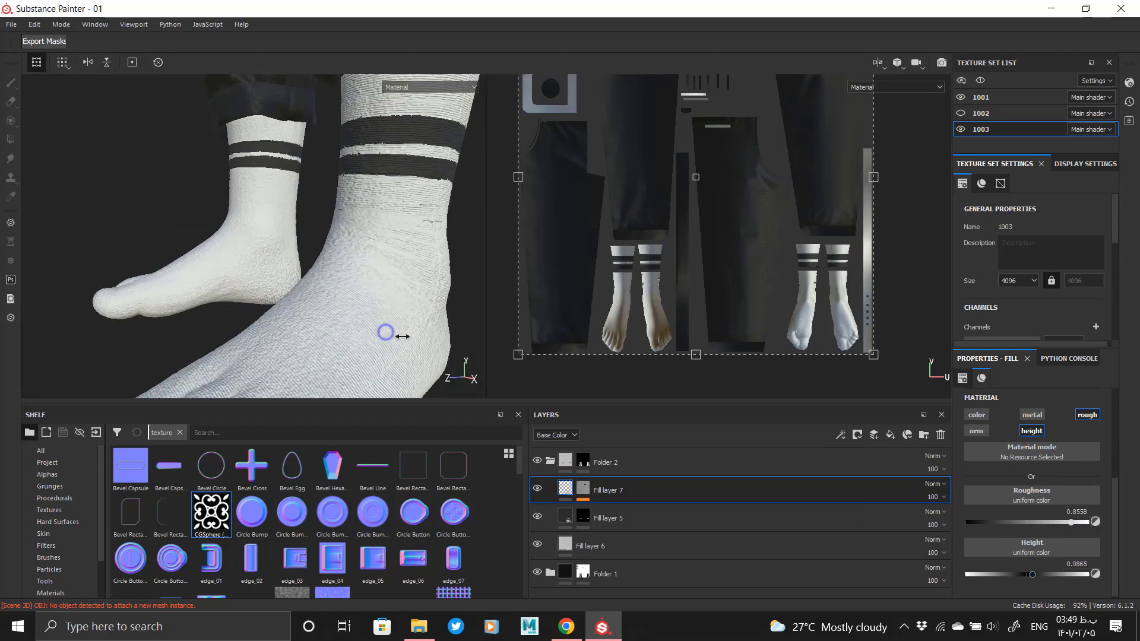
- Examine the finished socks together with the trouser legs and cuffs from near and far
mouse_move(386, 330)
shift+right_down()
mouse_move(420, 320)
mouse_move(357, 283)
shift+right_up()
alt+middle_drag(357, 283, 365, 239)
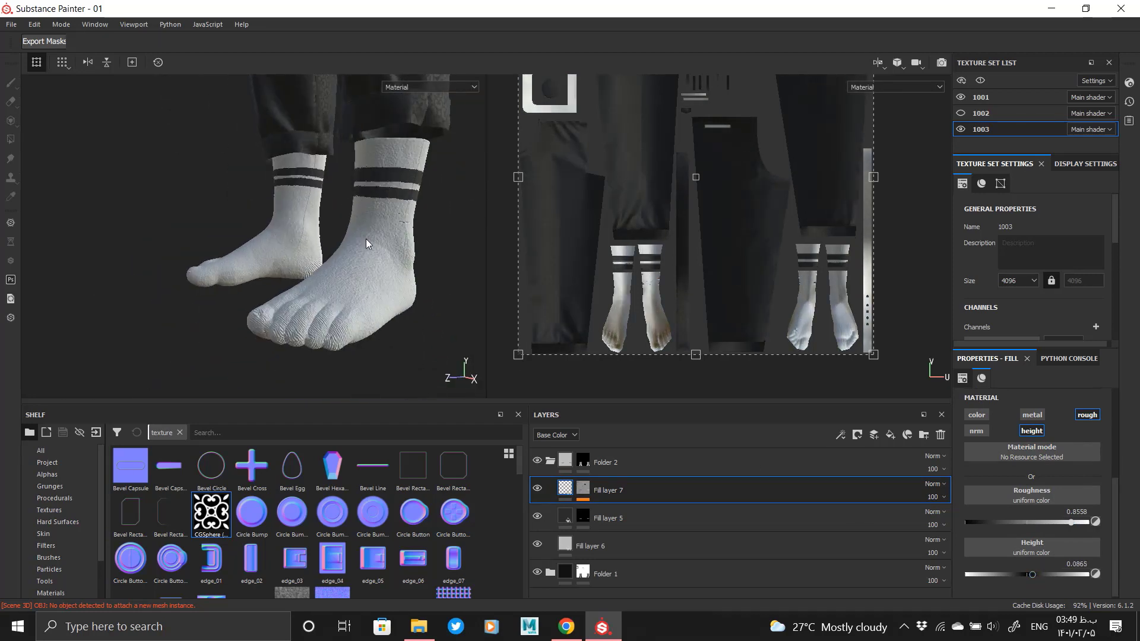
alt+right_drag(368, 240, 325, 53)
alt+middle_drag(325, 53, 349, 151)
alt+drag(349, 150, 375, 181)
alt+right_drag(375, 181, 401, 451)
alt+drag(352, 256, 338, 229)
alt+right_drag(338, 229, 315, 184)
- Collapse Folder 2 and exclude the first trouser panel's cuff from Folder 1's mask using triangle Polygon Fill with color 0
click(551, 461)
click(585, 490)
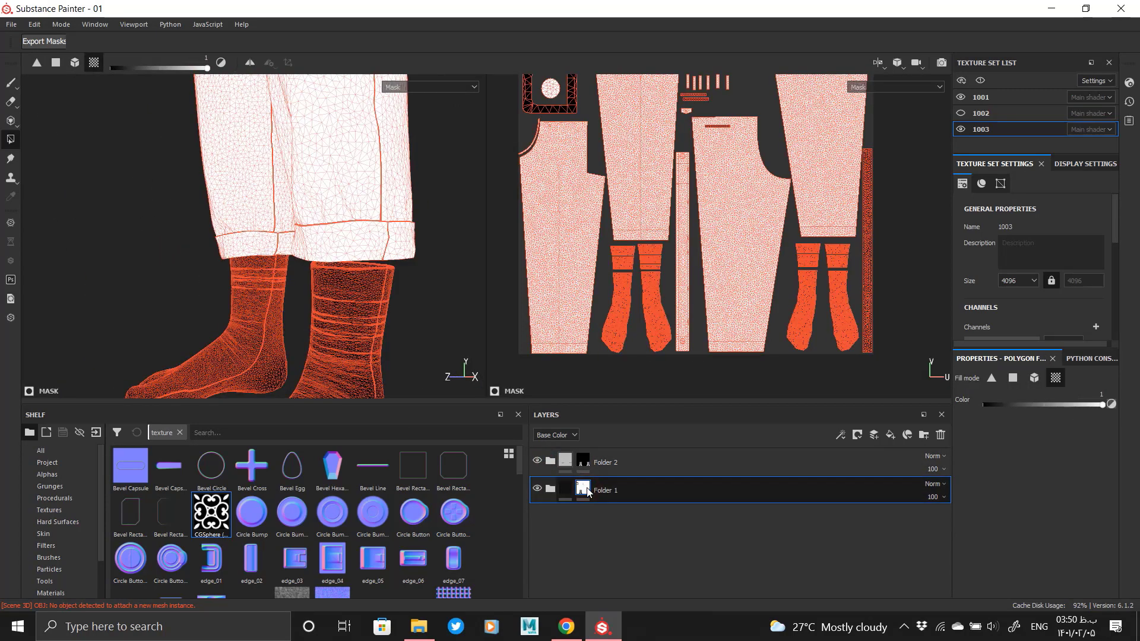
click(389, 254)
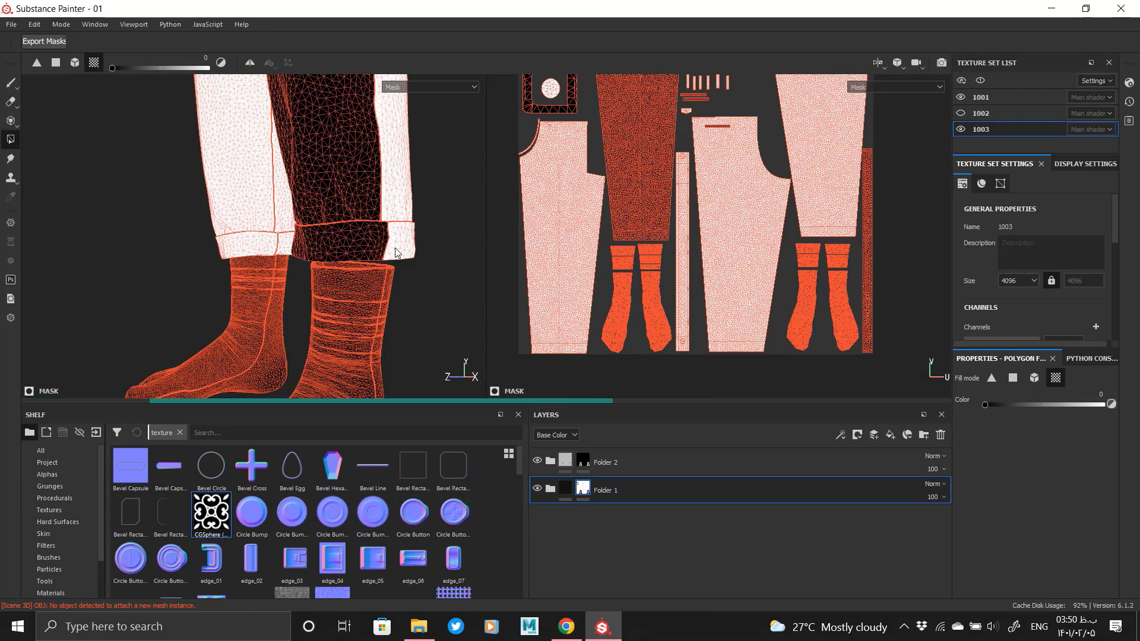
key(ctrl+z)
alt+right_drag(614, 151, 688, 355)
alt+middle_drag(666, 259, 700, 271)
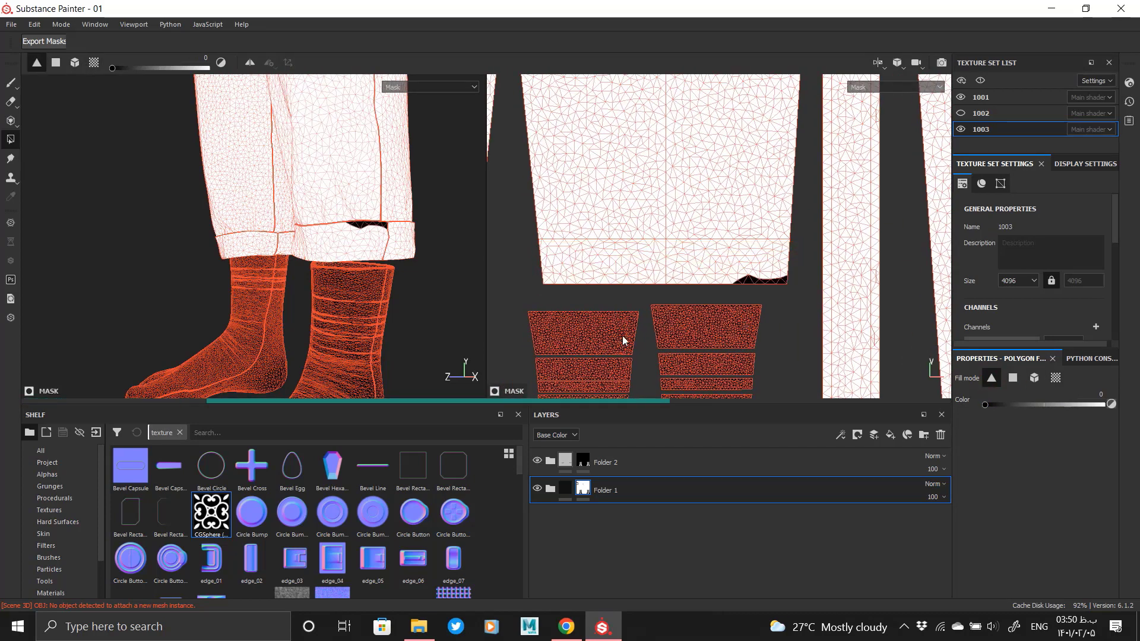
click(719, 267)
- Exclude the cuff band of the second trouser panel, above the other pair of sock UV islands, from Folder 1's mask
alt+right_drag(720, 267, 682, 247)
alt+middle_drag(831, 261, 664, 295)
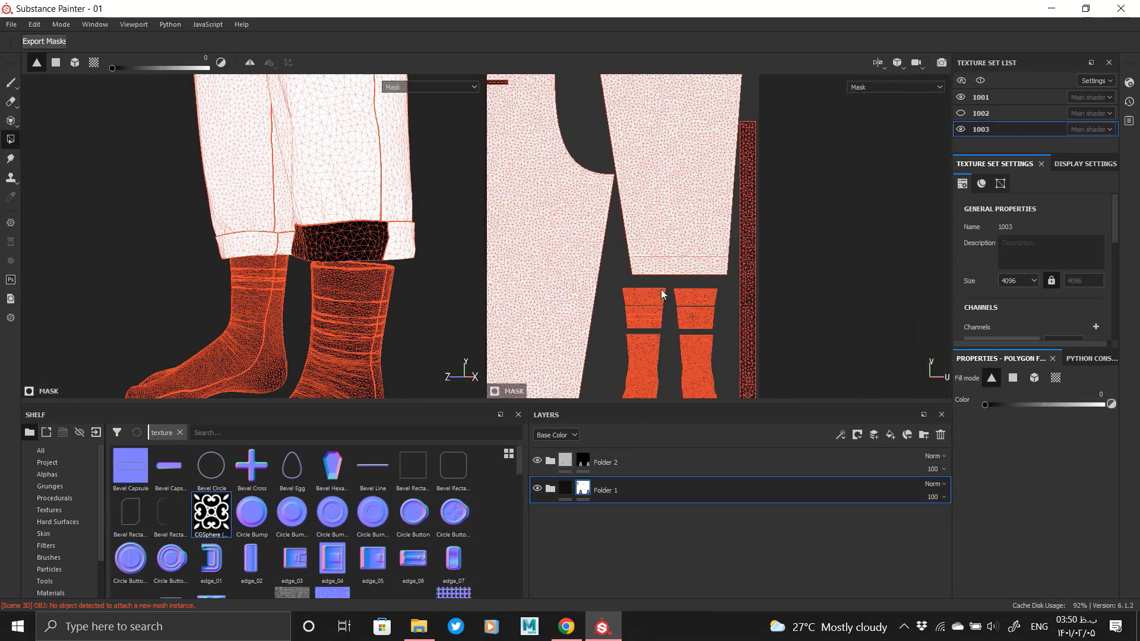
alt+right_drag(664, 295, 762, 293)
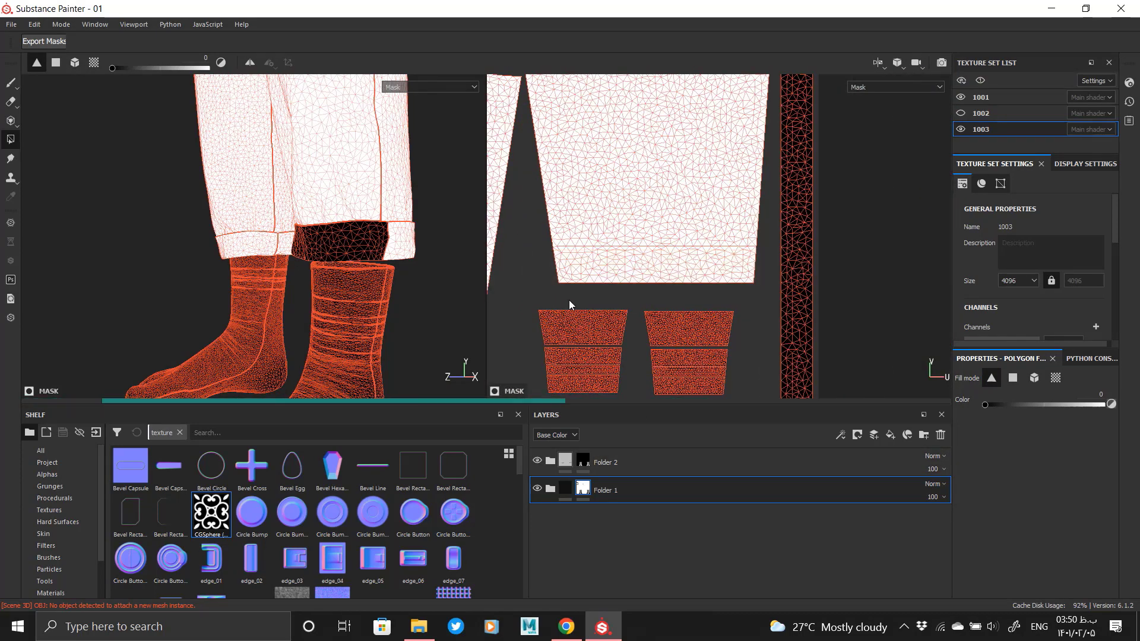
click(604, 266)
scroll(698, 254, up, 2)
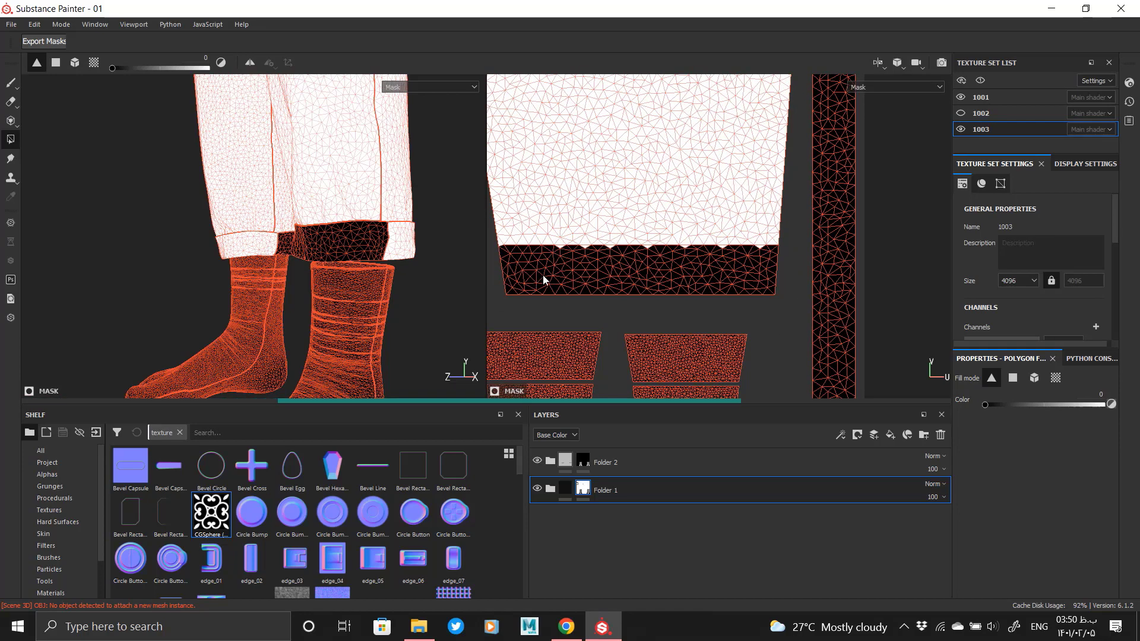
- Exclude the cuff band of the third trouser panel, at the UV layout's lower edge, from Folder 1's mask
scroll(651, 282, down, 5)
alt+middle_drag(647, 276, 716, 143)
scroll(717, 188, up, 5)
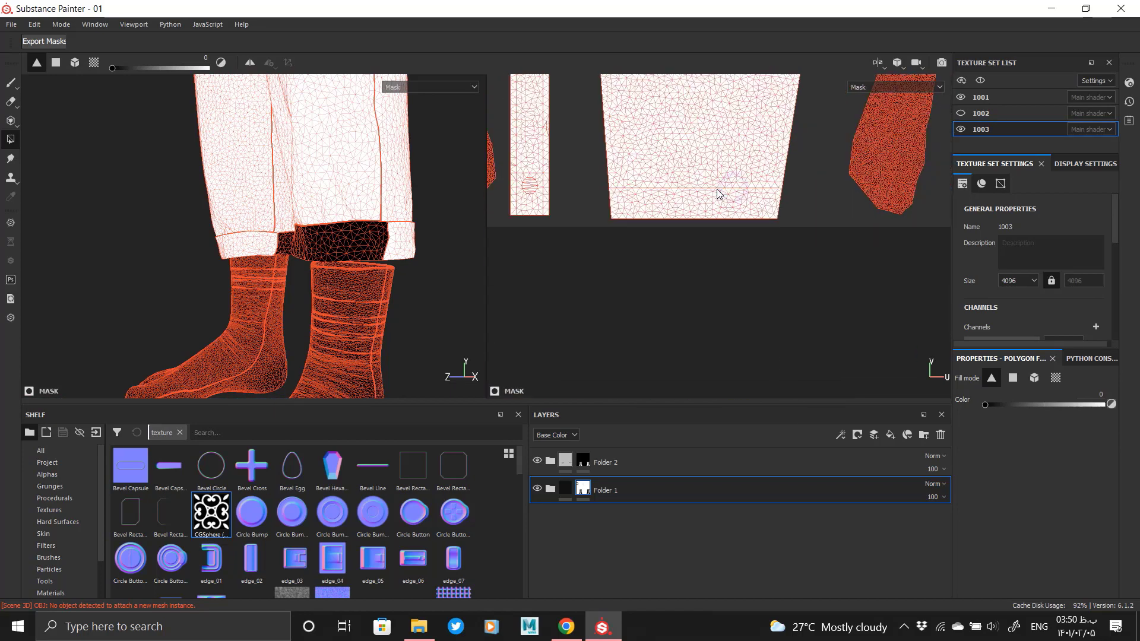
alt+middle_drag(721, 188, 773, 208)
click(632, 234)
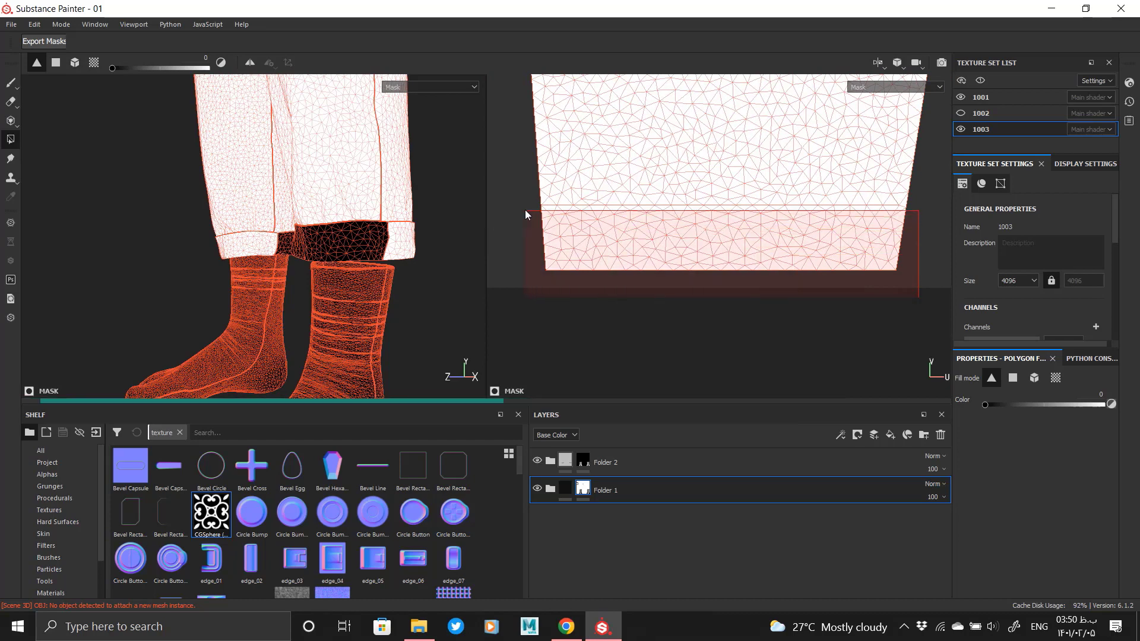
- Exclude the cuff band of the fourth and last trouser panel from Folder 1's mask so both legs' cuffs are separated
scroll(847, 237, down, 5)
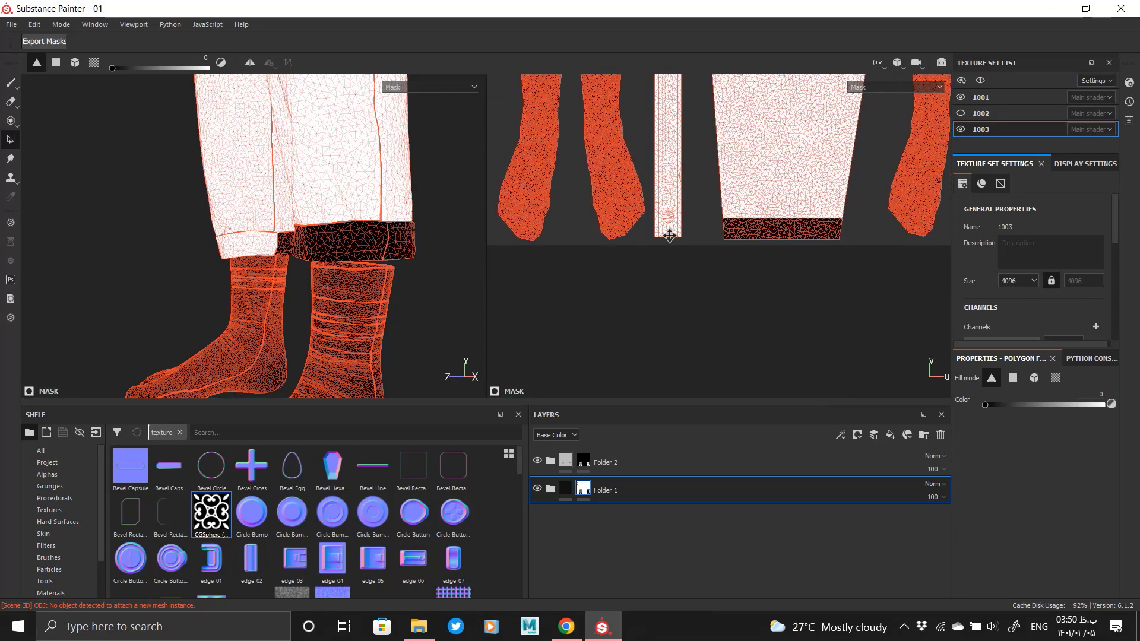
alt+middle_drag(669, 237, 800, 251)
scroll(800, 250, up, 2)
alt+middle_drag(800, 250, 787, 279)
scroll(893, 296, up, 2)
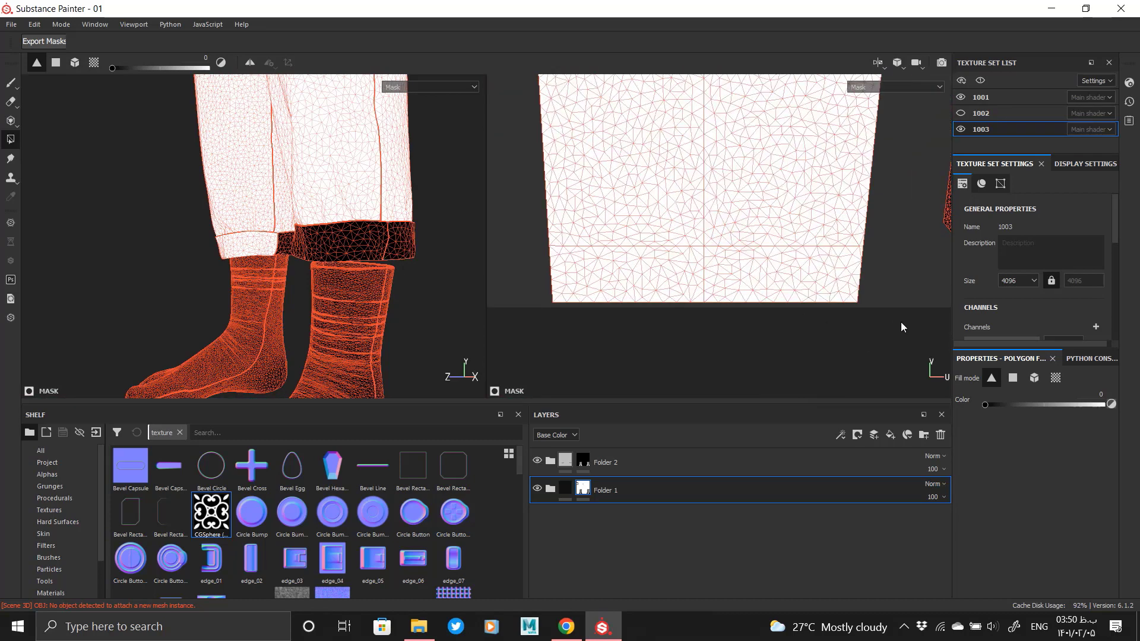
click(601, 249)
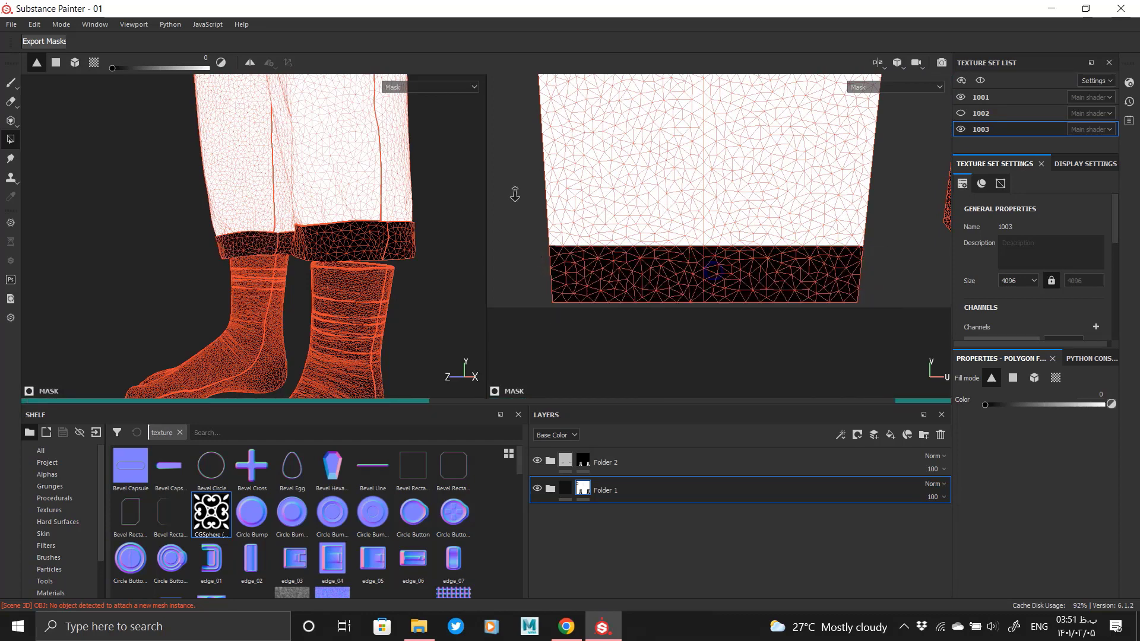
scroll(729, 284, down, 4)
click(565, 487)
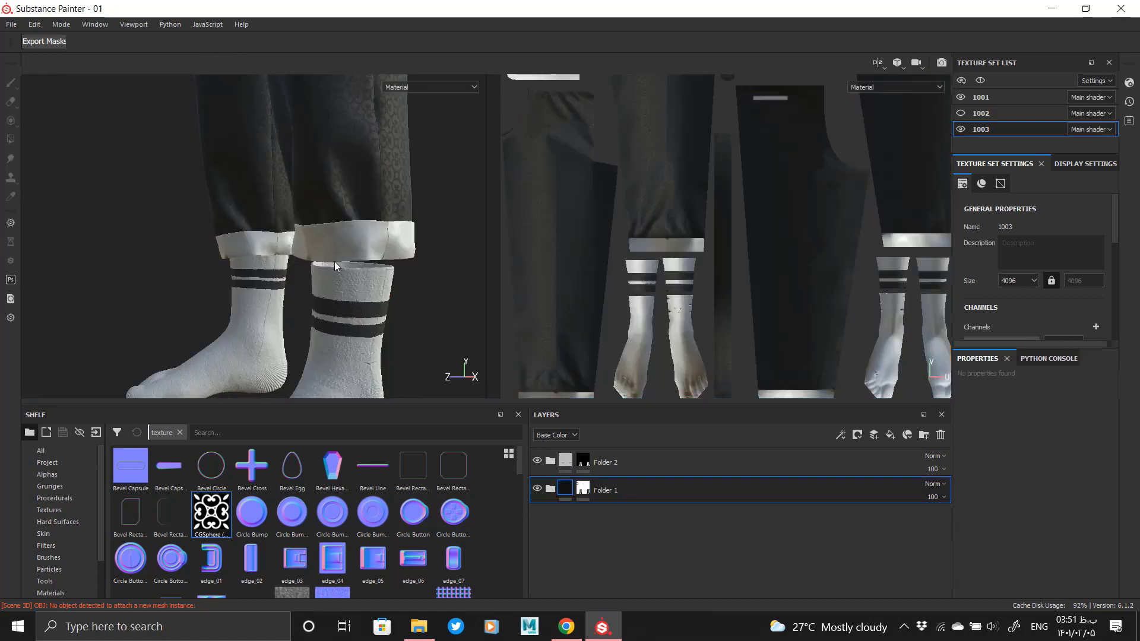
click(891, 434)
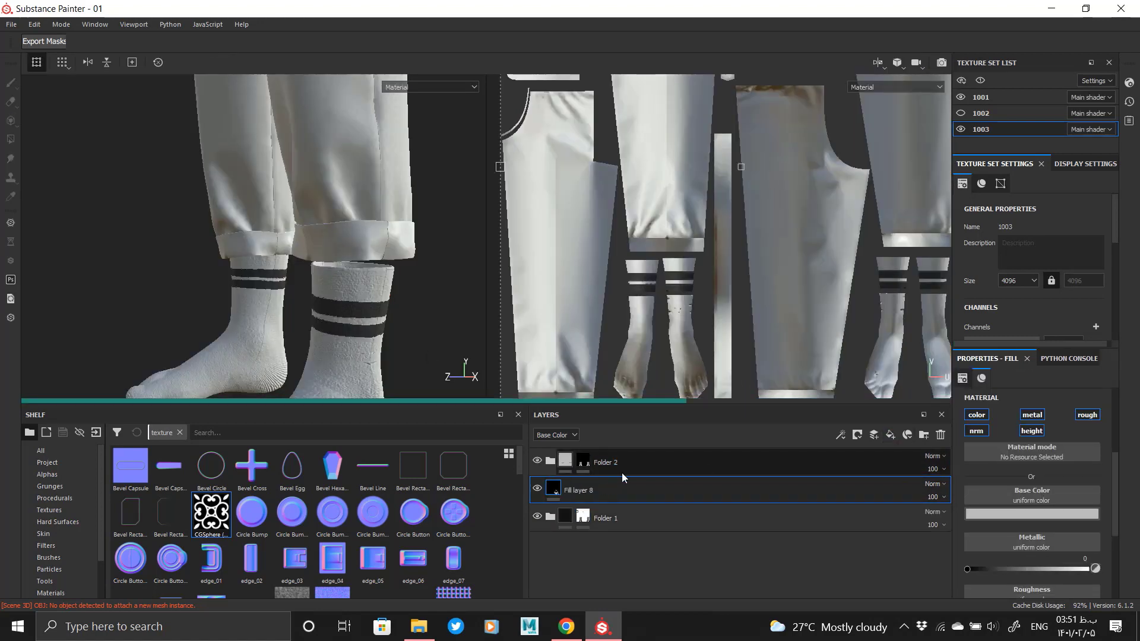
right_click(564, 497)
click(661, 76)
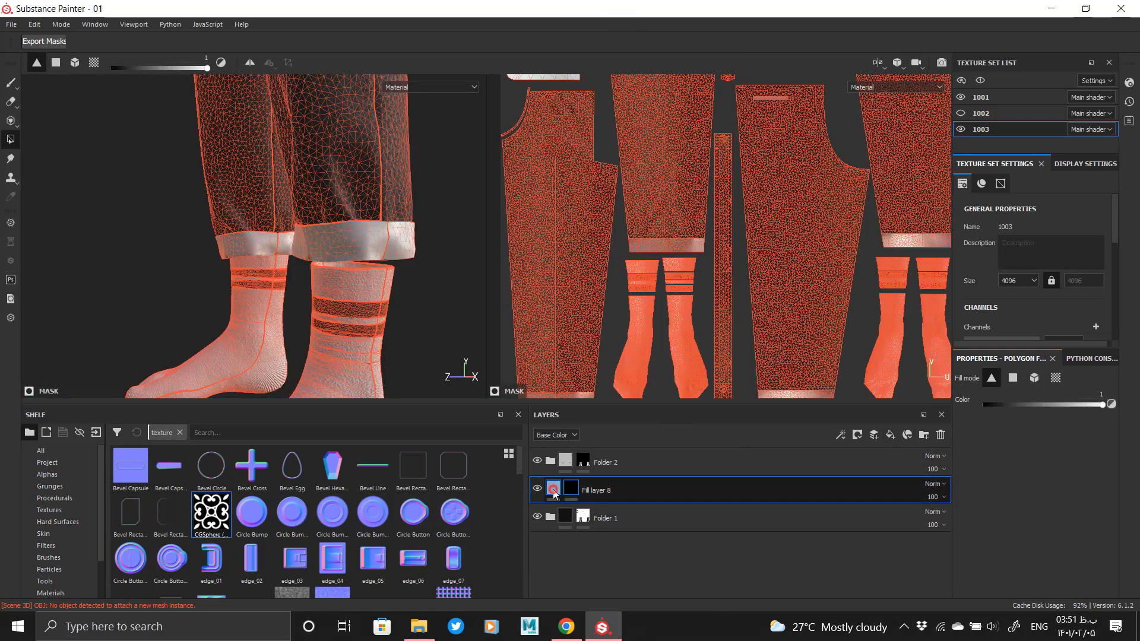
click(553, 489)
click(1031, 512)
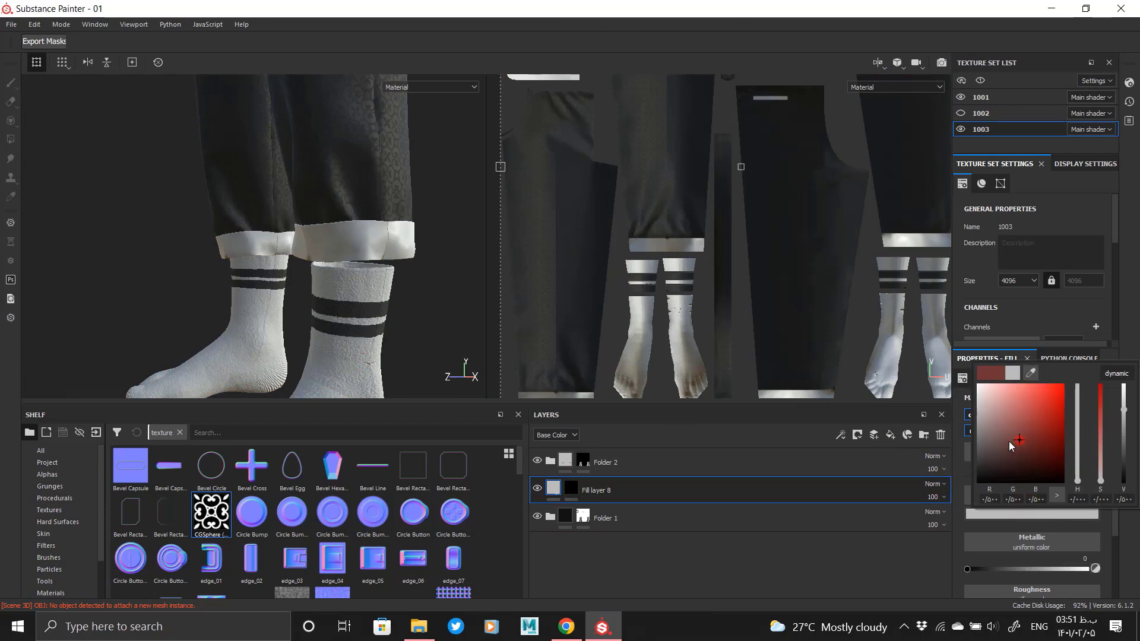
click(960, 475)
scroll(1038, 518, down, 2)
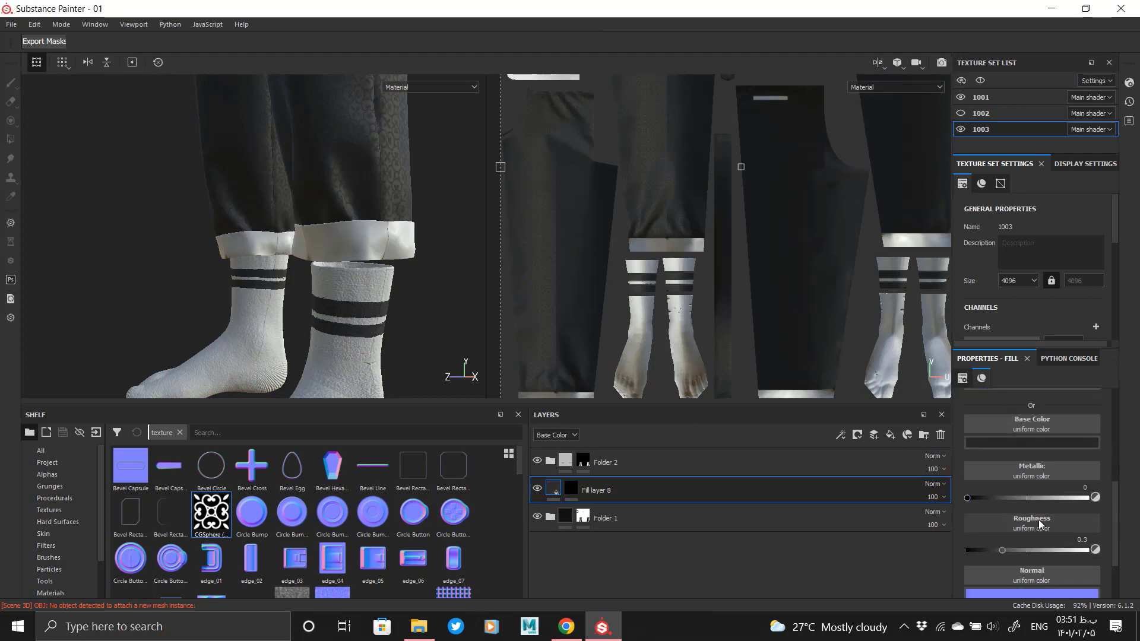
click(940, 435)
- Duplicate Folder 1 together with its mask to get a separate material folder for the cuffs
click(595, 462)
click(628, 491)
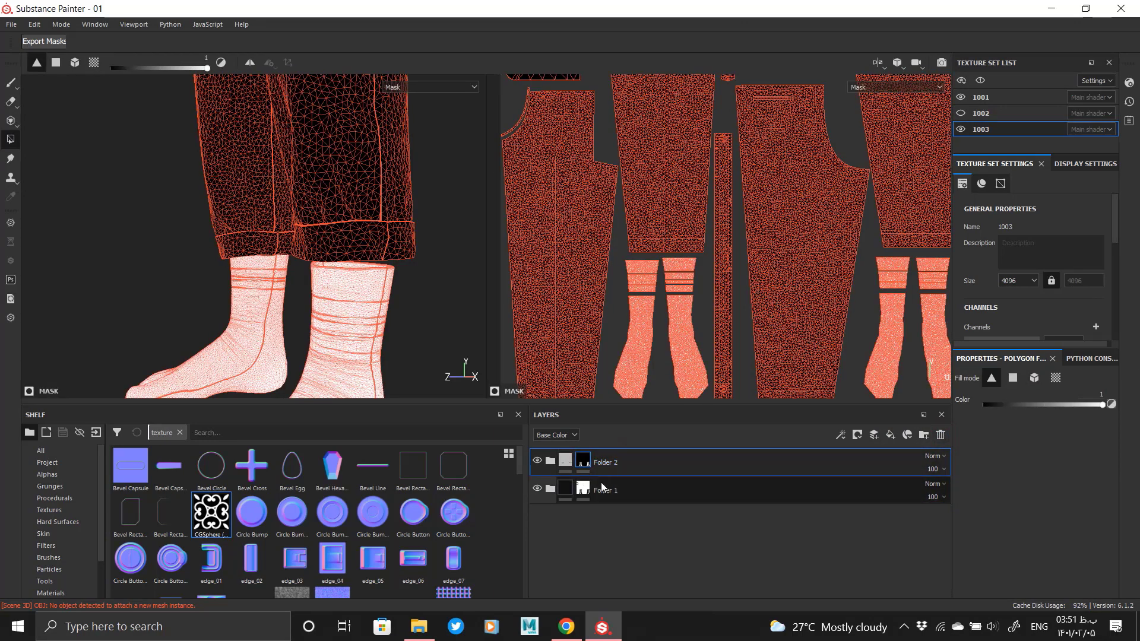
right_click(614, 493)
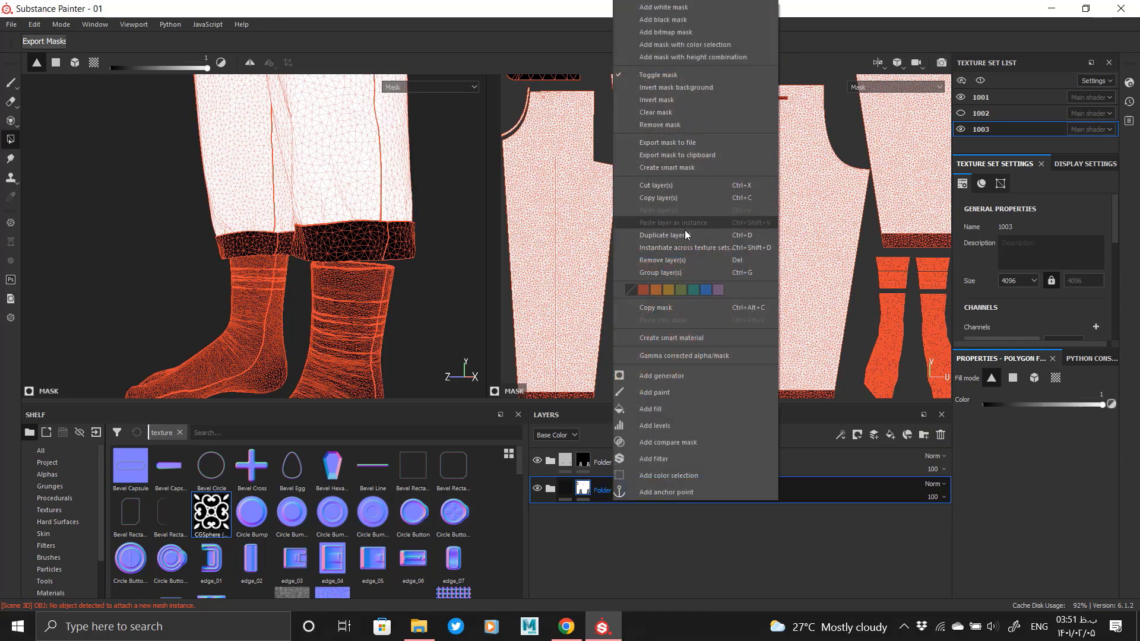
click(686, 235)
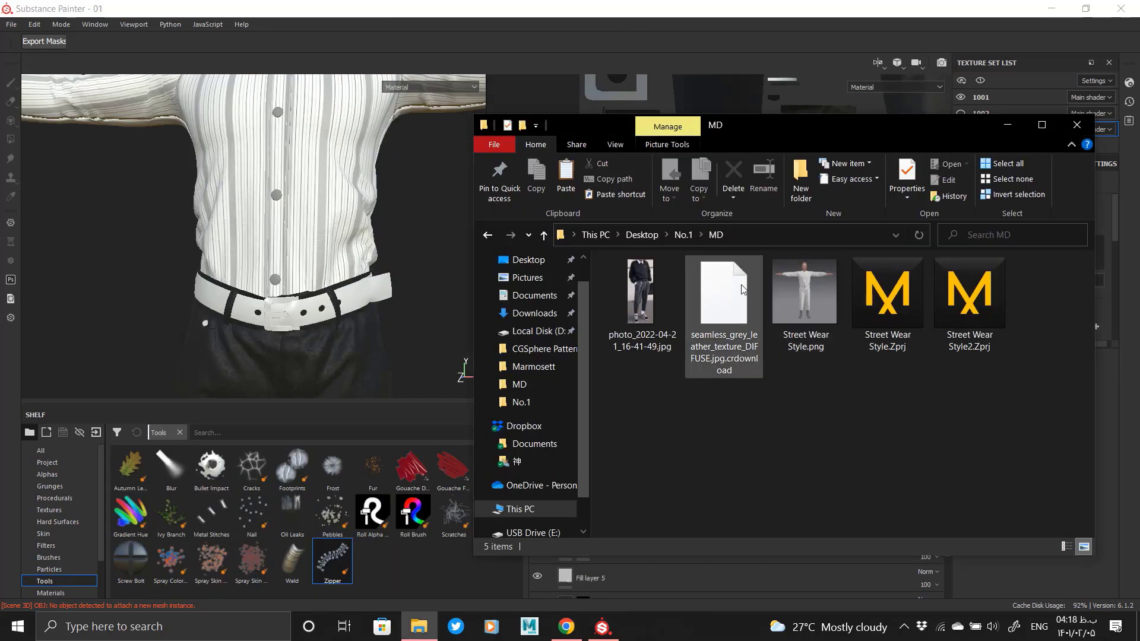
- Import seamless_grey_leather_texture_DIFFUSE.jpg from the MD folder as a texture resource
click(636, 11)
mouse_move(725, 300)
mouse_down()
mouse_move(515, 376)
mouse_move(380, 499)
mouse_up()
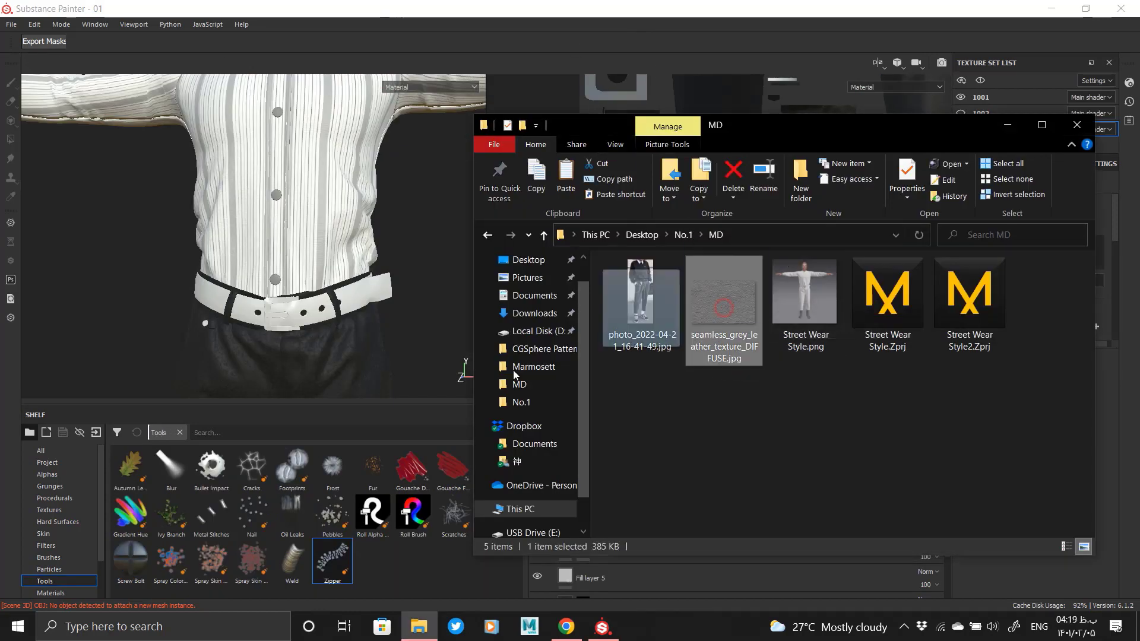
click(425, 237)
click(749, 175)
click(743, 187)
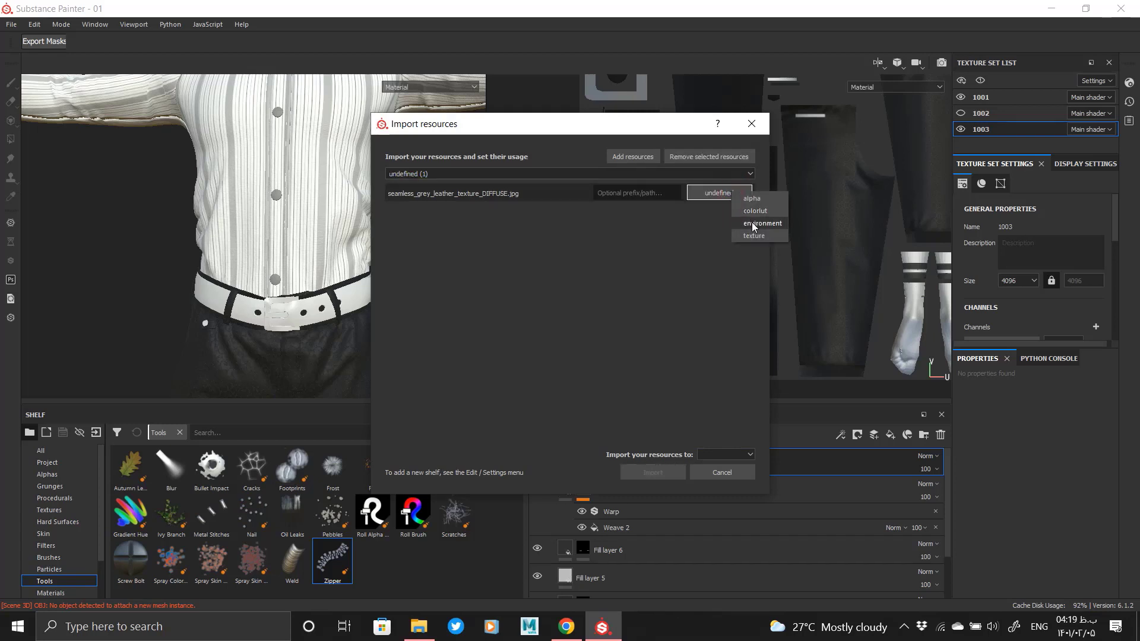
click(751, 236)
click(749, 174)
click(731, 173)
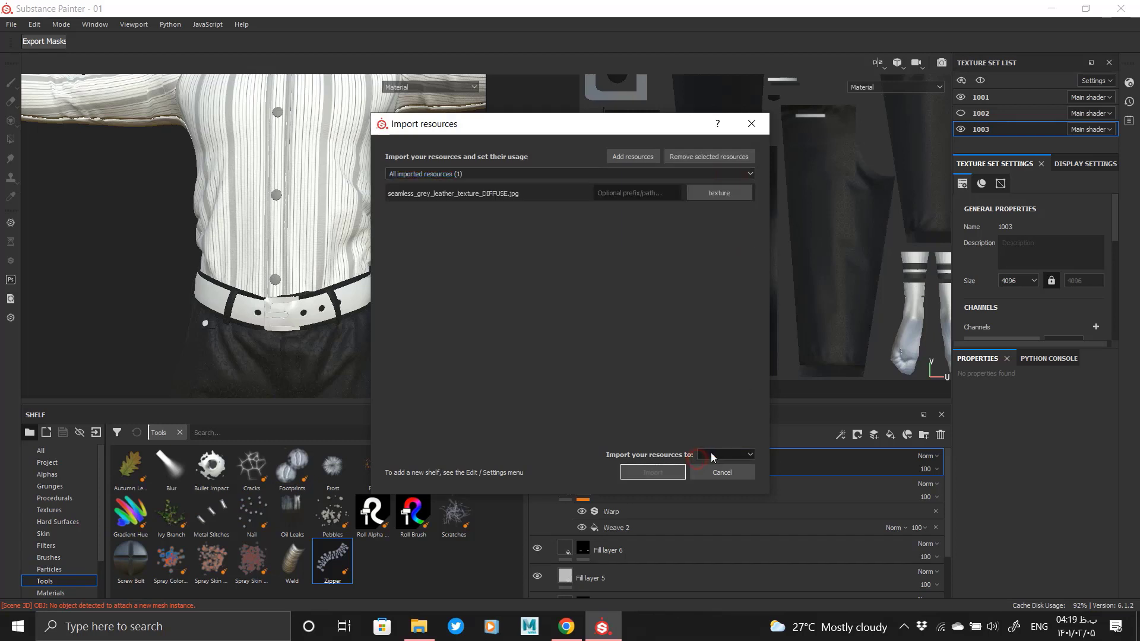
click(652, 472)
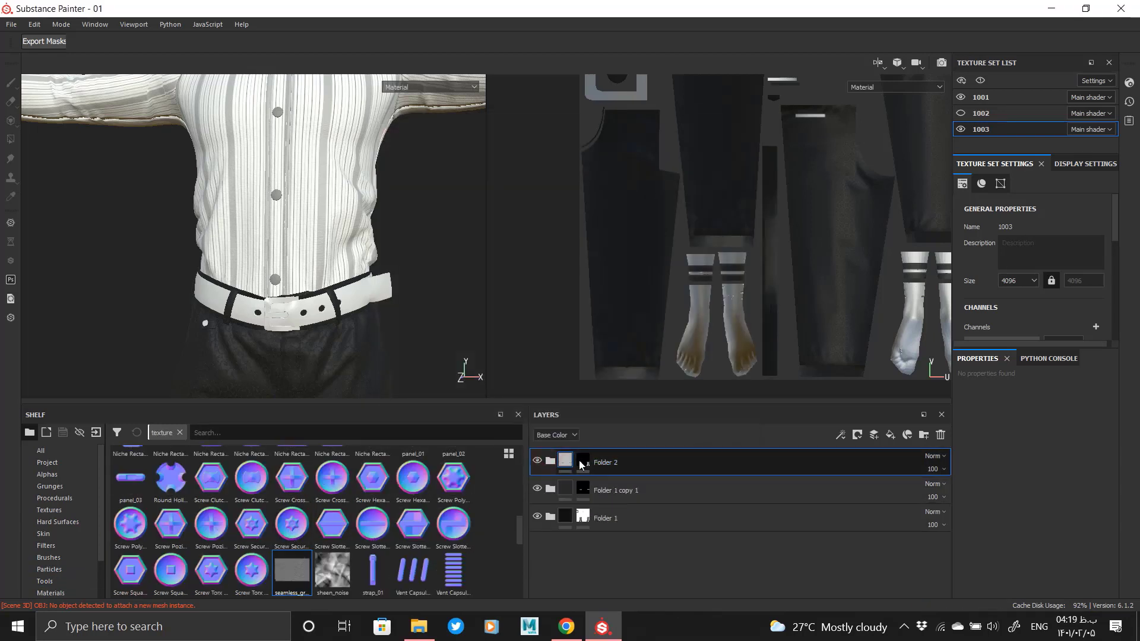
- Add a fill layer with a grey base color in a new folder above Folder 2 and give that folder a black mask
click(888, 434)
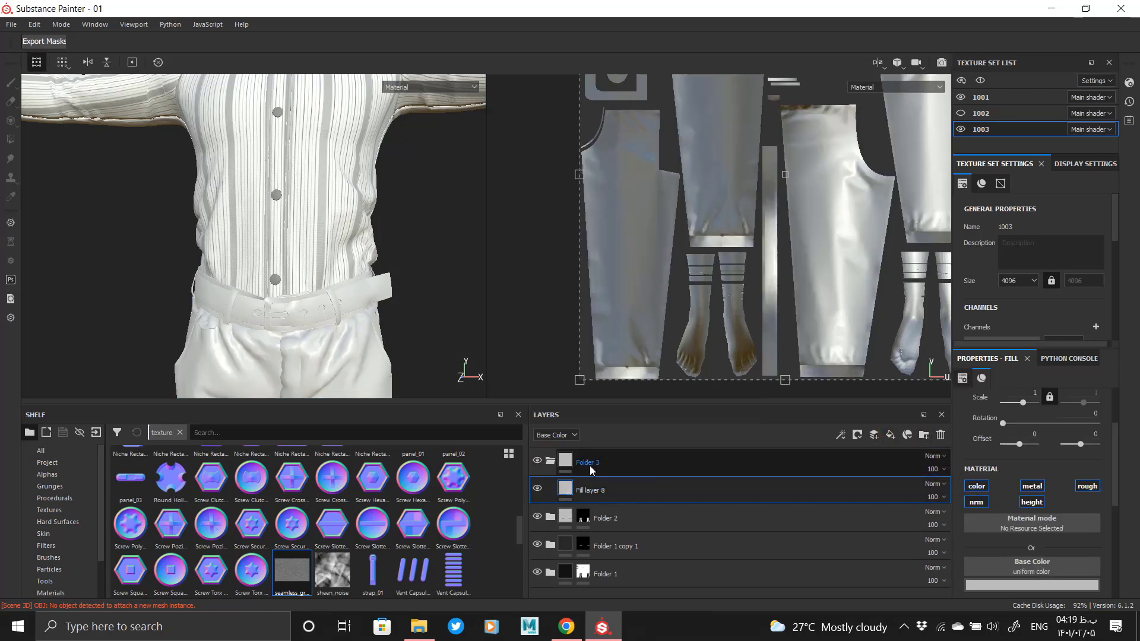
click(1016, 584)
drag(1018, 494, 943, 514)
right_click(572, 461)
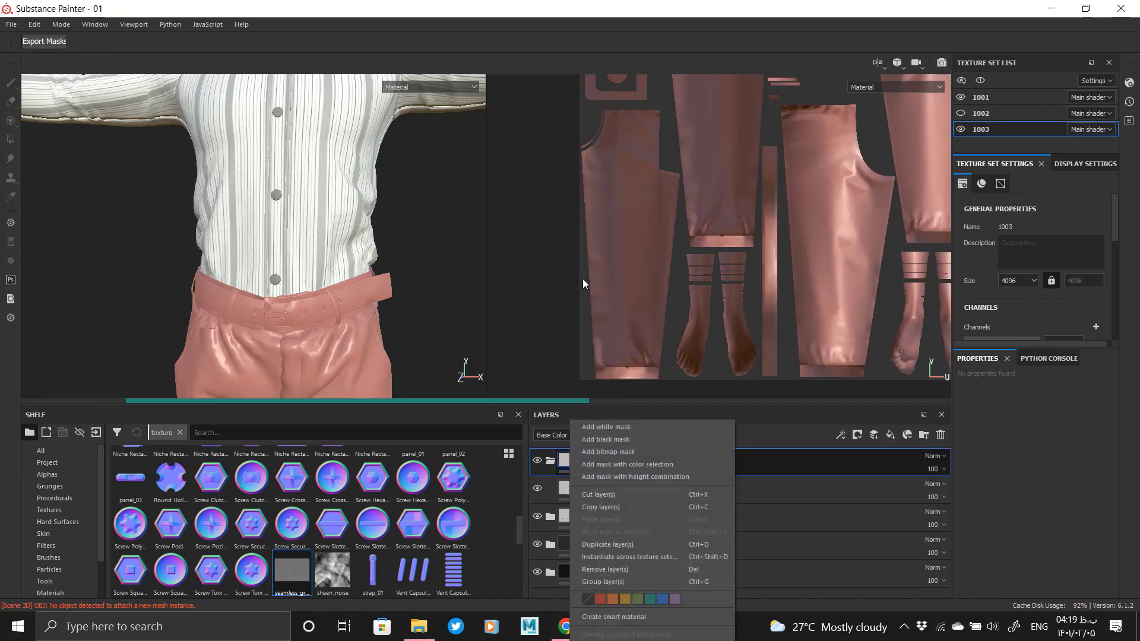
click(606, 438)
- Reveal the belt's UV islands in Folder 3's mask using UV chunk Polygon Fill with color 1
scroll(766, 196, up, 4)
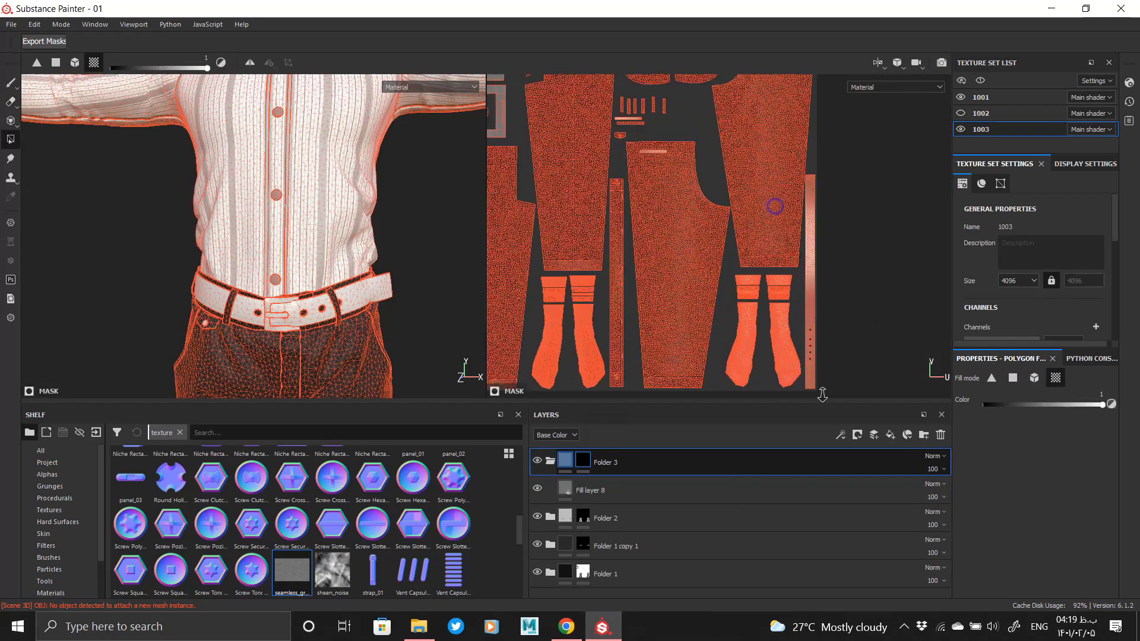
middle_drag(748, 159, 828, 41)
alt+drag(441, 254, 475, 267)
- Set Fill layer 8's base color to near-black and its roughness to 0.3990 for the belt
click(597, 489)
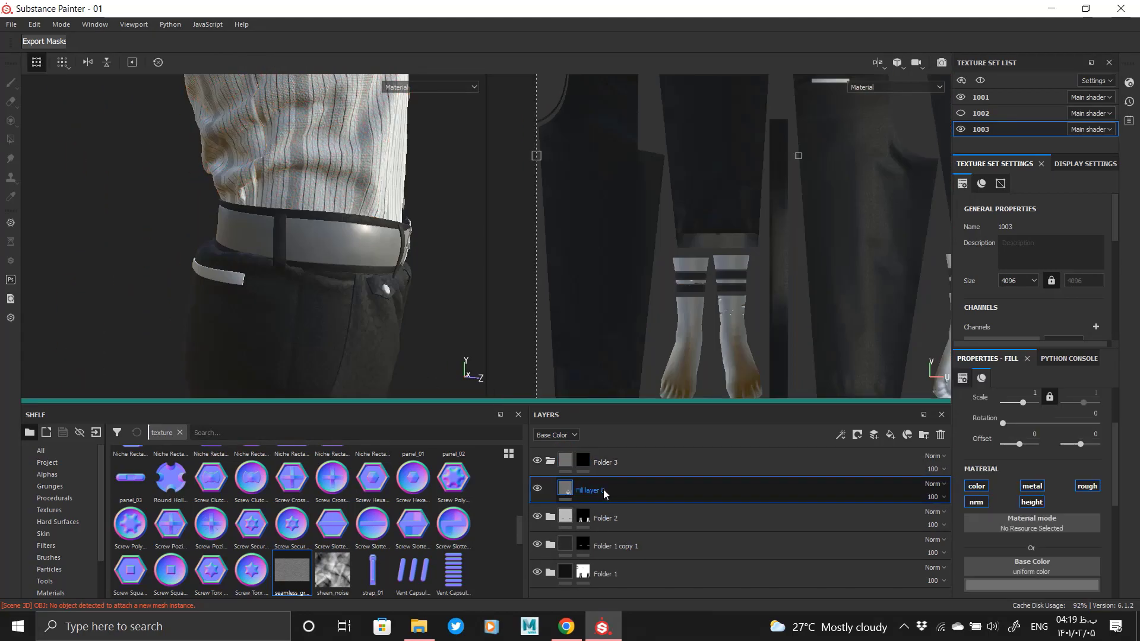
scroll(1033, 504, down, 3)
click(1031, 477)
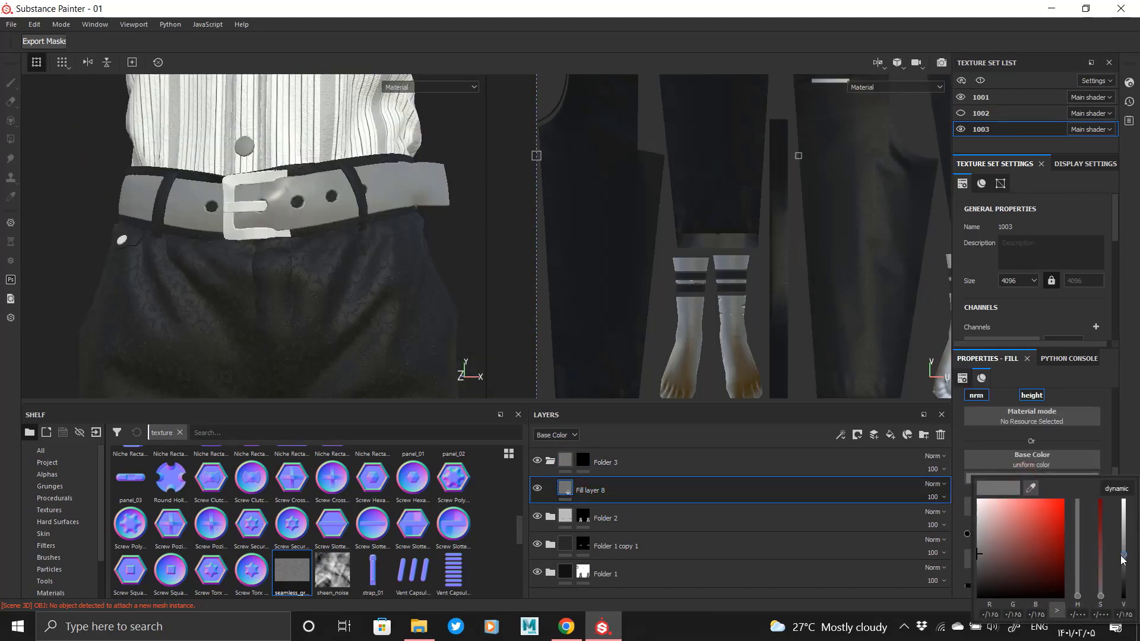
drag(1123, 560, 1127, 590)
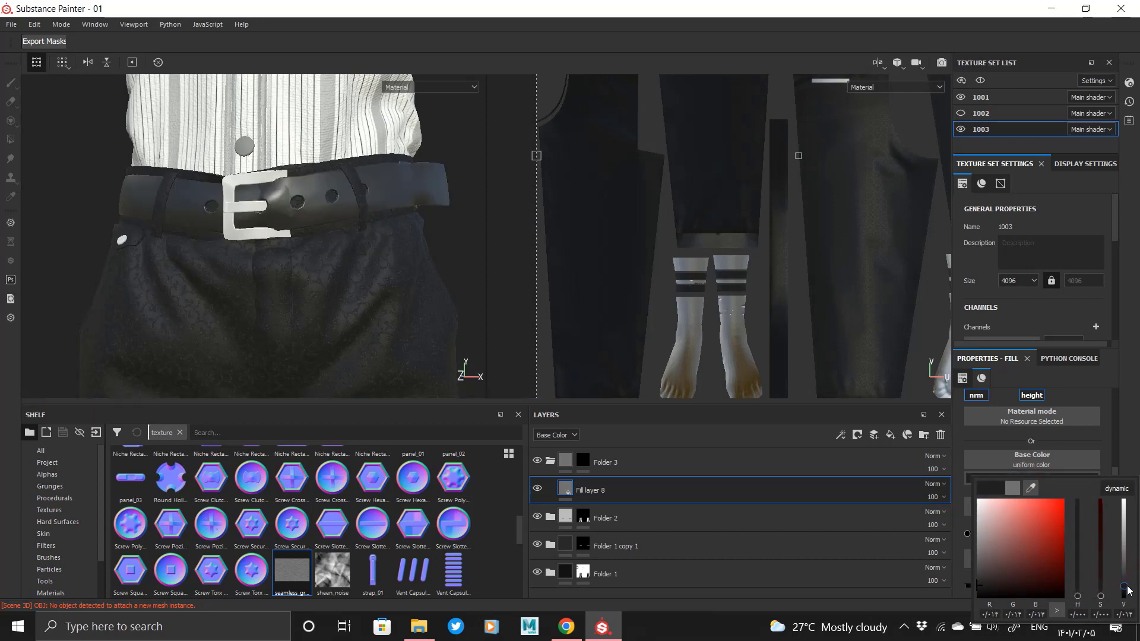
click(1132, 460)
alt+drag(314, 235, 277, 241)
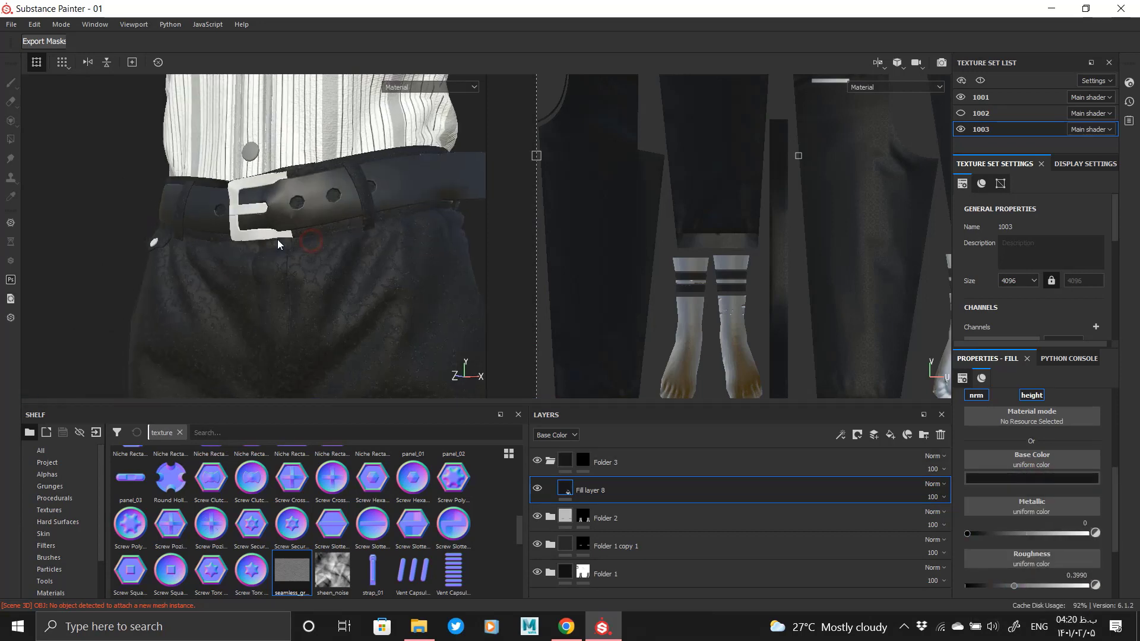
- Add Fill layer 9 above Fill layer 8 with a black mask containing a fill of the imported grey leather texture at scale 20
alt+right_drag(277, 242, 395, 379)
right_click(568, 492)
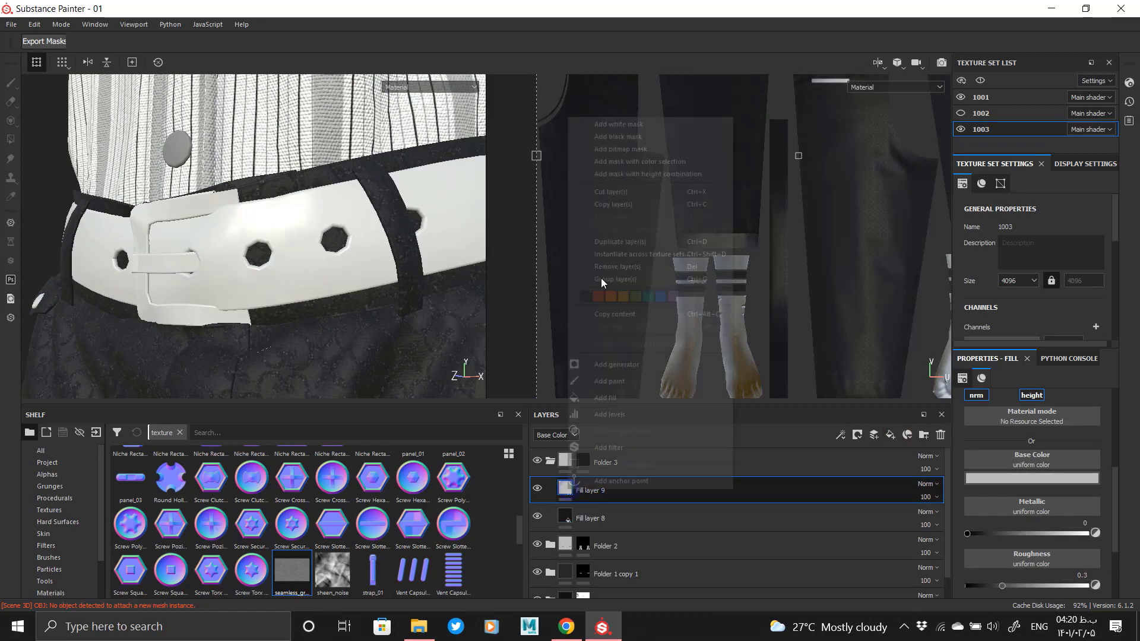
click(620, 136)
right_click(584, 488)
click(627, 394)
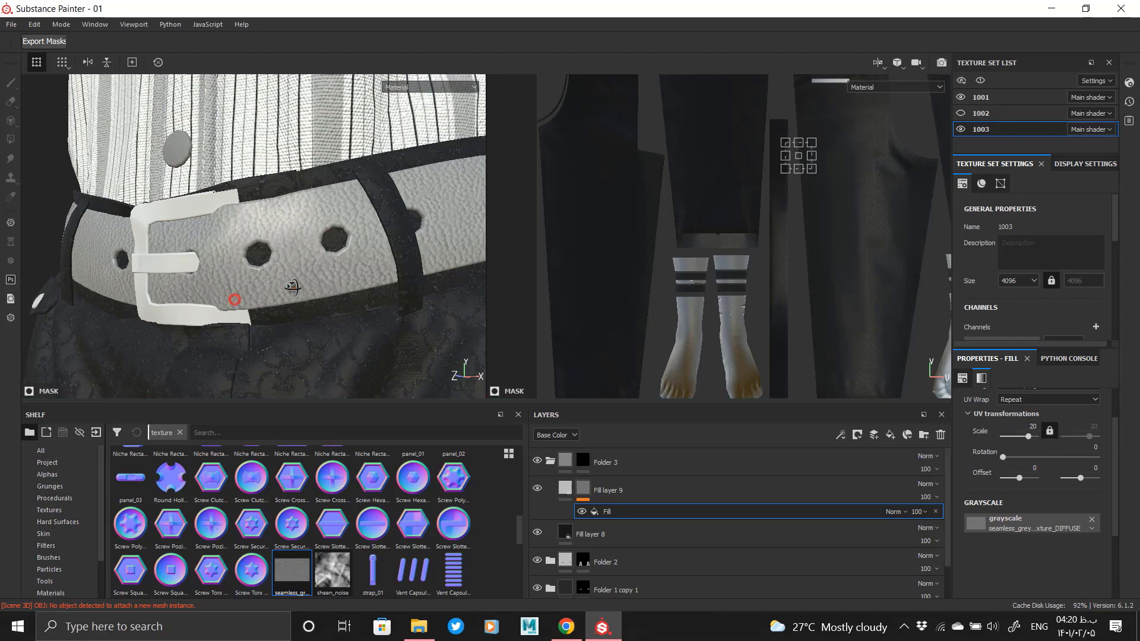
alt+drag(293, 287, 409, 276)
alt+right_drag(332, 267, 428, 309)
- Restrict Fill layer 9 to the height channel and set its height to 0.0577
click(702, 497)
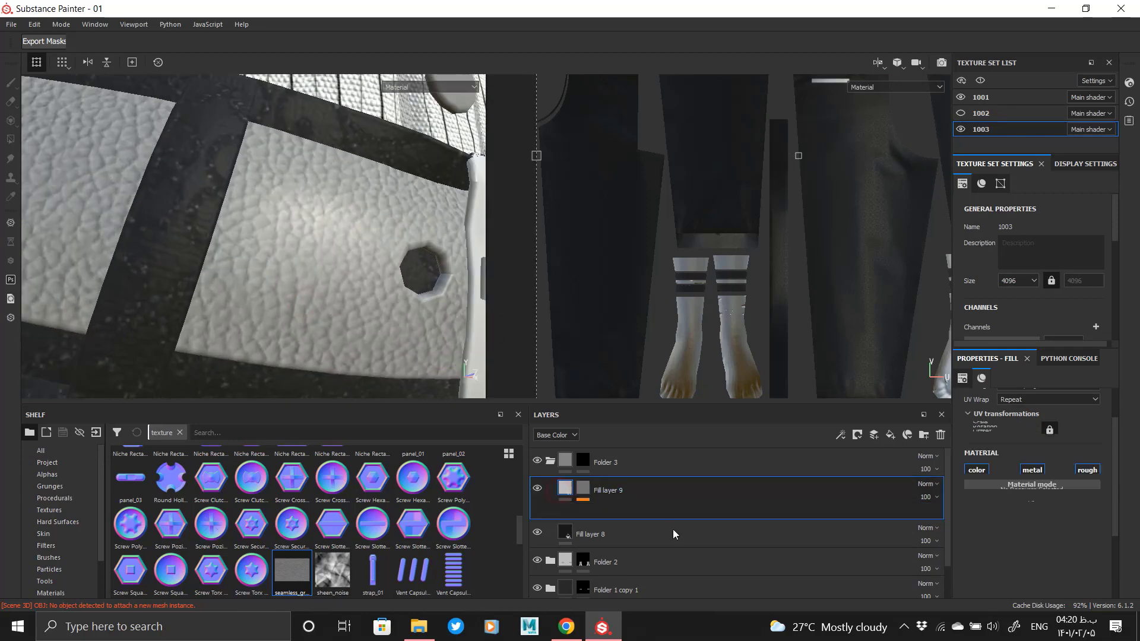
scroll(1020, 552, down, 2)
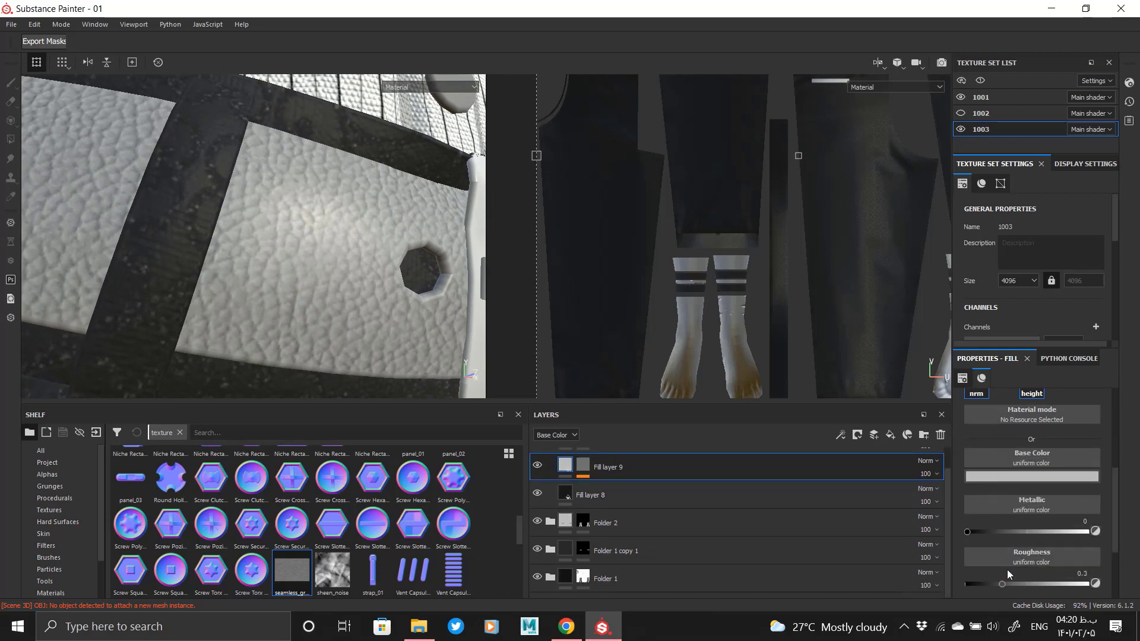
scroll(1020, 571, up, 2)
click(582, 467)
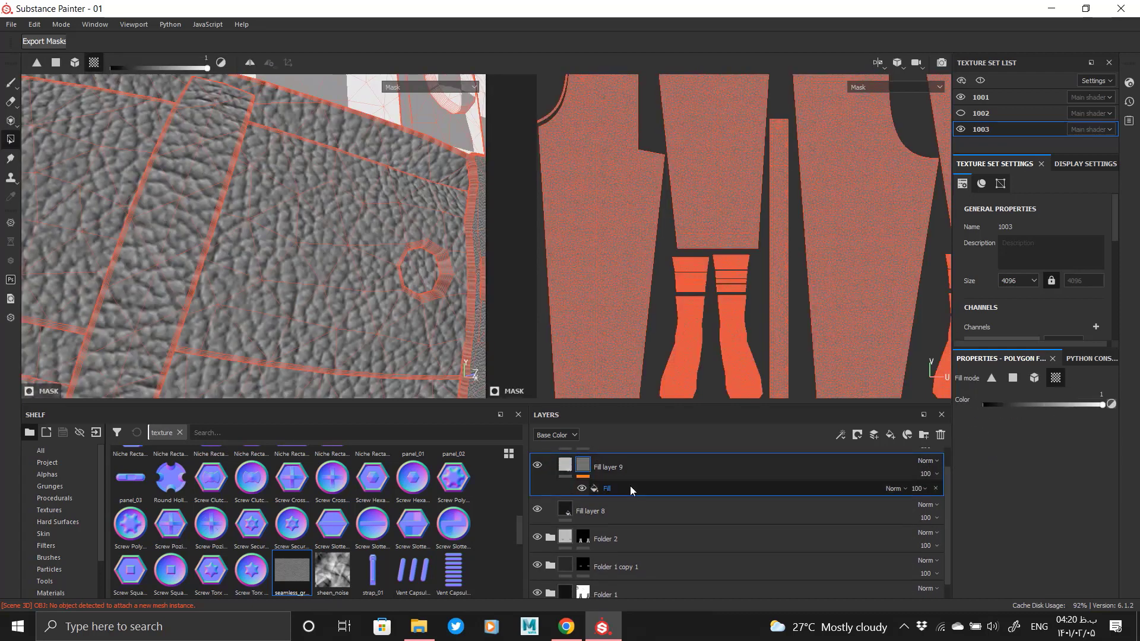
click(567, 465)
scroll(1030, 545, down, 2)
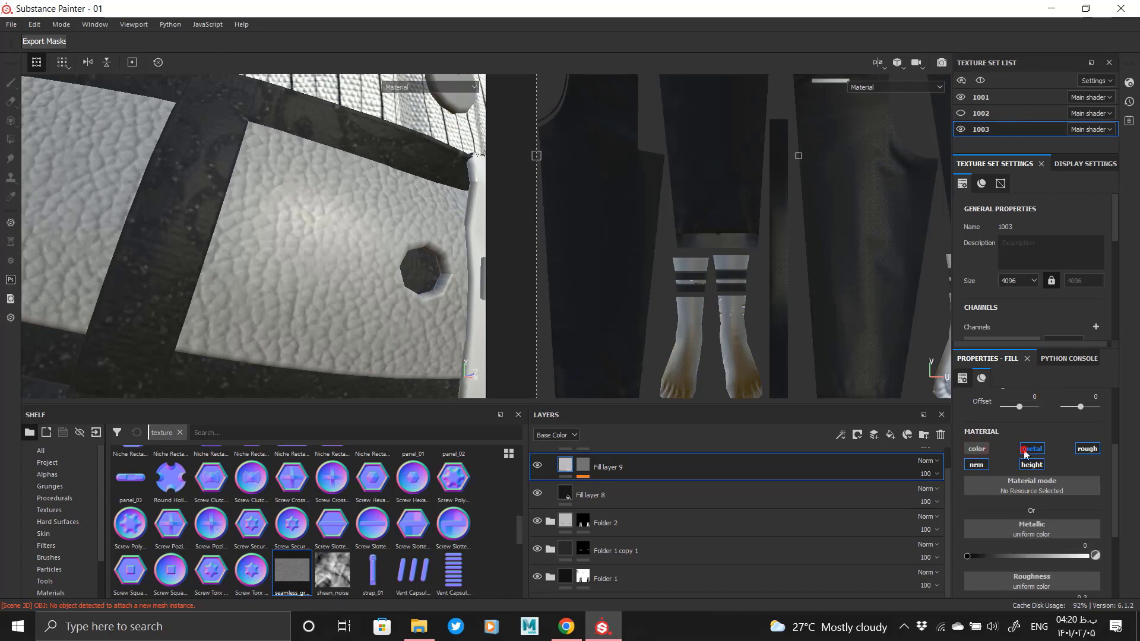
click(1025, 452)
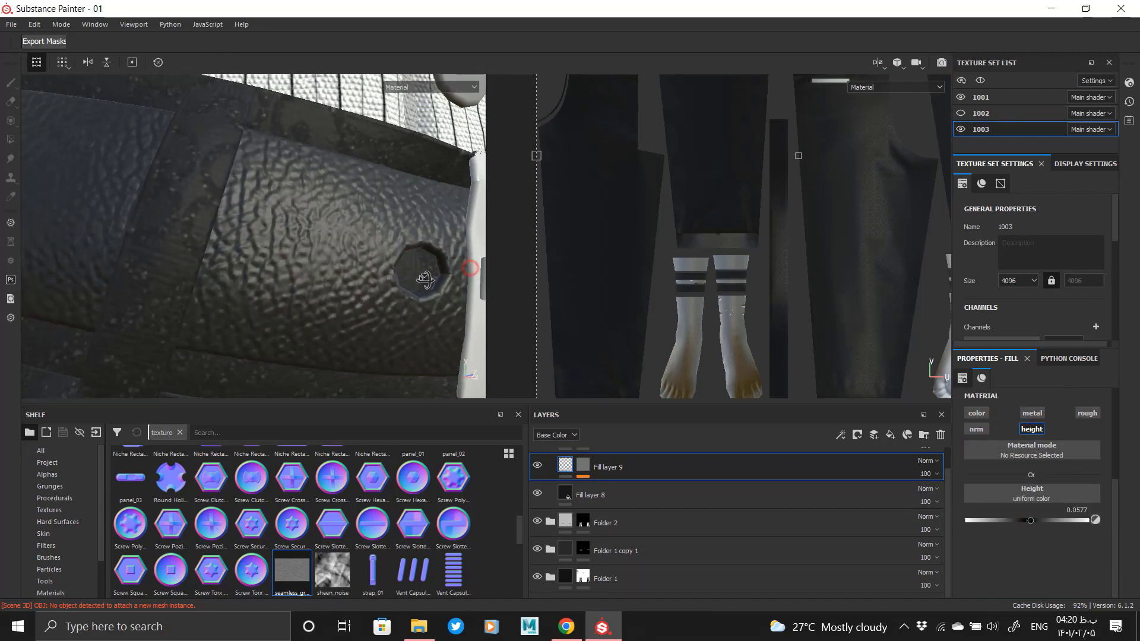
- Inspect the belt's leather grain from several angles and try a height of 0.0769 on Fill layer 9
alt+drag(425, 280, 392, 273)
alt+right_drag(415, 261, 356, 219)
alt+drag(356, 215, 238, 208)
alt+right_drag(201, 202, 333, 237)
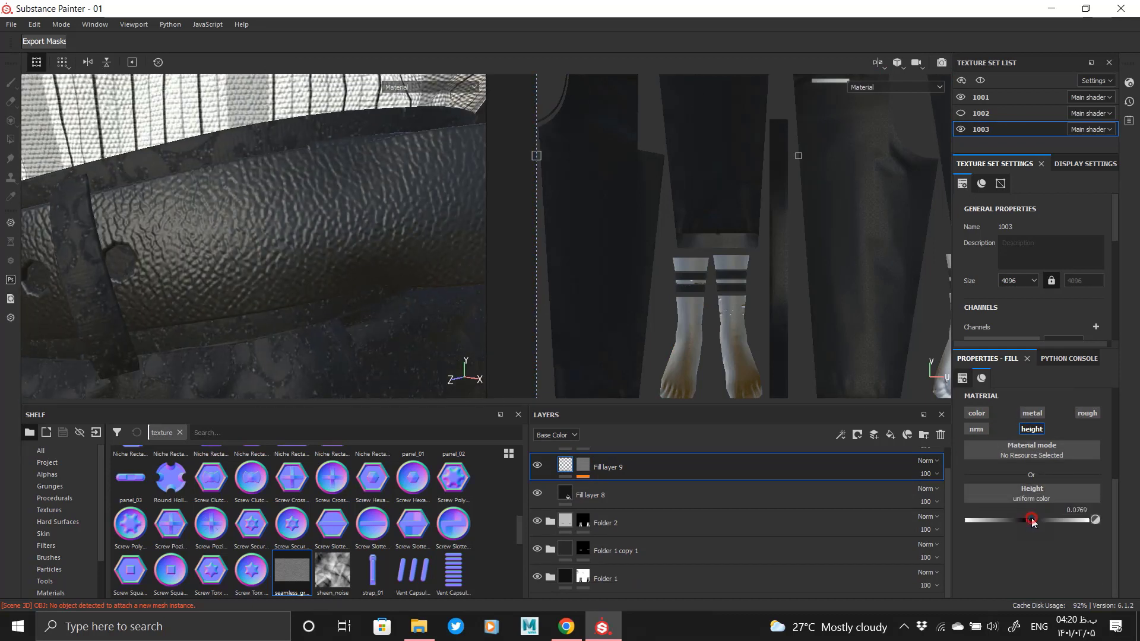
drag(1031, 521, 1030, 522)
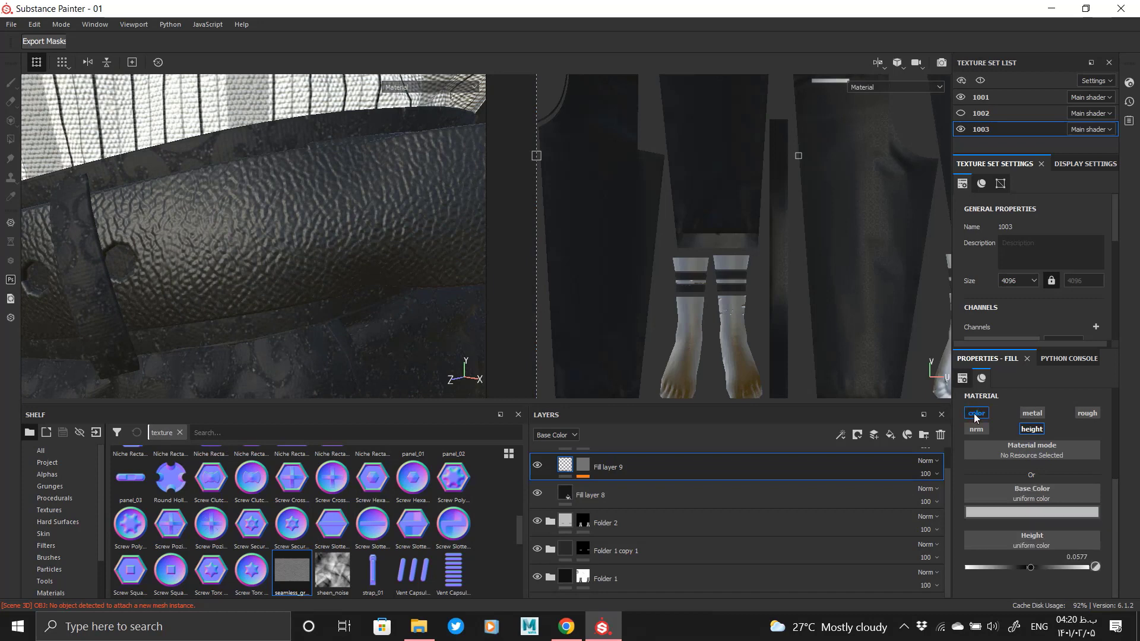
- Try a black base color on Fill layer 9, then return the layer to height only
click(1005, 513)
drag(1009, 443, 950, 490)
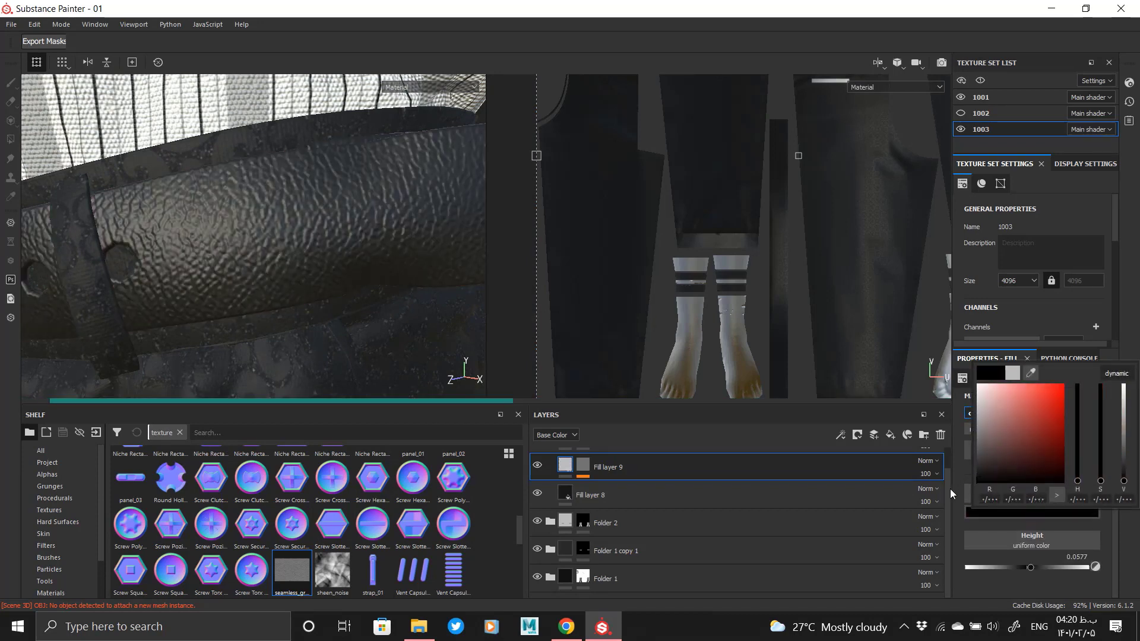
click(645, 491)
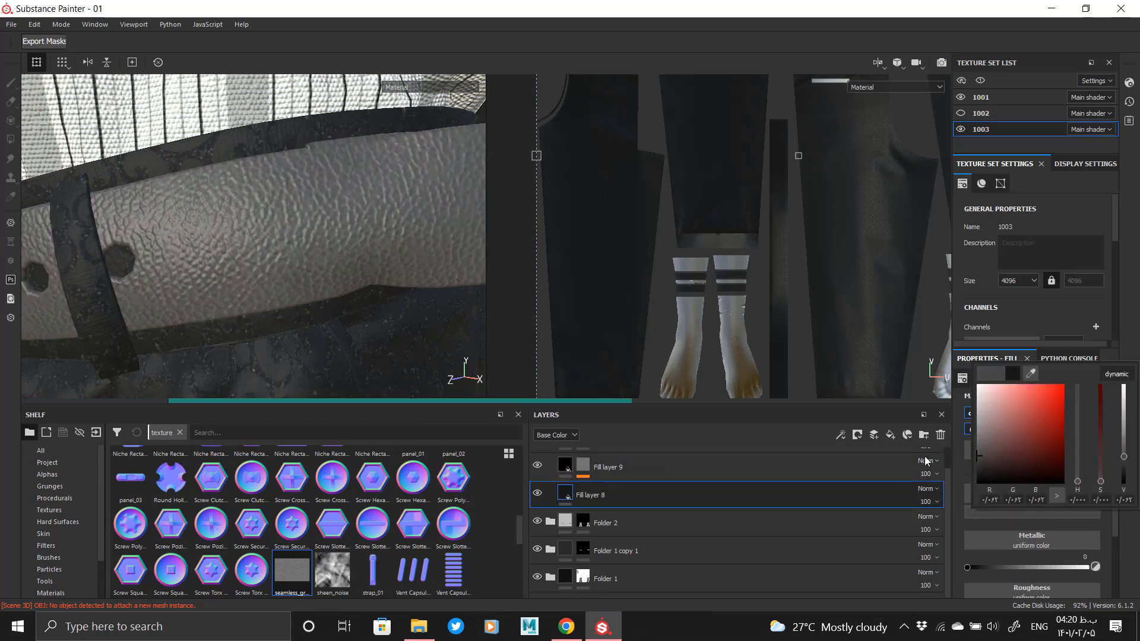
click(683, 468)
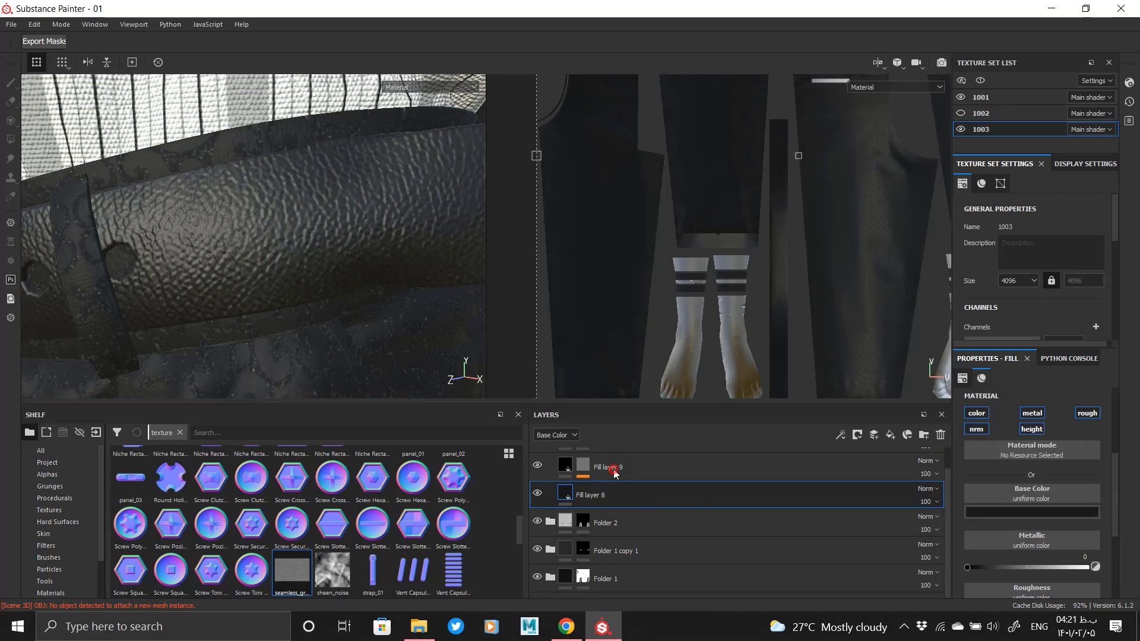
- Set Fill layer 8's roughness to 0.5144 for the belt
alt+right_drag(316, 248, 170, 230)
alt+drag(170, 229, 409, 290)
click(802, 492)
scroll(1052, 484, down, 2)
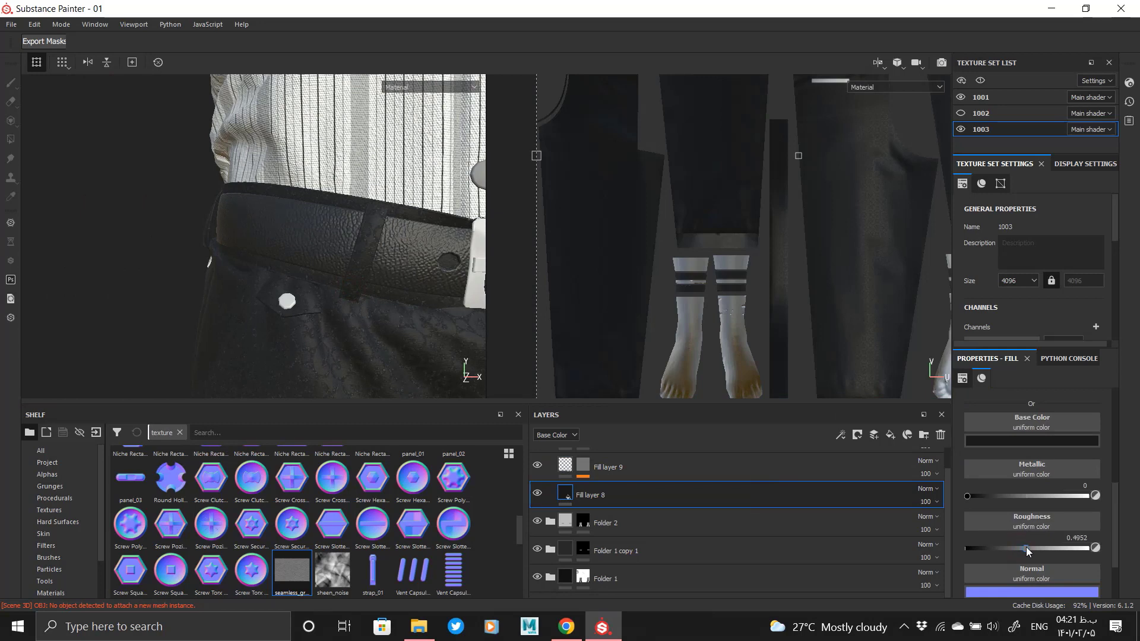
drag(1025, 546, 1028, 546)
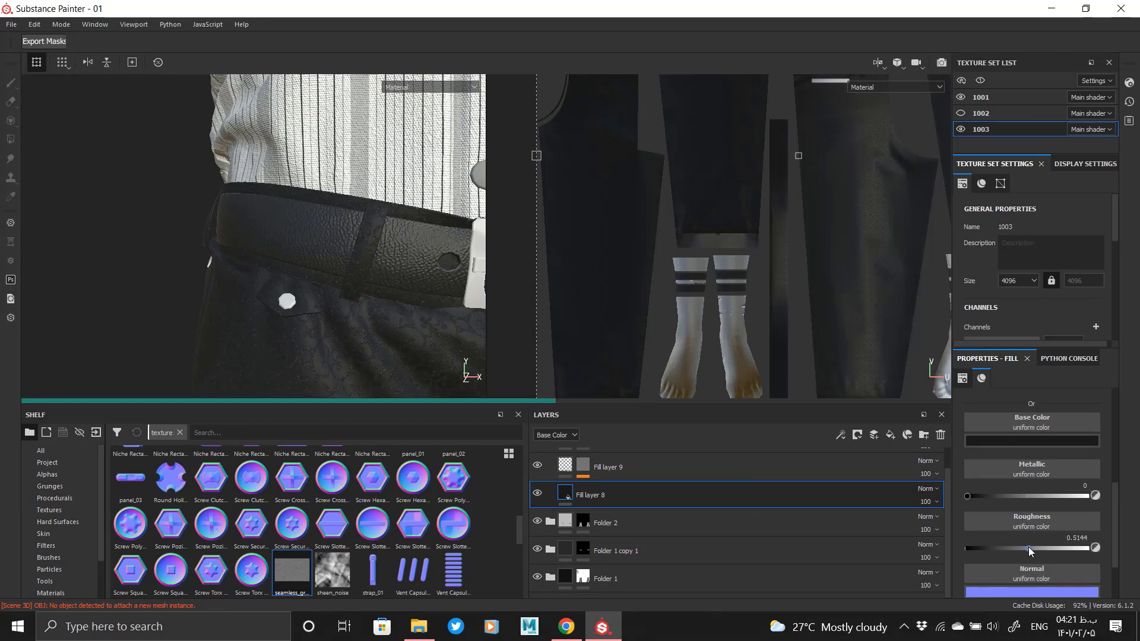
- Add Fill layer 10 above Fill layer 8 with a black mask containing a fill effect
click(890, 434)
right_click(568, 491)
click(646, 275)
right_click(585, 491)
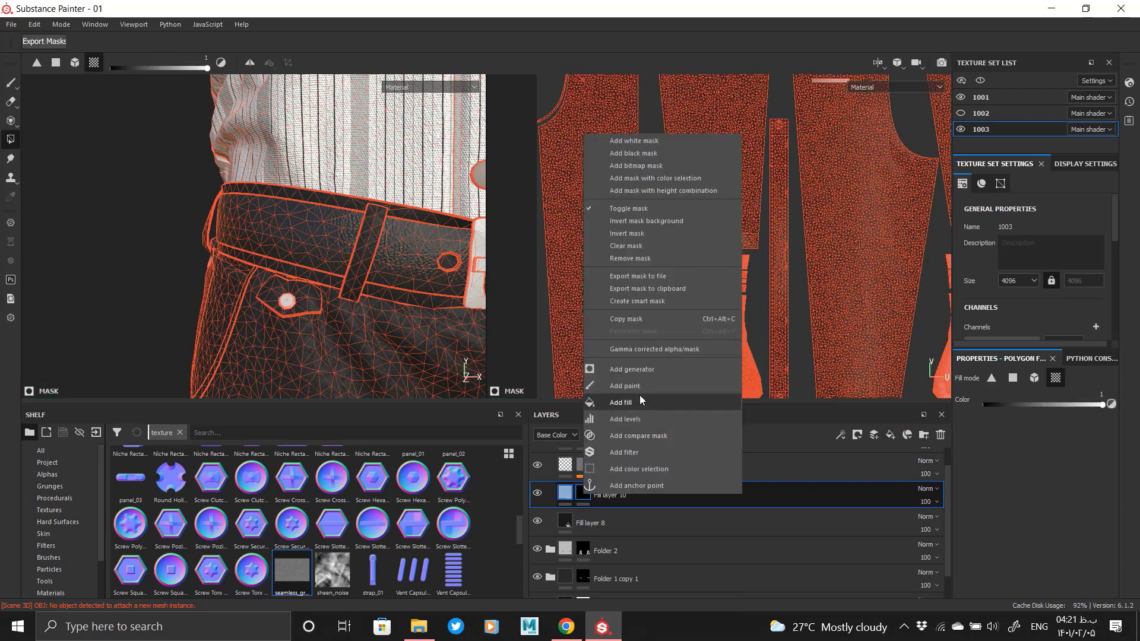
click(621, 402)
- Assign Grunge Dirt Splats to Fill layer 10's mask fill with scale 20 and balance 0.5
click(1036, 469)
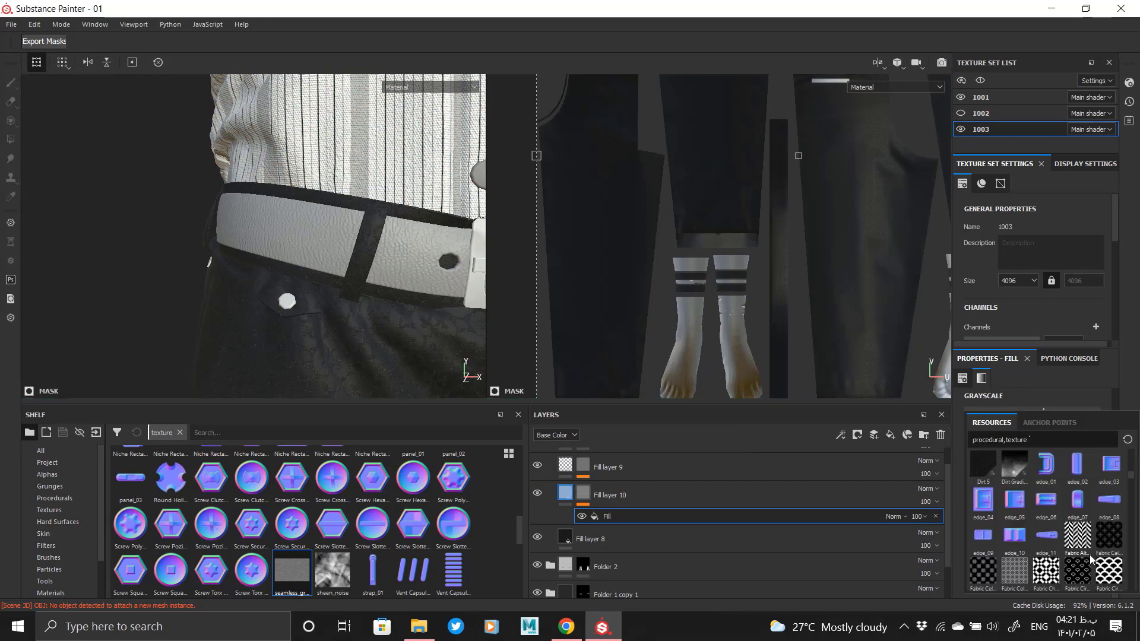
scroll(1096, 549, down, 5)
mouse_move(1110, 540)
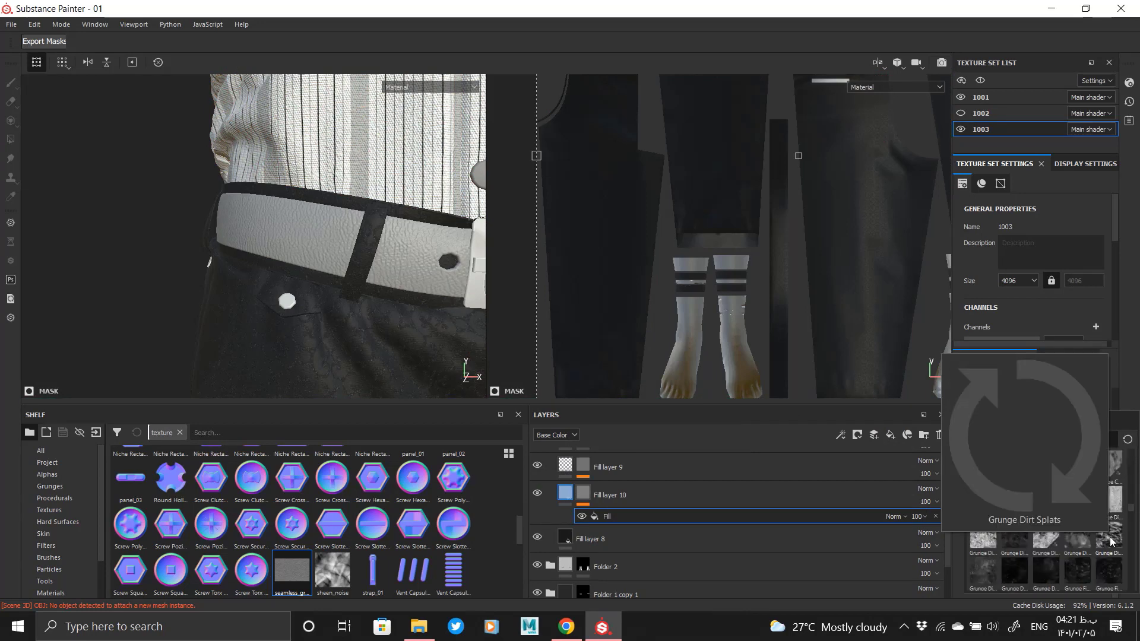
click(1107, 539)
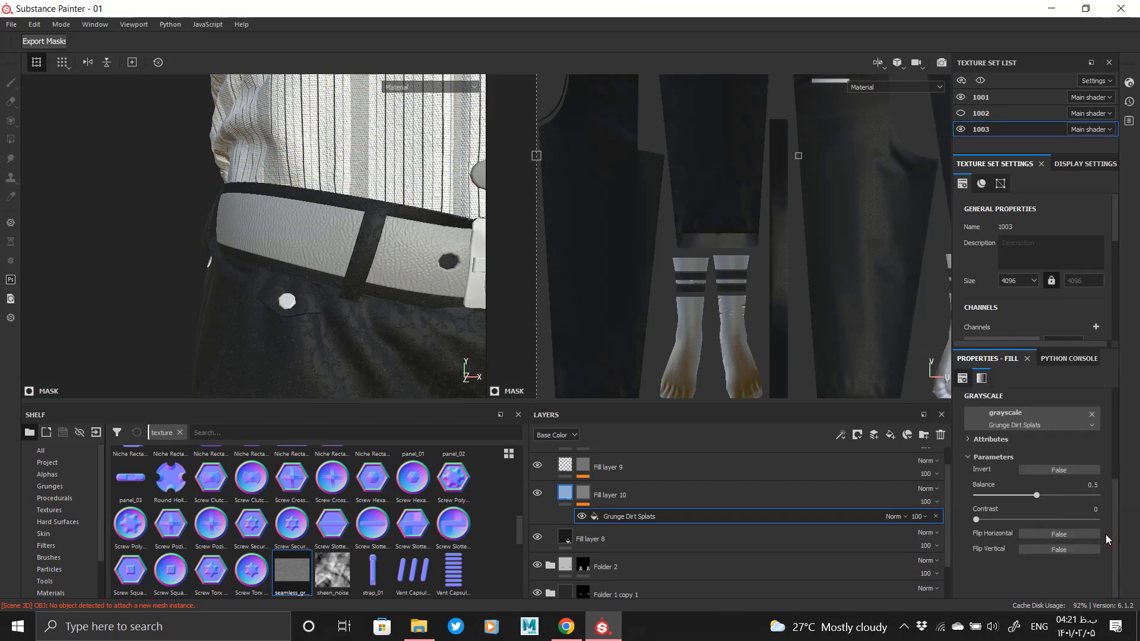
scroll(1025, 445, up, 3)
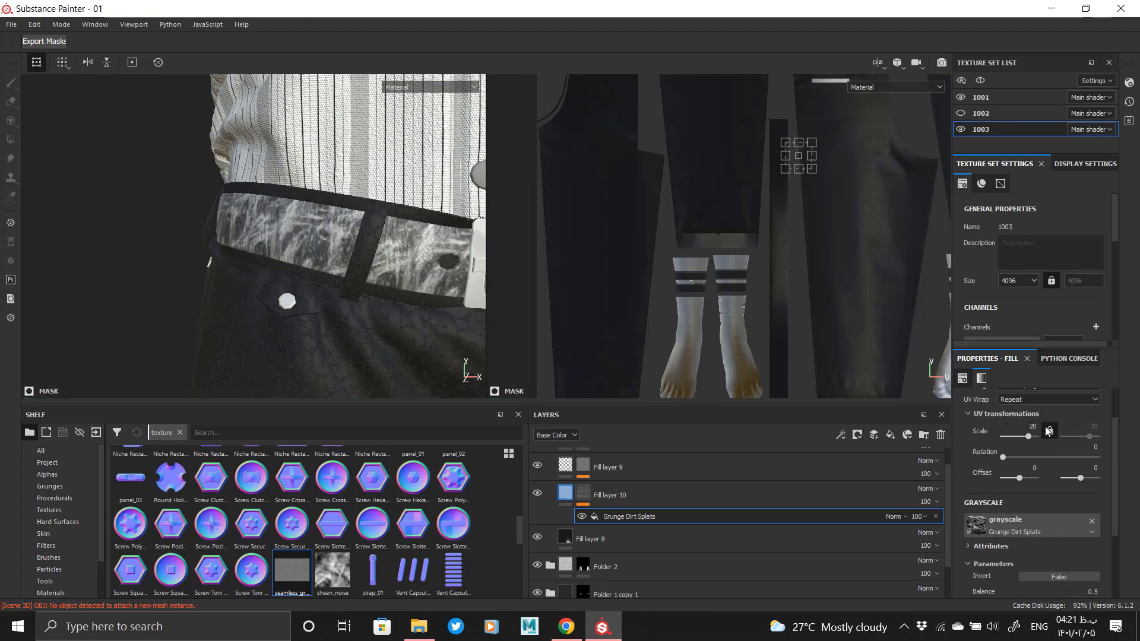
scroll(997, 530, down, 3)
mouse_move(601, 4)
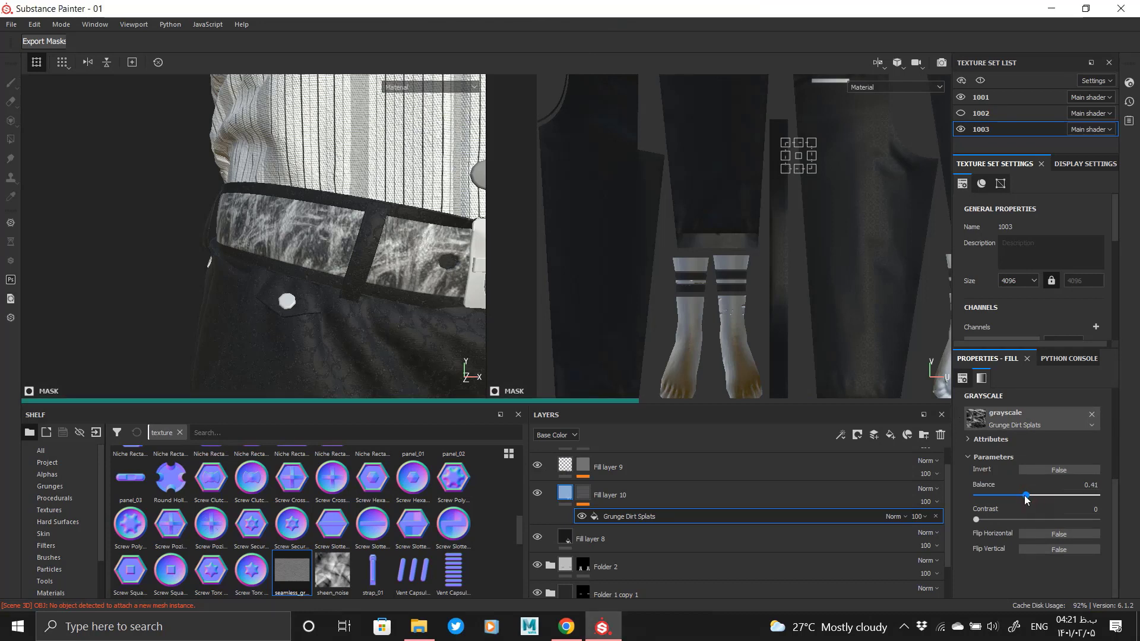
click(564, 494)
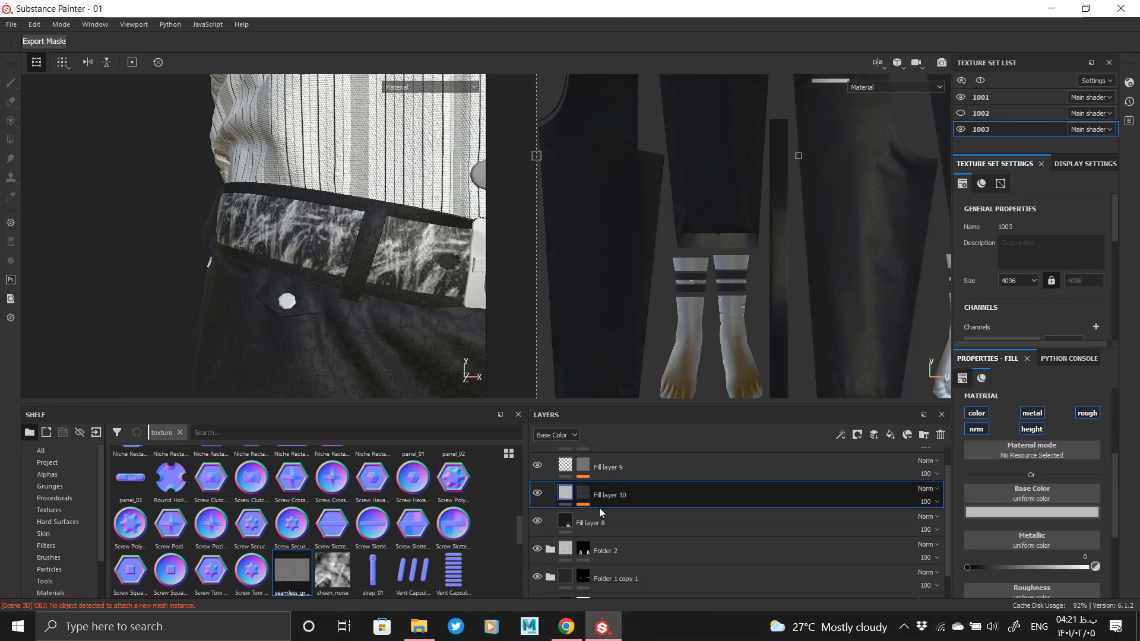
click(582, 494)
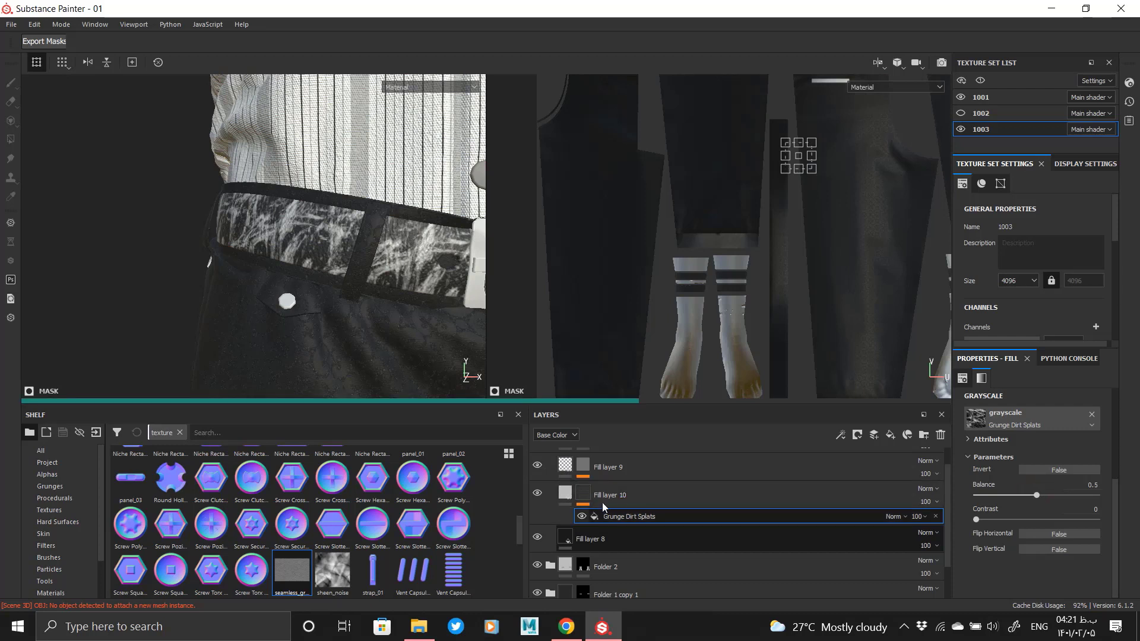
- Restrict Fill layer 10 to the roughness channel and raise its roughness
click(566, 492)
click(975, 413)
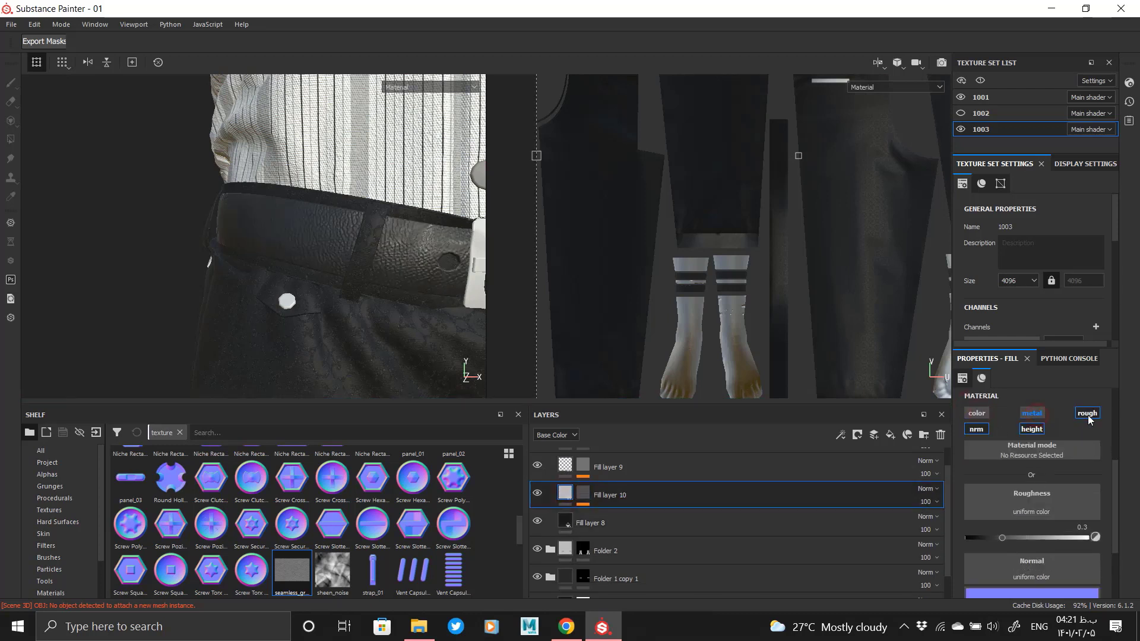
click(1031, 412)
mouse_move(1002, 520)
mouse_down()
mouse_move(1075, 520)
mouse_move(1053, 517)
mouse_up()
- Examine Fill layer 10's grunge mask and its effect on the belt from several angles
mouse_move(285, 303)
alt+mouse_down()
mouse_move(344, 305)
mouse_move(300, 302)
alt+mouse_up()
click(583, 494)
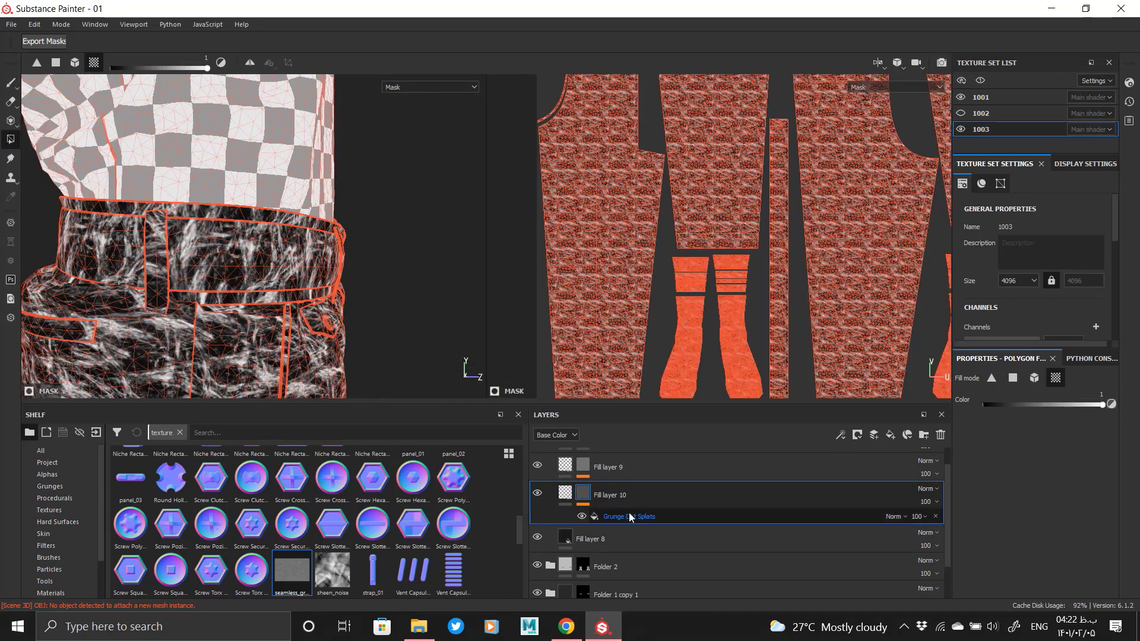
click(629, 516)
click(565, 494)
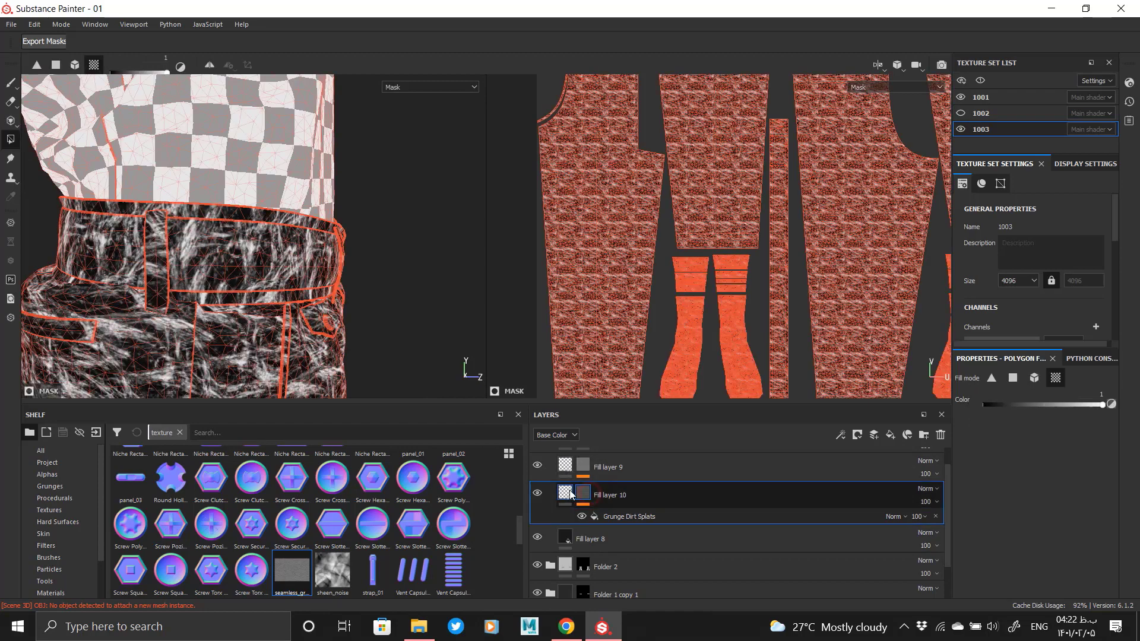
alt+drag(219, 267, 164, 279)
alt+drag(290, 230, 451, 250)
scroll(704, 475, up, 1)
- Add Fill layer 11 above Fill layer 9 with a black mask driven by a UV Border Distance generator
click(697, 489)
click(892, 435)
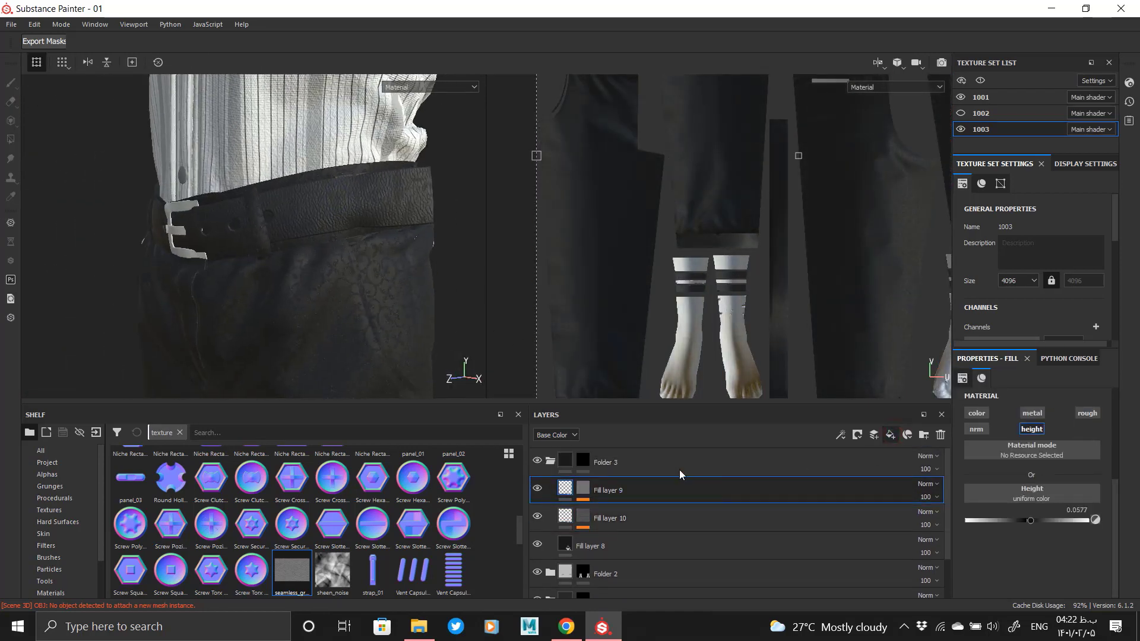
right_click(610, 489)
click(671, 21)
right_click(582, 488)
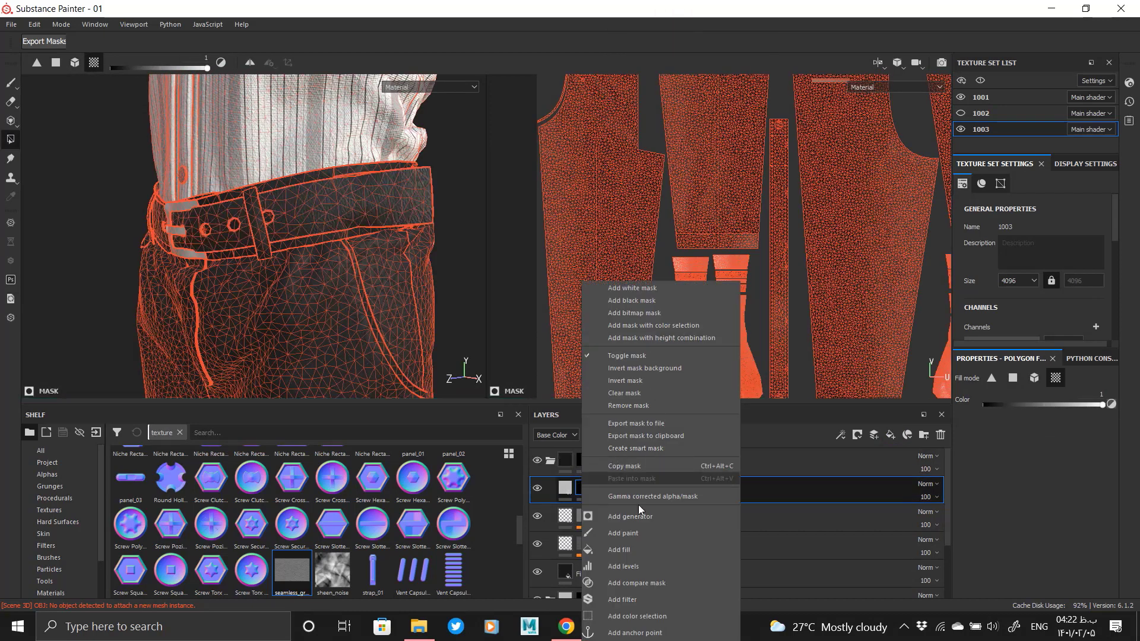
click(629, 516)
click(1034, 399)
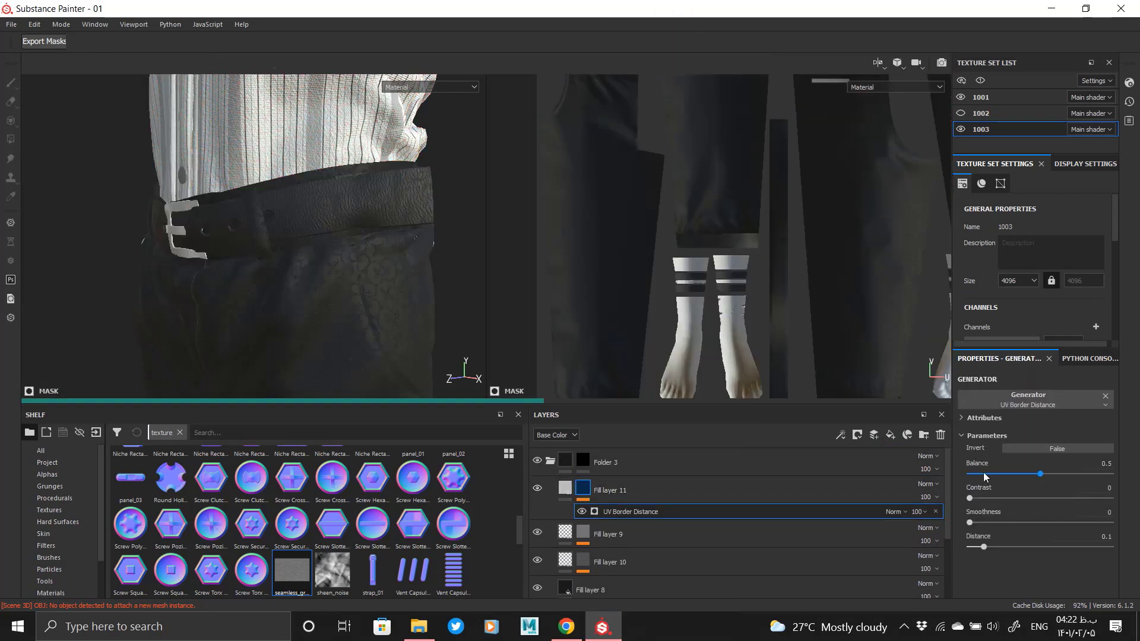
- Set the UV Border Distance balance to 0.03 and distance to 0.04, and add a Blur filter to the mask
click(983, 474)
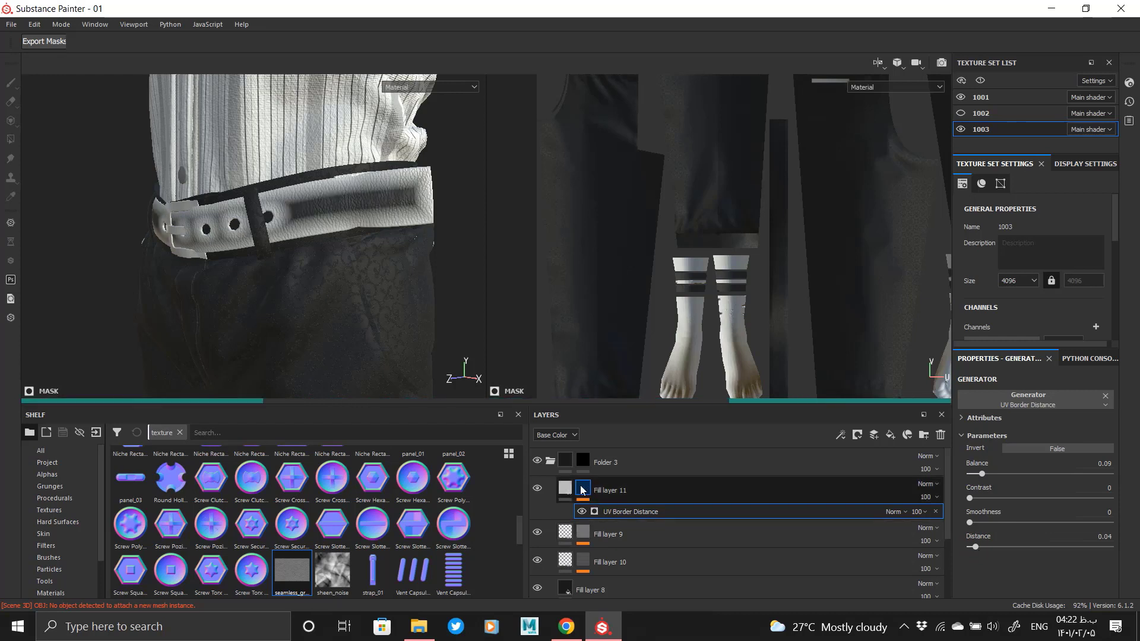
mouse_move(585, 495)
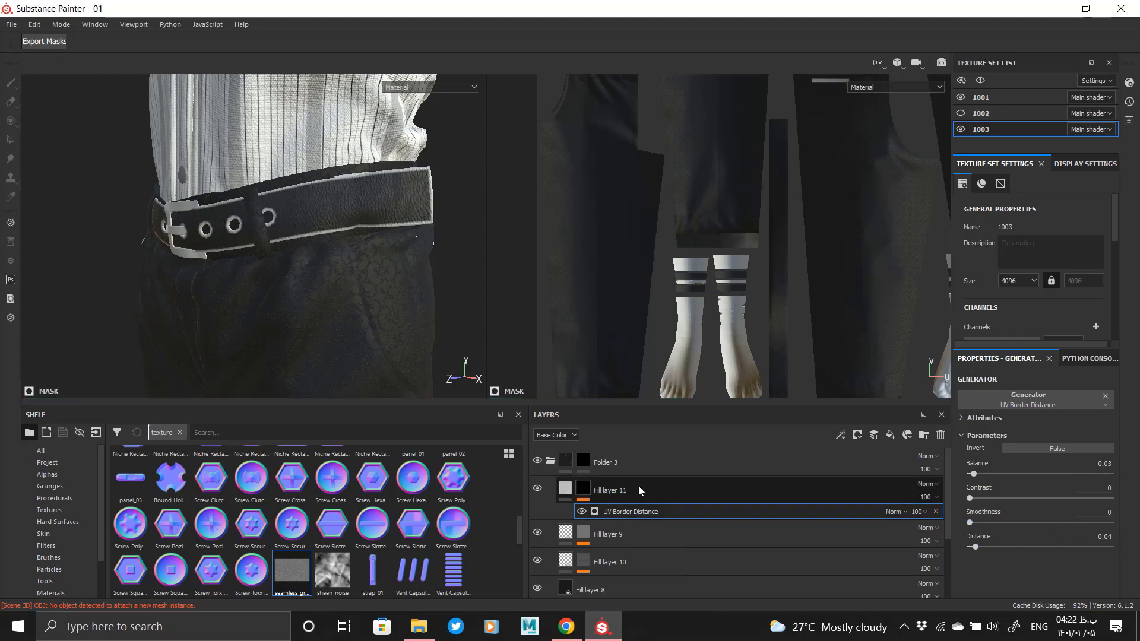
right_click(639, 511)
click(713, 448)
click(1024, 409)
click(1048, 441)
- Restrict Fill layer 11 to the height channel and set its height to -0.1442
click(566, 488)
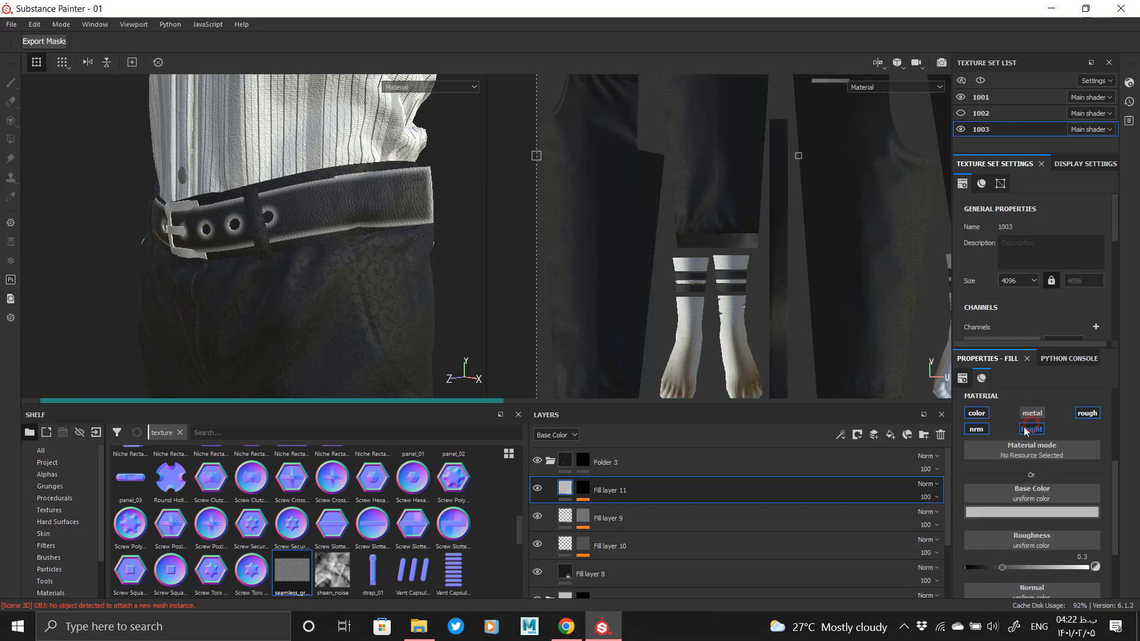
click(977, 414)
click(1087, 413)
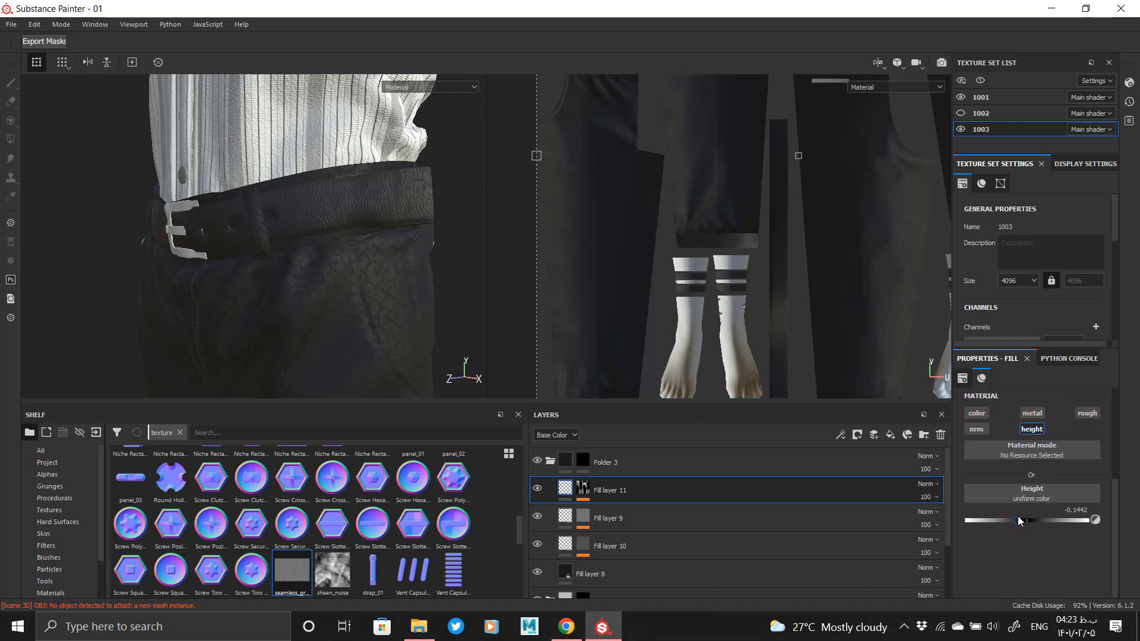
alt+drag(226, 183, 315, 278)
scroll(315, 278, up, 4)
- Set the UV Border Distance generator's smoothness to 0.02 and balance to 0.07 on Fill layer 11's mask
click(582, 492)
click(611, 527)
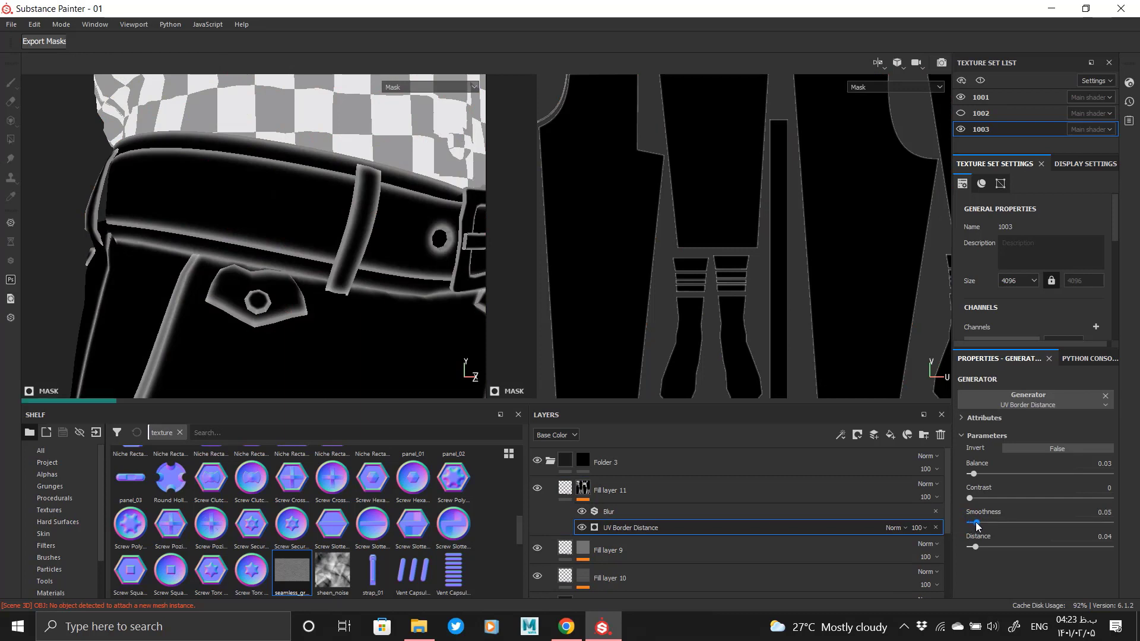
drag(977, 523, 971, 523)
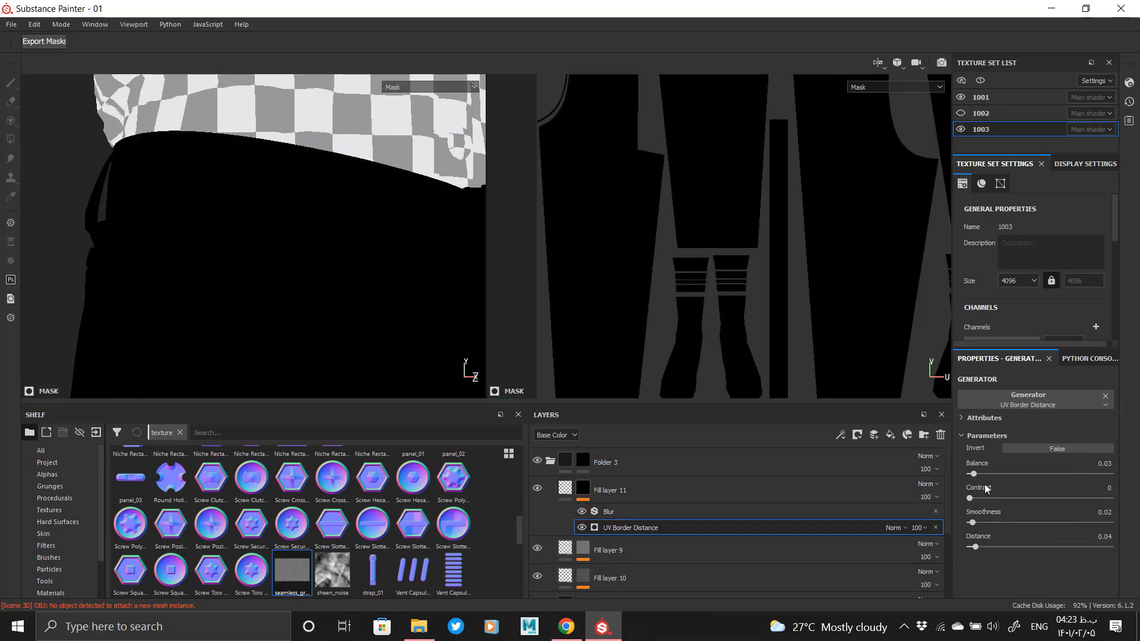
drag(980, 475, 982, 476)
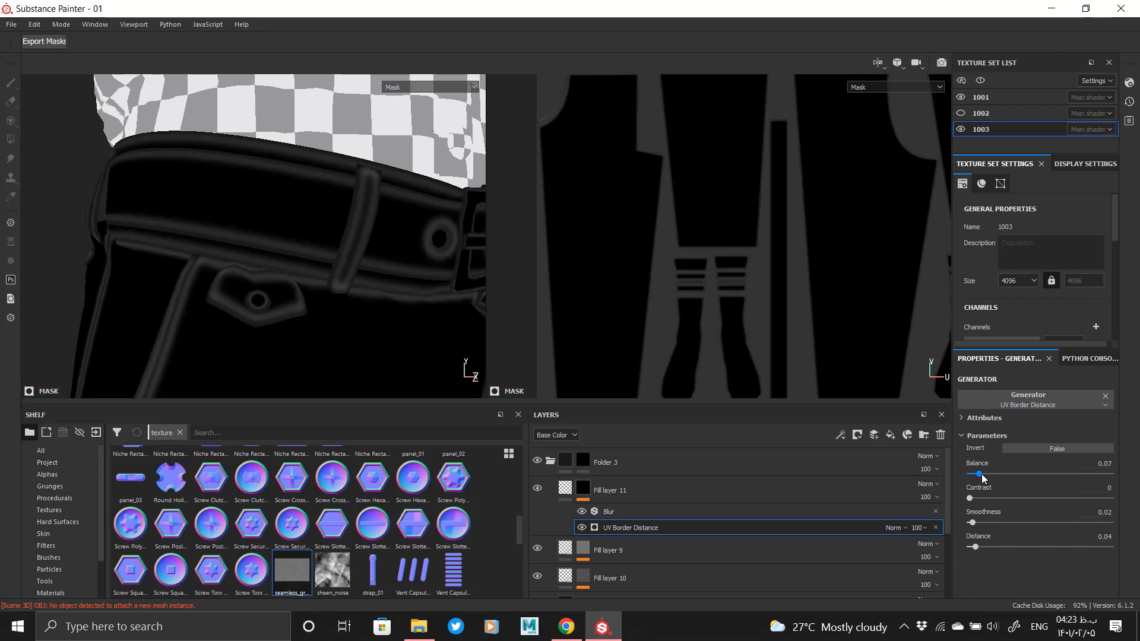
click(581, 512)
- Set Fill layer 11's height to -0.6923 and inspect the belt edges from several angles
click(565, 488)
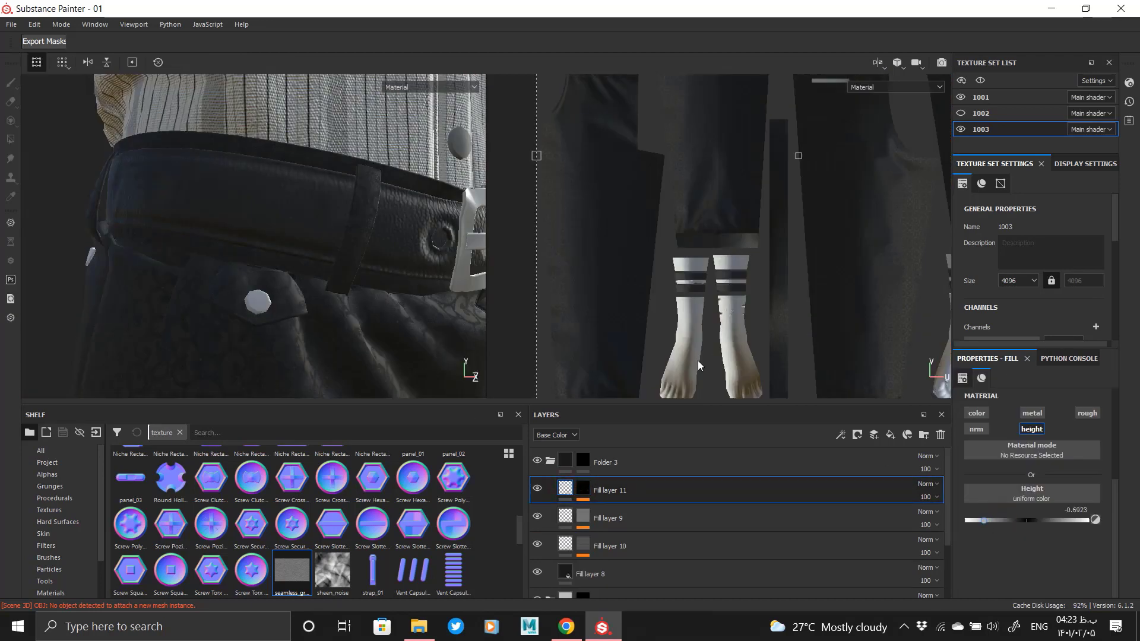
alt+right_drag(368, 279, 180, 259)
alt+drag(415, 255, 368, 243)
alt+right_drag(368, 243, 237, 261)
alt+middle_drag(237, 261, 333, 287)
alt+drag(333, 287, 379, 262)
alt+right_drag(380, 261, 227, 219)
alt+drag(227, 220, 344, 265)
- Add Fill layer 12 with a black mask above the collapsed Folder 3 and set its base color to near-black
click(550, 461)
click(656, 459)
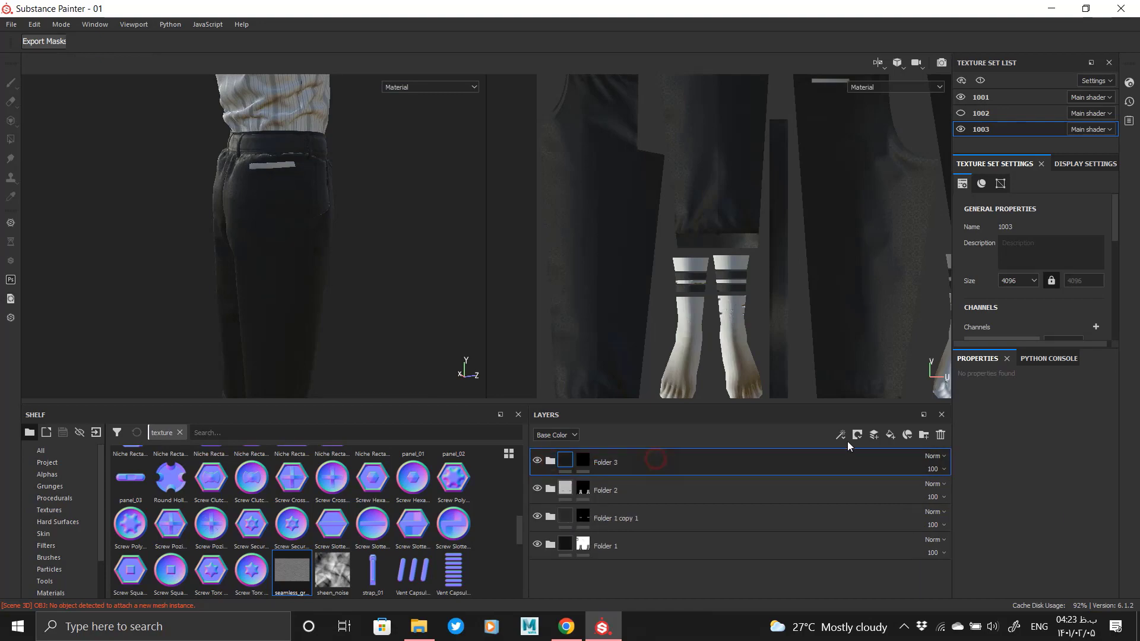
right_click(557, 460)
click(592, 108)
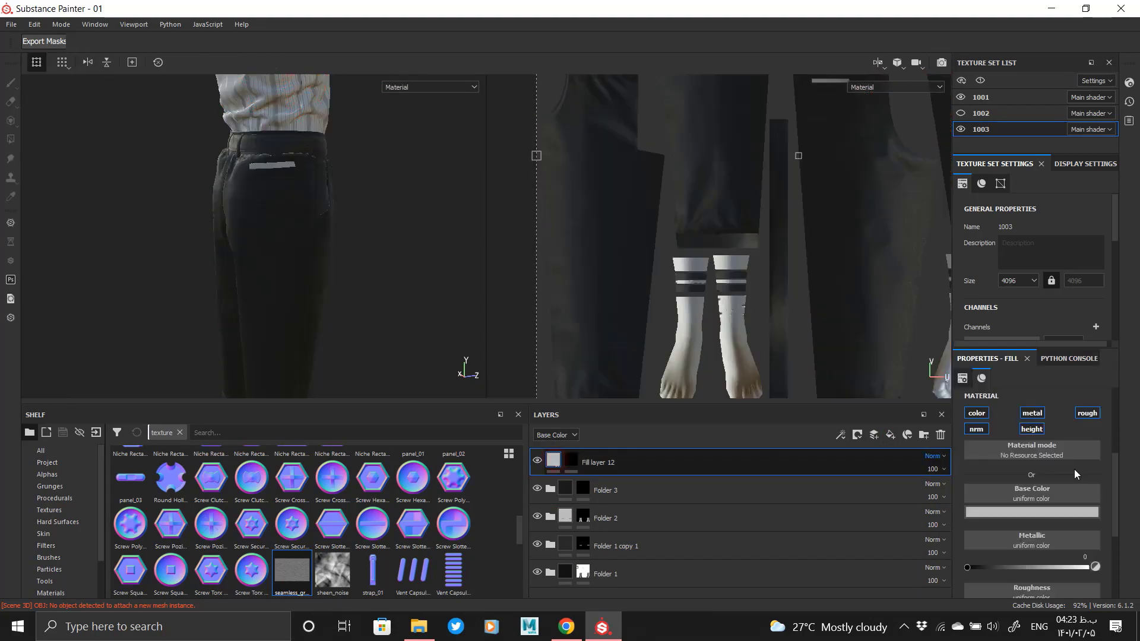
click(1025, 510)
drag(903, 476, 890, 476)
- Mask Fill layer 12 onto the light strip at the trousers' back pocket using Polygon Fill in triangle mode
click(571, 460)
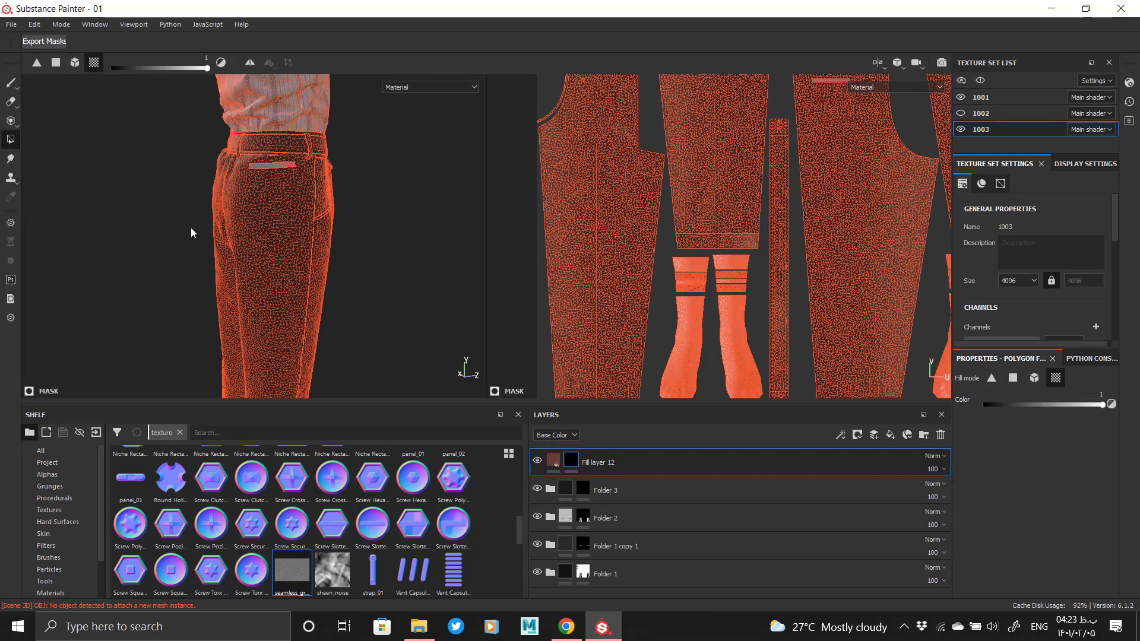
alt+drag(190, 232, 261, 184)
alt+right_drag(261, 183, 389, 301)
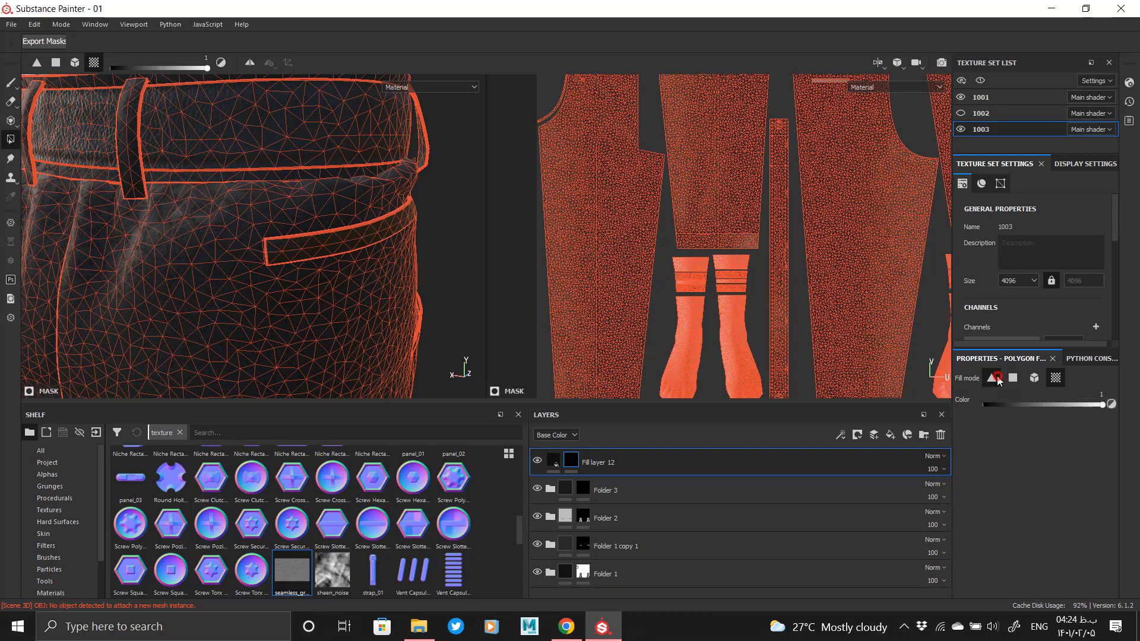
click(992, 377)
scroll(819, 259, up, 6)
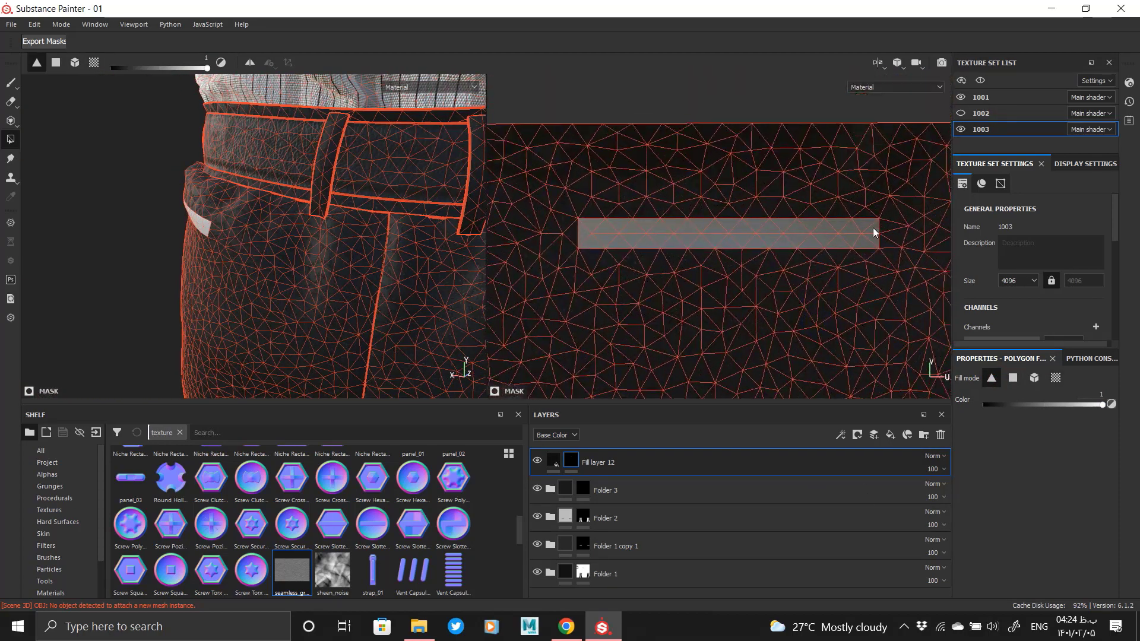
drag(578, 239, 583, 240)
- Examine the back pocket strip, the belt and the whole outfit from several angles
click(553, 461)
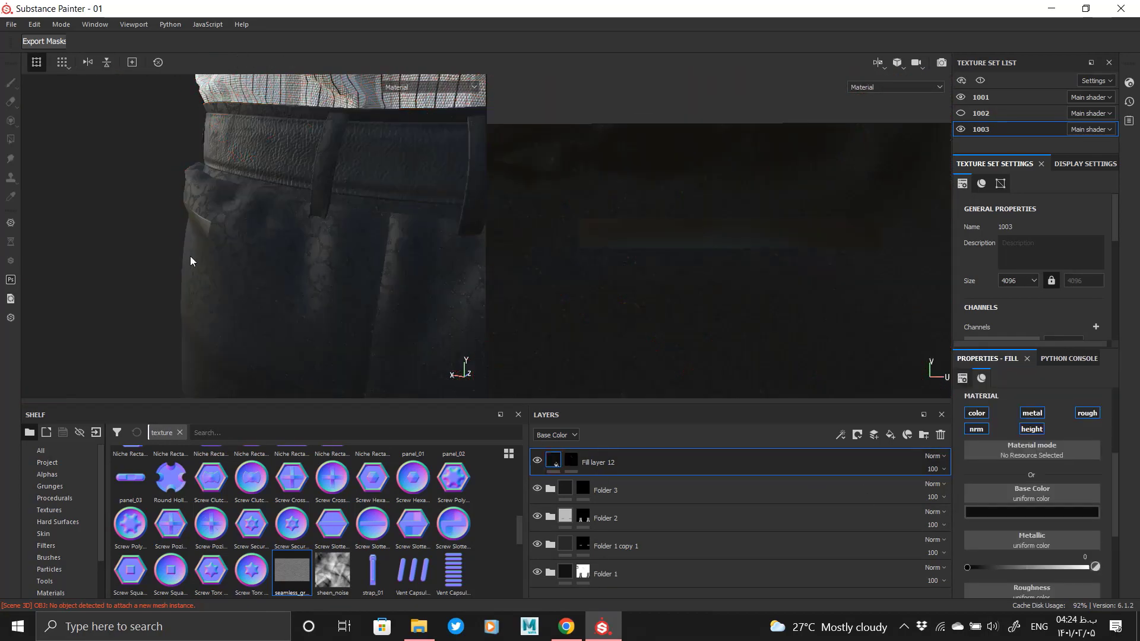
alt+drag(192, 259, 269, 291)
alt+right_drag(269, 291, 249, 245)
alt+drag(248, 246, 219, 234)
alt+right_drag(219, 234, 225, 202)
alt+drag(226, 201, 309, 119)
alt+middle_drag(309, 124, 341, 229)
alt+drag(341, 229, 363, 230)
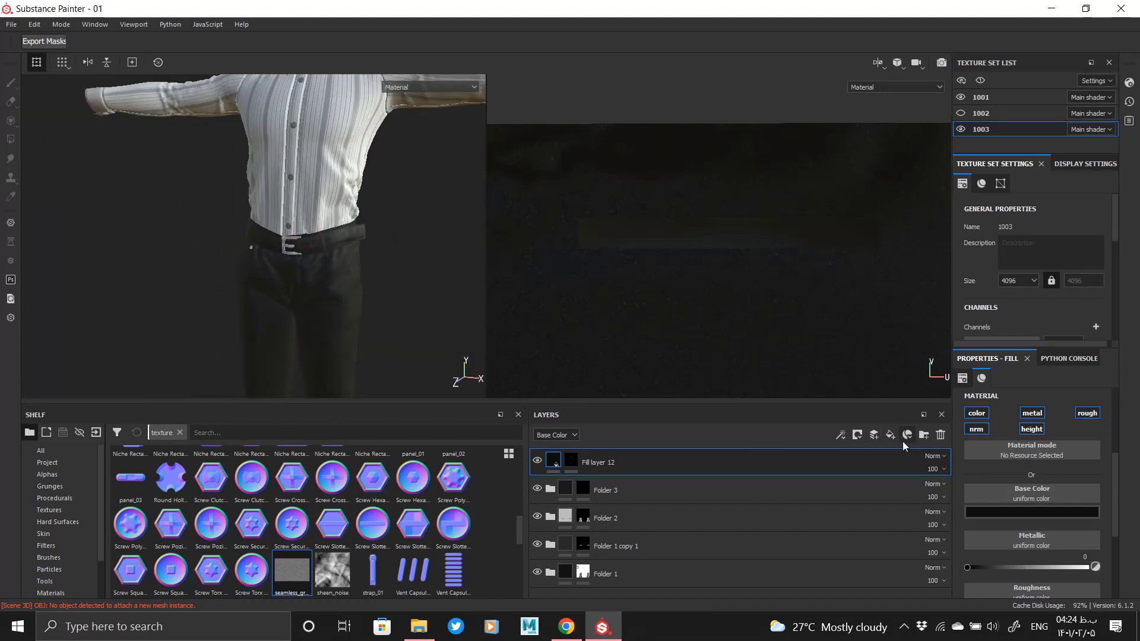
- Add Fill layer 13 above Fill layer 12 with a black mask
click(889, 435)
right_click(563, 468)
click(583, 160)
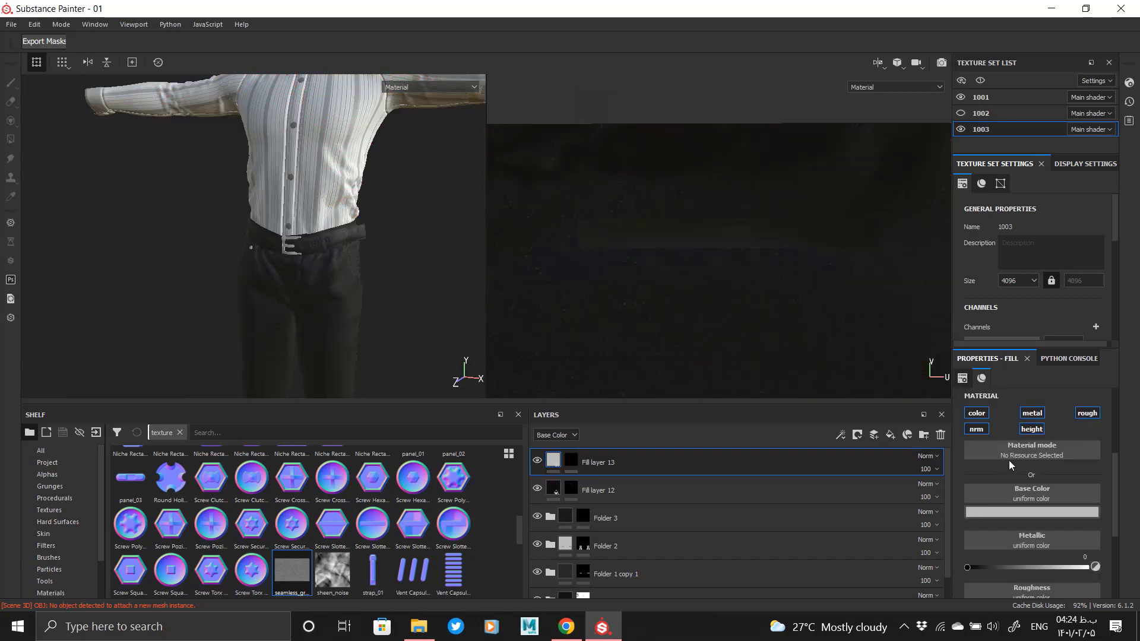
- Set Fill layer 13's metallic to 1 and its roughness to about 0.17
click(1009, 510)
scroll(1019, 505, down, 2)
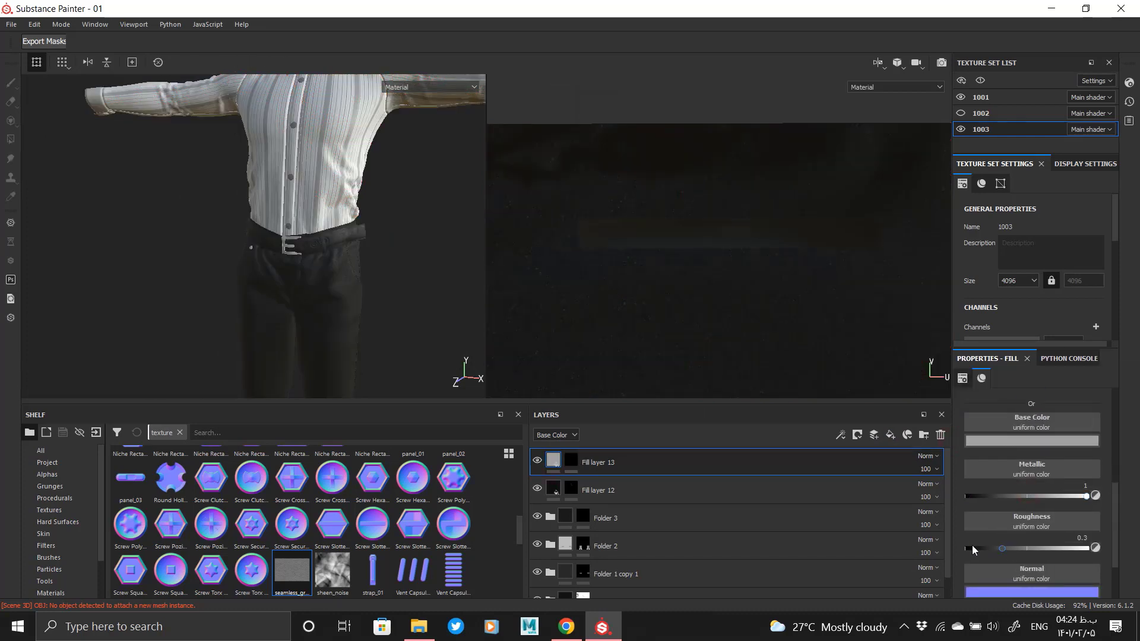
- Mask Fill layer 13 onto the small button on the trousers' waist flap using Polygon Fill in UV chunk mode
alt+click(571, 461)
alt+right_drag(359, 306, 366, 384)
alt+middle_drag(299, 263, 188, 216)
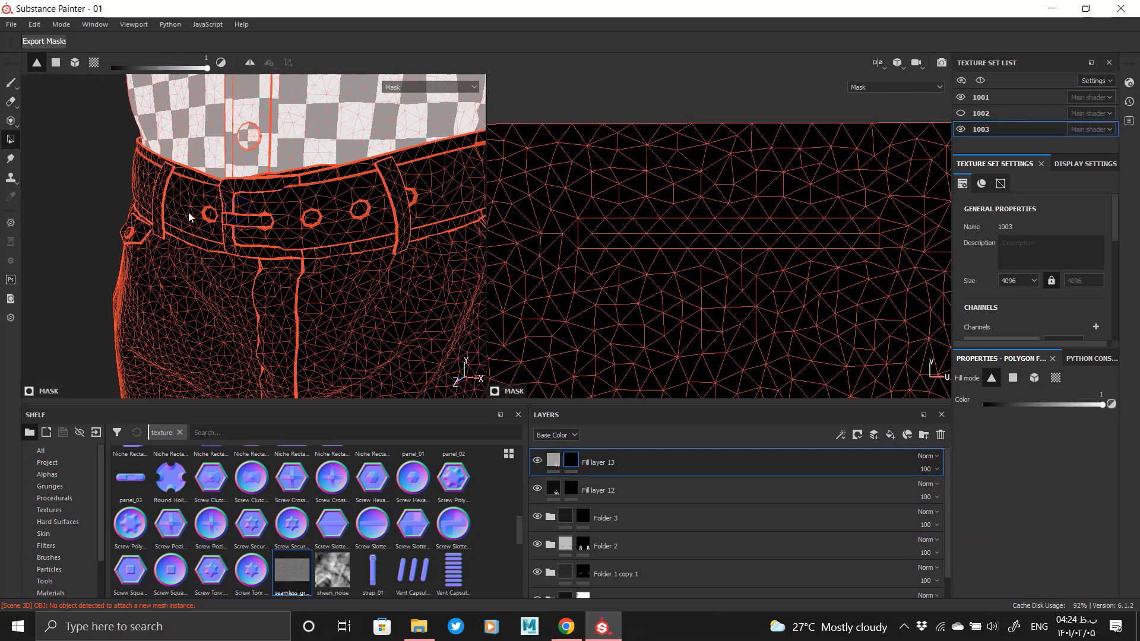
click(240, 215)
alt+drag(188, 216, 302, 228)
alt+right_drag(303, 229, 342, 357)
alt+drag(143, 242, 259, 223)
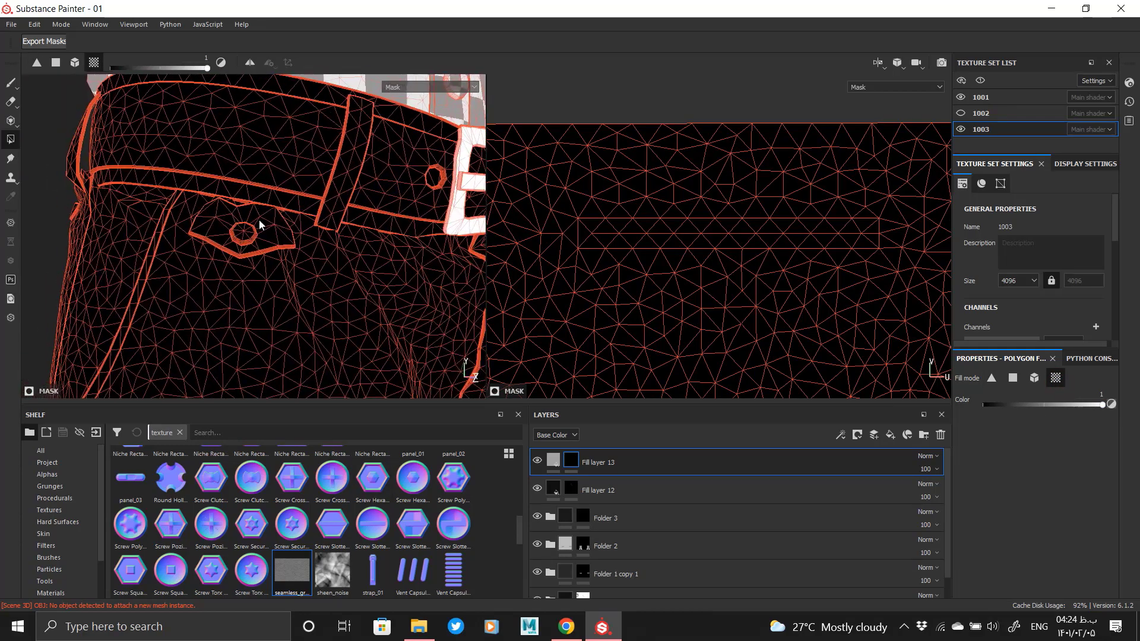
alt+right_drag(260, 223, 267, 261)
click(238, 242)
alt+right_drag(354, 278, 4, 227)
alt+drag(285, 249, 119, 264)
alt+right_drag(249, 232, 331, 223)
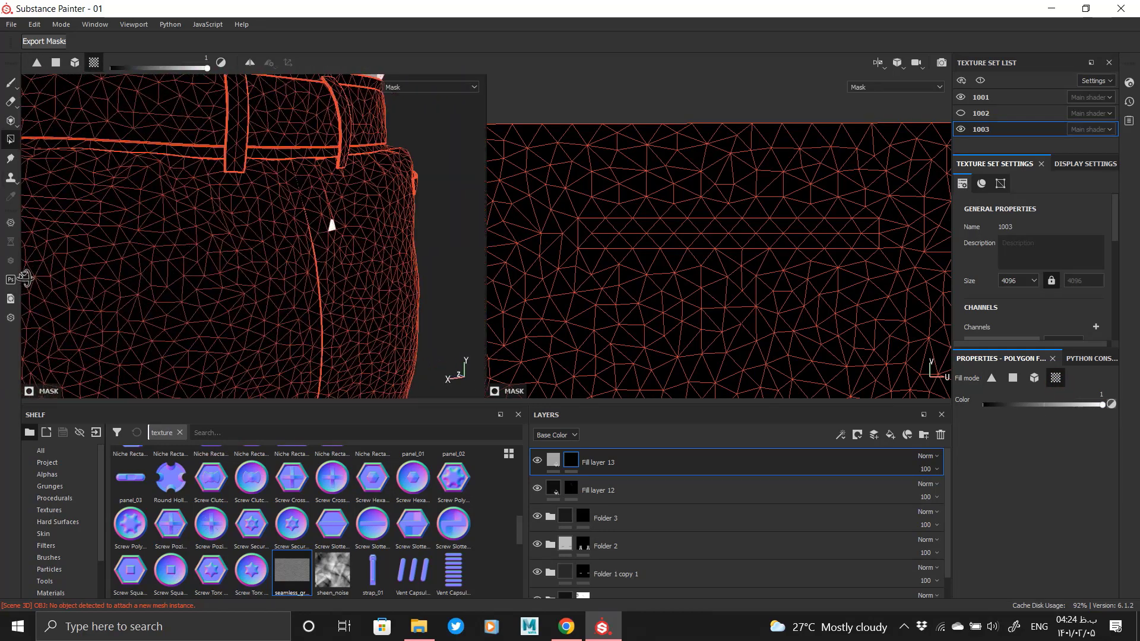
alt+drag(331, 223, 255, 232)
- Darken Fill layer 13's base color to a medium gray and set its roughness to about 0.37 for the metal button
click(553, 461)
alt+drag(277, 300, 272, 279)
alt+right_drag(272, 280, 285, 180)
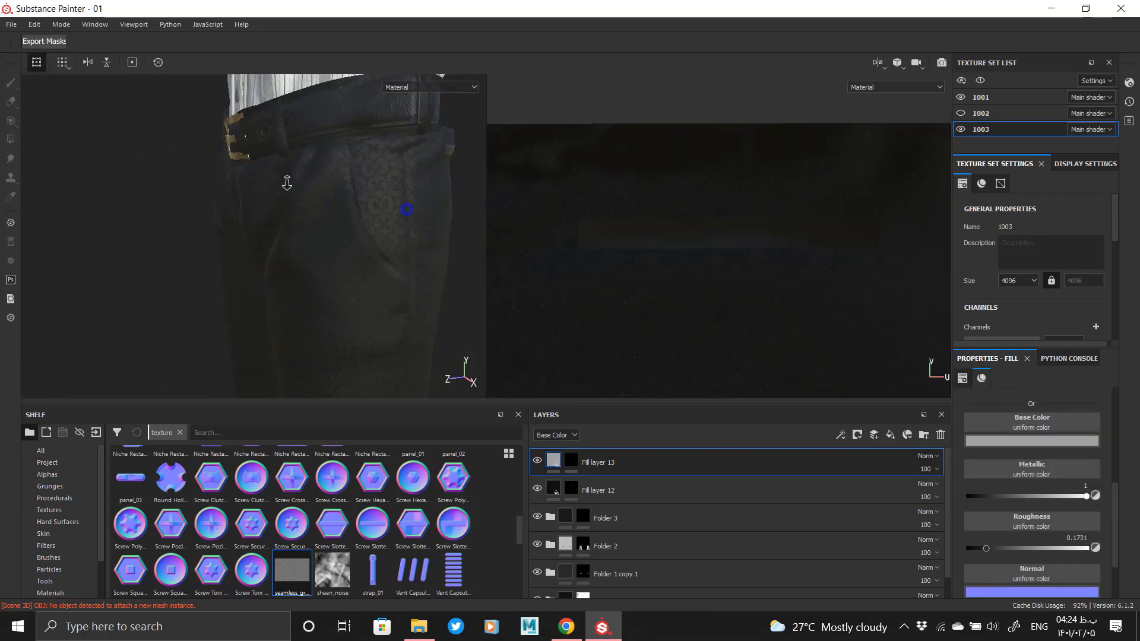
alt+drag(284, 180, 217, 211)
alt+middle_drag(217, 211, 394, 196)
alt+drag(394, 195, 377, 308)
alt+right_drag(376, 308, 415, 254)
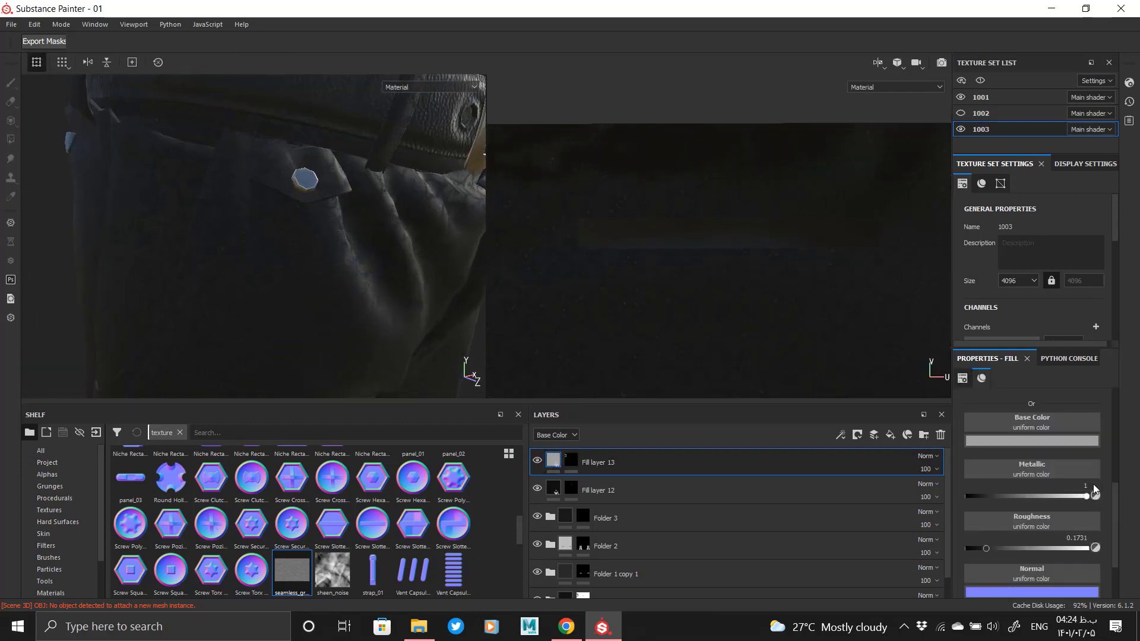
click(1030, 440)
click(1125, 514)
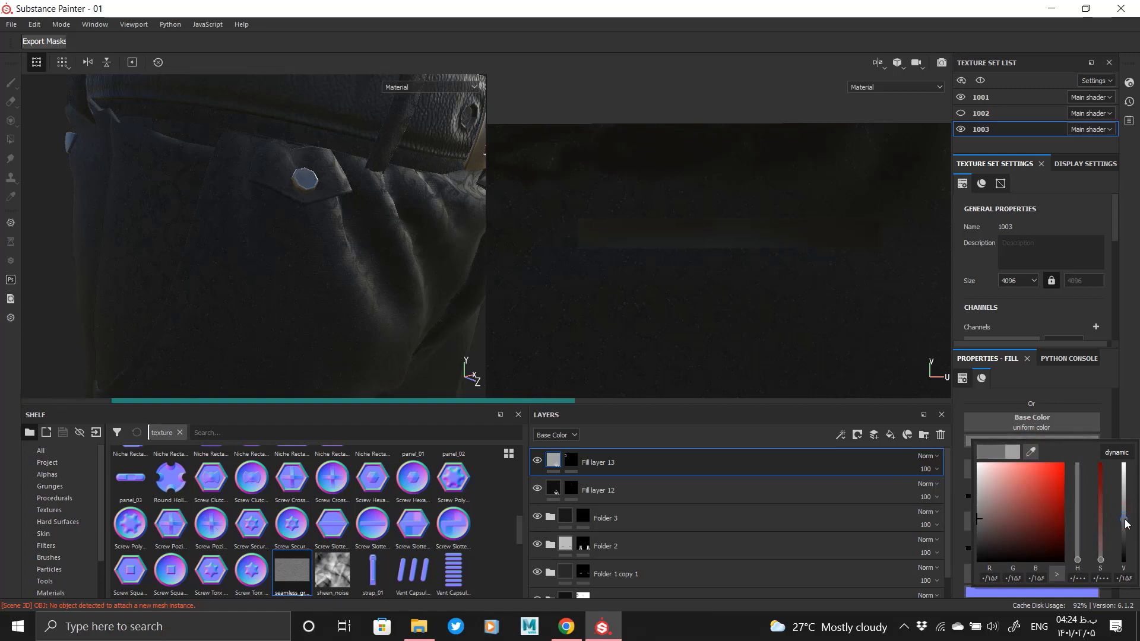
click(1138, 401)
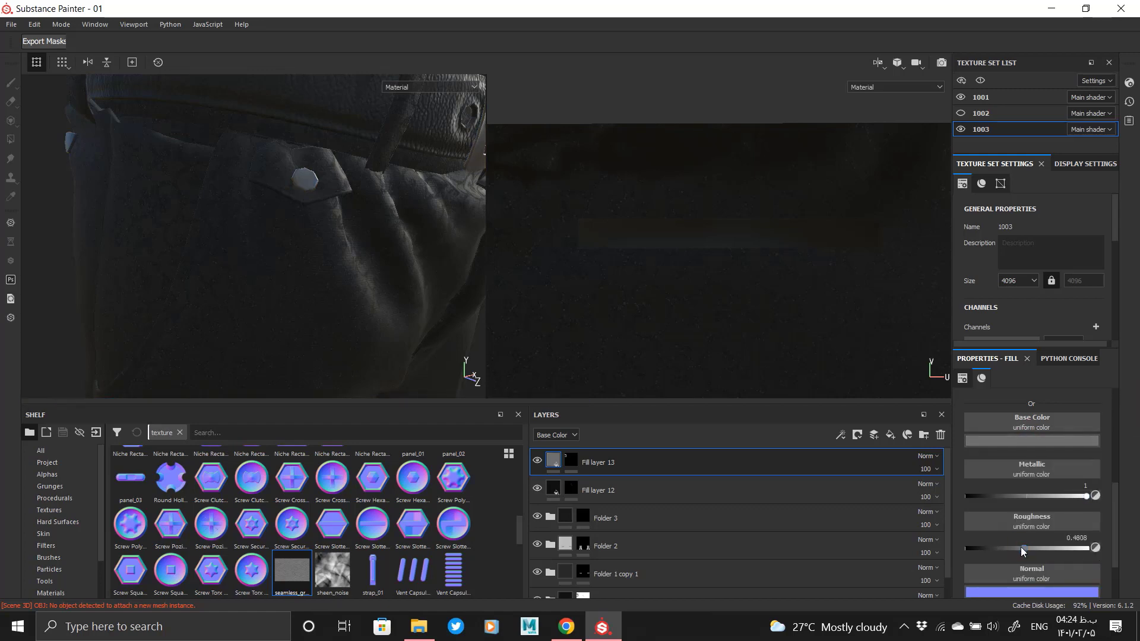
alt+drag(349, 256, 255, 249)
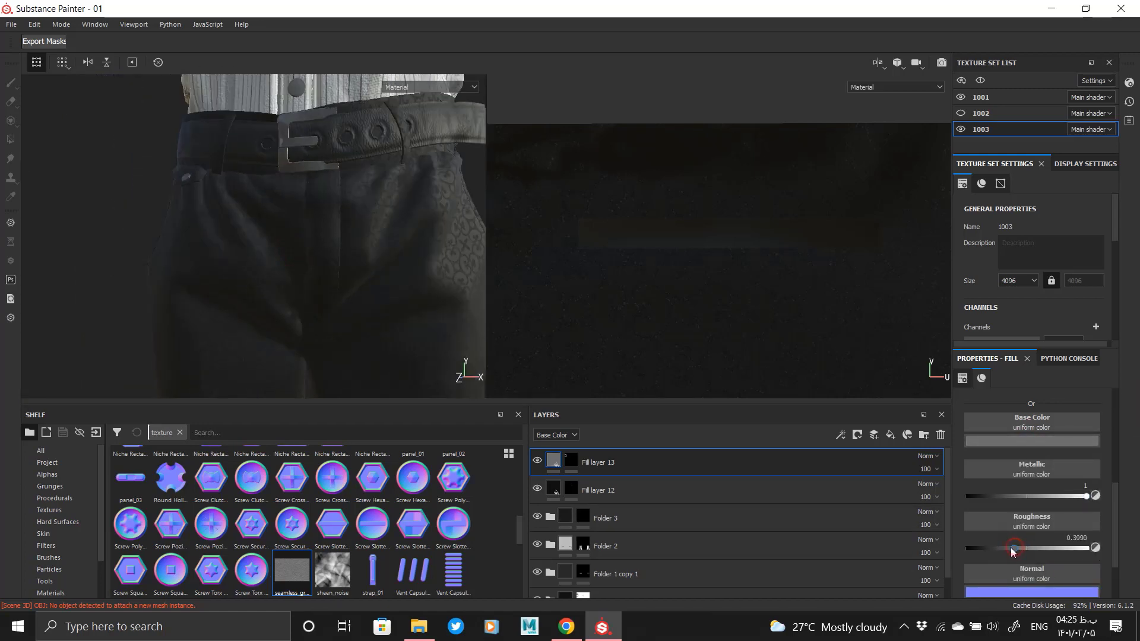
drag(1013, 552, 1008, 552)
- Save the project after checking the whole outfit
alt+right_drag(362, 255, 243, 74)
alt+middle_drag(332, 333, 362, 320)
alt+right_drag(362, 321, 342, 213)
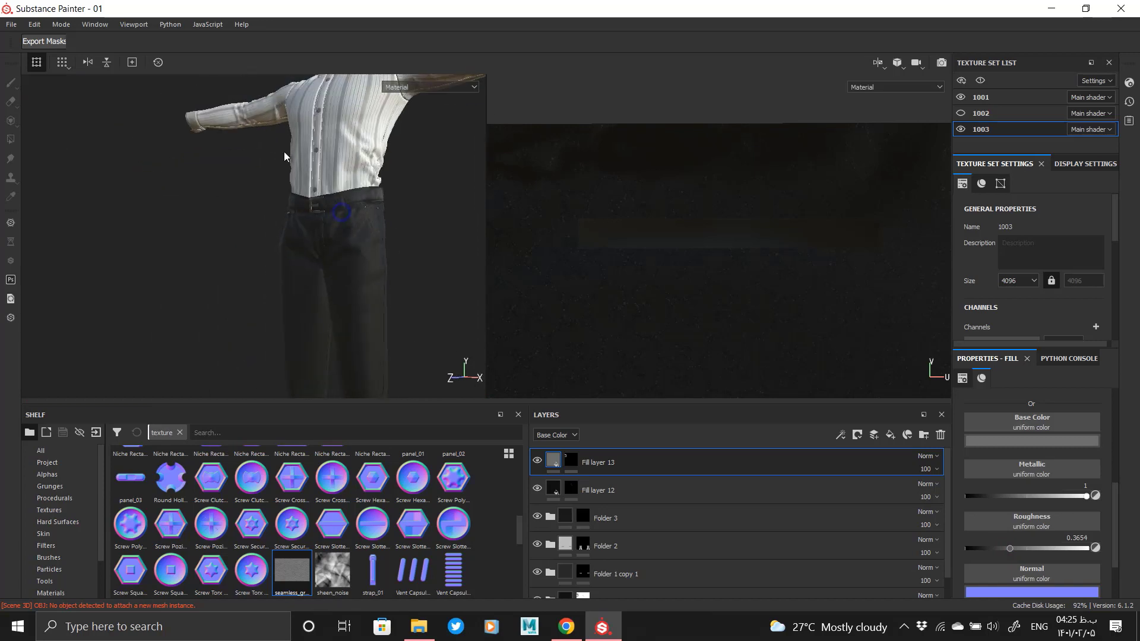
alt+right_drag(284, 157, 181, 154)
alt+drag(180, 154, 306, 206)
alt+middle_drag(305, 206, 344, 215)
key(ctrl+s)
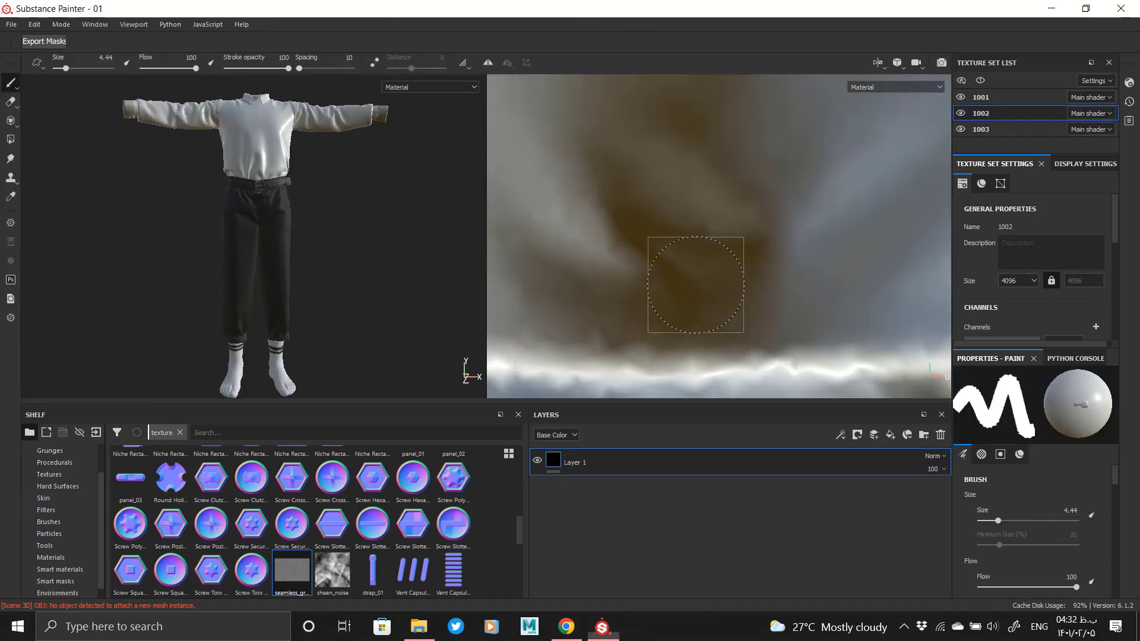
- Import the brown fabric photo and seamless_grey_leather_texture_DIFFUSE.jpg from the MD folder as textures
scroll(781, 170, down, 5)
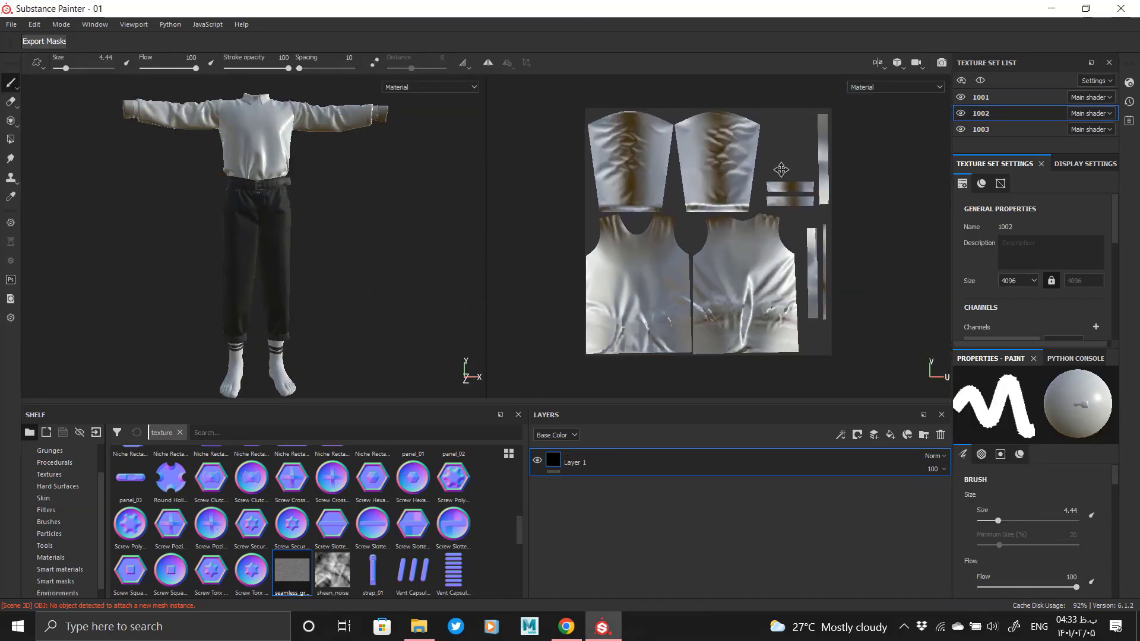
alt+middle_drag(781, 170, 791, 139)
alt+middle_drag(319, 257, 328, 325)
alt+right_drag(328, 325, 325, 249)
click(418, 627)
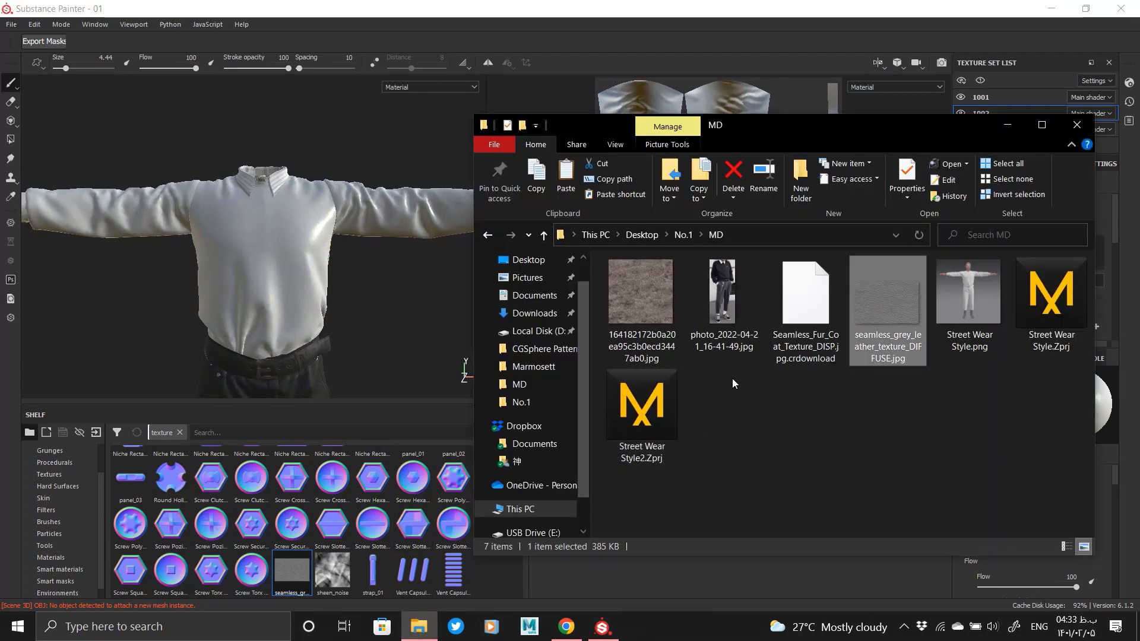
ctrl+click(641, 293)
drag(644, 304, 285, 475)
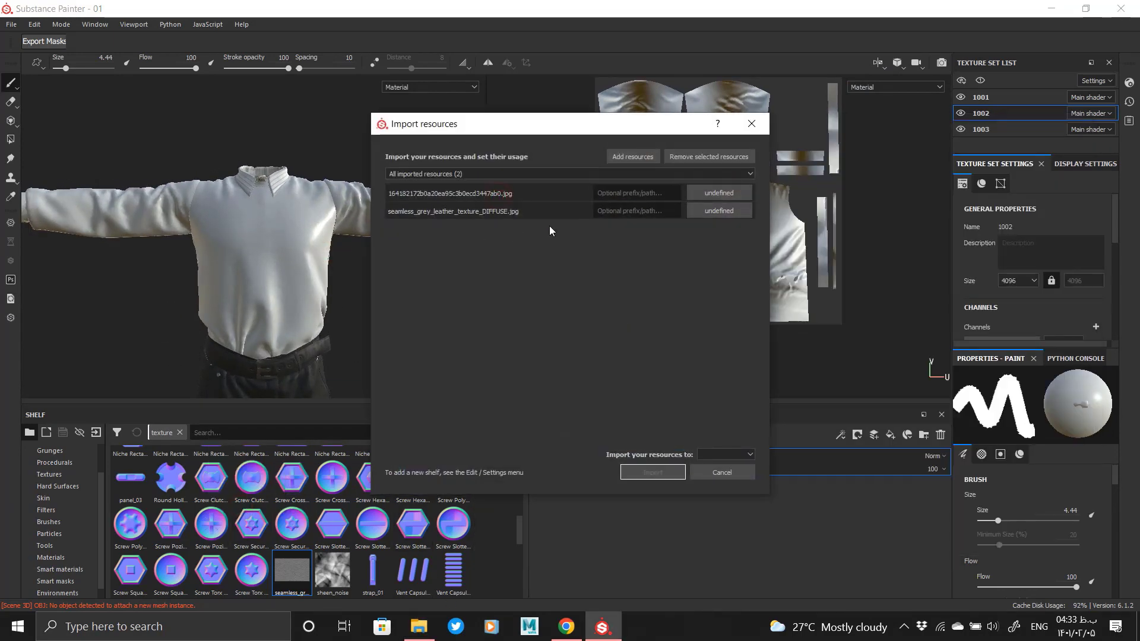
click(714, 471)
click(653, 473)
- Replace the default Layer 1 of texture set 1002 with a new fill layer
alt+drag(295, 259, 257, 265)
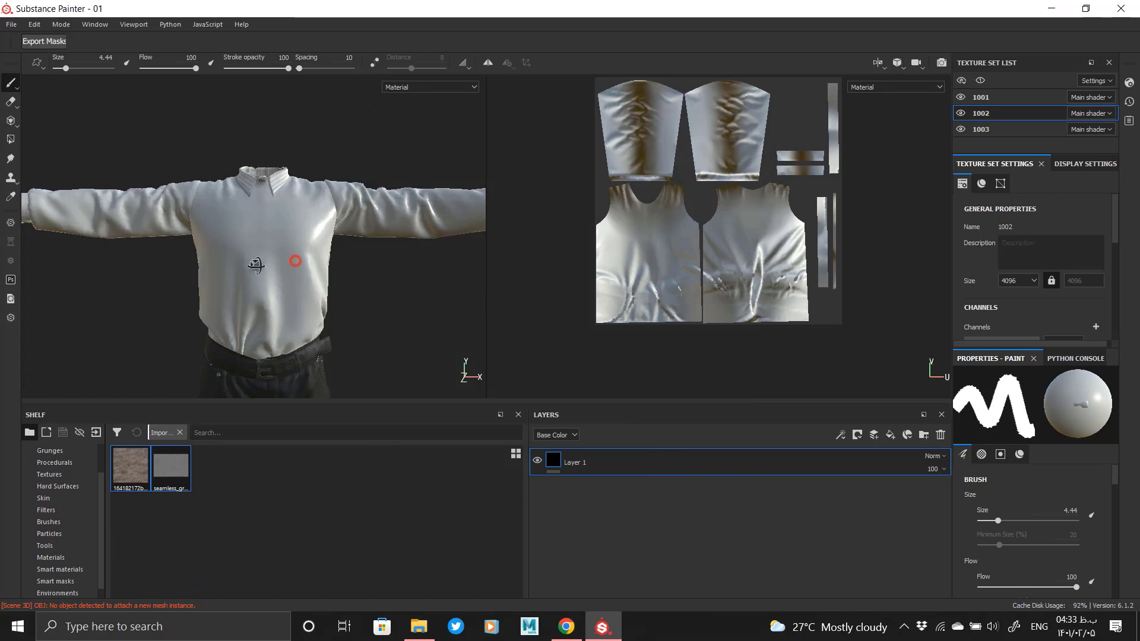
alt+right_drag(257, 265, 321, 249)
click(941, 435)
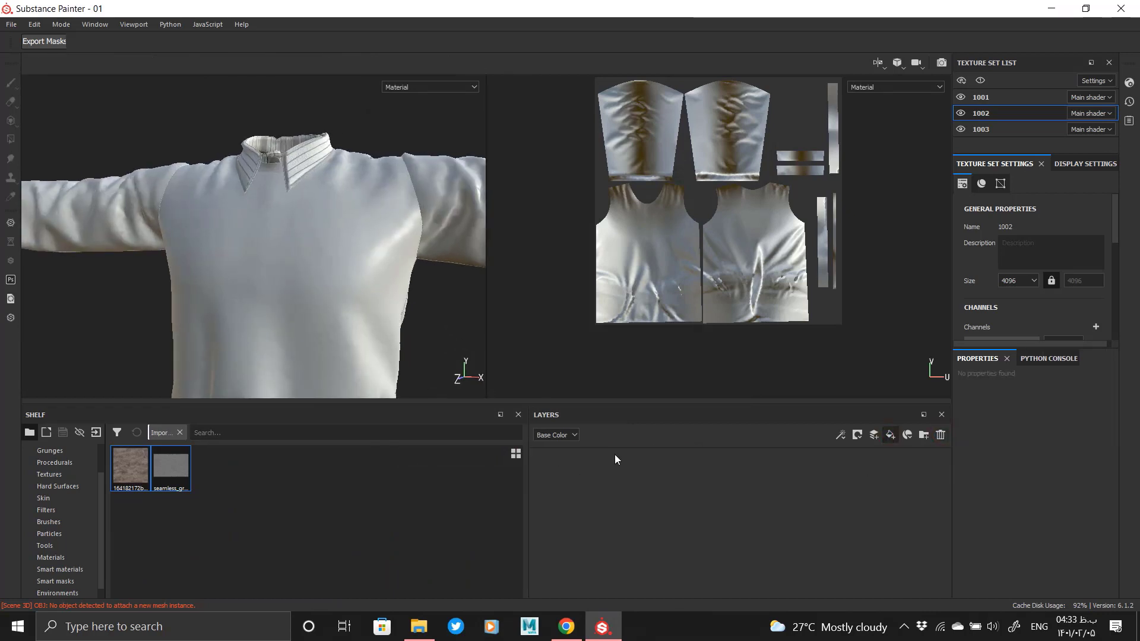
alt+middle_drag(277, 314, 284, 219)
alt+right_drag(328, 283, 243, 270)
alt+drag(243, 270, 189, 256)
alt+right_drag(196, 252, 302, 204)
alt+middle_drag(303, 204, 347, 179)
- Set Fill layer 1's base color to a medium dark gray and its roughness to about 0.83
click(1030, 423)
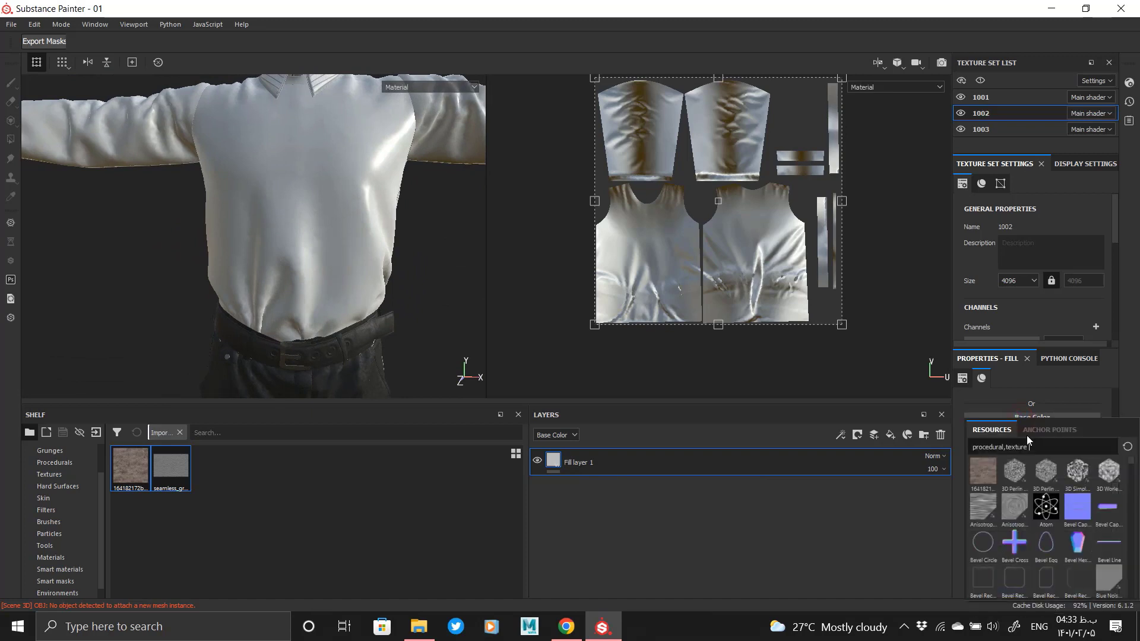
click(983, 442)
drag(1121, 509, 1123, 526)
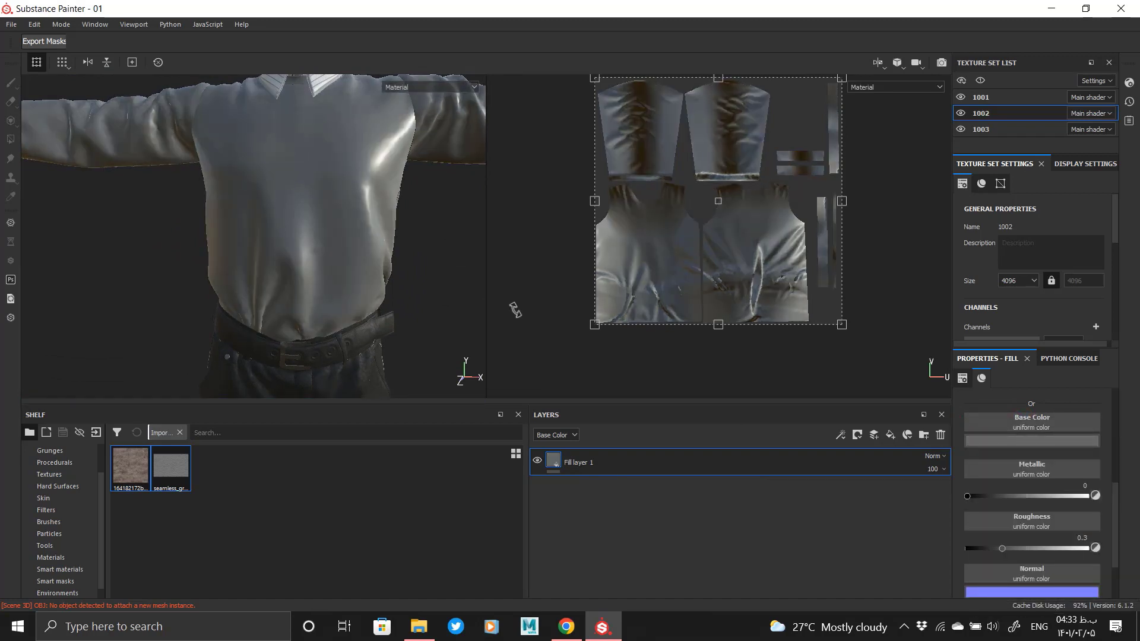
alt+right_drag(451, 290, 324, 279)
mouse_move(324, 279)
alt+middle_down()
mouse_move(330, 222)
mouse_move(320, 279)
alt+middle_up()
alt+right_drag(310, 288, 610, 386)
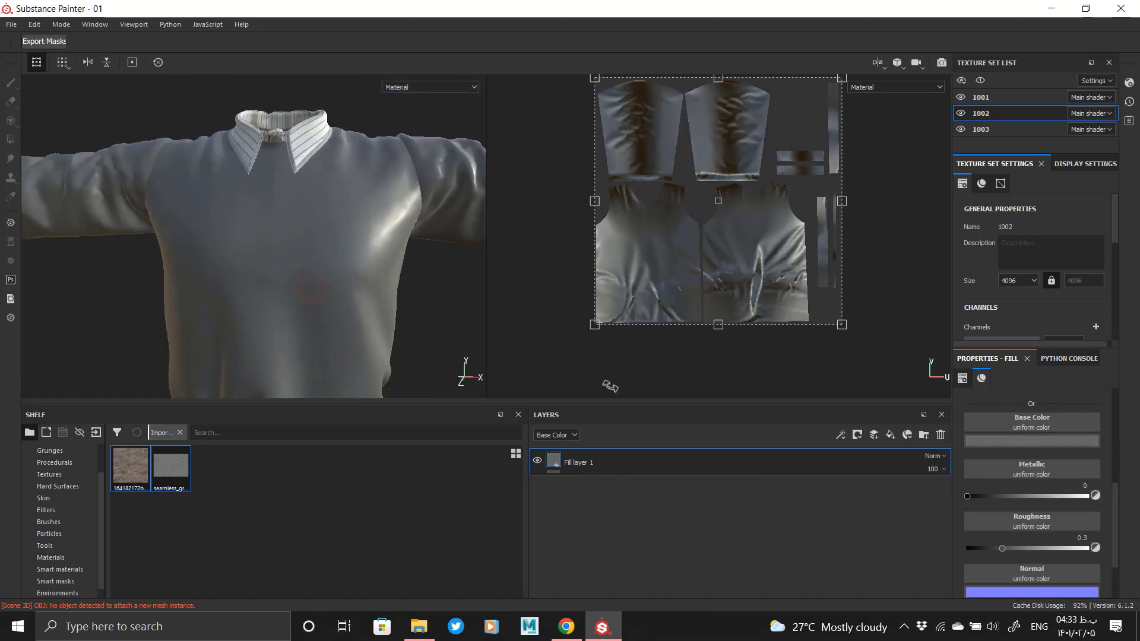
click(1058, 548)
alt+drag(229, 259, 250, 265)
alt+right_drag(250, 265, 237, 230)
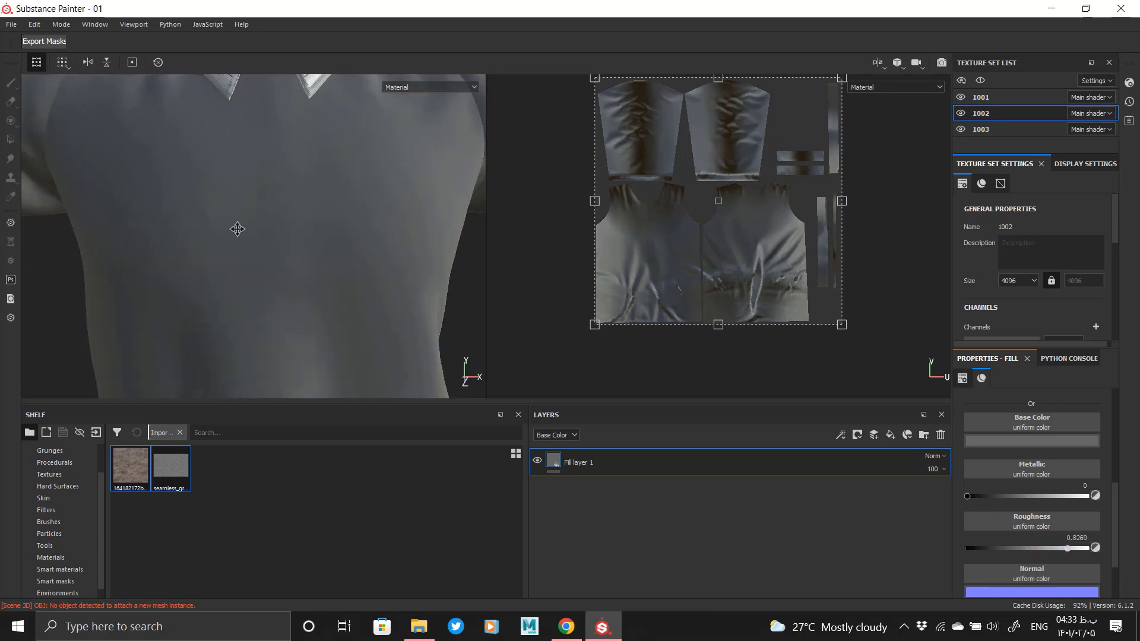
alt+middle_drag(237, 229, 238, 293)
- Add Fill layer 2 with color, metallic and roughness off, and fill its mask with the seamless_grey_leather_texture_DIFFUSE image
click(891, 435)
right_click(555, 468)
click(558, 464)
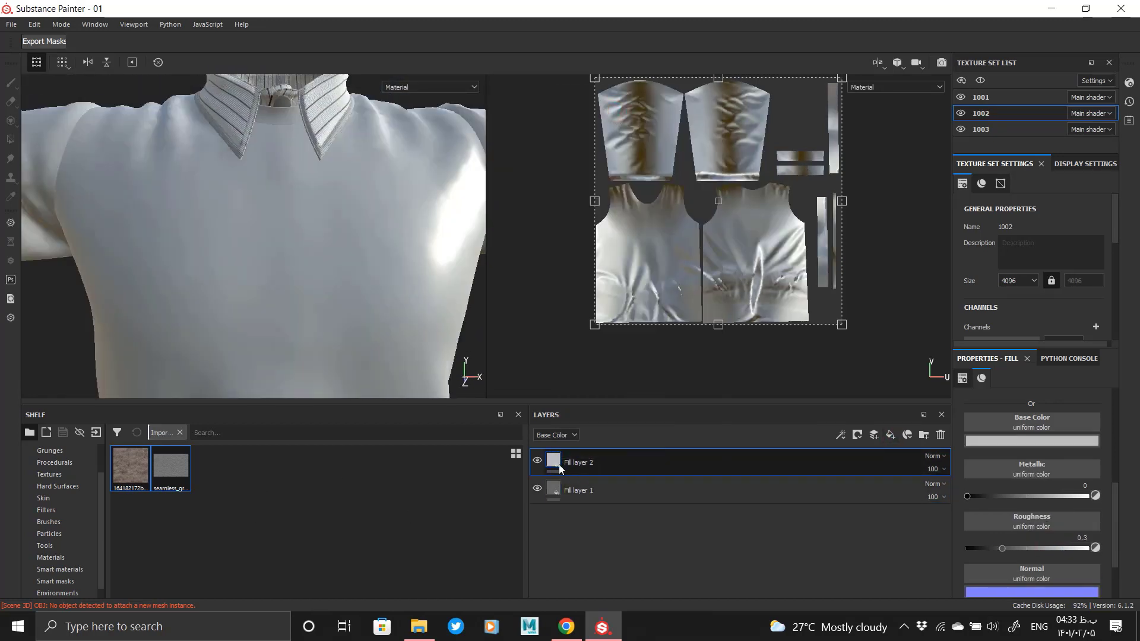
right_click(563, 470)
click(596, 394)
click(554, 460)
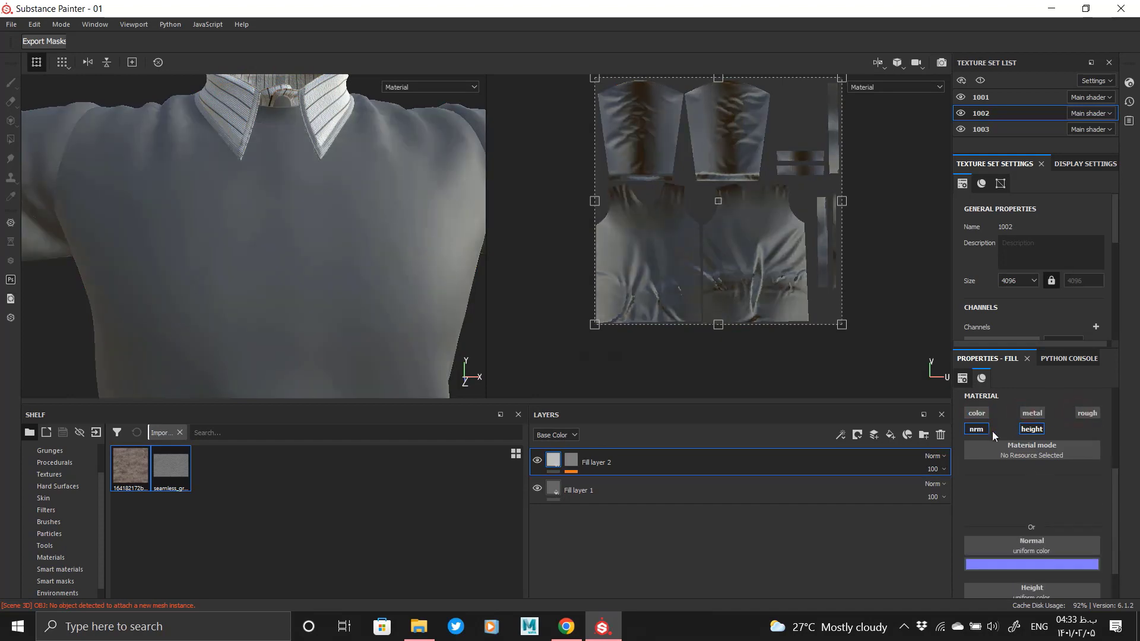
drag(504, 456, 579, 462)
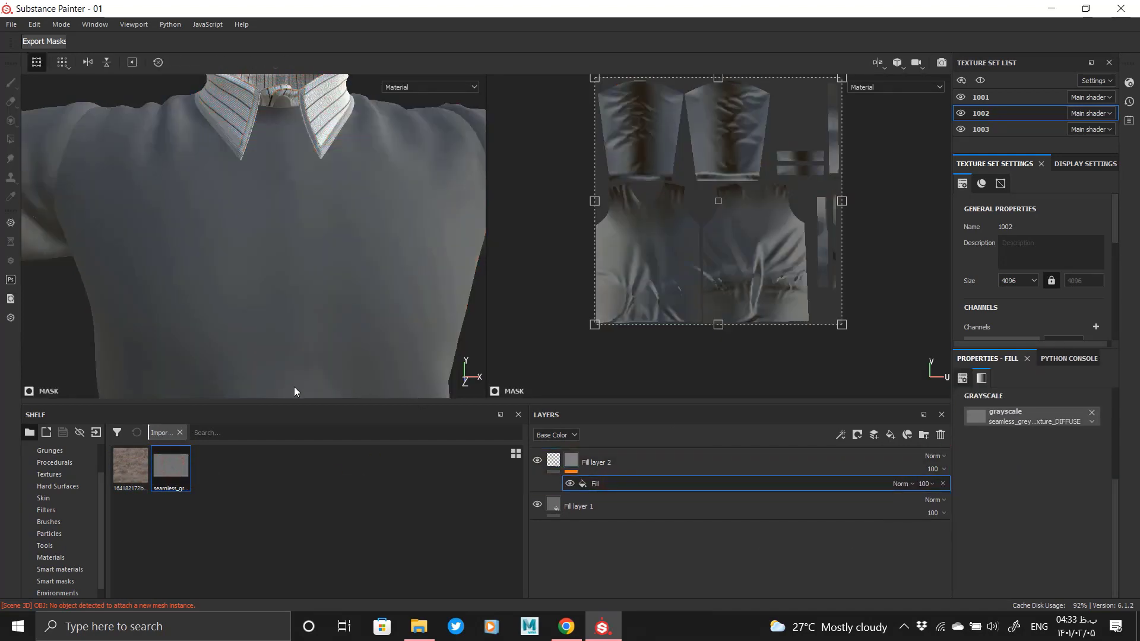
click(571, 460)
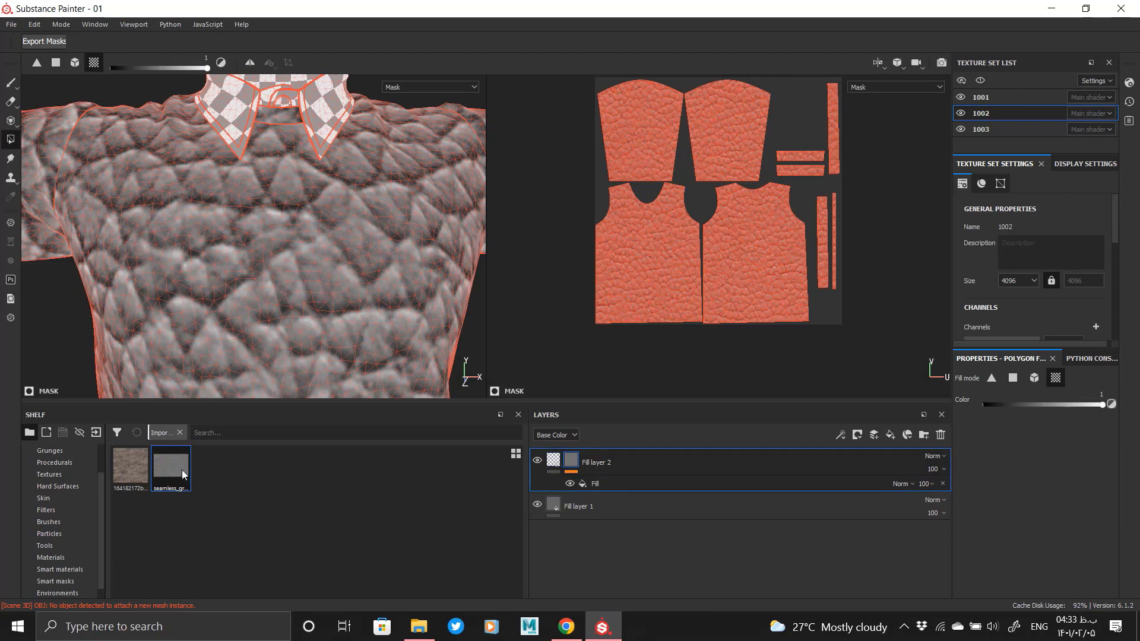
- In File Explorer, remove the .crdownload extension from Seamless_Fur_Coat_Texture_DISP.jpg and import the image into Substance Painter as a texture
click(420, 627)
click(821, 333)
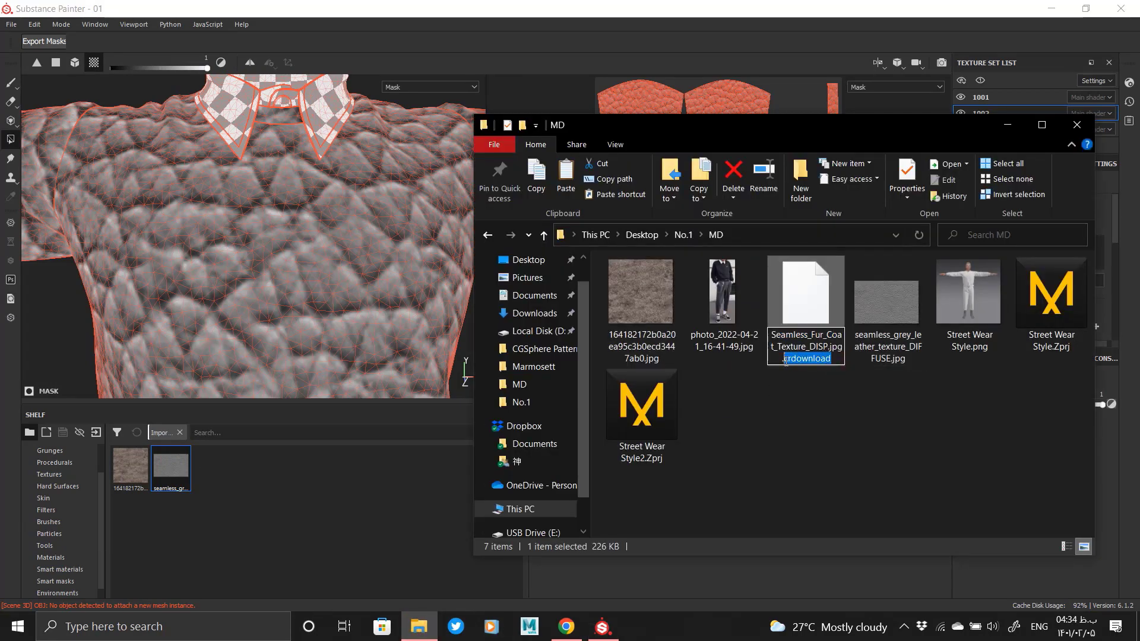
key(BackSpace)
key(Return)
click(637, 319)
drag(816, 318, 296, 475)
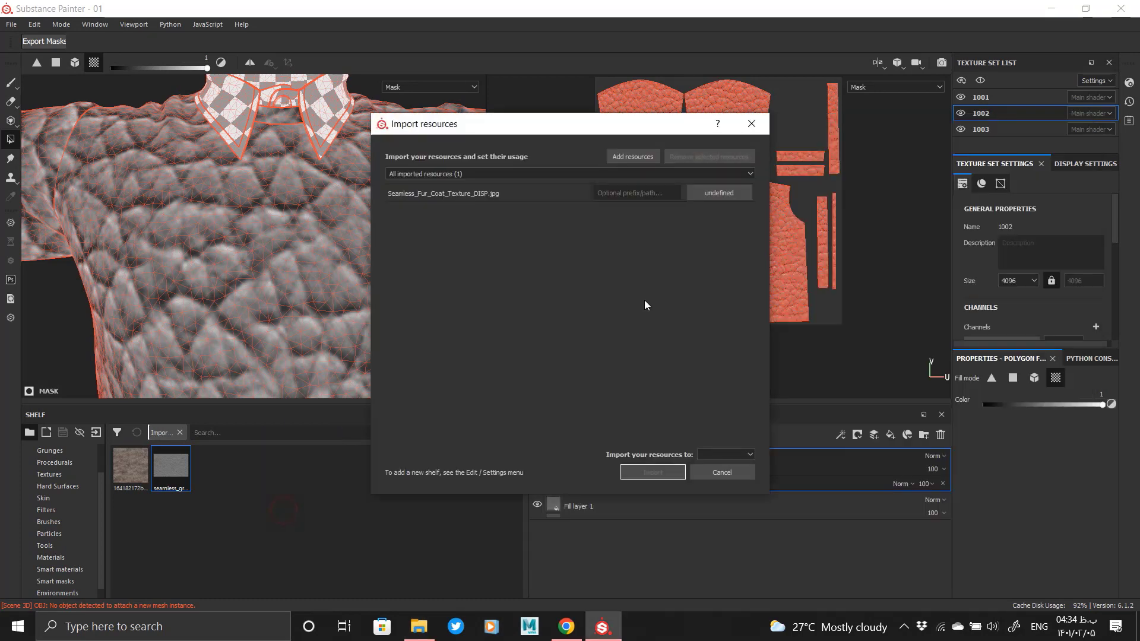
click(669, 471)
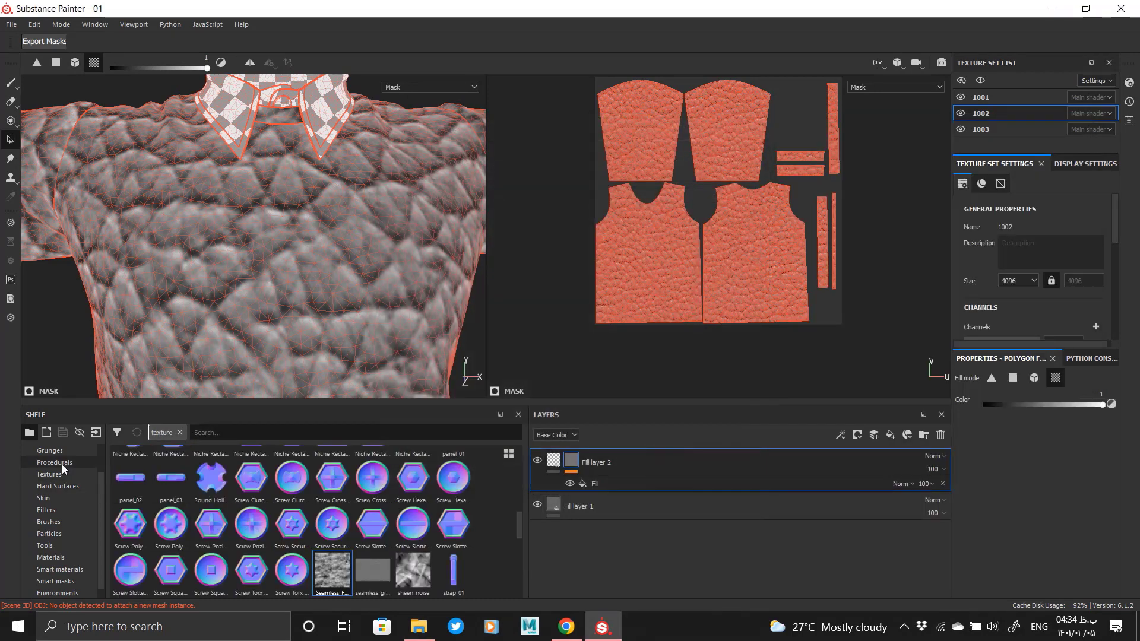
- Replace the grayscale image of Fill layer 2's mask fill with Seamless_Fur_Coat_Texture_DISP
click(59, 463)
drag(244, 473, 668, 480)
scroll(332, 279, down, 5)
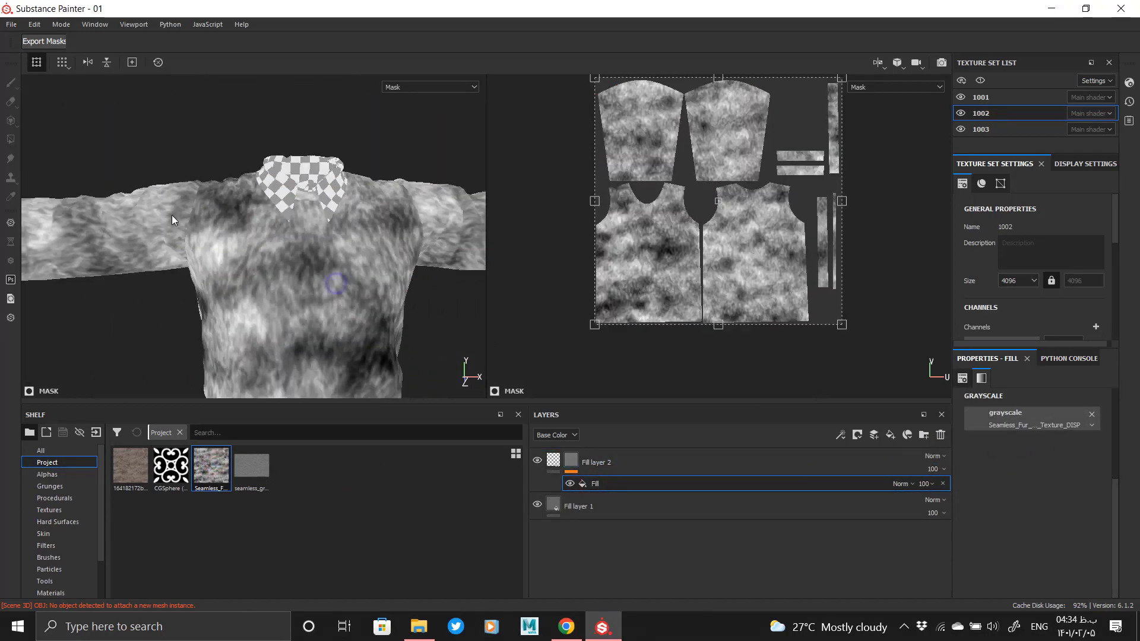
- Set the UV scale of Fill layer 2's mask fill to 3
alt+middle_drag(333, 286, 346, 232)
scroll(1034, 415, up, 3)
click(1028, 426)
text(2)
click(1049, 431)
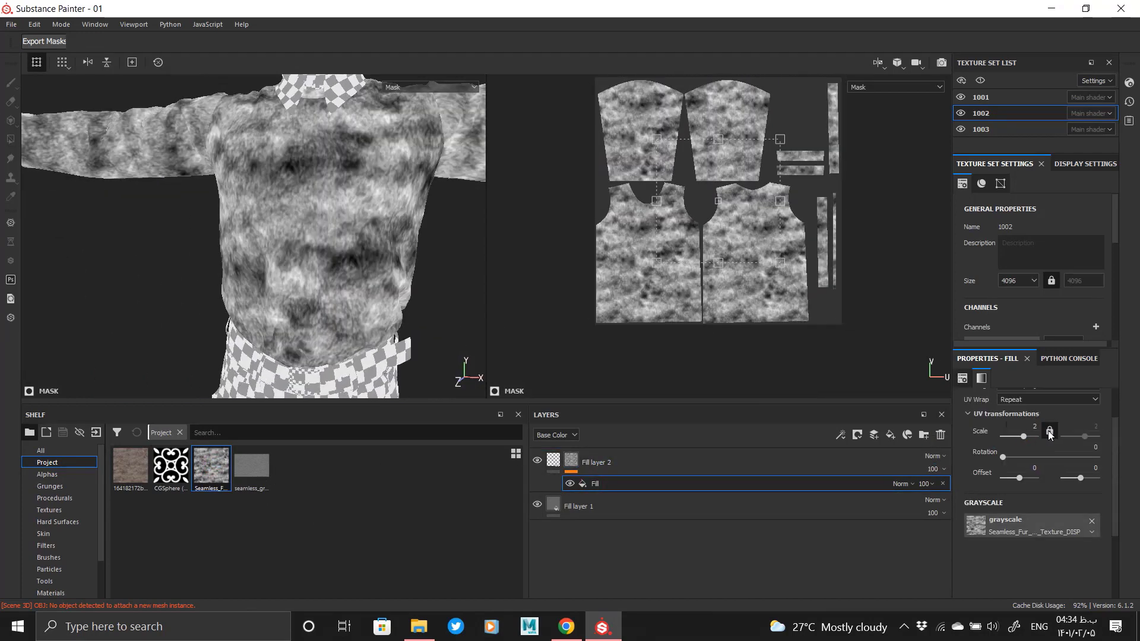
click(923, 472)
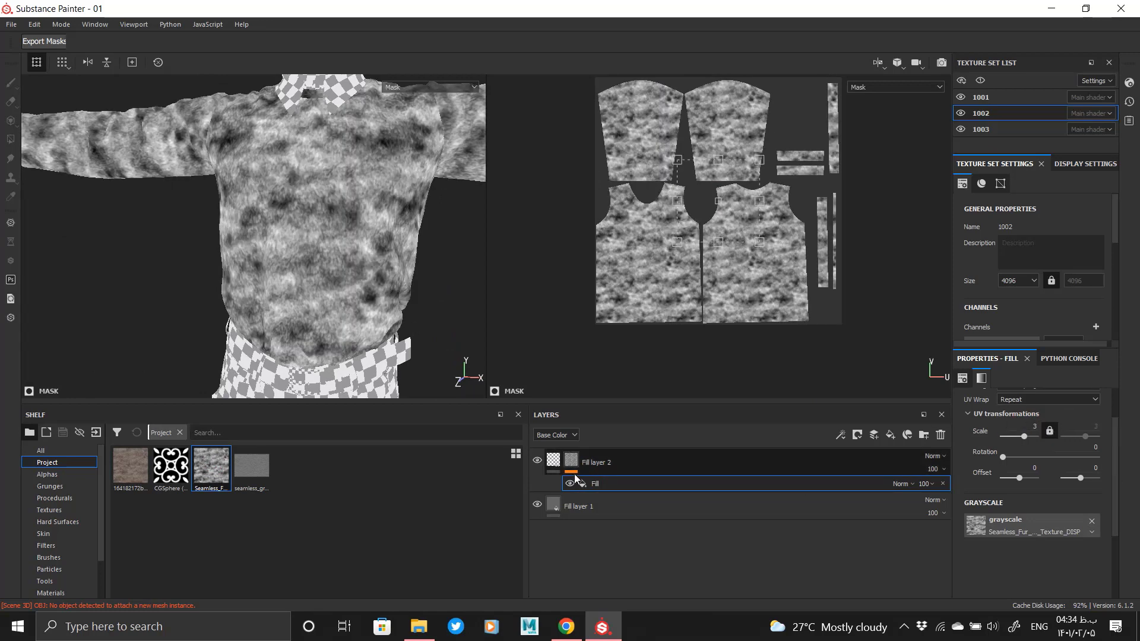
- Turn on Fill layer 2's color channel and set its height to about -0.24
click(976, 519)
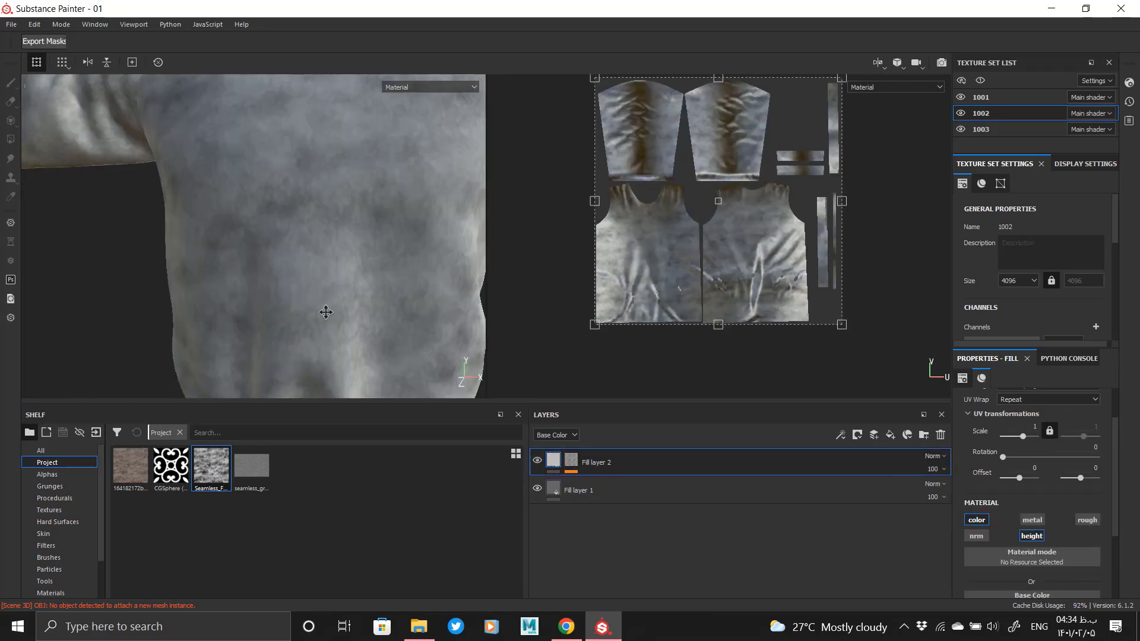
scroll(332, 268, down, 3)
alt+middle_drag(282, 181, 288, 255)
scroll(1042, 517, down, 3)
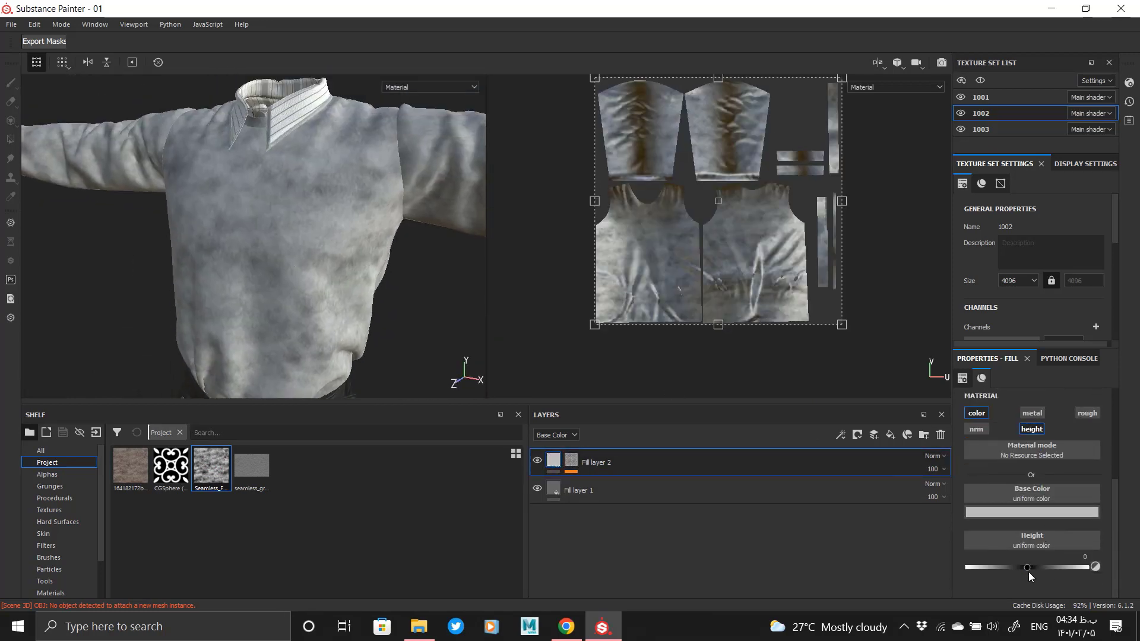
drag(1028, 569, 1010, 568)
- Examine the fur relief on the sweater's chest, sleeves and collar area from several angles and distances
alt+right_drag(341, 222, 373, 509)
alt+drag(341, 221, 151, 183)
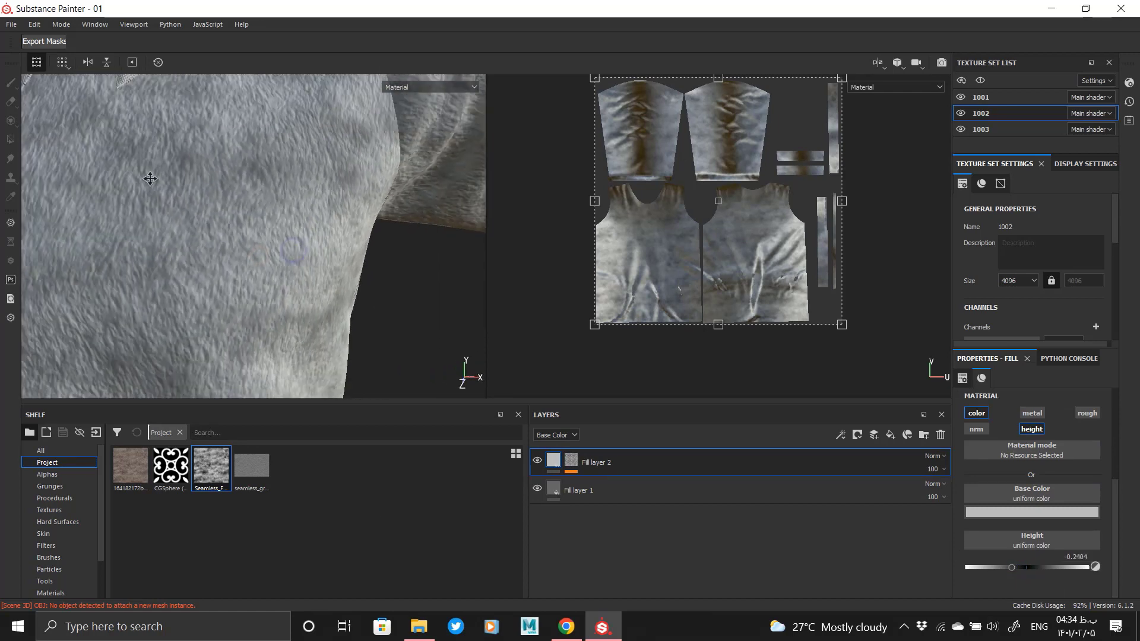
alt+middle_drag(151, 183, 357, 173)
alt+right_drag(356, 172, 261, 126)
alt+middle_drag(261, 126, 324, 259)
alt+right_drag(324, 259, 288, 233)
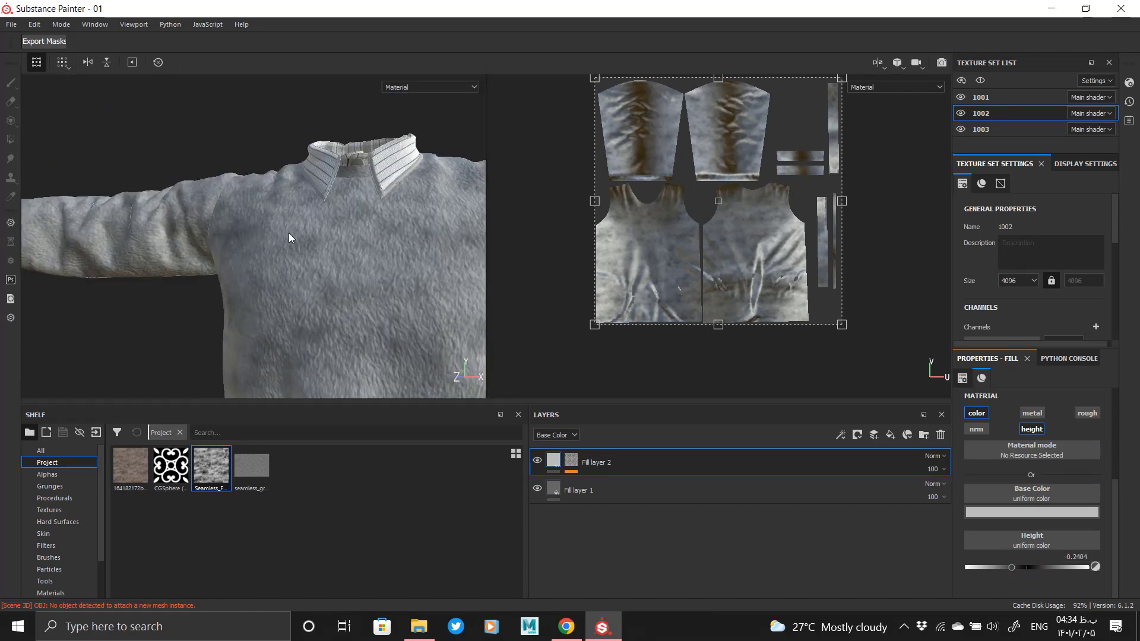
alt+drag(289, 233, 1, 171)
alt+drag(278, 287, 336, 255)
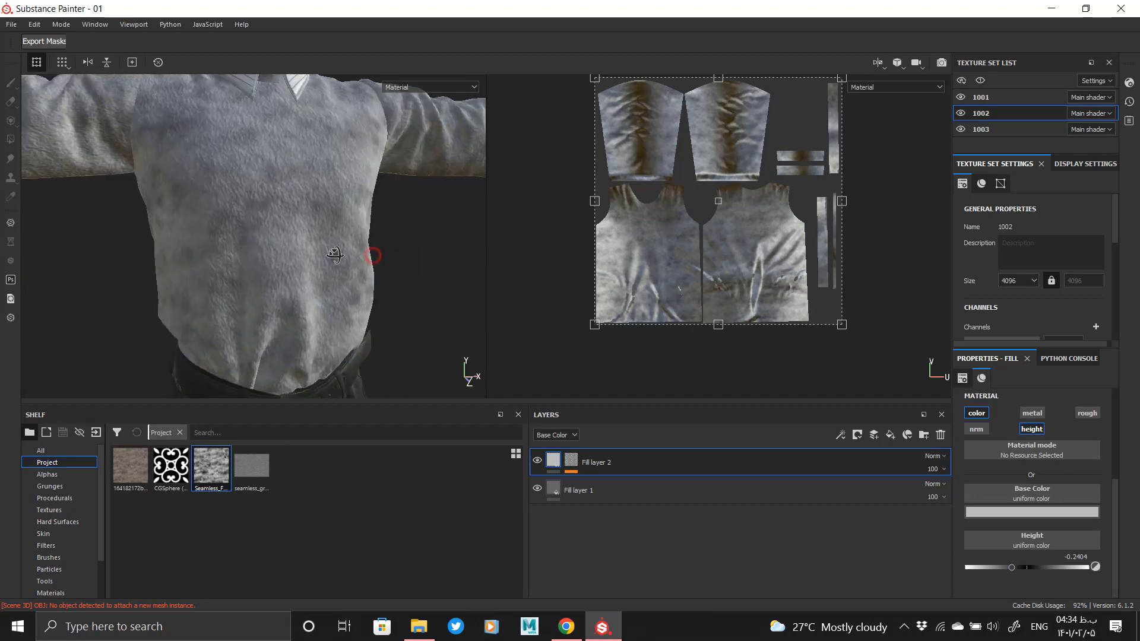
- Set Fill layer 2's height to about 0.33 and check the relief up close at the shoulder
alt+right_drag(336, 256, 285, 283)
drag(1015, 565, 1047, 567)
alt+right_drag(380, 261, 251, 236)
alt+right_drag(349, 244, 526, 361)
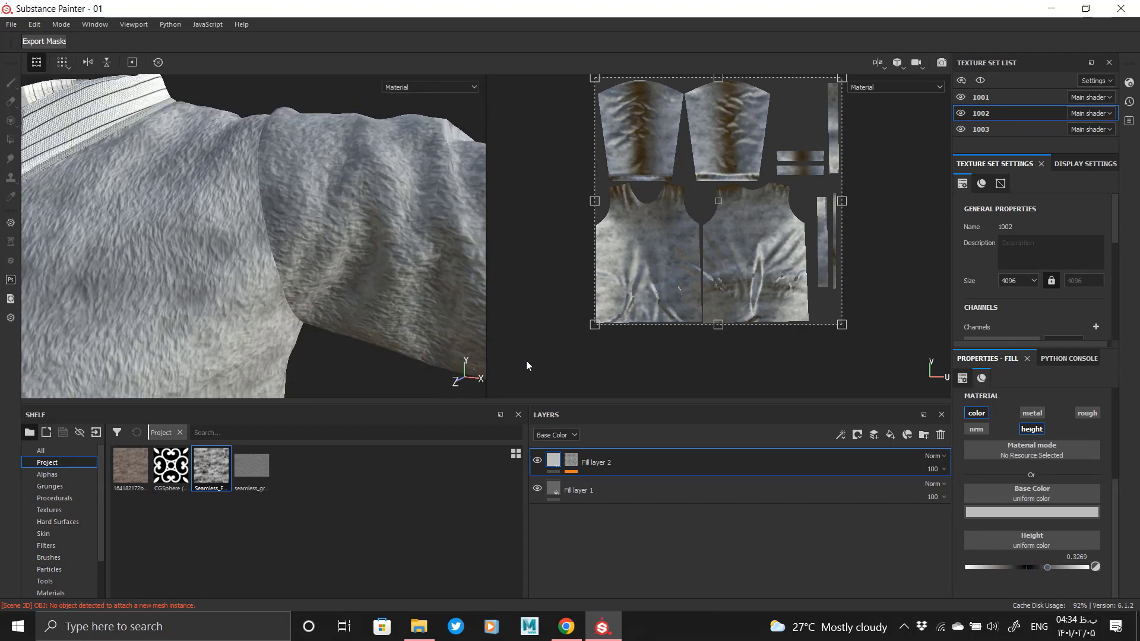
- Set Fill layer 2's height to about -0.30
drag(1014, 568, 1008, 568)
alt+right_drag(219, 191, 13, 194)
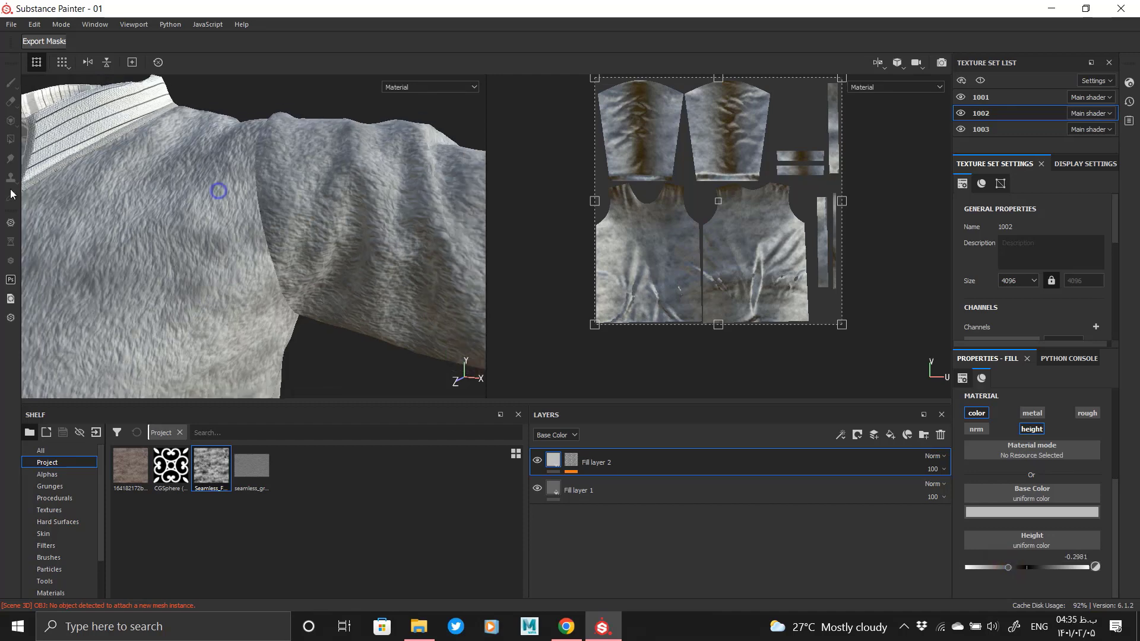
alt+drag(166, 215, 244, 230)
alt+middle_drag(243, 230, 291, 223)
alt+right_drag(291, 223, 243, 226)
- Turn off Fill layer 2's color channel so that it affects only the height
alt+click(571, 461)
click(553, 460)
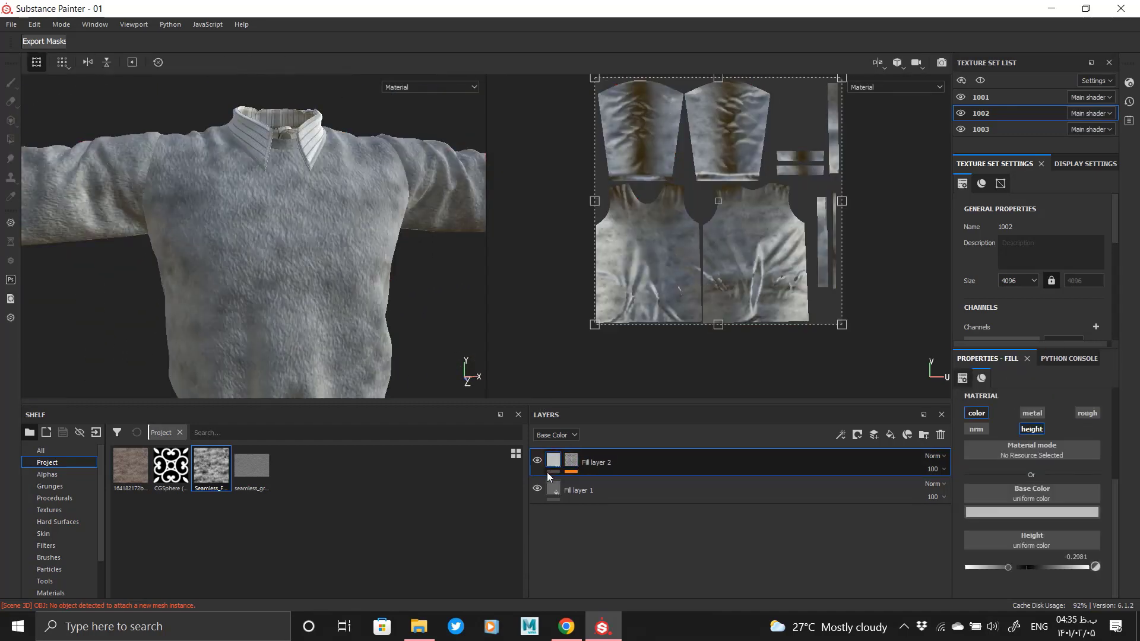
click(974, 414)
alt+drag(380, 330, 348, 326)
alt+middle_drag(348, 327, 275, 255)
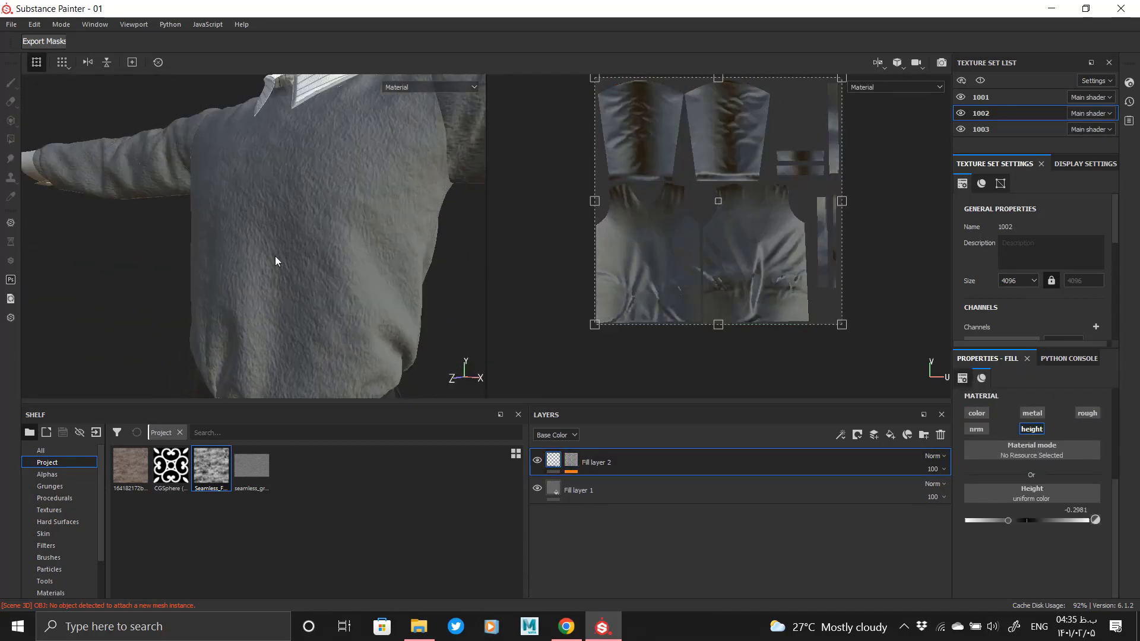
alt+right_drag(311, 232, 10, 156)
alt+drag(311, 232, 393, 293)
- Darken Fill layer 1's base color to a deeper gray
click(694, 490)
click(1068, 515)
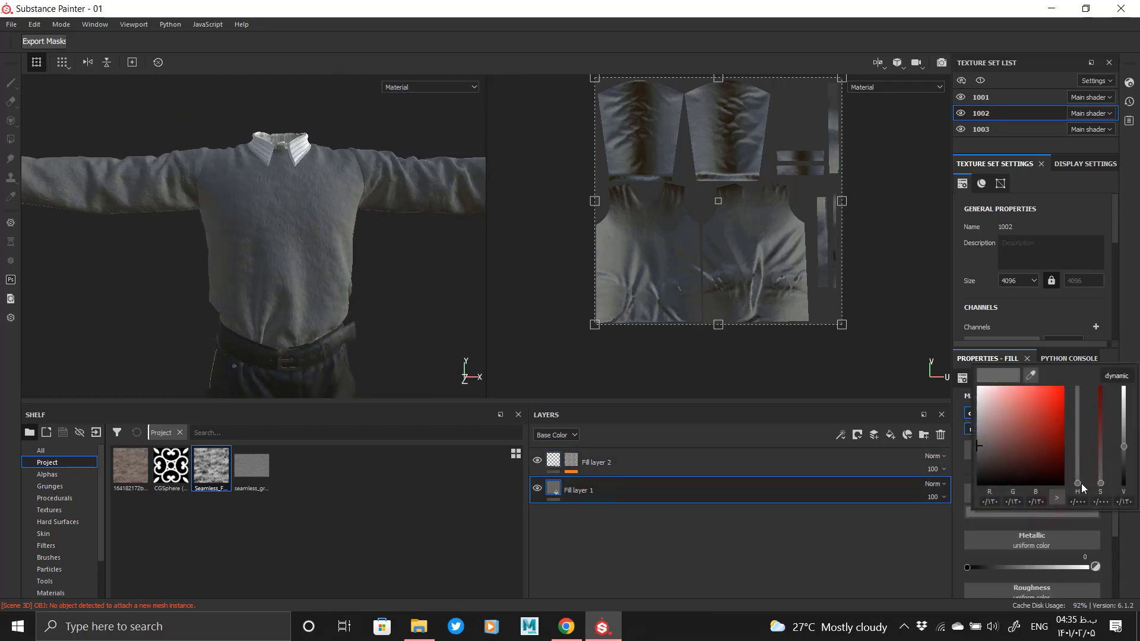
drag(1124, 457, 1123, 472)
- Turn on Fill layer 2's color channel, sample Fill layer 1's gray as its base color, and lighten it slightly
click(695, 463)
click(977, 413)
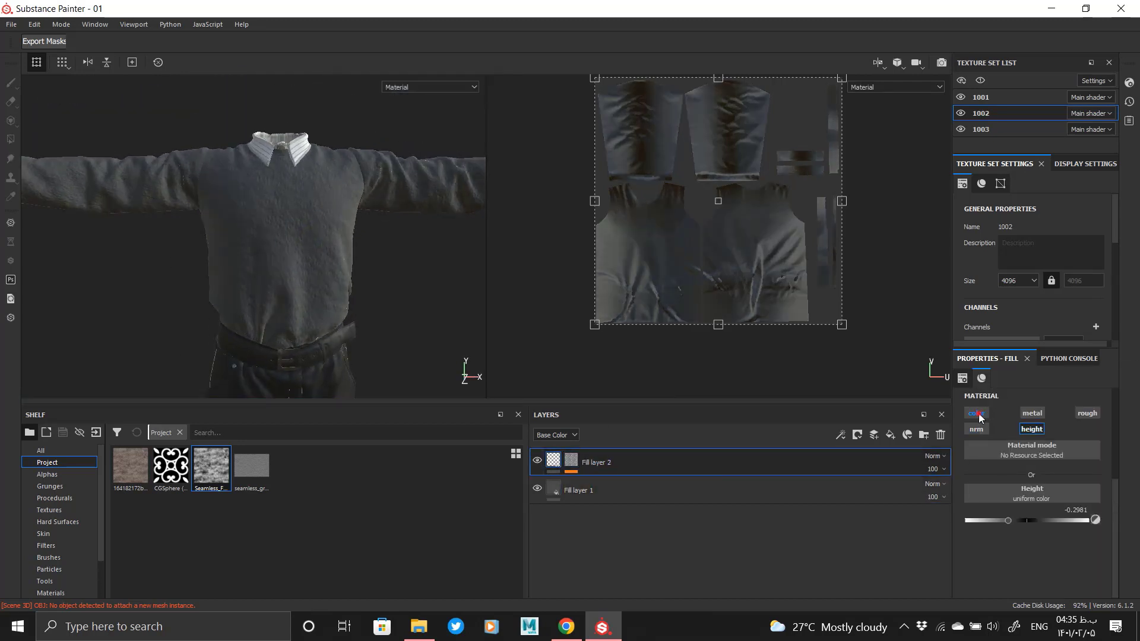
click(1063, 513)
click(1032, 376)
click(554, 488)
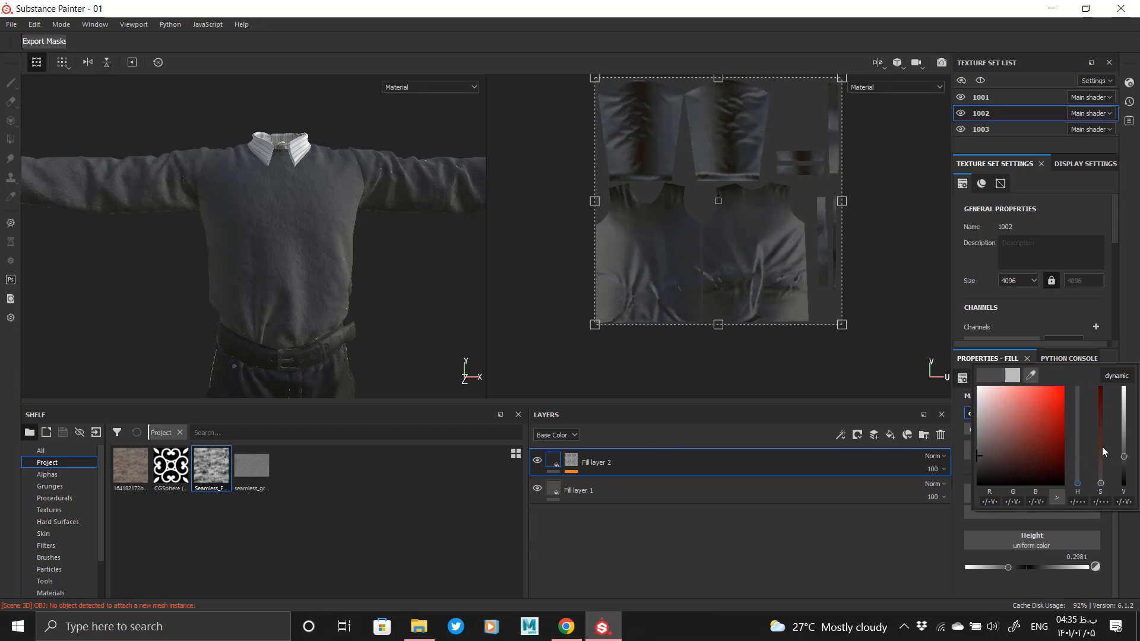
drag(1124, 461, 1123, 446)
- Examine the two-tone gray fur on the sweater's front, back and sleeves from several angles and distances
alt+drag(297, 245, 325, 250)
alt+right_drag(346, 247, 323, 214)
alt+drag(320, 211, 220, 215)
alt+right_drag(224, 216, 391, 493)
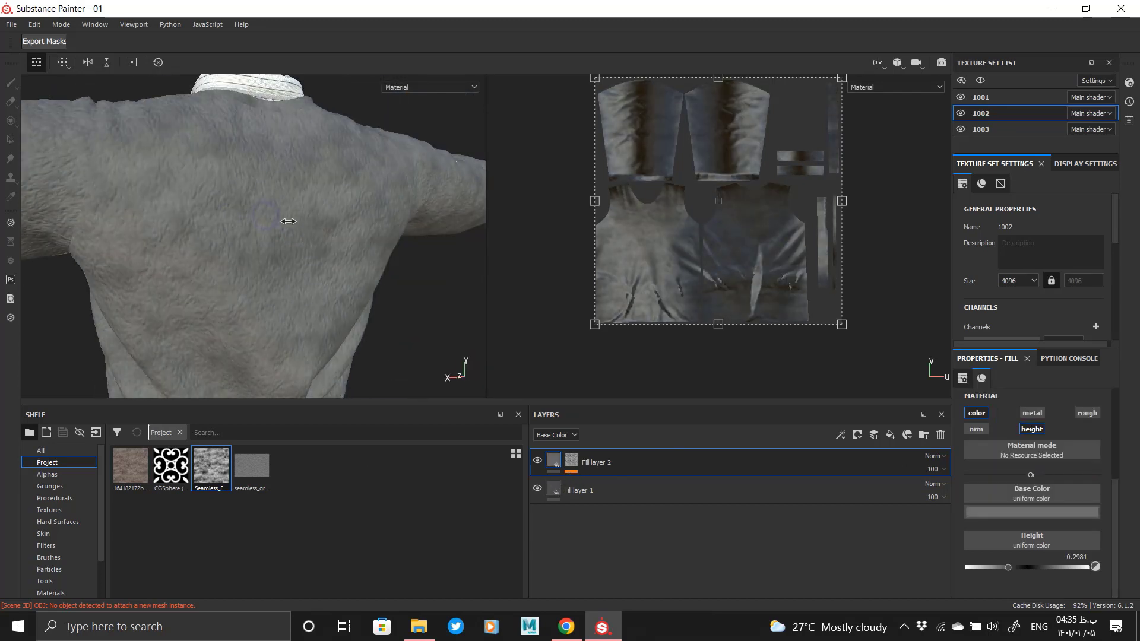
alt+drag(148, 217, 356, 211)
alt+middle_drag(333, 202, 377, 207)
alt+right_drag(377, 208, 359, 140)
alt+drag(359, 140, 386, 148)
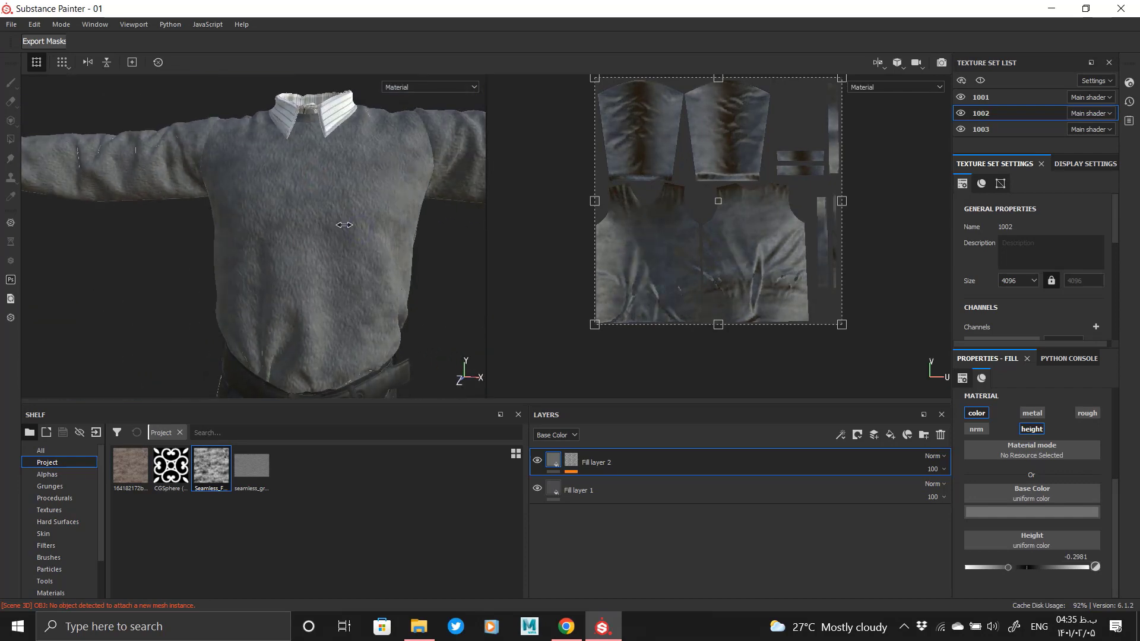
alt+right_drag(309, 238, 335, 287)
alt+right_drag(255, 161, 102, 171)
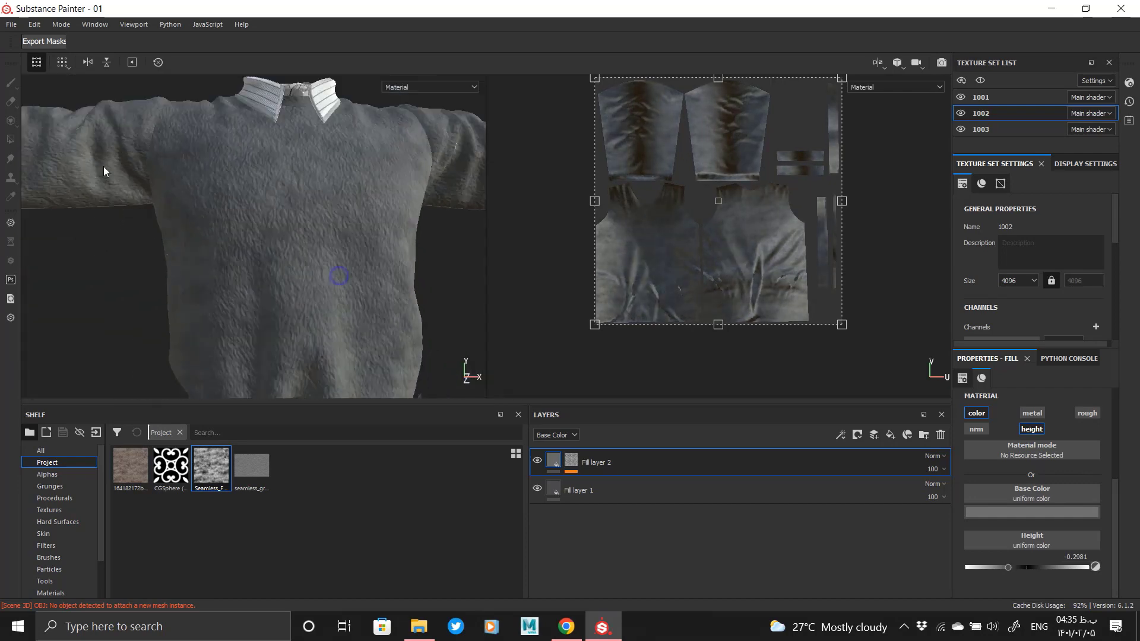
alt+middle_drag(285, 321, 309, 296)
alt+drag(397, 261, 261, 248)
- Add a new fill layer above Fill layer 2 and give it a black mask
click(889, 435)
right_click(572, 463)
click(635, 50)
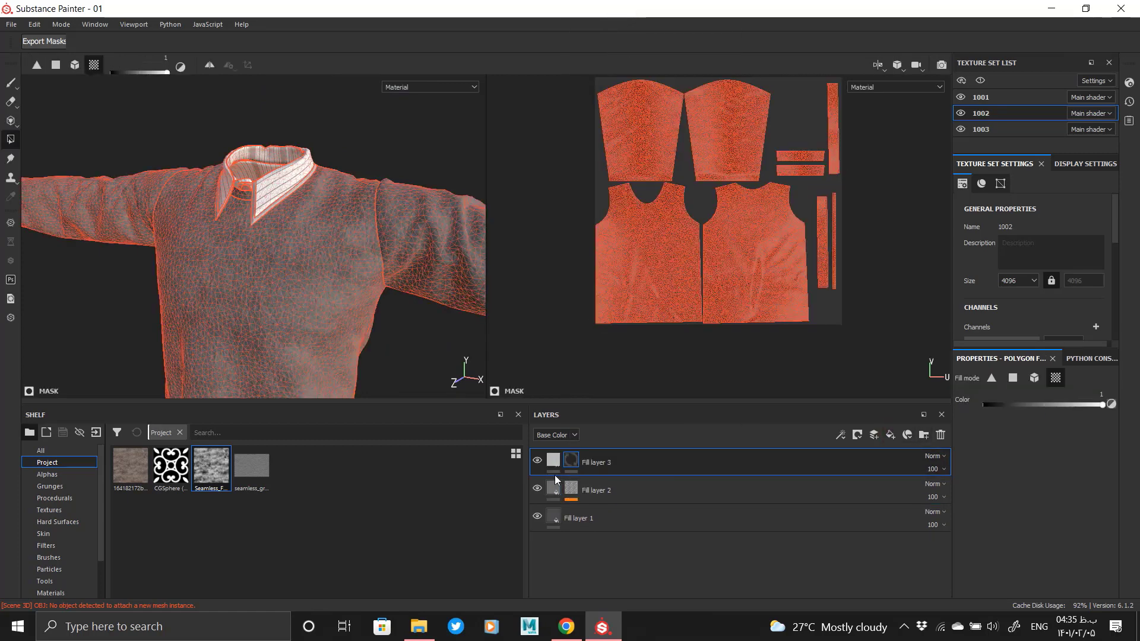
right_click(566, 466)
click(624, 361)
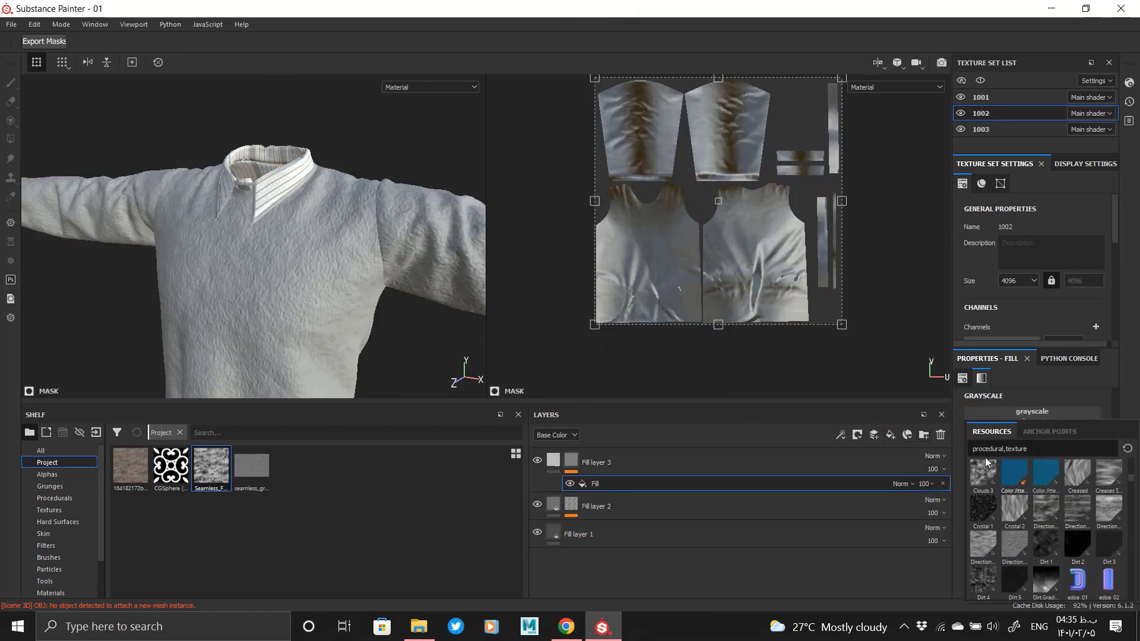
right_click(606, 483)
click(943, 483)
- Add a UV Border Distance generator to Fill layer 3's mask with balance 0.12 and distance 0.04
right_click(571, 461)
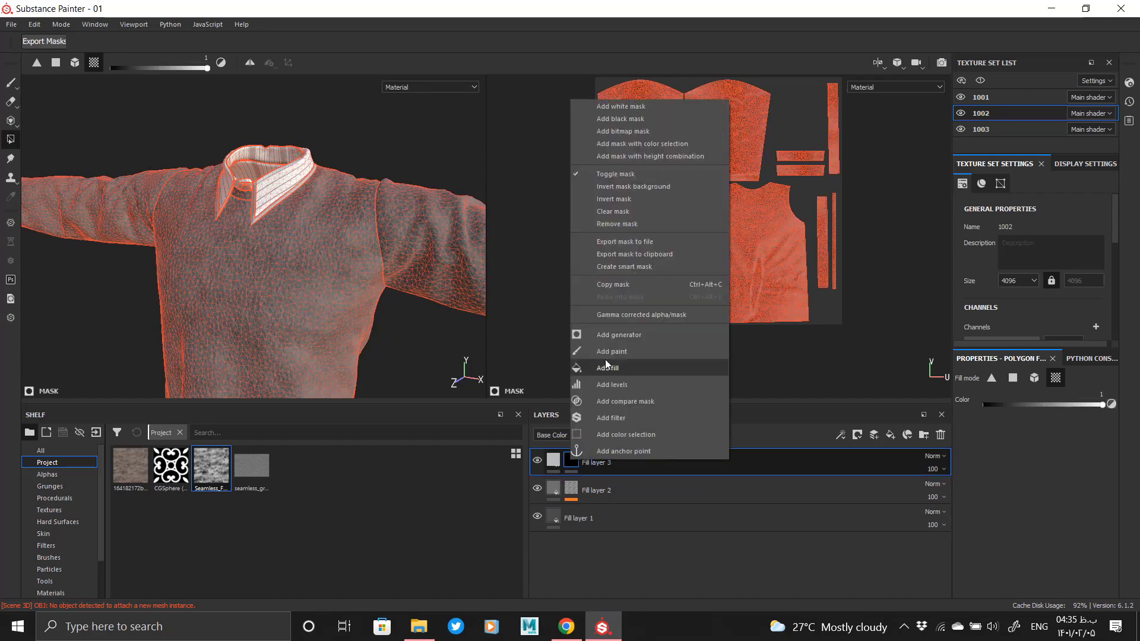
click(616, 335)
click(1034, 403)
scroll(1054, 508, down, 5)
click(1054, 508)
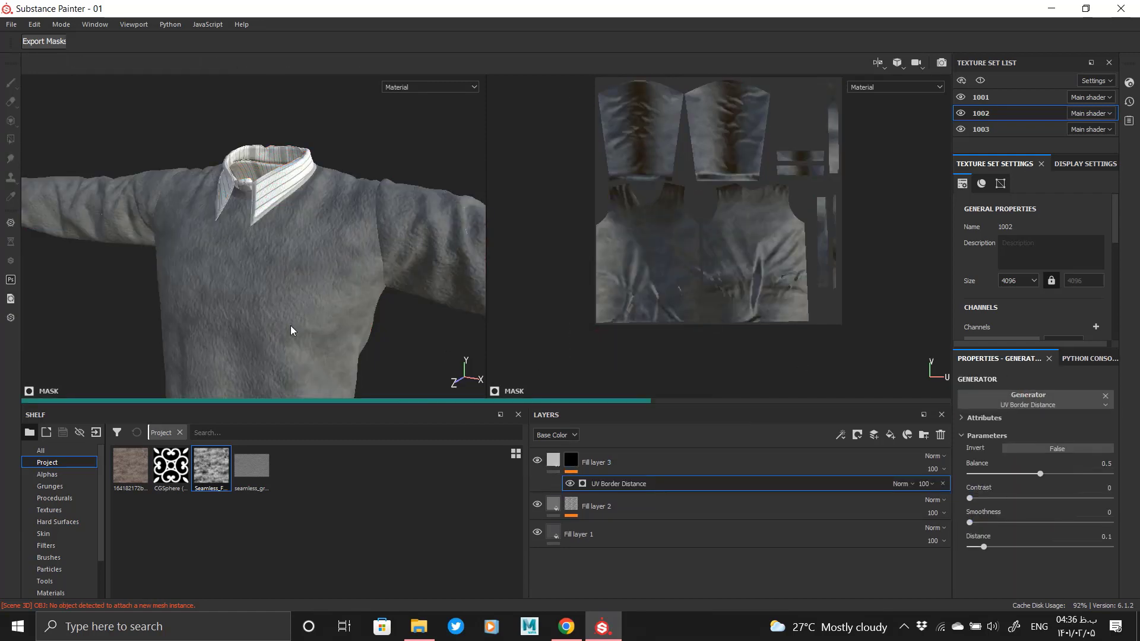
click(985, 473)
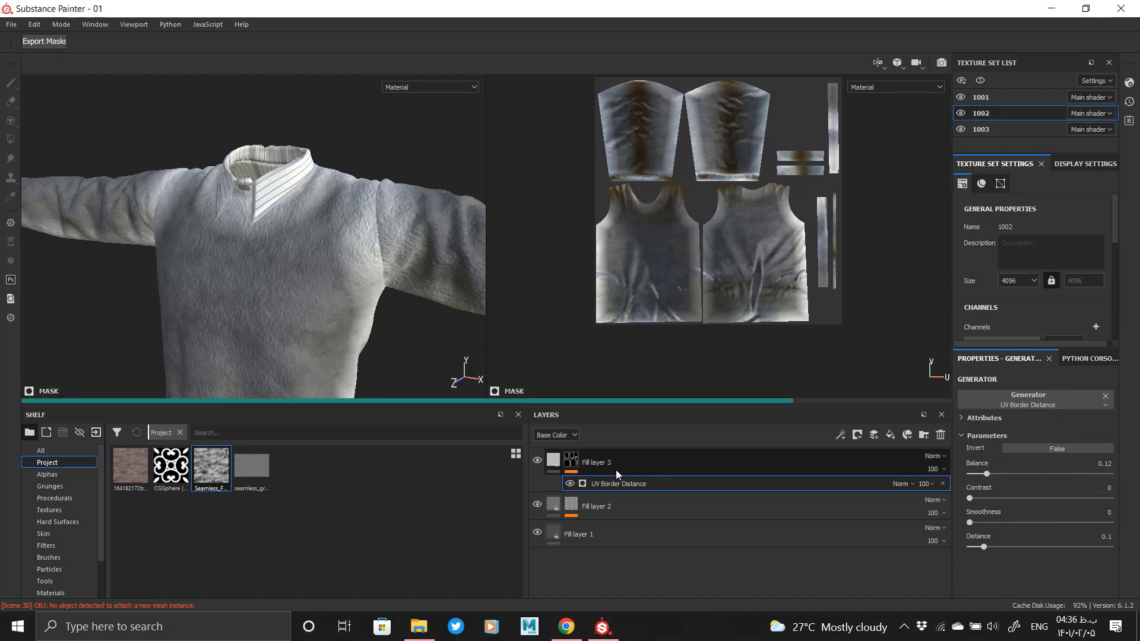
click(976, 547)
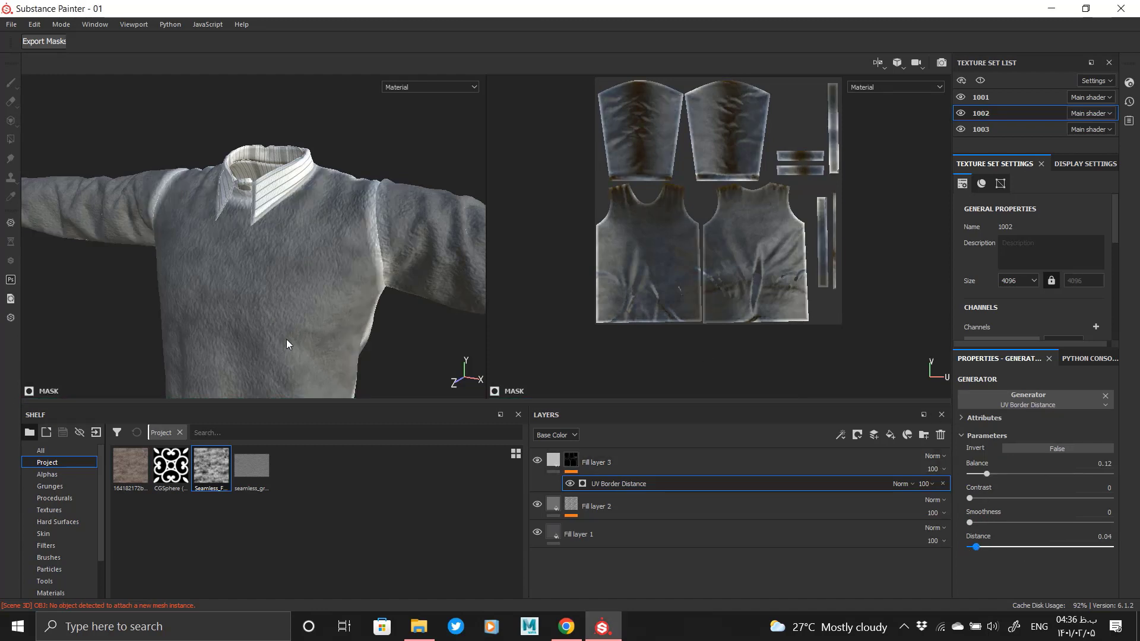
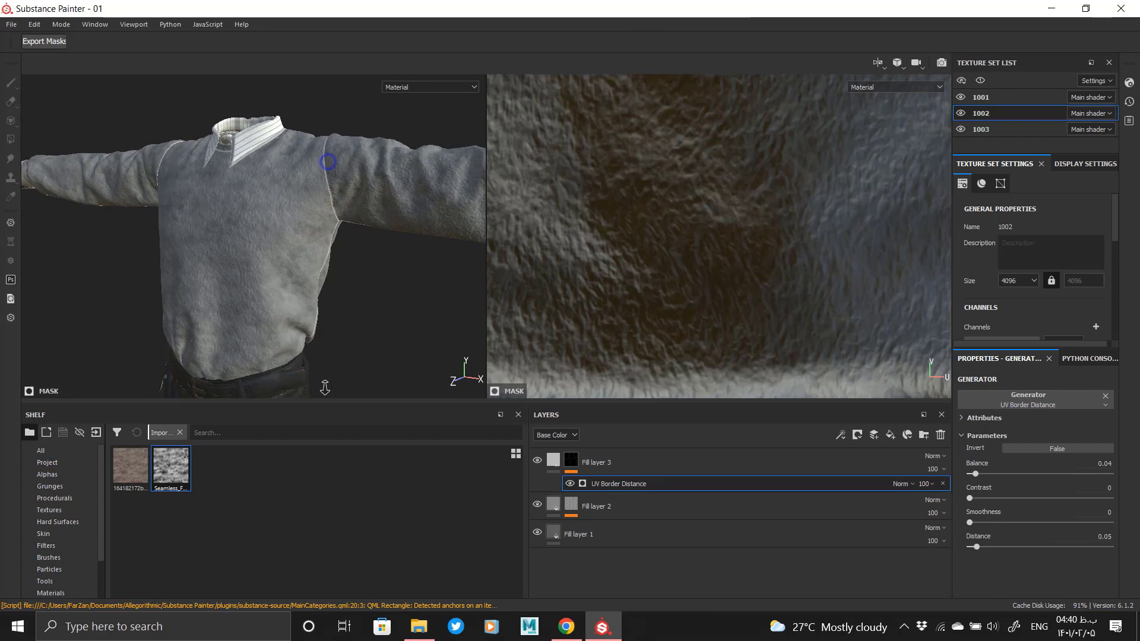
- Add a Blur filter to Fill layer 3's mask above the generator, with a blur intensity of about 1.21
scroll(369, 188, up, 3)
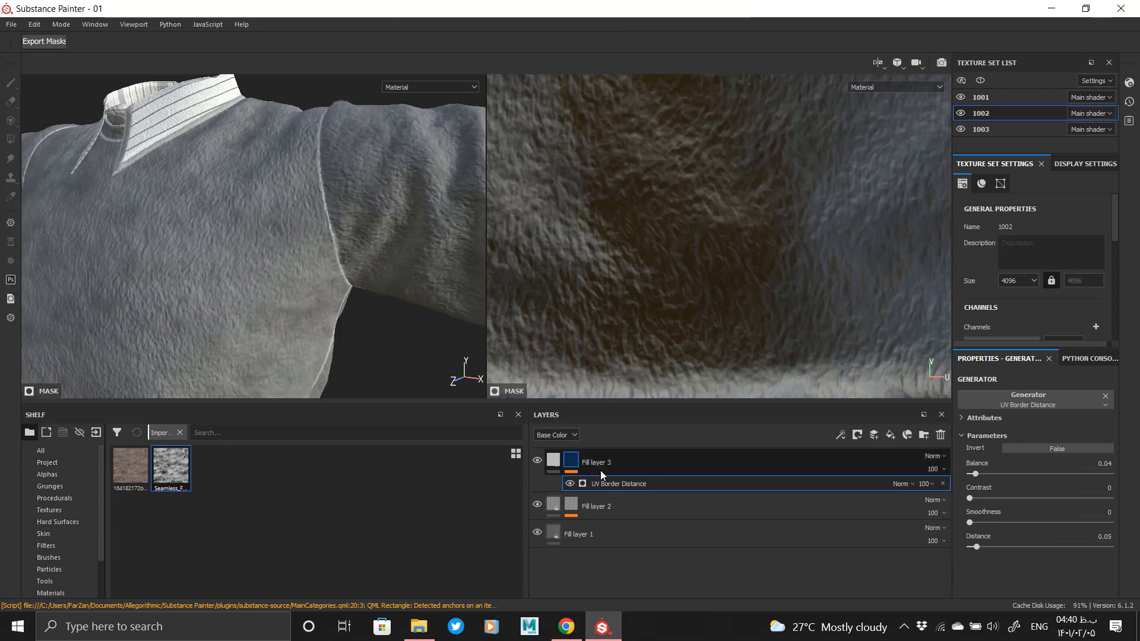
right_click(611, 480)
click(661, 574)
click(1052, 401)
click(1080, 444)
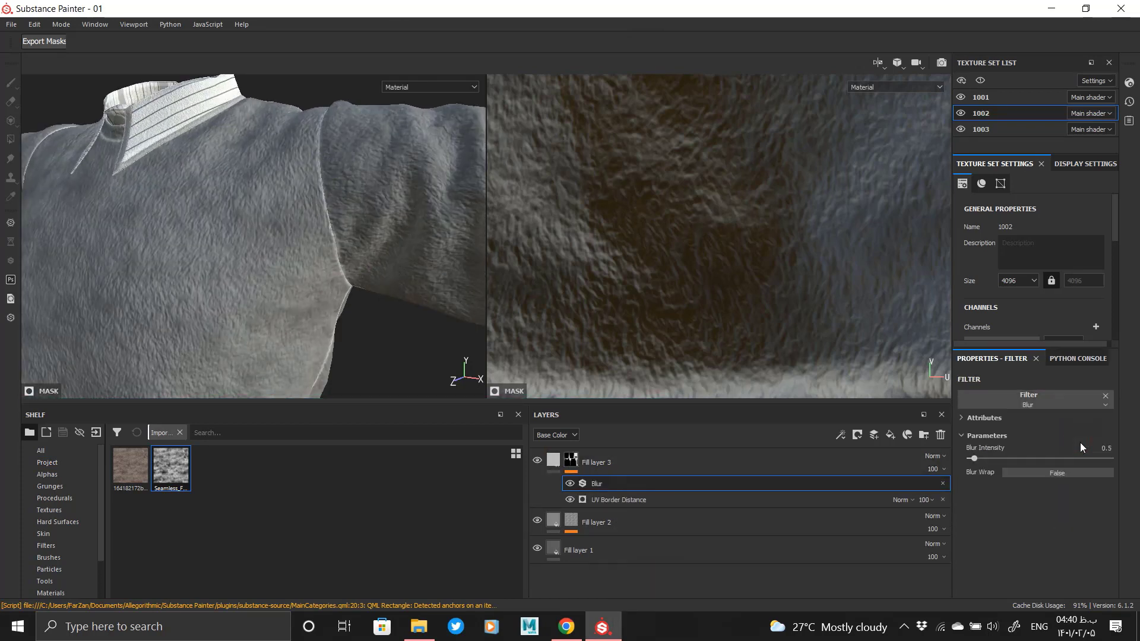
click(975, 460)
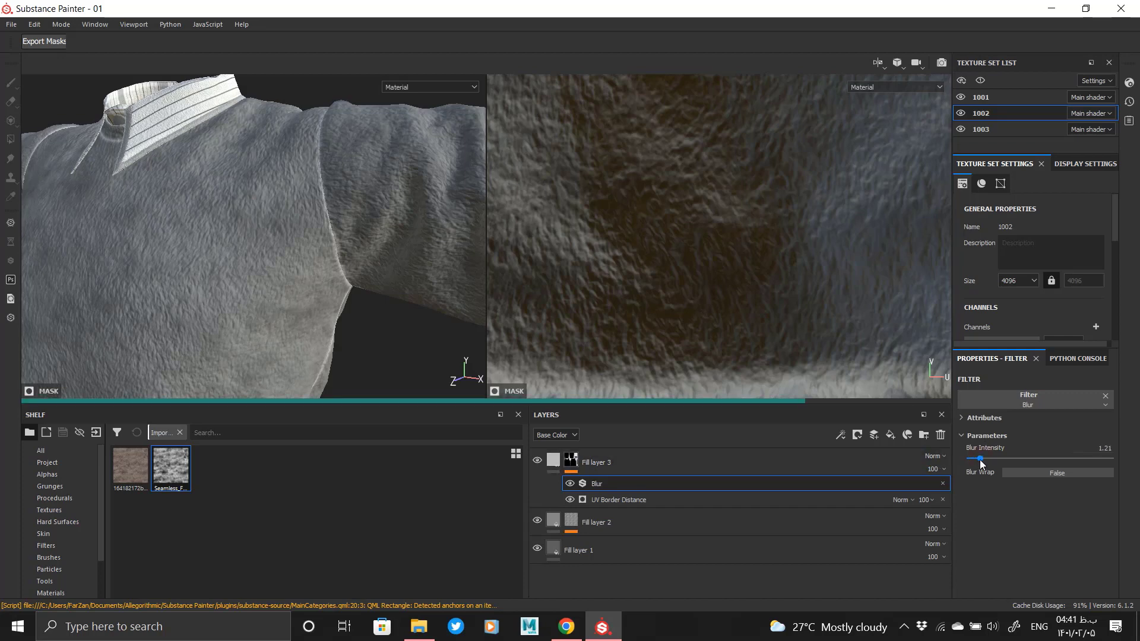
- Turn off every channel of Fill layer 3 except height and set its height to about -0.22
click(554, 462)
alt+middle_drag(332, 161, 336, 208)
alt+right_drag(336, 208, 386, 235)
click(977, 417)
click(1032, 414)
click(1095, 413)
click(977, 428)
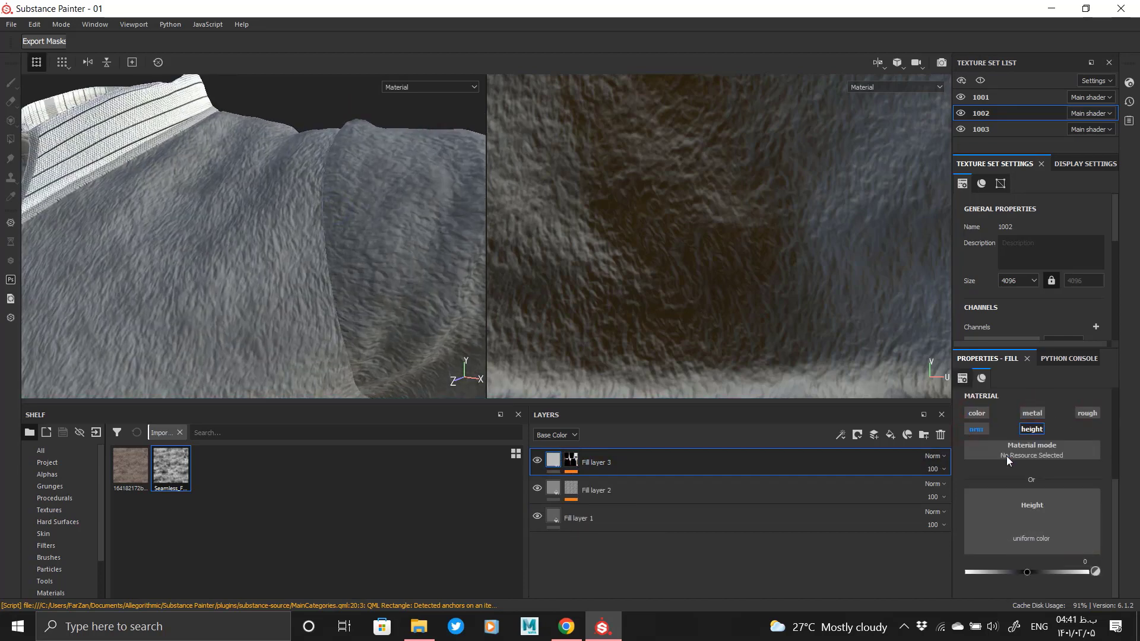
drag(1029, 520, 1012, 521)
- Examine the seam relief at the sweater's shoulders and sleeves from several angles
alt+drag(312, 239, 348, 242)
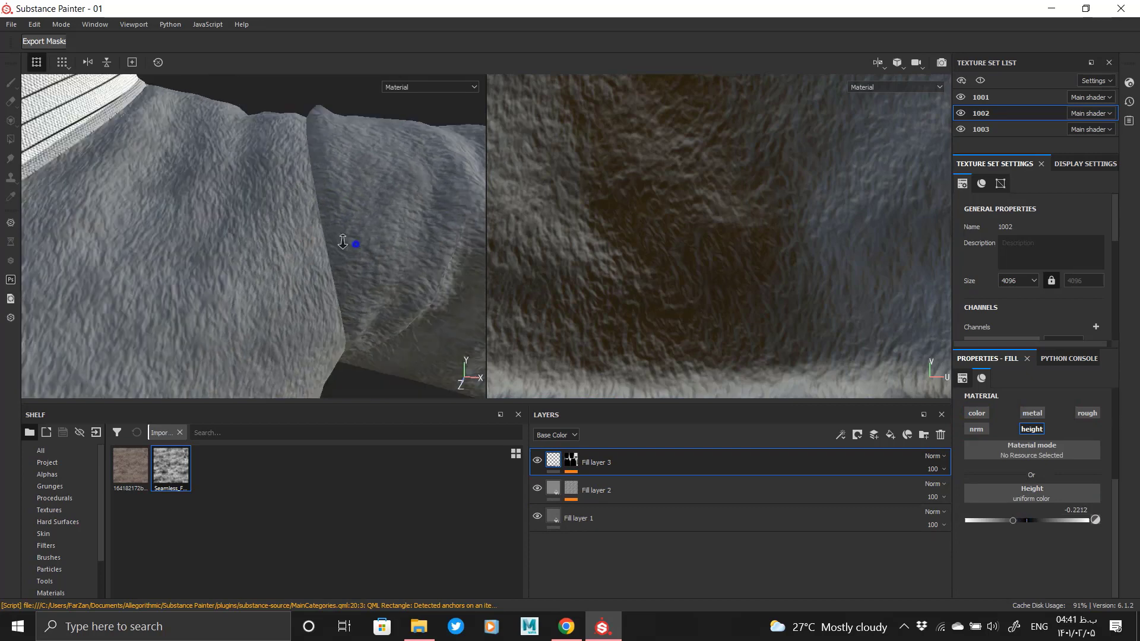
alt+right_drag(348, 241, 39, 197)
alt+drag(39, 197, 275, 214)
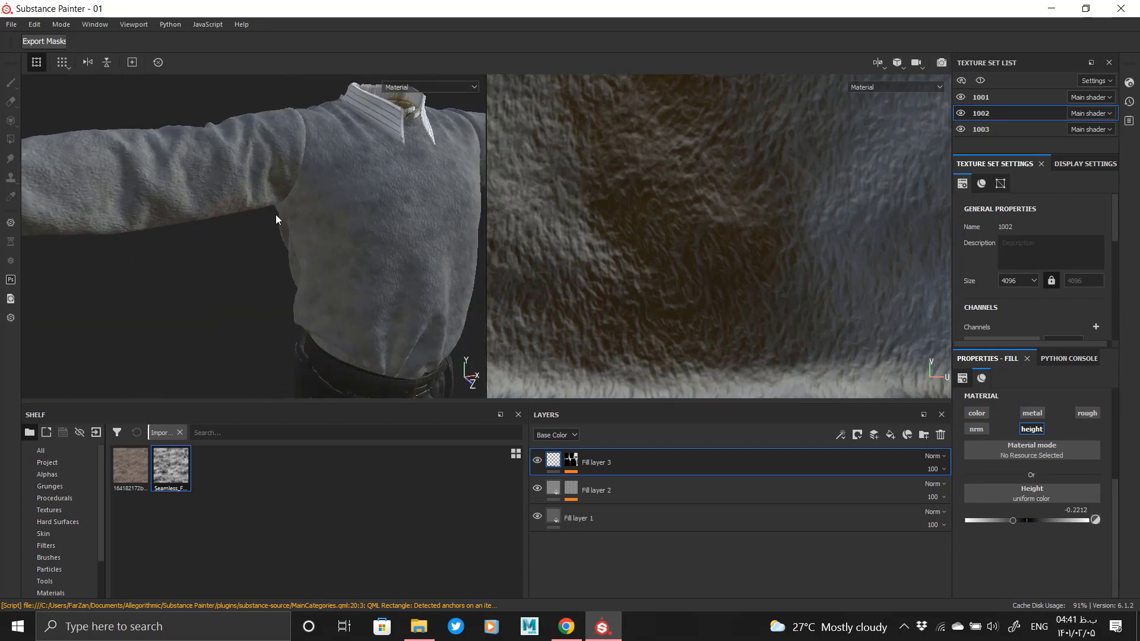
alt+drag(359, 249, 360, 309)
alt+middle_drag(360, 309, 299, 292)
alt+drag(300, 292, 253, 288)
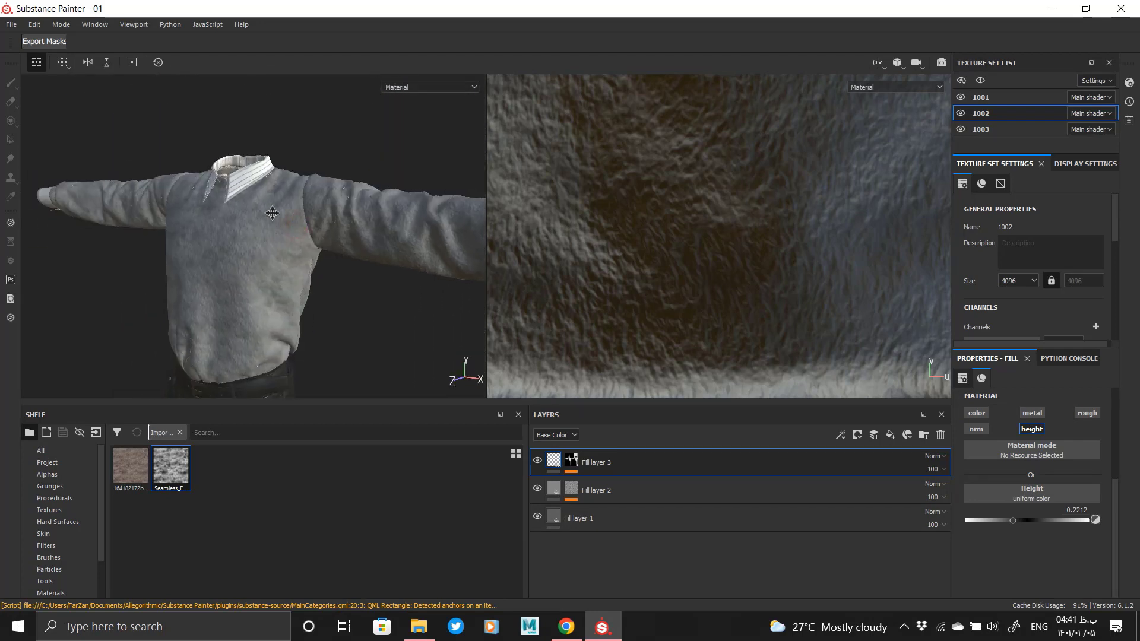
alt+middle_drag(252, 288, 133, 284)
- Add a folder to the layer stack and, directly beneath it, a new fill layer with a black mask
click(923, 435)
alt+middle_drag(95, 252, 208, 231)
alt+right_drag(208, 232, 267, 511)
alt+middle_drag(269, 275, 343, 310)
click(891, 436)
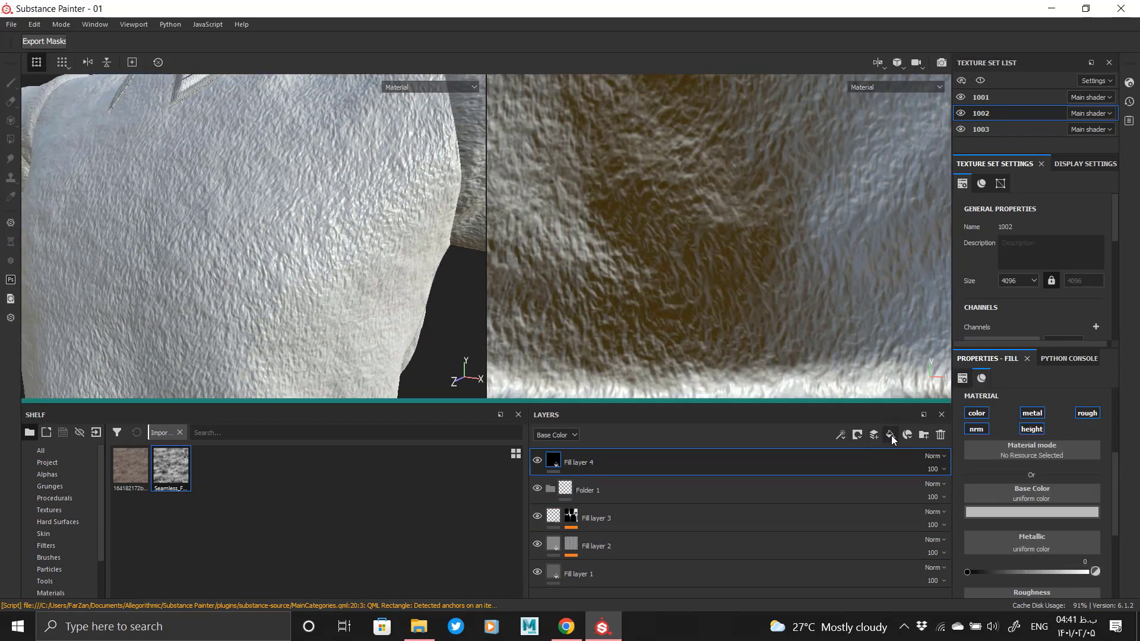
key(ctrl+z)
right_click(558, 486)
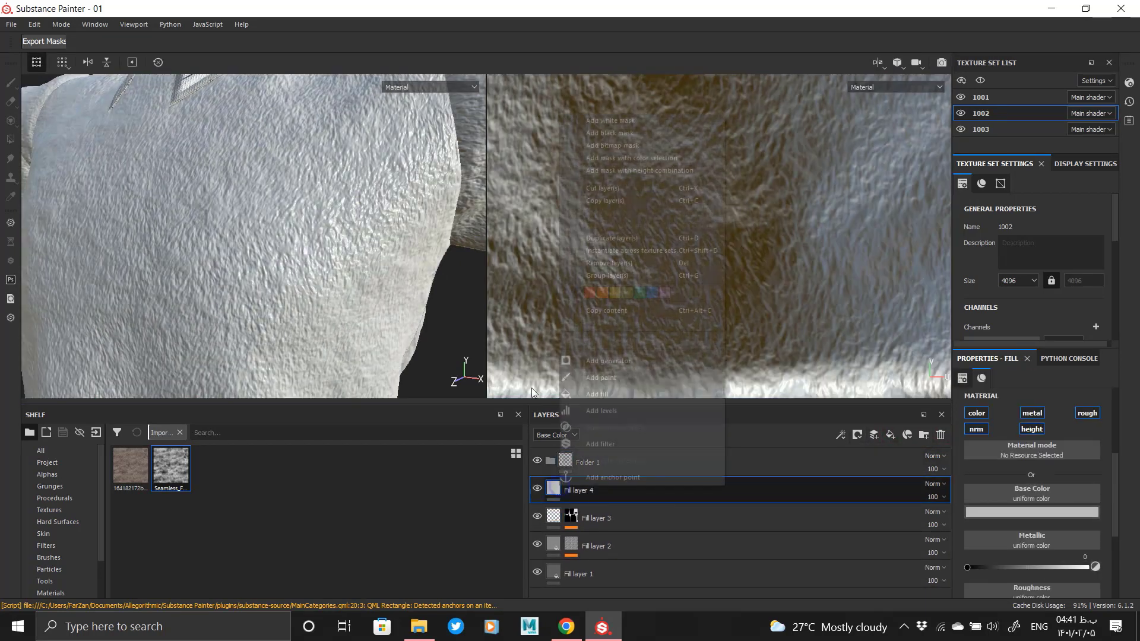
click(656, 315)
- Add a fill to Fill layer 4's mask using the Crystal 2 procedural texture
right_click(571, 486)
click(608, 394)
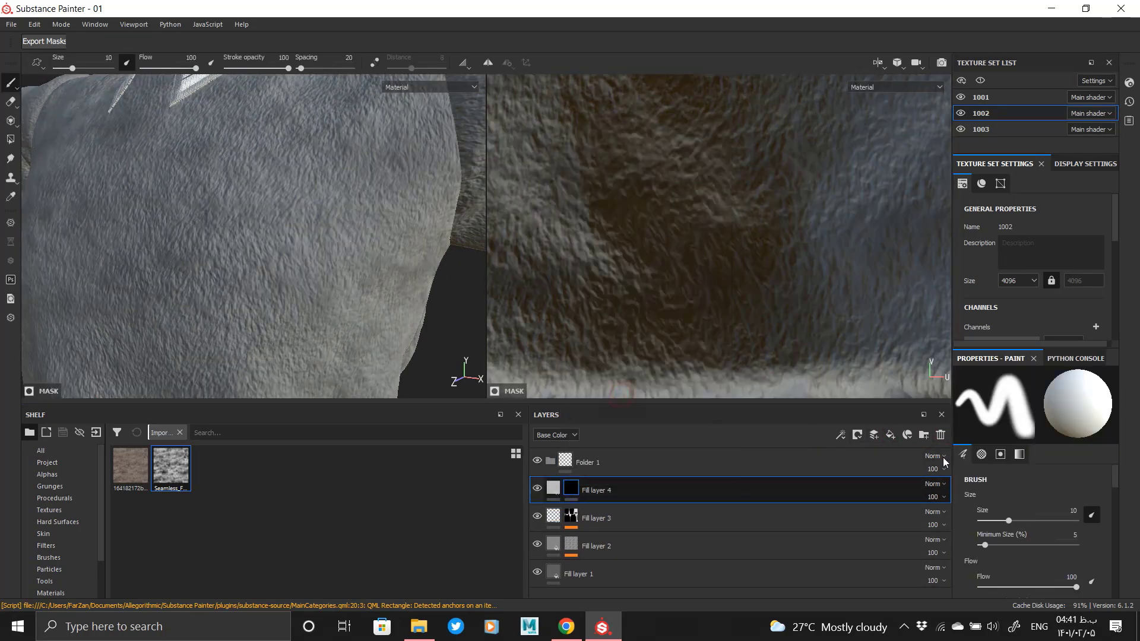
click(1032, 412)
scroll(1060, 544, up, 6)
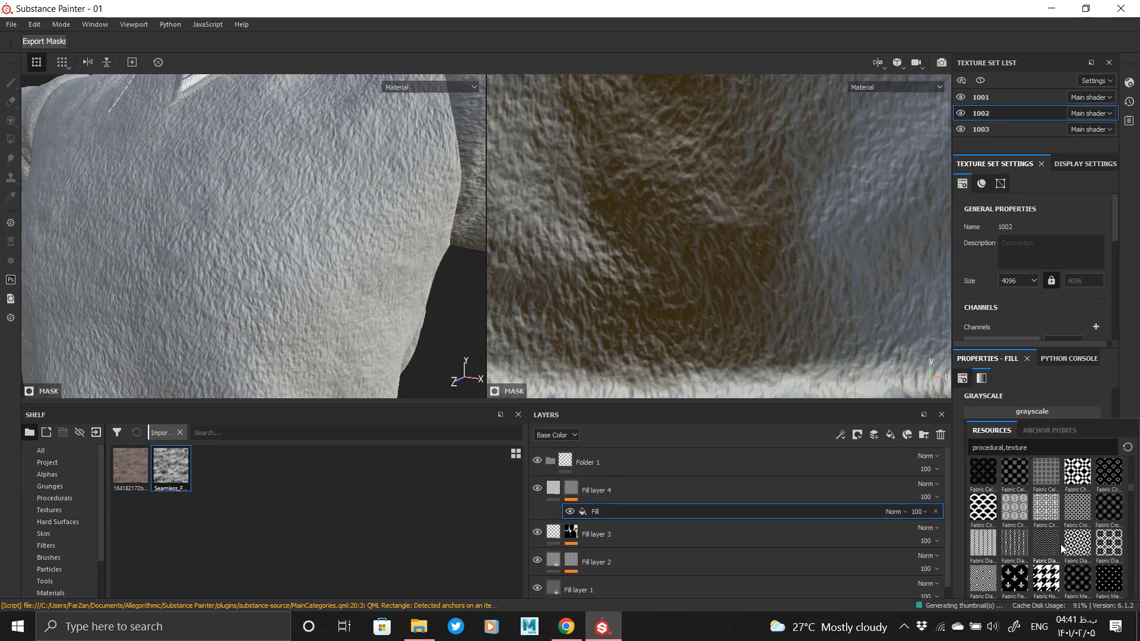
scroll(1060, 536, down, 5)
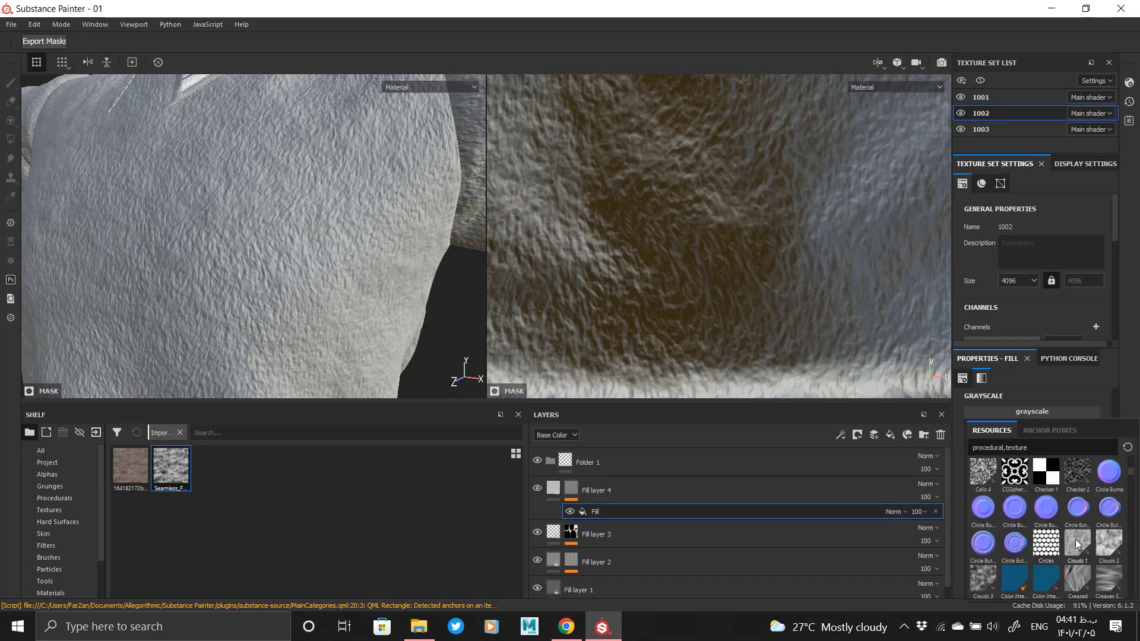
mouse_move(1102, 484)
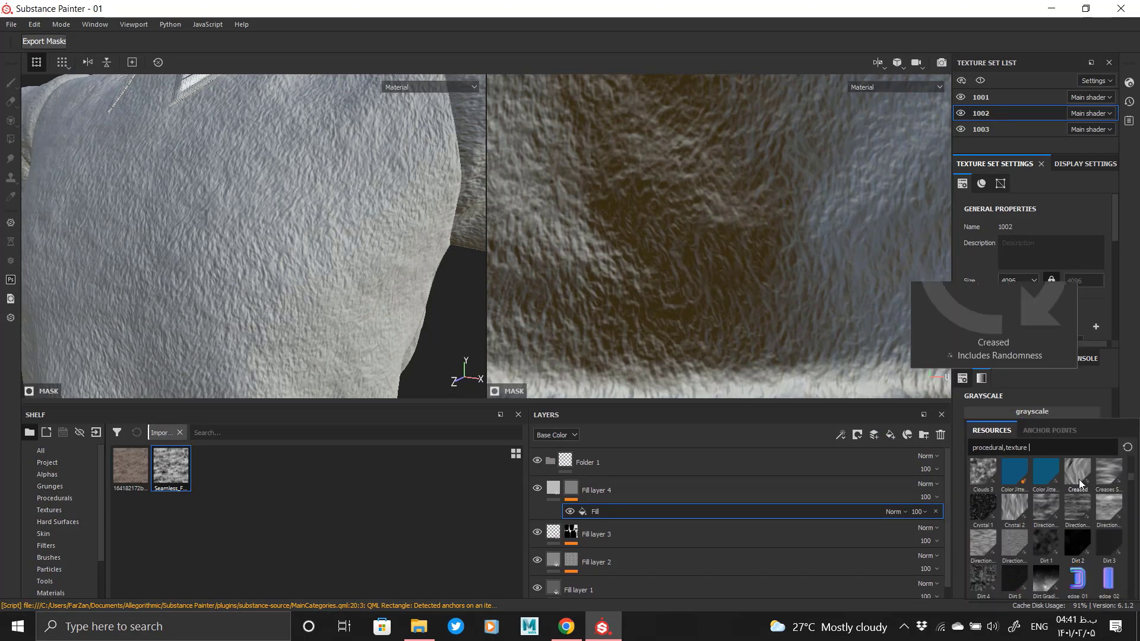
click(1015, 508)
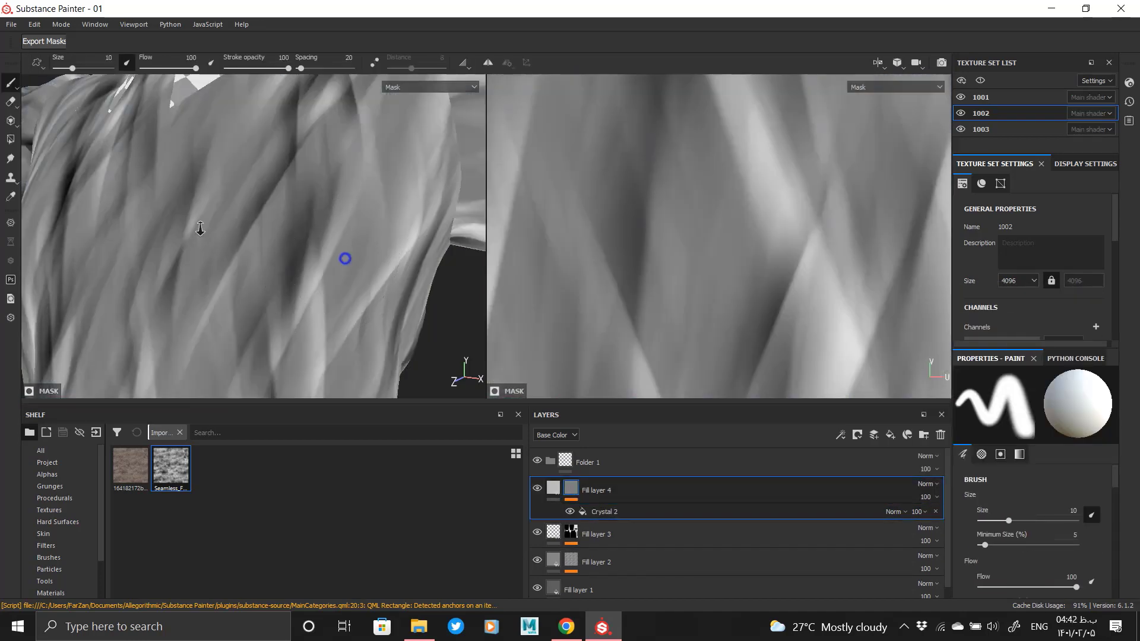
- Turn off every channel of Fill layer 4 except height and set its height to about 0.82
alt+right_drag(346, 256, 226, 267)
alt+middle_drag(225, 267, 236, 185)
click(553, 487)
click(976, 428)
click(978, 413)
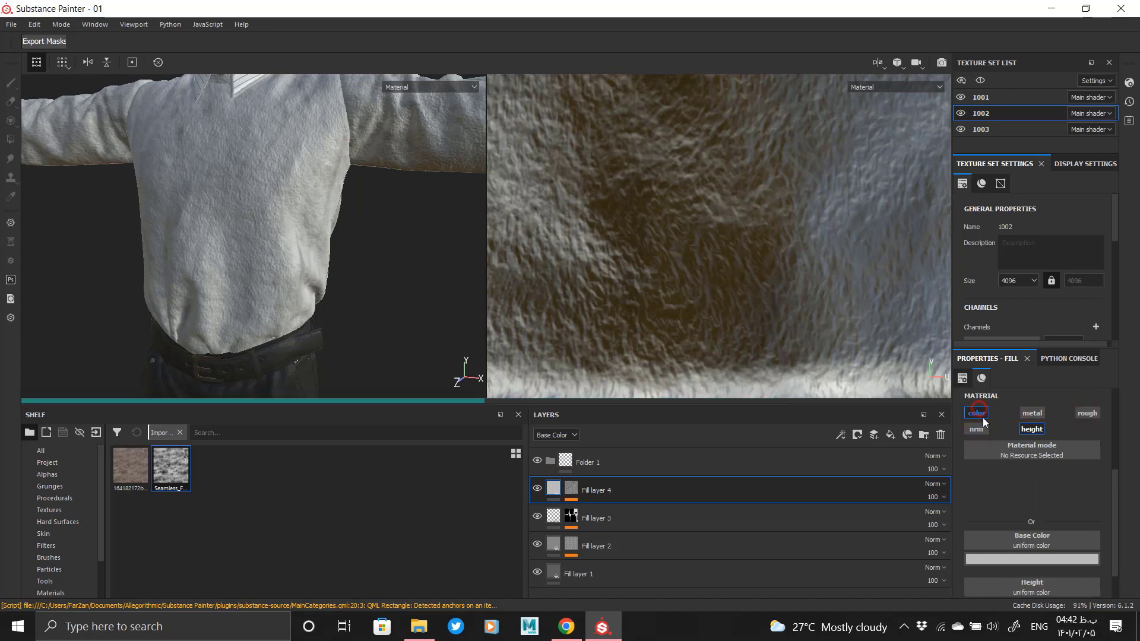
drag(1031, 519, 1085, 515)
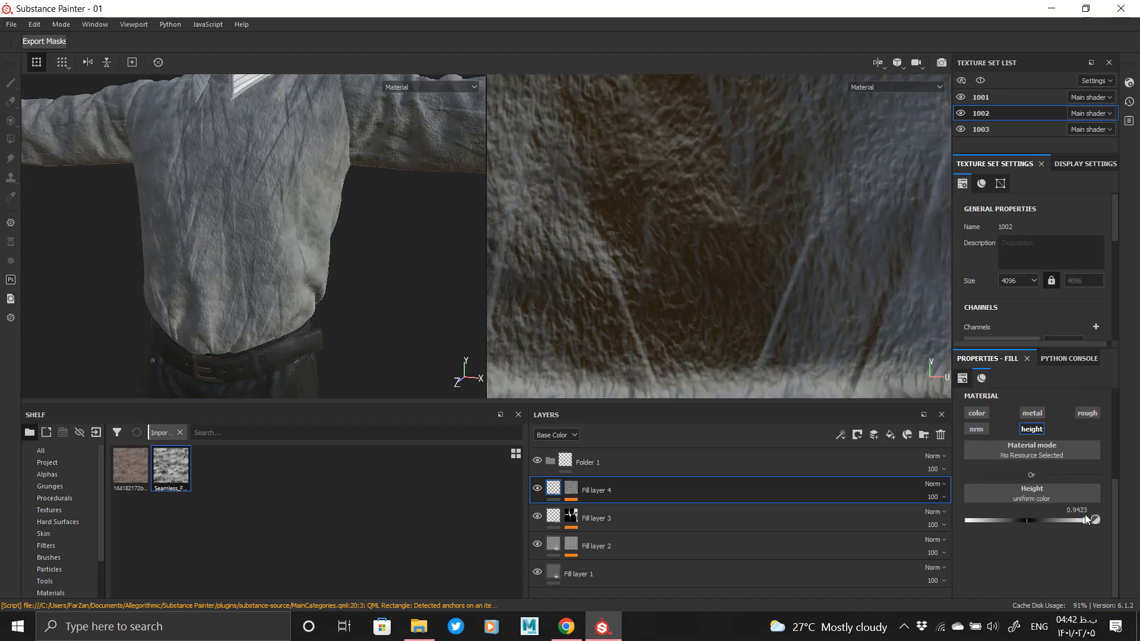
alt+right_drag(303, 265, 247, 261)
alt+drag(247, 261, 333, 255)
alt+right_drag(332, 255, 454, 6)
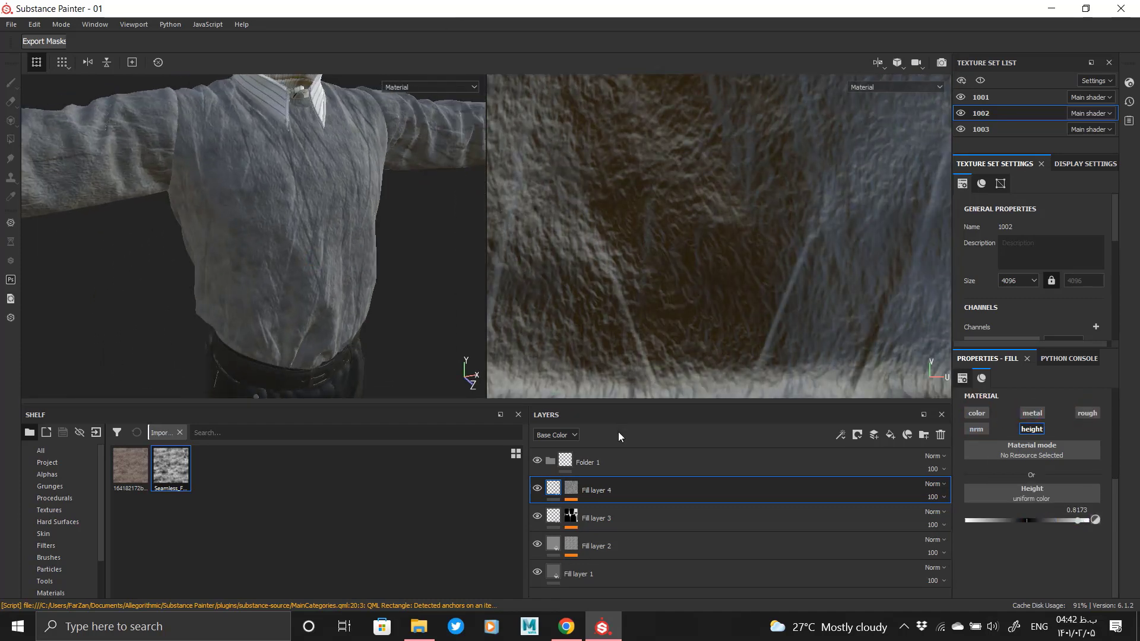
- Add a Blur filter with an intensity of about 1.36 to Fill layer 4's mask and compare the sweater's surface
click(571, 489)
right_click(593, 510)
click(632, 446)
click(1036, 401)
click(1080, 433)
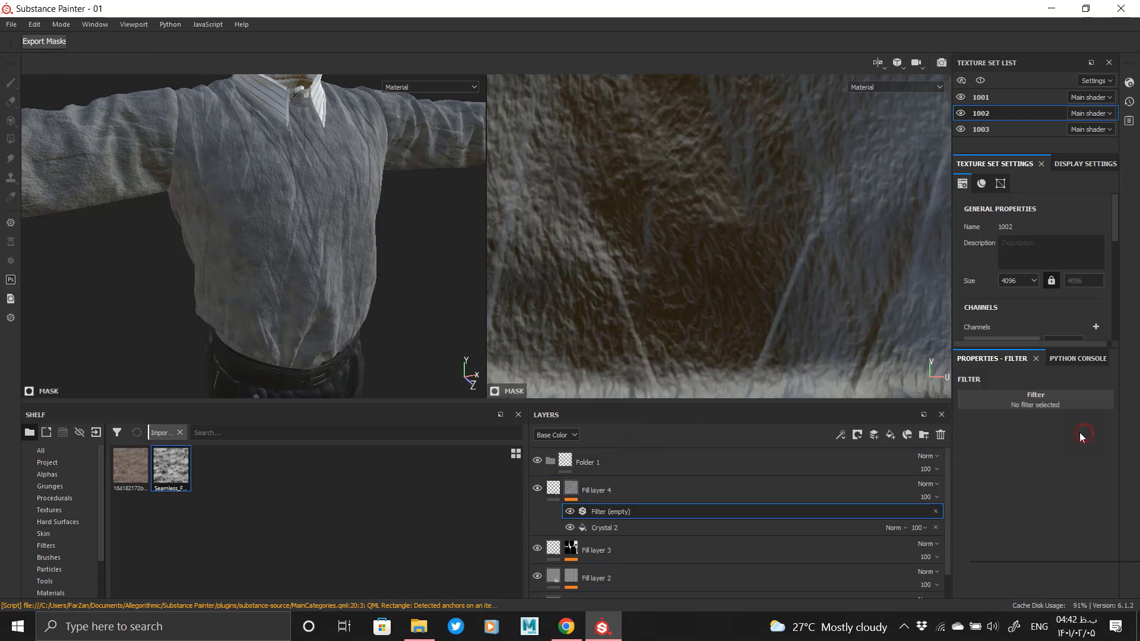
alt+drag(380, 260, 350, 263)
alt+right_drag(350, 263, 358, 208)
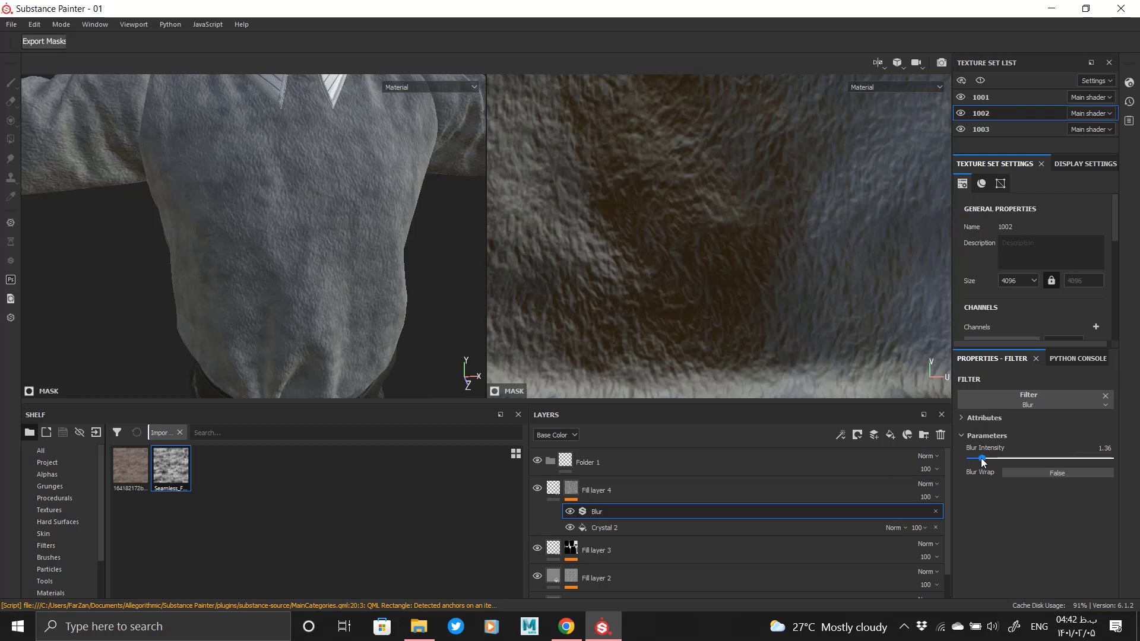
alt+drag(333, 261, 274, 267)
alt+right_drag(275, 267, 59, 226)
click(539, 488)
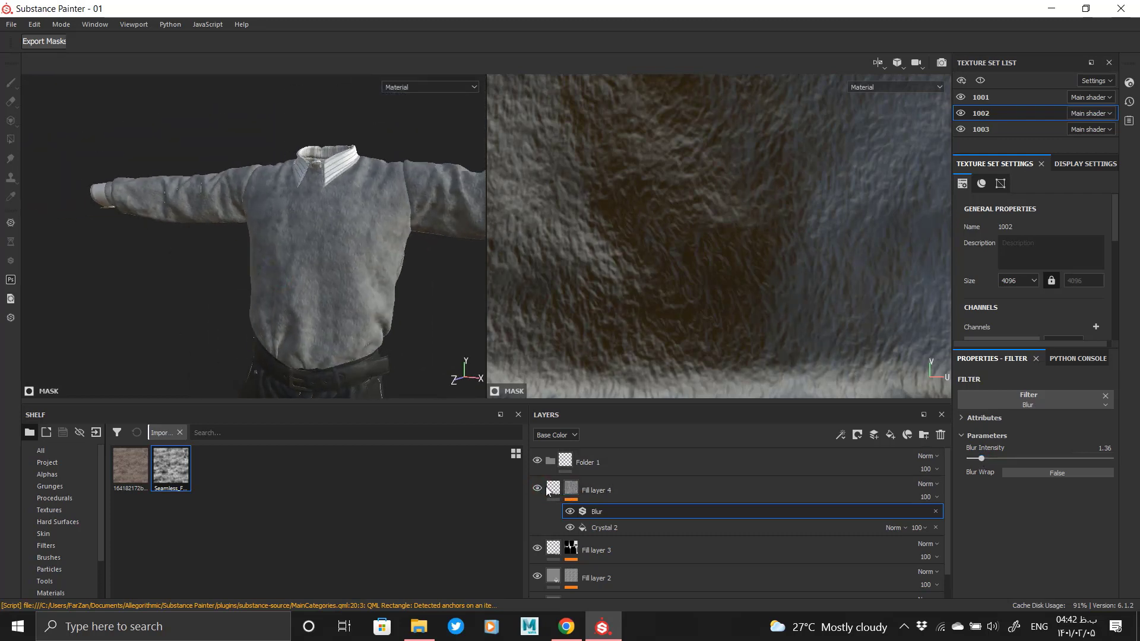
- Set the disorder of the Crystal 2 fill in Fill layer 4's mask to about 0.27
click(600, 527)
scroll(1049, 564, down, 1)
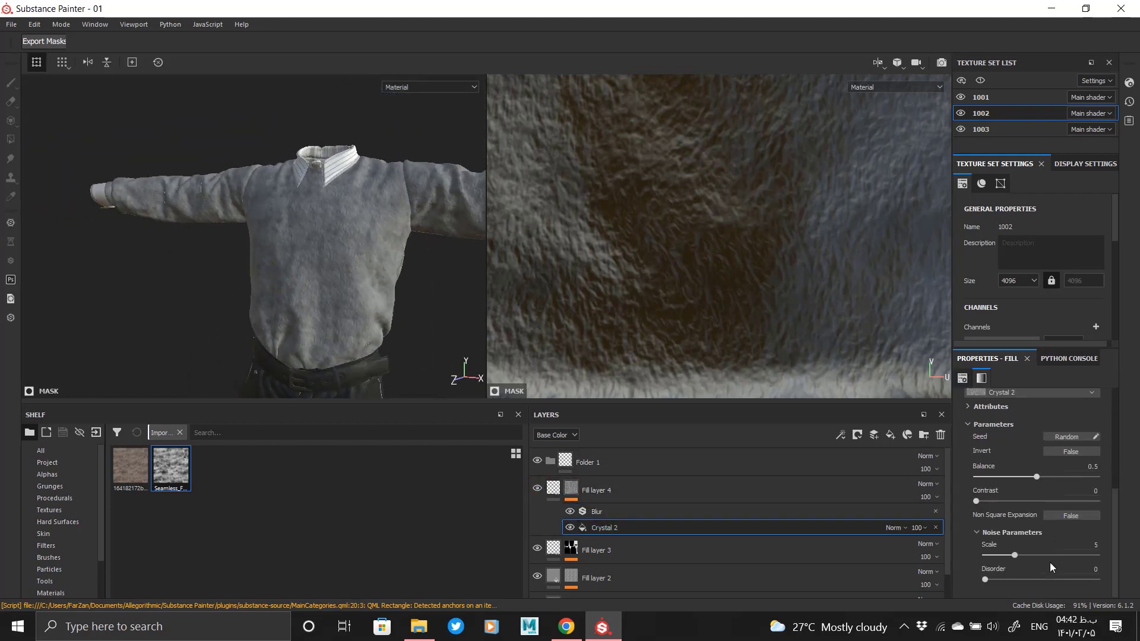
click(1015, 578)
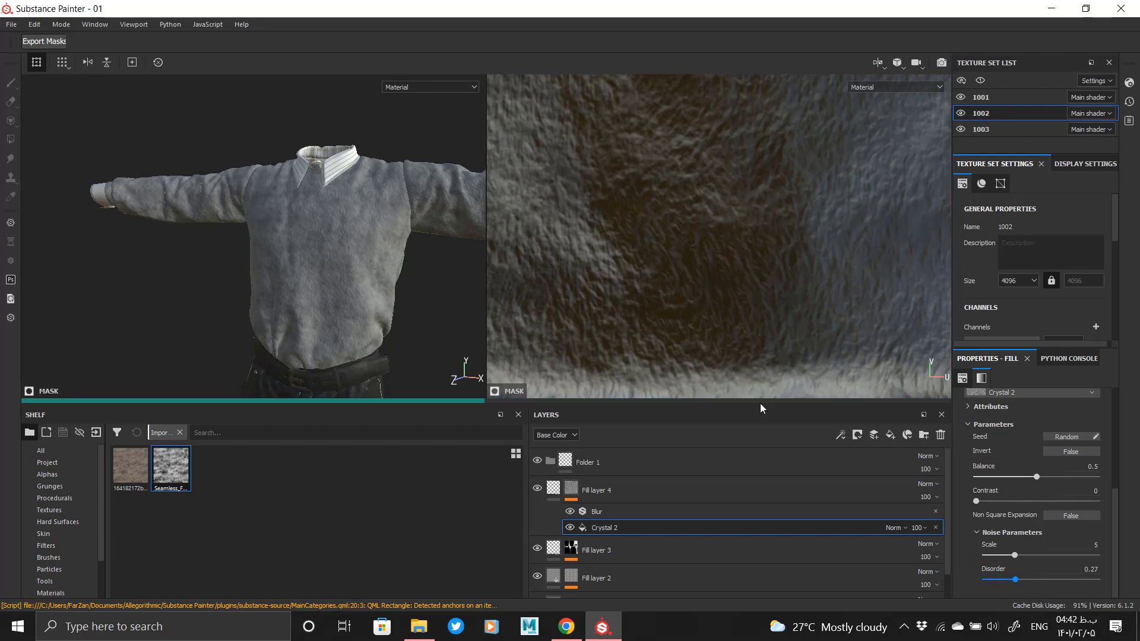
- Raise the Blur filter's intensity on Fill layer 4's mask to about 1.76 and check the sweater's sleeve
click(624, 512)
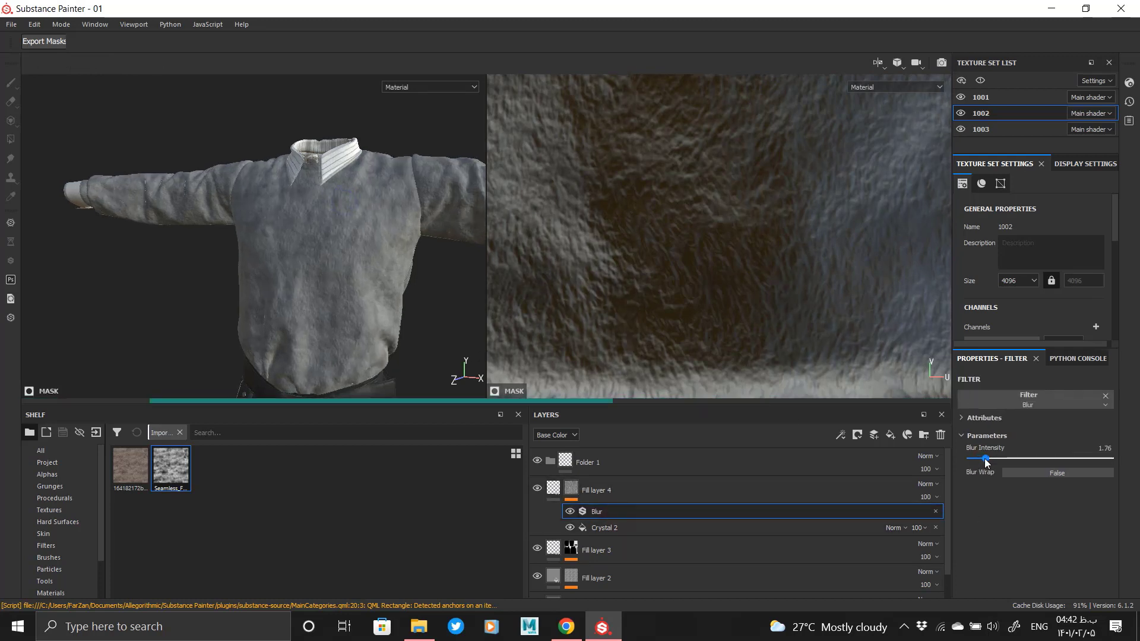
alt+drag(282, 272, 307, 244)
click(639, 9)
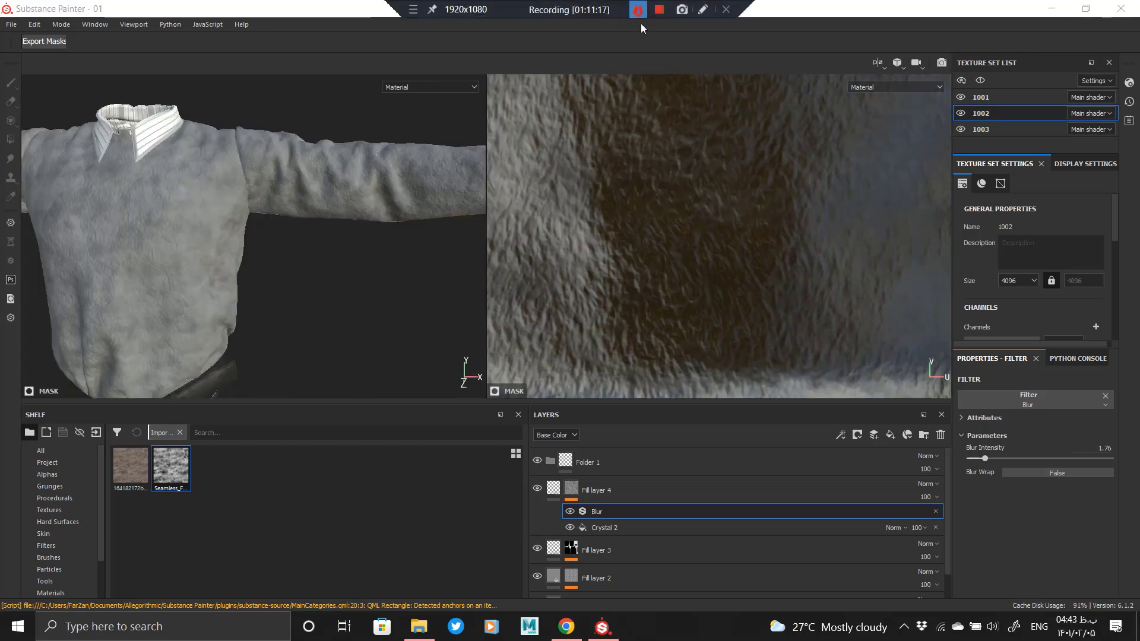
- Move Fill layers 1 through 4 together into Folder 1
click(553, 487)
click(552, 461)
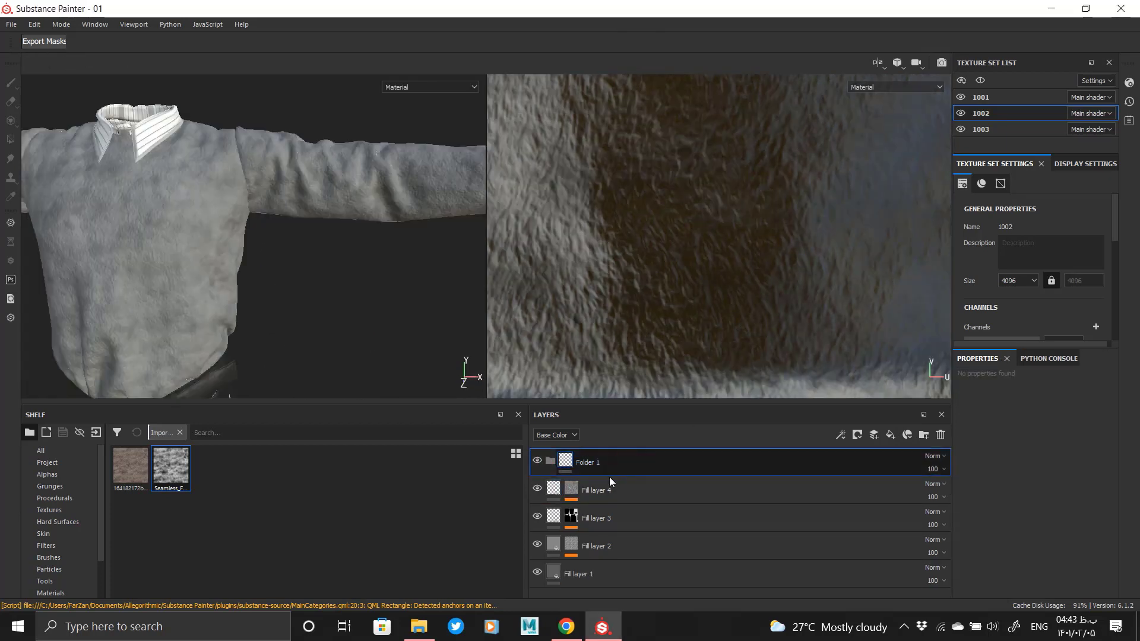
click(610, 492)
shift+click(611, 572)
drag(602, 507, 594, 458)
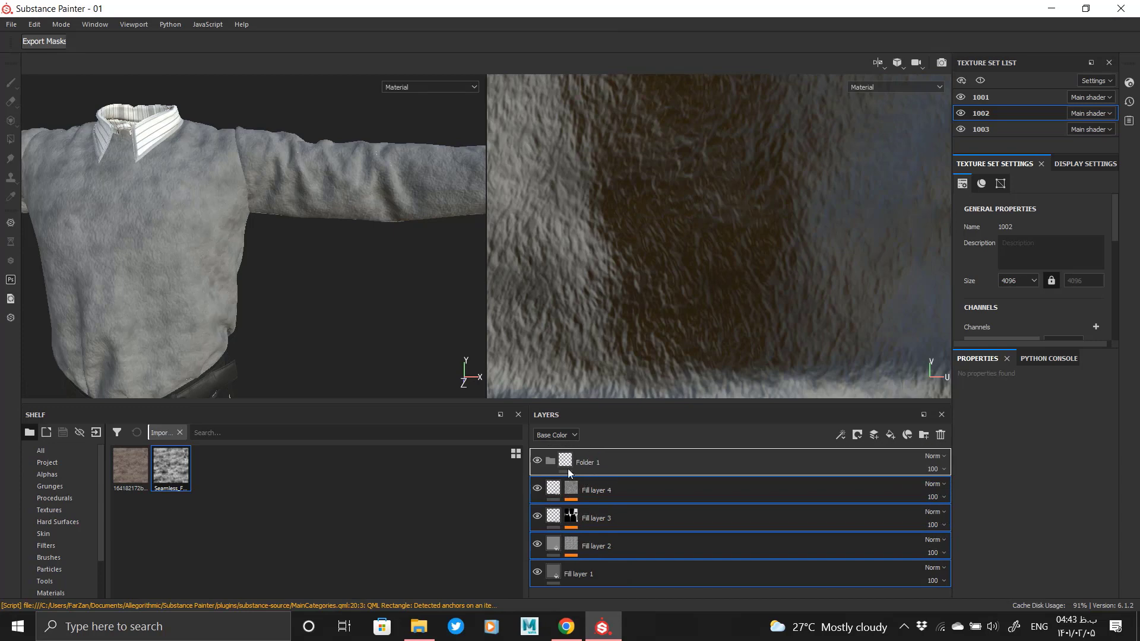
- Add a white mask to Folder 1 and mask out the sleeve's cuff band with Polygon Fill in UV chunk mode
right_click(568, 464)
click(606, 249)
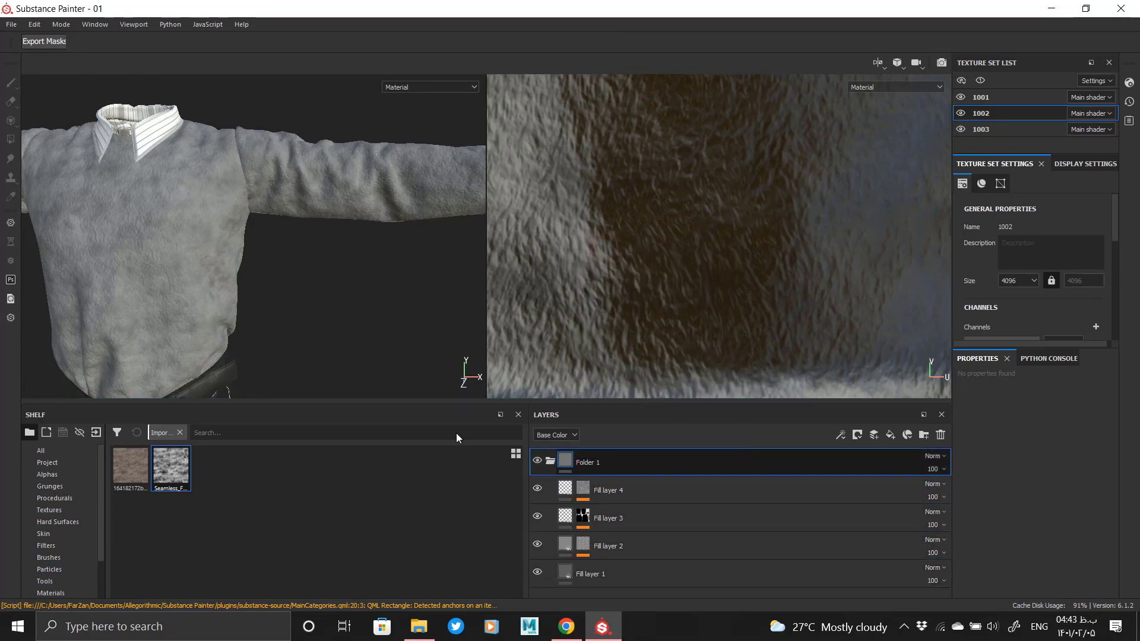
click(13, 143)
alt+middle_drag(451, 190, 295, 229)
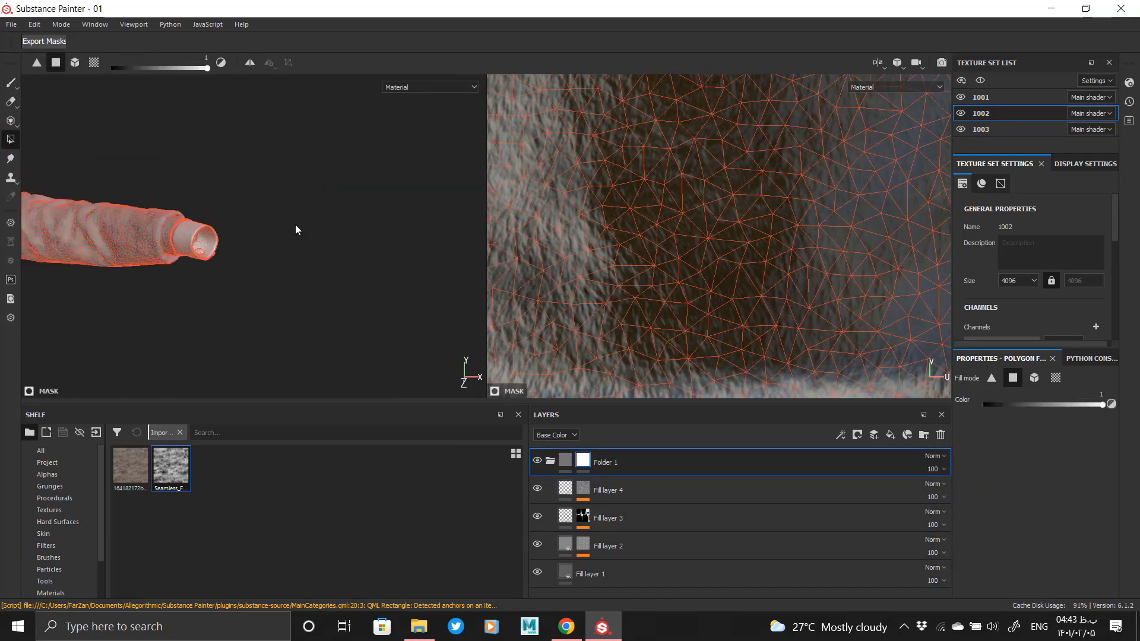
alt+right_drag(262, 255, 261, 472)
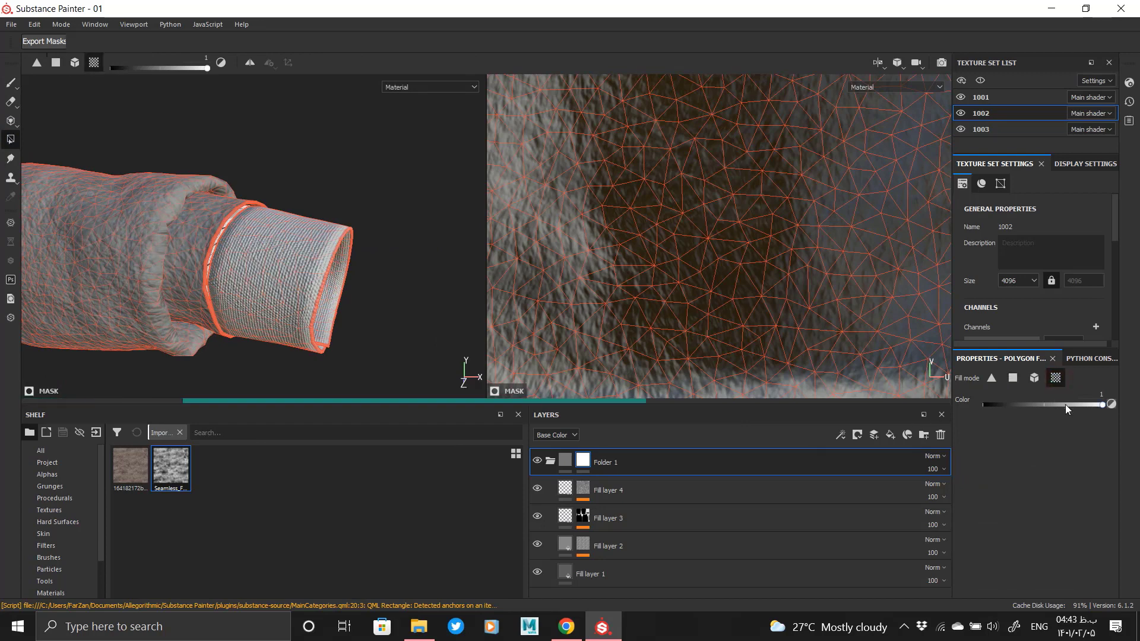
alt+drag(206, 219, 220, 306)
alt+middle_drag(220, 306, 264, 289)
click(274, 286)
- Collapse Folder 1 and add a second folder above it containing a new fill layer with a medium gray base color
click(565, 461)
click(550, 461)
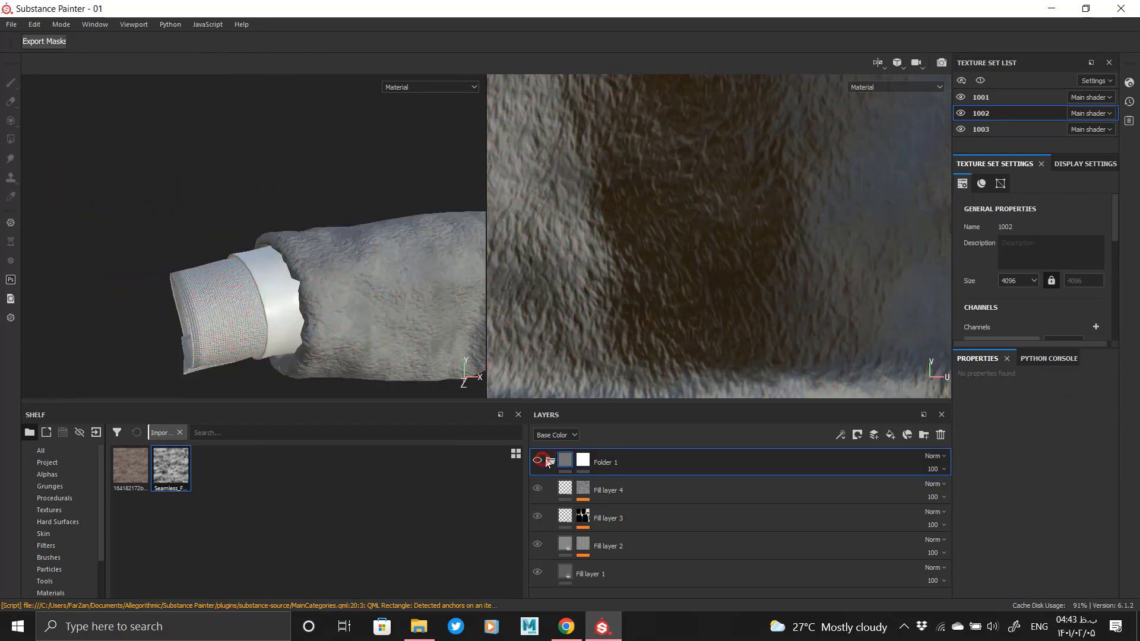
drag(596, 467, 602, 500)
click(999, 510)
drag(1123, 431, 1123, 436)
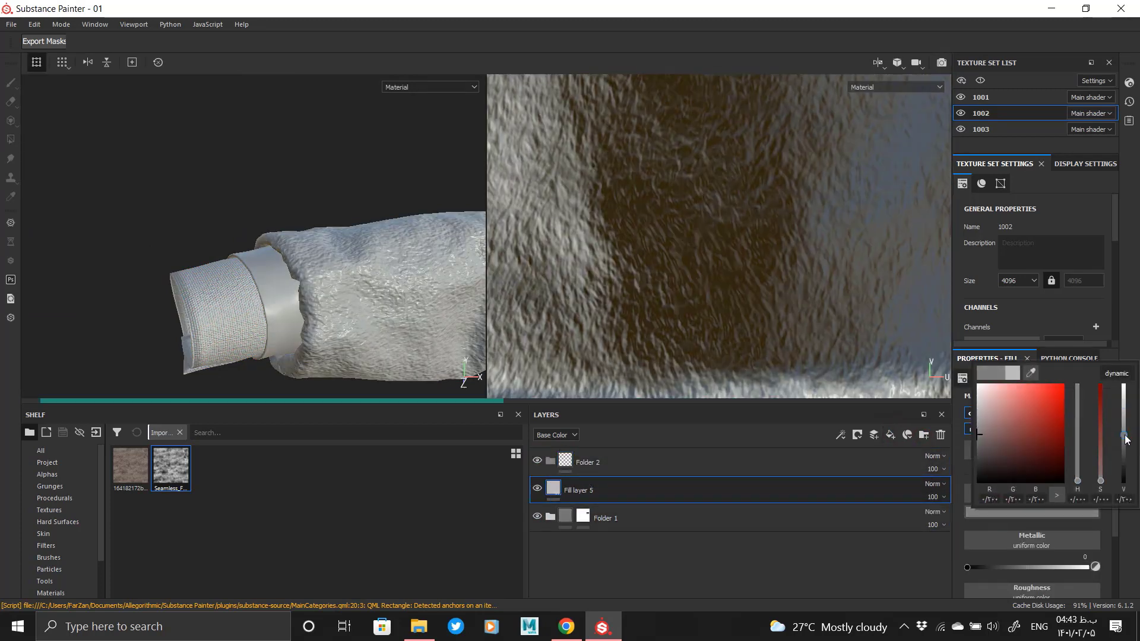
click(1042, 588)
click(960, 519)
scroll(1051, 549, down, 2)
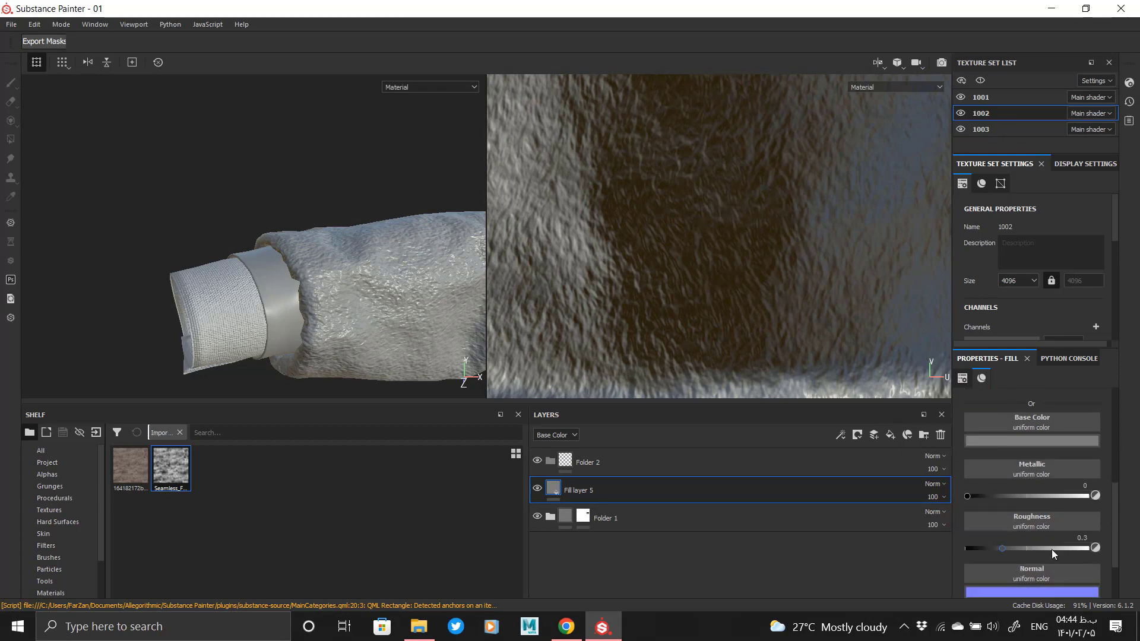
- Add a black mask to Folder 2 and reveal only the sleeve's cuff band with UV chunk fill
right_click(577, 465)
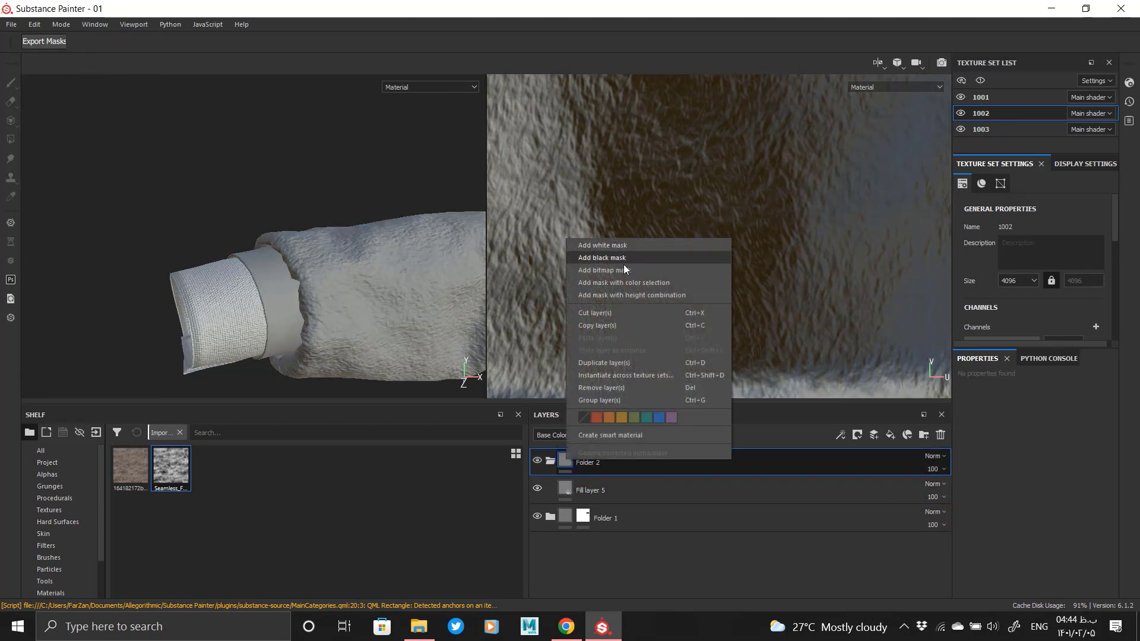
click(623, 260)
scroll(372, 297, down, 3)
alt+middle_drag(415, 286, 67, 242)
scroll(310, 309, up, 3)
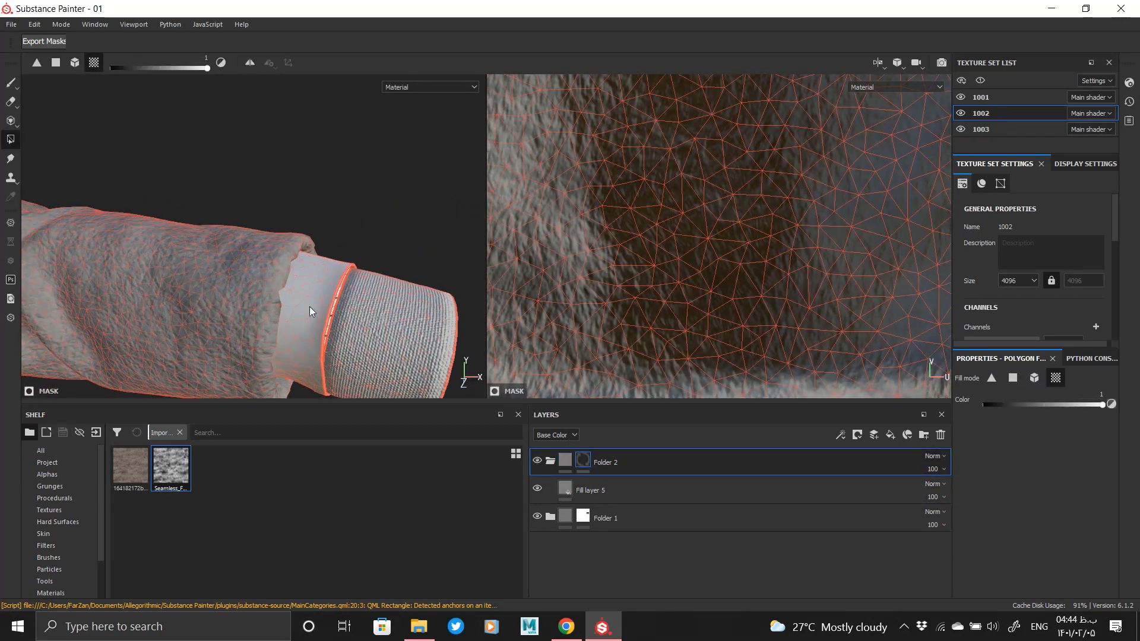
click(315, 305)
- Add a new fill layer above Fill layer 5 inside Folder 2 and give it a black mask
click(568, 463)
click(608, 491)
click(890, 435)
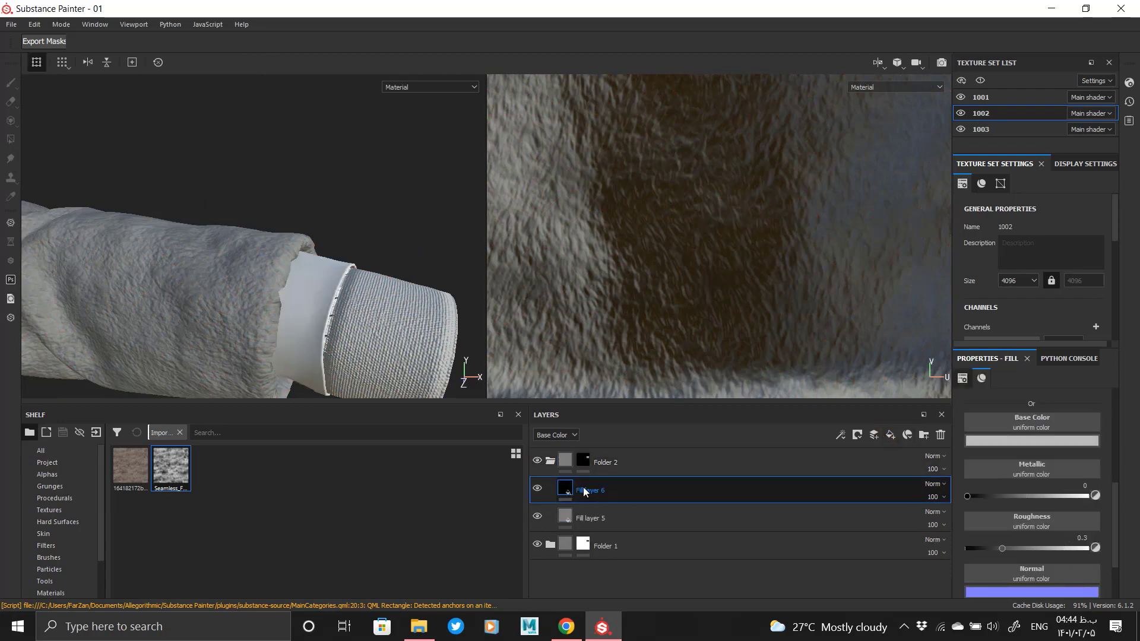
right_click(576, 492)
click(629, 20)
- Add a fill to Fill layer 6's mask using the Stripes procedural texture with 100 stripes
right_click(581, 480)
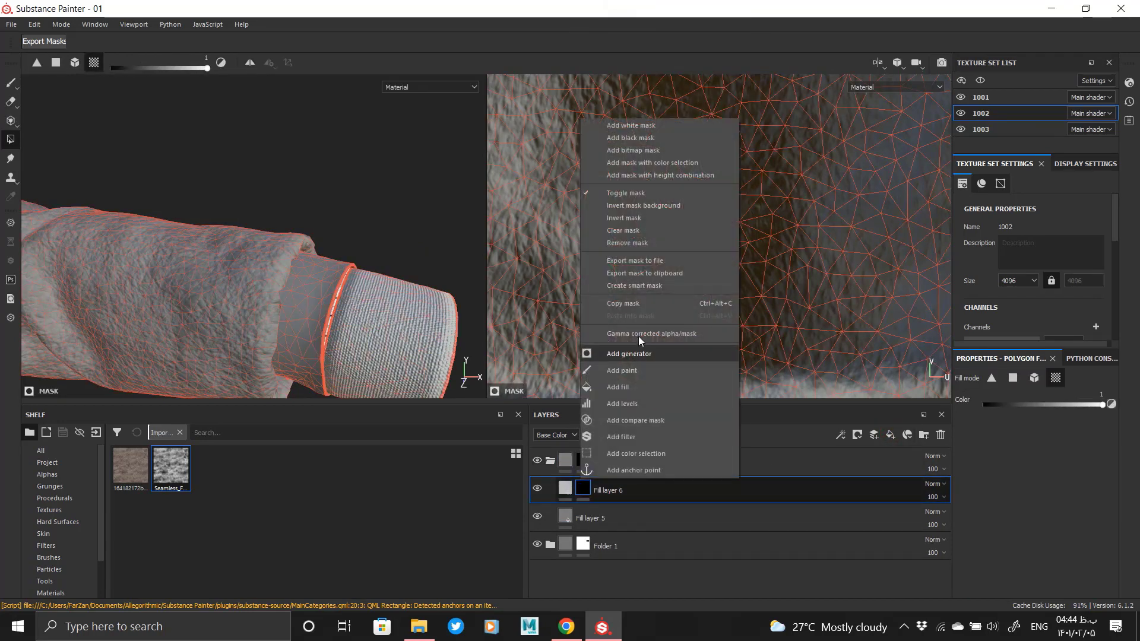
click(633, 385)
click(1058, 413)
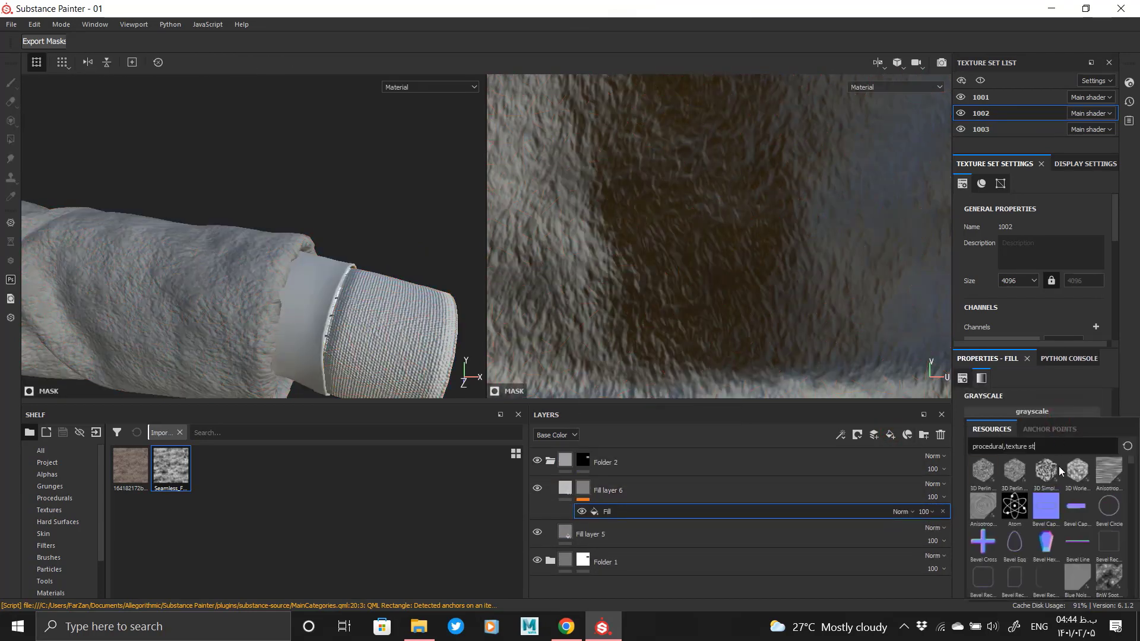
scroll(1054, 534, down, 3)
click(990, 552)
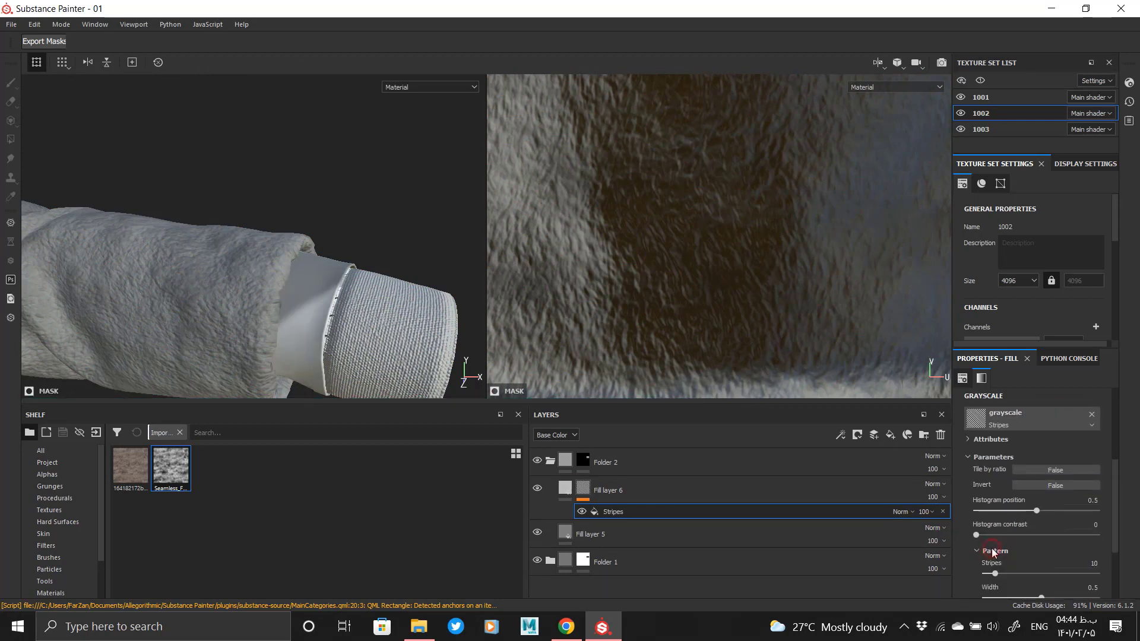
scroll(992, 555, down, 3)
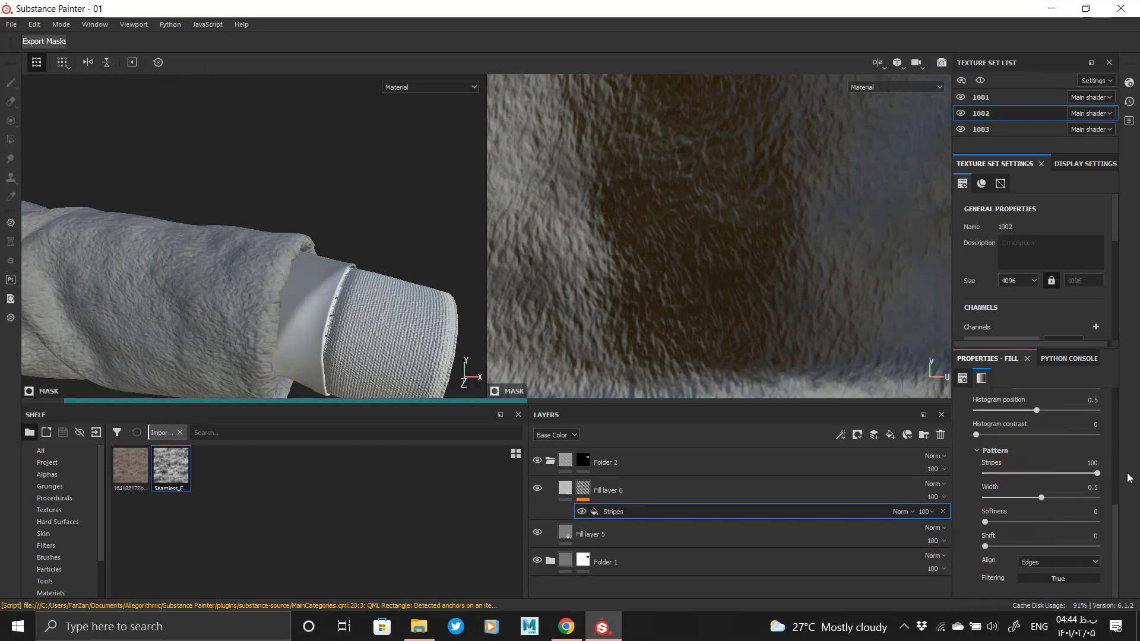
- Set Fill layer 6's base color to a near-black shade so the stripes contrast with the cuff
click(565, 488)
click(1027, 445)
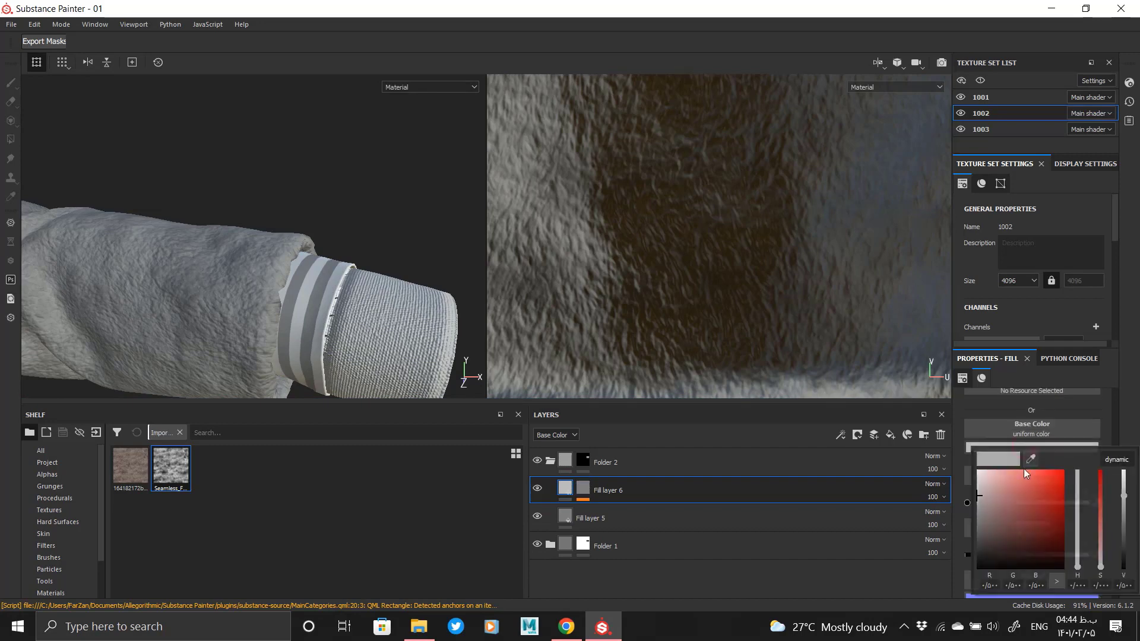
drag(1023, 475, 994, 559)
- Set the number of stripes in Fill layer 6's mask pattern to 200
click(584, 488)
click(644, 512)
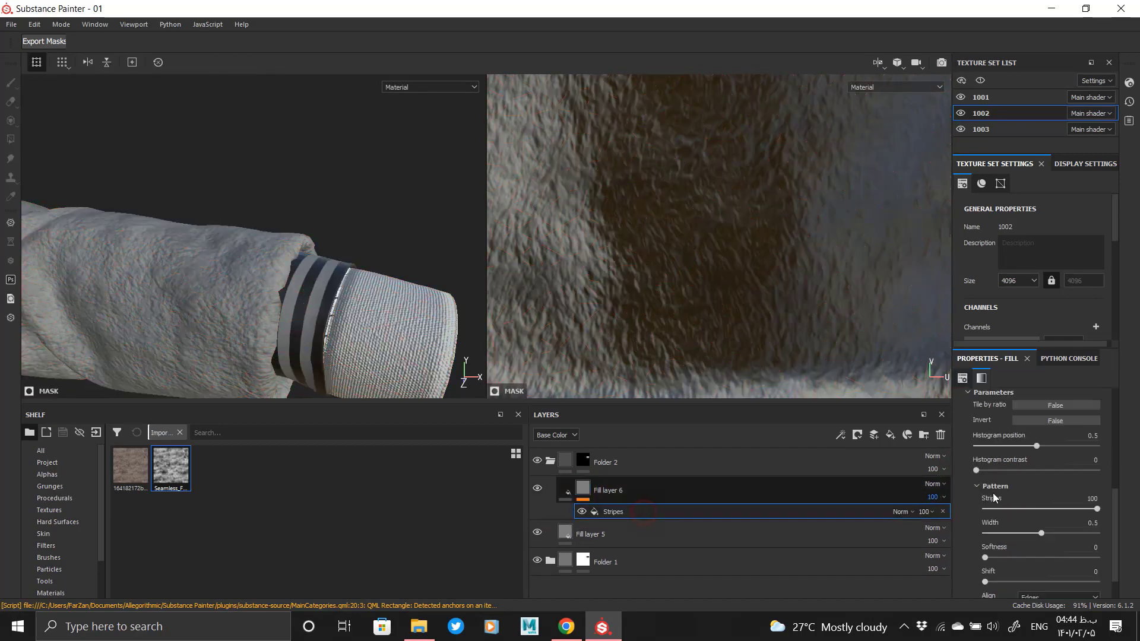
click(1073, 494)
text(200)
key(Return)
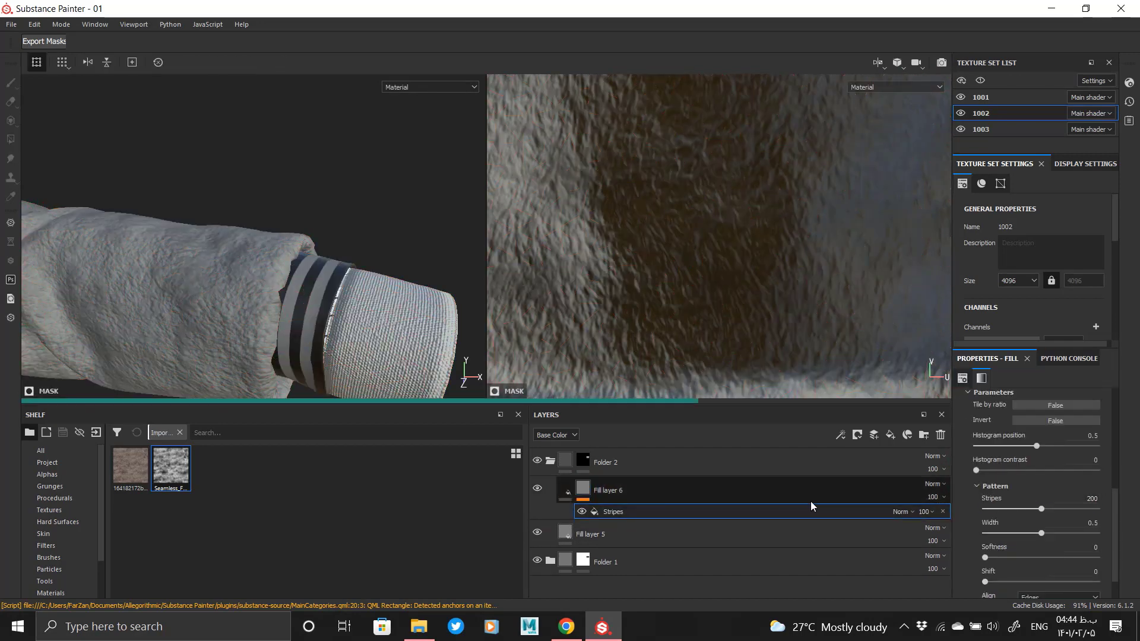
- Set the Stripes fill's rotation to 90 and its UV scale to 3 so the ribs run lengthwise along the cuff
scroll(1015, 486, up, 5)
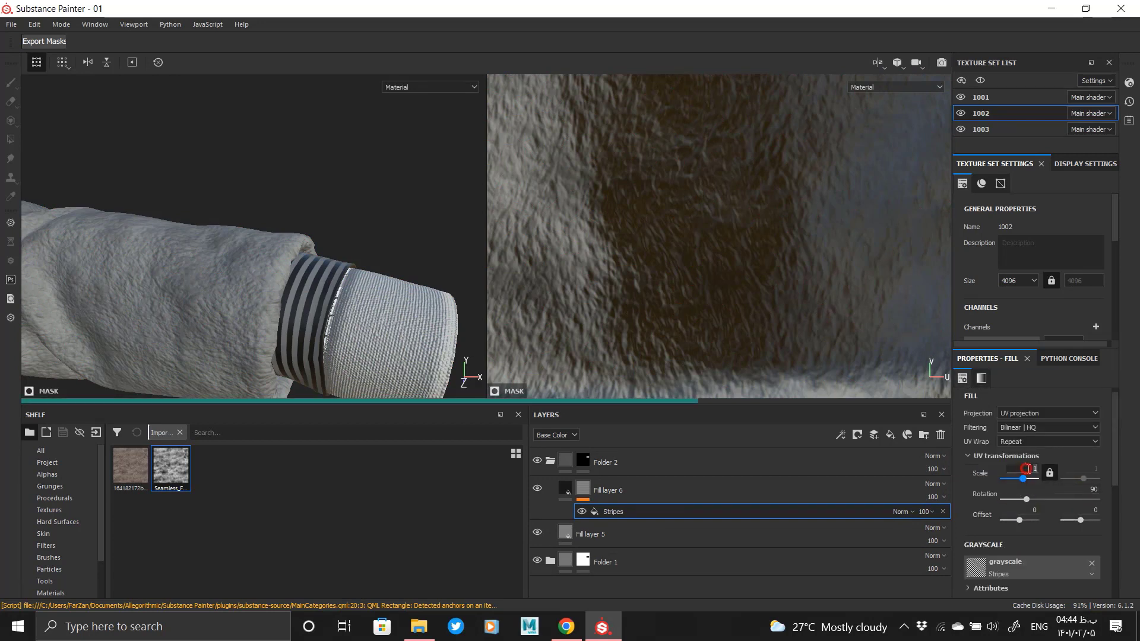
key(Return)
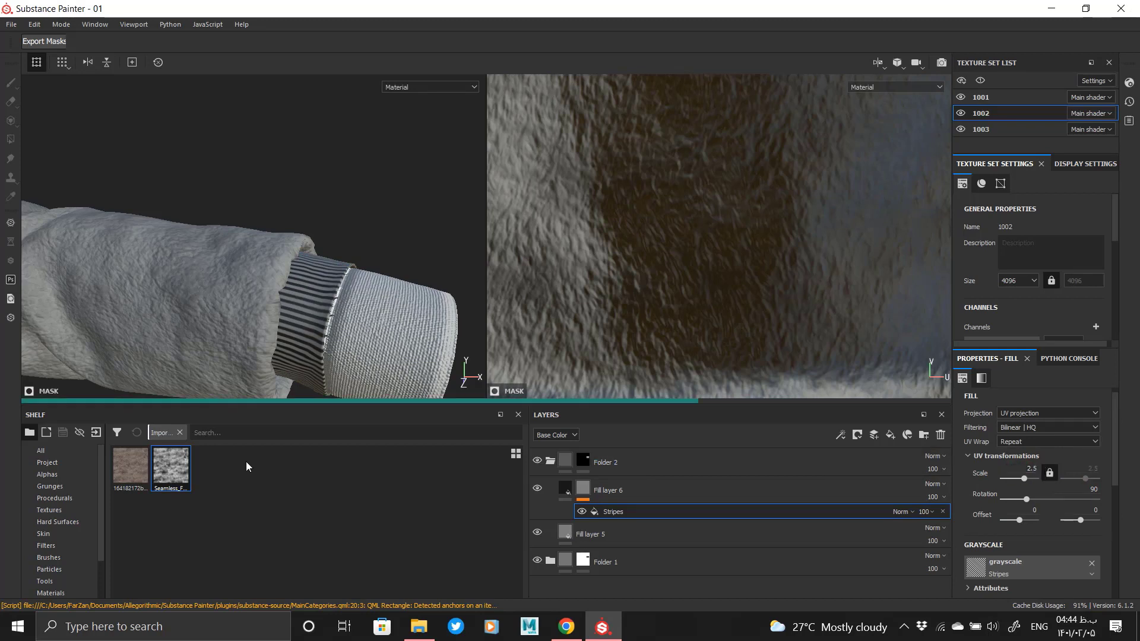
scroll(307, 312, up, 5)
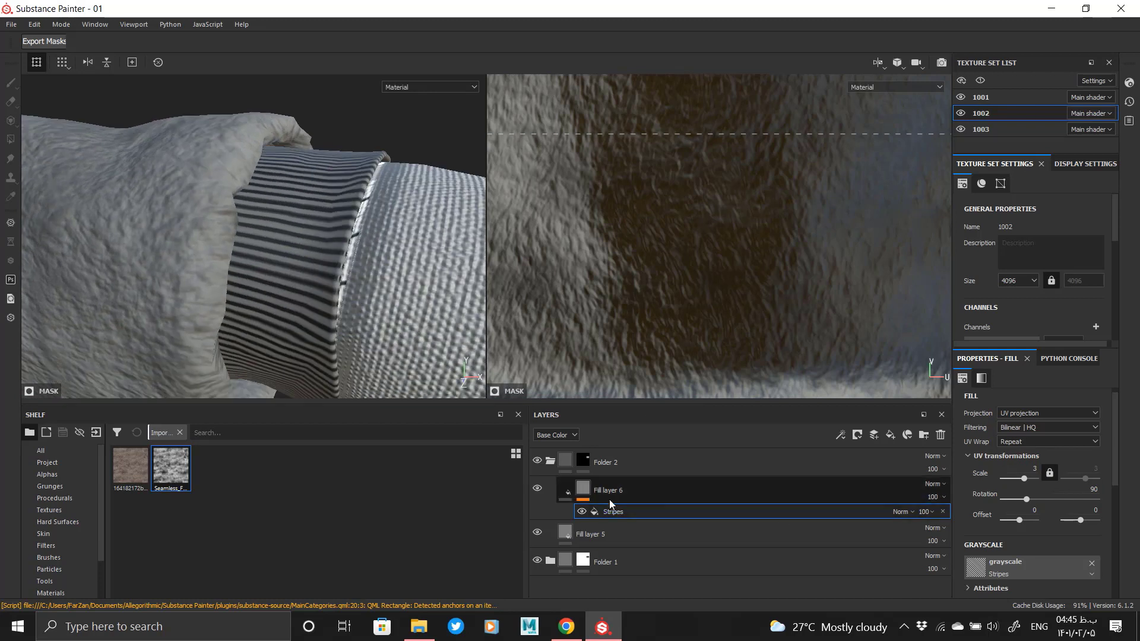
- Add a Warp filter above the Stripes fill in Fill layer 6's mask and set its intensity to 0.1
right_click(626, 512)
click(665, 452)
click(1033, 399)
click(1052, 540)
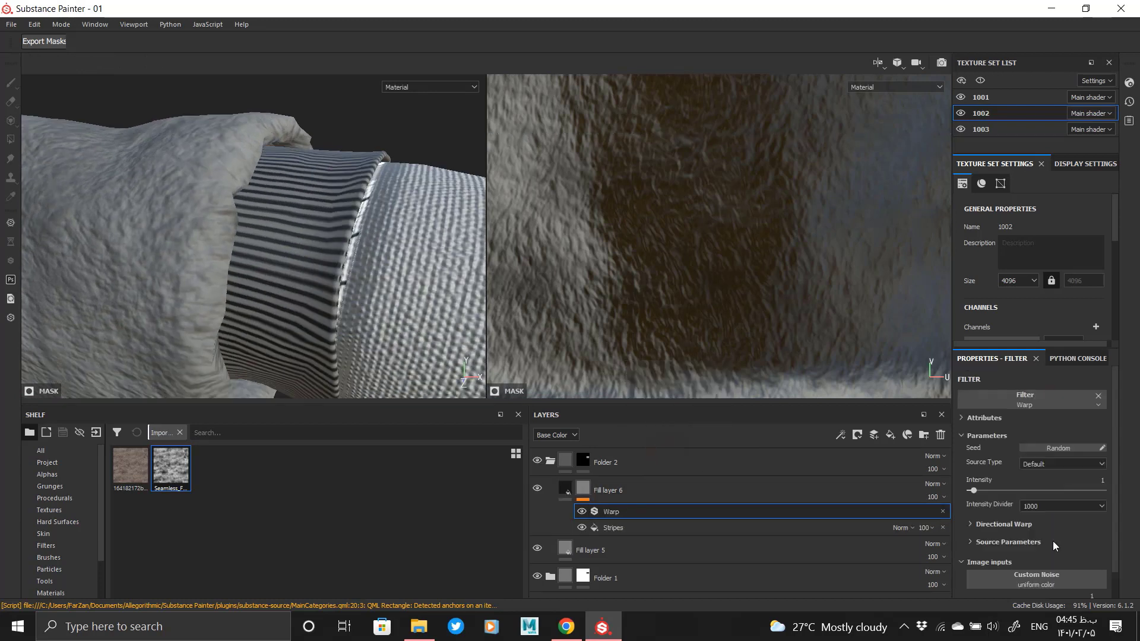
click(1094, 479)
text(.1)
key(Return)
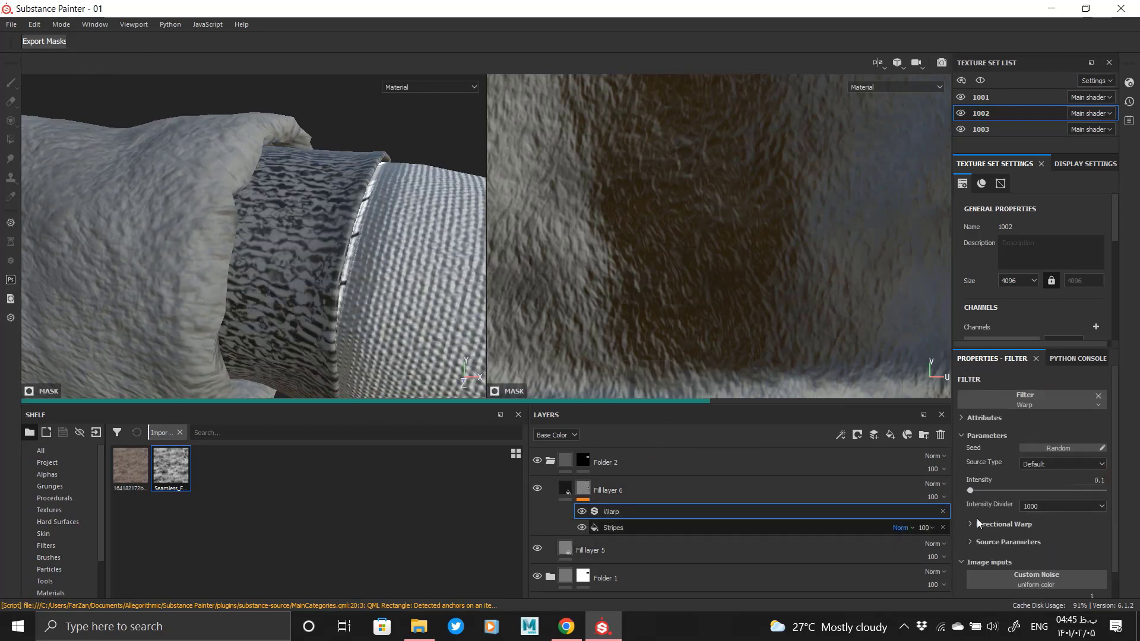
scroll(1010, 521, down, 3)
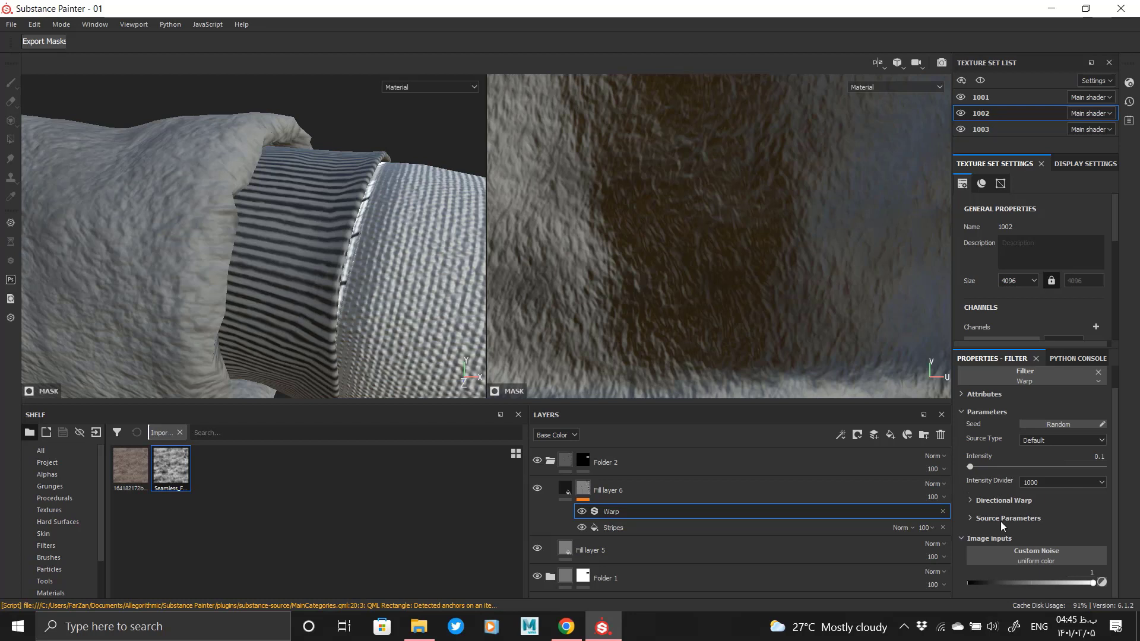
- Turn off every channel of Fill layer 6 except height and set its height to about 0.125
click(565, 492)
click(1032, 564)
click(1087, 562)
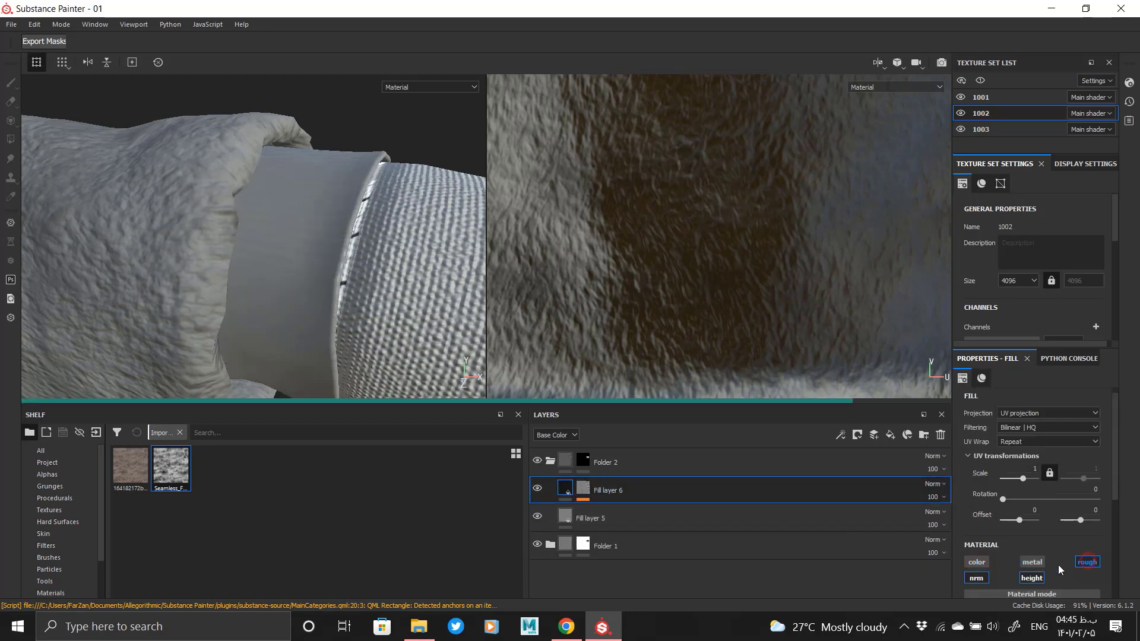
click(1031, 579)
scroll(1032, 576, down, 3)
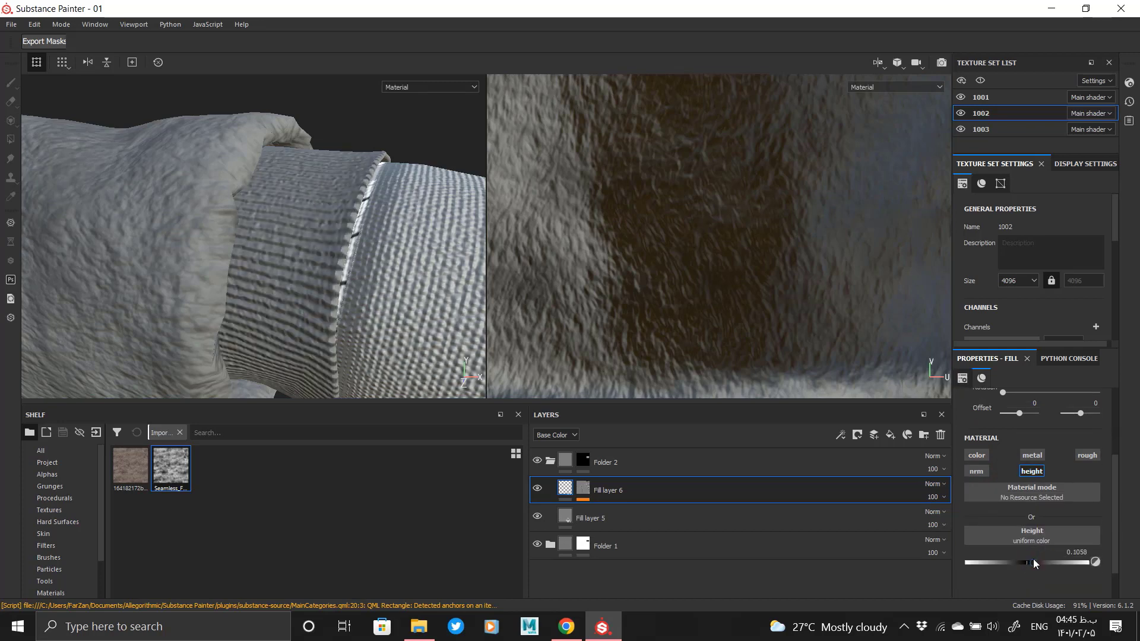
drag(1033, 559, 1034, 554)
alt+drag(314, 261, 374, 263)
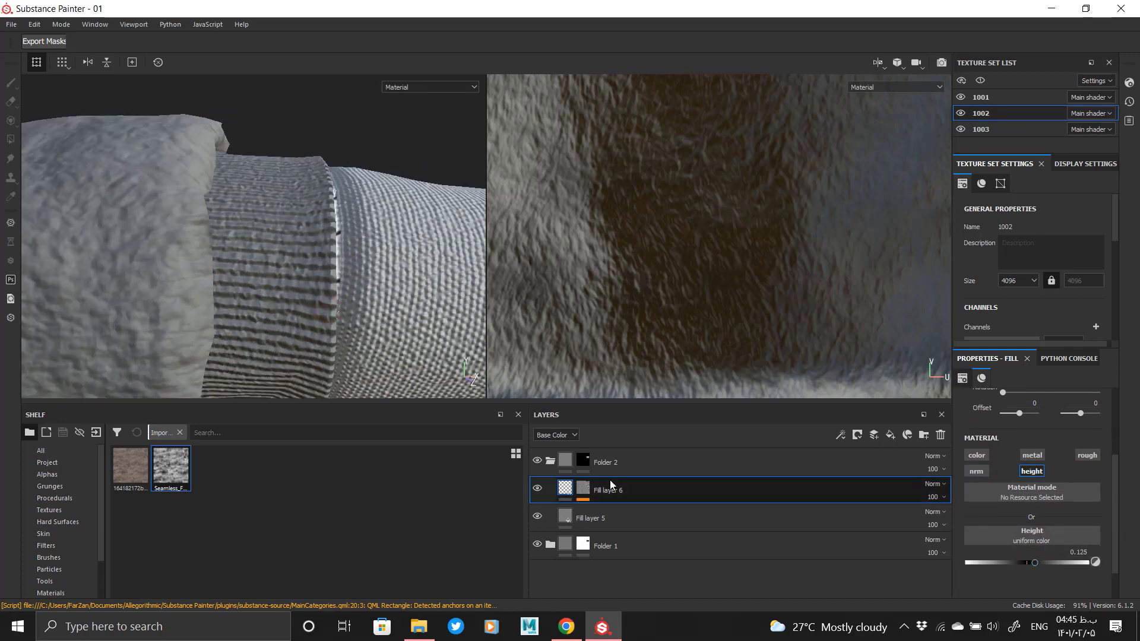
- Set the source tiling of the Warp filter on Fill layer 6's mask to about 3.76
click(583, 487)
click(624, 511)
scroll(1050, 505, down, 5)
drag(1037, 543, 1007, 538)
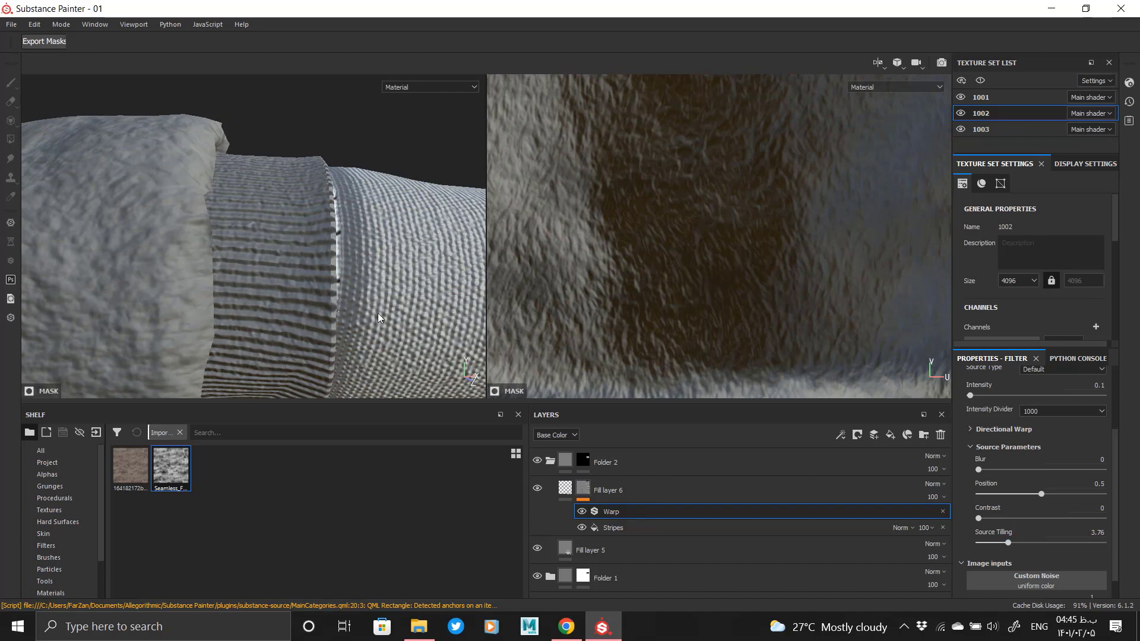
- Inspect the ribbed cuff and the fur-like fabric on the sweater's front from several angles and distances
alt+right_drag(381, 315, 149, 232)
alt+middle_drag(209, 313, 682, 279)
alt+right_drag(296, 277, 311, 528)
alt+drag(362, 285, 308, 308)
alt+right_drag(308, 308, 237, 249)
alt+right_drag(447, 209, 379, 190)
alt+middle_drag(454, 262, 291, 297)
alt+right_drag(288, 173, 291, 427)
alt+drag(302, 254, 274, 284)
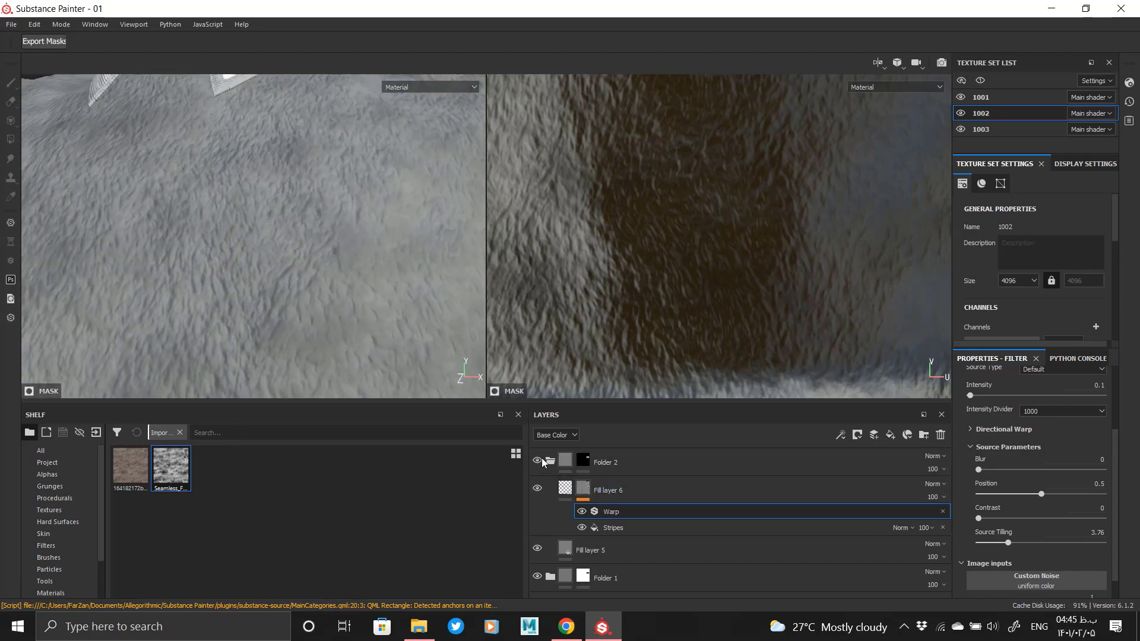
- Preview the masks of Fill layers 4, 3 and 2 in Folder 1, and set Fill layer 2's height to about -0.327
click(550, 460)
click(550, 489)
alt+click(588, 519)
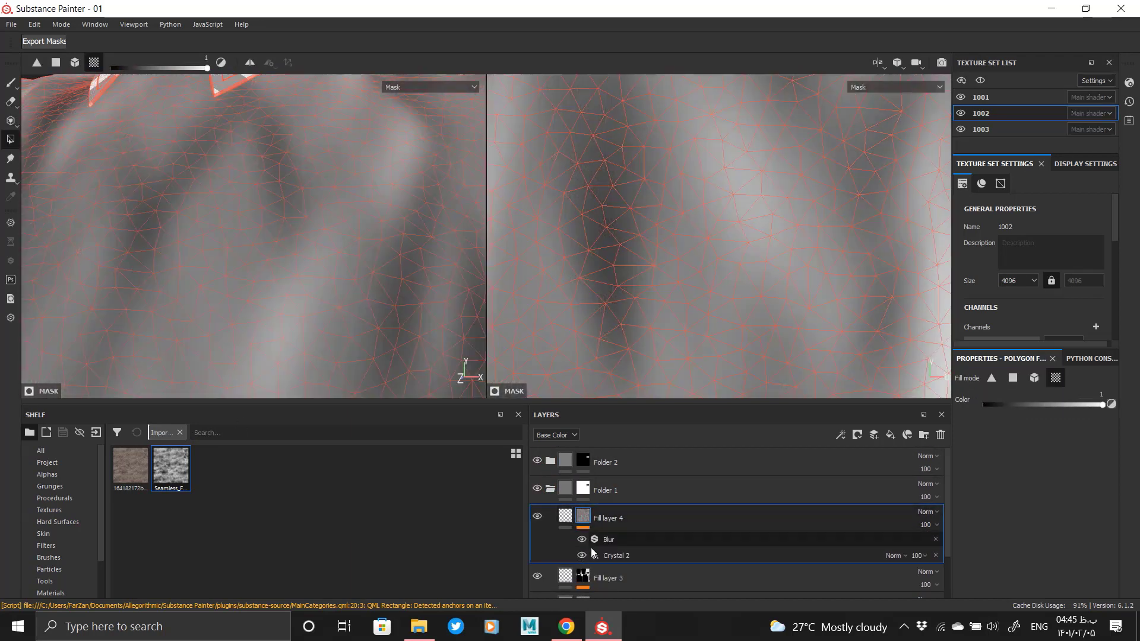
alt+click(584, 576)
scroll(620, 545, down, 2)
alt+click(586, 568)
scroll(618, 549, down, 1)
click(565, 533)
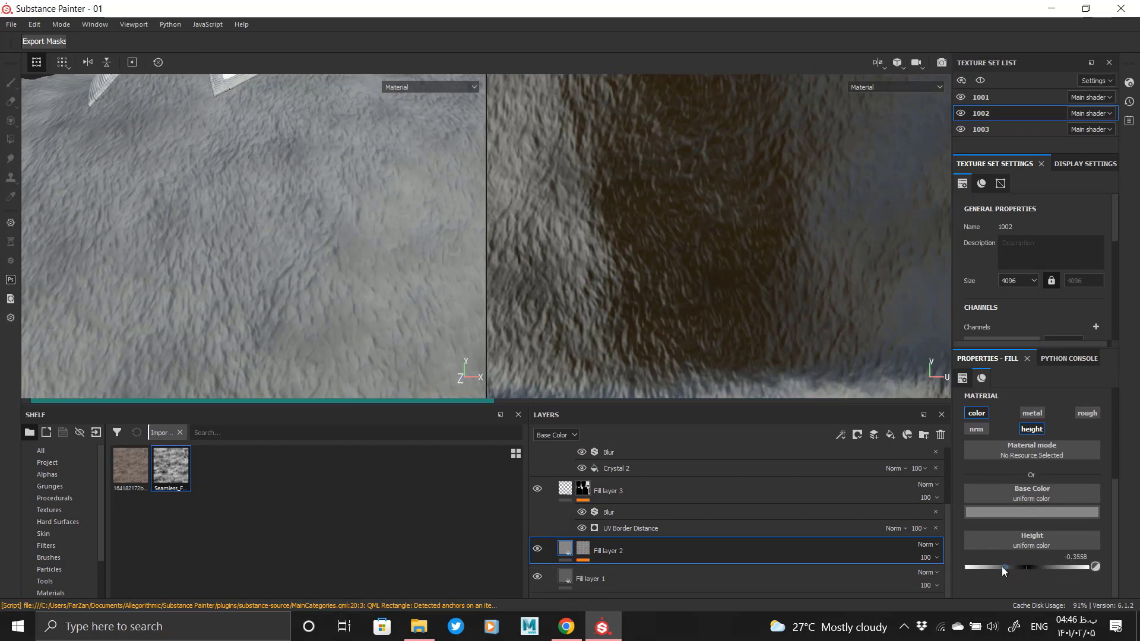
alt+right_drag(261, 237, 142, 240)
click(1005, 569)
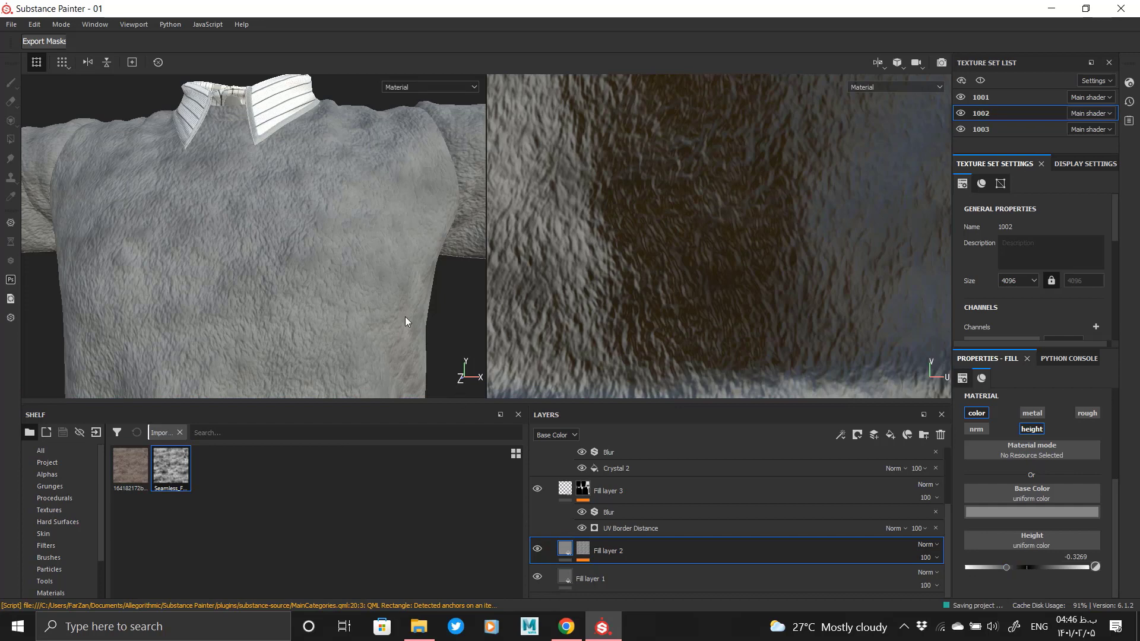
- Examine the sweater's fabric relief, collar area and sleeves close up and from a distance
alt+right_drag(280, 276, 265, 268)
alt+middle_drag(266, 269, 315, 291)
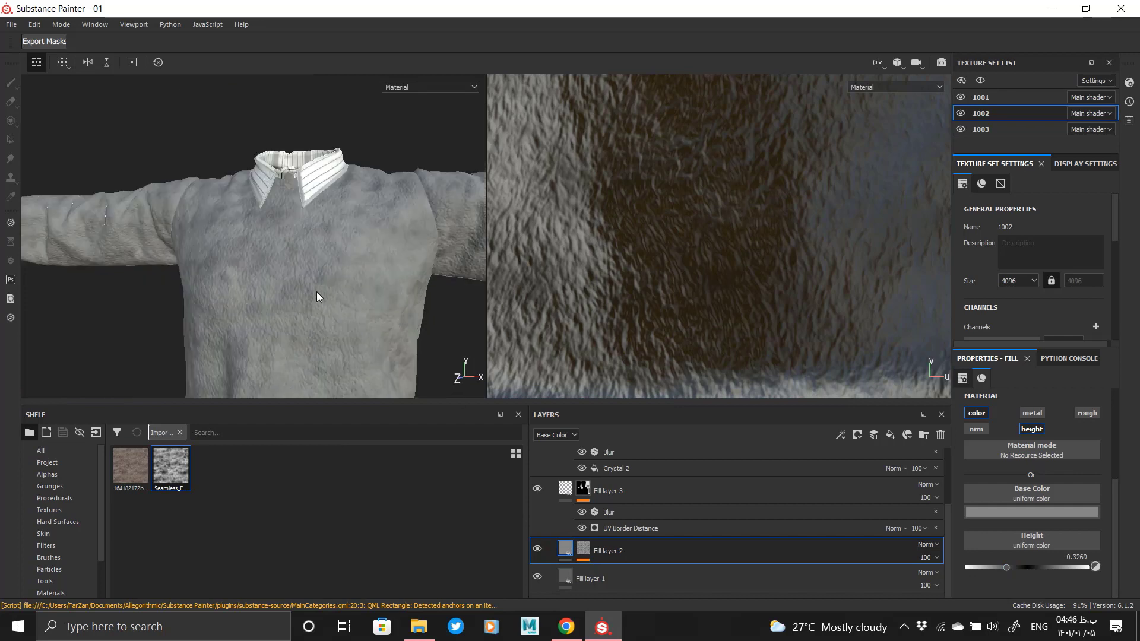
alt+drag(272, 340, 360, 292)
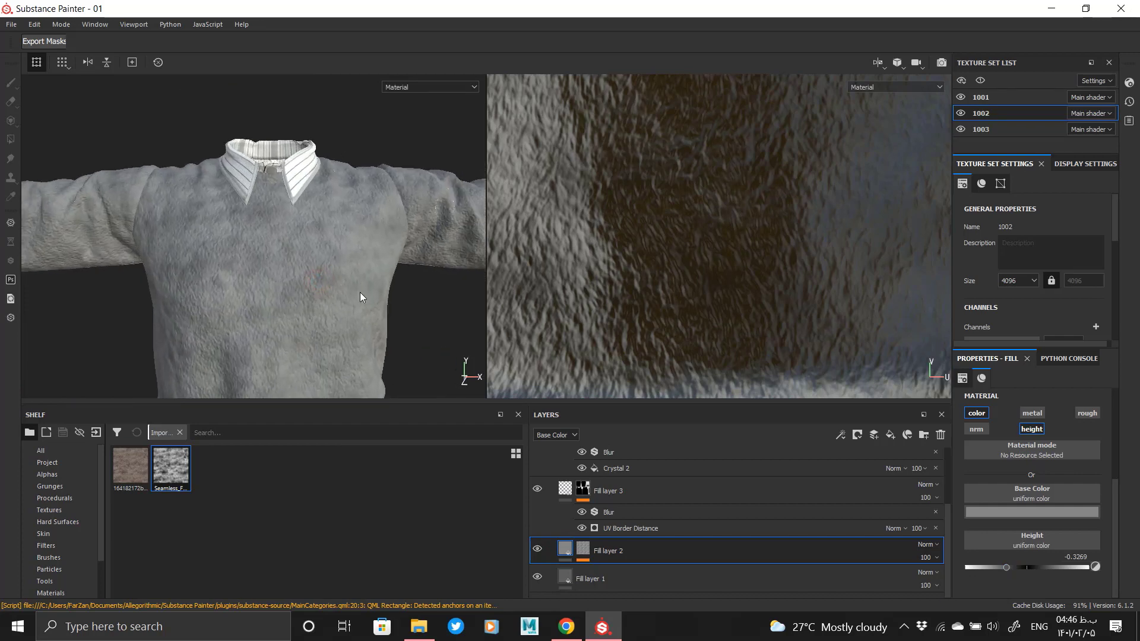
alt+right_drag(359, 292, 267, 285)
alt+middle_drag(267, 285, 262, 184)
alt+right_drag(262, 184, 287, 174)
alt+drag(287, 174, 338, 196)
alt+right_drag(309, 160, 338, 309)
shift+right_drag(296, 169, 332, 223)
alt+middle_drag(332, 213, 259, 221)
mouse_move(259, 221)
alt+mouse_down()
mouse_move(274, 222)
mouse_move(260, 208)
alt+mouse_up()
alt+middle_drag(260, 208, 236, 149)
alt+right_drag(235, 149, 246, 376)
scroll(356, 282, down, 5)
alt+drag(357, 282, 281, 257)
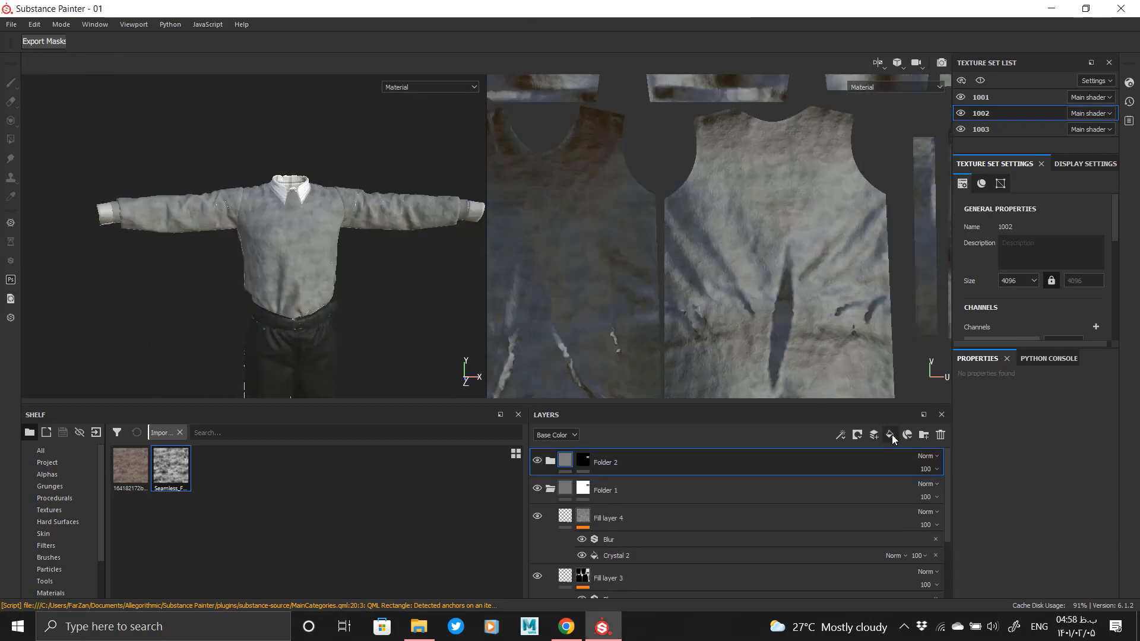
click(890, 435)
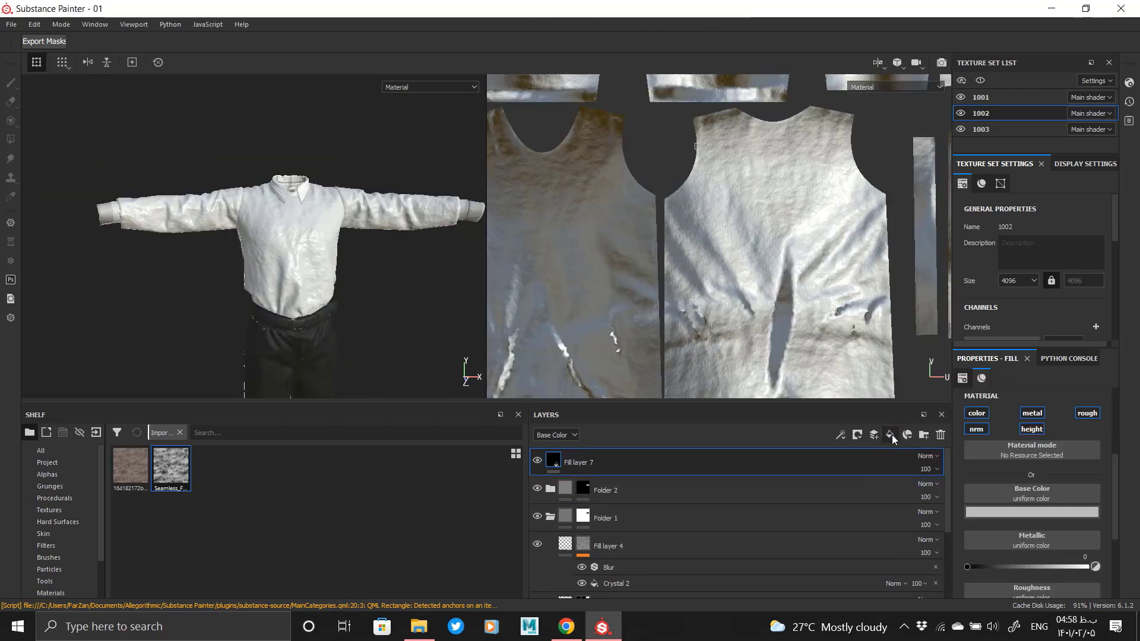
click(942, 435)
click(581, 462)
click(583, 488)
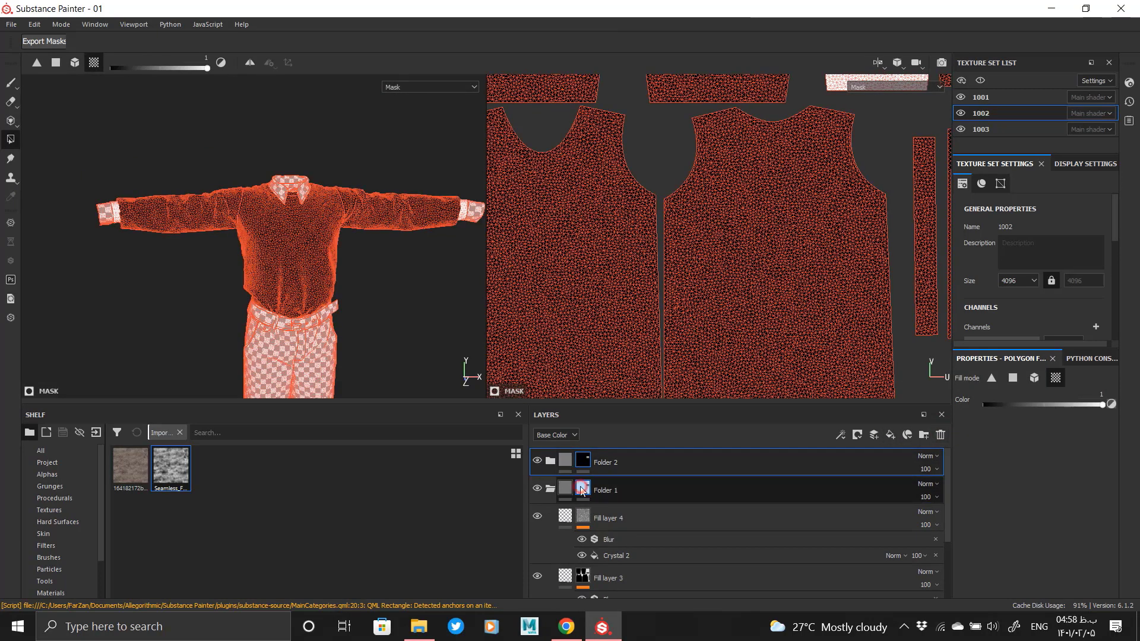
- Add a fill layer above Fill layer 4 inside Folder 1 and give it a mask containing a Fill effect
click(550, 488)
click(550, 488)
click(641, 516)
click(890, 435)
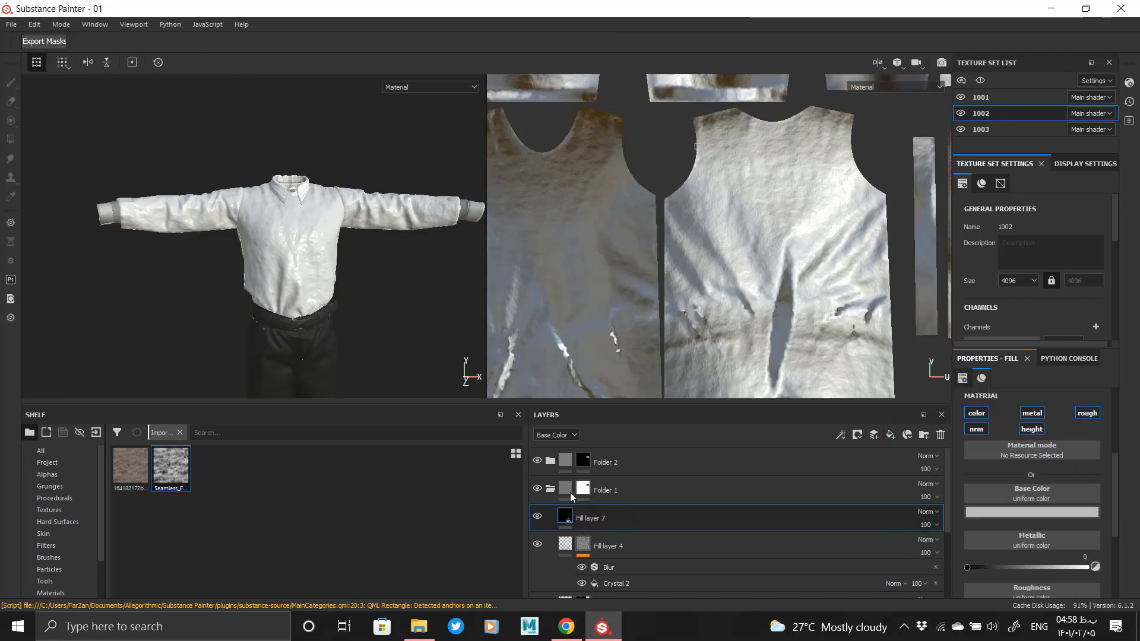
right_click(581, 517)
click(691, 161)
right_click(584, 517)
click(622, 424)
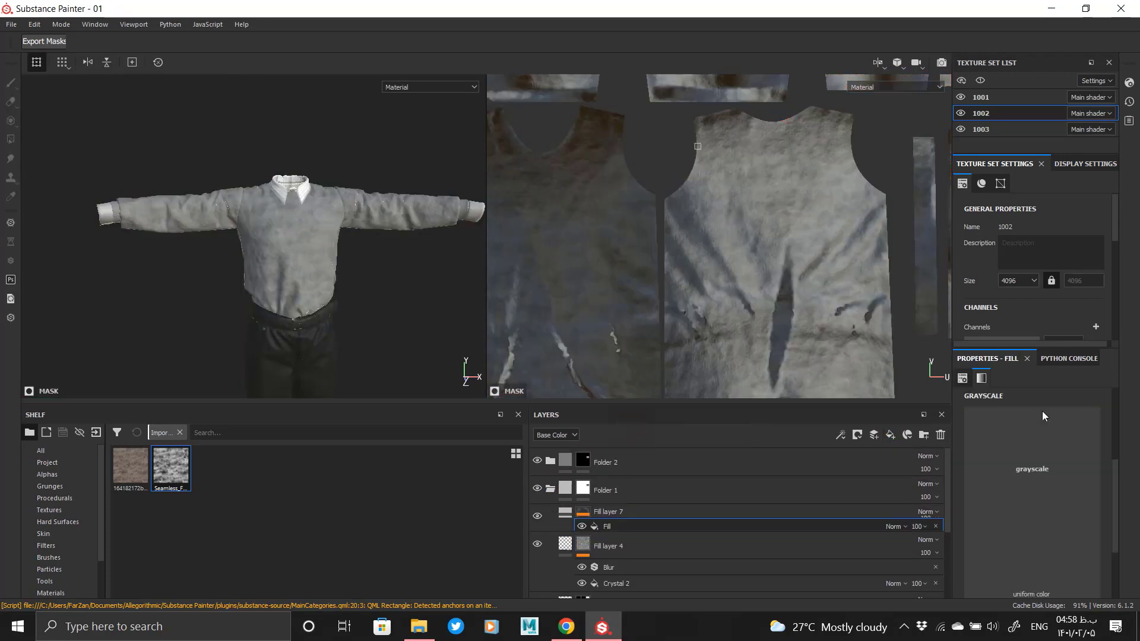
- Assign the Fabric Diagonal Thin procedural texture to the grayscale of the Fill effect in Fill layer 7's mask
click(1043, 415)
text(str)
key(BackSpace)
key(BackSpace)
key(BackSpace)
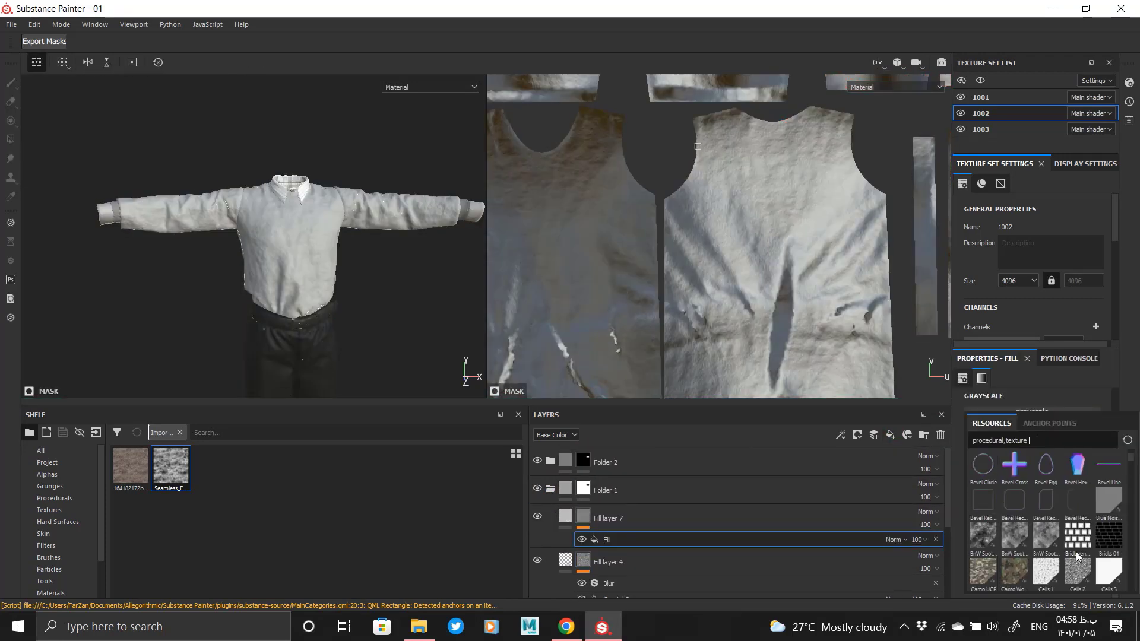
scroll(1075, 546, down, 6)
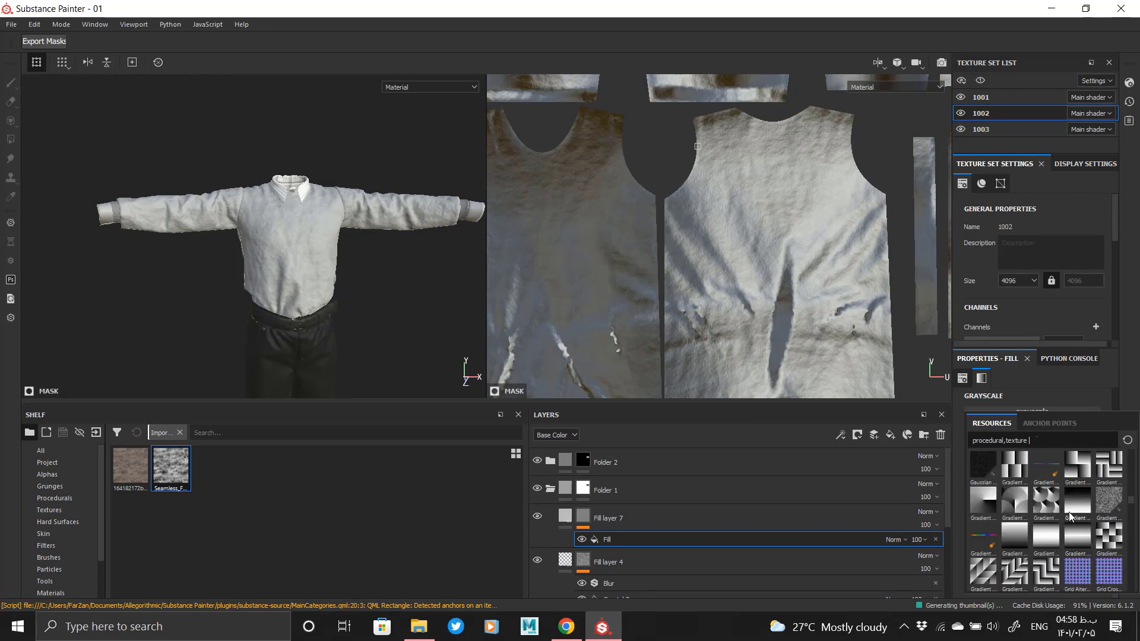
scroll(1048, 512, down, 3)
scroll(1048, 512, down, 5)
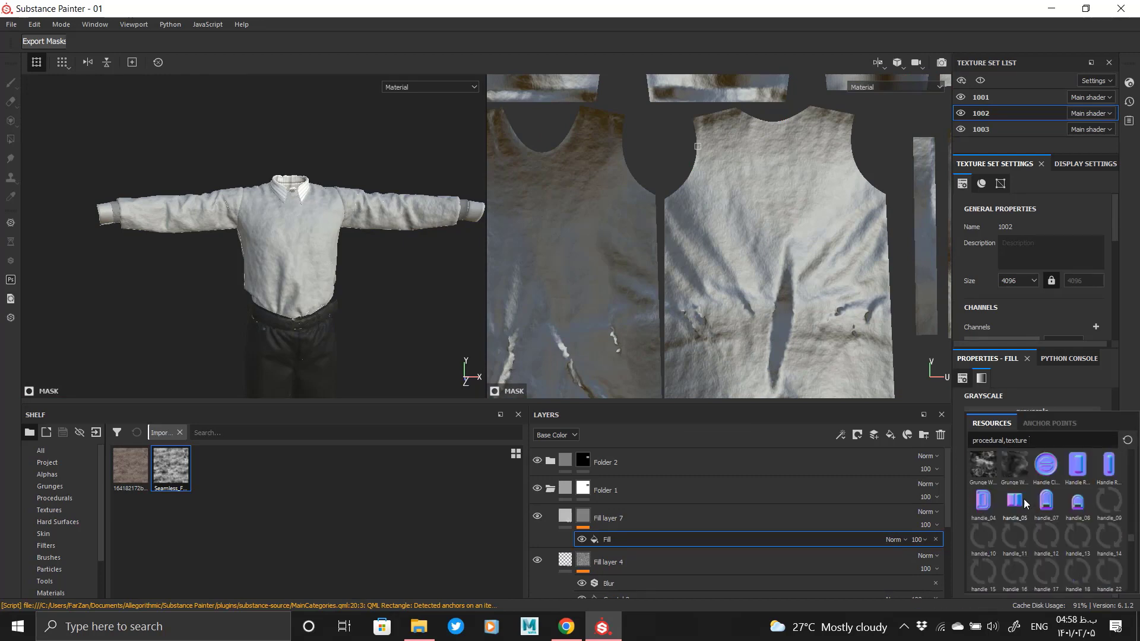
scroll(1031, 500, down, 3)
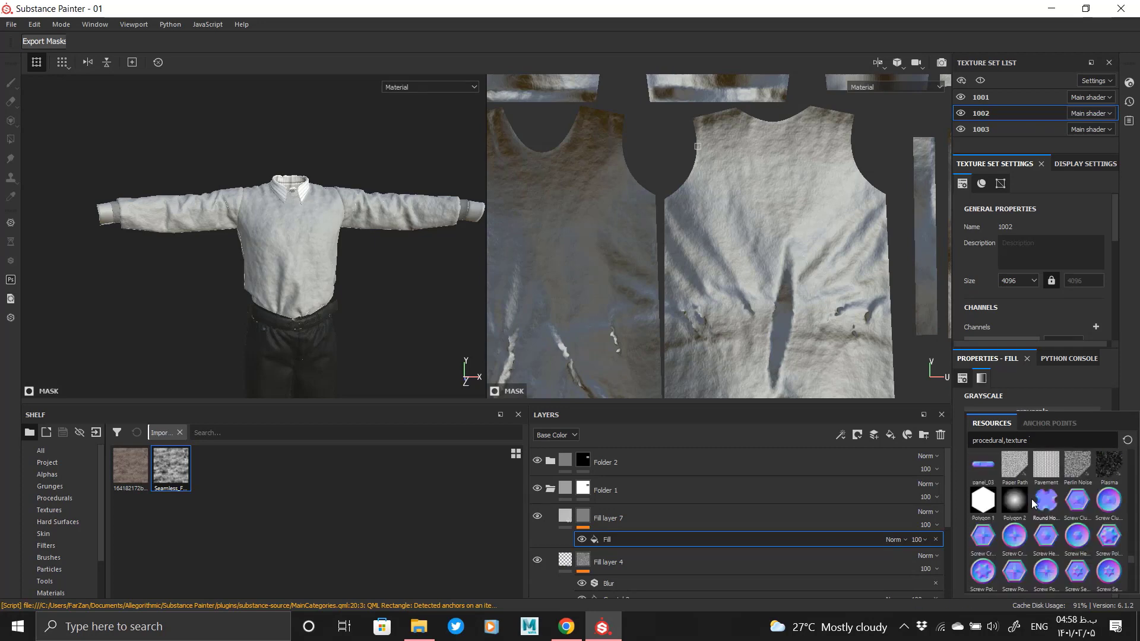
scroll(1031, 498, down, 10)
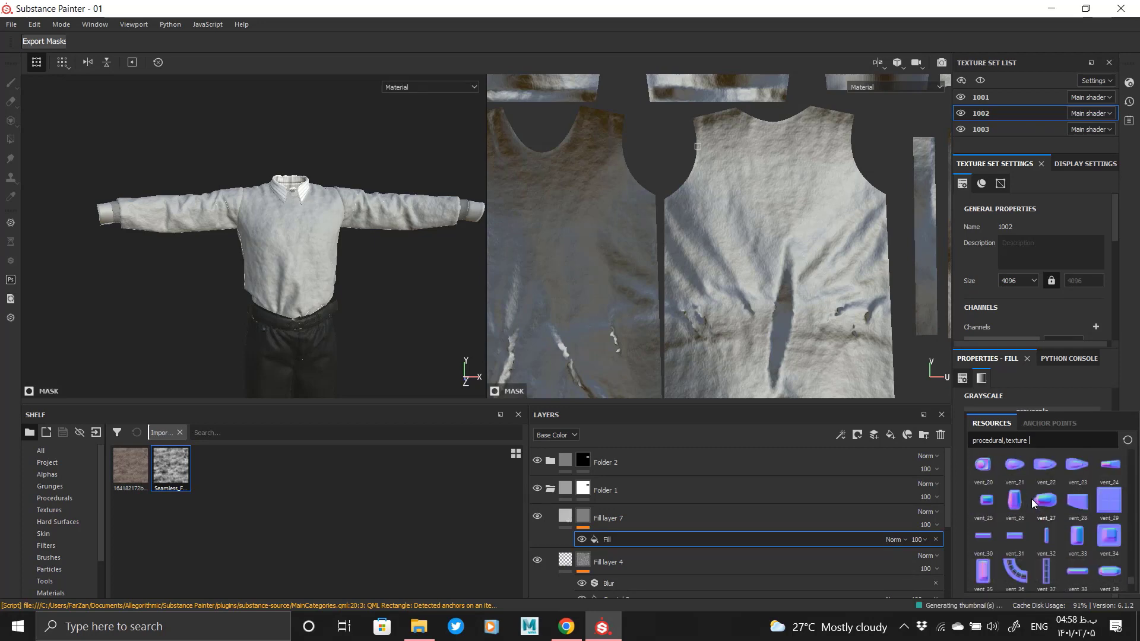
scroll(1031, 498, up, 12)
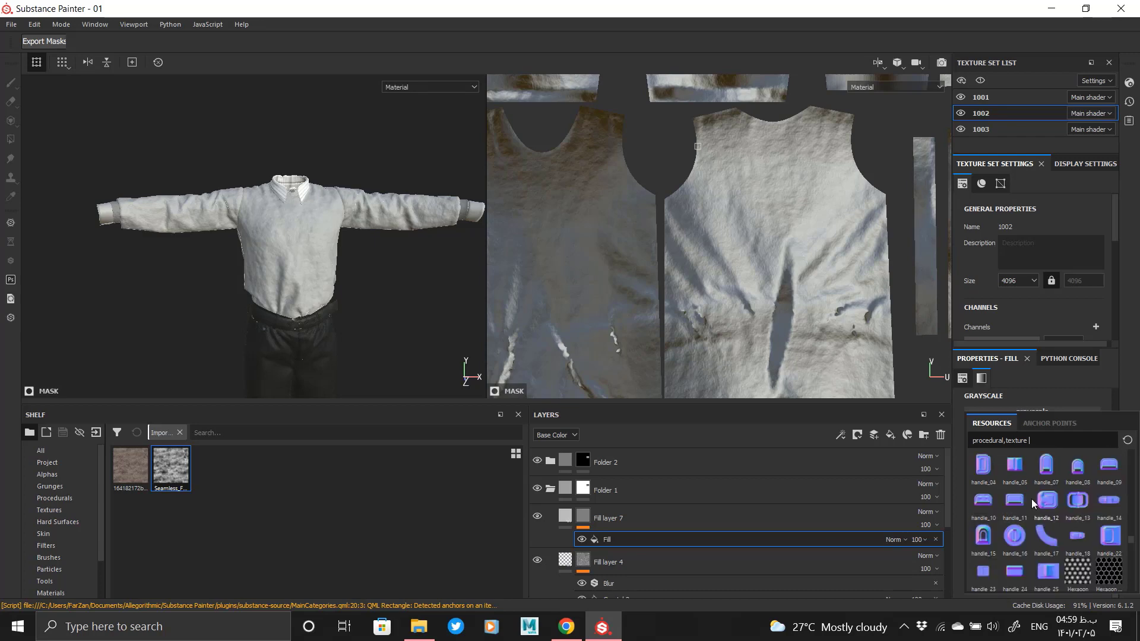
scroll(1029, 505, up, 4)
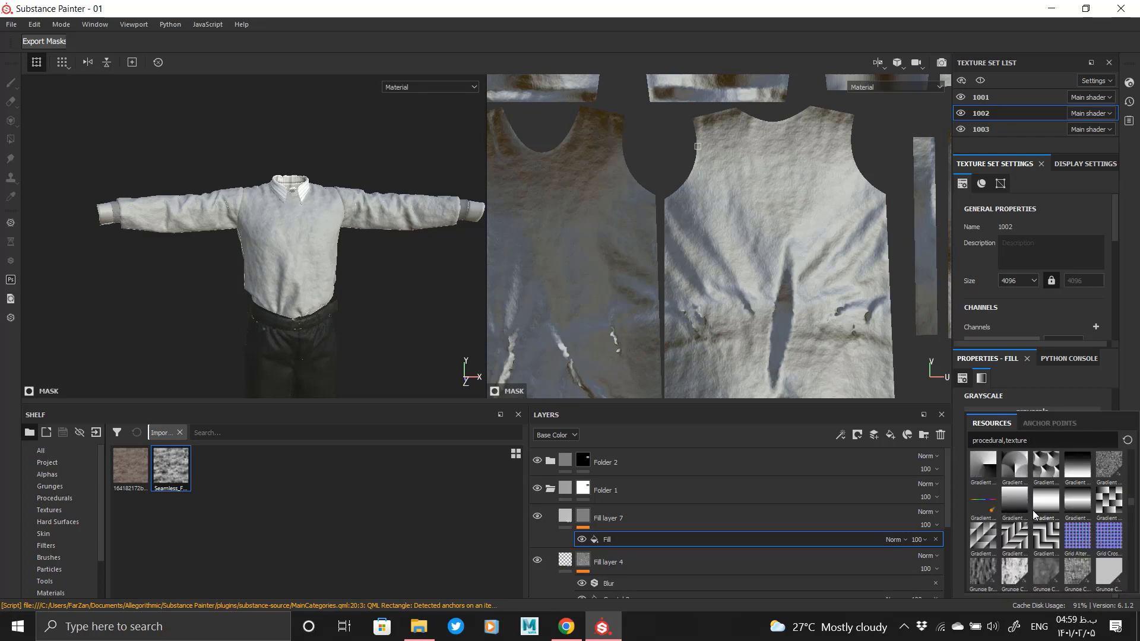
scroll(1033, 531, up, 3)
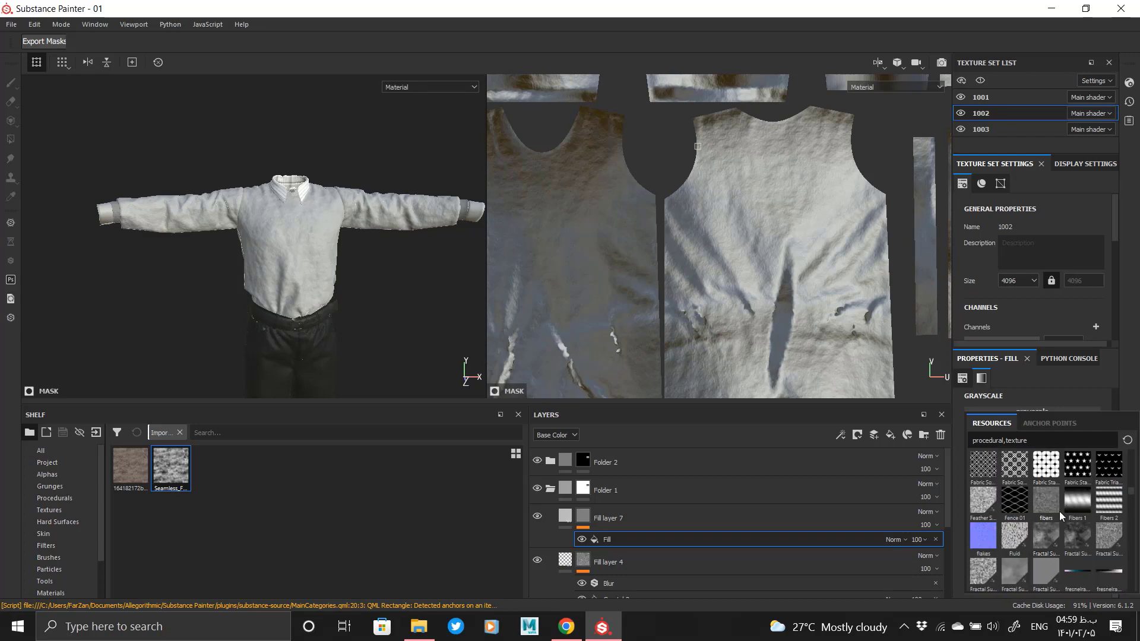
scroll(1060, 514, up, 3)
mouse_move(1046, 538)
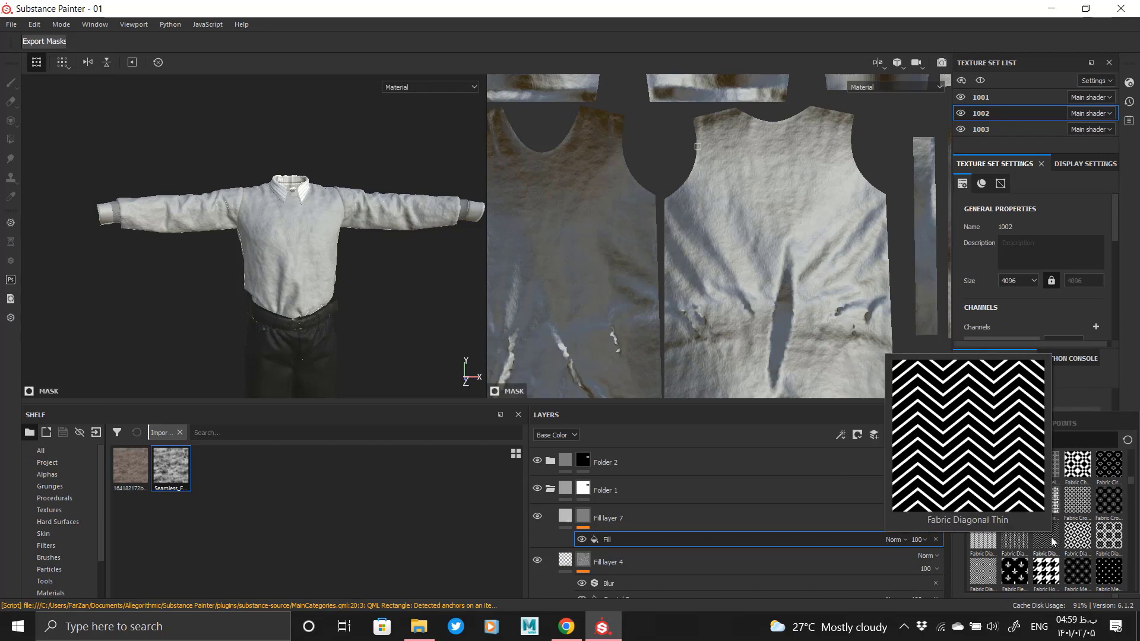
click(1046, 537)
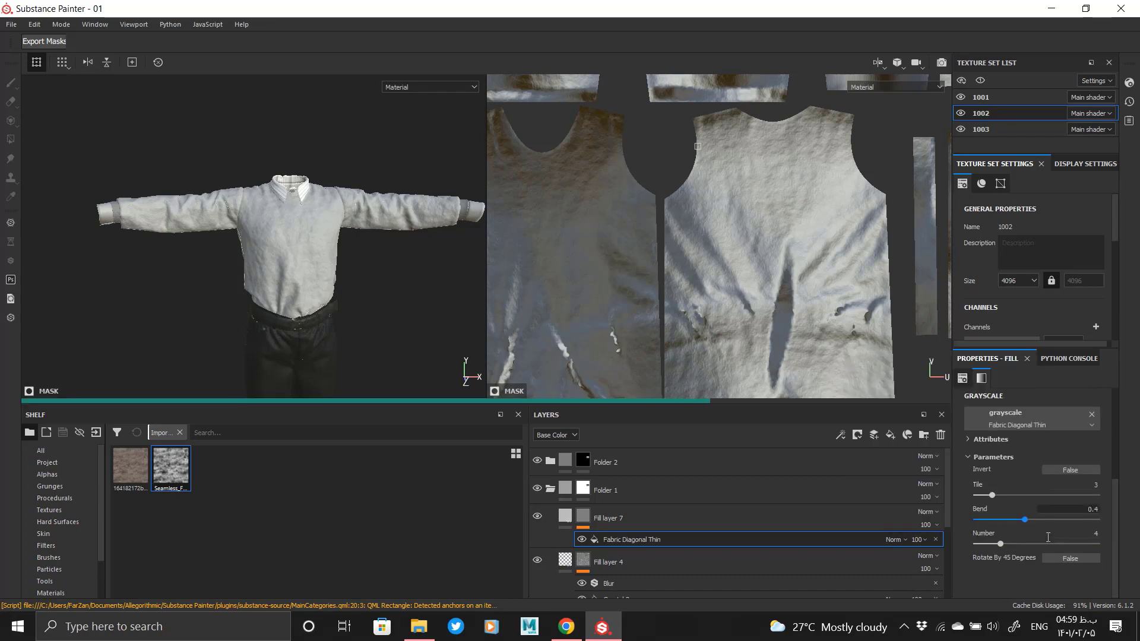
- Set the Fabric Diagonal Thin pattern's tile to 7 and its bend to 0.22
alt+drag(301, 315, 292, 283)
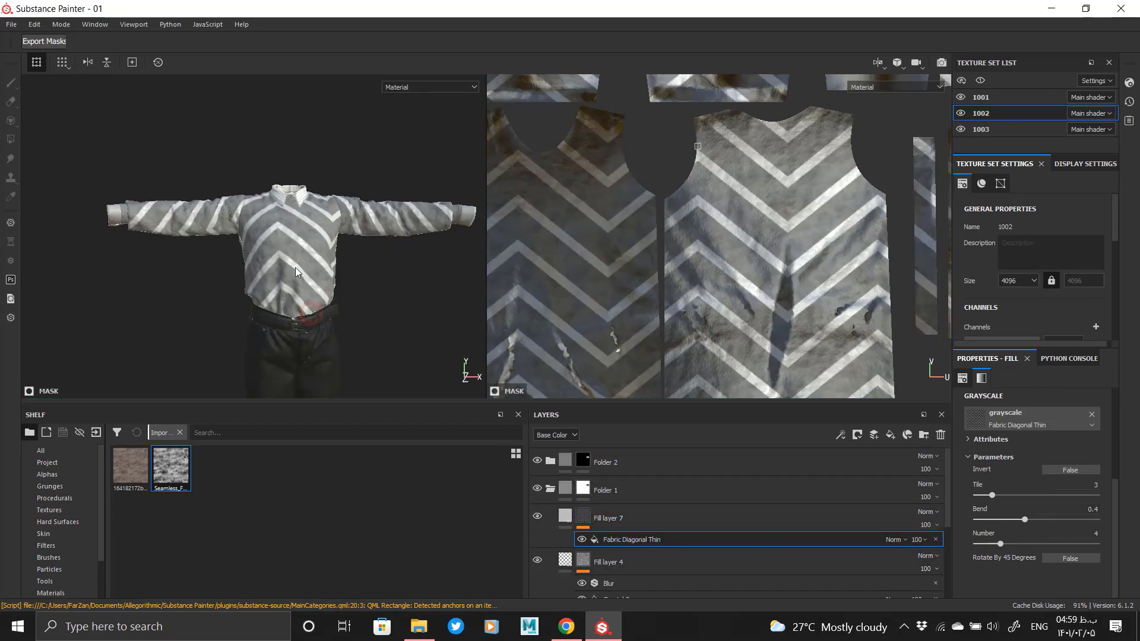
alt+right_drag(280, 198, 332, 391)
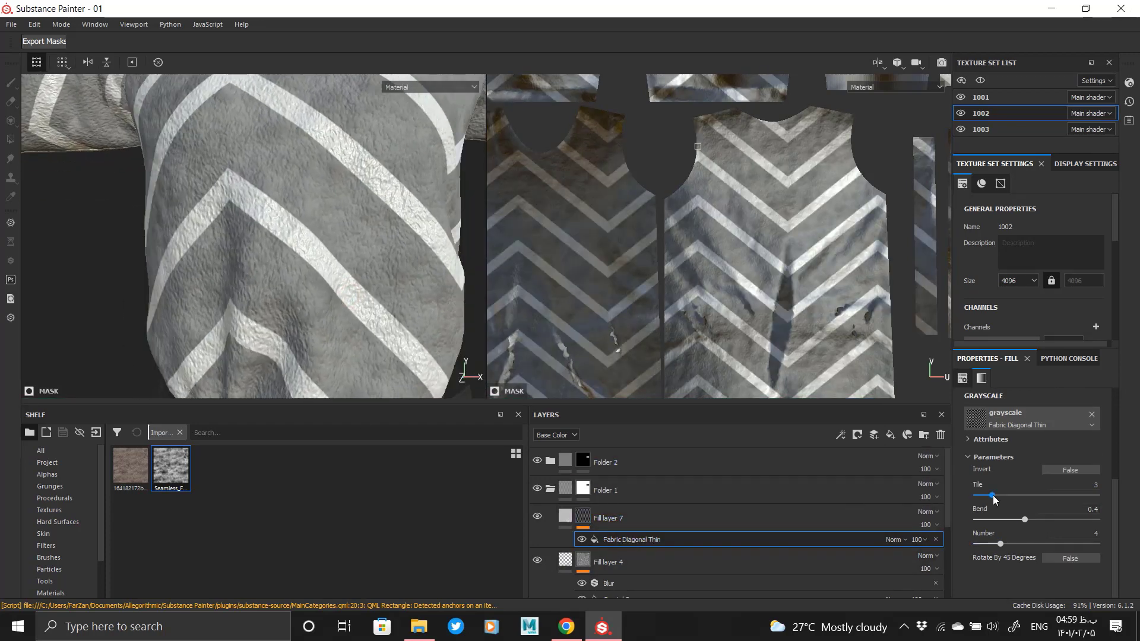
drag(993, 496, 1024, 496)
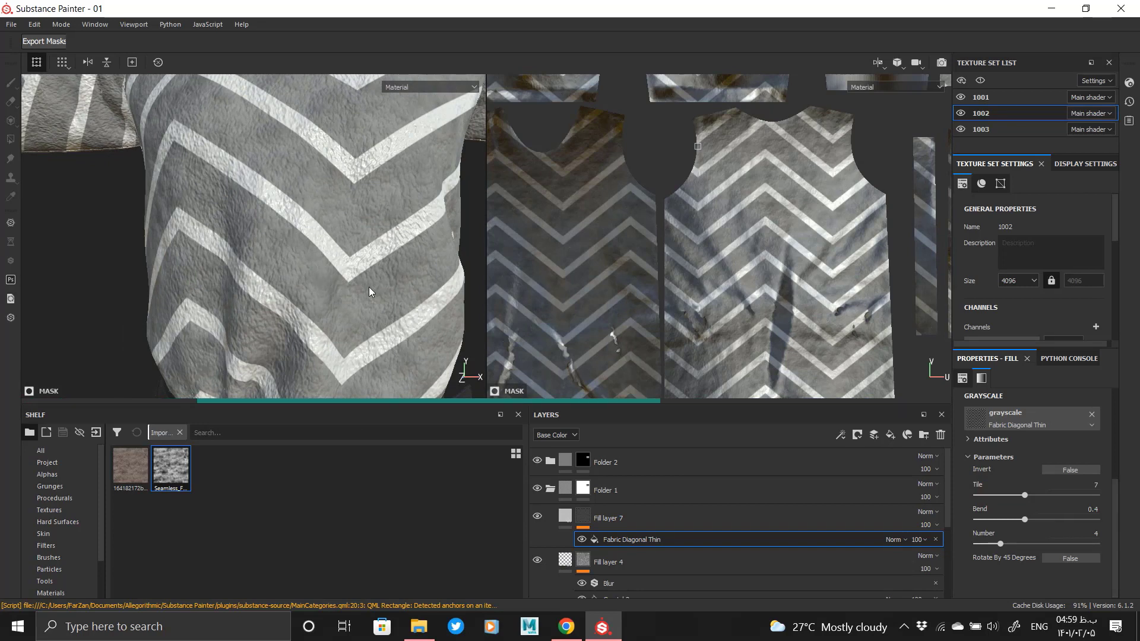
alt+right_drag(370, 298, 367, 229)
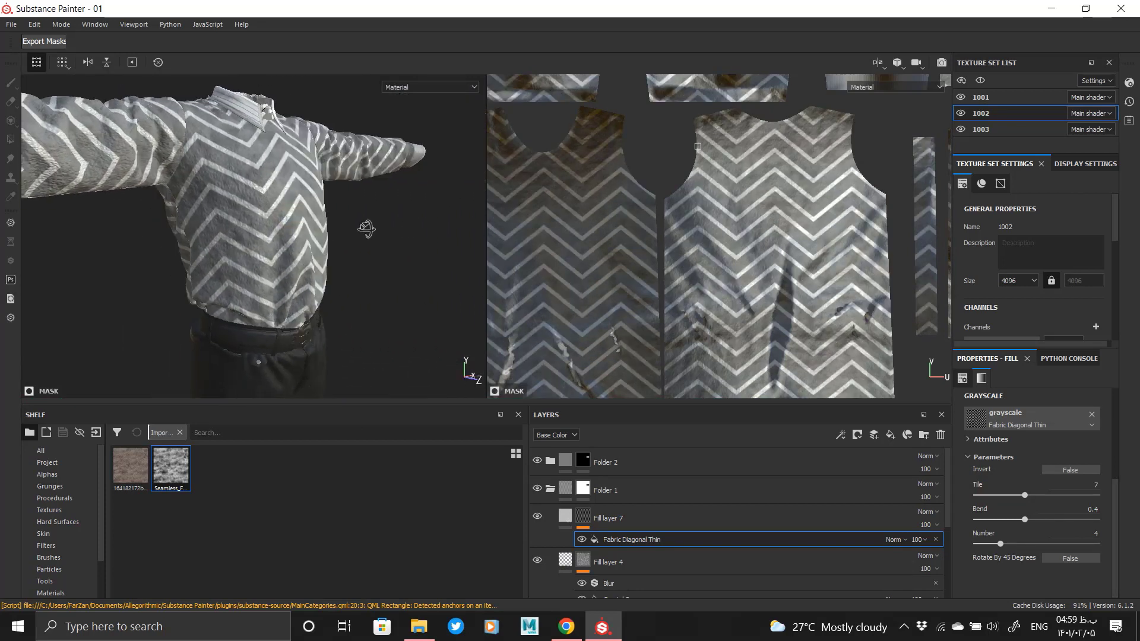
alt+drag(366, 228, 326, 227)
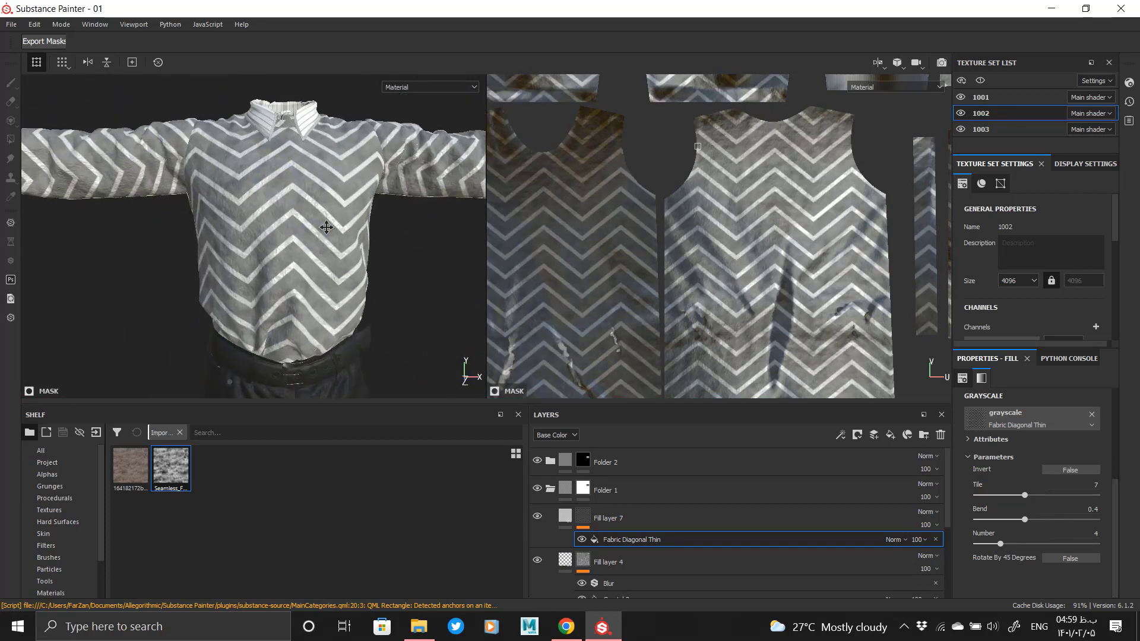
alt+middle_drag(326, 227, 326, 200)
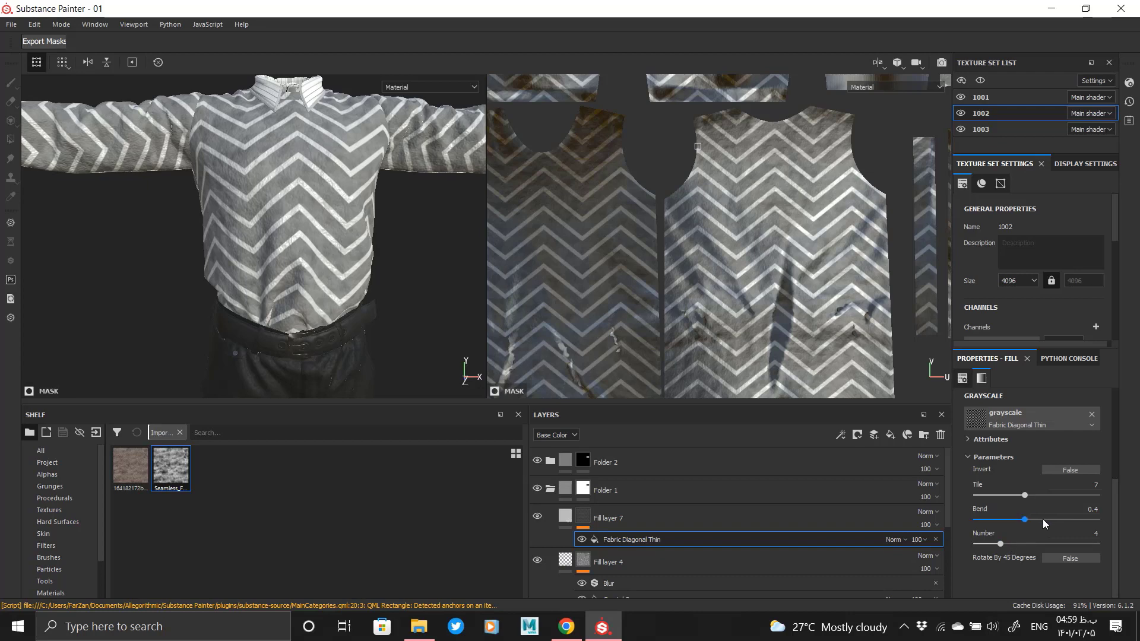
drag(1042, 519, 1002, 519)
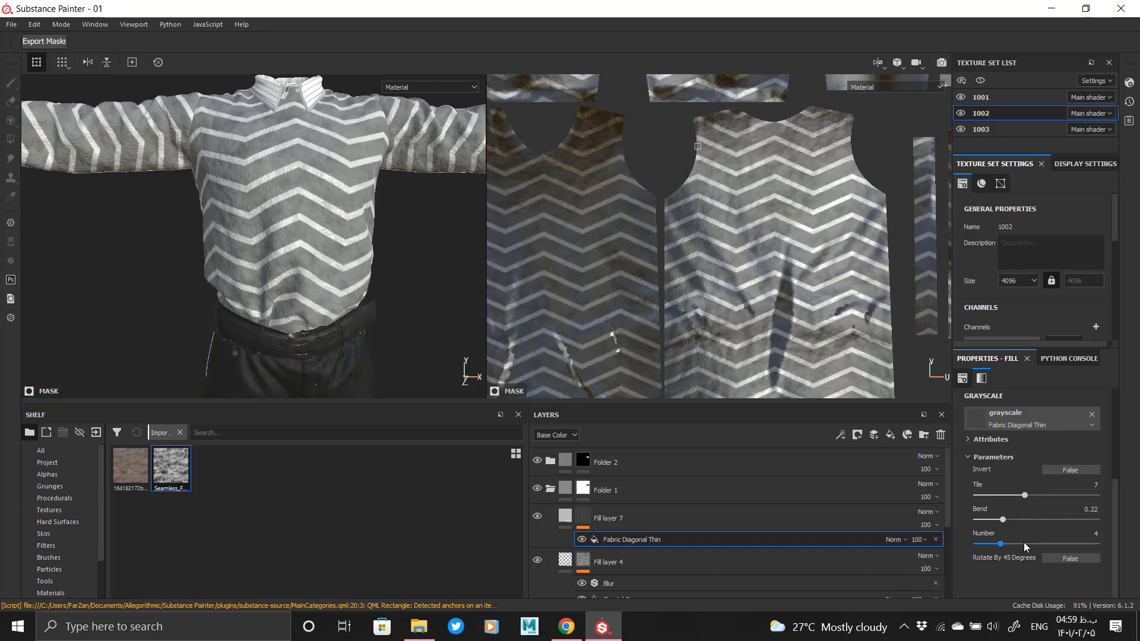
- Change Fill layer 7's base color to dark gray so the zigzag stripes contrast with the sweater
scroll(432, 282, down, 3)
alt+drag(318, 290, 332, 308)
click(565, 517)
click(1047, 512)
drag(1120, 451, 1126, 470)
- Keep only the color and height channels on for Fill layer 7 and set its height to about 0.173
scroll(371, 314, up, 3)
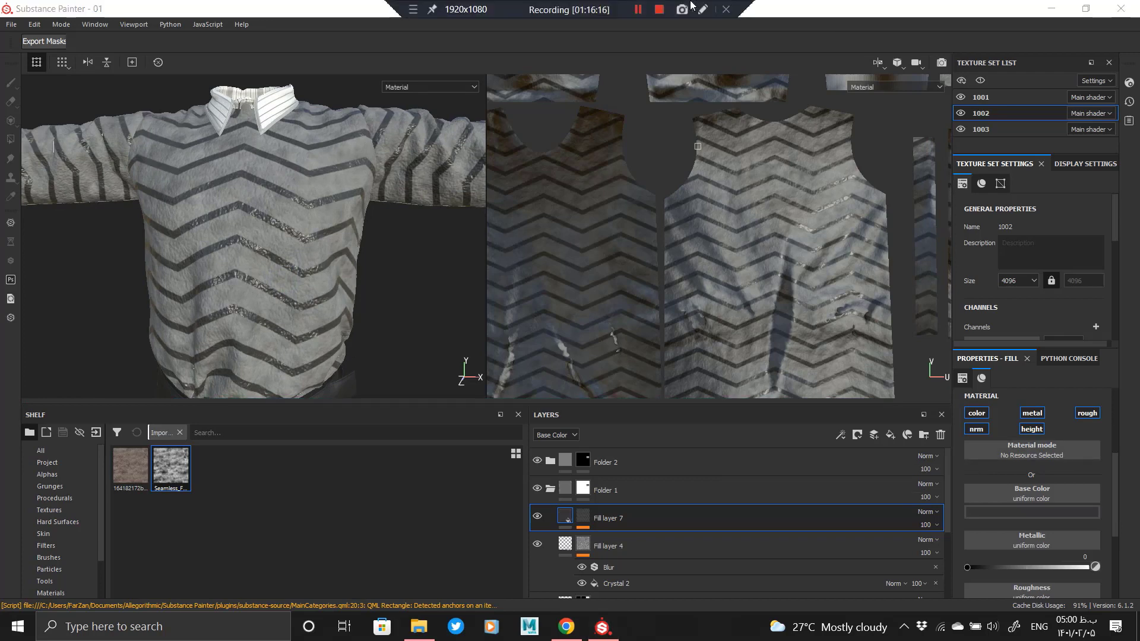
scroll(297, 224, up, 3)
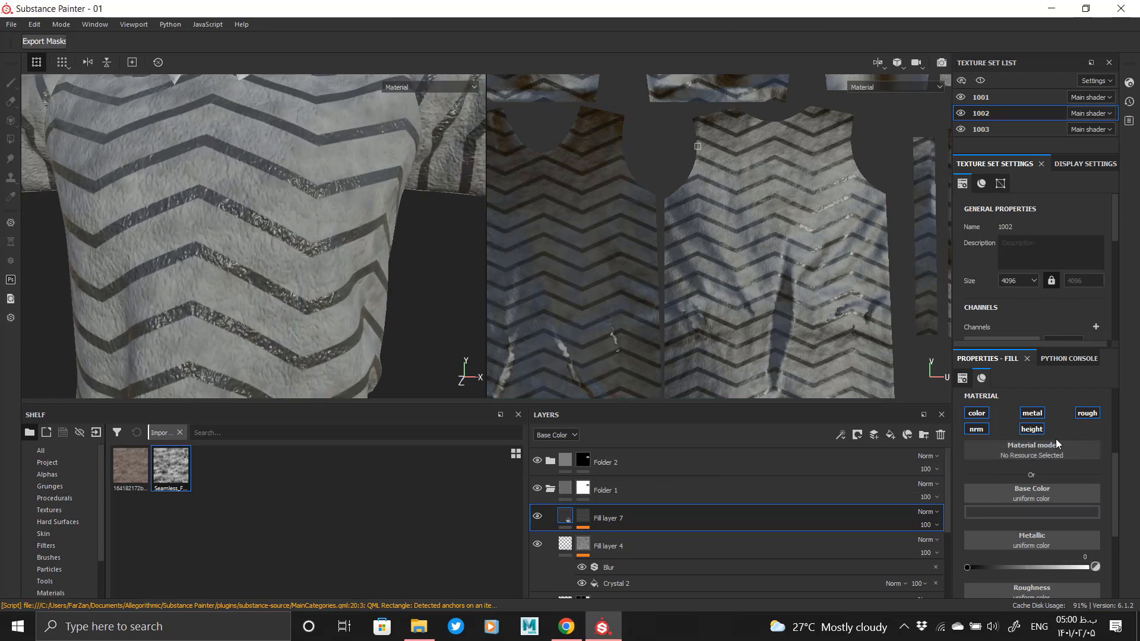
click(1032, 413)
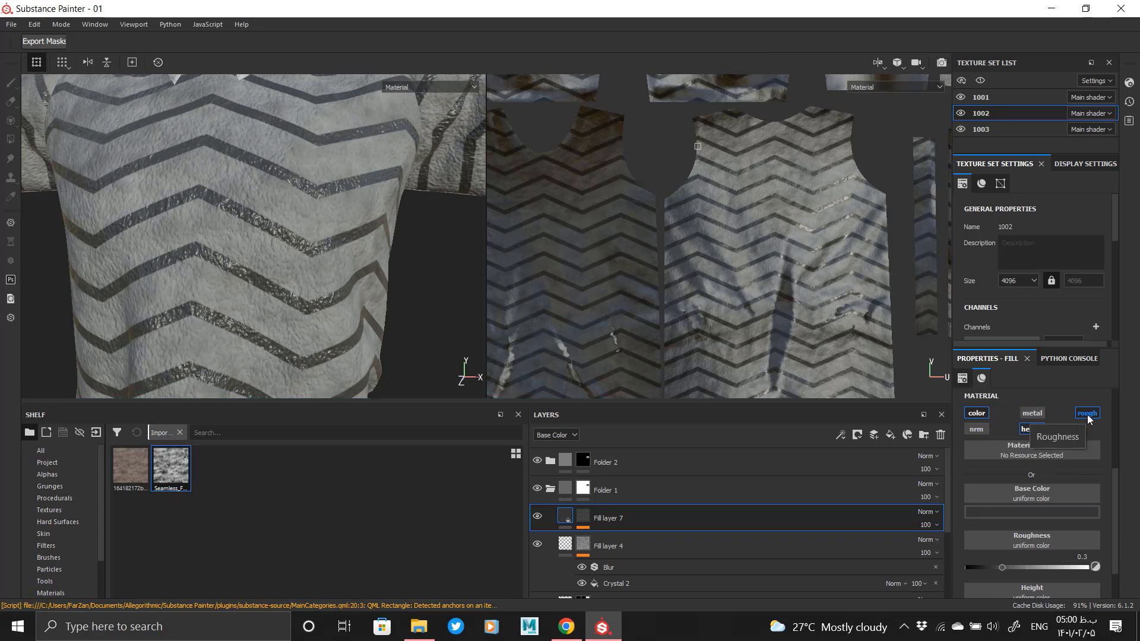
click(1087, 414)
click(1038, 567)
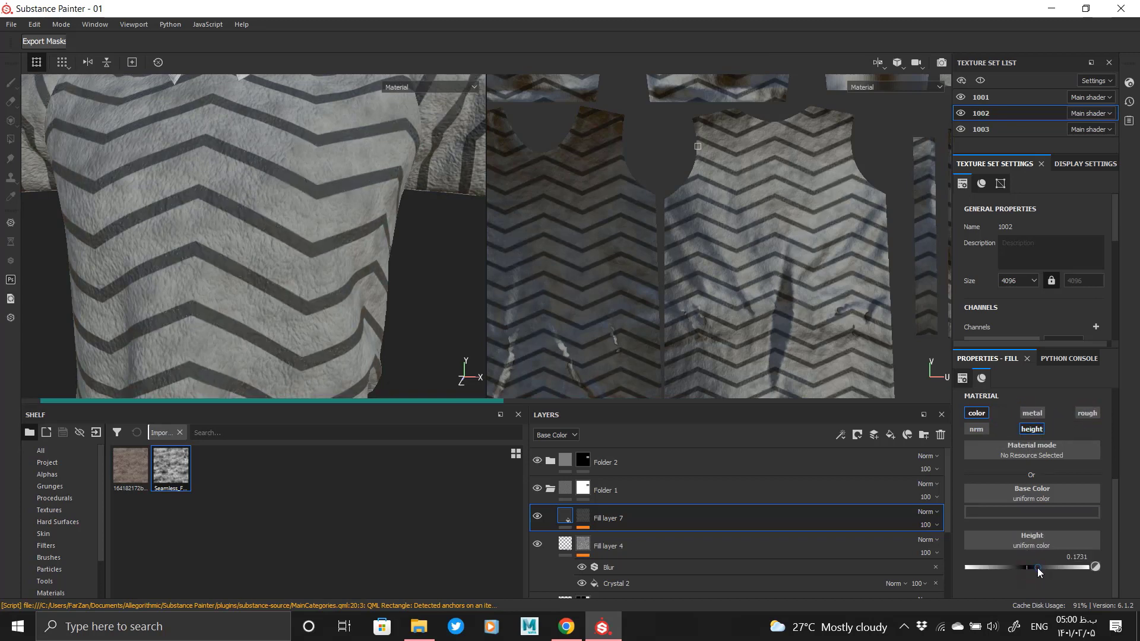
- Add a Blur filter above the Fabric Diagonal Thin fill in Fill layer 7's mask, and reselect the layer's material
click(584, 525)
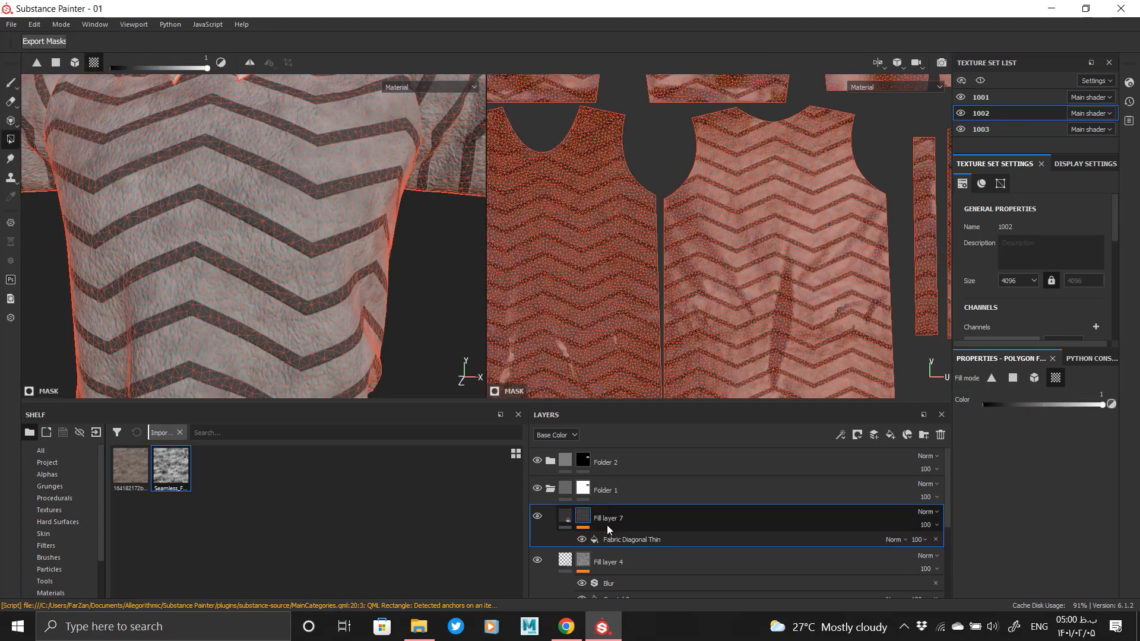
right_click(620, 536)
click(664, 473)
click(1050, 404)
click(1080, 443)
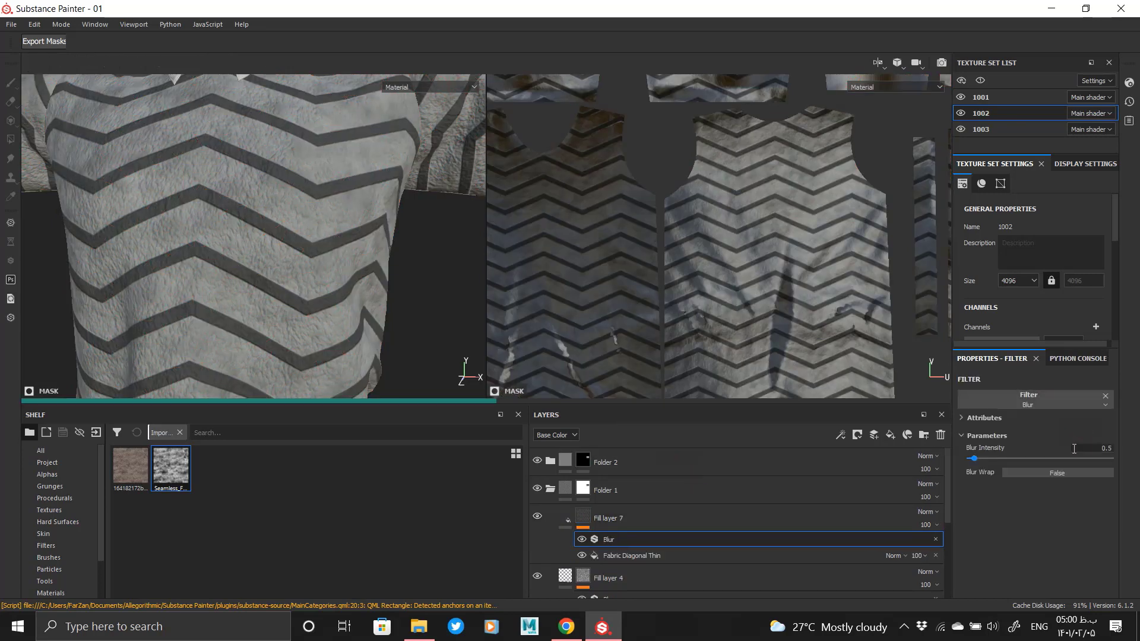
click(617, 518)
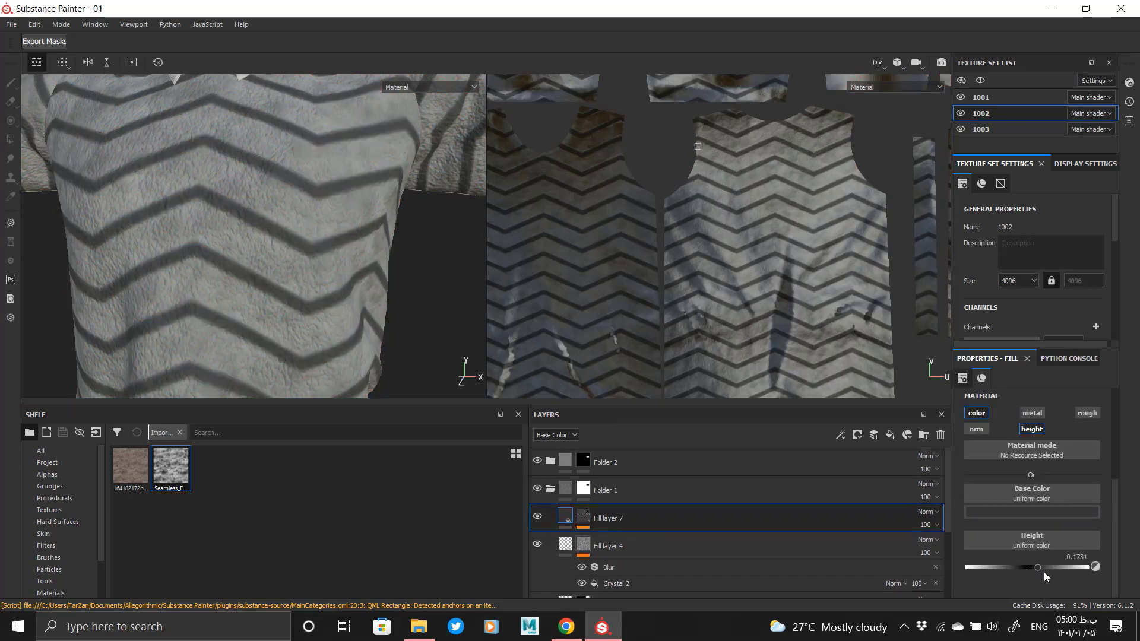
- Raise Fill layer 7's height to about 0.404 and check the stripes on the sweater
drag(1051, 567, 1051, 567)
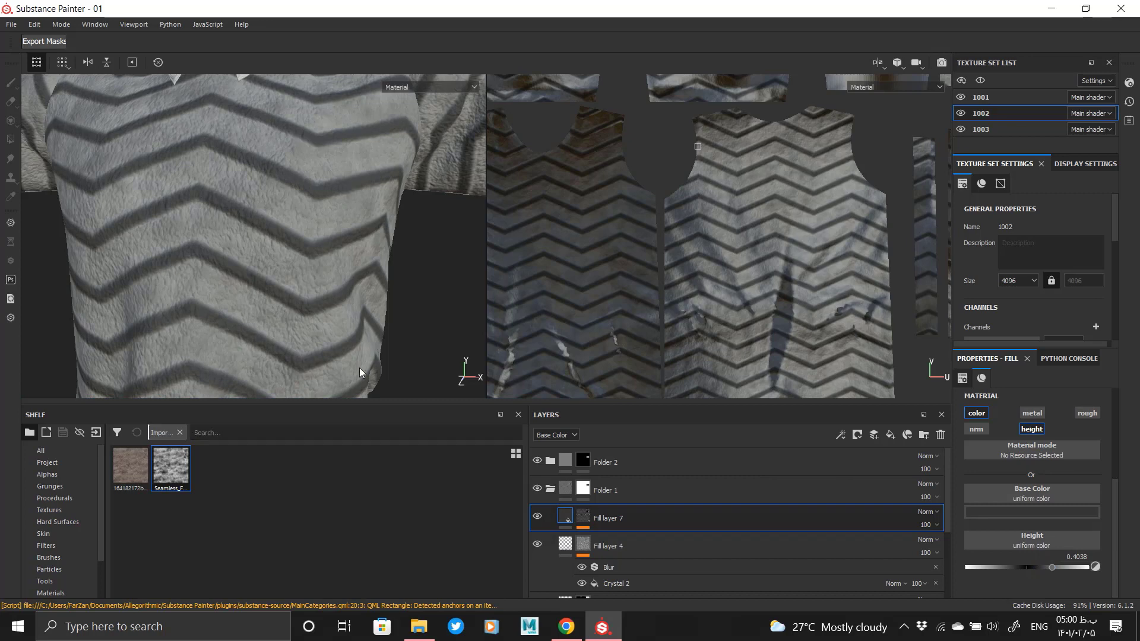
scroll(358, 368, down, 3)
mouse_move(235, 252)
alt+mouse_down()
mouse_move(275, 274)
mouse_move(231, 263)
alt+mouse_up()
scroll(229, 263, down, 3)
scroll(327, 283, up, 3)
alt+drag(330, 285, 309, 292)
scroll(315, 292, up, 4)
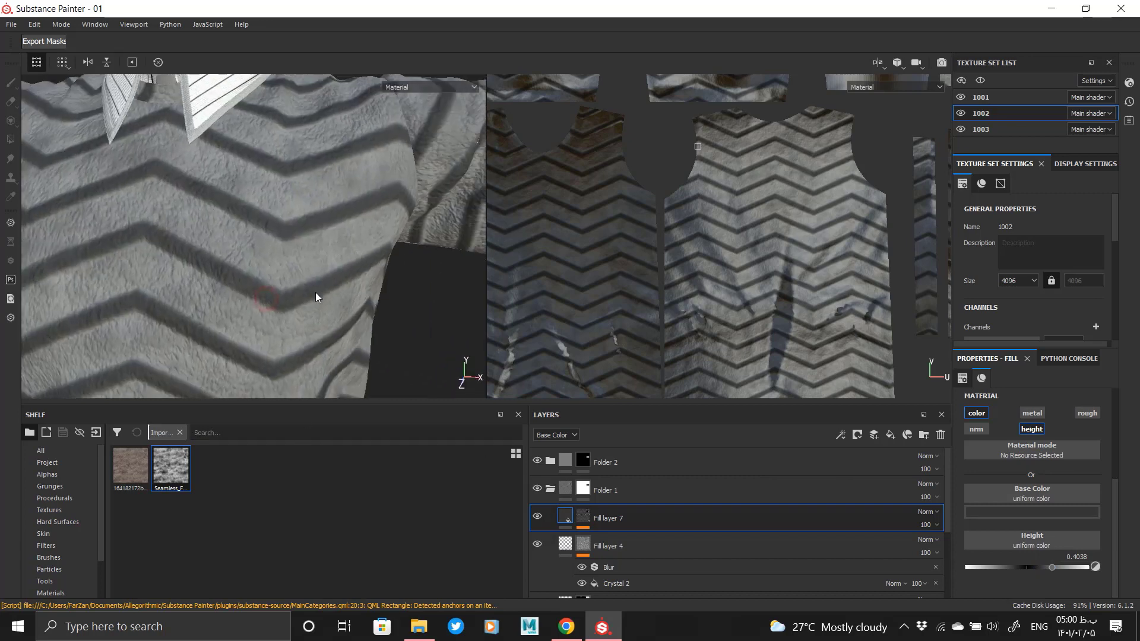
scroll(237, 225, down, 5)
scroll(268, 242, down, 2)
alt+drag(268, 242, 285, 301)
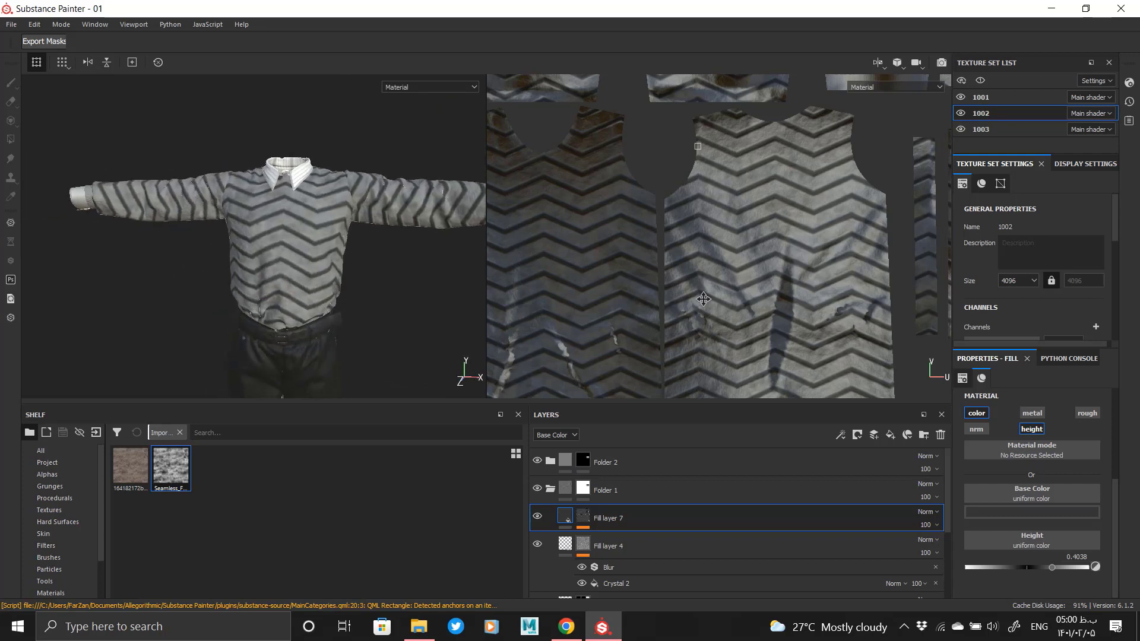
- Add a Paint effect above the Blur filter in Fill layer 7's mask
scroll(754, 299, down, 4)
scroll(732, 246, up, 4)
scroll(712, 267, down, 2)
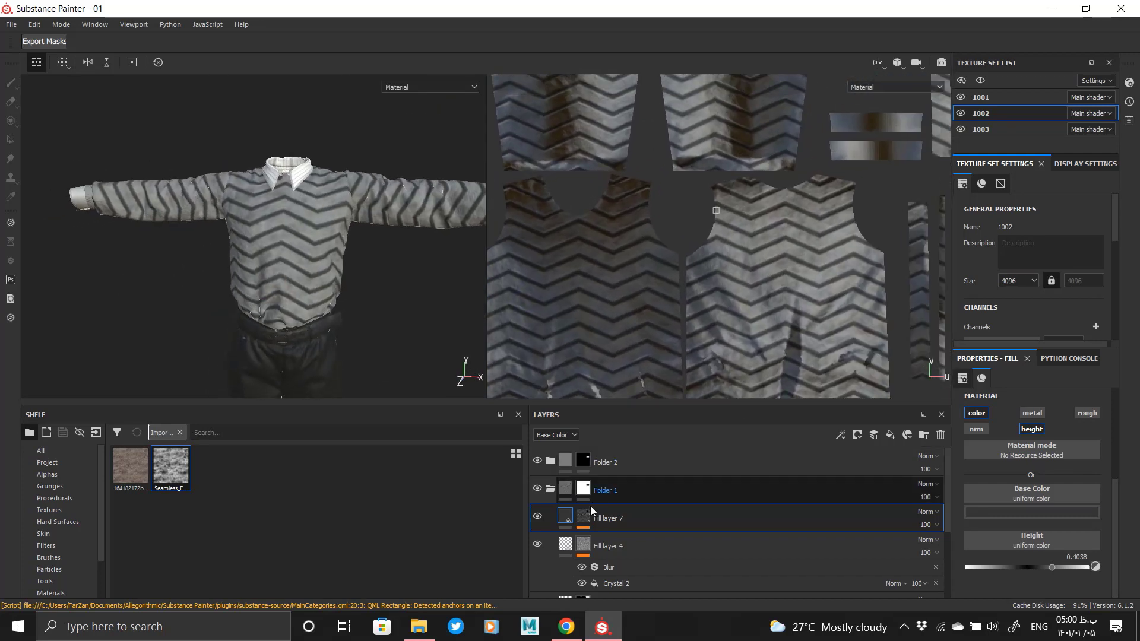
click(584, 516)
right_click(587, 520)
click(645, 406)
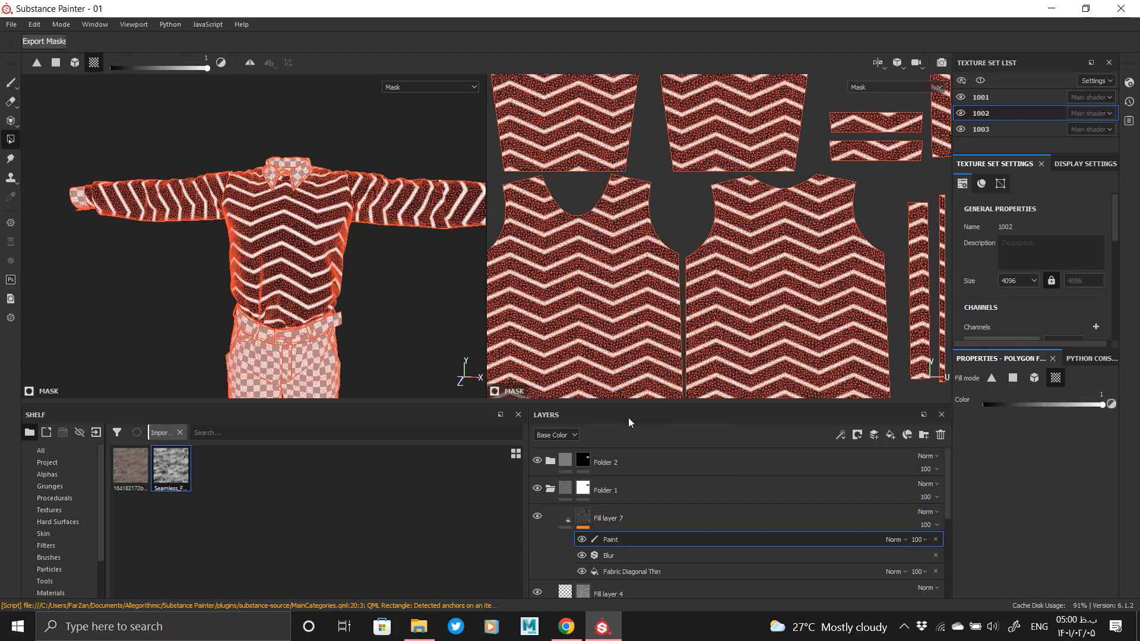
- Erase the zigzag stripes from both sleeves with a polygon fill value of 0, and change the fill mode to triangles
scroll(693, 278, up, 3)
scroll(693, 278, down, 2)
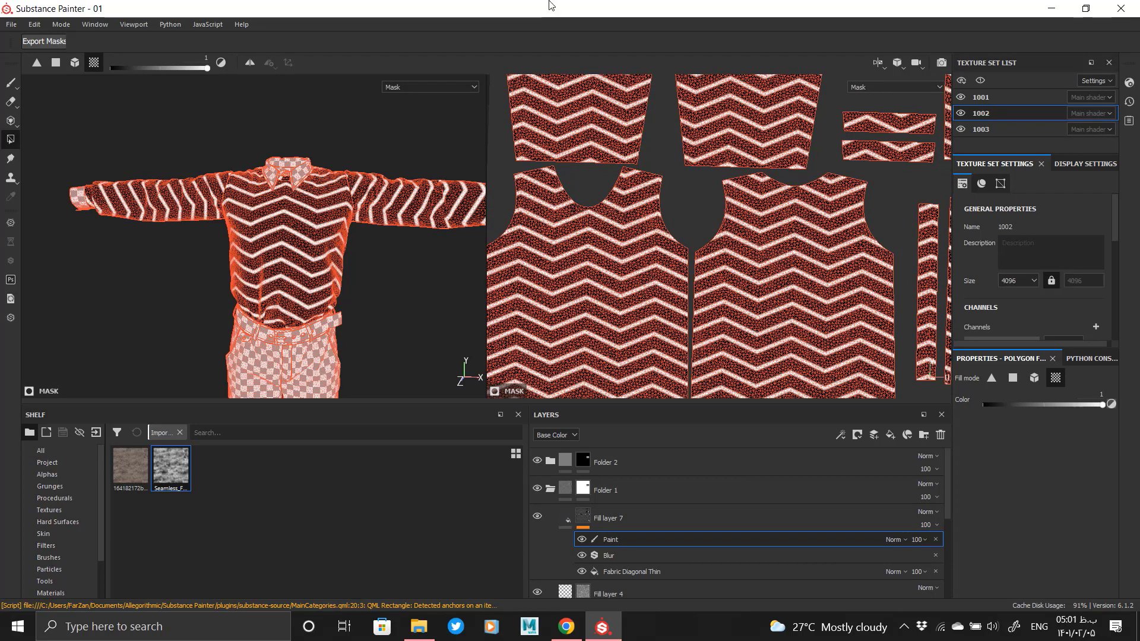
alt+drag(332, 248, 374, 317)
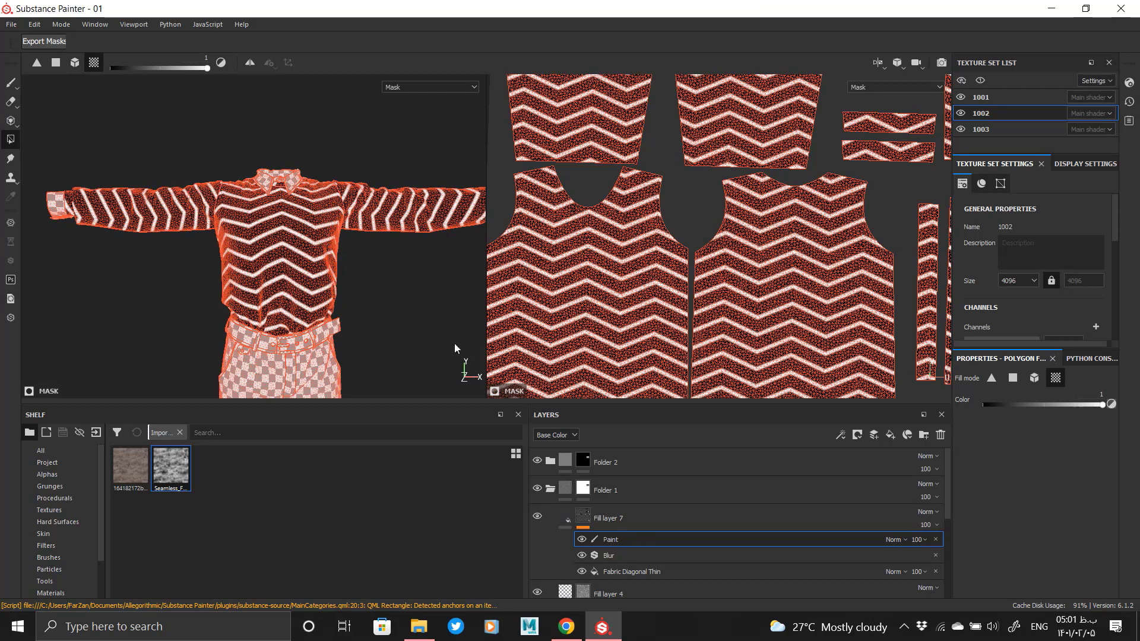
click(983, 406)
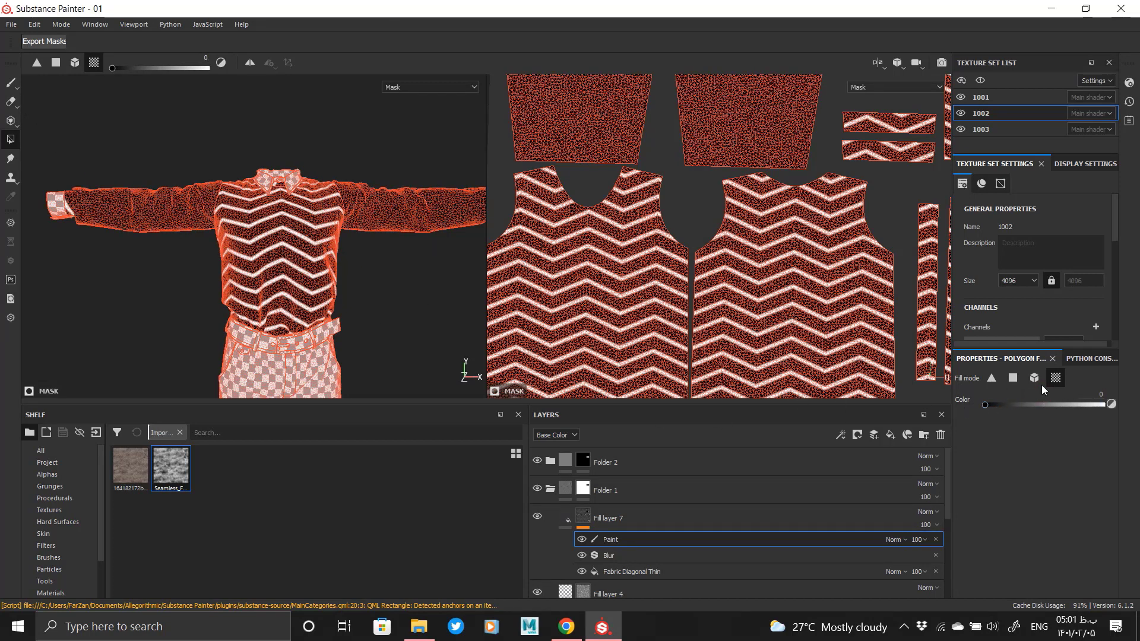
click(991, 381)
- Try to erase the zigzag stripes from the upper half of the sweater's front and back pieces
alt+middle_drag(664, 217, 690, 222)
scroll(690, 223, down, 2)
drag(551, 162, 870, 286)
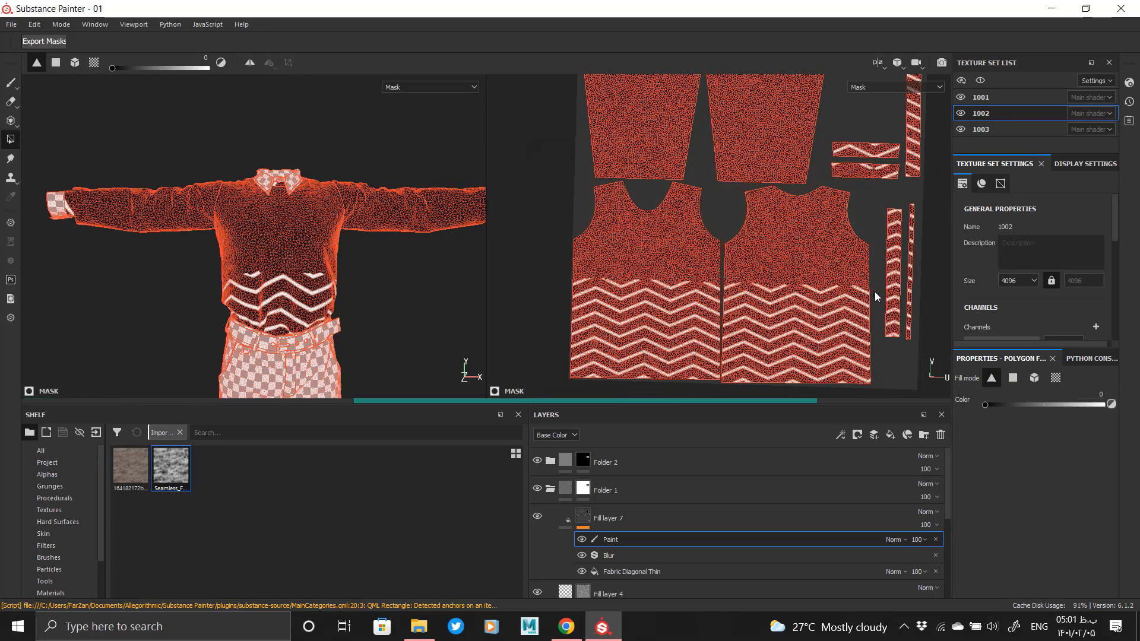
key(ctrl+z)
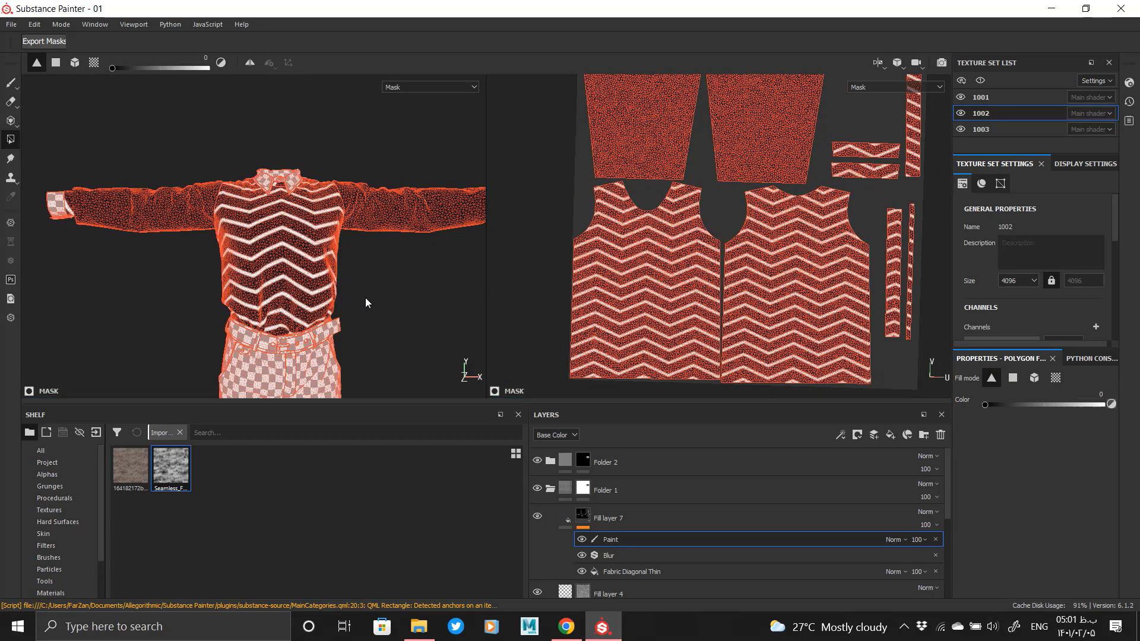
- Erase the zigzag stripes and their leftover fragments from the lower part of the sweater's front and back pieces
alt+middle_drag(698, 300, 699, 291)
mouse_move(563, 350)
mouse_down()
mouse_move(870, 294)
mouse_move(874, 303)
mouse_move(871, 274)
mouse_up()
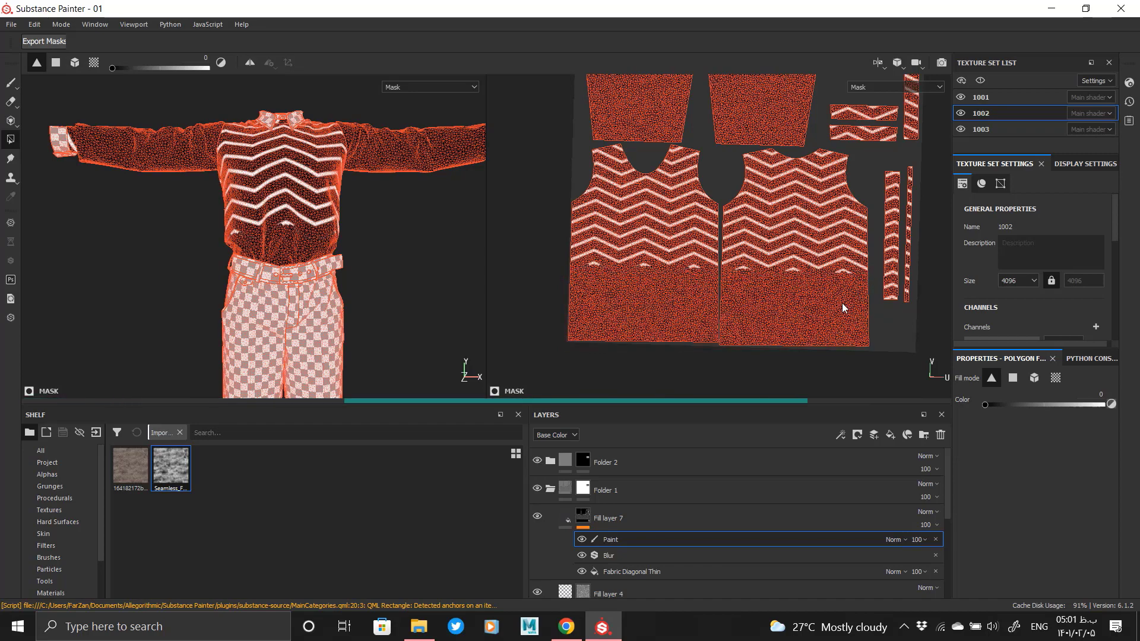
scroll(839, 276, up, 5)
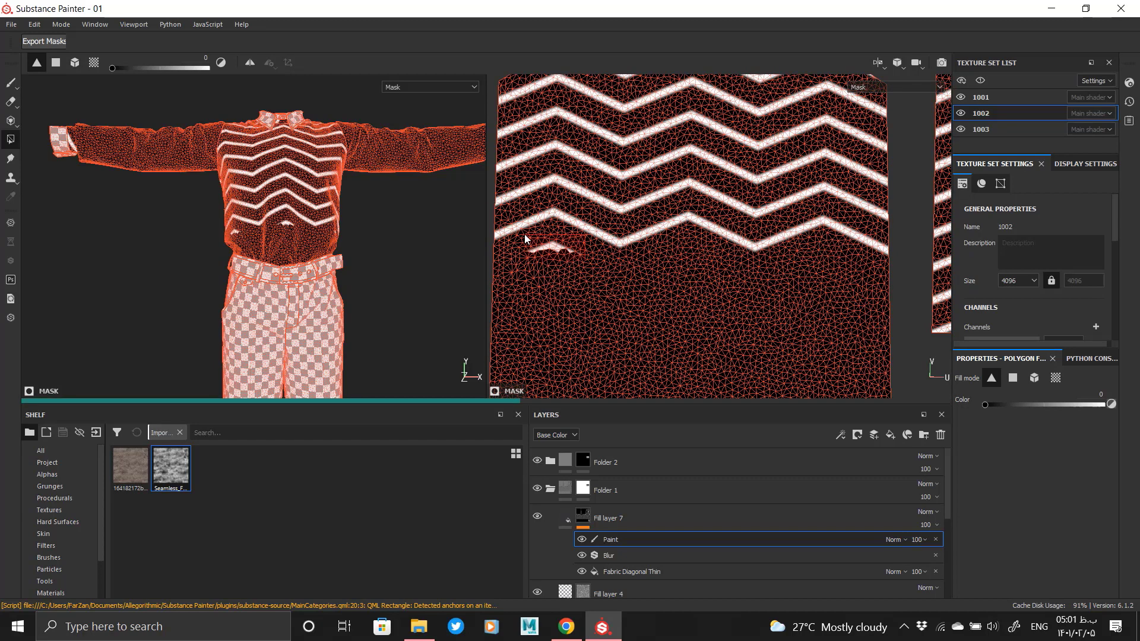
drag(706, 256, 651, 237)
alt+middle_drag(587, 245, 749, 261)
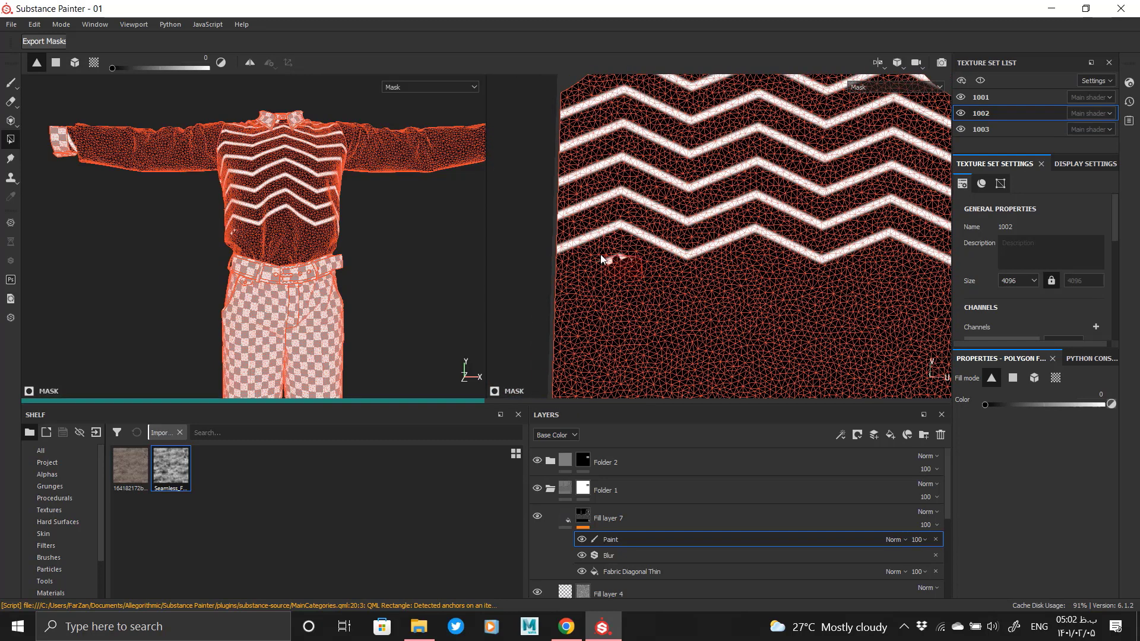
drag(626, 276, 611, 260)
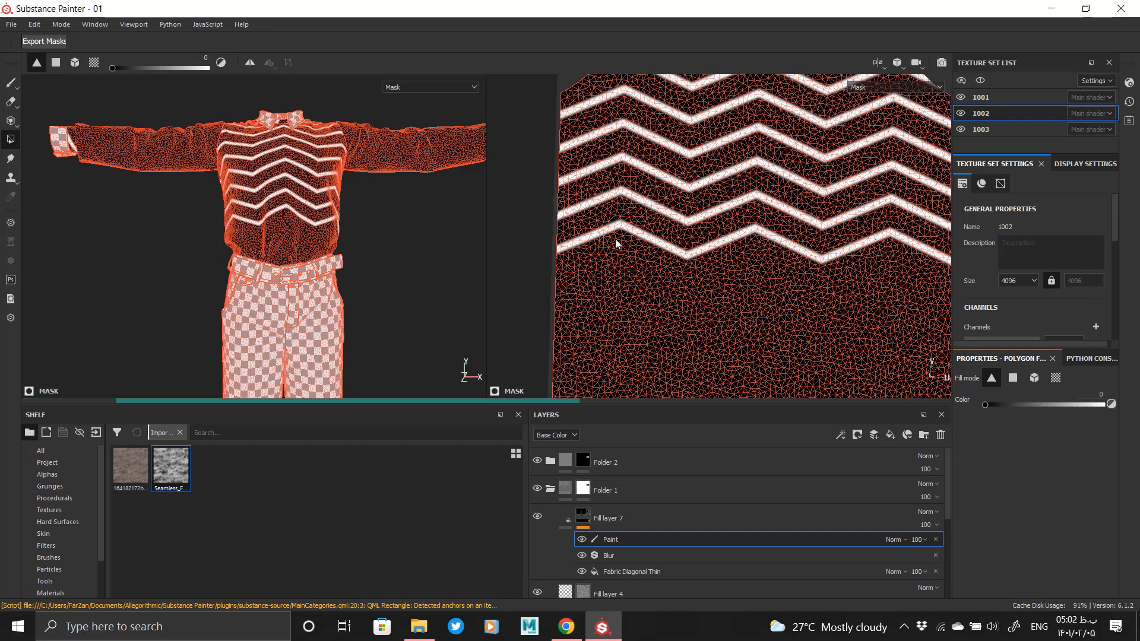
- Erase the zigzag stripes from the chest and shoulder area of the front and back pieces, keeping three complete stripes
alt+middle_drag(651, 189, 652, 264)
mouse_move(557, 220)
mouse_down()
mouse_move(978, 168)
mouse_move(987, 54)
mouse_up()
alt+middle_drag(759, 247, 736, 255)
scroll(736, 255, down, 3)
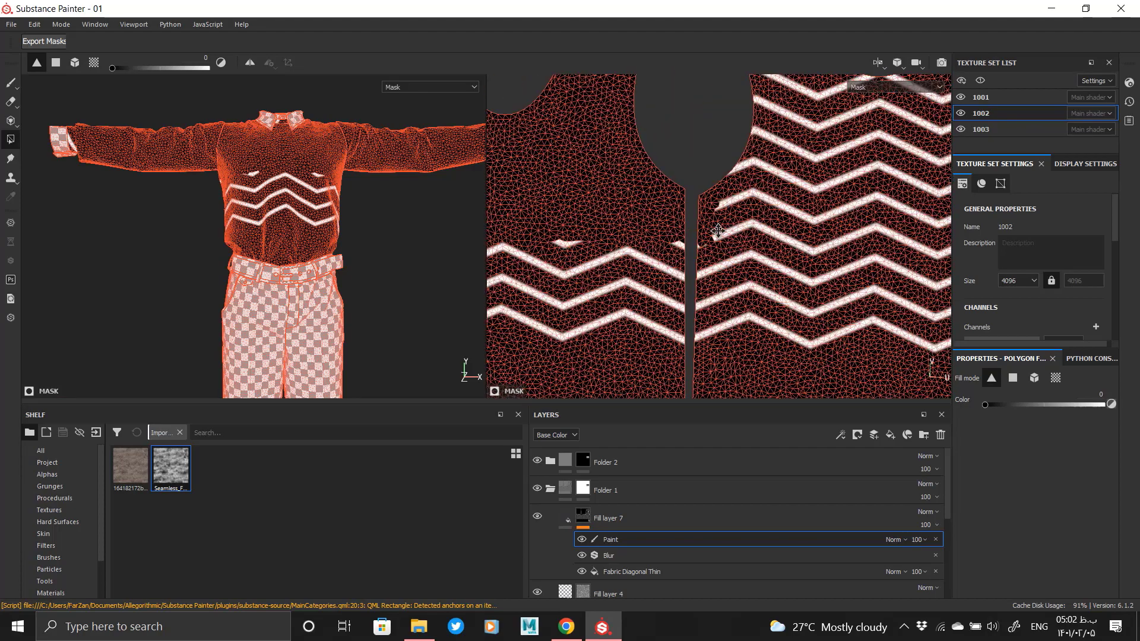
drag(999, 114, 1004, 109)
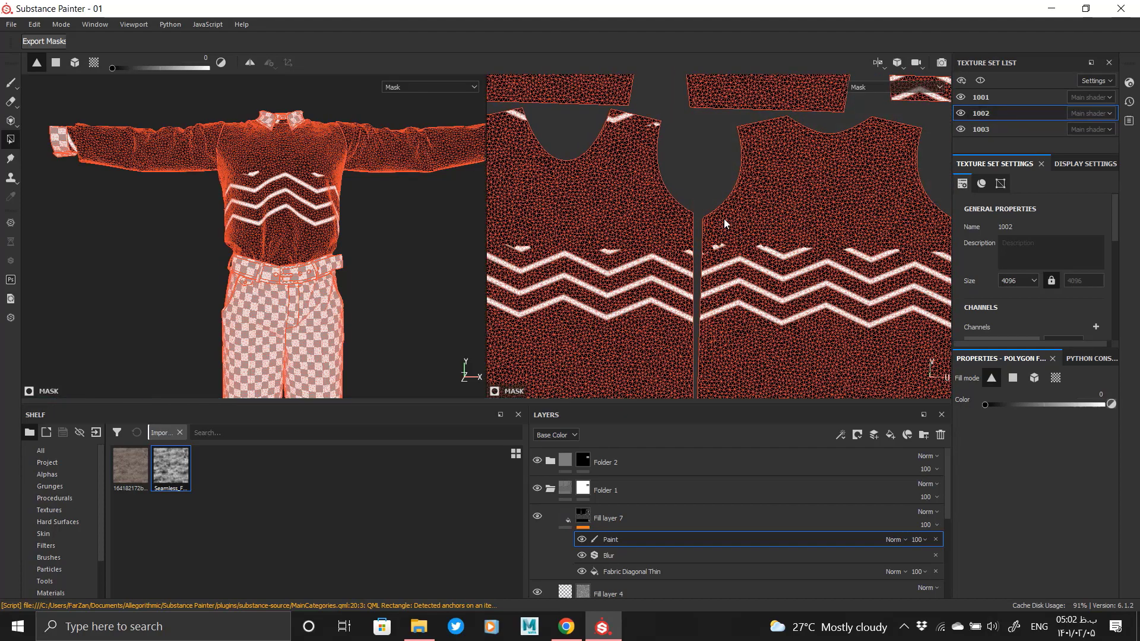
- Erase the leftover stripe fragments above the three zigzags on the sweater's back piece
scroll(772, 188, up, 4)
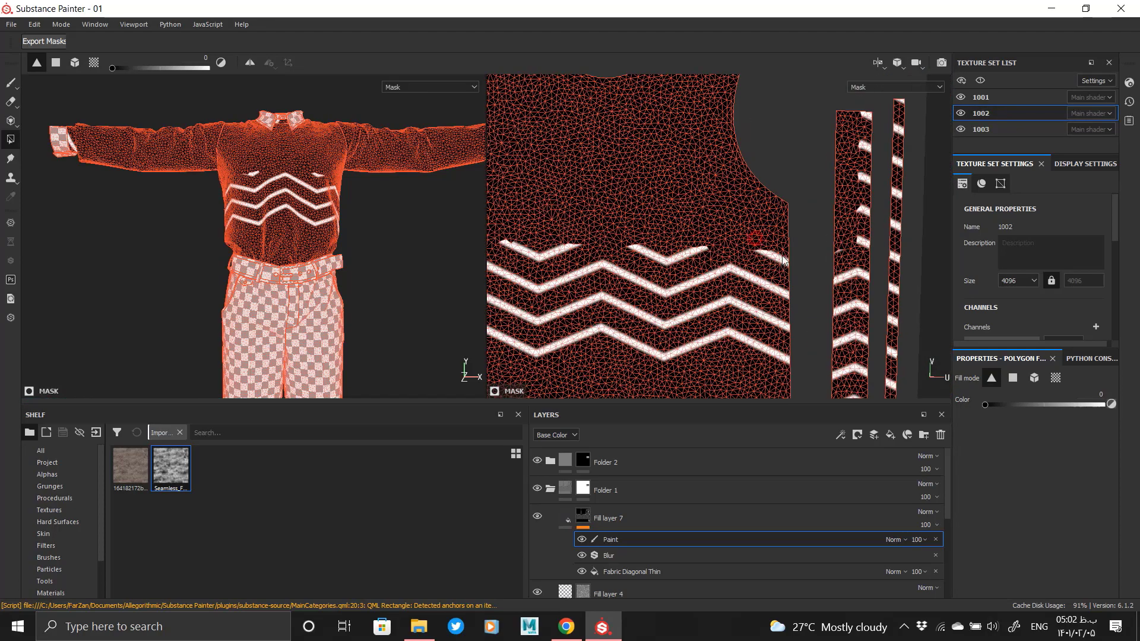
drag(775, 272, 800, 256)
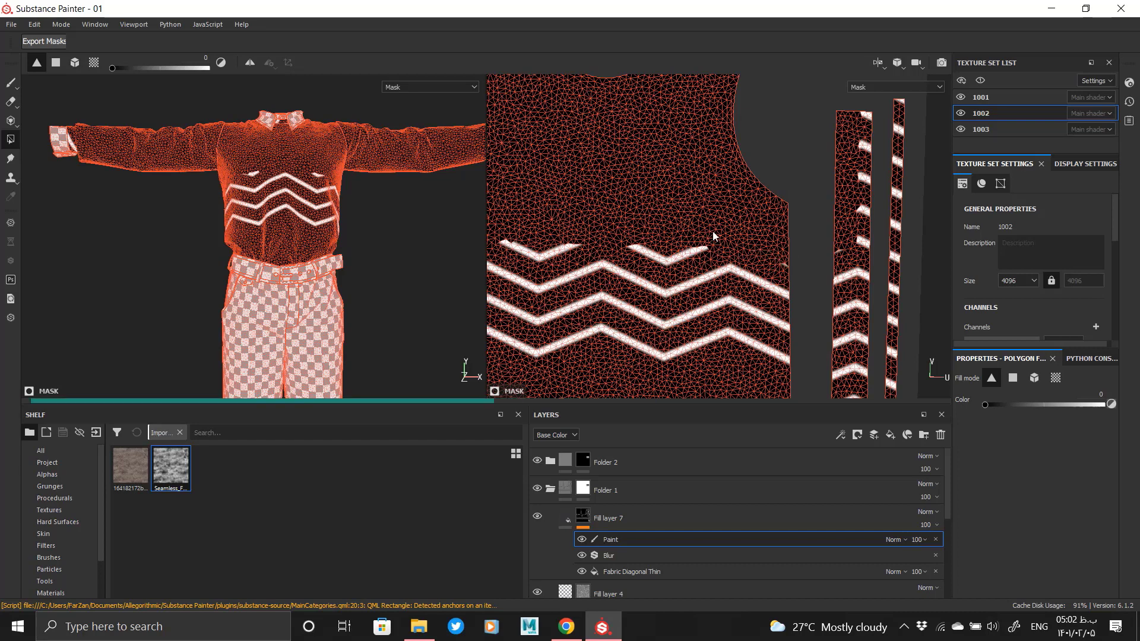
mouse_move(715, 230)
mouse_down()
mouse_move(638, 265)
mouse_move(625, 250)
mouse_up()
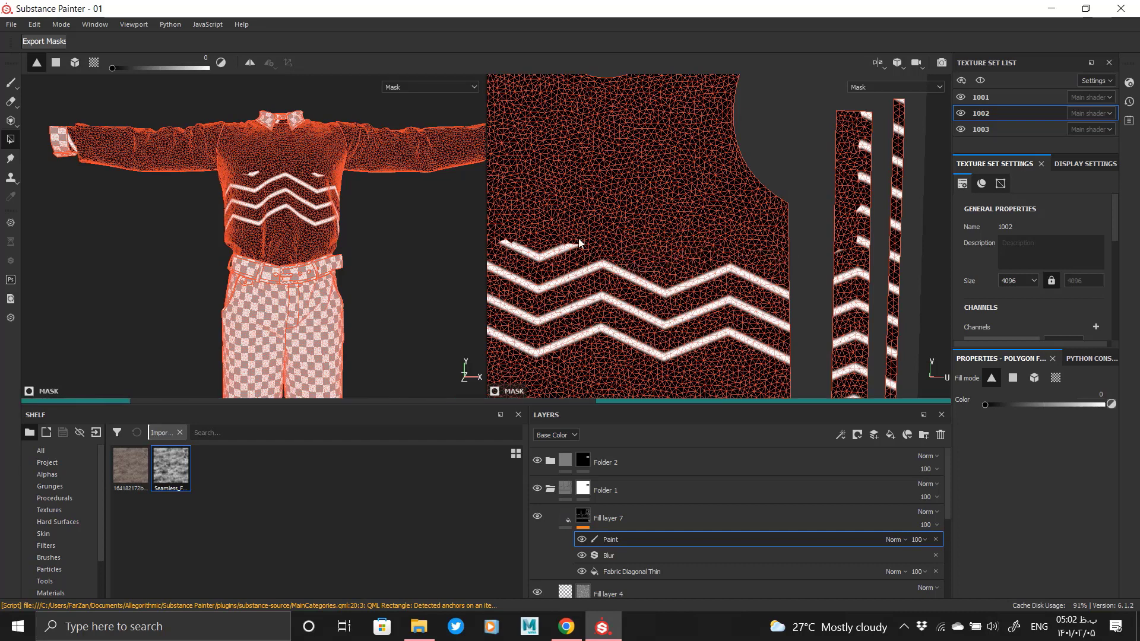
alt+middle_drag(637, 242, 747, 233)
drag(813, 260, 807, 259)
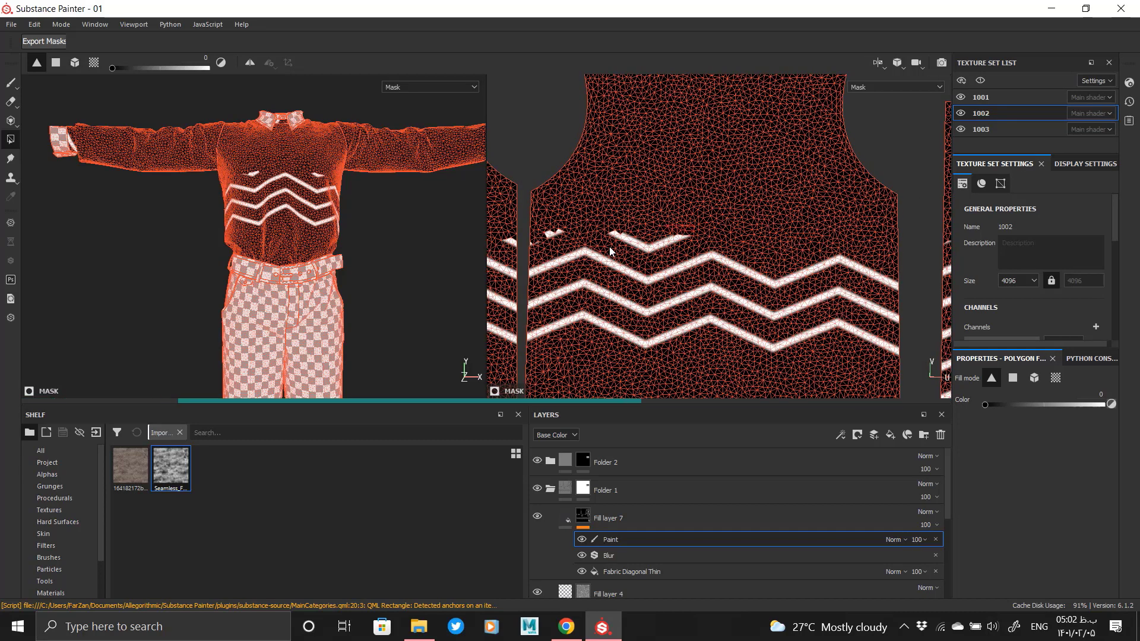
drag(610, 252, 688, 236)
alt+middle_drag(632, 240, 735, 237)
drag(718, 232, 782, 261)
drag(677, 222, 618, 243)
- Erase the leftover stripe fragments above the three zigzags on the sweater's front piece
alt+middle_drag(642, 230, 848, 244)
drag(736, 241, 685, 265)
drag(600, 243, 551, 259)
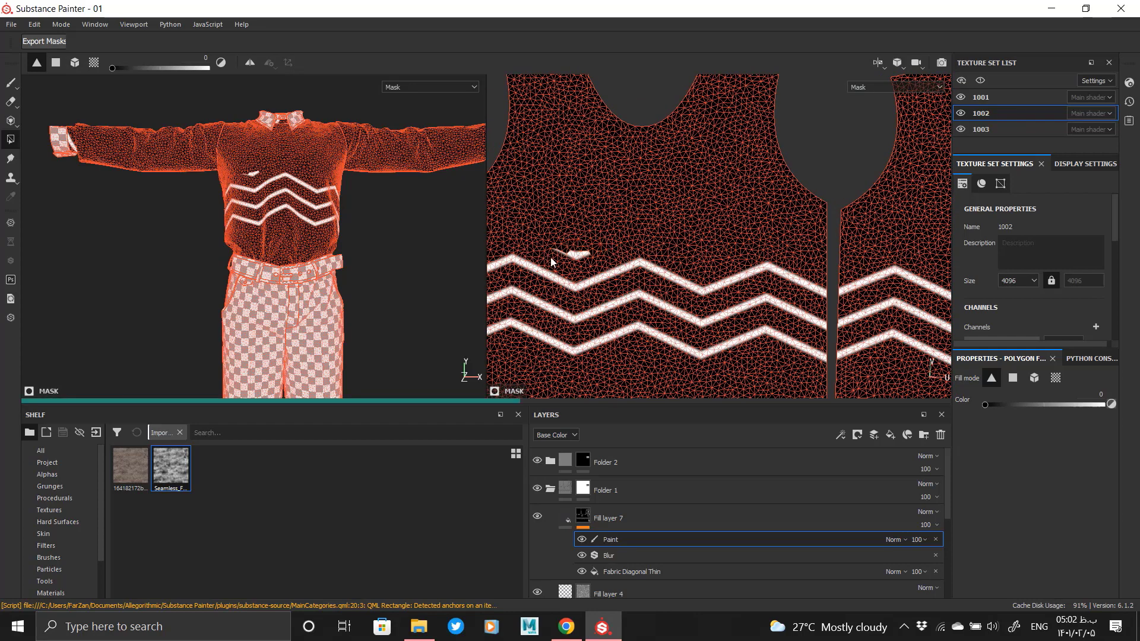
alt+middle_drag(608, 278, 755, 275)
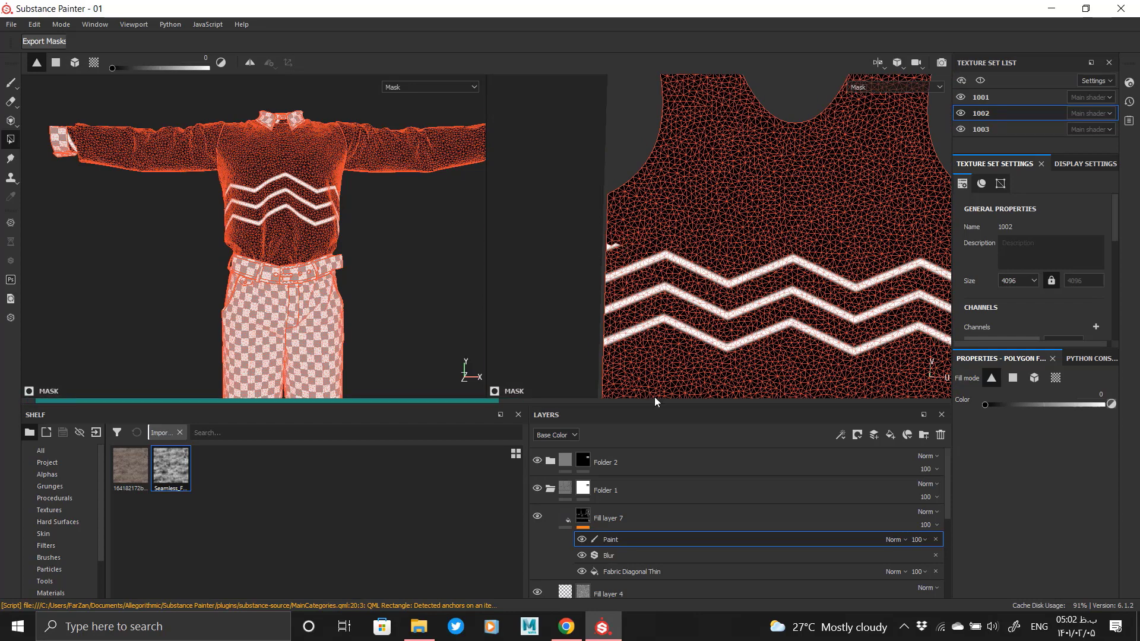
- Return to Fill layer 7's material and inspect the three zigzag stripes around the sweater's front and side
click(566, 516)
alt+drag(356, 258, 342, 207)
alt+right_drag(342, 207, 385, 317)
alt+drag(255, 205, 319, 216)
alt+right_drag(319, 216, 205, 170)
alt+right_drag(363, 247, 351, 221)
alt+middle_drag(375, 260, 331, 279)
alt+right_drag(332, 231, 348, 280)
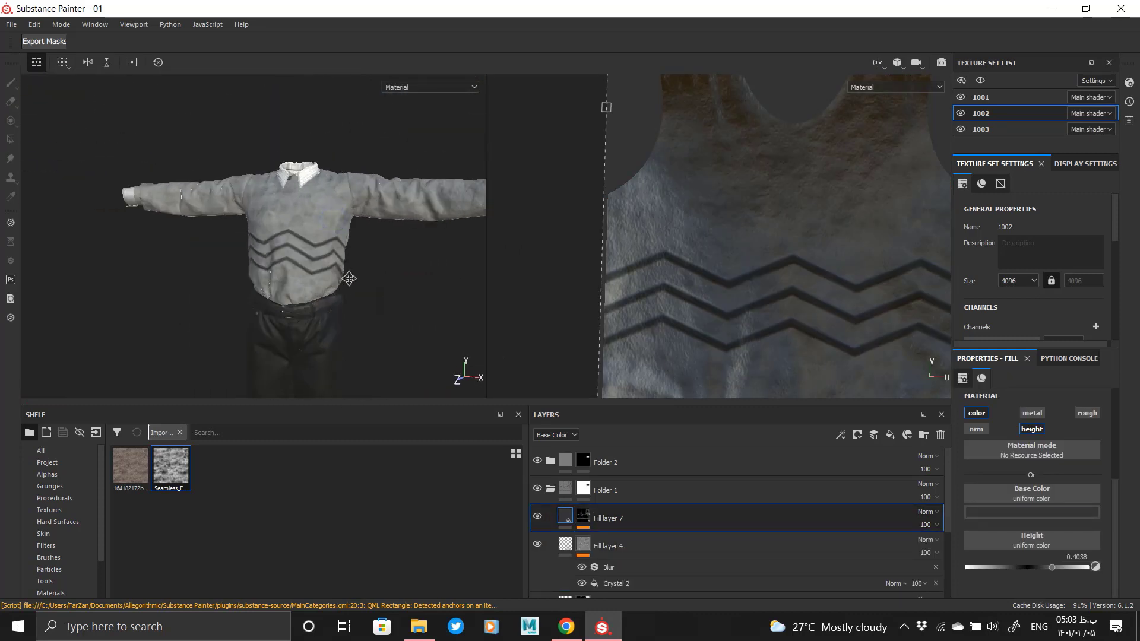
alt+middle_drag(348, 279, 359, 326)
alt+drag(358, 326, 352, 295)
alt+right_drag(353, 296, 347, 318)
alt+drag(347, 318, 380, 309)
alt+right_drag(356, 296, 357, 433)
alt+middle_drag(409, 256, 325, 243)
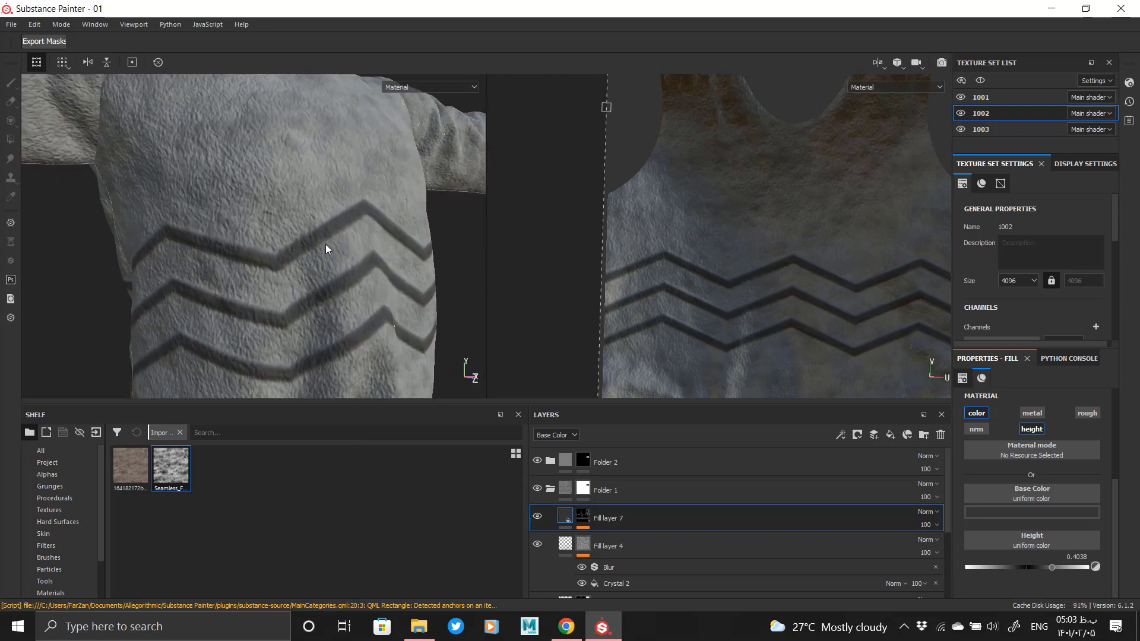
alt+right_drag(326, 244, 362, 303)
- Open the Blur filter in Fill layer 7's mask, and set the layer's height to about 0.51
alt+click(586, 519)
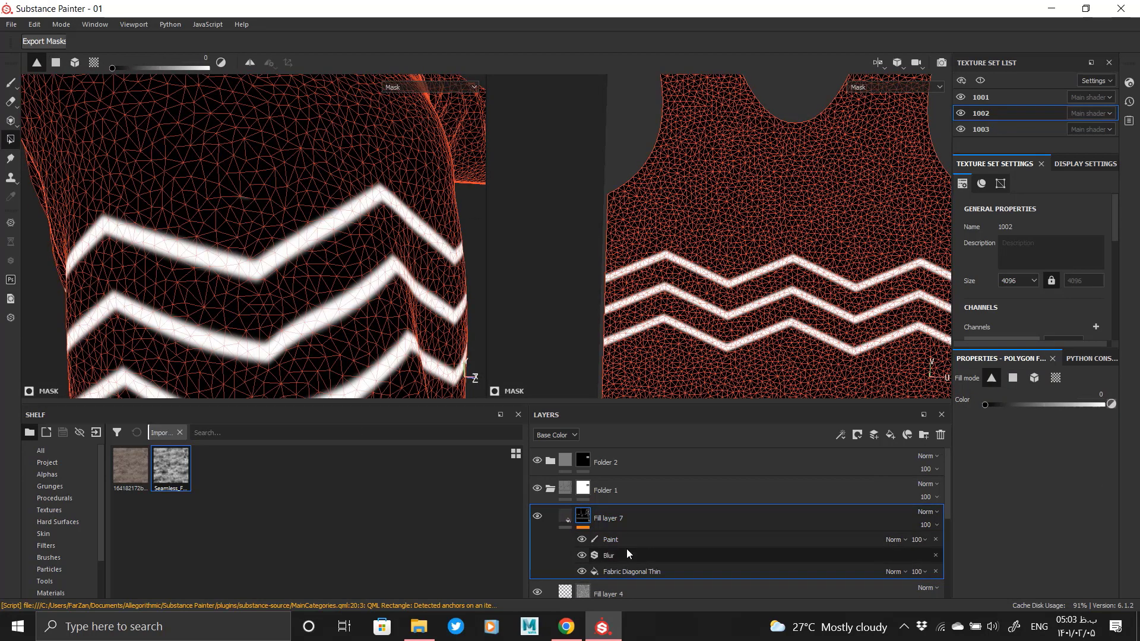
click(618, 555)
click(566, 517)
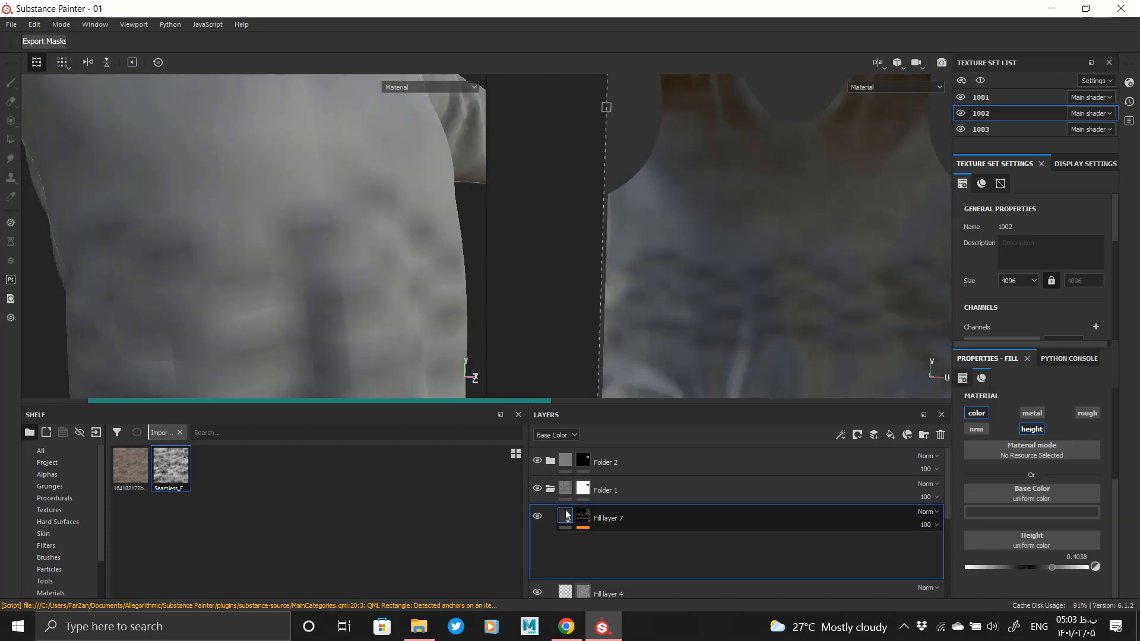
click(1062, 568)
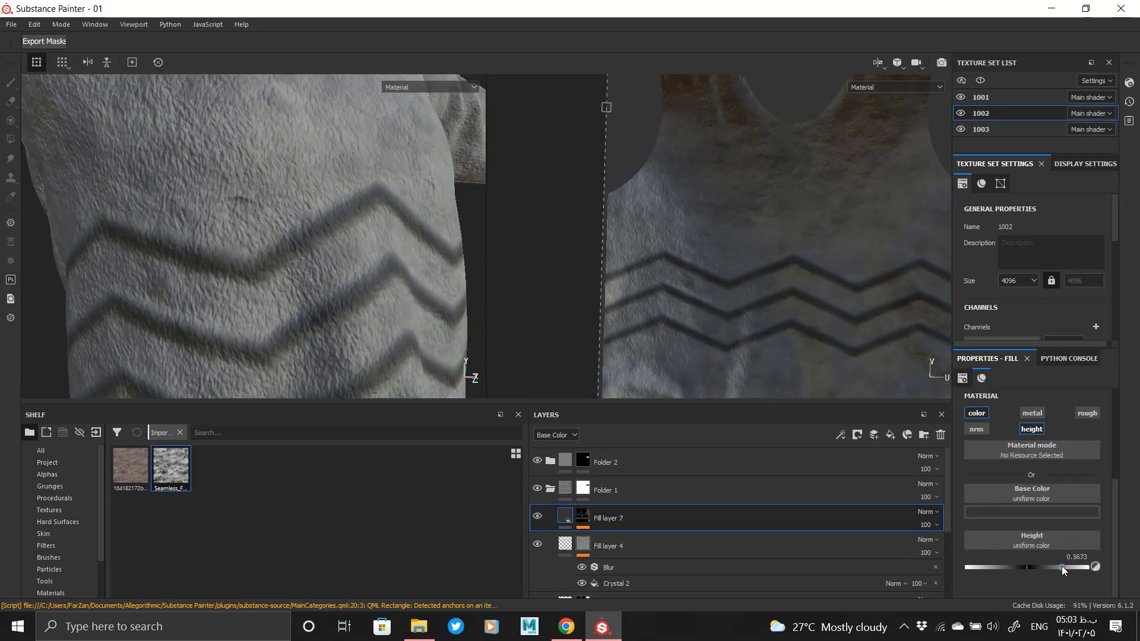
drag(1065, 566, 1059, 567)
- Look over the whole outfit from the side, back and front to judge the raised stripes
alt+right_drag(325, 298, 206, 267)
alt+drag(206, 267, 158, 264)
alt+right_drag(392, 287, 340, 270)
alt+drag(341, 269, 384, 290)
alt+right_drag(384, 289, 282, 250)
alt+drag(338, 283, 332, 286)
alt+middle_drag(336, 301, 389, 193)
alt+drag(389, 192, 603, 257)
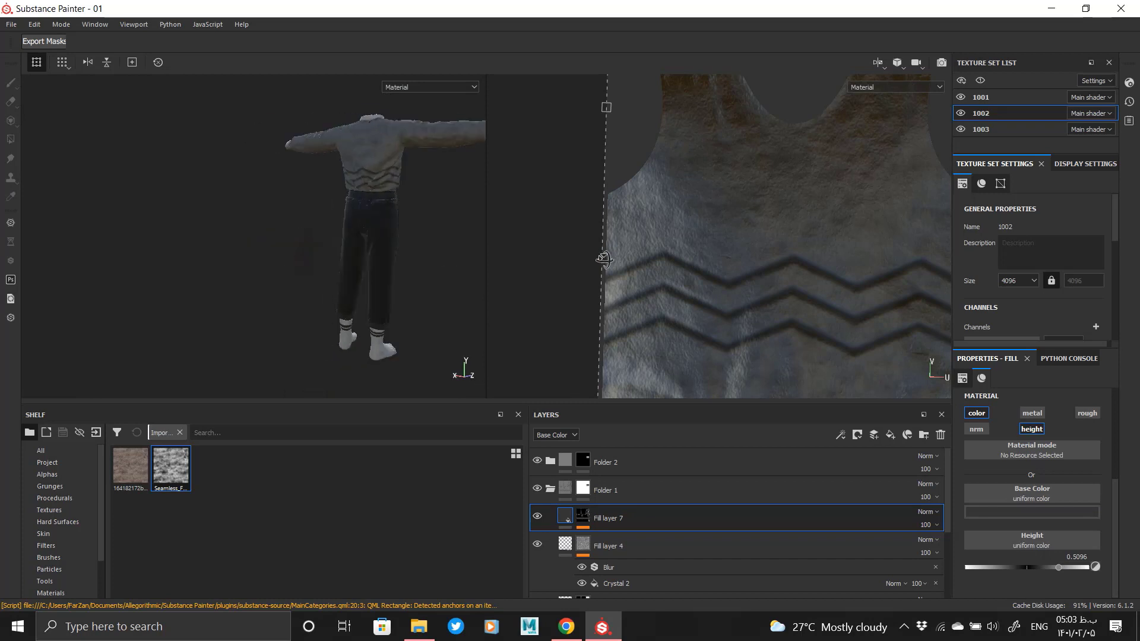
alt+drag(391, 217, 196, 233)
alt+middle_drag(338, 223, 283, 268)
mouse_move(283, 268)
alt+mouse_down()
mouse_move(279, 278)
mouse_move(290, 270)
alt+mouse_up()
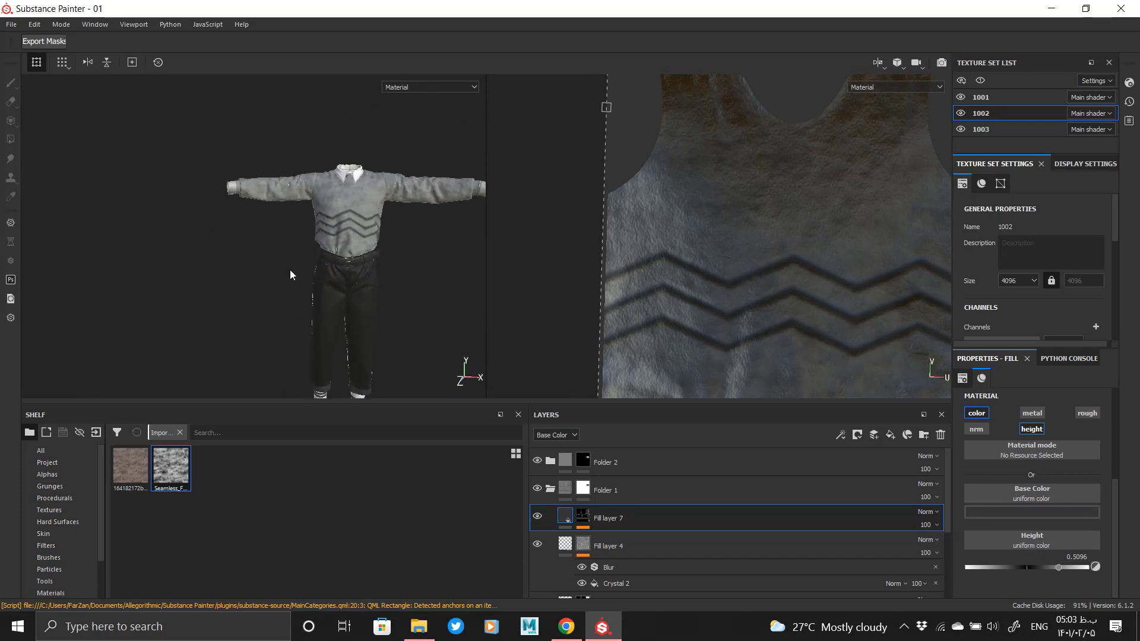
- Examine the sweater's front close up, from the collar down to the stripes and hem
alt+middle_drag(346, 298, 305, 228)
alt+drag(348, 252, 338, 234)
alt+middle_drag(320, 178, 333, 238)
alt+right_drag(315, 163, 336, 190)
alt+middle_drag(336, 191, 356, 249)
alt+right_drag(333, 226, 333, 259)
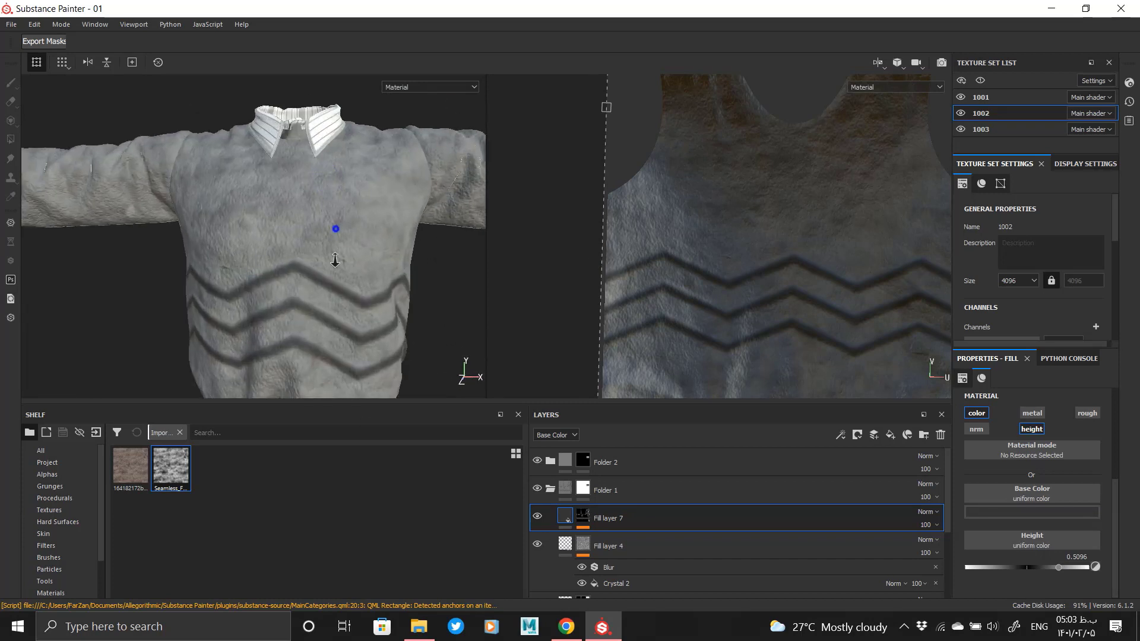
alt+middle_drag(333, 259, 321, 332)
alt+right_drag(307, 217, 223, 199)
alt+middle_drag(270, 306, 323, 154)
alt+drag(324, 172, 333, 151)
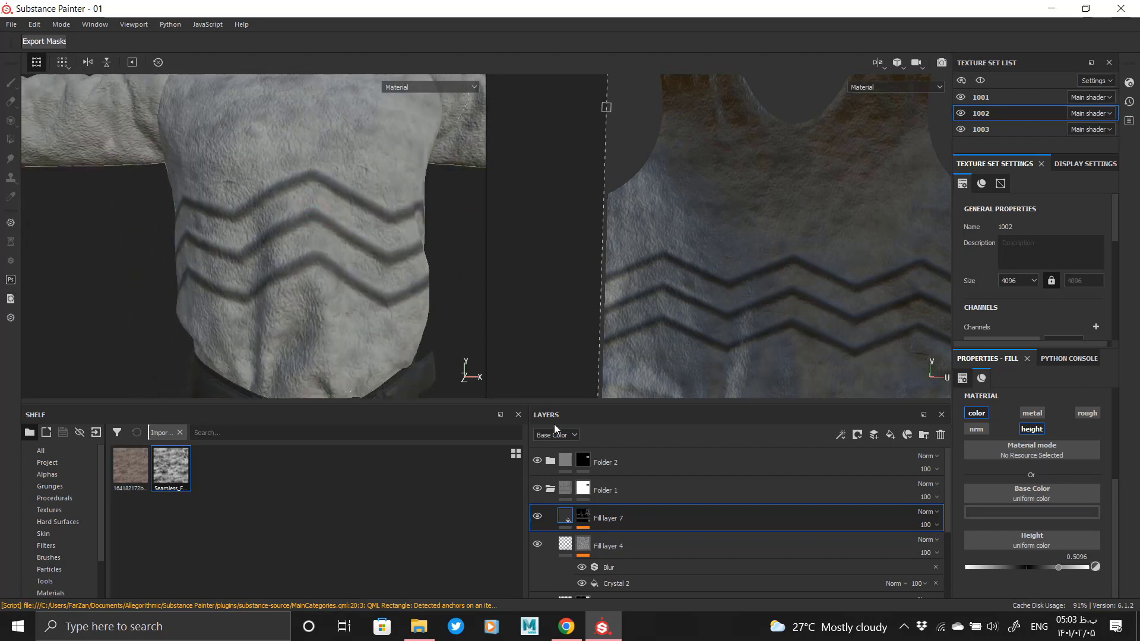
alt+right_drag(363, 312, 267, 283)
alt+drag(309, 276, 347, 279)
alt+right_drag(345, 283, 232, 205)
alt+middle_drag(294, 247, 297, 195)
alt+right_drag(306, 249, 283, 228)
alt+middle_drag(283, 228, 282, 247)
- Hide and show texture set 1002 twice to compare the outfit with and without the sweater
click(963, 113)
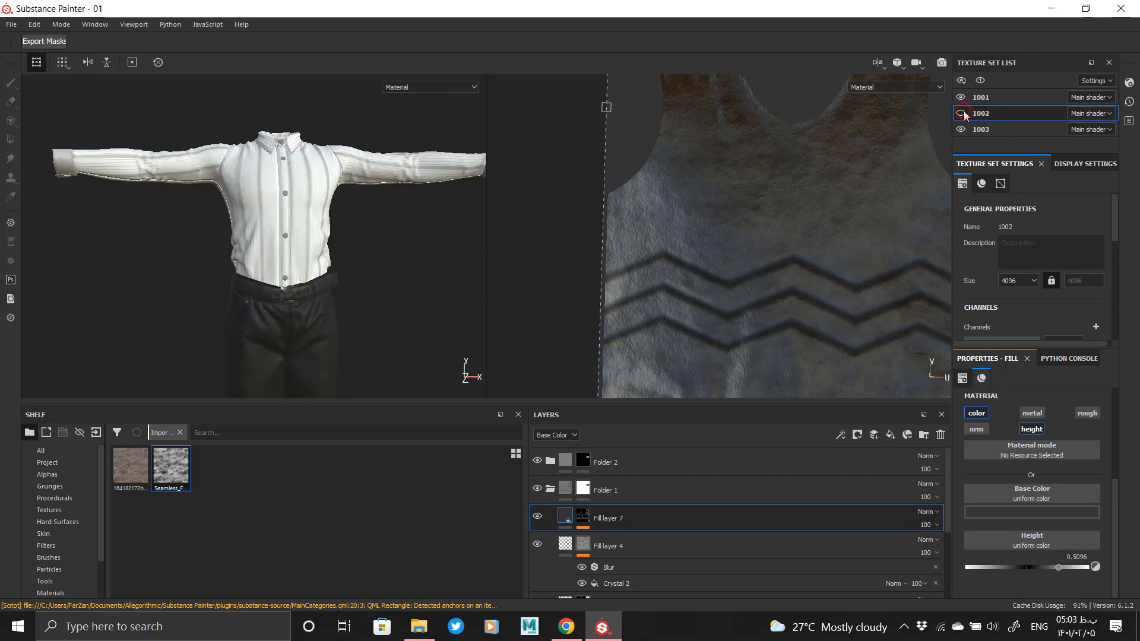
click(963, 113)
alt+drag(232, 291, 204, 290)
click(963, 113)
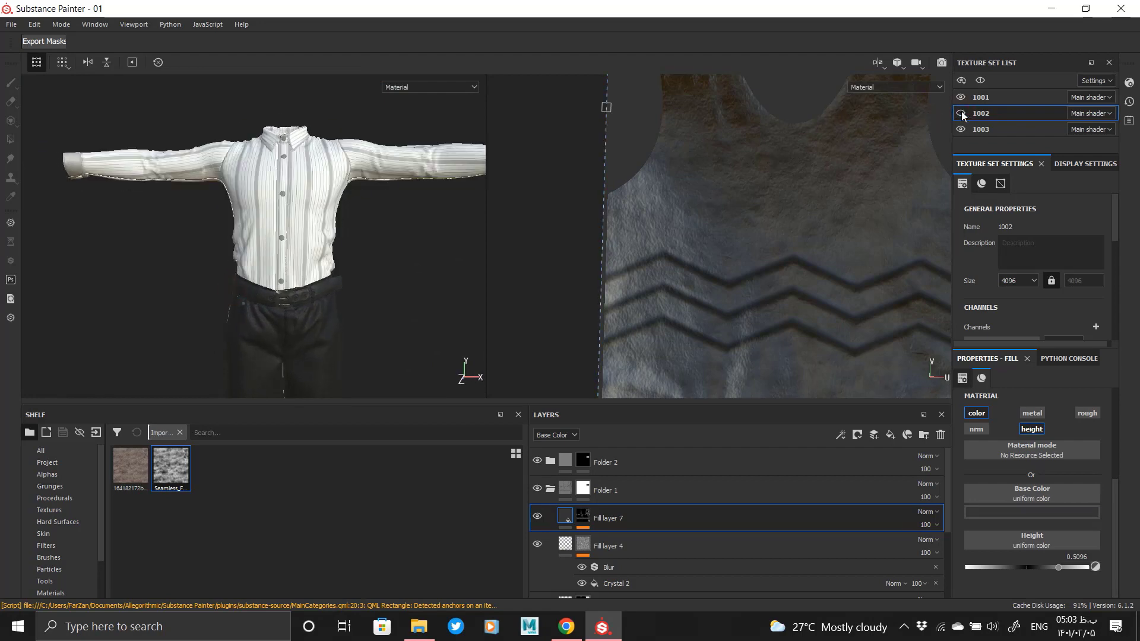
click(964, 113)
alt+right_drag(178, 183, 136, 172)
alt+drag(356, 225, 279, 209)
alt+right_drag(287, 208, 361, 264)
- Check Fill layer 7's mask, return to its material and save the project
click(584, 518)
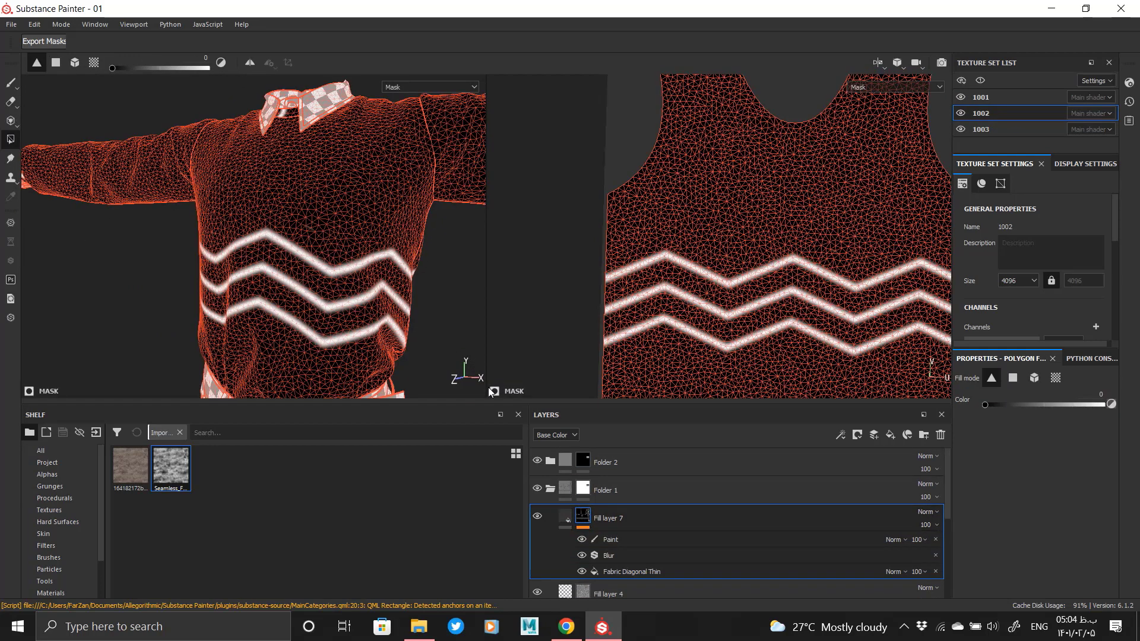
click(566, 517)
alt+drag(255, 235, 286, 236)
alt+right_drag(286, 237, 290, 193)
key(ctrl+s)
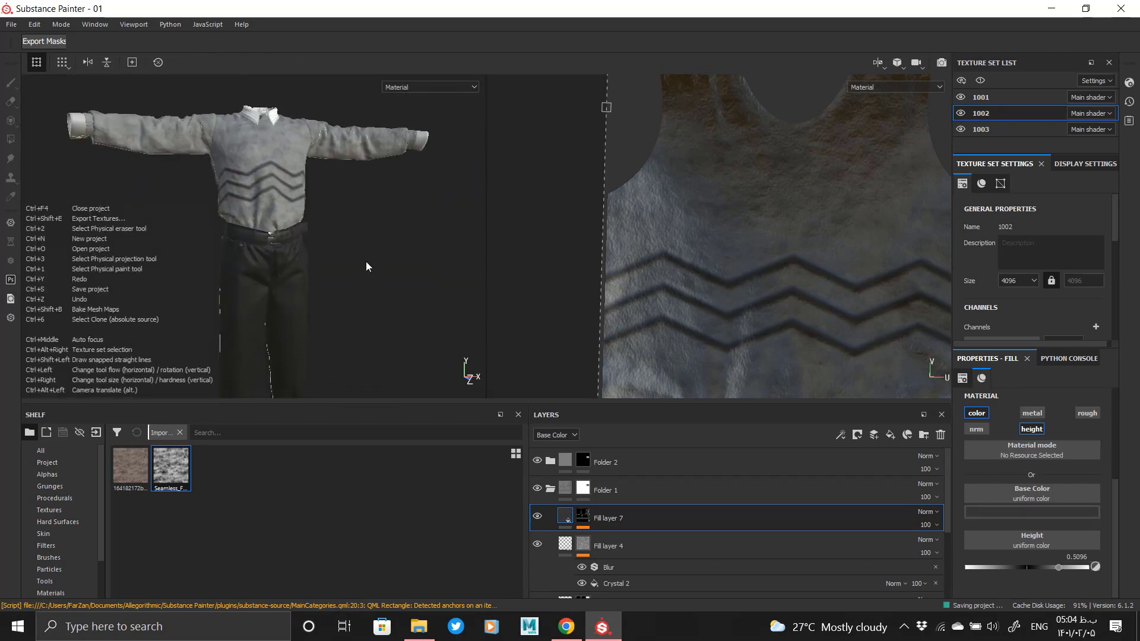
- Open the texture export settings and start choosing the output directory
mouse_move(545, 2)
click(638, 9)
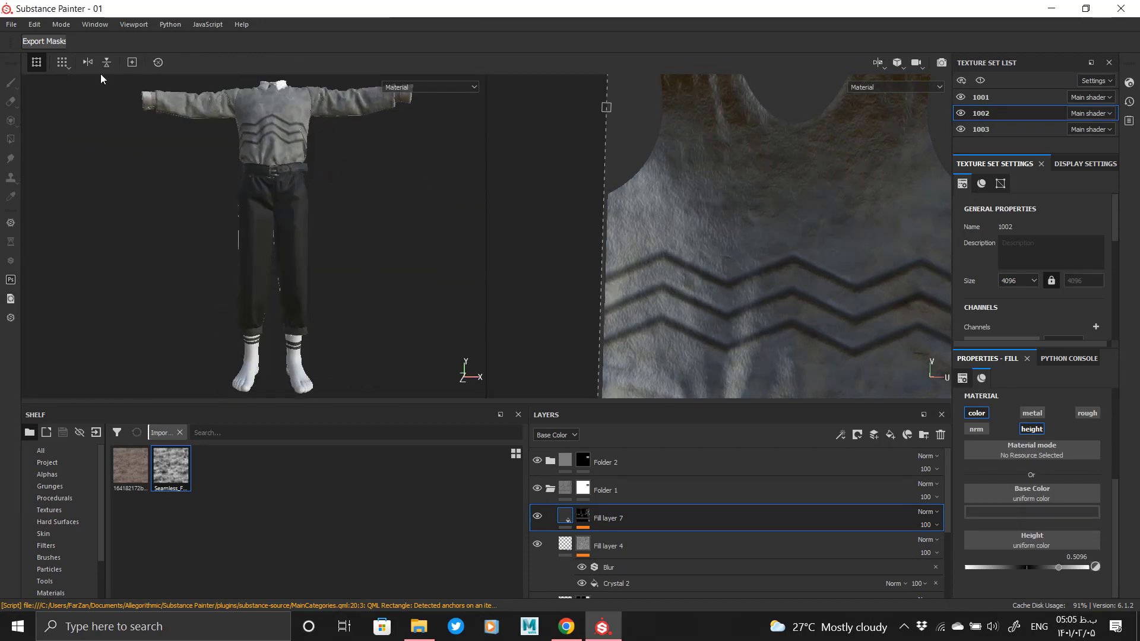
click(34, 28)
mouse_move(8, 23)
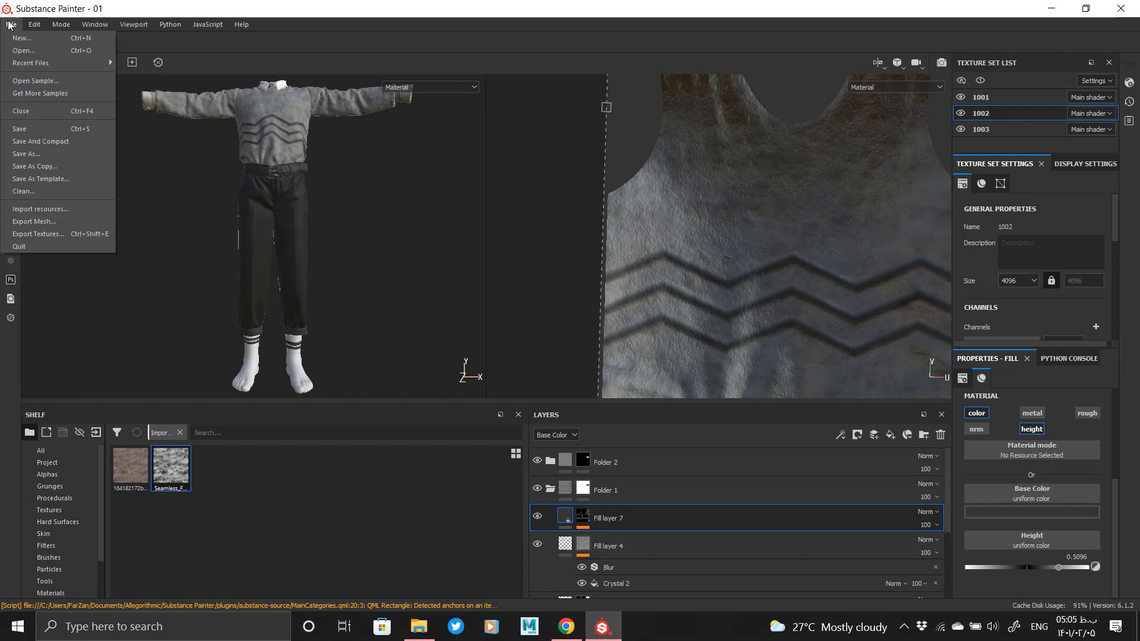
click(51, 235)
click(637, 166)
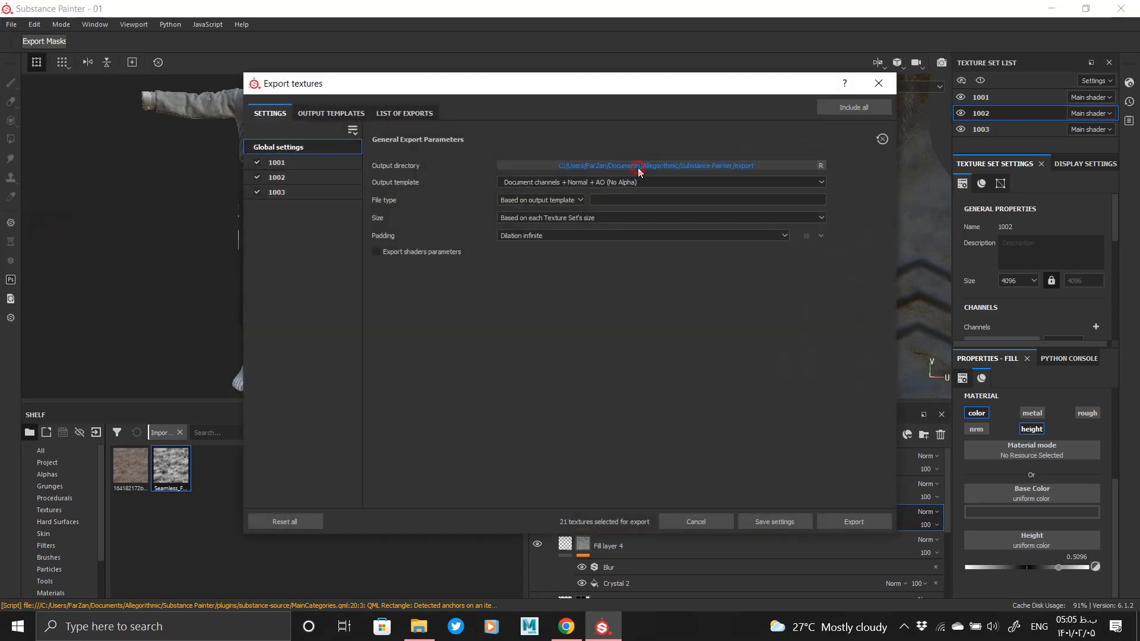
- Create a folder named Texture inside the desktop's No.1 folder and select it as the export's output directory
click(323, 251)
right_click(460, 293)
click(421, 508)
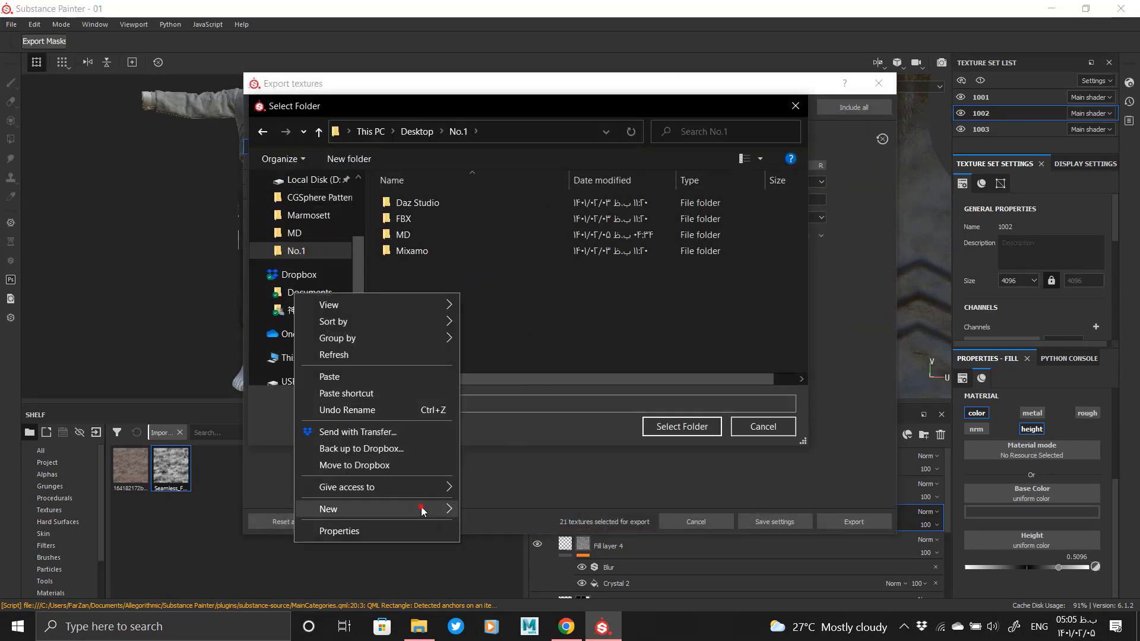
click(475, 457)
text(Te)
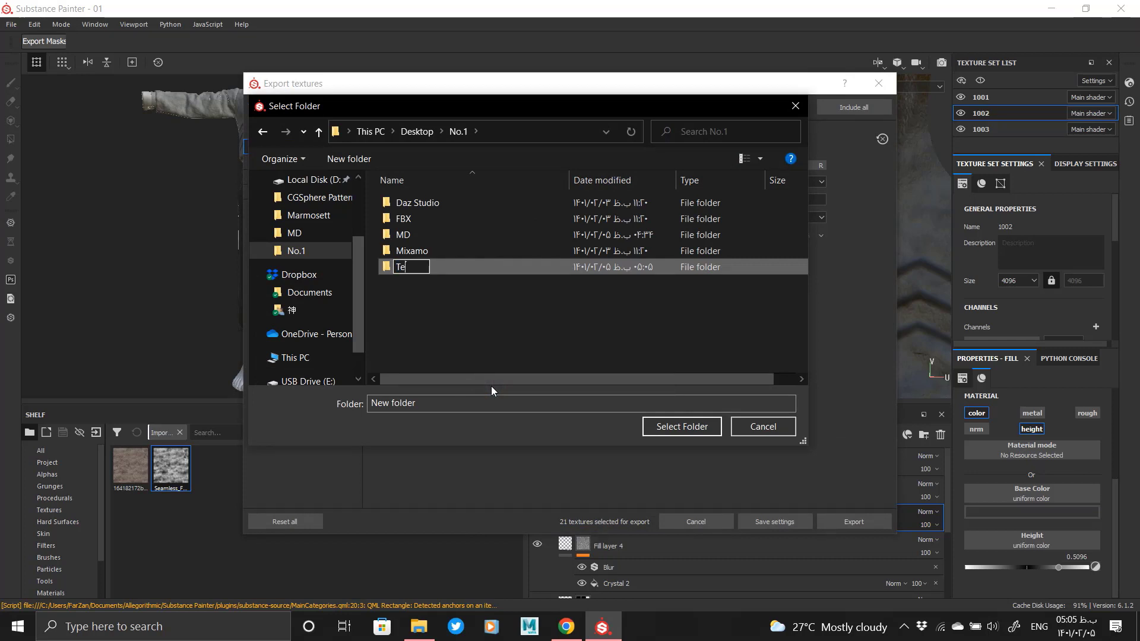
text(xtu)
key(BackSpace)
text(ure)
click(653, 426)
- Set the output template to Arnold UDIM (AiStandard) and the export file type to exr
click(540, 182)
click(538, 260)
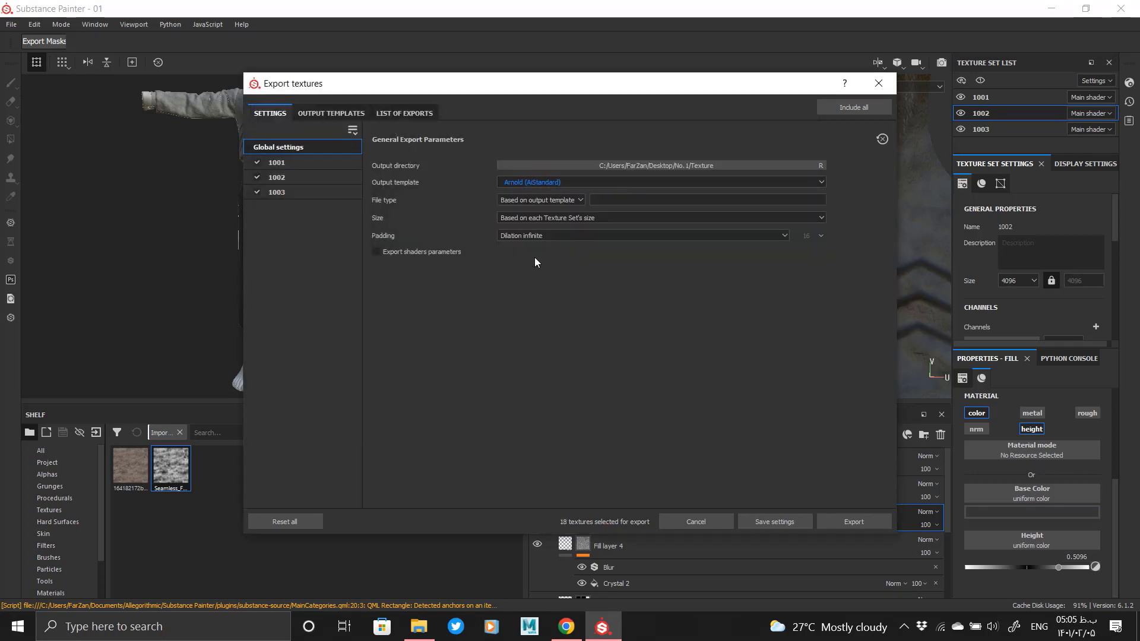
click(543, 182)
click(537, 252)
click(537, 200)
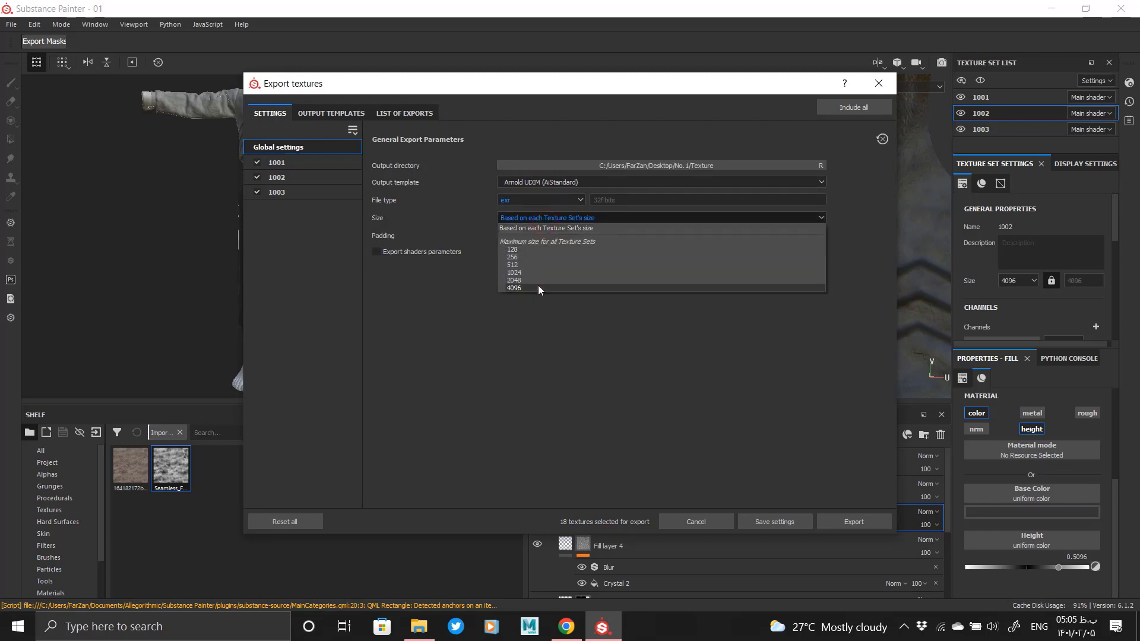
- Review the export parameters and output maps of texture sets 1001, 1002 and 1003, plus the list of exports
click(298, 165)
click(299, 179)
click(303, 194)
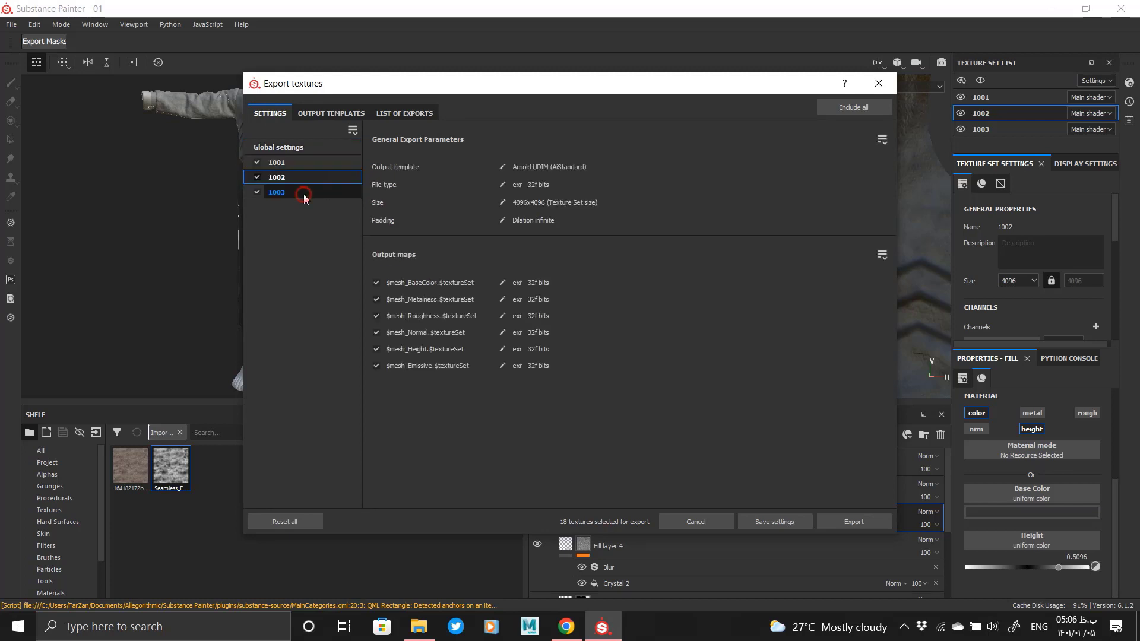
click(305, 163)
click(399, 115)
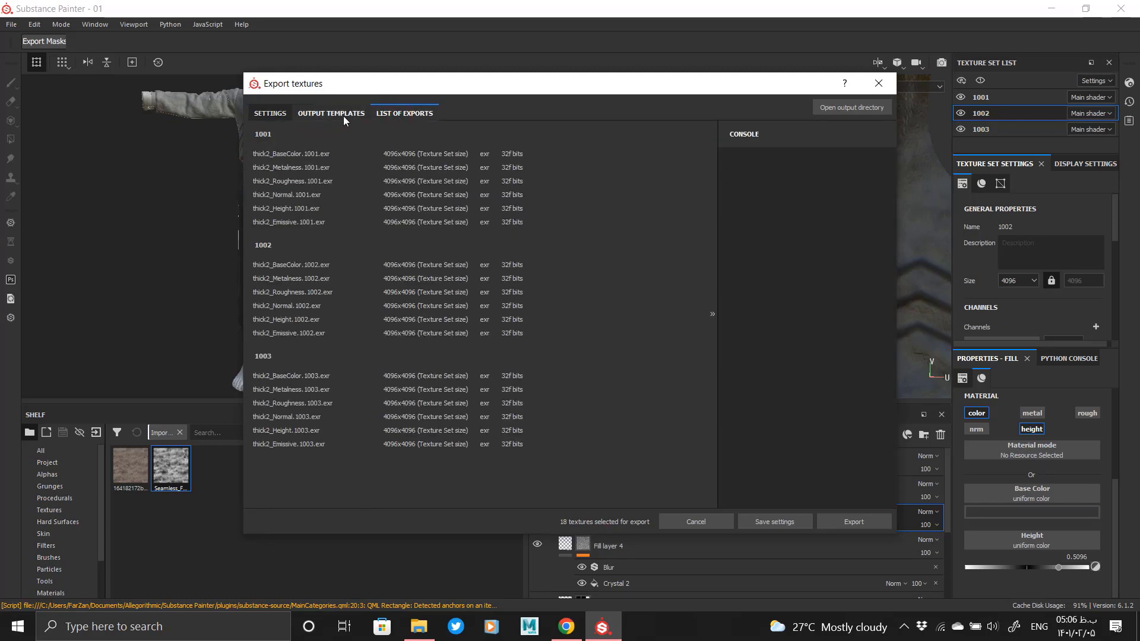